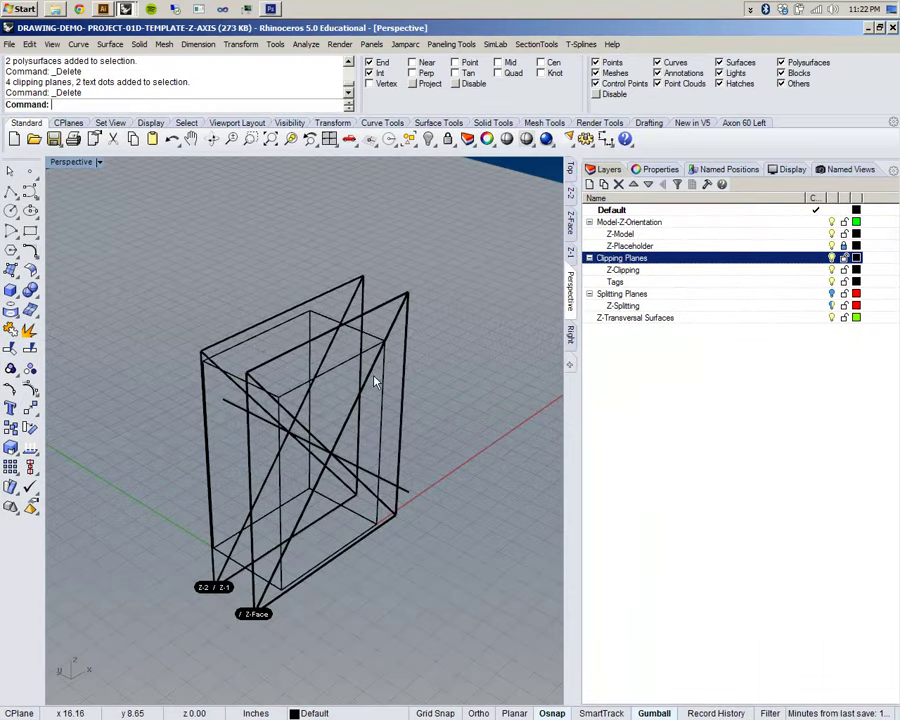
Paste the copied Y-orientation model and rotate it about the X axis so it stands upright.
{"action": "key", "text": "ctrl+v"}
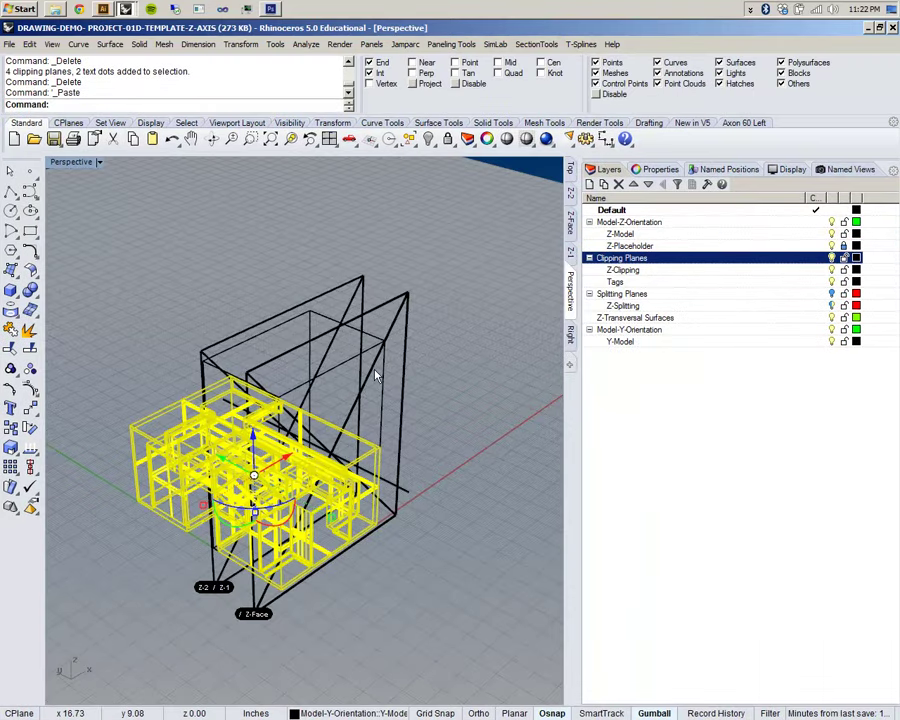
{"action": "right_click_drag", "start_coordinate": [342, 410], "coordinate": [328, 377], "text": "shift"}
{"action": "scroll", "coordinate": [330, 375], "scroll_direction": "up", "scroll_amount": 5}
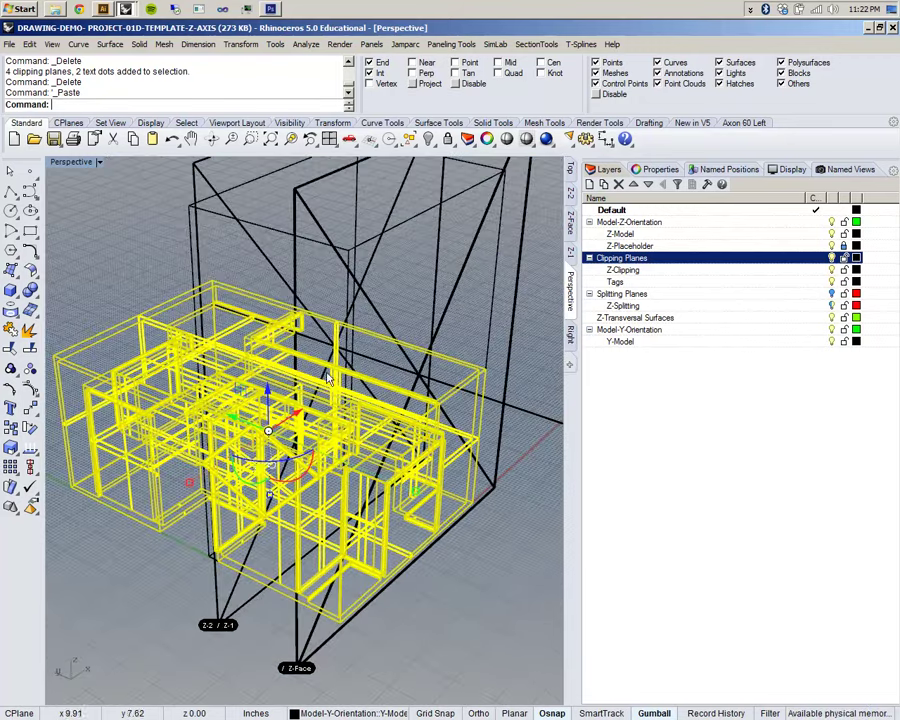
{"action": "right_click_drag", "start_coordinate": [252, 477], "coordinate": [316, 410]}
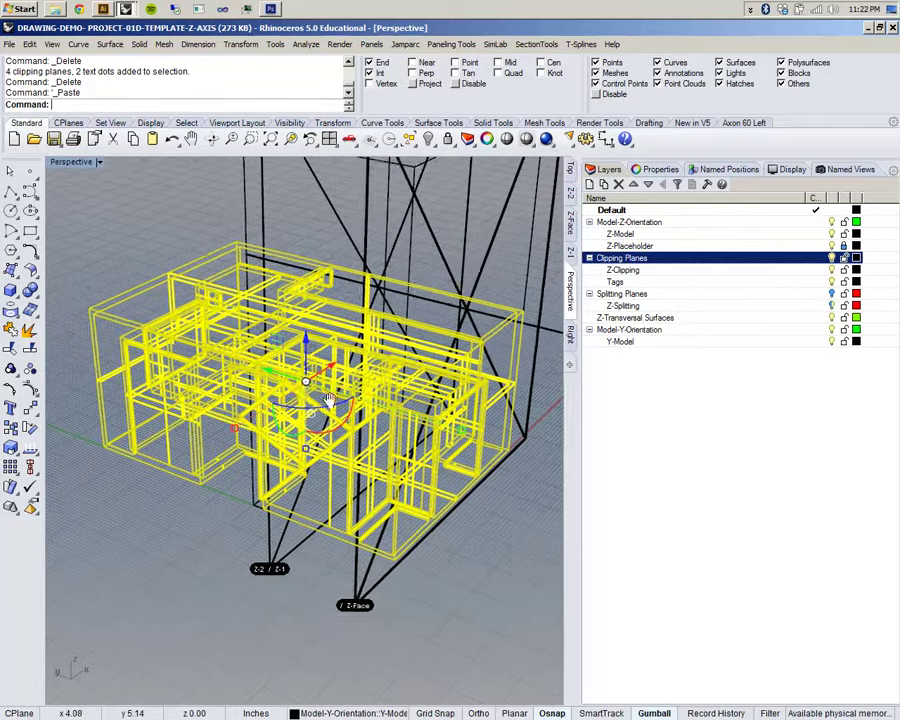
{"action": "scroll", "coordinate": [313, 409], "scroll_direction": "up", "scroll_amount": 5}
{"action": "left_click", "coordinate": [355, 423]}
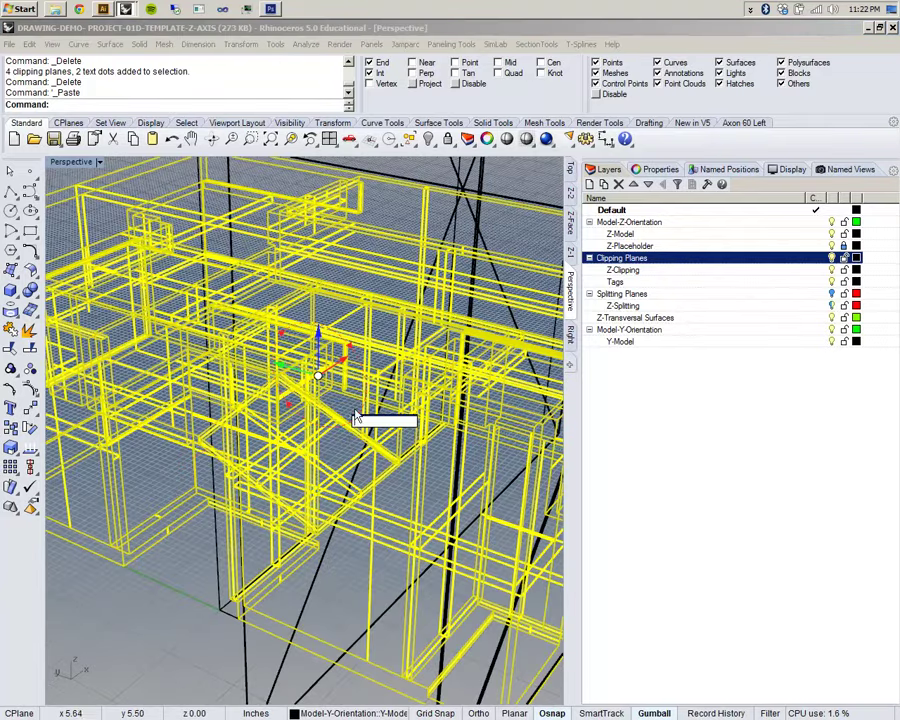
{"action": "key", "text": "Return"}
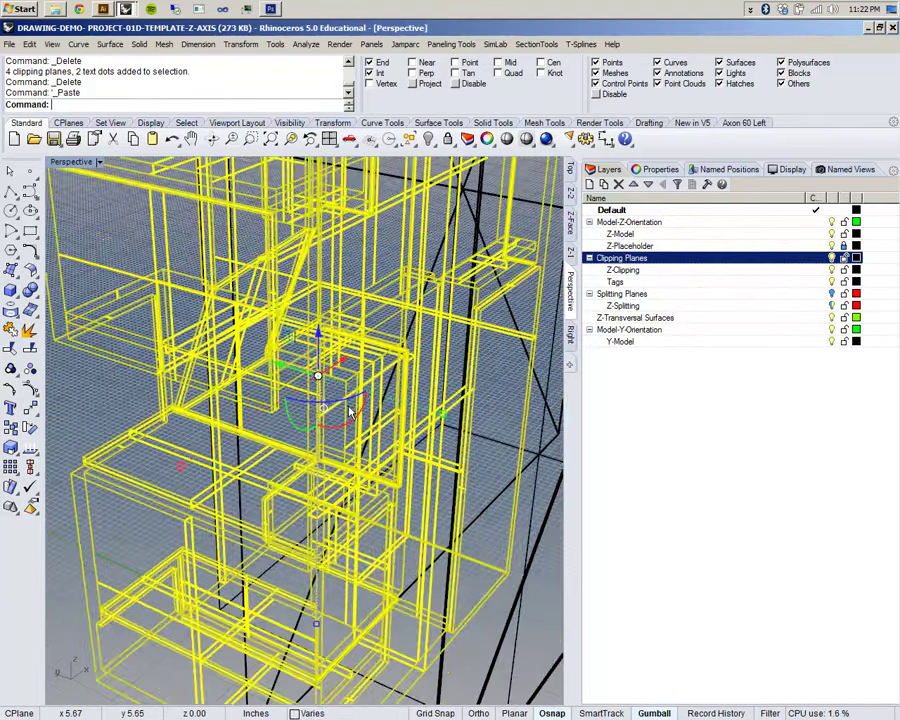
{"action": "scroll", "coordinate": [331, 412], "scroll_direction": "down", "scroll_amount": 6}
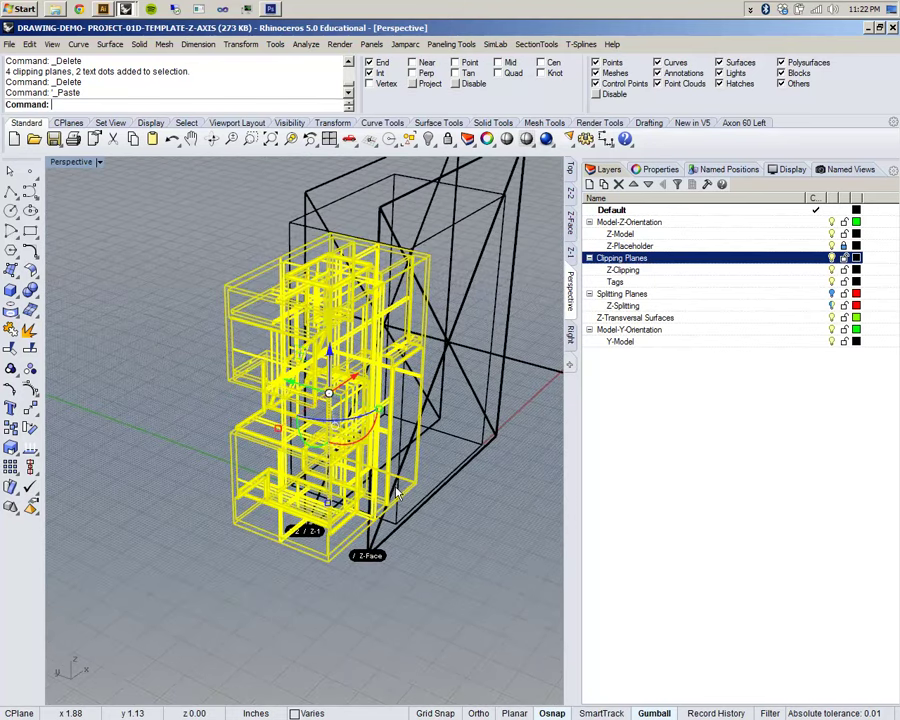
Move the upright model from its lower front corner to the origin, 0, and clear the selection.
{"action": "scroll", "coordinate": [300, 465], "scroll_direction": "up", "scroll_amount": 3}
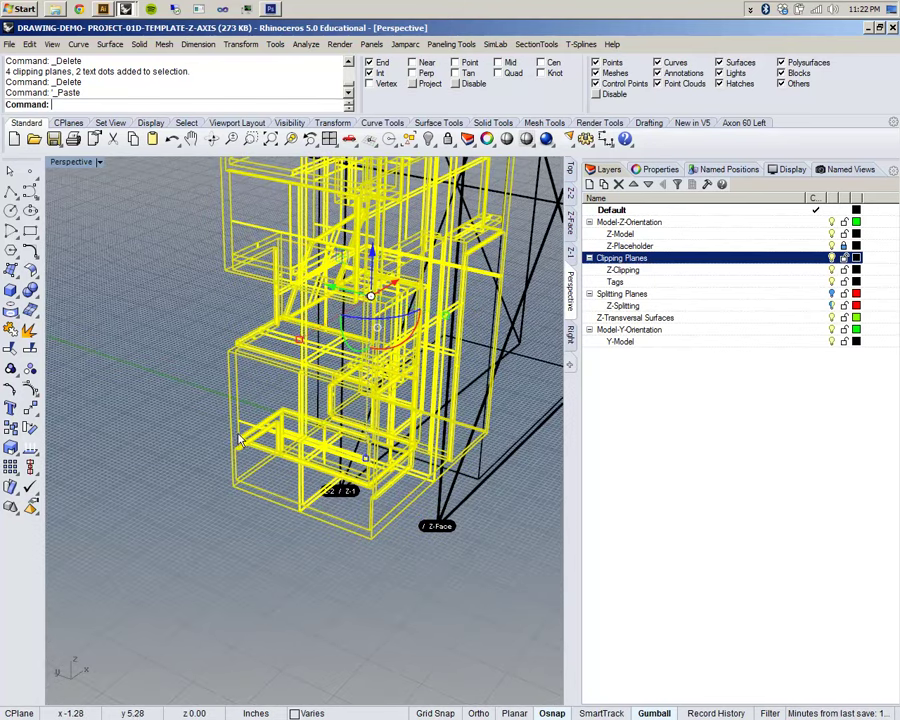
{"action": "scroll", "coordinate": [240, 440], "scroll_direction": "down", "scroll_amount": 1}
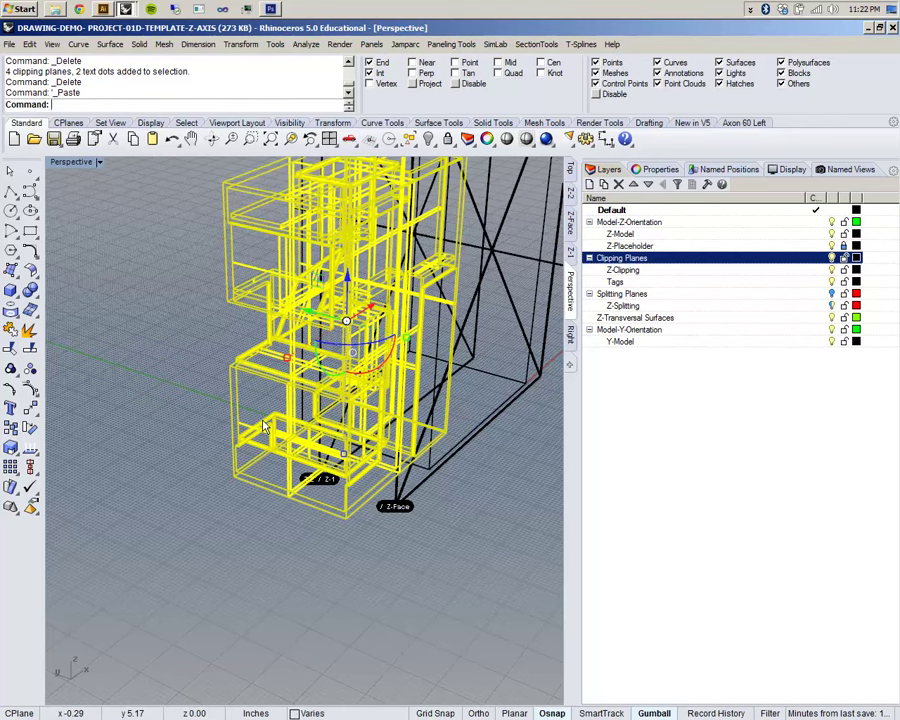
{"action": "type", "text": "M"}
{"action": "key", "text": "Return"}
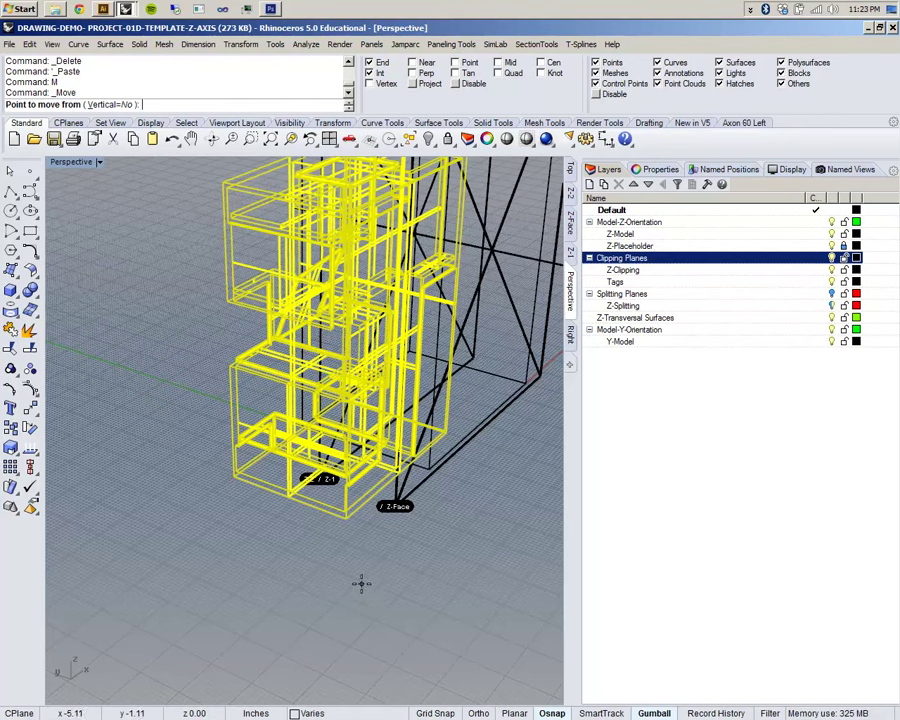
{"action": "left_click", "coordinate": [348, 518]}
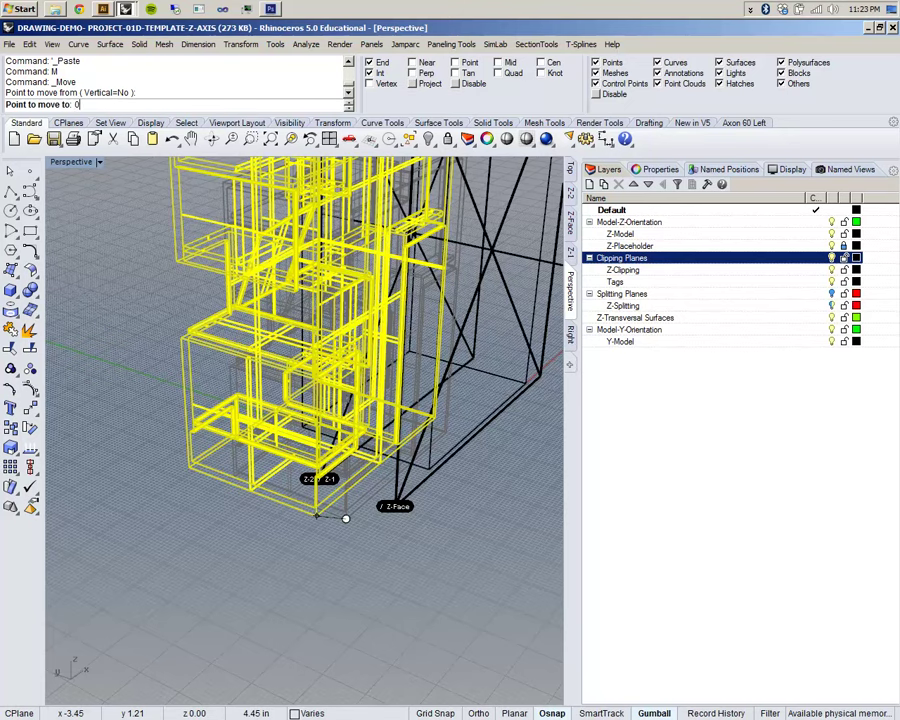
{"action": "key", "text": "Return"}
{"action": "scroll", "coordinate": [314, 516], "scroll_direction": "down", "scroll_amount": 6}
{"action": "right_click_drag", "start_coordinate": [406, 494], "coordinate": [307, 510]}
{"action": "scroll", "coordinate": [362, 480], "scroll_direction": "up", "scroll_amount": 4}
{"action": "right_click_drag", "start_coordinate": [371, 510], "coordinate": [418, 410]}
{"action": "key", "text": "Escape"}
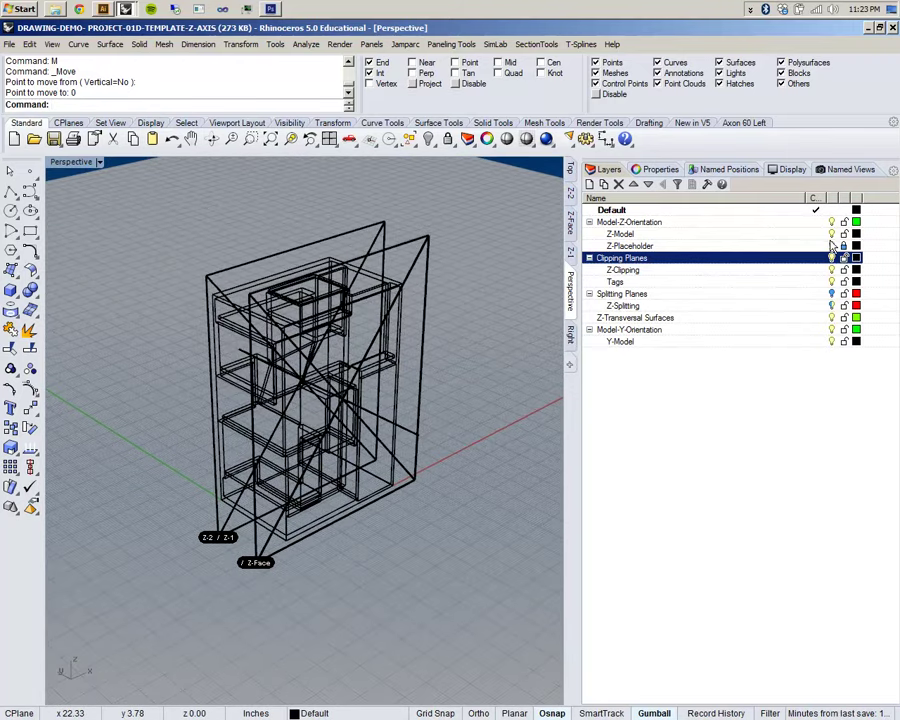
Hide the Z-Placeholder layer and display the Perspective view in Shaded mode.
{"action": "left_click", "coordinate": [830, 245]}
{"action": "left_click", "coordinate": [74, 163]}
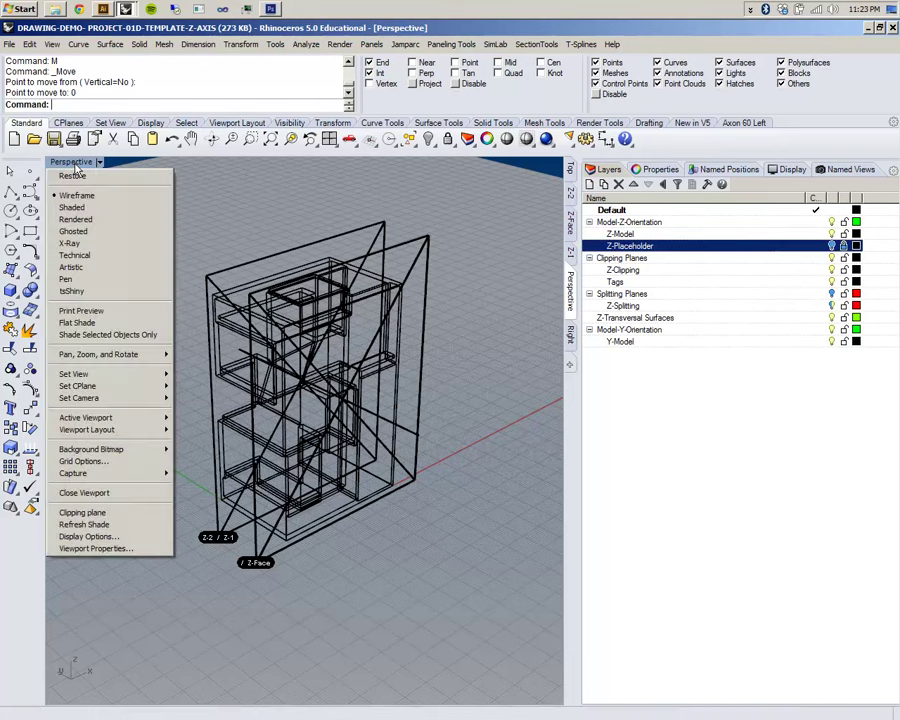
{"action": "left_click", "coordinate": [72, 207]}
{"action": "mouse_move", "coordinate": [362, 332]}
{"action": "right_mouse_down"}
{"action": "mouse_move", "coordinate": [243, 305]}
{"action": "mouse_move", "coordinate": [356, 232]}
{"action": "mouse_move", "coordinate": [380, 343]}
{"action": "right_mouse_up"}
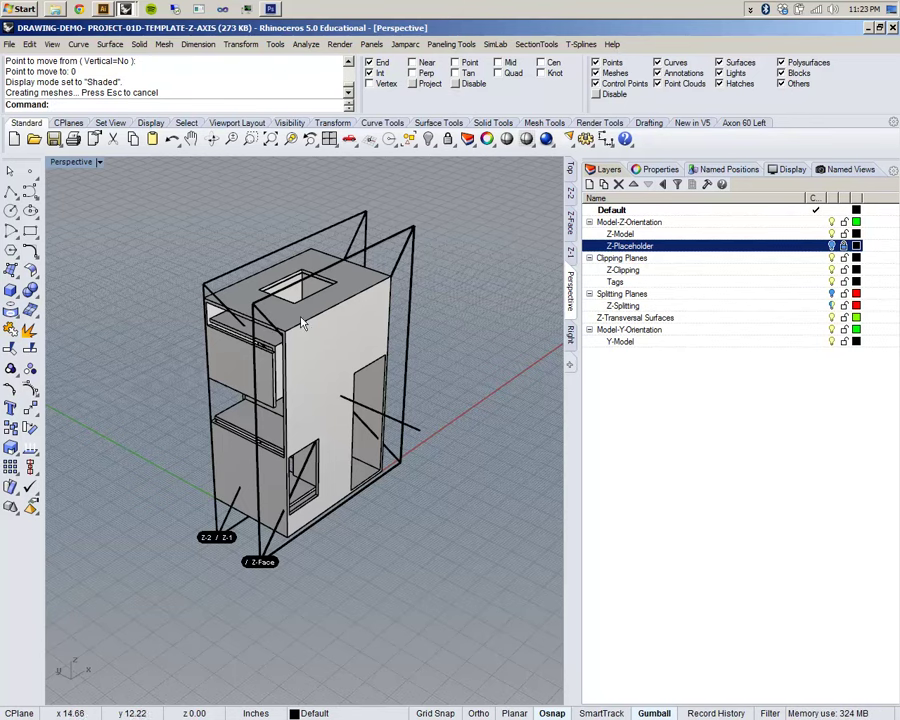
{"action": "right_click_drag", "start_coordinate": [276, 350], "coordinate": [300, 339], "text": "shift"}
Restore the multi-viewport layout and zoom all viewports to the model's extents.
{"action": "double_click", "coordinate": [77, 165]}
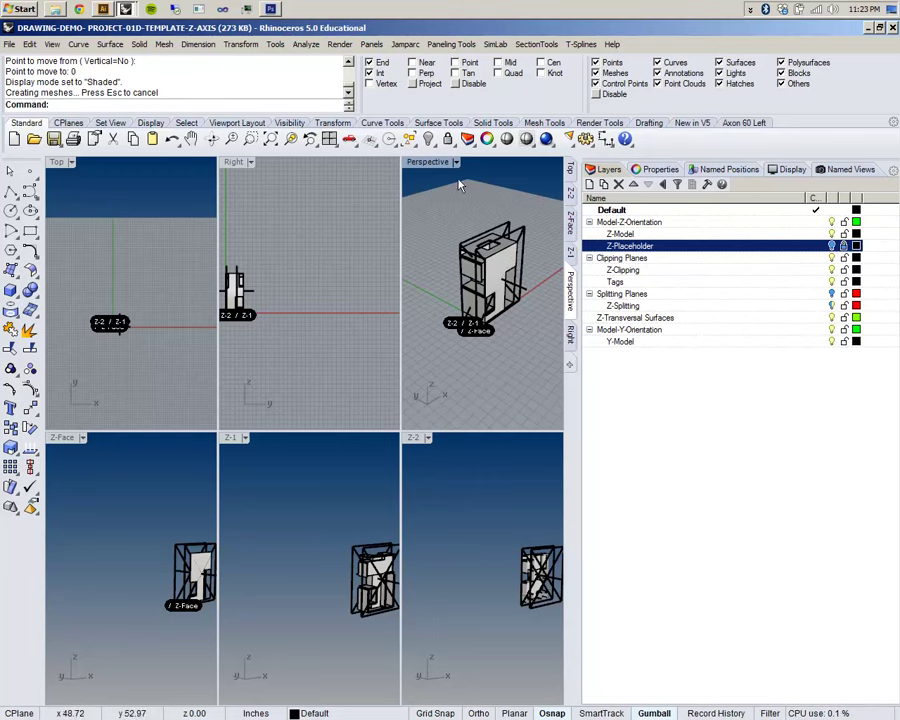
{"action": "right_click_drag", "start_coordinate": [100, 553], "coordinate": [117, 526]}
{"action": "type", "text": "ZEA"}
{"action": "key", "text": "Return"}
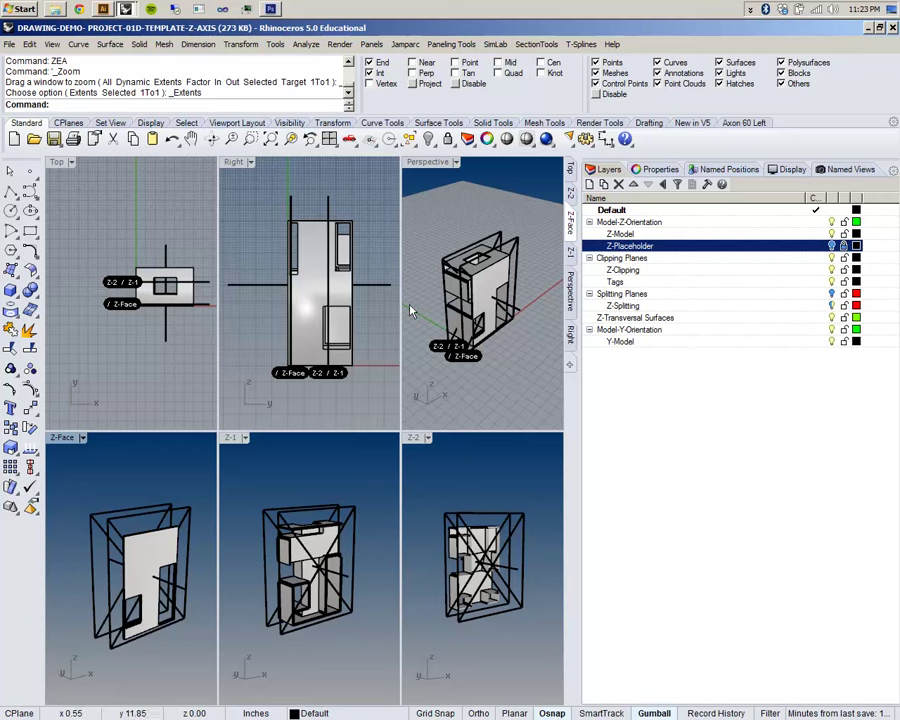
Make Z-Transversal Surfaces the current layer and maximize the Perspective viewport around the tall doorway opening.
{"action": "left_click", "coordinate": [815, 317]}
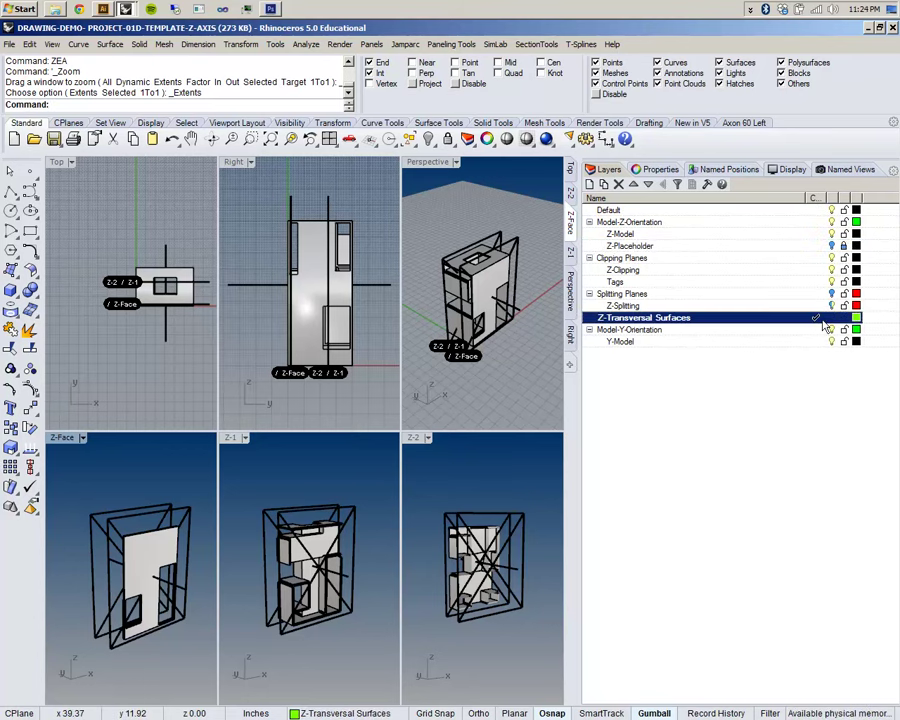
{"action": "double_click", "coordinate": [427, 164]}
{"action": "right_click_drag", "start_coordinate": [298, 465], "coordinate": [306, 501]}
{"action": "scroll", "coordinate": [298, 552], "scroll_direction": "up", "scroll_amount": 7}
{"action": "scroll", "coordinate": [304, 496], "scroll_direction": "down", "scroll_amount": 8}
{"action": "scroll", "coordinate": [429, 522], "scroll_direction": "up", "scroll_amount": 9}
{"action": "right_click_drag", "start_coordinate": [429, 522], "coordinate": [390, 571]}
{"action": "right_click_drag", "start_coordinate": [421, 497], "coordinate": [370, 484]}
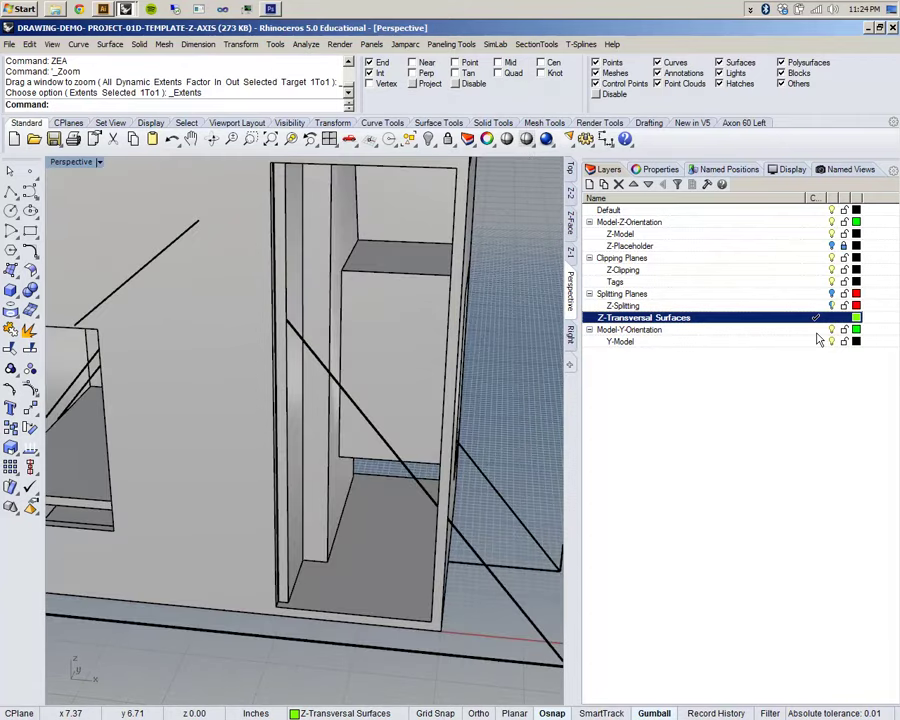
{"action": "left_click", "coordinate": [817, 331]}
{"action": "left_click", "coordinate": [817, 318]}
{"action": "right_click_drag", "start_coordinate": [217, 456], "coordinate": [254, 465]}
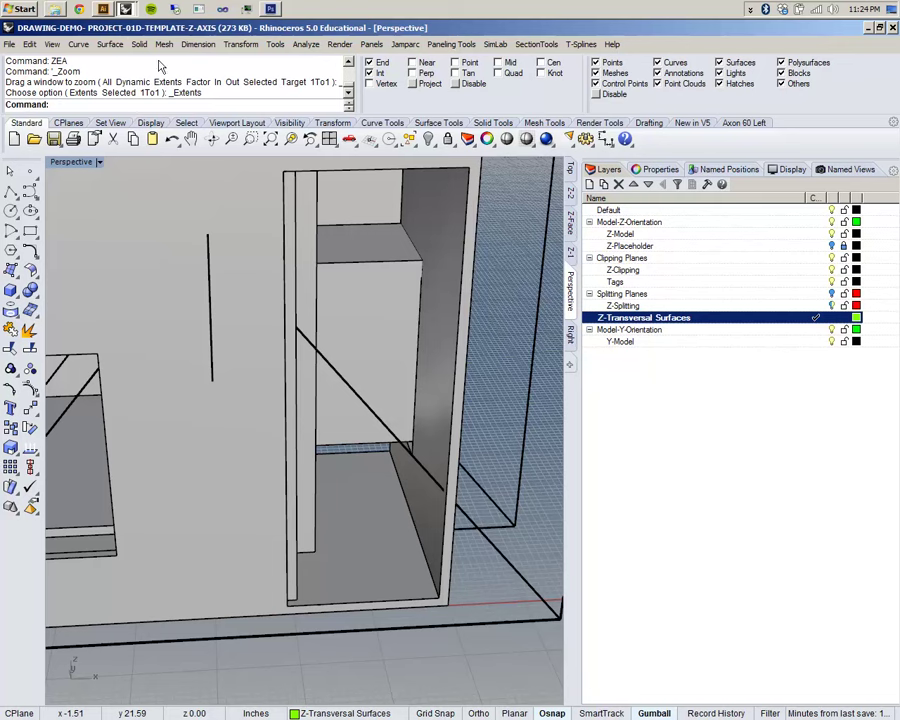
Extract a copy of the floor surface inside the doorway, with OutputLayer=Current and Copy=Yes.
{"action": "left_click", "coordinate": [110, 45]}
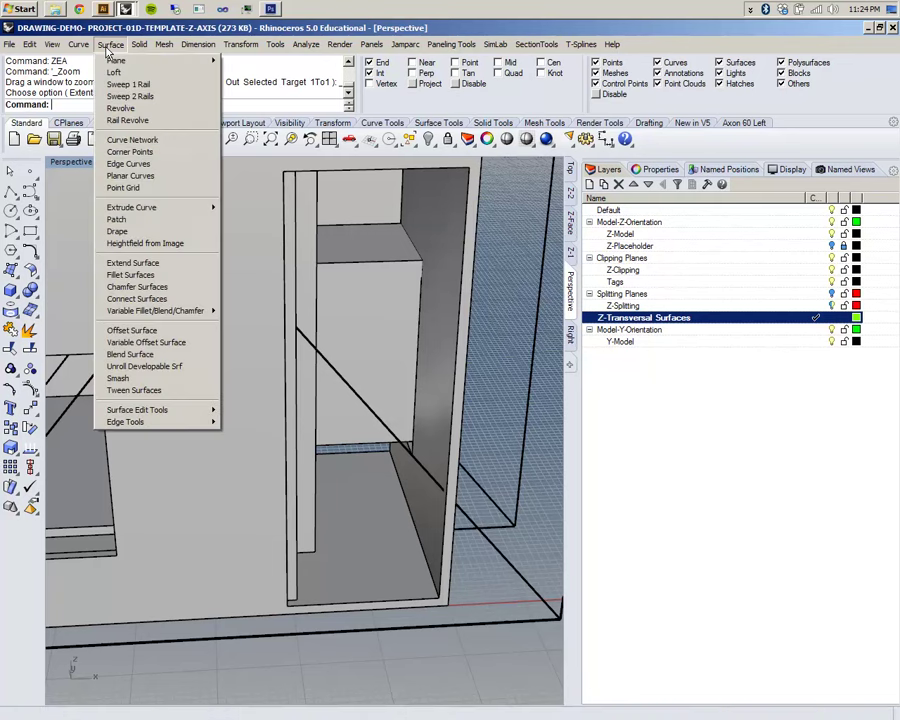
{"action": "mouse_move", "coordinate": [139, 45]}
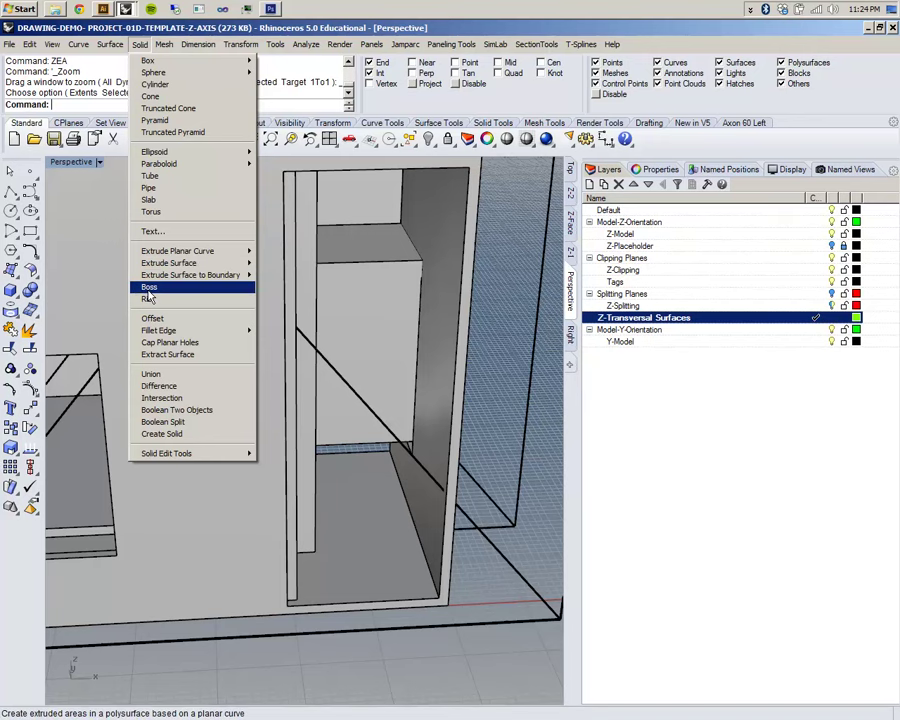
{"action": "left_click", "coordinate": [172, 355]}
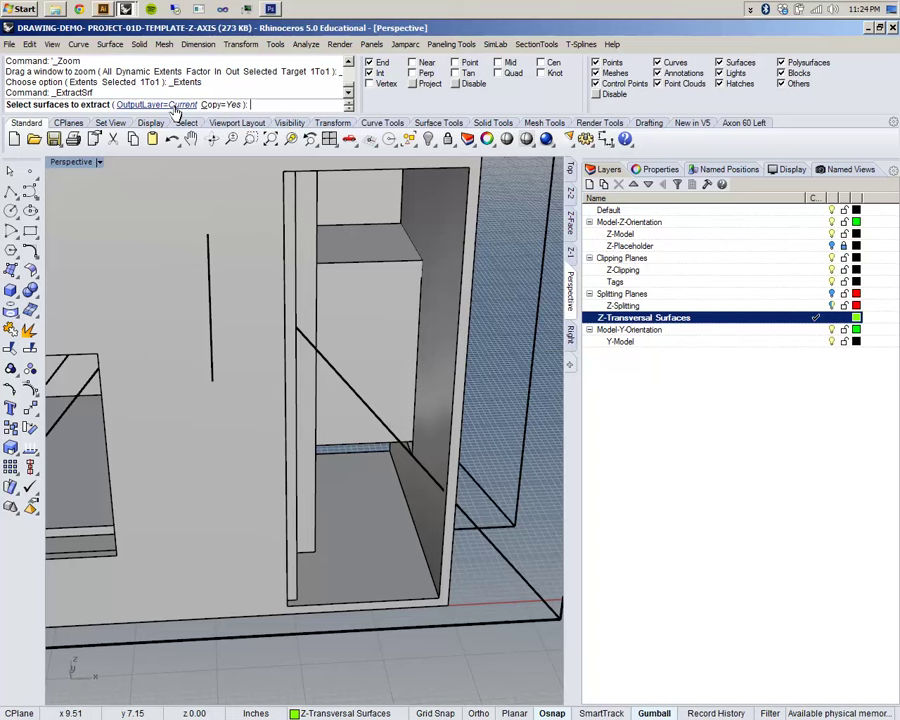
{"action": "right_click_drag", "start_coordinate": [346, 494], "coordinate": [201, 502]}
{"action": "left_click", "coordinate": [355, 527]}
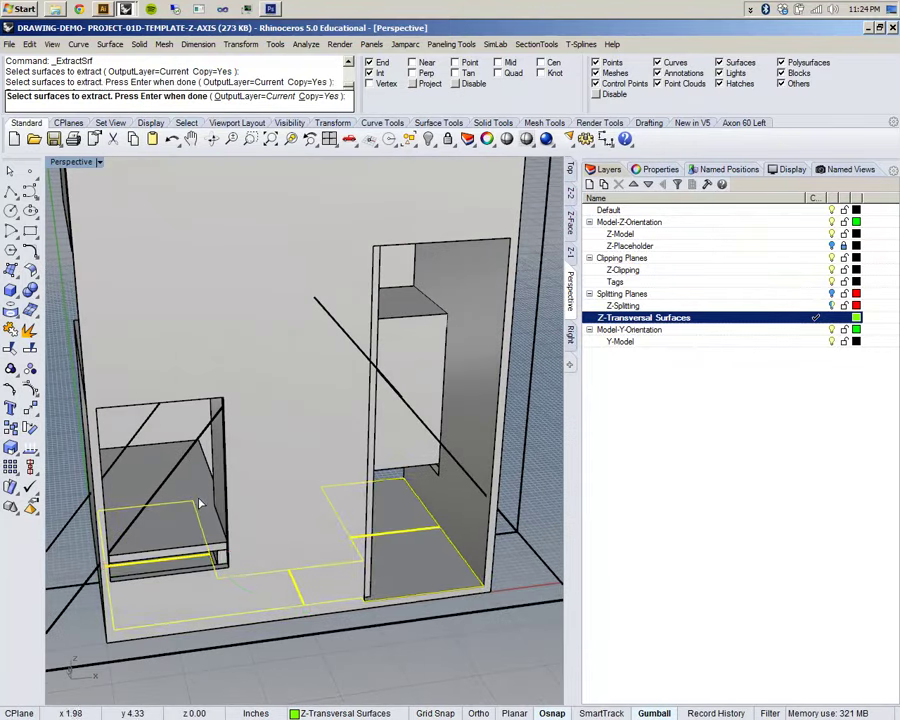
{"action": "key", "text": "Return"}
{"action": "right_click_drag", "start_coordinate": [374, 500], "coordinate": [473, 201]}
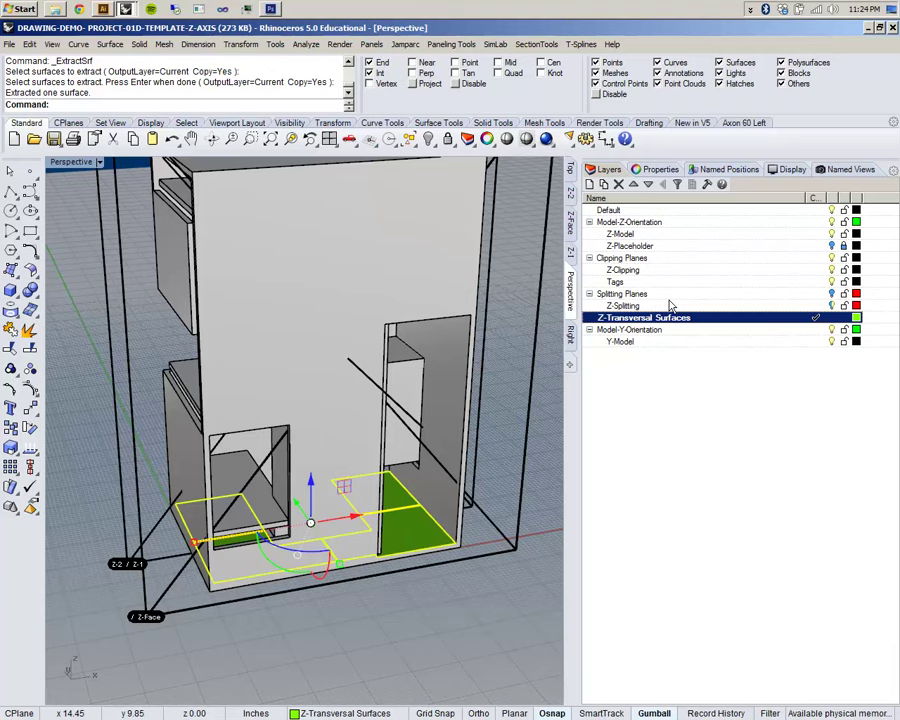
Select the model and the extracted floor surface in turn to check that the copy is separate, and clear the selection.
{"action": "left_click", "coordinate": [314, 641]}
{"action": "scroll", "coordinate": [306, 460], "scroll_direction": "down", "scroll_amount": 4}
{"action": "left_click", "coordinate": [324, 346]}
{"action": "left_click", "coordinate": [408, 676]}
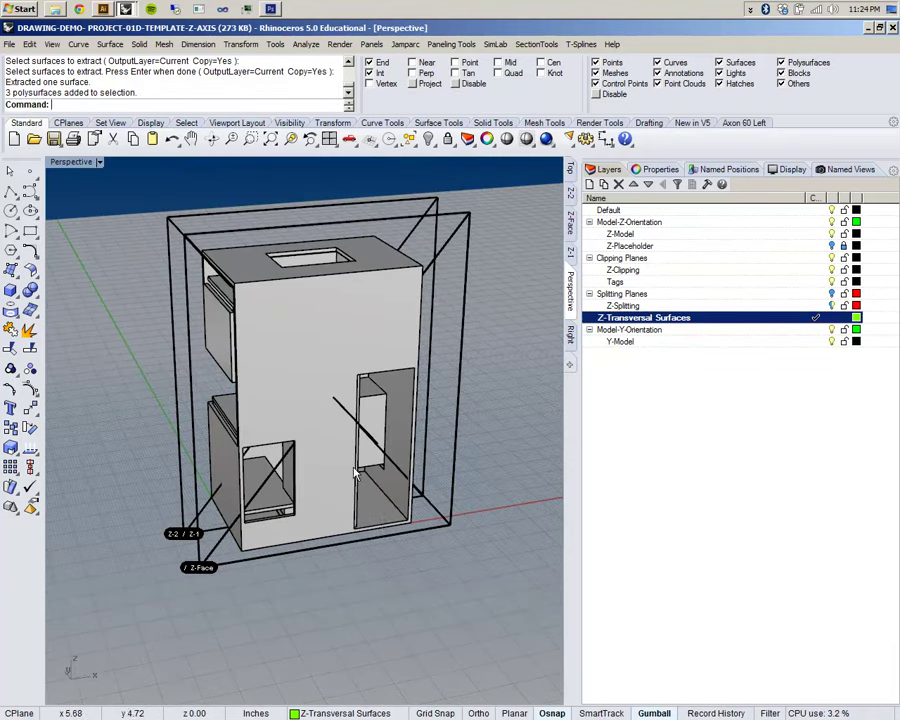
{"action": "left_click", "coordinate": [385, 532]}
{"action": "left_click", "coordinate": [418, 561]}
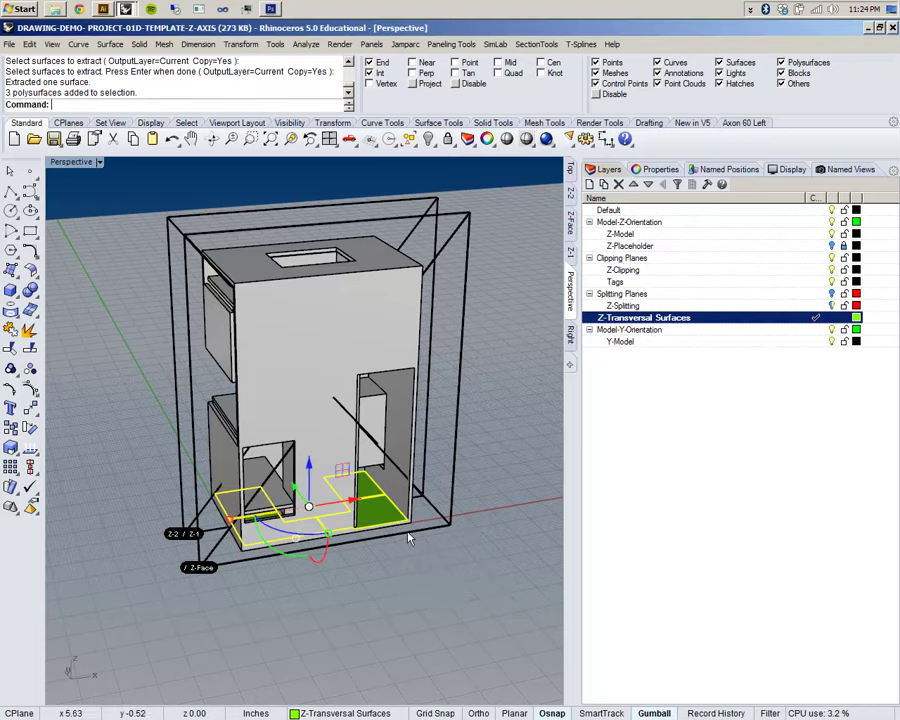
{"action": "scroll", "coordinate": [406, 535], "scroll_direction": "up", "scroll_amount": 4}
{"action": "left_click", "coordinate": [386, 558]}
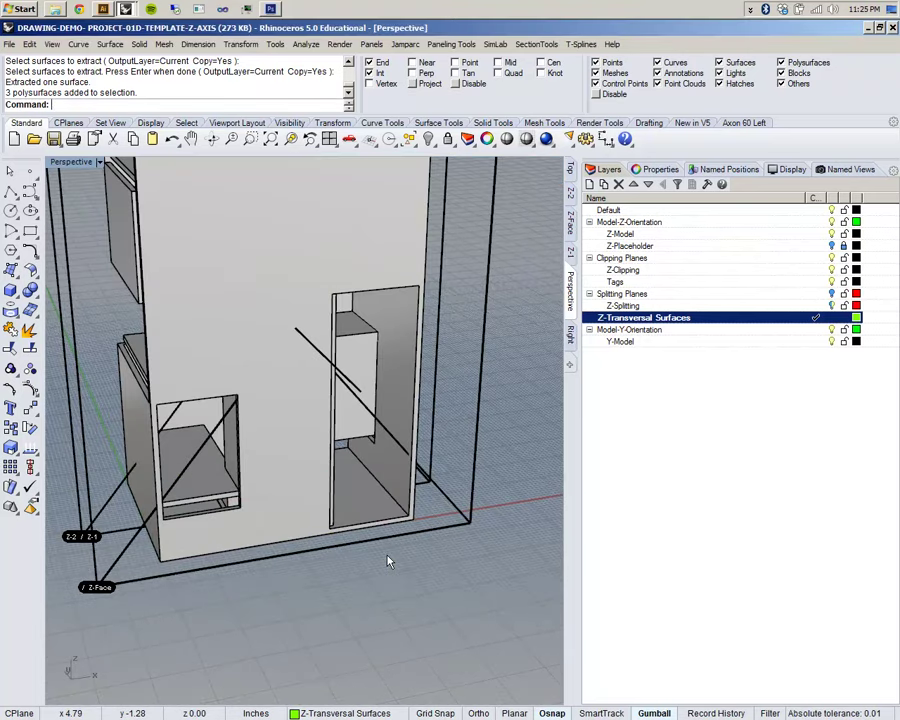
Examine the clipped front wall in the Z-Face viewport, from a close-up of its upper corner to the whole face.
{"action": "scroll", "coordinate": [380, 550], "scroll_direction": "down", "scroll_amount": 3}
{"action": "mouse_move", "coordinate": [335, 440]}
{"action": "right_mouse_down"}
{"action": "mouse_move", "coordinate": [305, 436]}
{"action": "mouse_move", "coordinate": [334, 442]}
{"action": "right_mouse_up"}
{"action": "right_click_drag", "start_coordinate": [314, 500], "coordinate": [356, 505]}
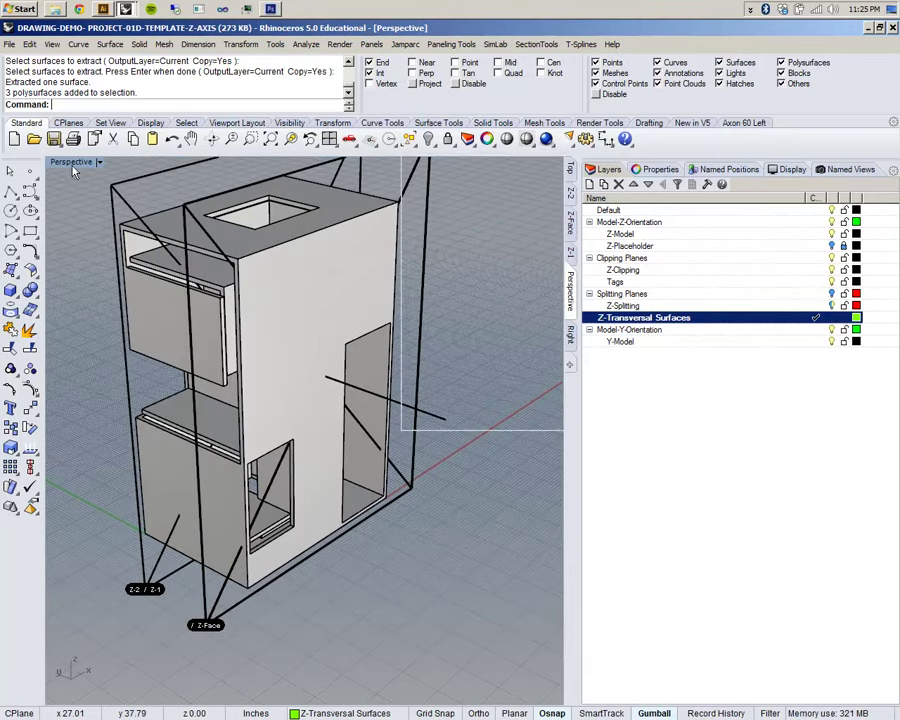
{"action": "double_click", "coordinate": [70, 160]}
{"action": "right_click_drag", "start_coordinate": [175, 543], "coordinate": [155, 535]}
{"action": "scroll", "coordinate": [144, 547], "scroll_direction": "up", "scroll_amount": 7}
{"action": "scroll", "coordinate": [126, 515], "scroll_direction": "up", "scroll_amount": 4}
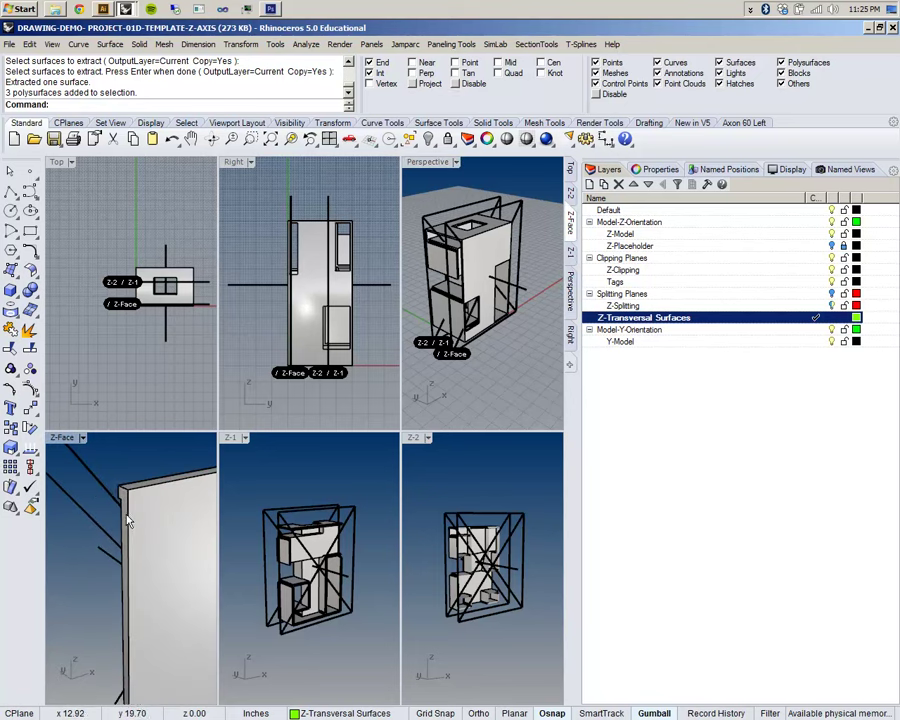
{"action": "scroll", "coordinate": [120, 488], "scroll_direction": "up", "scroll_amount": 2}
{"action": "scroll", "coordinate": [121, 487], "scroll_direction": "down", "scroll_amount": 2}
{"action": "right_click_drag", "start_coordinate": [120, 490], "coordinate": [144, 591]}
{"action": "right_click_drag", "start_coordinate": [95, 495], "coordinate": [133, 504]}
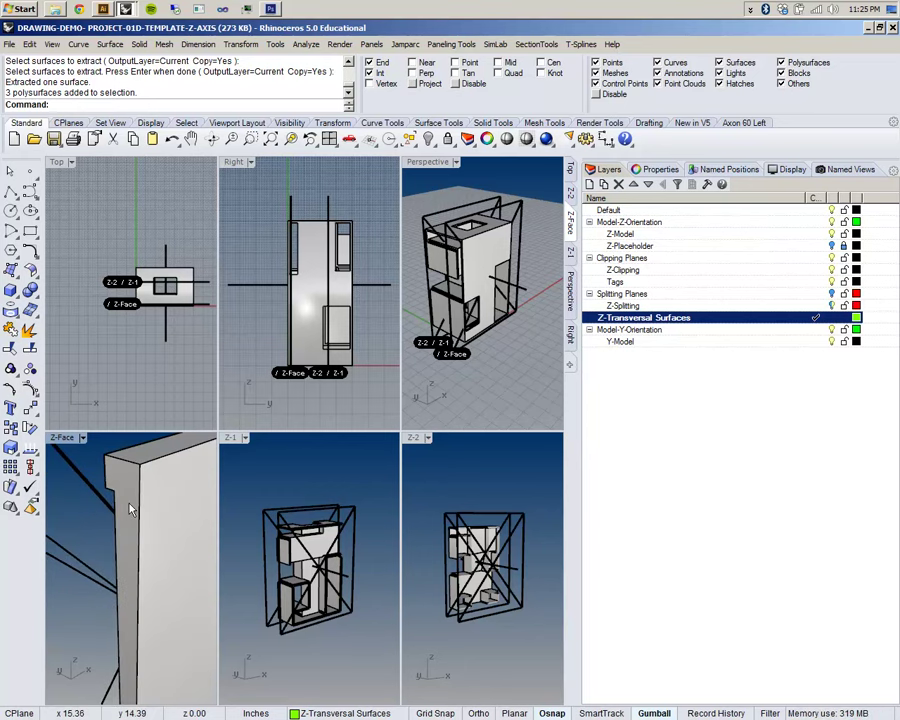
{"action": "double_click", "coordinate": [63, 437]}
{"action": "right_click_drag", "start_coordinate": [435, 261], "coordinate": [428, 210]}
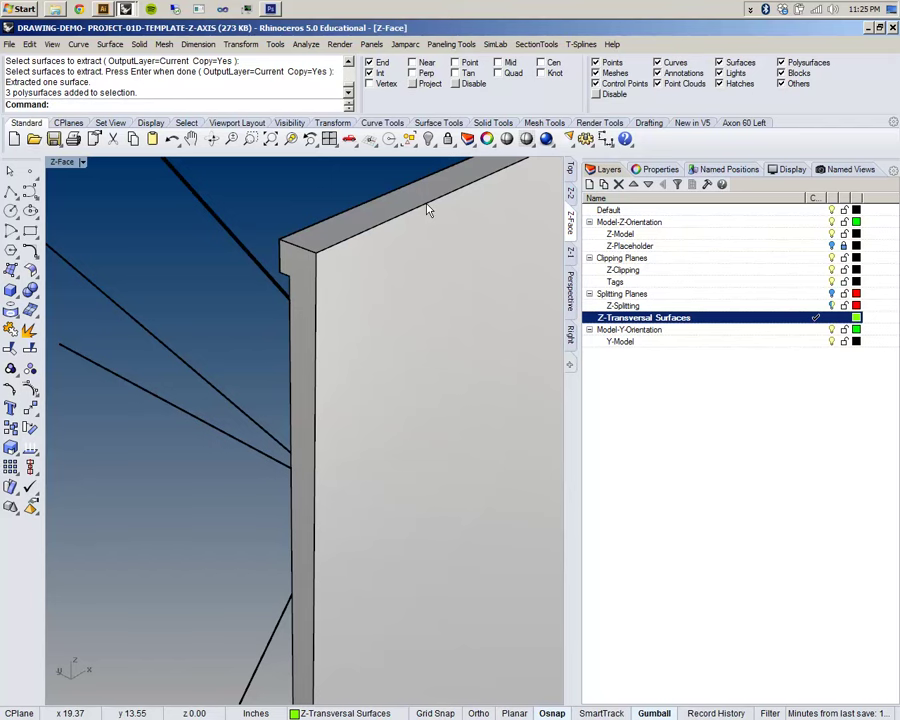
{"action": "scroll", "coordinate": [327, 297], "scroll_direction": "down", "scroll_amount": 4}
{"action": "scroll", "coordinate": [321, 295], "scroll_direction": "up", "scroll_amount": 3}
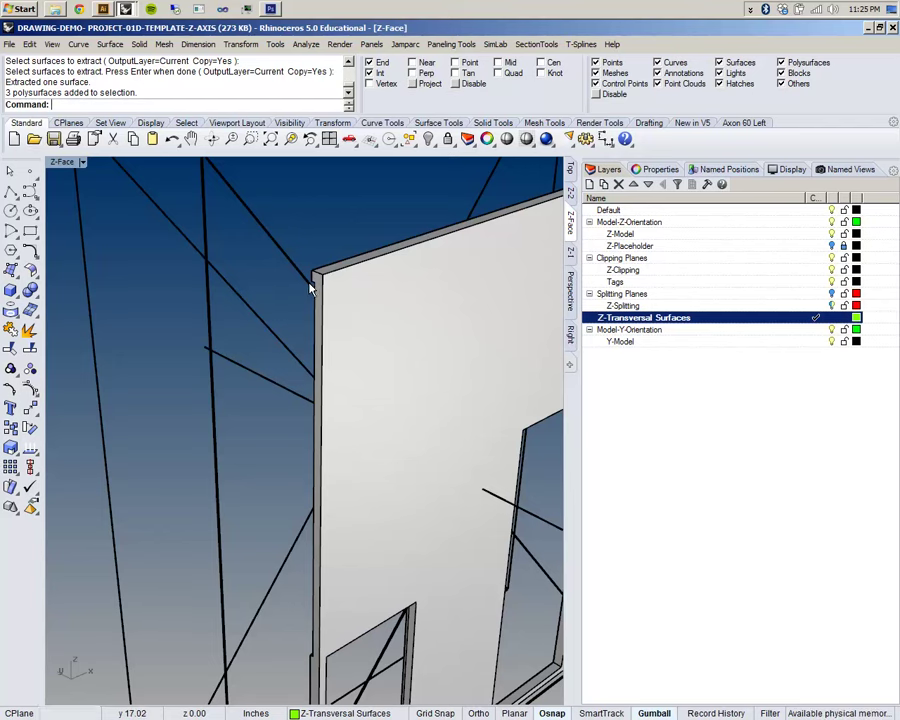
{"action": "scroll", "coordinate": [310, 287], "scroll_direction": "down", "scroll_amount": 4}
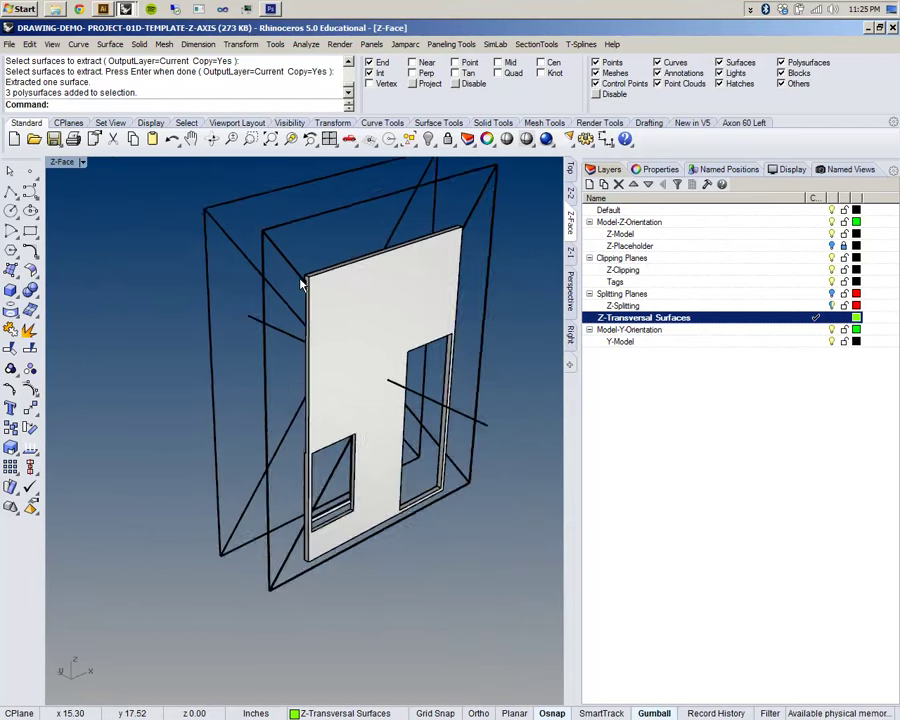
Return to the multi-viewport layout and examine where the clipping planes cut the model in the Top viewport.
{"action": "double_click", "coordinate": [66, 164]}
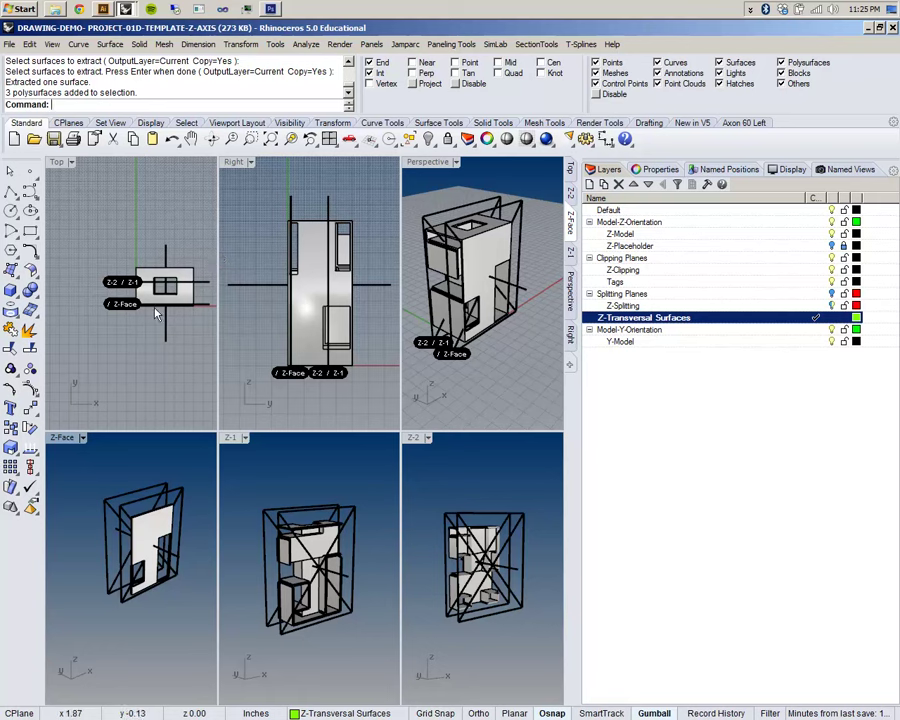
{"action": "right_click_drag", "start_coordinate": [152, 311], "coordinate": [124, 306]}
{"action": "scroll", "coordinate": [130, 310], "scroll_direction": "up", "scroll_amount": 4}
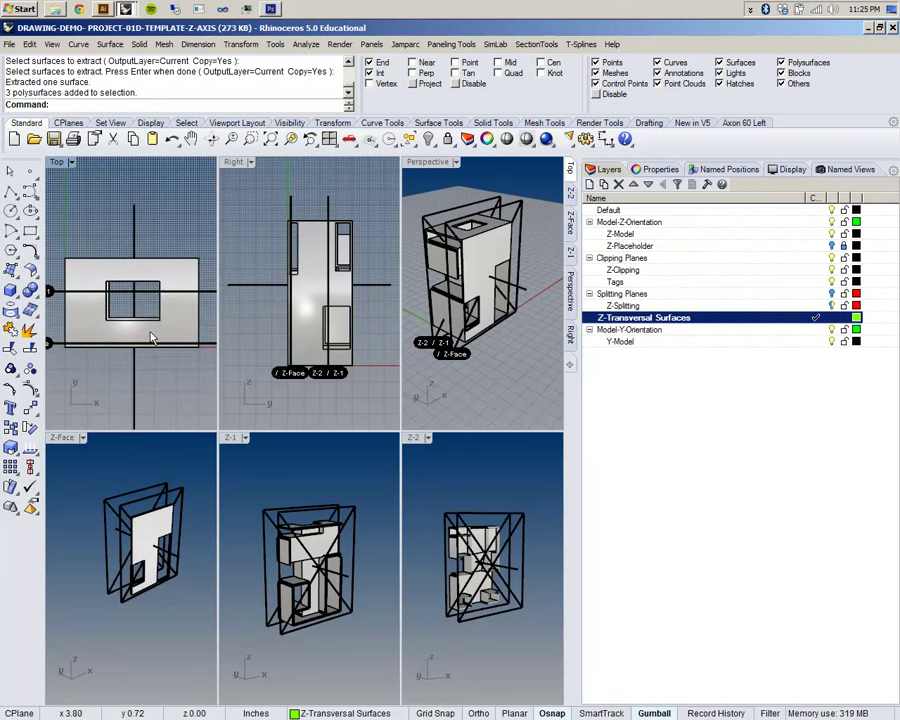
{"action": "scroll", "coordinate": [150, 337], "scroll_direction": "down", "scroll_amount": 3}
{"action": "scroll", "coordinate": [150, 337], "scroll_direction": "up", "scroll_amount": 2}
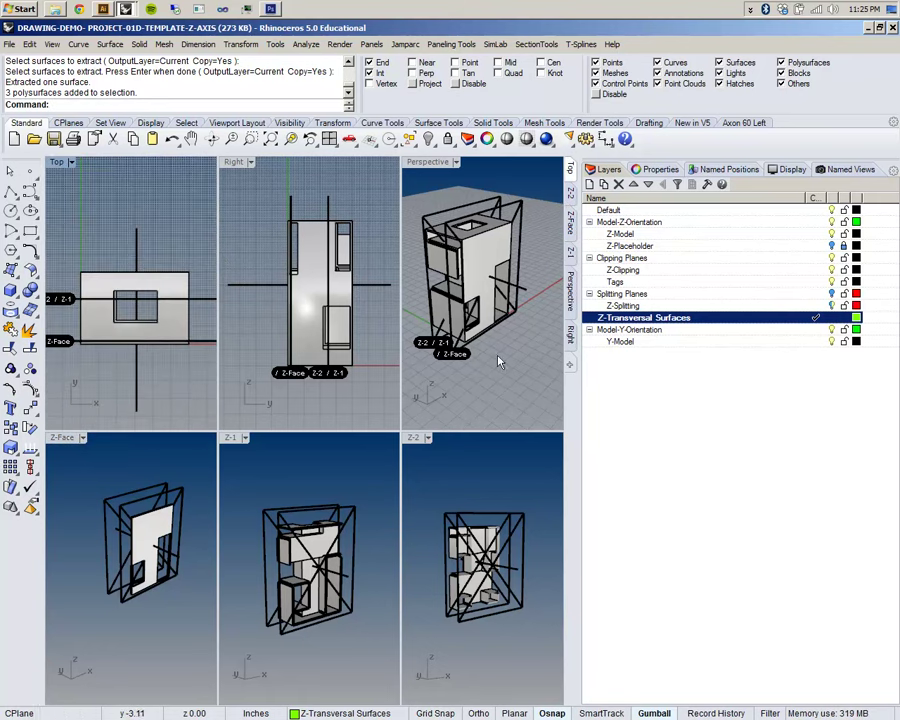
Select the Z-2/Z-1 clipping planes with their tag and frame the clipped model in the Z-1 and Z-Face viewports.
{"action": "right_click_drag", "start_coordinate": [500, 362], "coordinate": [452, 344]}
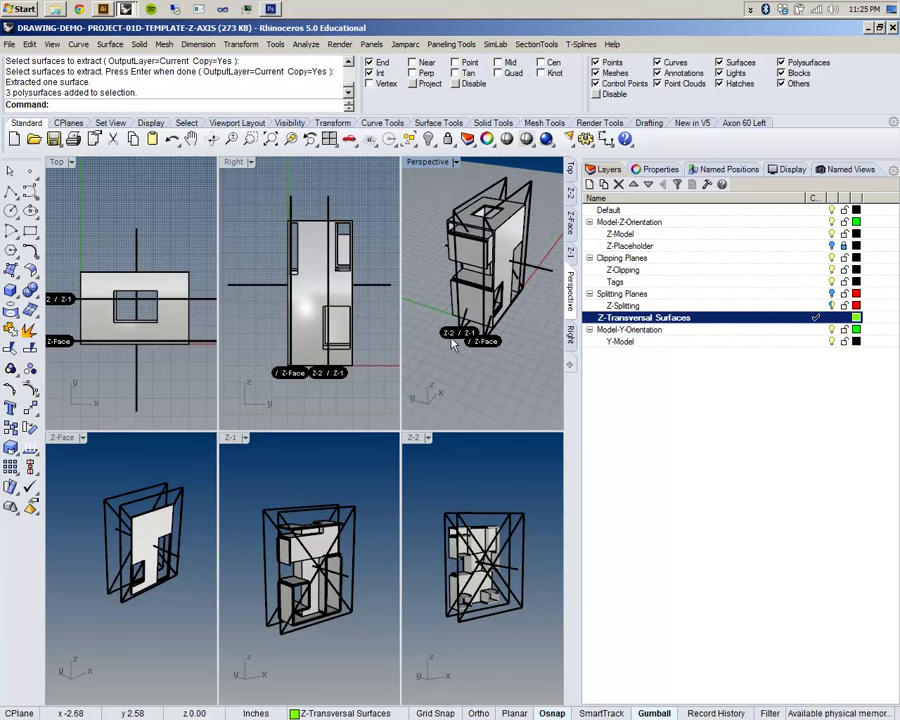
{"action": "scroll", "coordinate": [452, 341], "scroll_direction": "up", "scroll_amount": 5}
{"action": "left_click", "coordinate": [468, 336]}
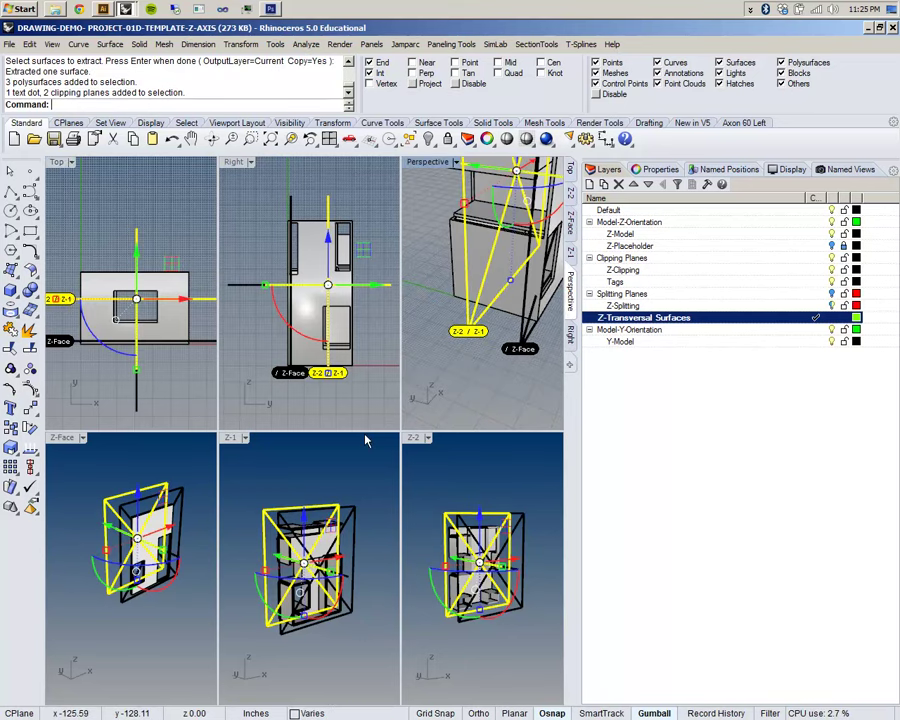
{"action": "right_click_drag", "start_coordinate": [333, 512], "coordinate": [328, 493], "text": "shift"}
{"action": "right_click_drag", "start_coordinate": [515, 335], "coordinate": [475, 317]}
{"action": "right_click_drag", "start_coordinate": [318, 575], "coordinate": [290, 540], "text": "shift"}
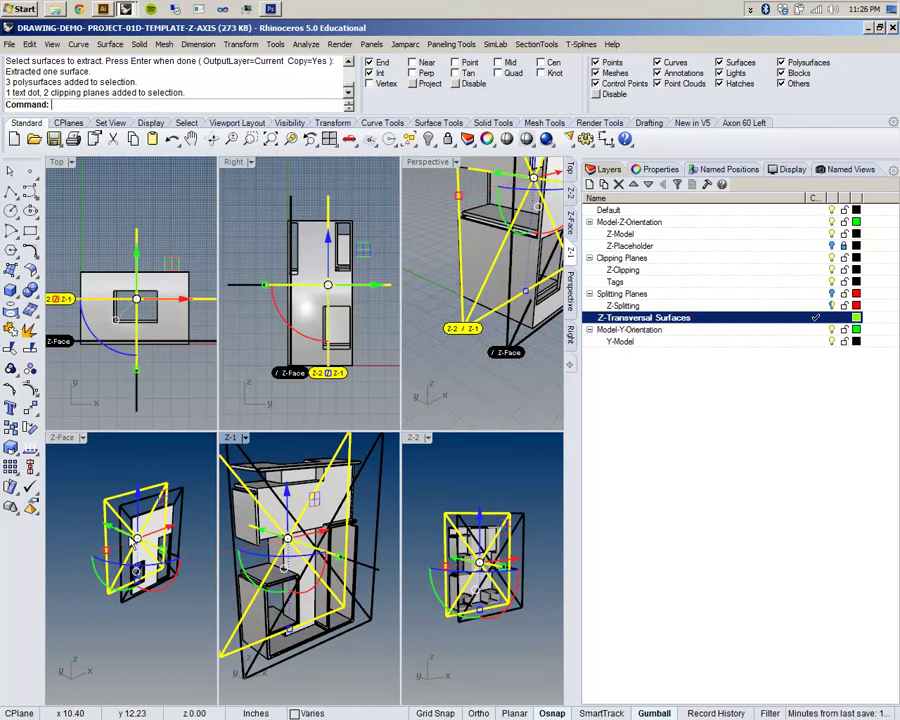
{"action": "scroll", "coordinate": [142, 526], "scroll_direction": "up", "scroll_amount": 7}
{"action": "mouse_move", "coordinate": [164, 528]}
{"action": "right_mouse_down", "text": "shift"}
{"action": "mouse_move", "coordinate": [143, 528]}
{"action": "mouse_move", "coordinate": [153, 536]}
{"action": "right_mouse_up", "text": "shift"}
Frame the Z-2 viewport and move the selected Z-2/Z-1 clipping planes slightly toward the Z-Face plane in the Right viewport.
{"action": "right_click_drag", "start_coordinate": [545, 542], "coordinate": [507, 516]}
{"action": "scroll", "coordinate": [488, 532], "scroll_direction": "up", "scroll_amount": 5}
{"action": "scroll", "coordinate": [507, 515], "scroll_direction": "up", "scroll_amount": 3}
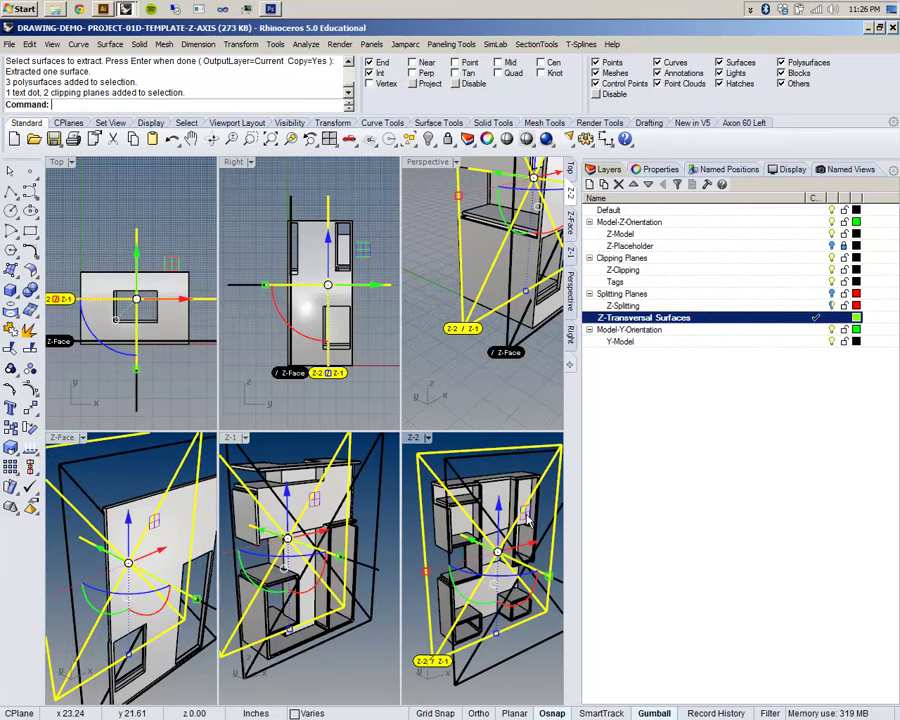
{"action": "scroll", "coordinate": [325, 280], "scroll_direction": "up", "scroll_amount": 1}
{"action": "left_click_drag", "start_coordinate": [361, 294], "coordinate": [292, 294]}
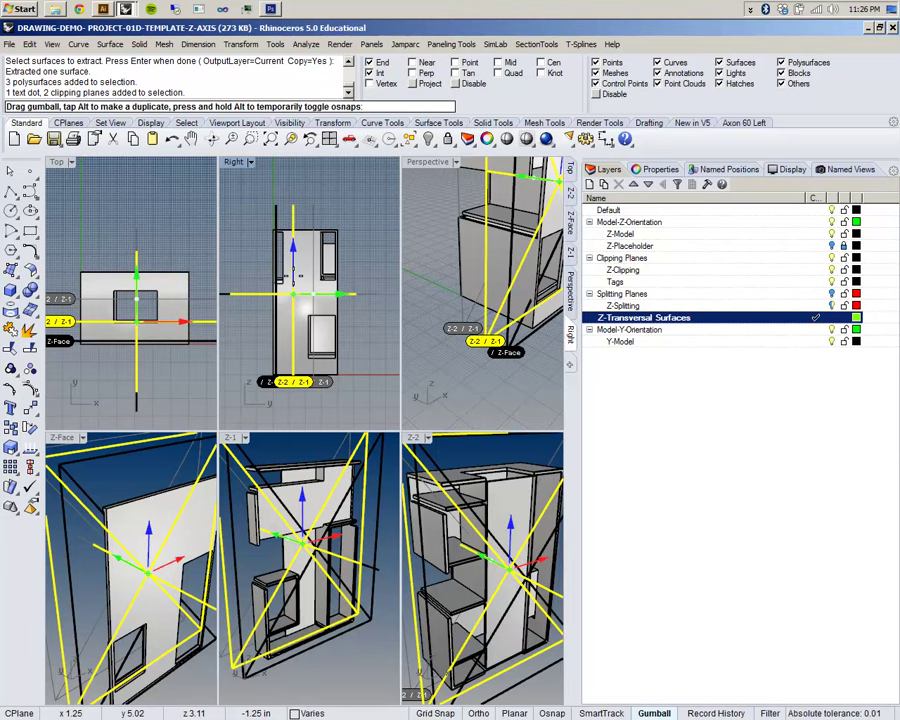
{"action": "mouse_move", "coordinate": [292, 294]}
{"action": "left_mouse_down"}
{"action": "mouse_move", "coordinate": [318, 294]}
{"action": "mouse_move", "coordinate": [307, 294]}
{"action": "left_mouse_up"}
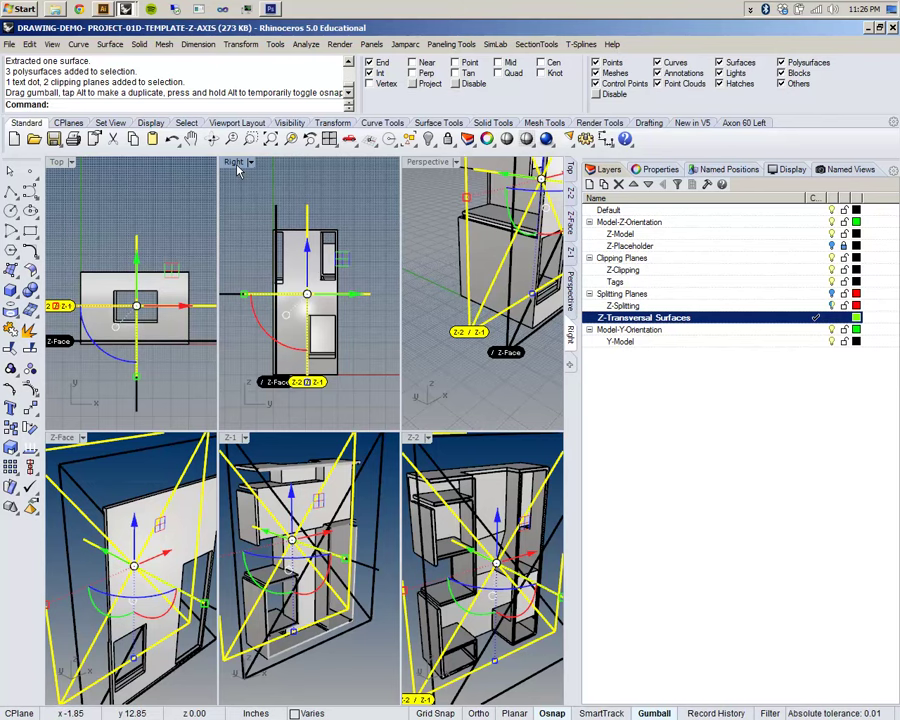
Maximize the Perspective viewport and clear the selection of the clipping planes.
{"action": "double_click", "coordinate": [425, 162]}
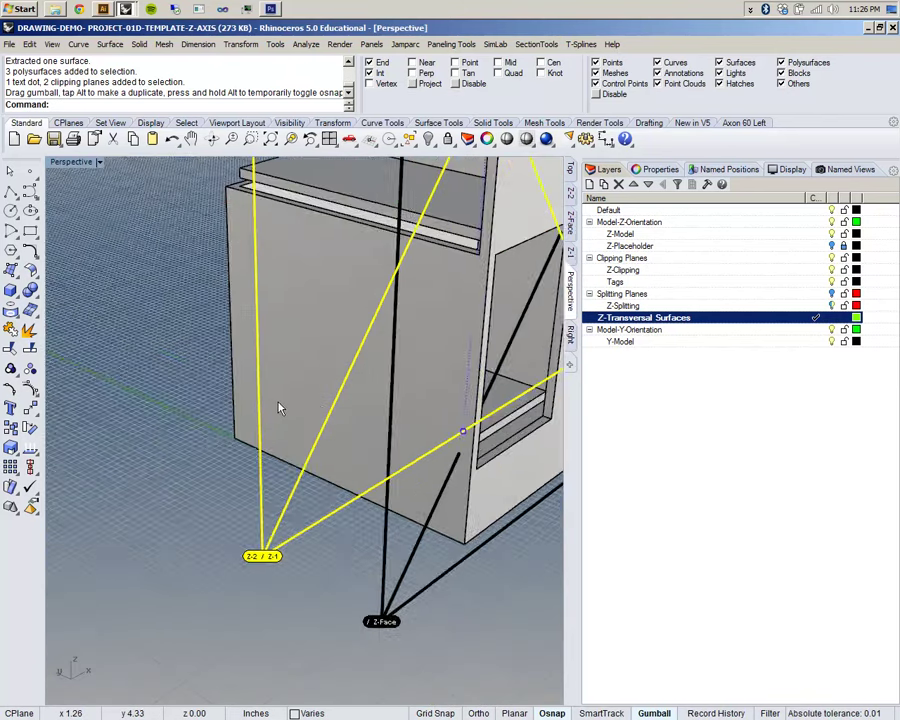
{"action": "scroll", "coordinate": [290, 410], "scroll_direction": "down", "scroll_amount": 5}
{"action": "right_click_drag", "start_coordinate": [329, 401], "coordinate": [412, 509]}
{"action": "key", "text": "Escape"}
{"action": "right_click_drag", "start_coordinate": [312, 464], "coordinate": [361, 392], "text": "shift"}
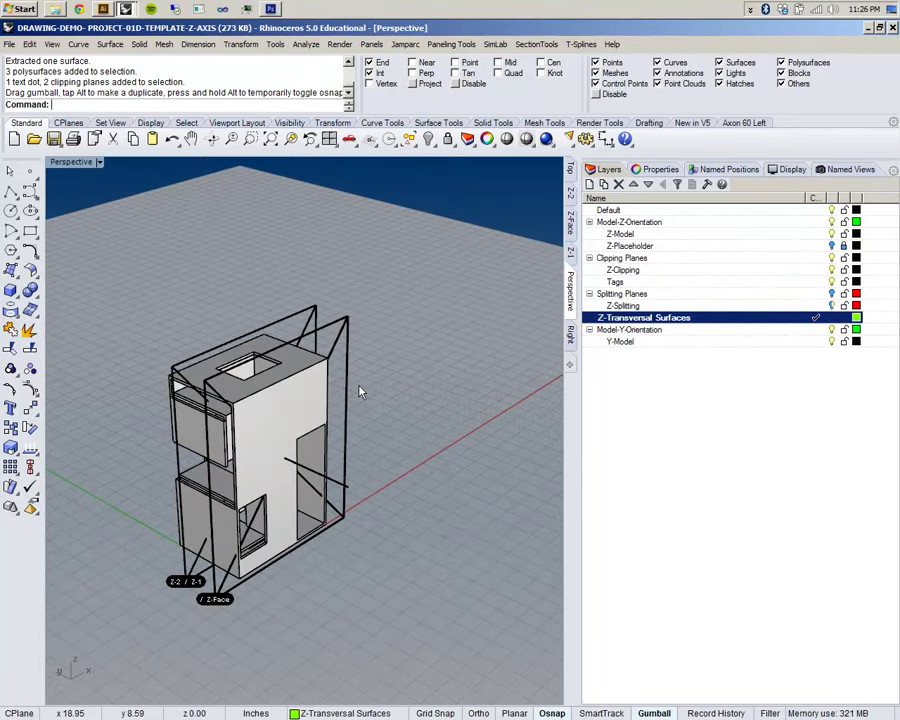
{"action": "scroll", "coordinate": [361, 392], "scroll_direction": "down", "scroll_amount": 3}
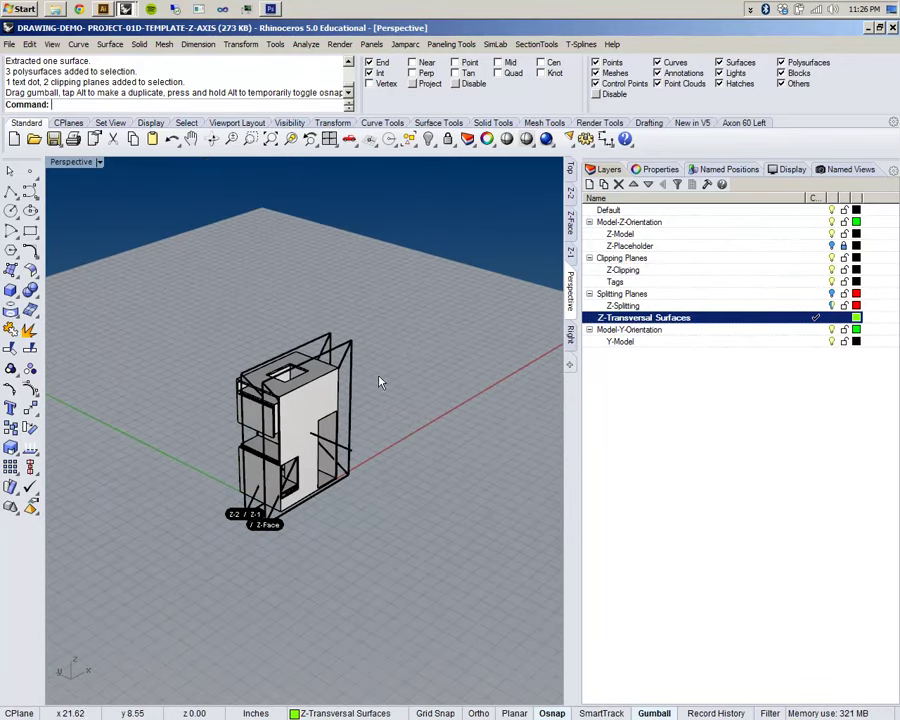
{"action": "right_click_drag", "start_coordinate": [379, 380], "coordinate": [378, 377], "text": "shift"}
Copy the whole model with its clipping planes, tags and extracted surfaces along the X axis, clear of the original.
{"action": "left_click_drag", "start_coordinate": [187, 304], "coordinate": [492, 582]}
{"action": "right_click_drag", "start_coordinate": [418, 382], "coordinate": [455, 433]}
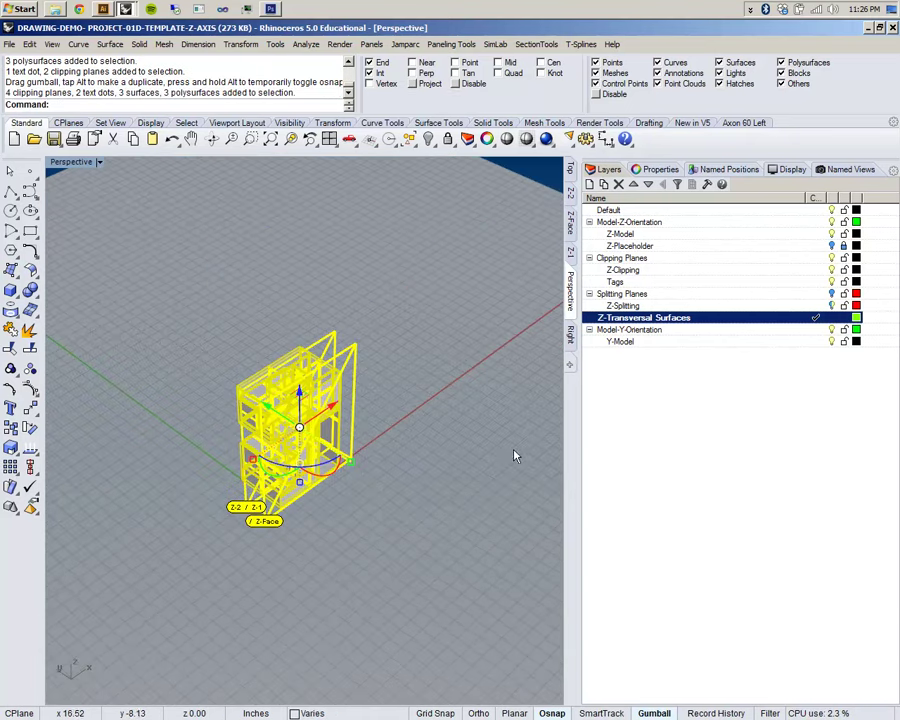
{"action": "right_click_drag", "start_coordinate": [515, 456], "coordinate": [417, 499], "text": "shift"}
{"action": "mouse_move", "coordinate": [237, 447]}
{"action": "left_mouse_down"}
{"action": "mouse_move", "coordinate": [450, 314]}
{"action": "mouse_move", "coordinate": [437, 321]}
{"action": "left_mouse_up"}
{"action": "key", "text": "alt"}
{"action": "left_click", "coordinate": [474, 375]}
Make Z-Splitting the current layer and delete the two existing red splitting planes beside the copied model.
{"action": "scroll", "coordinate": [472, 342], "scroll_direction": "up", "scroll_amount": 4}
{"action": "right_click_drag", "start_coordinate": [468, 340], "coordinate": [392, 360], "text": "shift"}
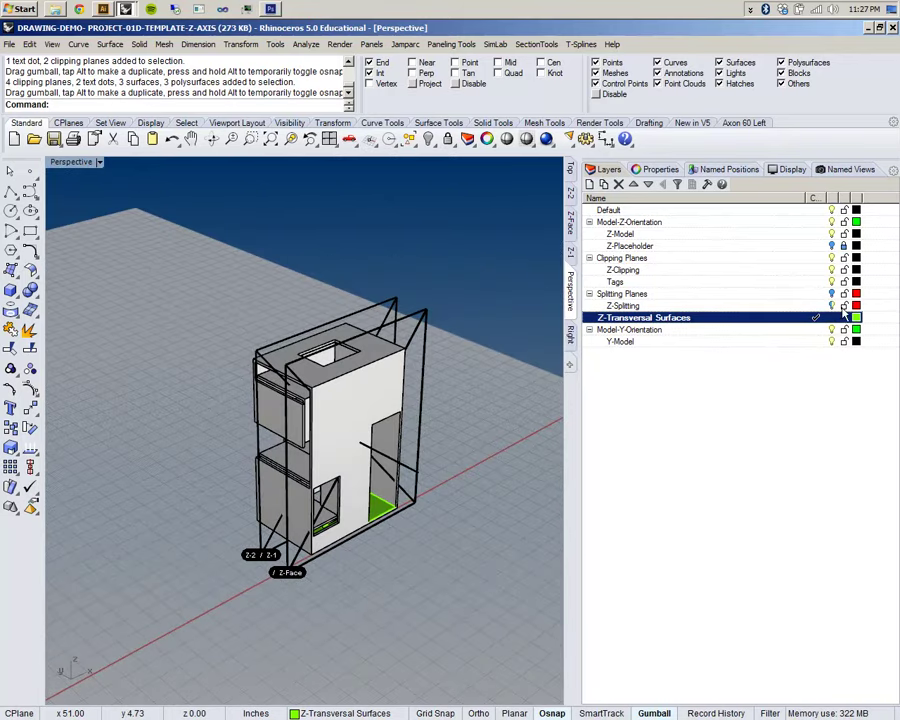
{"action": "left_click", "coordinate": [815, 305]}
{"action": "scroll", "coordinate": [323, 495], "scroll_direction": "down", "scroll_amount": 7}
{"action": "right_click_drag", "start_coordinate": [295, 476], "coordinate": [317, 441], "text": "shift"}
{"action": "left_click", "coordinate": [289, 441]}
{"action": "left_click", "coordinate": [279, 427], "text": "shift"}
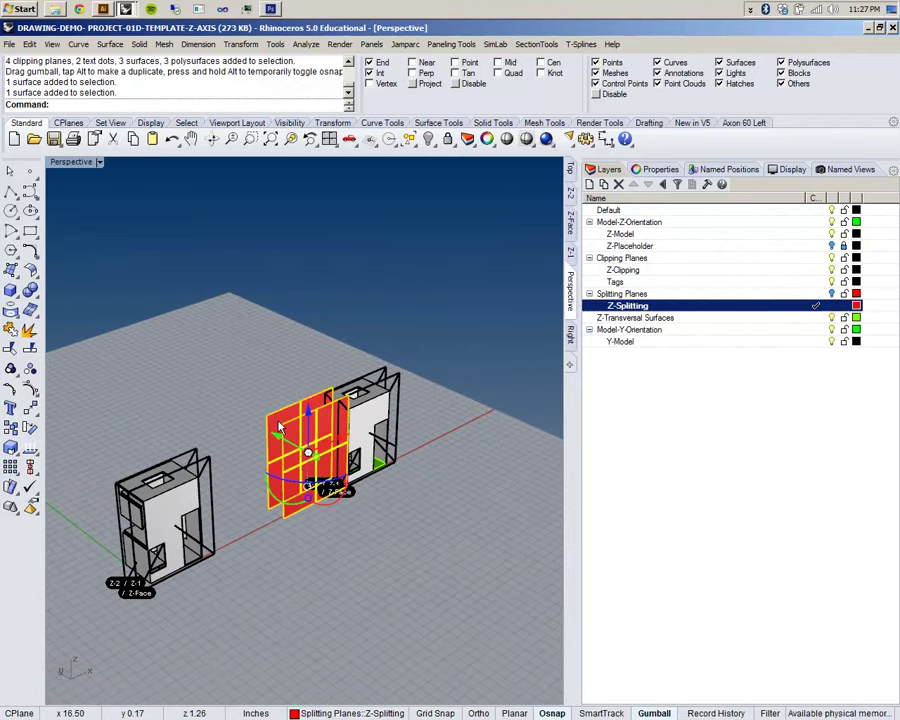
{"action": "key", "text": "Delete"}
Create a four-corner surface on the copied model's Z-Face clipping plane by snapping to the plane's corners.
{"action": "scroll", "coordinate": [361, 424], "scroll_direction": "up", "scroll_amount": 5}
{"action": "right_click_drag", "start_coordinate": [361, 424], "coordinate": [394, 416]}
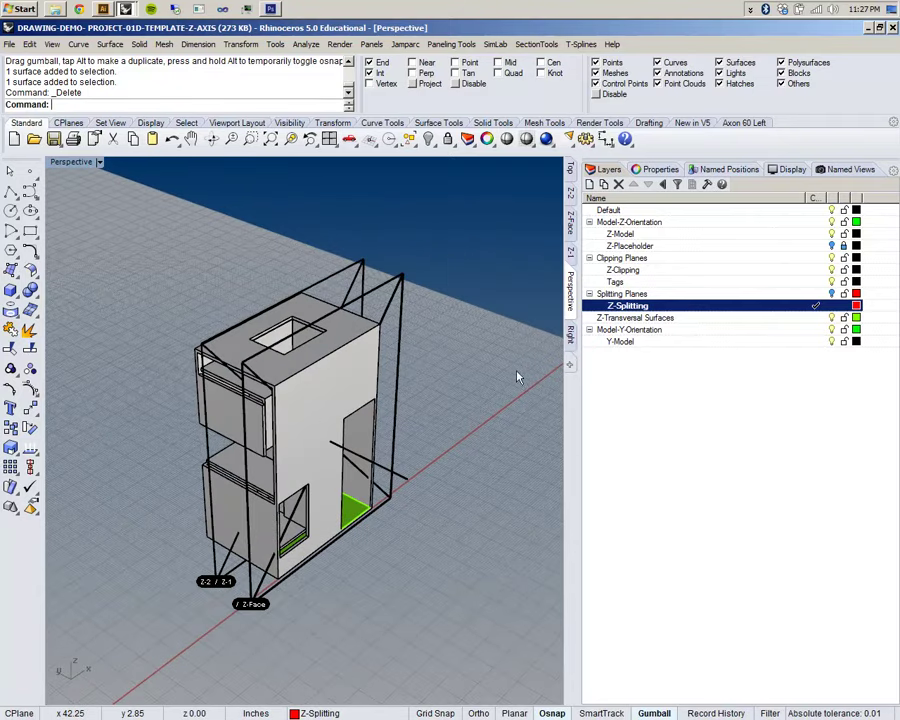
{"action": "left_click", "coordinate": [15, 270]}
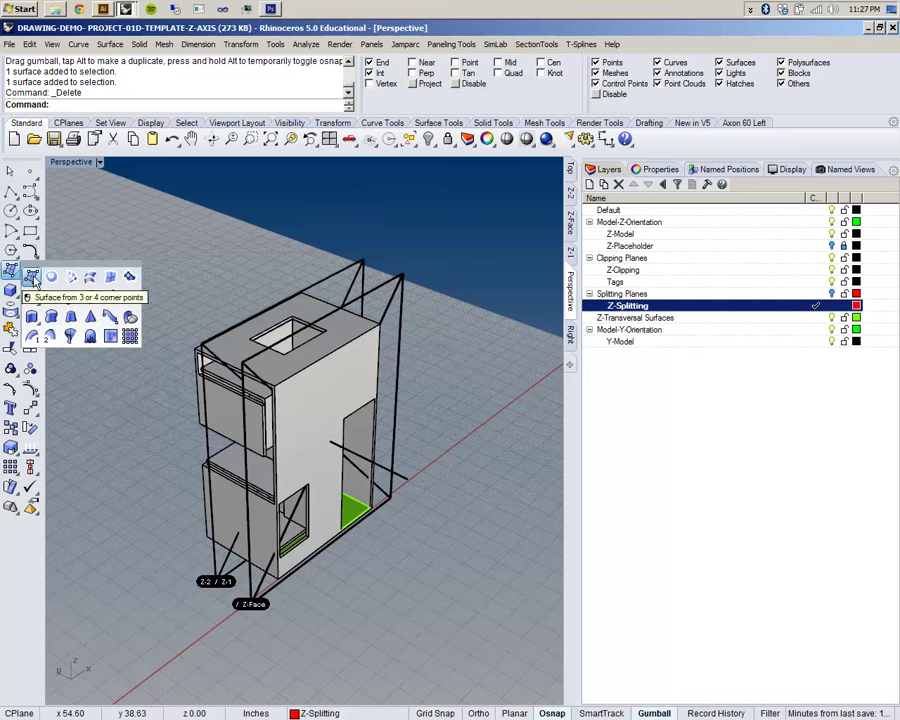
{"action": "left_click", "coordinate": [33, 280]}
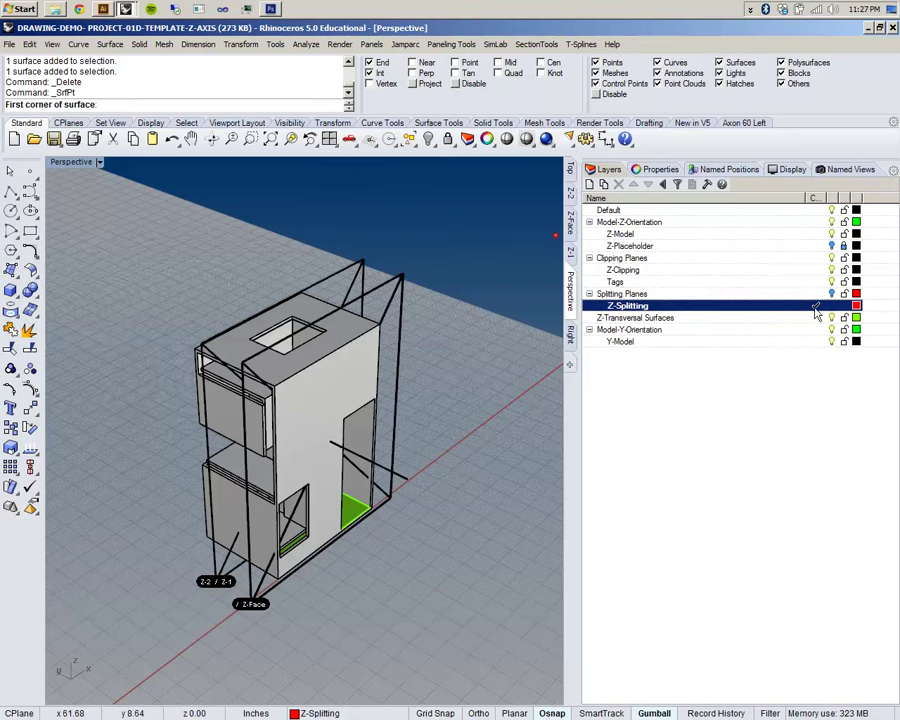
{"action": "left_click", "coordinate": [242, 362]}
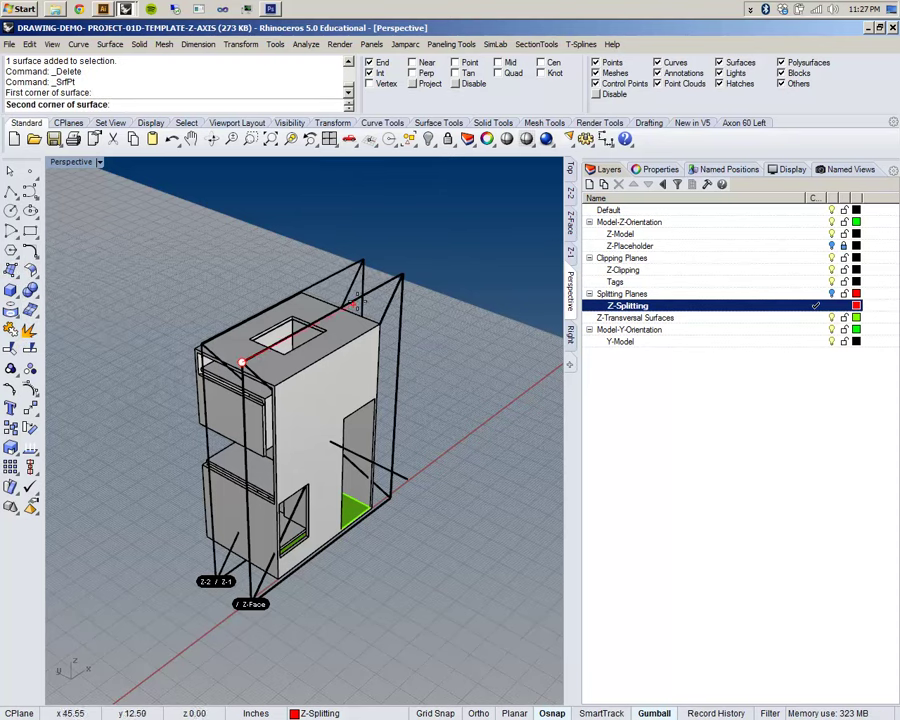
{"action": "left_click", "coordinate": [403, 273]}
{"action": "left_click", "coordinate": [390, 497]}
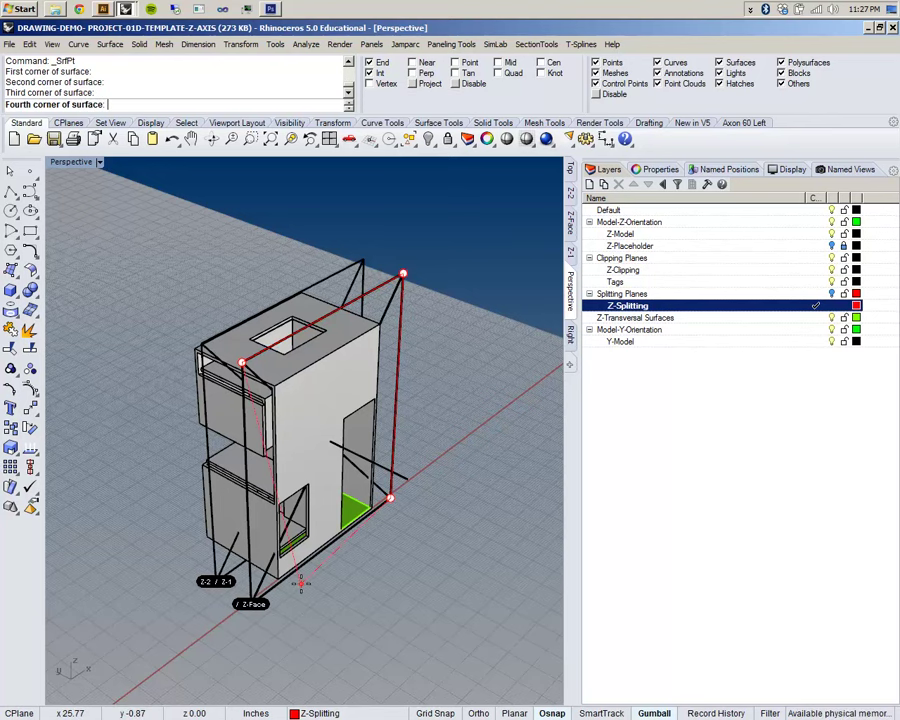
{"action": "left_click", "coordinate": [250, 596]}
{"action": "right_click_drag", "start_coordinate": [250, 596], "coordinate": [366, 579]}
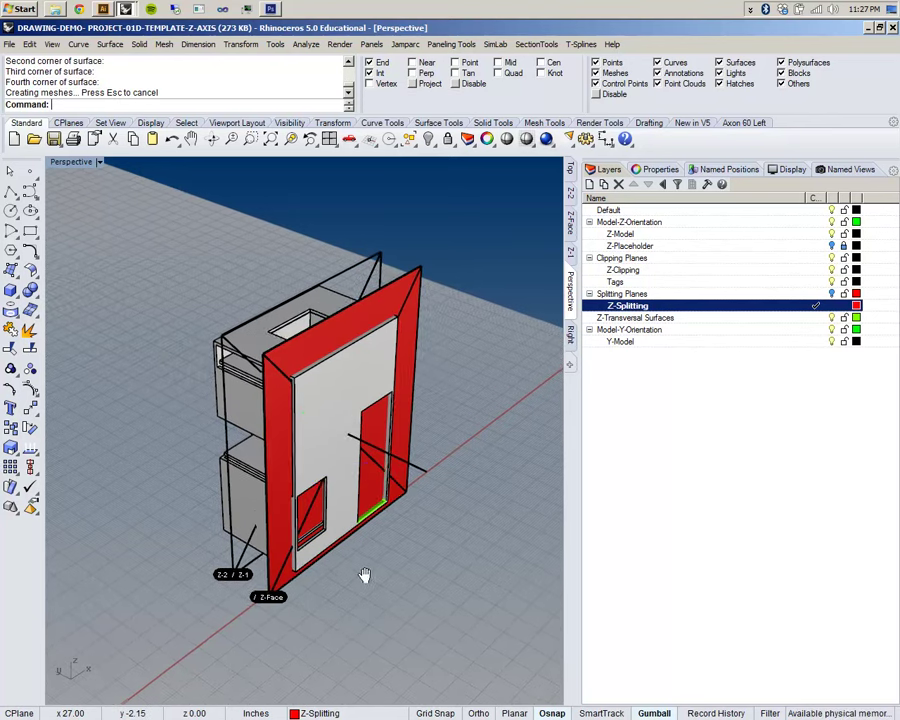
Copy the new splitting surface from the Z-Face plane's lower corner to the matching corner of the Z-2/Z-1 clipping planes.
{"action": "left_click", "coordinate": [268, 500]}
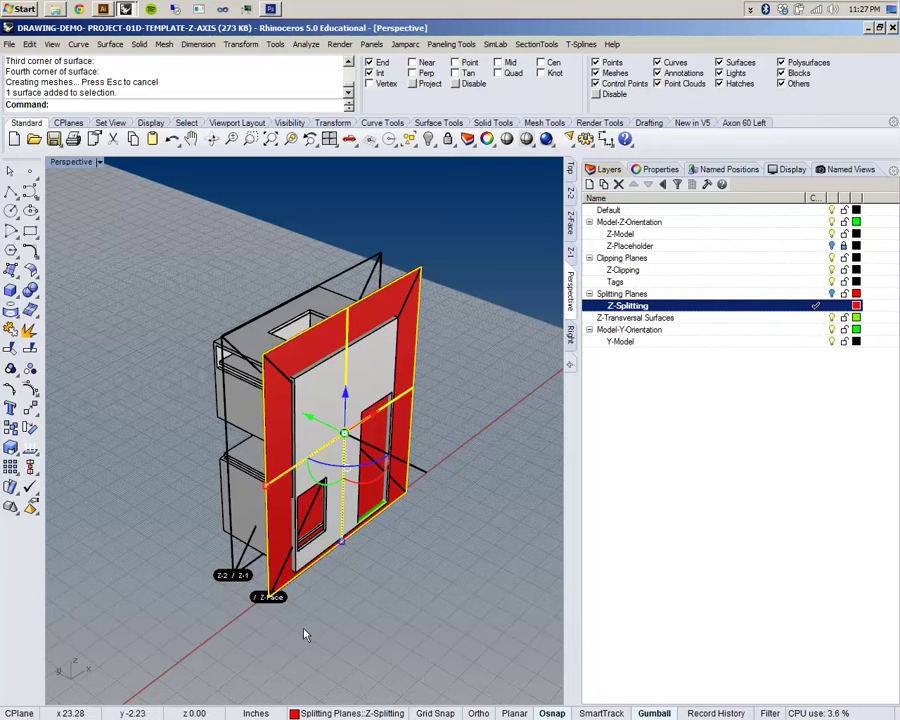
{"action": "type", "text": "C"}
{"action": "key", "text": "Return"}
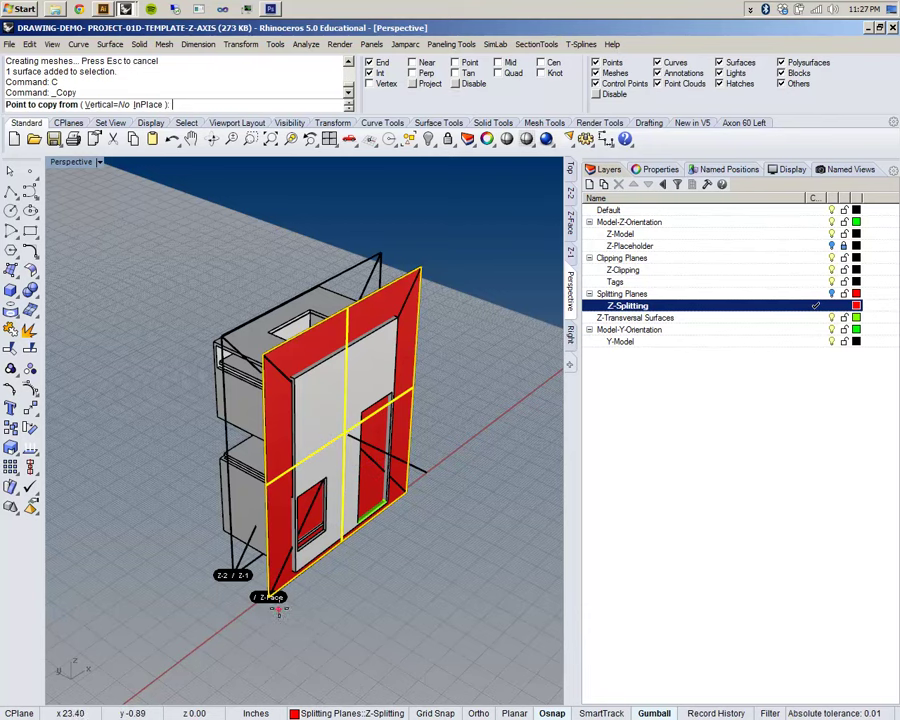
{"action": "left_click", "coordinate": [269, 598]}
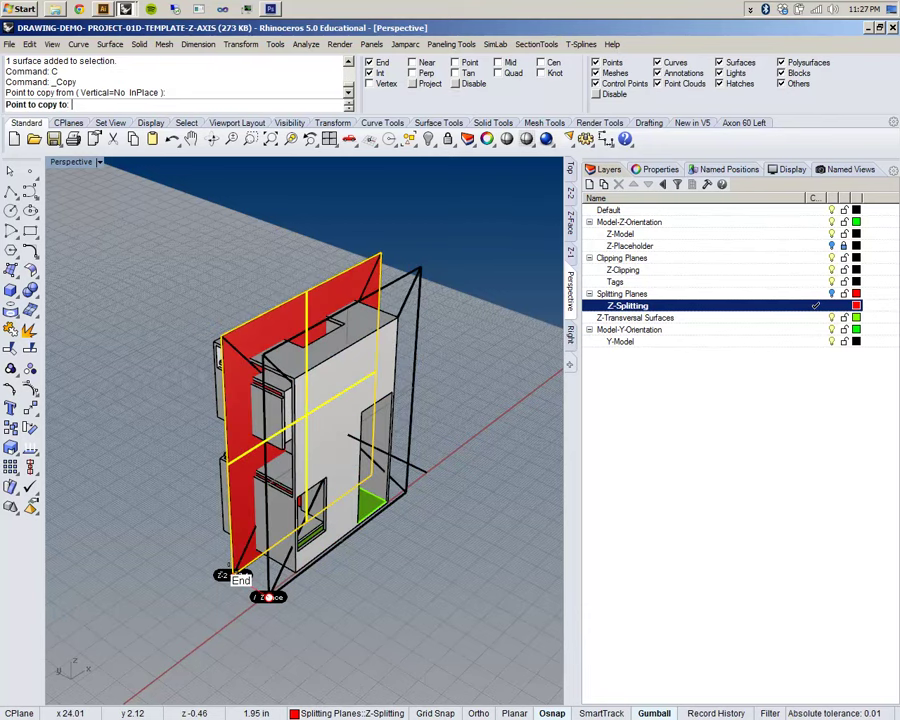
{"action": "left_click", "coordinate": [230, 571]}
{"action": "key", "text": "Return"}
{"action": "left_click", "coordinate": [422, 566]}
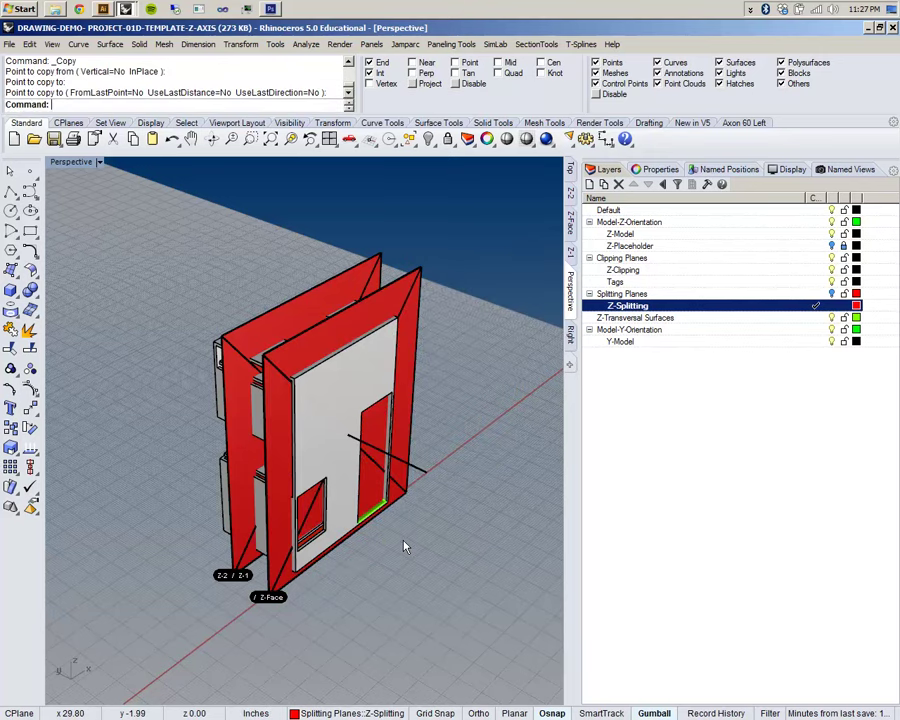
Turn off the Clipping Planes layer, turn on the Splitting Planes layer, and examine where the splitting surfaces cross the model.
{"action": "right_click_drag", "start_coordinate": [403, 505], "coordinate": [419, 500], "text": "shift"}
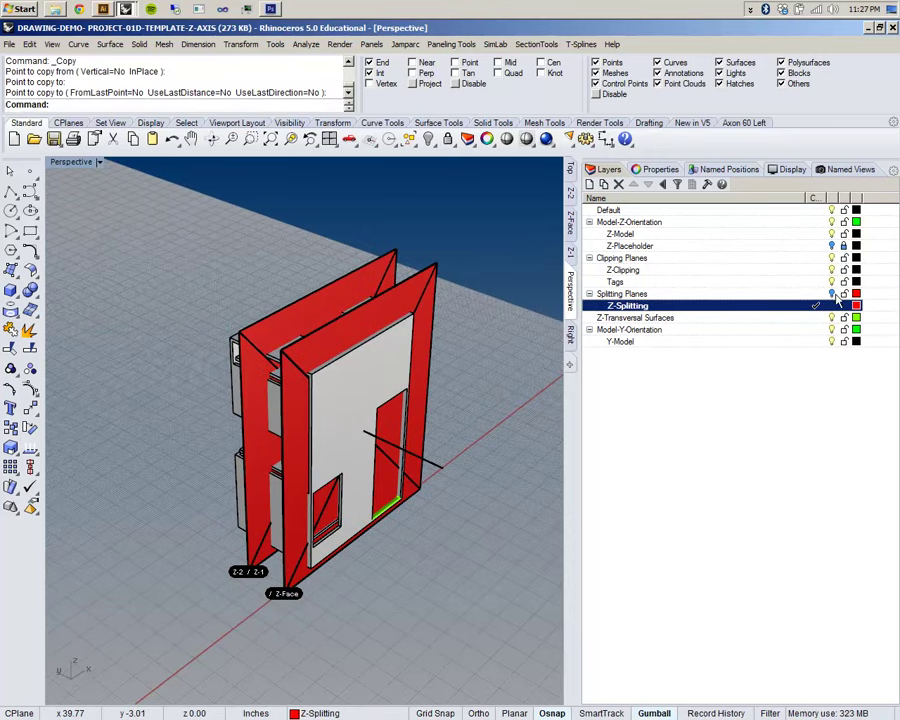
{"action": "left_click", "coordinate": [832, 259]}
{"action": "right_click_drag", "start_coordinate": [439, 323], "coordinate": [376, 357]}
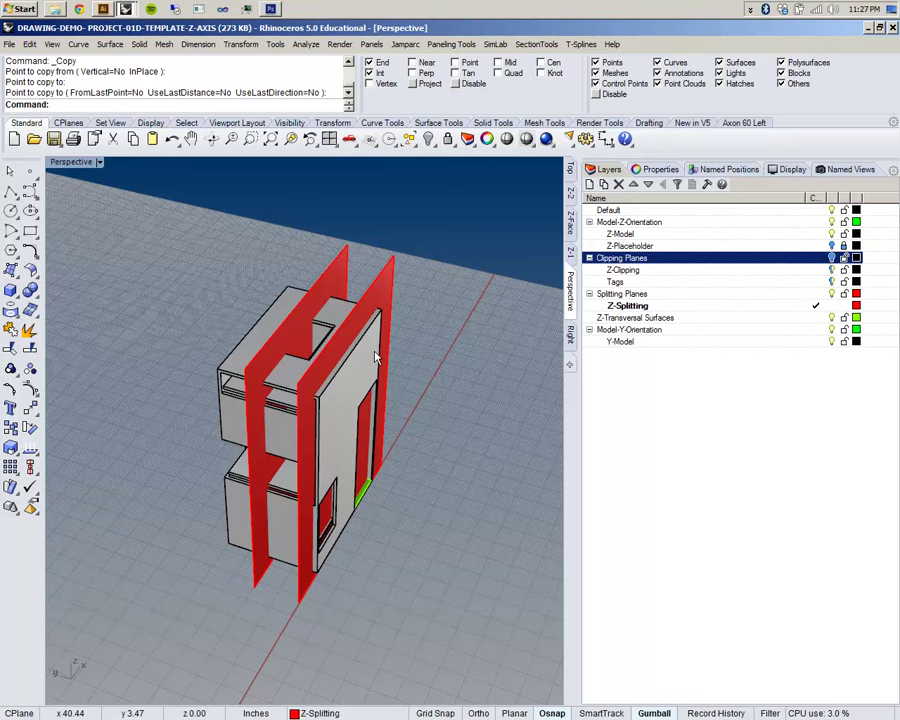
{"action": "right_click_drag", "start_coordinate": [441, 444], "coordinate": [240, 408]}
{"action": "scroll", "coordinate": [428, 604], "scroll_direction": "up", "scroll_amount": 7}
{"action": "scroll", "coordinate": [341, 575], "scroll_direction": "down", "scroll_amount": 6}
{"action": "right_click_drag", "start_coordinate": [341, 575], "coordinate": [436, 462]}
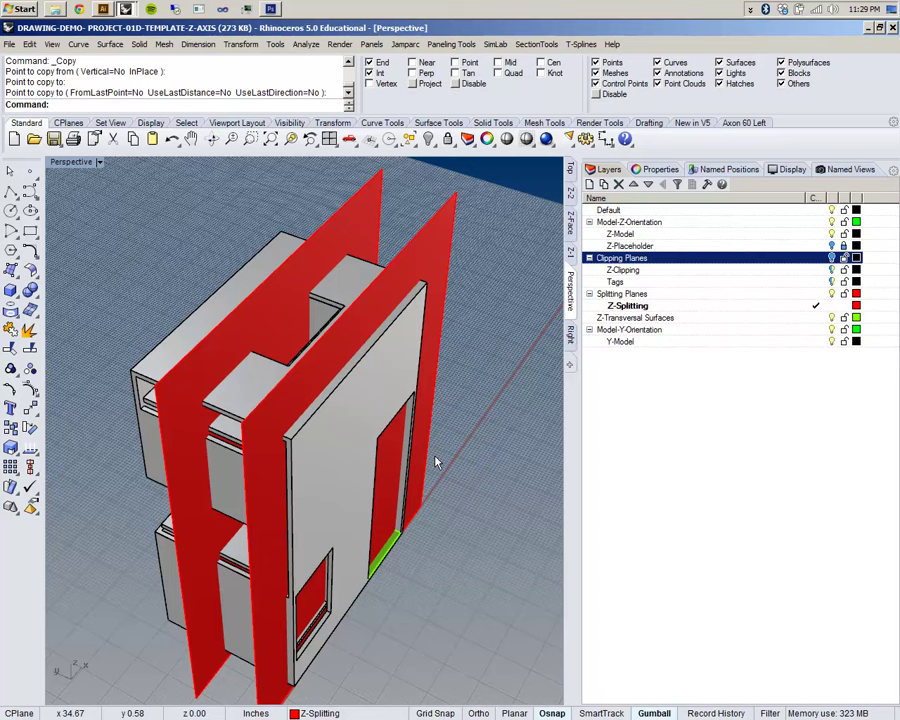
Select the front splitting surface and the model in turn to examine how they intersect, and clear the selection.
{"action": "left_click", "coordinate": [447, 257]}
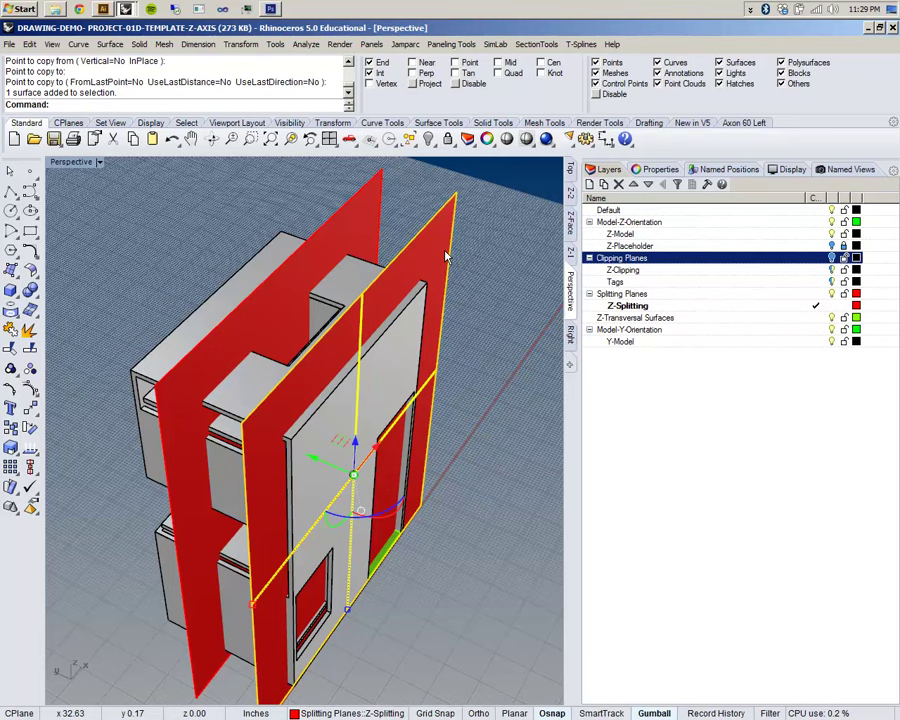
{"action": "right_click_drag", "start_coordinate": [367, 455], "coordinate": [166, 461]}
{"action": "scroll", "coordinate": [166, 461], "scroll_direction": "down", "scroll_amount": 3}
{"action": "right_click_drag", "start_coordinate": [254, 458], "coordinate": [404, 686]}
{"action": "scroll", "coordinate": [427, 650], "scroll_direction": "down", "scroll_amount": 5}
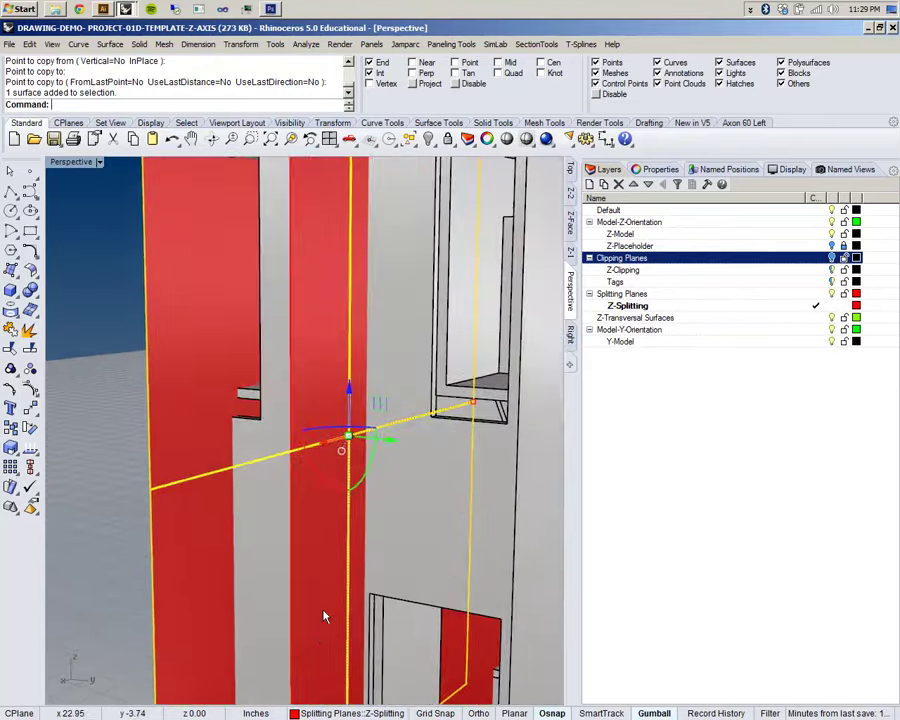
{"action": "left_click", "coordinate": [123, 404]}
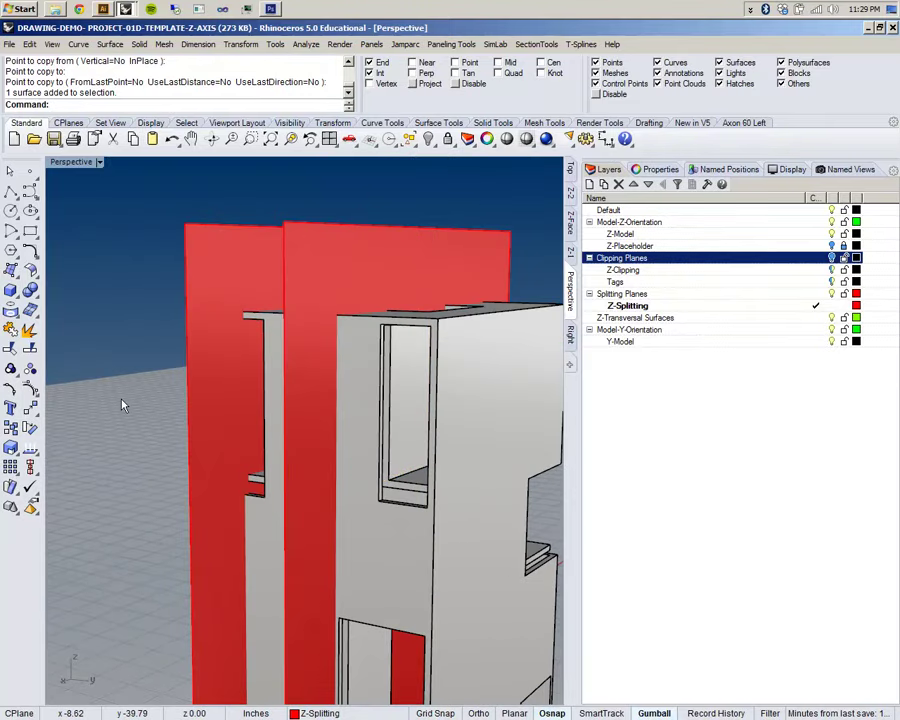
{"action": "left_click", "coordinate": [422, 612]}
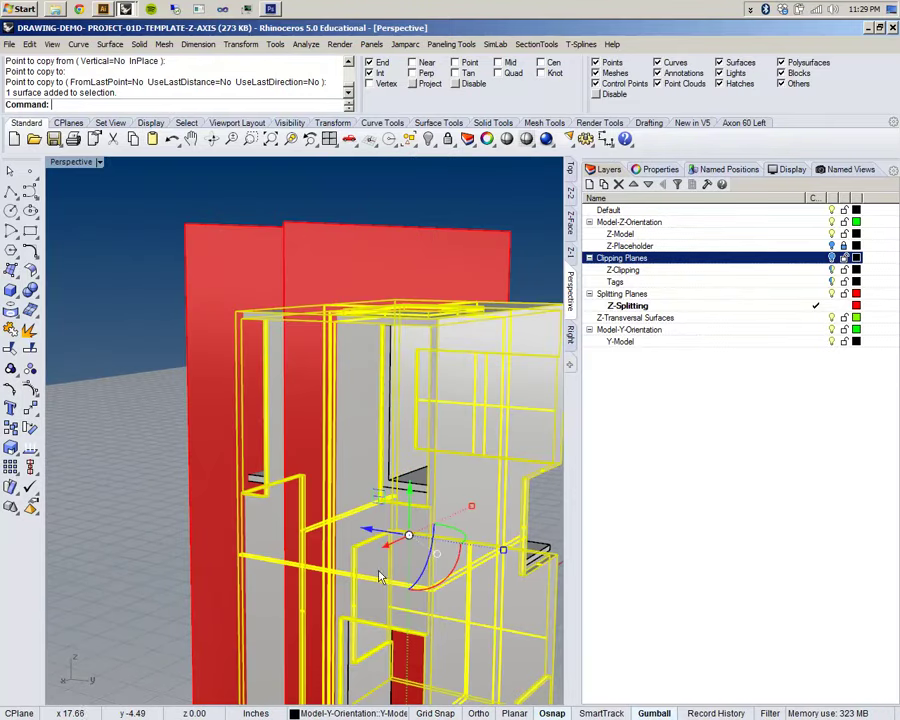
{"action": "left_click", "coordinate": [512, 193]}
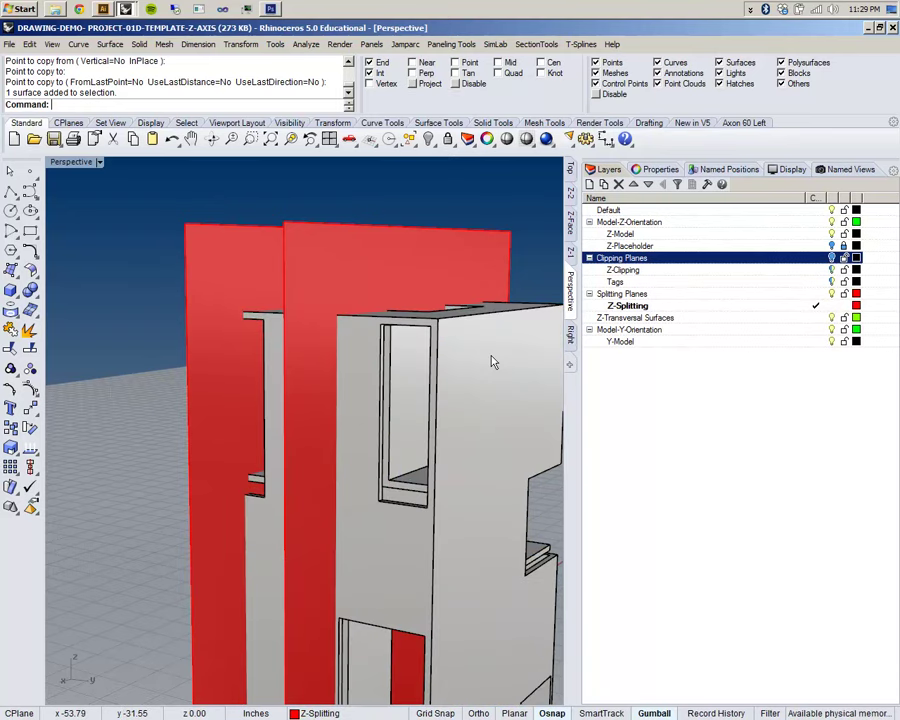
Ungroup the polysurfaces of the copied model and clear the selection.
{"action": "left_click_drag", "start_coordinate": [494, 362], "coordinate": [474, 300]}
{"action": "type", "text": "Ungroup"}
{"action": "key", "text": "Return"}
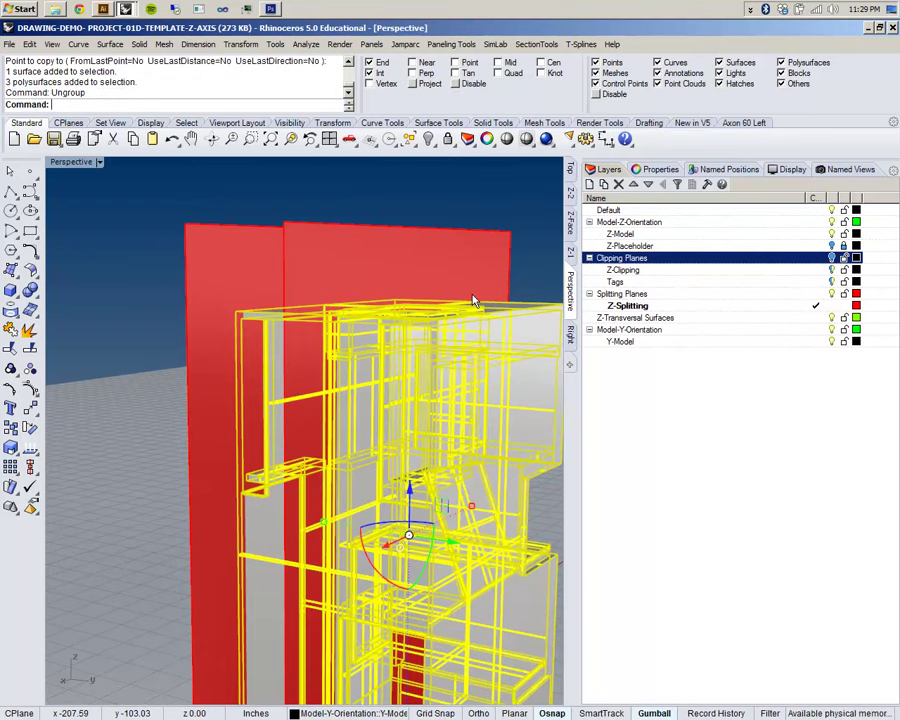
{"action": "scroll", "coordinate": [474, 300], "scroll_direction": "up", "scroll_amount": 2}
{"action": "key", "text": "Escape"}
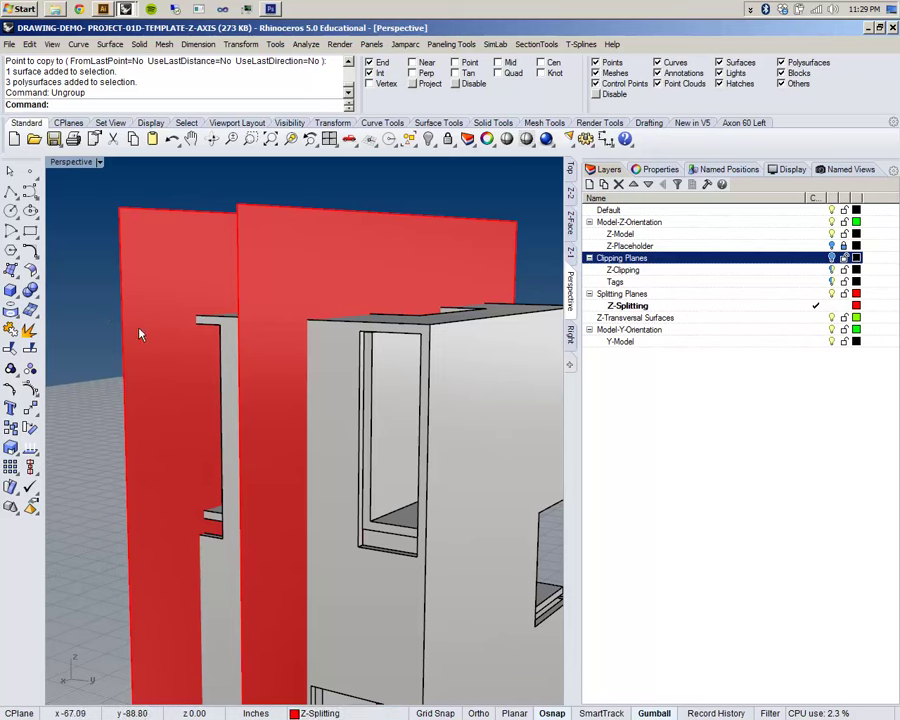
Select the model's side wall on its own to check that the parts are ungrouped, and clear the selection.
{"action": "left_click", "coordinate": [337, 423]}
{"action": "right_click_drag", "start_coordinate": [337, 423], "coordinate": [366, 440]}
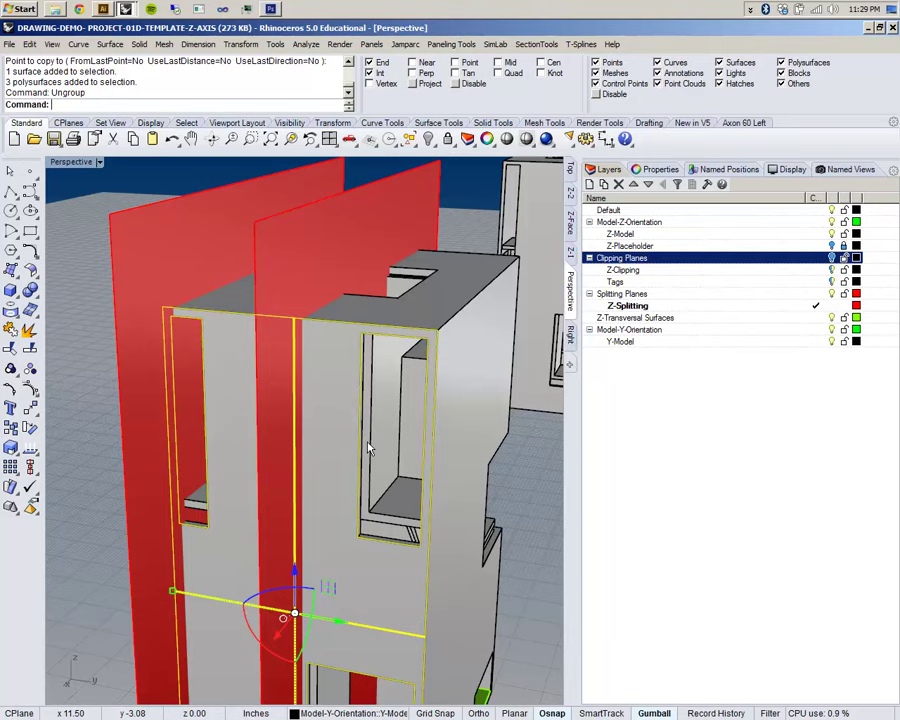
{"action": "scroll", "coordinate": [302, 413], "scroll_direction": "down", "scroll_amount": 9}
{"action": "right_click_drag", "start_coordinate": [277, 412], "coordinate": [431, 422]}
{"action": "left_click", "coordinate": [312, 320]}
{"action": "right_click_drag", "start_coordinate": [297, 339], "coordinate": [397, 397]}
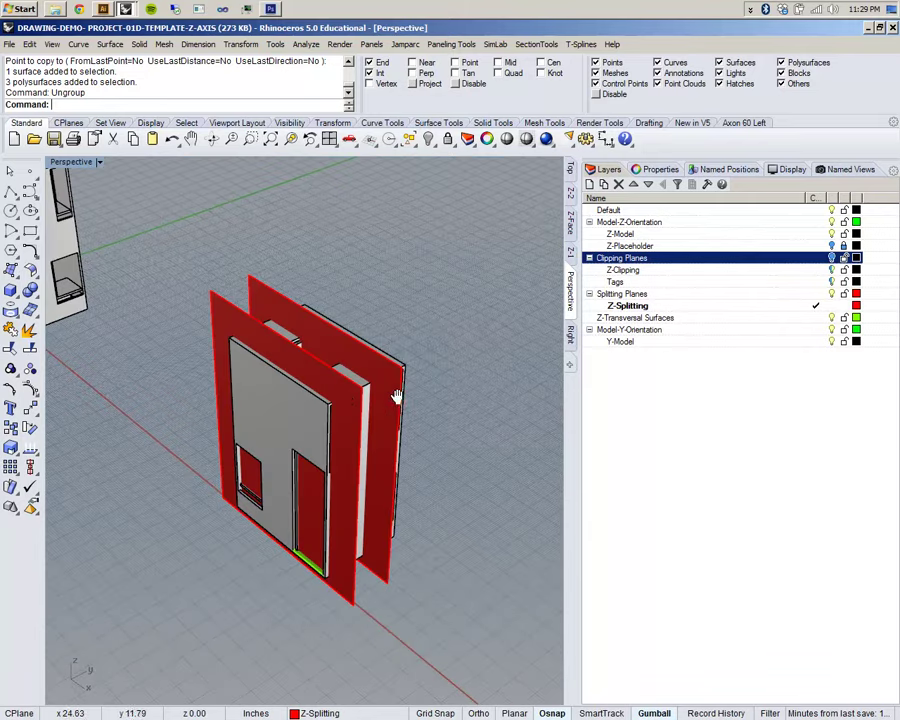
{"action": "scroll", "coordinate": [345, 398], "scroll_direction": "up", "scroll_amount": 3}
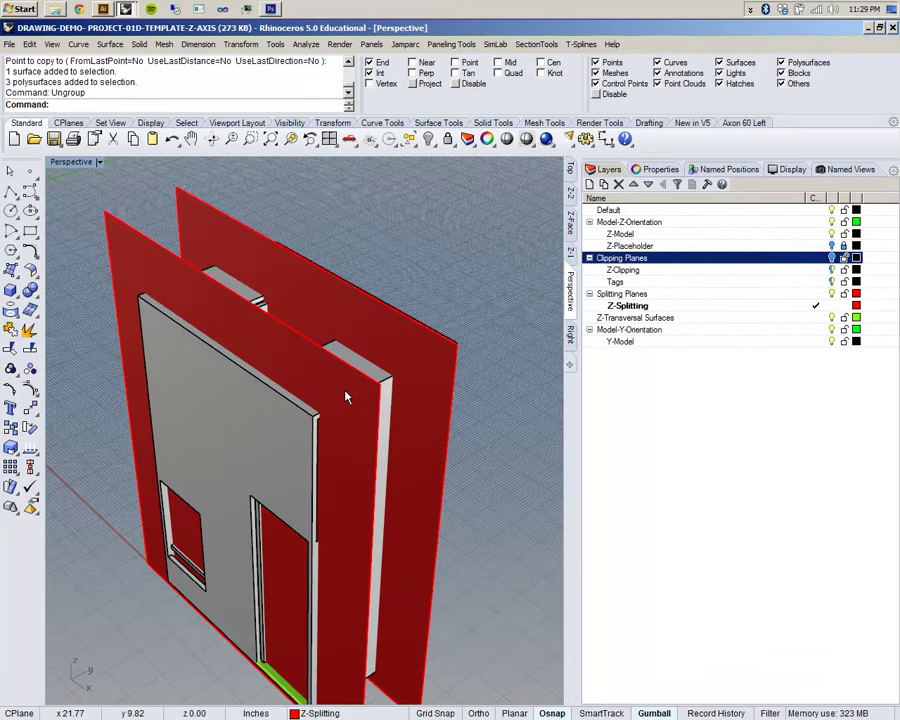
Split all parts of the copied model in the Top view, using both splitting surfaces as the cutting objects.
{"action": "right_click_drag", "start_coordinate": [345, 398], "coordinate": [297, 406]}
{"action": "scroll", "coordinate": [325, 405], "scroll_direction": "down", "scroll_amount": 5}
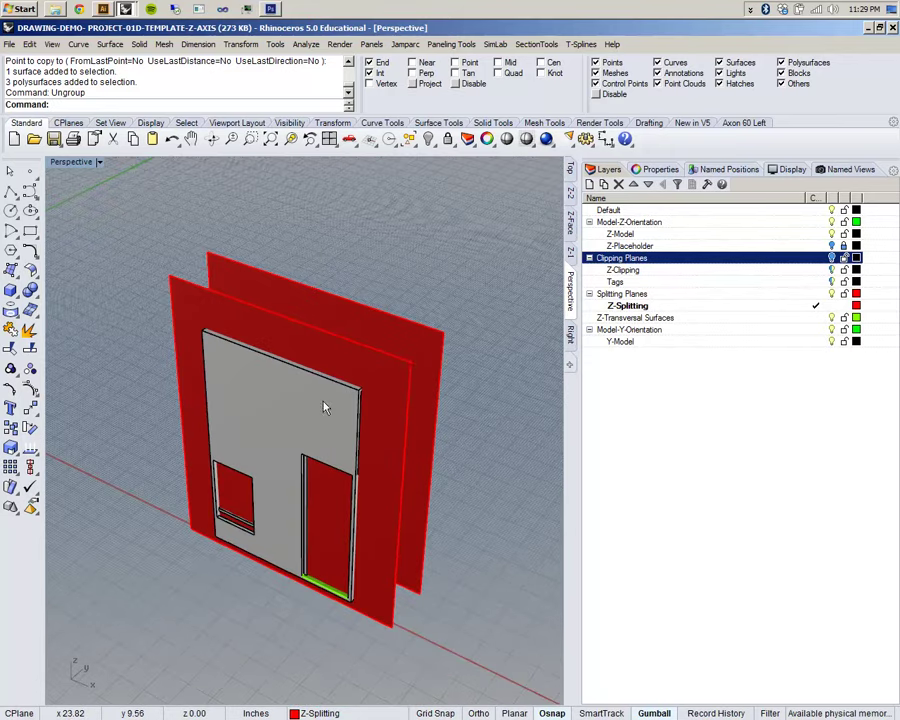
{"action": "right_click_drag", "start_coordinate": [489, 360], "coordinate": [424, 412]}
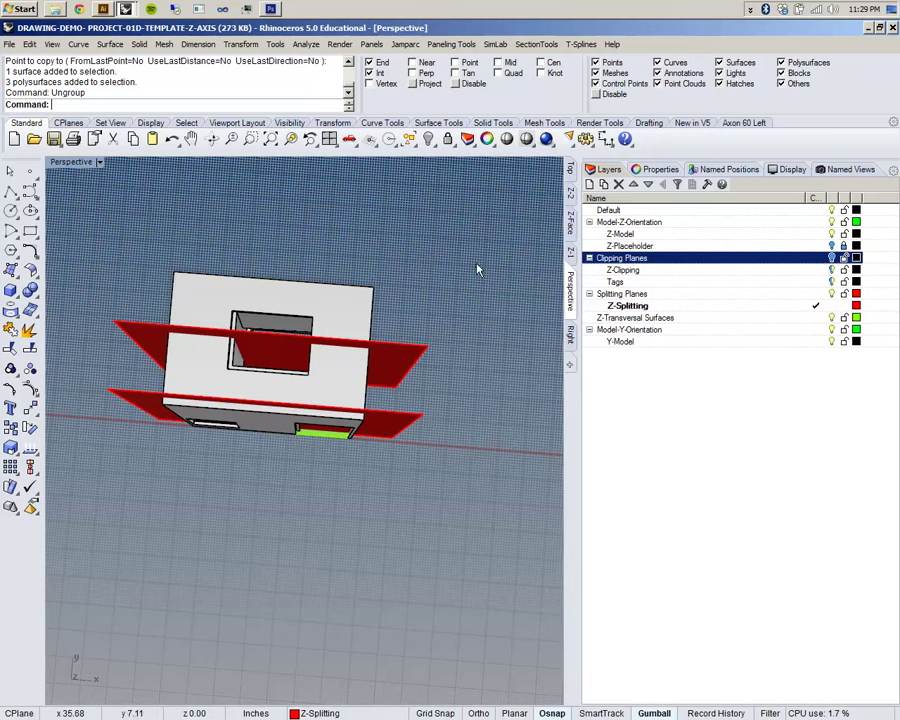
{"action": "left_click", "coordinate": [568, 170]}
{"action": "scroll", "coordinate": [335, 355], "scroll_direction": "down", "scroll_amount": 6}
{"action": "scroll", "coordinate": [336, 360], "scroll_direction": "down", "scroll_amount": 10}
{"action": "right_click_drag", "start_coordinate": [456, 362], "coordinate": [369, 361]}
{"action": "scroll", "coordinate": [369, 361], "scroll_direction": "up", "scroll_amount": 10}
{"action": "right_click_drag", "start_coordinate": [162, 335], "coordinate": [255, 380]}
{"action": "type", "text": "Split"}
{"action": "key", "text": "Return"}
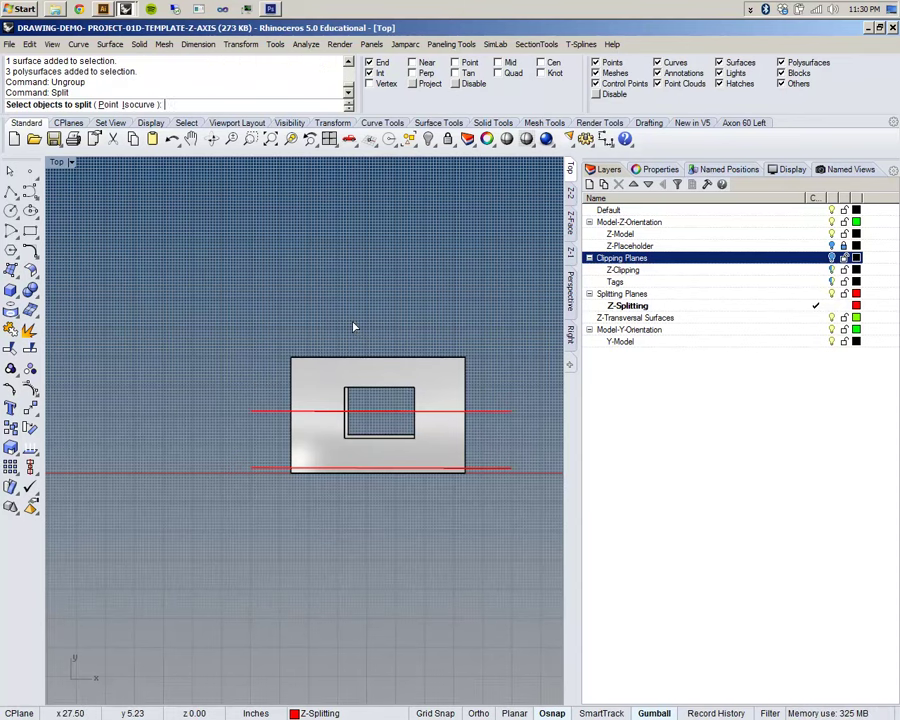
{"action": "left_click_drag", "start_coordinate": [288, 348], "coordinate": [476, 508]}
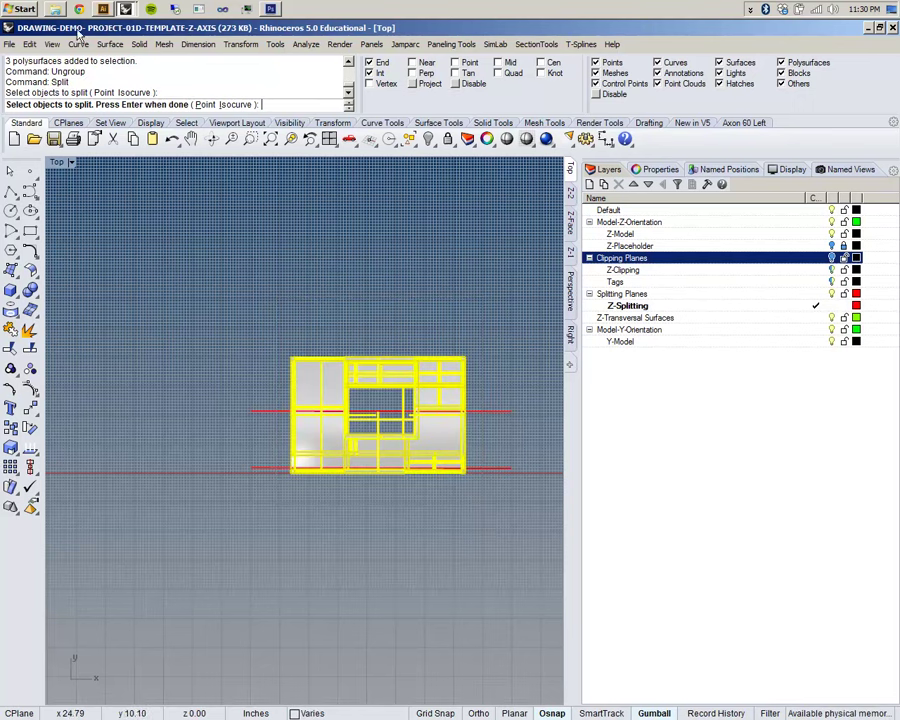
{"action": "key", "text": "Return"}
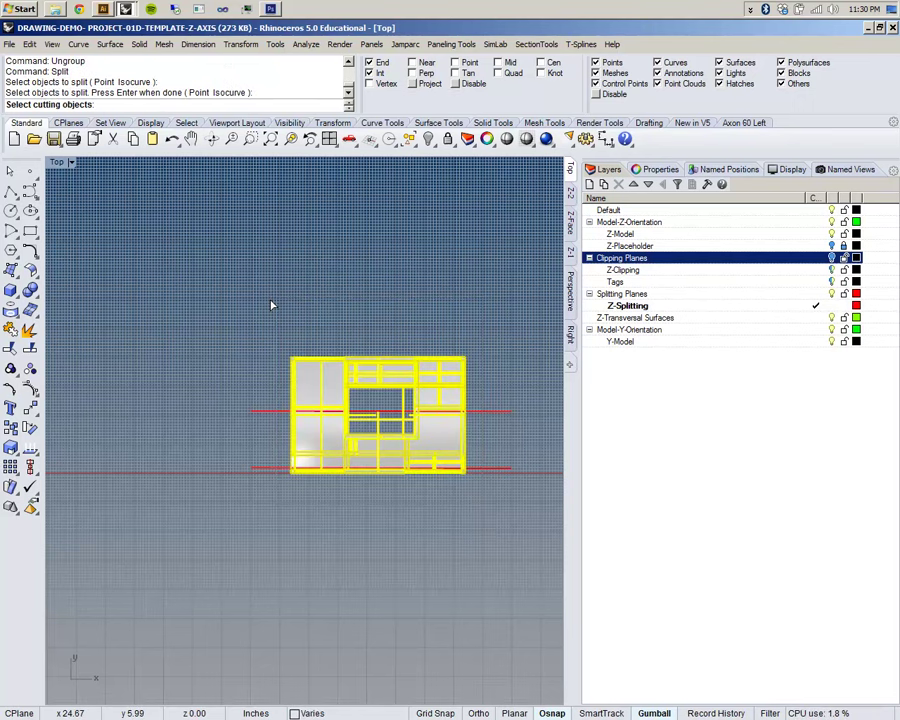
{"action": "left_click", "coordinate": [217, 511]}
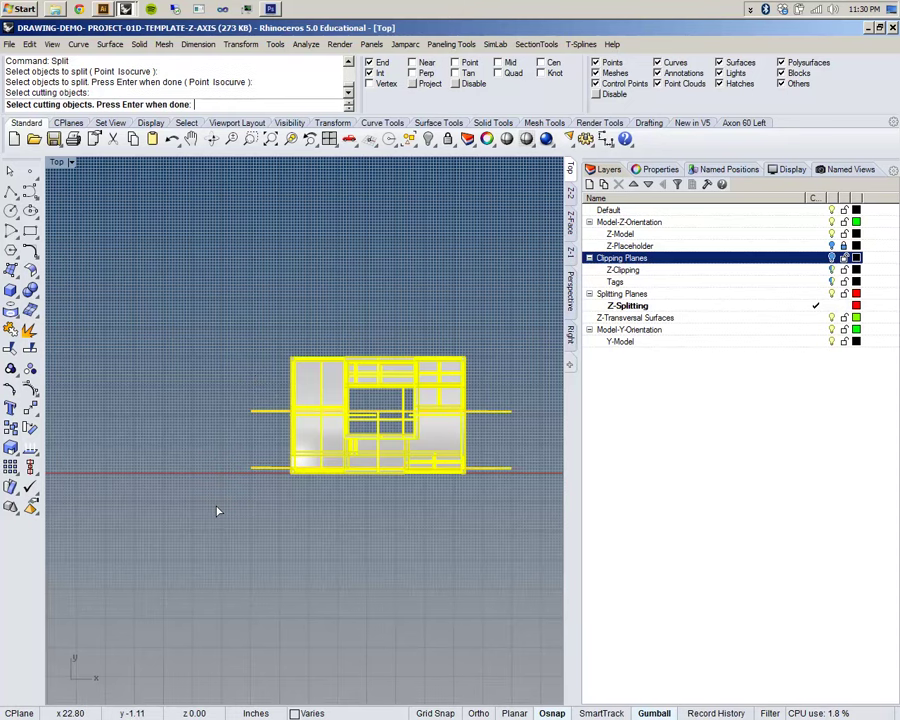
{"action": "key", "text": "Return"}
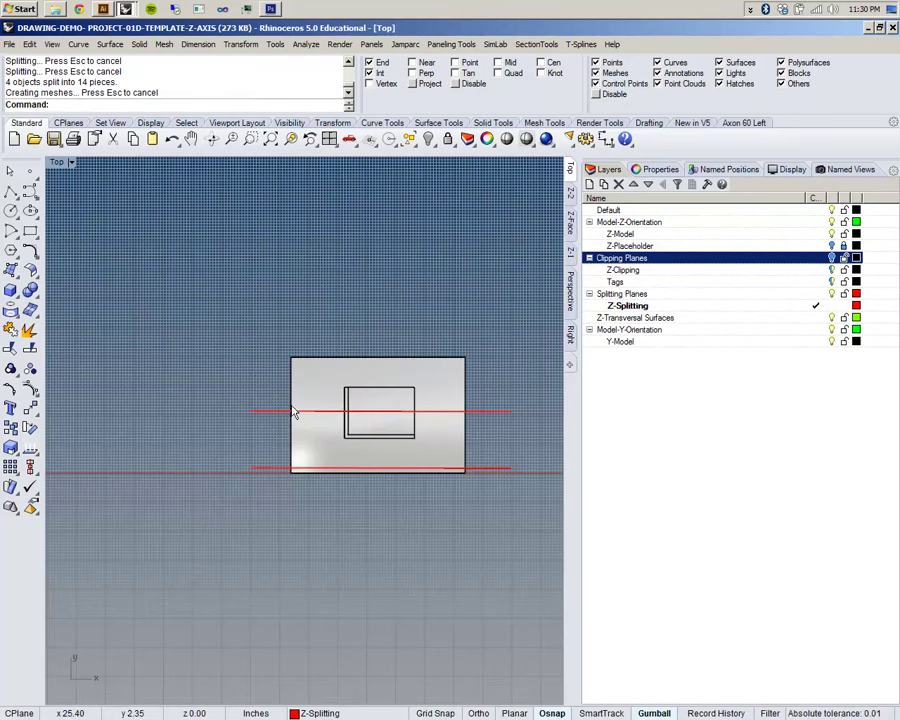
Select the model's outer shell to check whether the splitting surfaces divided it, and clear the selection.
{"action": "scroll", "coordinate": [381, 367], "scroll_direction": "up", "scroll_amount": 5}
{"action": "scroll", "coordinate": [283, 311], "scroll_direction": "down", "scroll_amount": 3}
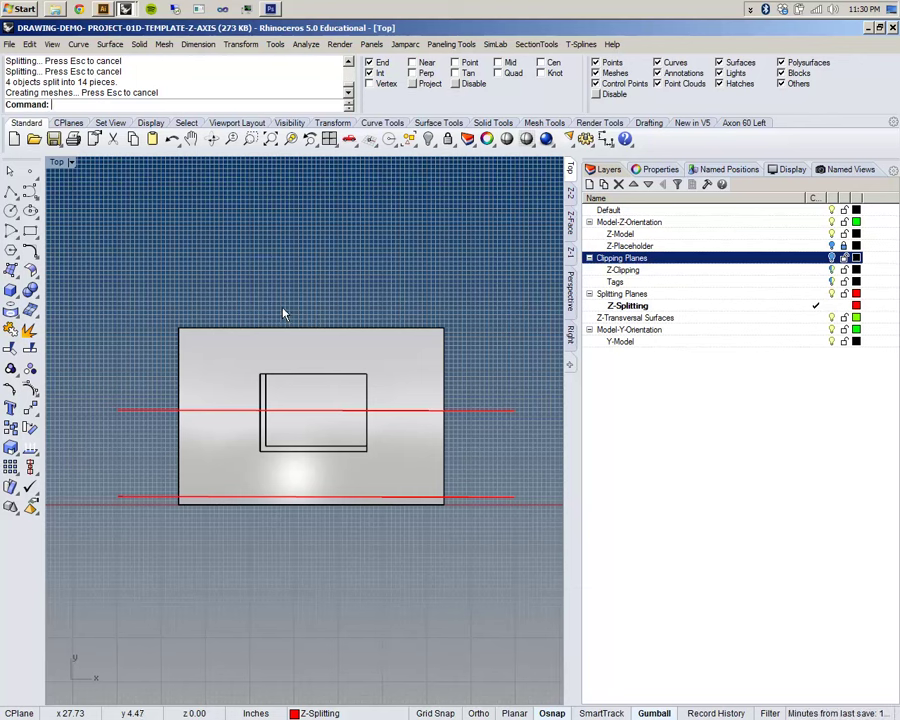
{"action": "left_click", "coordinate": [284, 339]}
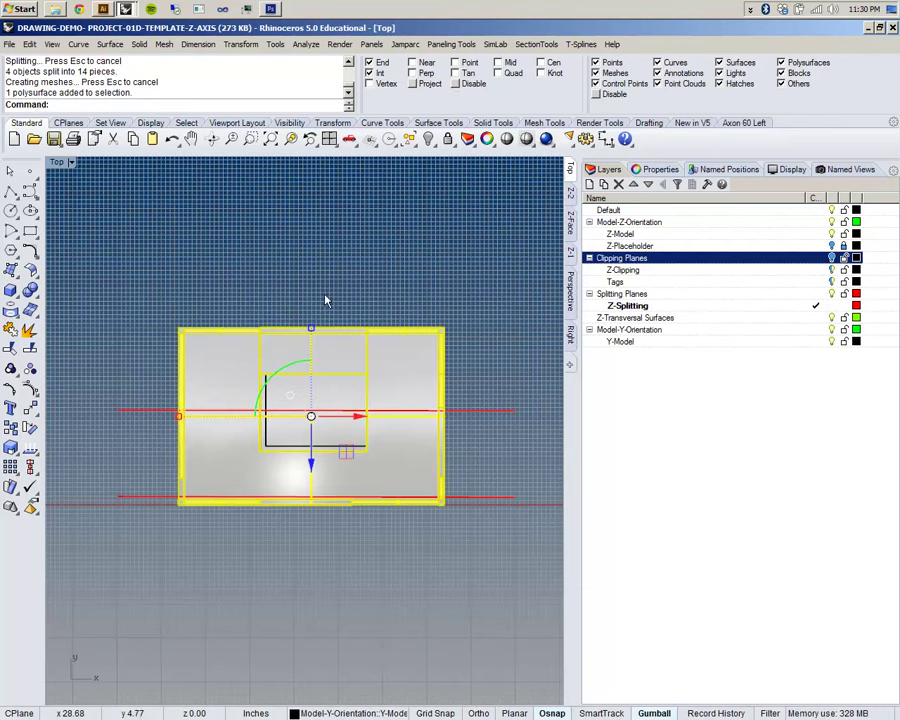
{"action": "left_click", "coordinate": [323, 259]}
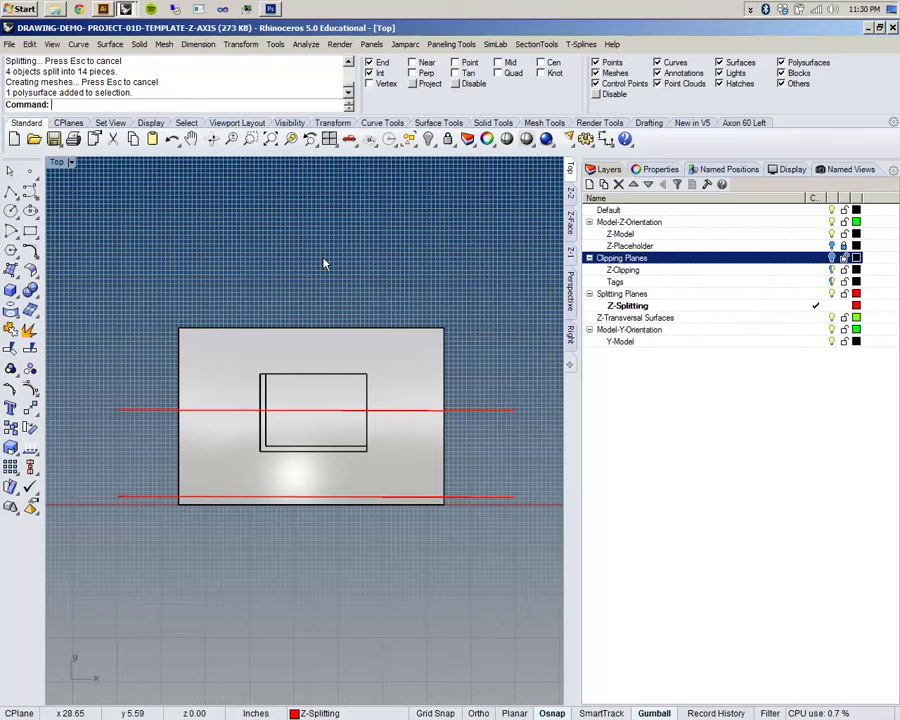
Draw a solid test box in the empty area behind the copied model, giving its height in the Perspective view.
{"action": "scroll", "coordinate": [265, 277], "scroll_direction": "down", "scroll_amount": 3}
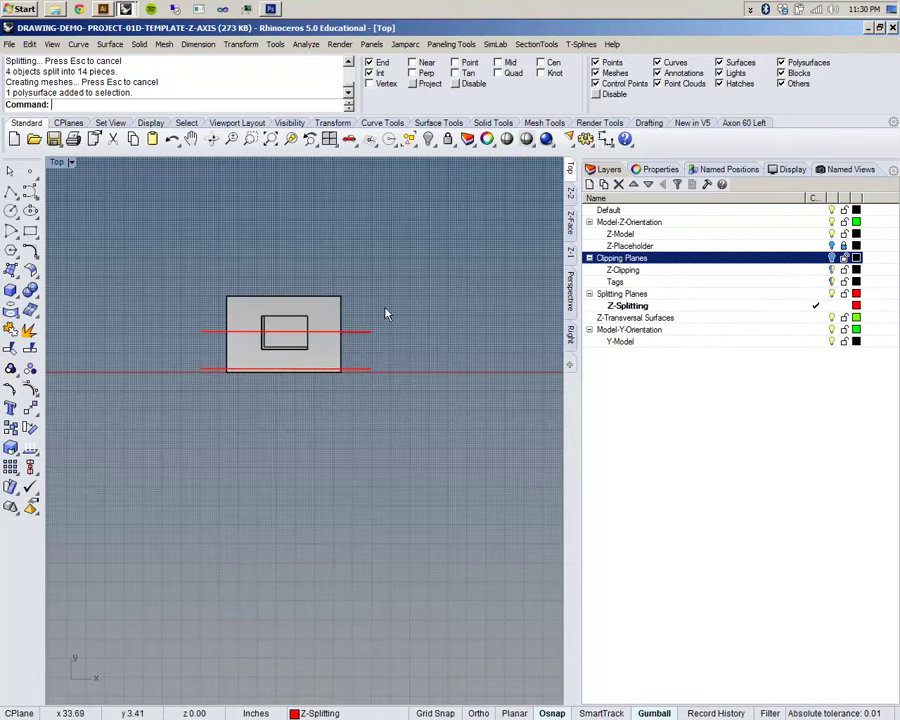
{"action": "right_click_drag", "start_coordinate": [402, 305], "coordinate": [346, 508]}
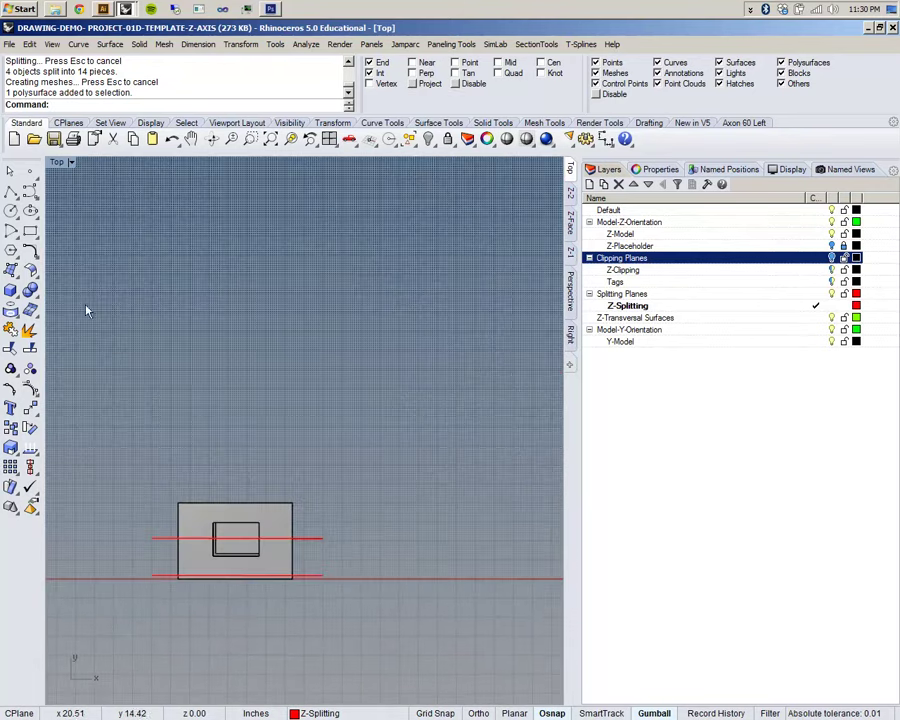
{"action": "left_click", "coordinate": [11, 290]}
{"action": "left_click", "coordinate": [275, 277]}
{"action": "left_click", "coordinate": [404, 370]}
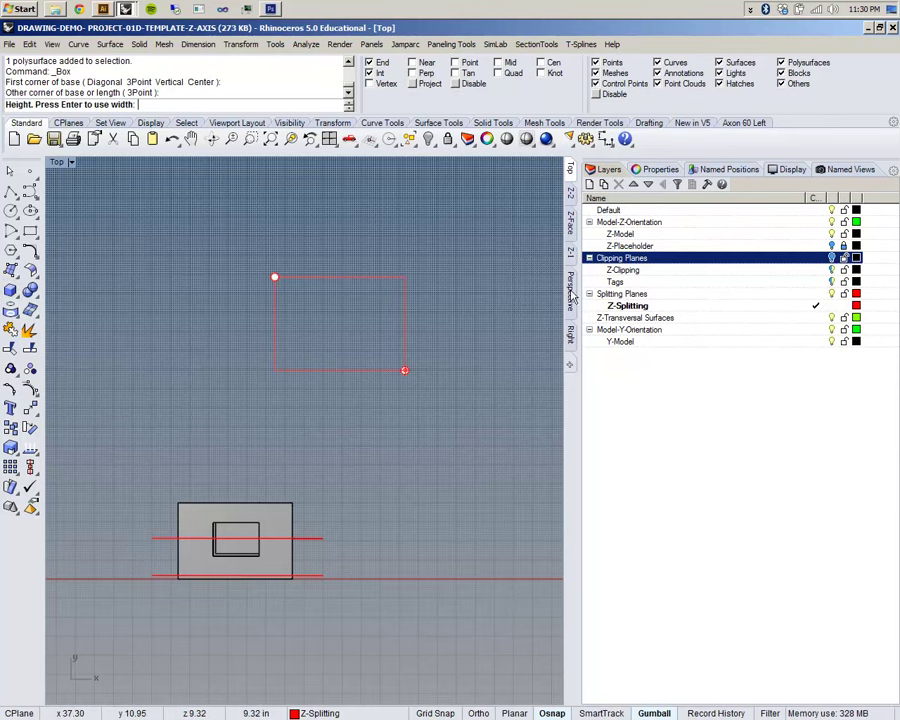
{"action": "key", "text": "ctrl+F4"}
{"action": "right_click_drag", "start_coordinate": [378, 400], "coordinate": [476, 281]}
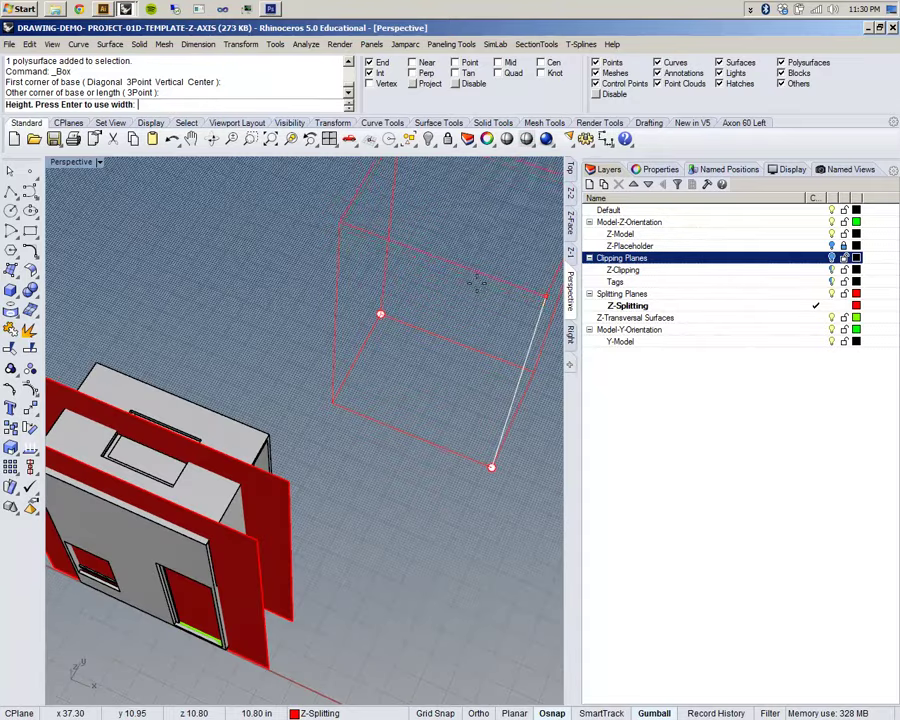
{"action": "left_click", "coordinate": [473, 316]}
Draw a second, smaller test box overlapping the first one.
{"action": "right_click_drag", "start_coordinate": [458, 326], "coordinate": [410, 420]}
{"action": "key", "text": "Return"}
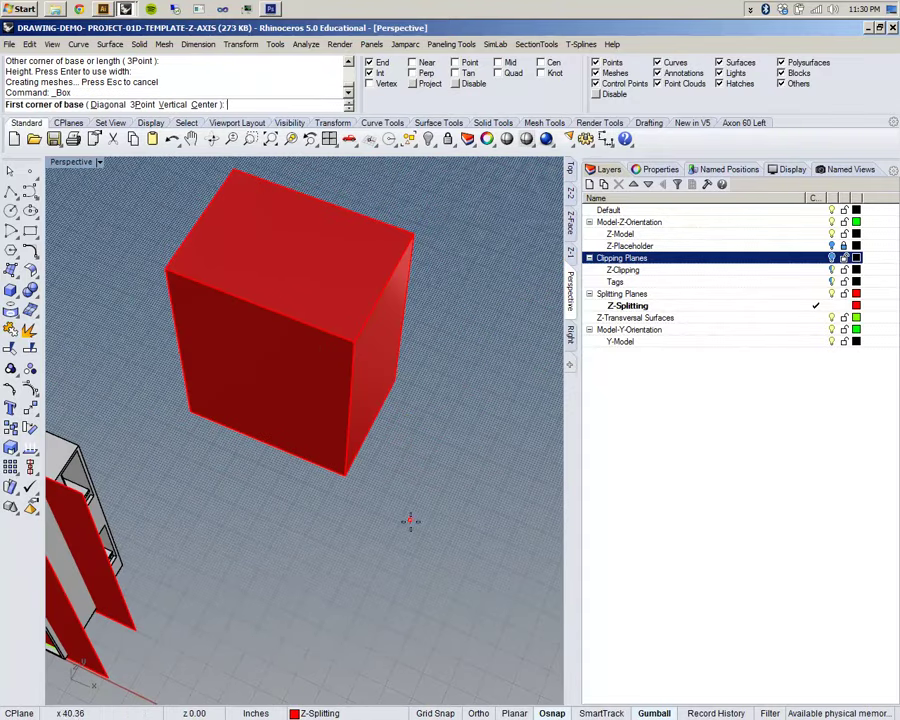
{"action": "left_click", "coordinate": [410, 523]}
{"action": "left_click", "coordinate": [305, 393]}
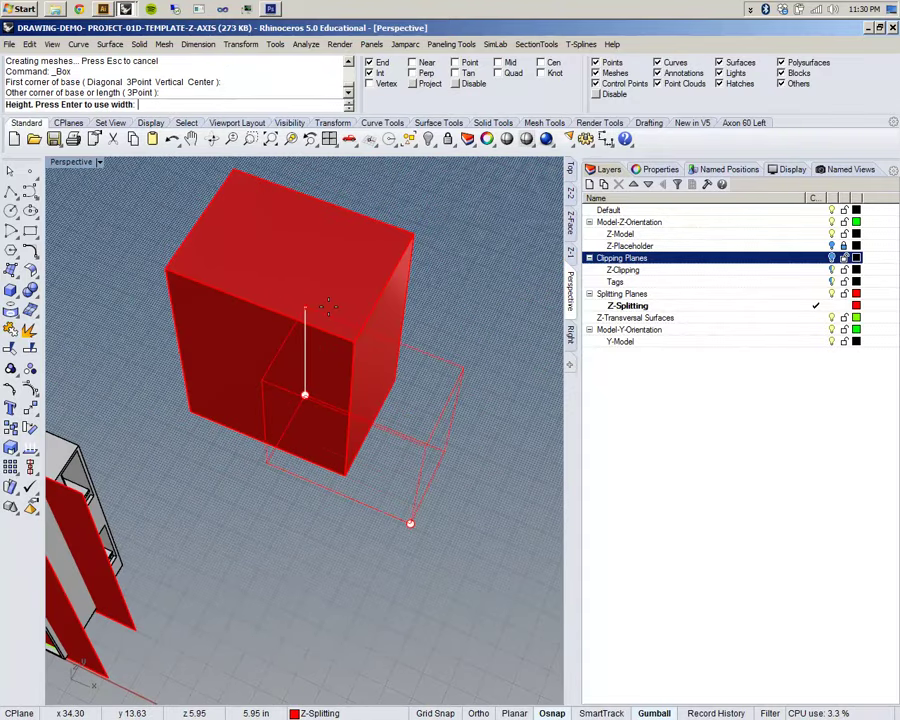
{"action": "left_click", "coordinate": [303, 306]}
Draw a single slanted polyline segment across both test boxes in the Top view.
{"action": "left_click", "coordinate": [570, 169]}
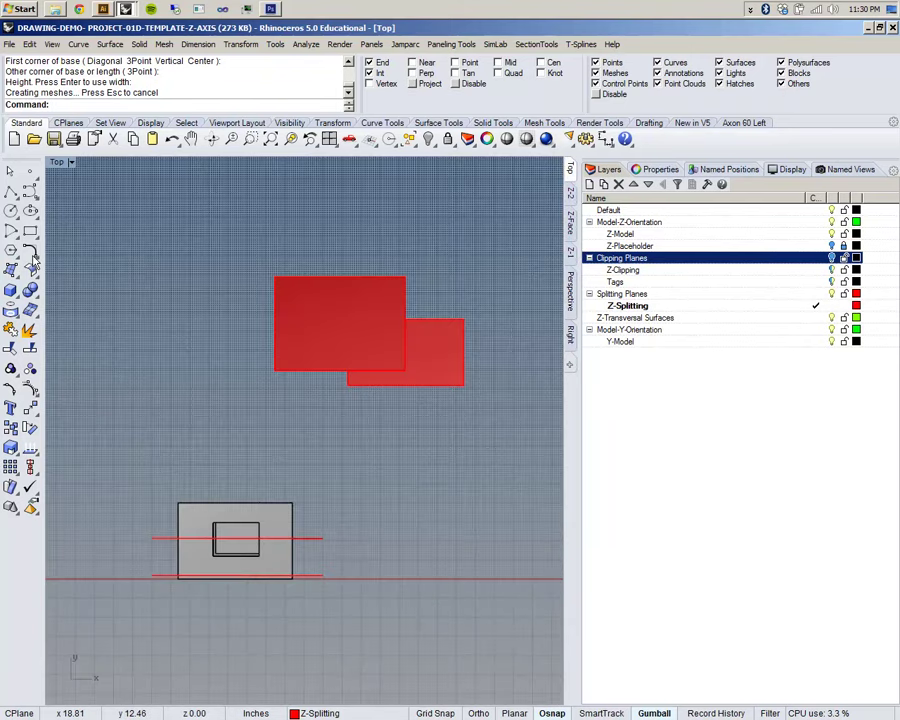
{"action": "left_click", "coordinate": [11, 192]}
{"action": "left_click", "coordinate": [204, 290]}
{"action": "left_click", "coordinate": [521, 374]}
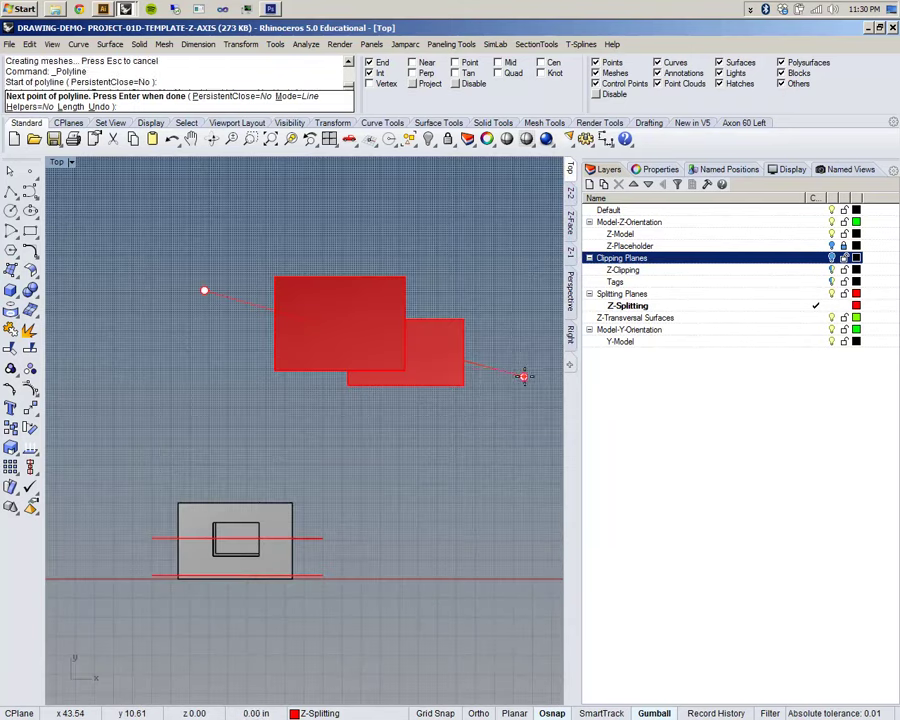
{"action": "key", "text": "Return"}
Group the two test boxes and clear the selection.
{"action": "left_click", "coordinate": [373, 290]}
{"action": "left_click", "coordinate": [454, 337], "text": "shift"}
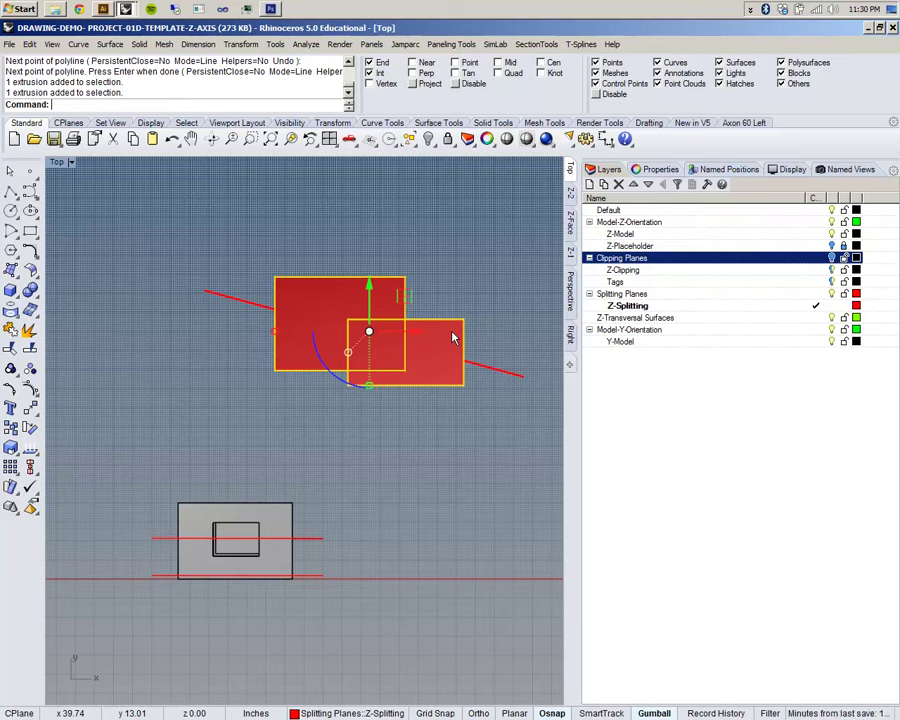
{"action": "key", "text": "ctrl+g"}
{"action": "left_click", "coordinate": [511, 303]}
Split the grouped test boxes with the slanted polyline as the cutting object.
{"action": "type", "text": "Split"}
{"action": "key", "text": "Return"}
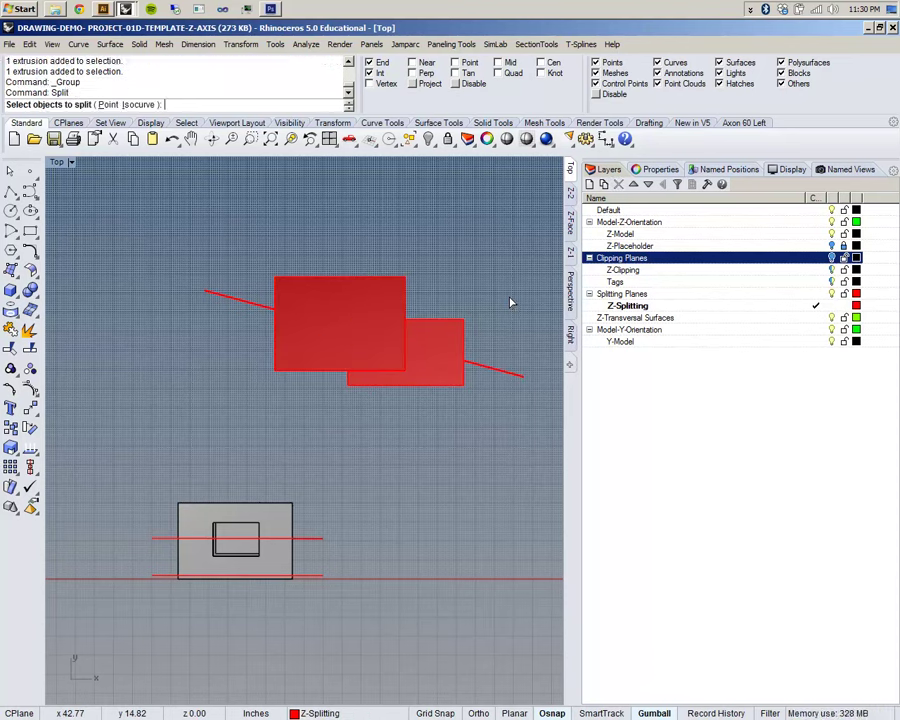
{"action": "left_click", "coordinate": [438, 322]}
{"action": "key", "text": "Return"}
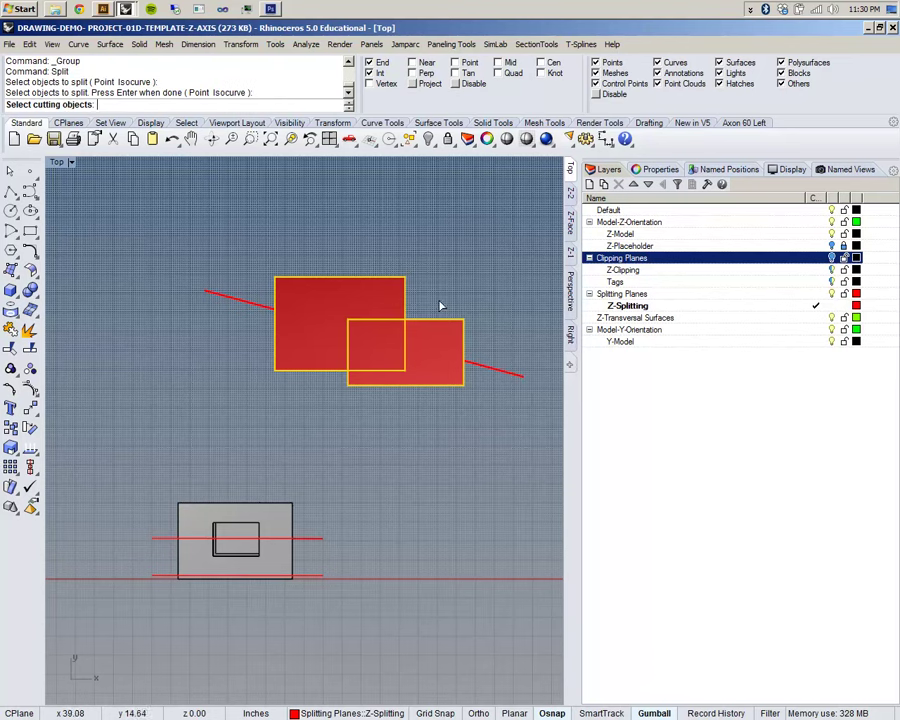
{"action": "left_click", "coordinate": [480, 368]}
{"action": "key", "text": "Return"}
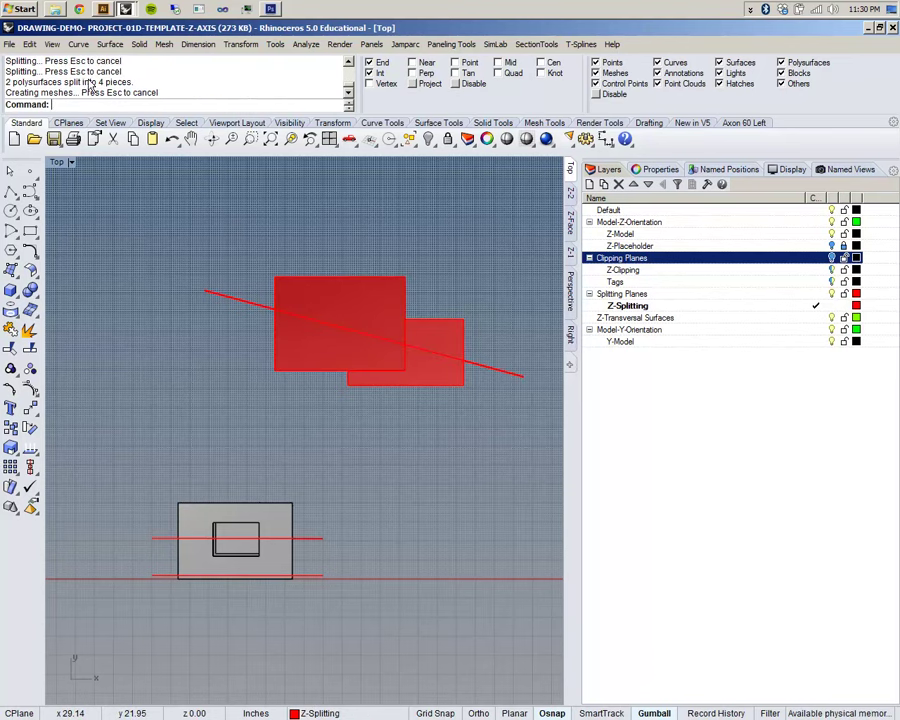
Select the split test boxes to check whether their pieces are still grouped, and clear the selection.
{"action": "left_click", "coordinate": [342, 278]}
{"action": "key", "text": "Escape"}
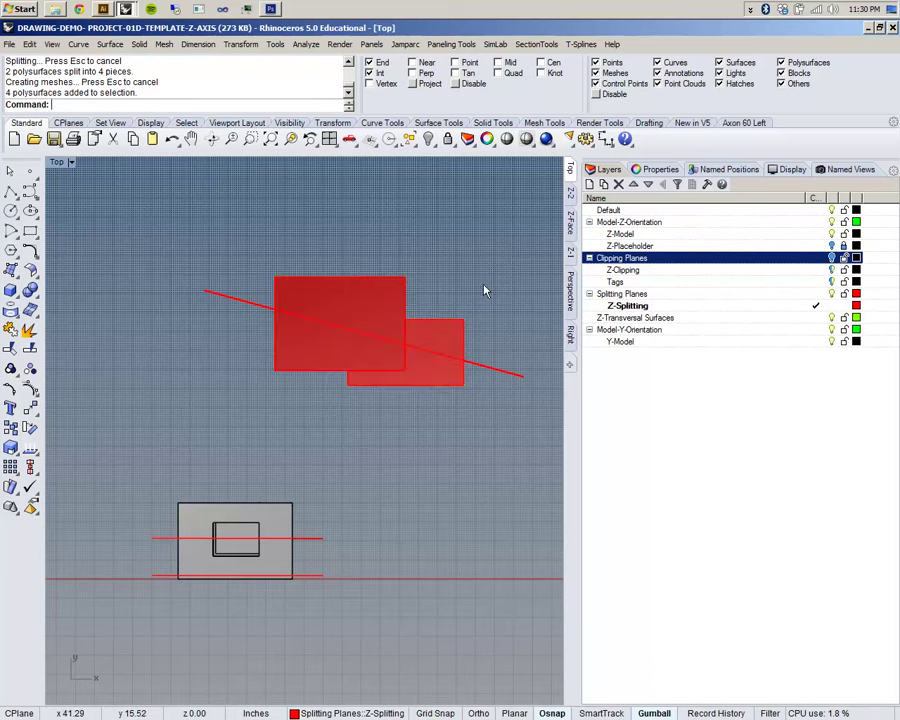
{"action": "left_click", "coordinate": [437, 327]}
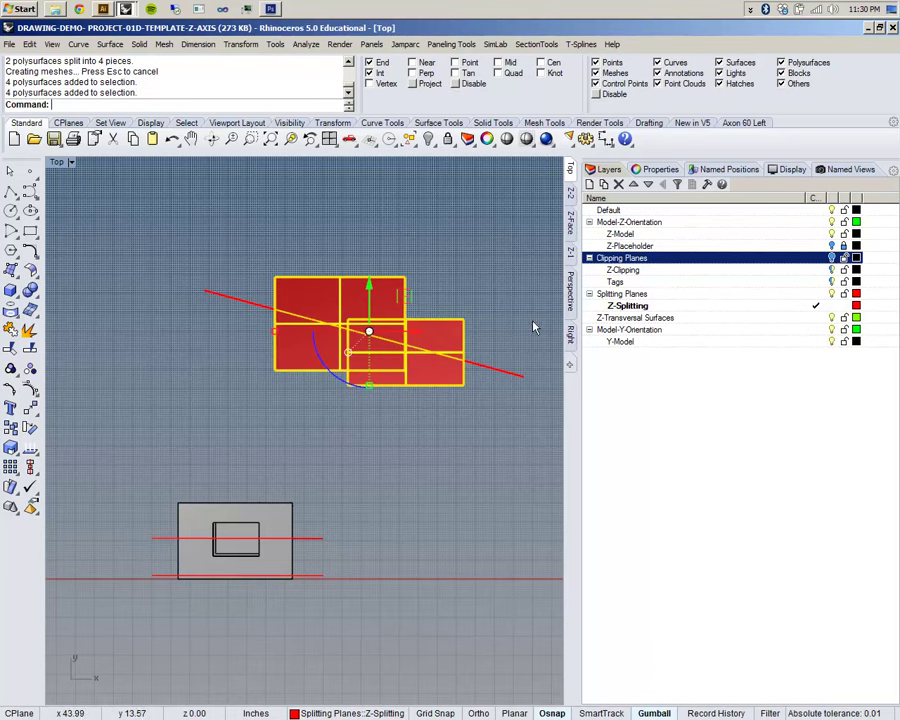
{"action": "scroll", "coordinate": [450, 302], "scroll_direction": "up", "scroll_amount": 3}
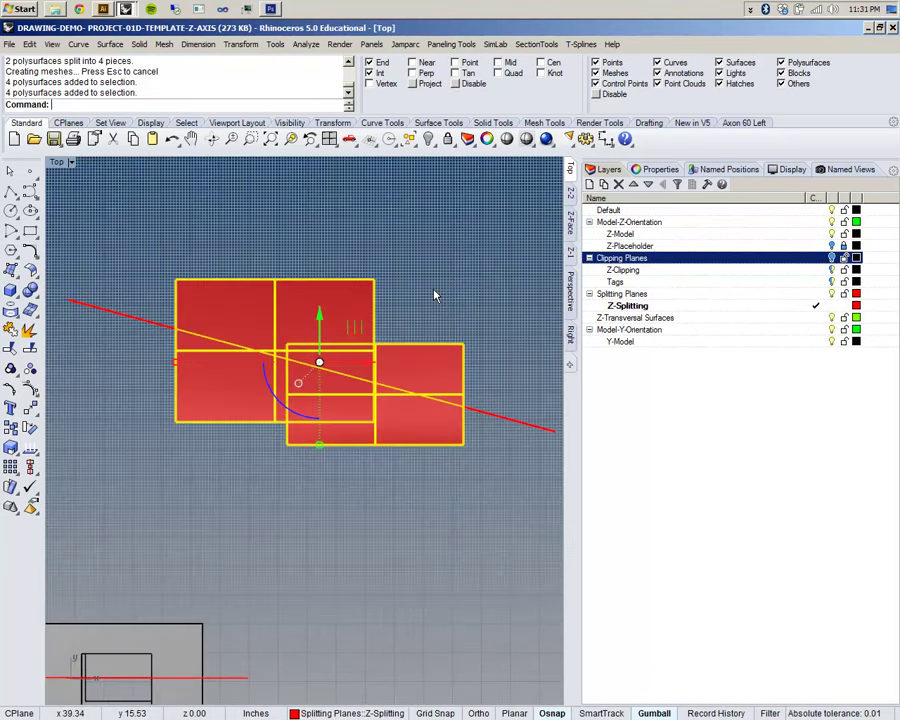
{"action": "scroll", "coordinate": [430, 292], "scroll_direction": "down", "scroll_amount": 3}
{"action": "scroll", "coordinate": [430, 292], "scroll_direction": "up", "scroll_amount": 3}
{"action": "key", "text": "Escape"}
{"action": "scroll", "coordinate": [437, 330], "scroll_direction": "down", "scroll_amount": 2}
{"action": "scroll", "coordinate": [418, 279], "scroll_direction": "up", "scroll_amount": 2}
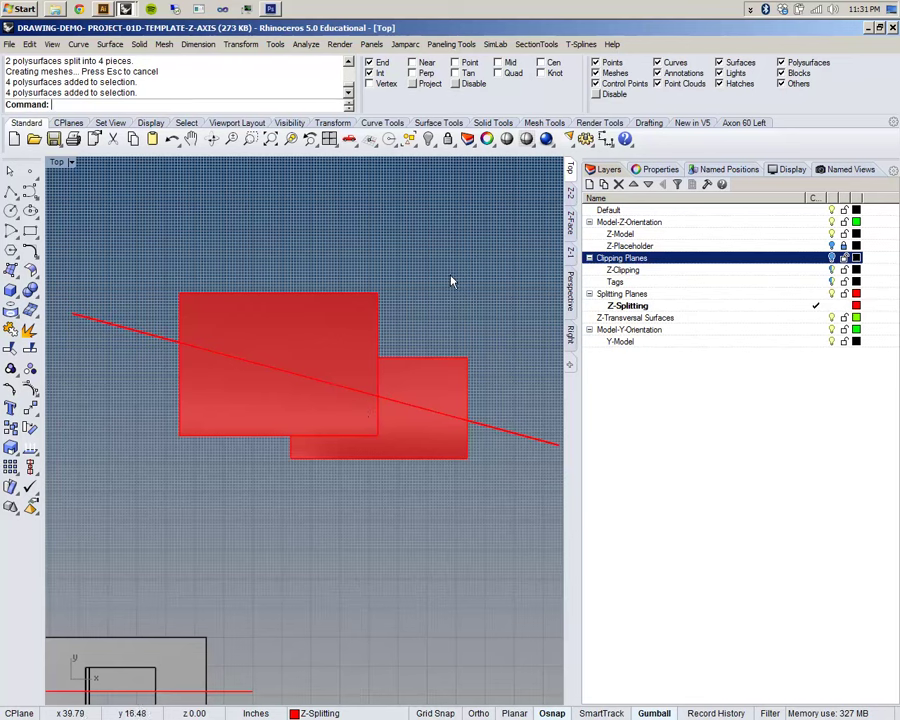
Ungroup the split pieces of the test boxes and select them one at a time to check that they are separate.
{"action": "left_click_drag", "start_coordinate": [450, 275], "coordinate": [303, 355]}
{"action": "type", "text": "ung"}
{"action": "key", "text": "Return"}
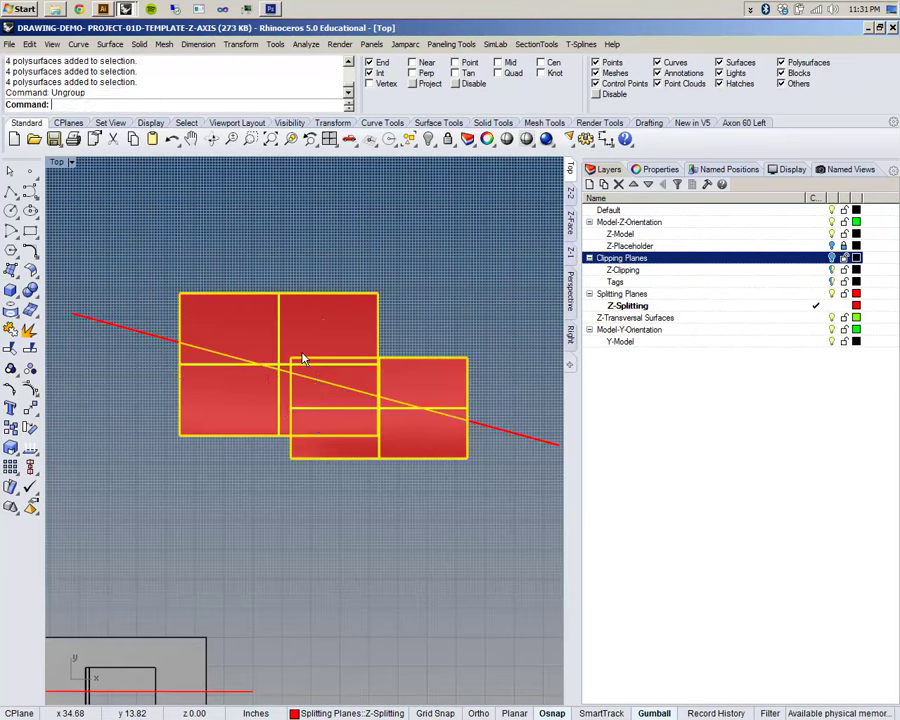
{"action": "key", "text": "Escape"}
{"action": "left_click", "coordinate": [332, 335]}
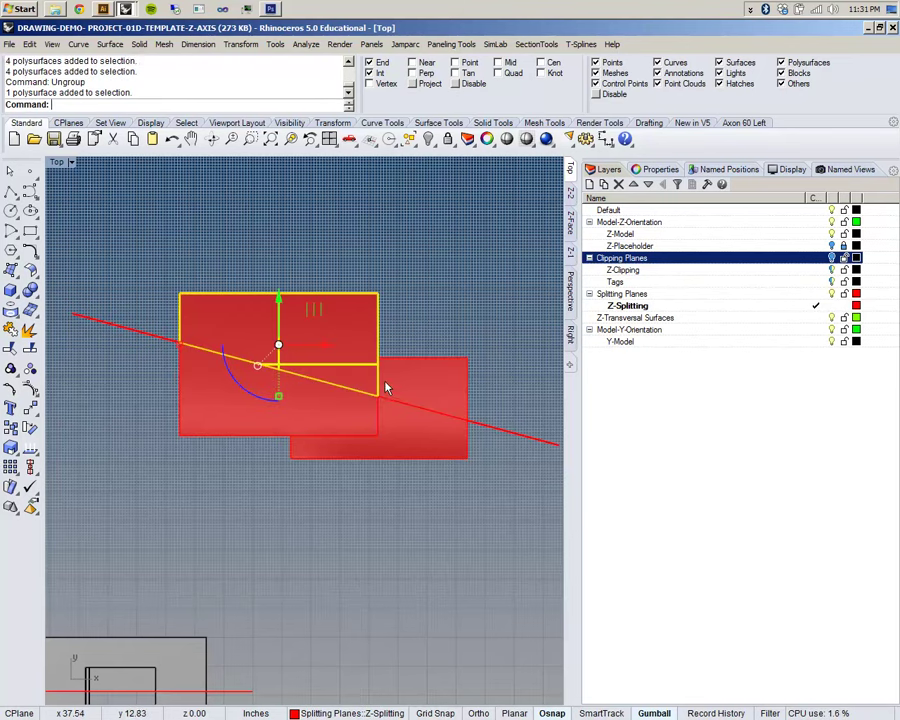
{"action": "left_click", "coordinate": [387, 384]}
{"action": "left_click", "coordinate": [399, 417]}
Delete all the test box pieces together with the slanted polyline.
{"action": "scroll", "coordinate": [395, 403], "scroll_direction": "down", "scroll_amount": 8}
{"action": "left_click_drag", "start_coordinate": [143, 188], "coordinate": [500, 462]}
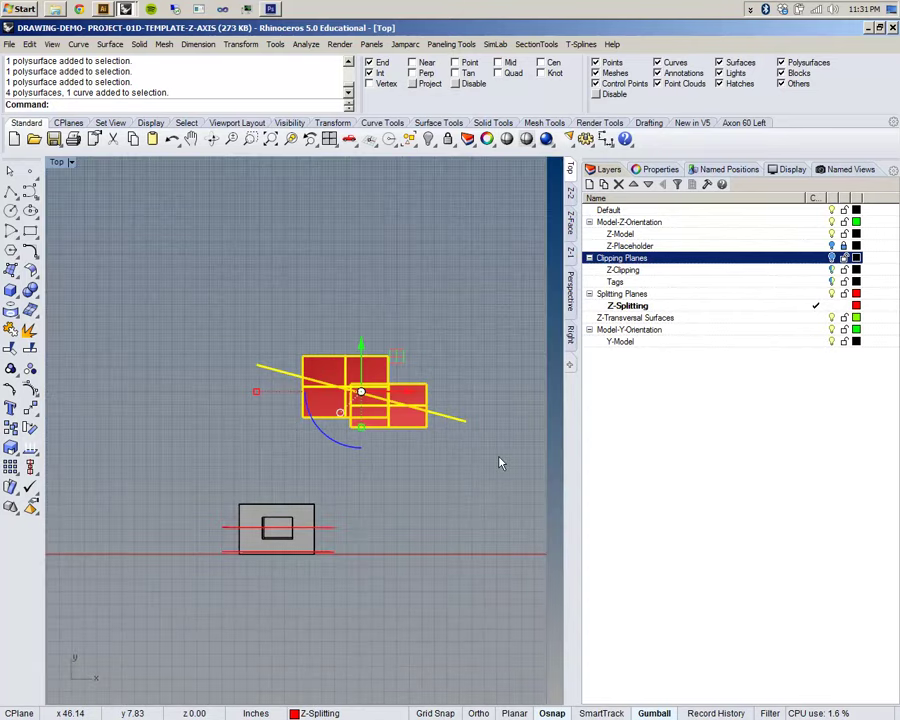
{"action": "key", "text": "Delete"}
Select the outer shell of the copied model to examine whether it is still one piece.
{"action": "right_click_drag", "start_coordinate": [343, 526], "coordinate": [432, 422]}
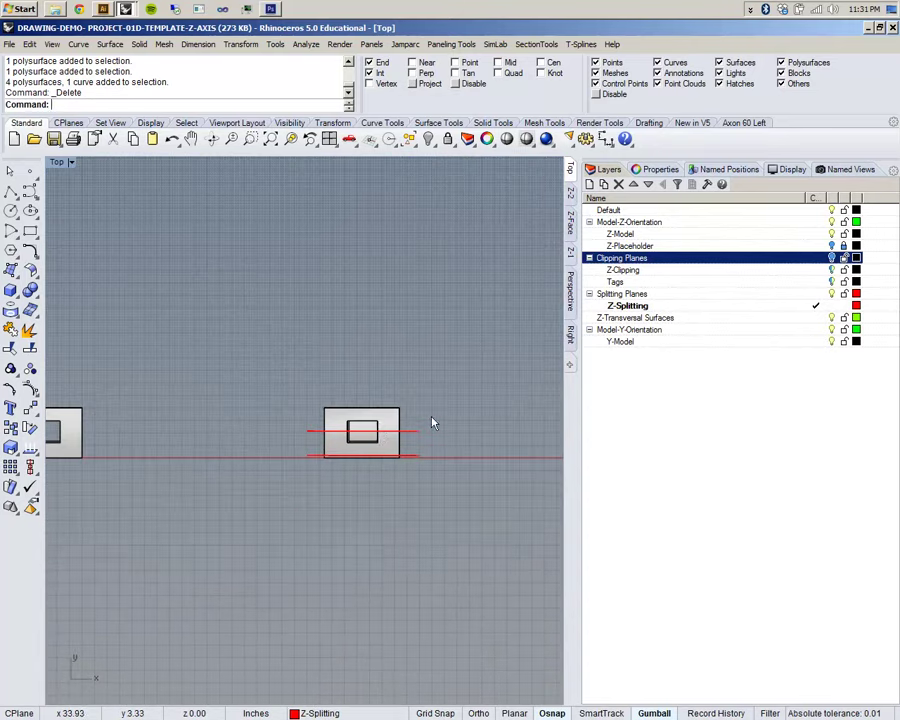
{"action": "scroll", "coordinate": [380, 418], "scroll_direction": "up", "scroll_amount": 3}
{"action": "left_click", "coordinate": [395, 444]}
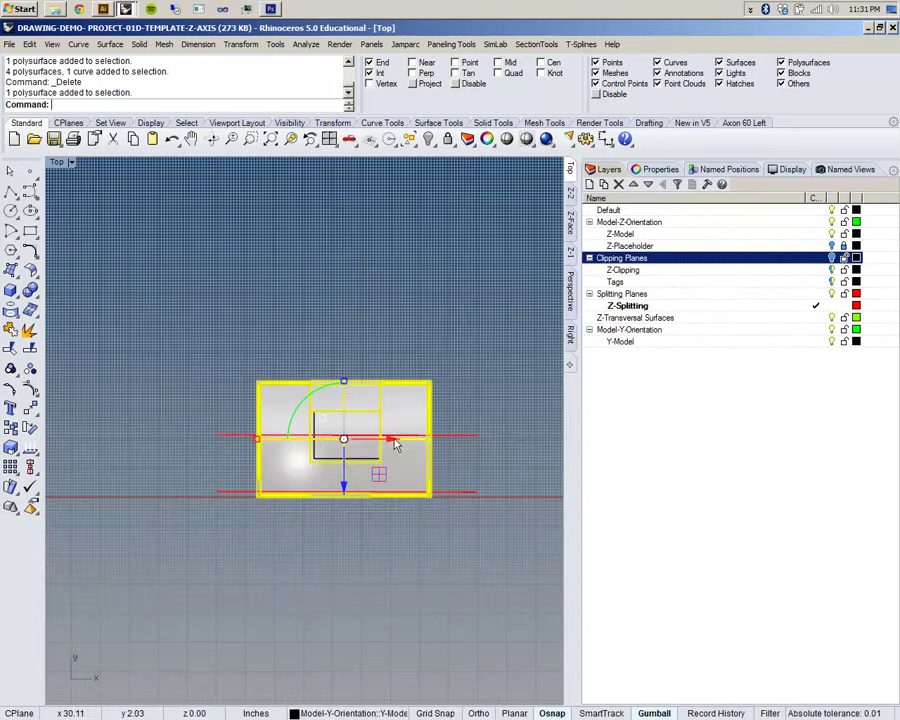
{"action": "left_click", "coordinate": [567, 300]}
{"action": "left_click", "coordinate": [569, 186]}
Move the split pieces behind the rear splitting surface backward and those between the two surfaces forward, pulling them apart.
{"action": "left_click_drag", "start_coordinate": [234, 332], "coordinate": [473, 444]}
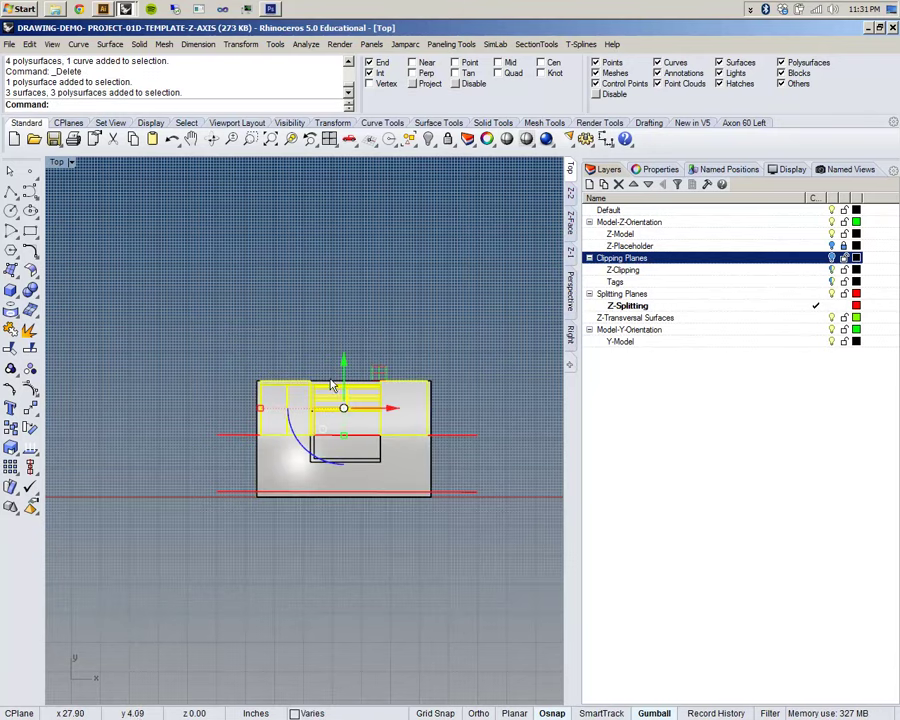
{"action": "left_click_drag", "start_coordinate": [343, 365], "coordinate": [343, 202]}
{"action": "left_click_drag", "start_coordinate": [236, 413], "coordinate": [436, 496]}
{"action": "left_click_drag", "start_coordinate": [345, 423], "coordinate": [345, 508]}
Select the outer shell in the Perspective view to check it against the pulled-apart pieces, and undo both piece moves.
{"action": "left_click", "coordinate": [572, 287]}
{"action": "right_click_drag", "start_coordinate": [520, 370], "coordinate": [345, 400]}
{"action": "scroll", "coordinate": [345, 395], "scroll_direction": "up", "scroll_amount": 3}
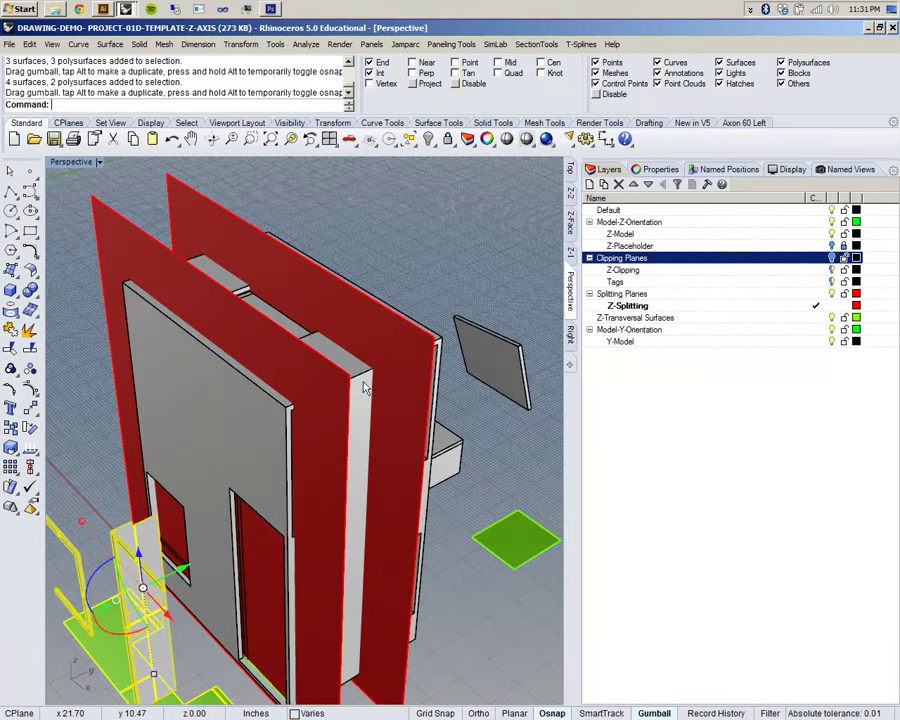
{"action": "left_click", "coordinate": [363, 381]}
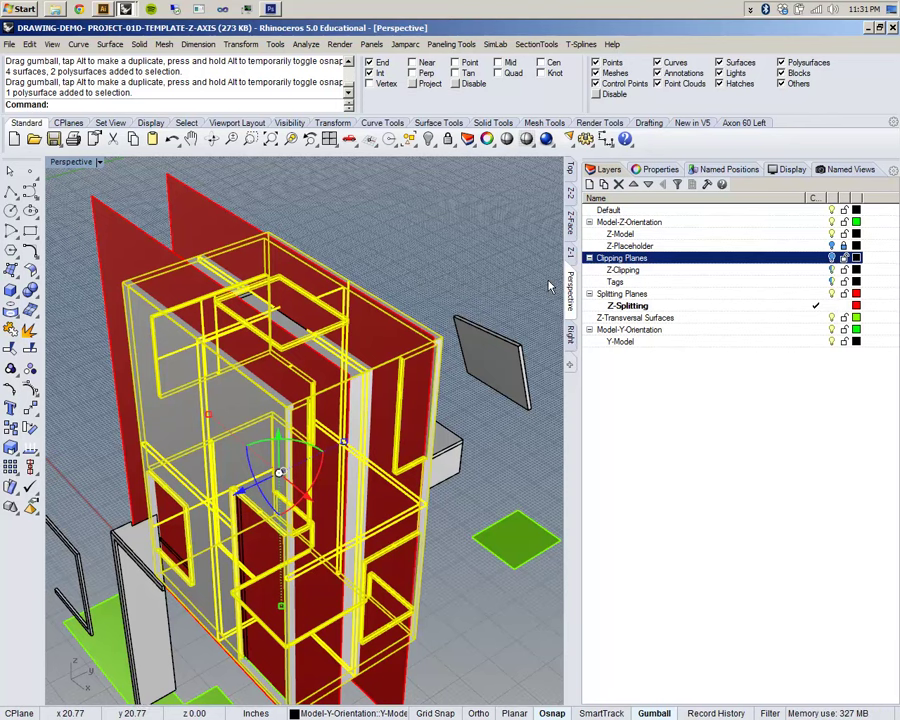
{"action": "key", "text": "ctrl+z"}
{"action": "key", "text": "ctrl+z"}
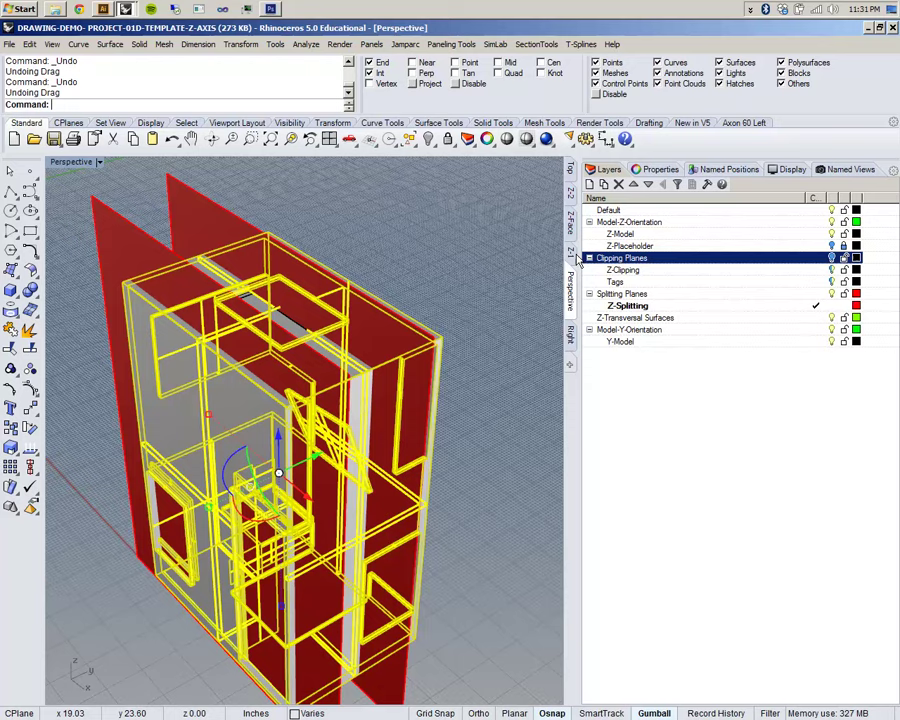
Explode the outer shell polysurface of the copied model in the Top view.
{"action": "left_click", "coordinate": [570, 172]}
{"action": "left_click", "coordinate": [377, 359]}
{"action": "left_click", "coordinate": [378, 383]}
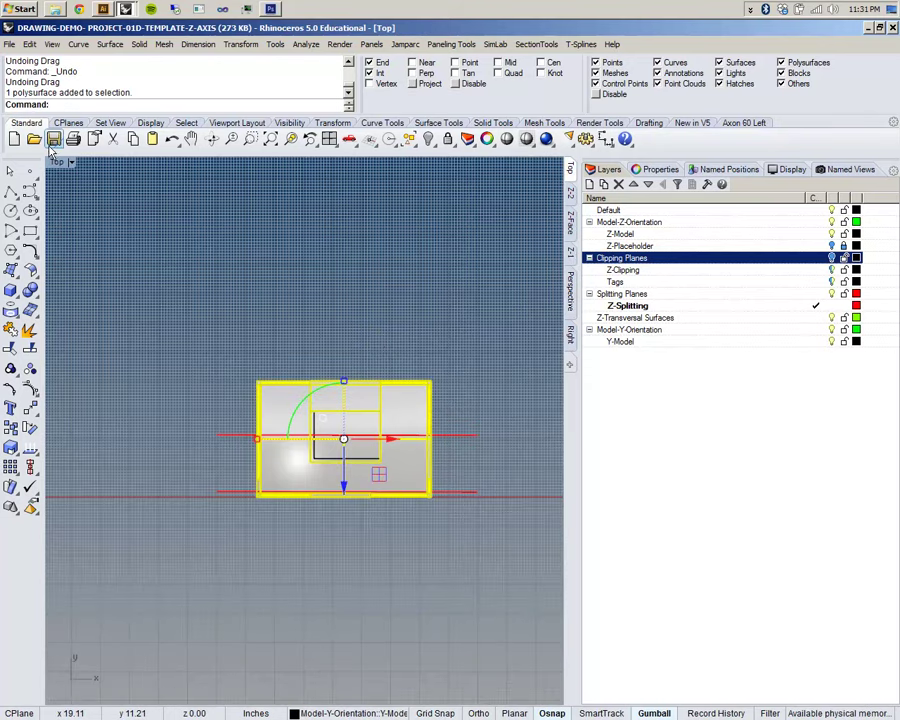
{"action": "type", "text": "Explode"}
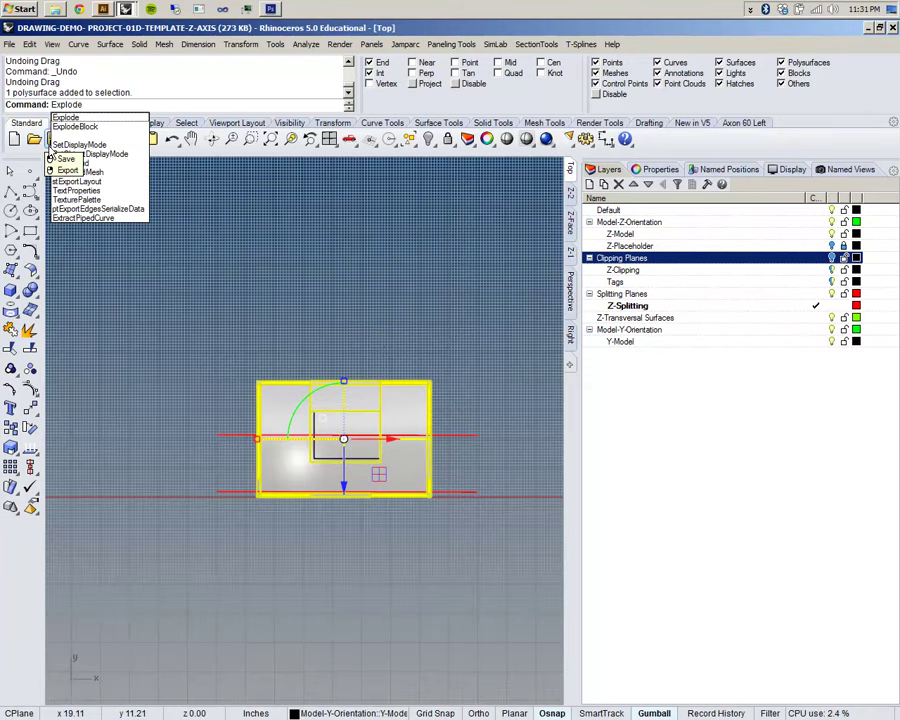
{"action": "key", "text": "Return"}
{"action": "left_click", "coordinate": [333, 297]}
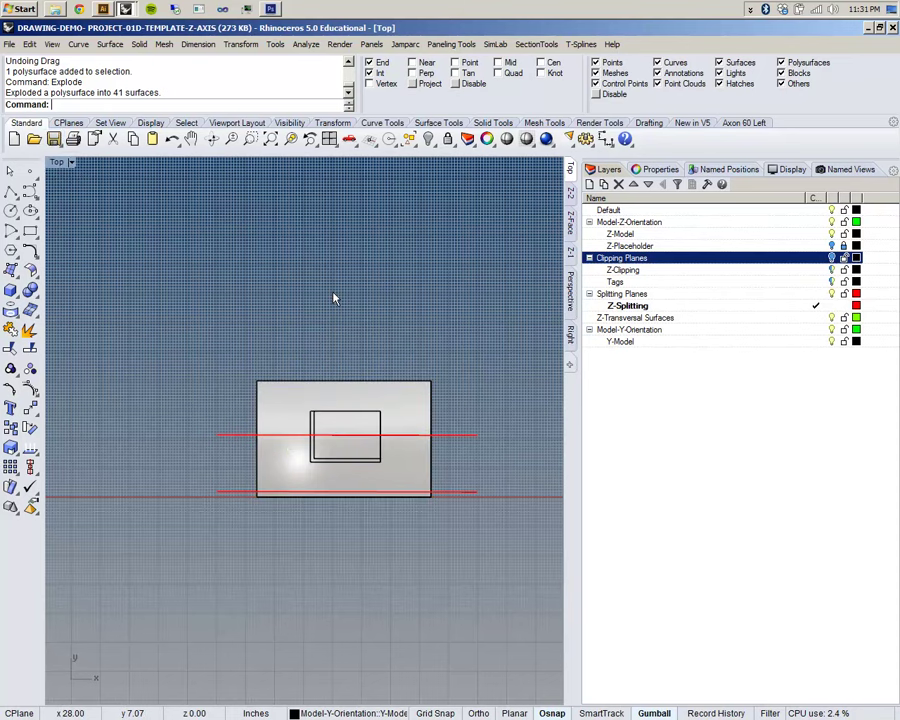
Split all parts of the copied model using both Z-Splitting surfaces as the cutting objects.
{"action": "type", "text": "Split"}
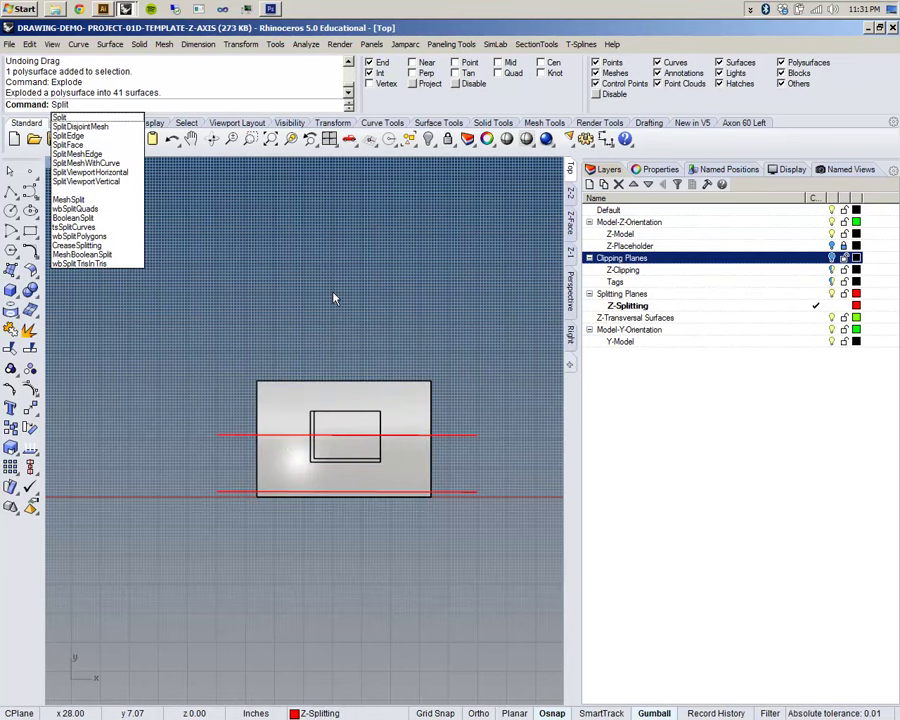
{"action": "key", "text": "Return"}
{"action": "left_click_drag", "start_coordinate": [262, 321], "coordinate": [275, 401]}
{"action": "left_click_drag", "start_coordinate": [234, 333], "coordinate": [442, 512]}
{"action": "left_click", "coordinate": [287, 452]}
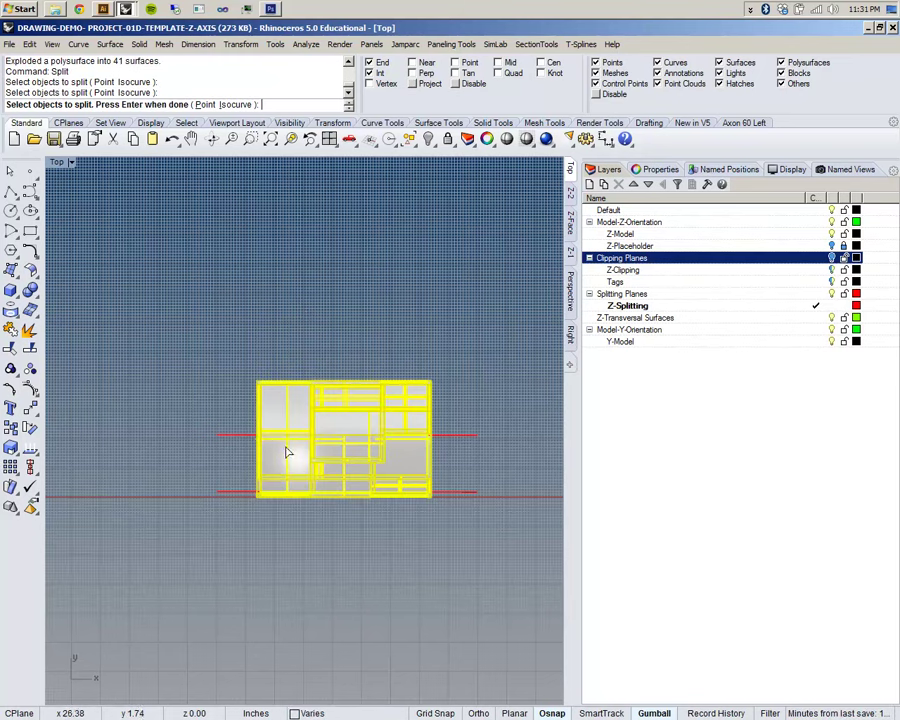
{"action": "key", "text": "Return"}
{"action": "left_click", "coordinate": [240, 443]}
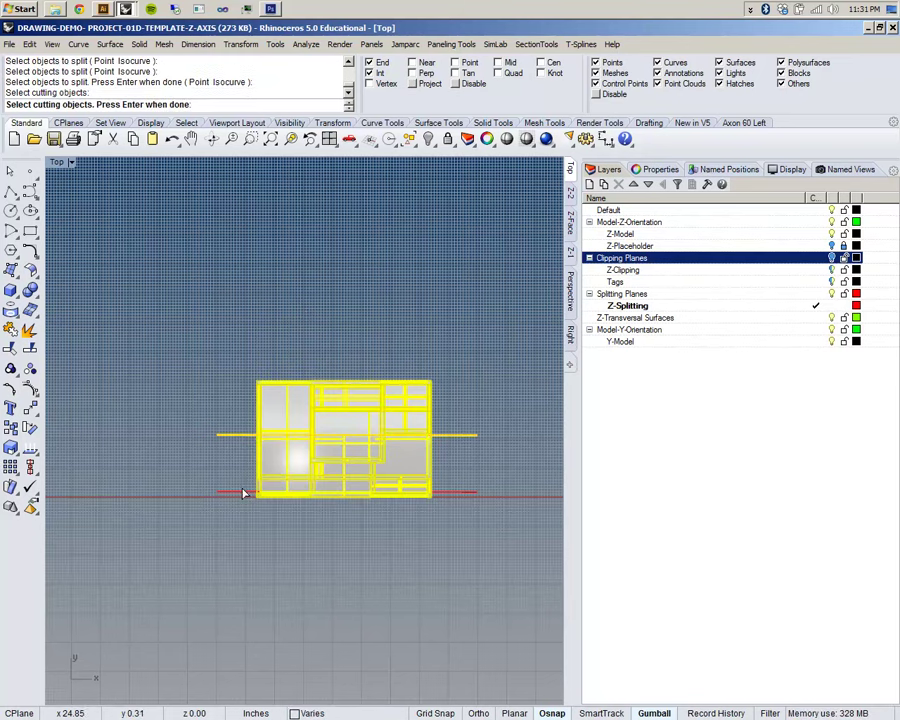
{"action": "left_click", "coordinate": [246, 489]}
{"action": "key", "text": "Return"}
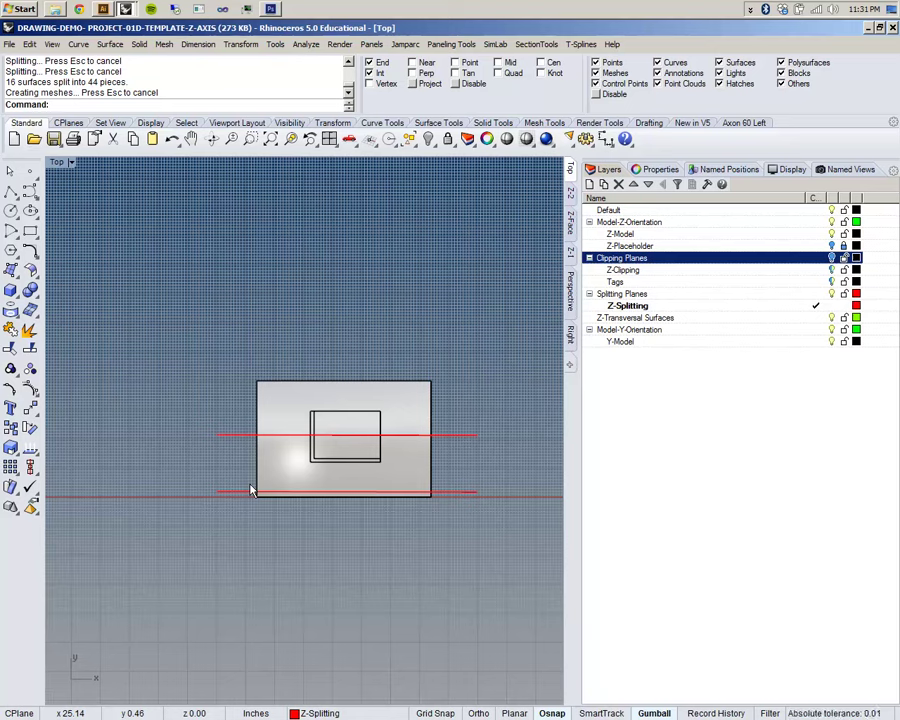
Move the pieces behind the rear splitting surface backward, and select the roof surface to check it in the Perspective view.
{"action": "left_click_drag", "start_coordinate": [223, 347], "coordinate": [432, 448]}
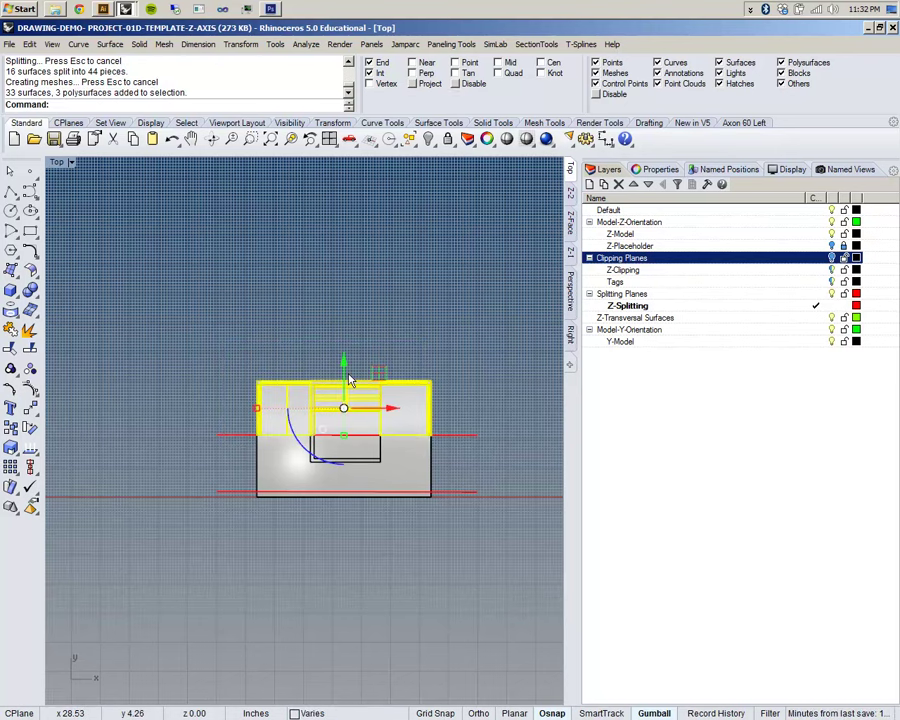
{"action": "left_click_drag", "start_coordinate": [349, 379], "coordinate": [349, 195]}
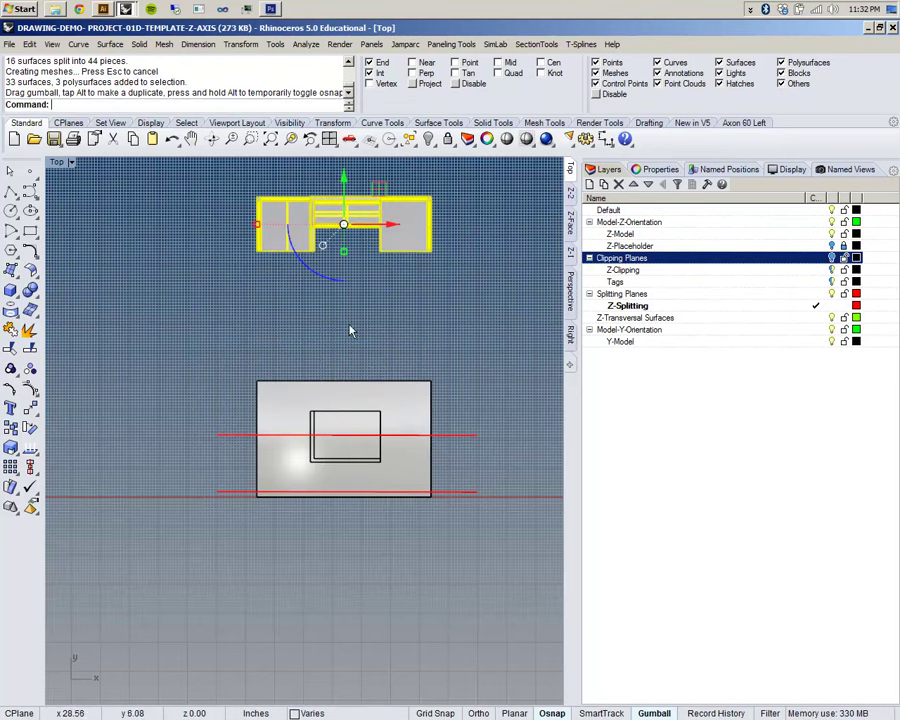
{"action": "left_click", "coordinate": [302, 415]}
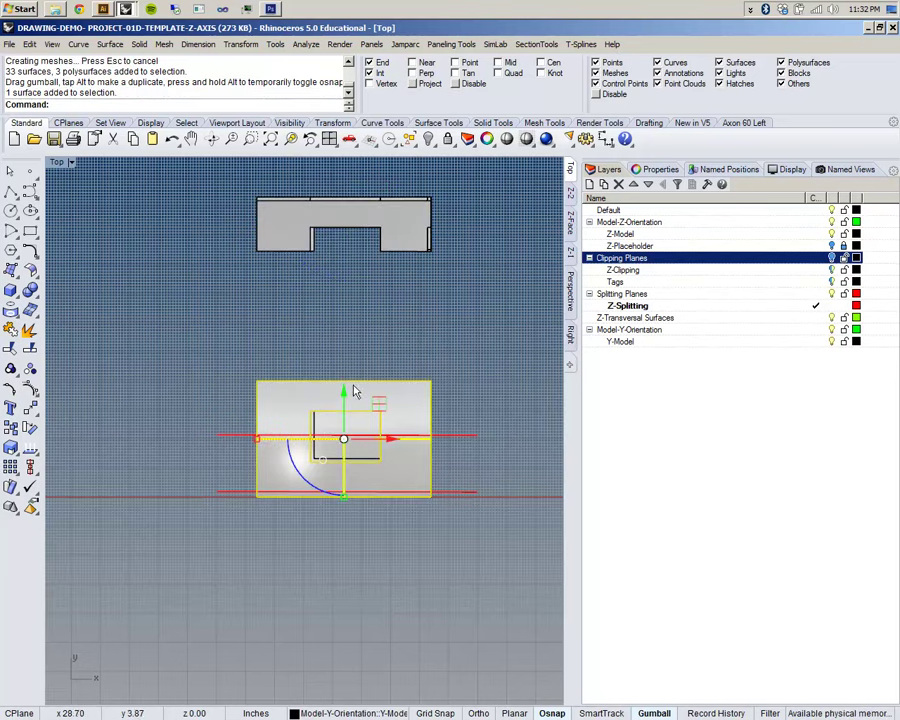
{"action": "left_click", "coordinate": [570, 292]}
{"action": "scroll", "coordinate": [369, 403], "scroll_direction": "down", "scroll_amount": 3}
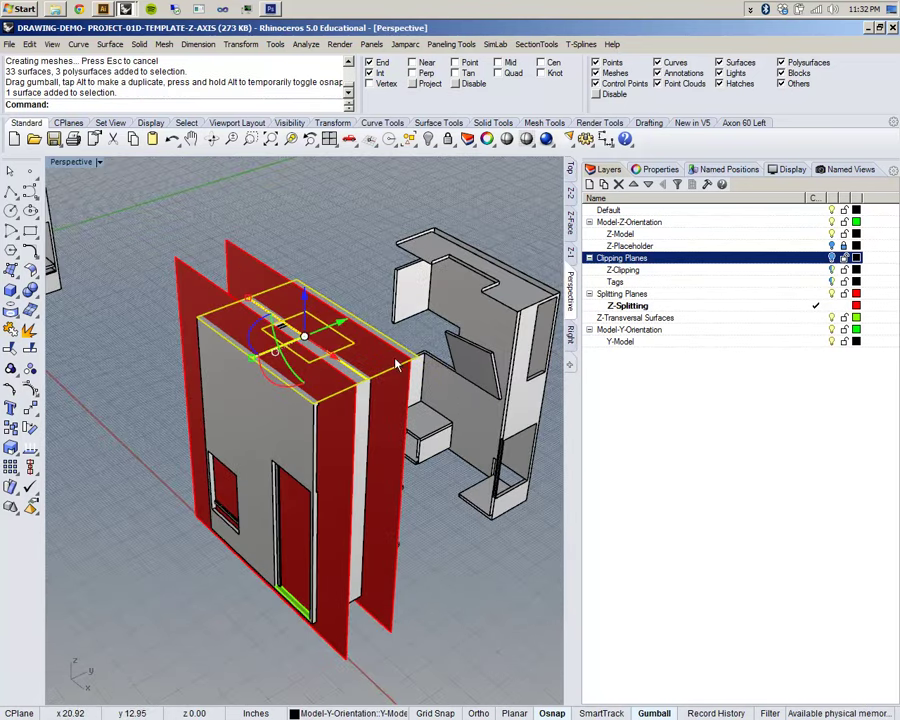
{"action": "scroll", "coordinate": [348, 340], "scroll_direction": "up", "scroll_amount": 5}
{"action": "scroll", "coordinate": [348, 340], "scroll_direction": "down", "scroll_amount": 5}
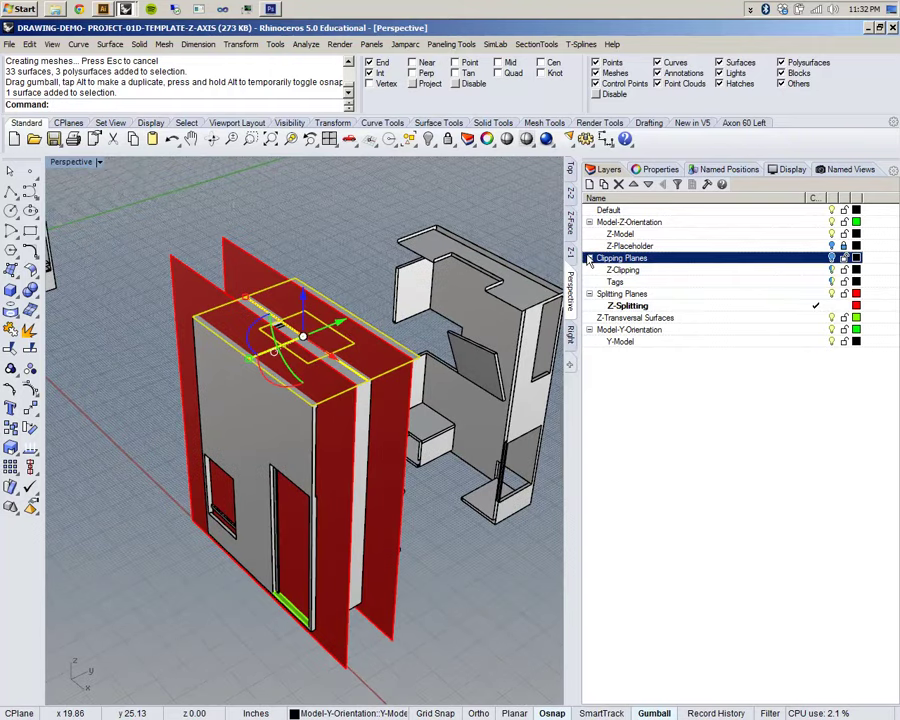
Move the pieces between the two splitting surfaces forward, and pull the front facade pieces forward as well in the Top view.
{"action": "left_click", "coordinate": [572, 173]}
{"action": "left_click", "coordinate": [200, 375]}
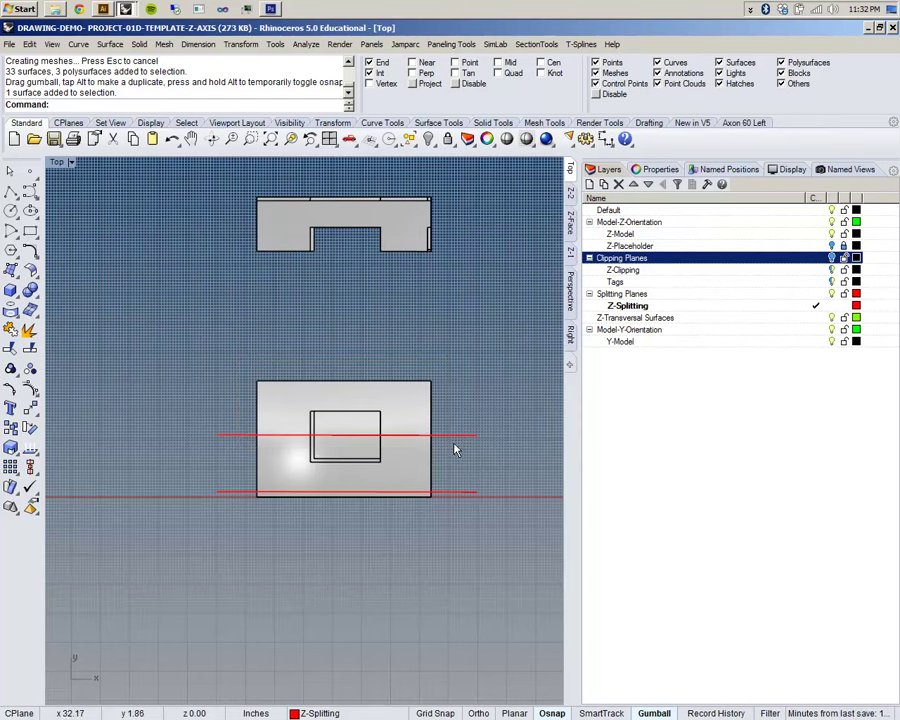
{"action": "left_click", "coordinate": [442, 497]}
{"action": "left_click_drag", "start_coordinate": [342, 424], "coordinate": [343, 620]}
{"action": "left_click", "coordinate": [391, 552]}
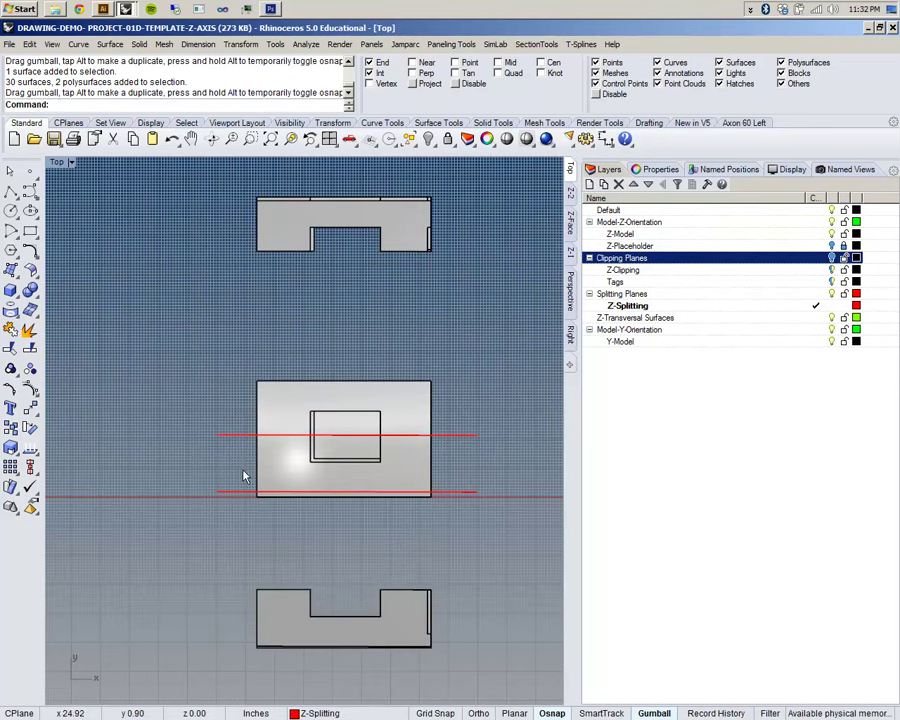
{"action": "left_click", "coordinate": [367, 494]}
{"action": "scroll", "coordinate": [367, 492], "scroll_direction": "down", "scroll_amount": 3}
{"action": "left_click_drag", "start_coordinate": [358, 483], "coordinate": [358, 619]}
{"action": "scroll", "coordinate": [336, 452], "scroll_direction": "up", "scroll_amount": 3}
{"action": "left_click_drag", "start_coordinate": [258, 480], "coordinate": [453, 535]}
Inspect the pulled-apart pieces in the Perspective view and explode the interior polysurface that spans the splitting surfaces.
{"action": "left_click", "coordinate": [570, 279]}
{"action": "right_click_drag", "start_coordinate": [307, 486], "coordinate": [466, 381], "text": "shift"}
{"action": "scroll", "coordinate": [229, 347], "scroll_direction": "up", "scroll_amount": 4}
{"action": "scroll", "coordinate": [229, 346], "scroll_direction": "down", "scroll_amount": 7}
{"action": "mouse_move", "coordinate": [256, 427]}
{"action": "right_mouse_down"}
{"action": "mouse_move", "coordinate": [245, 468]}
{"action": "mouse_move", "coordinate": [211, 428]}
{"action": "mouse_move", "coordinate": [191, 426]}
{"action": "mouse_move", "coordinate": [256, 422]}
{"action": "right_mouse_up"}
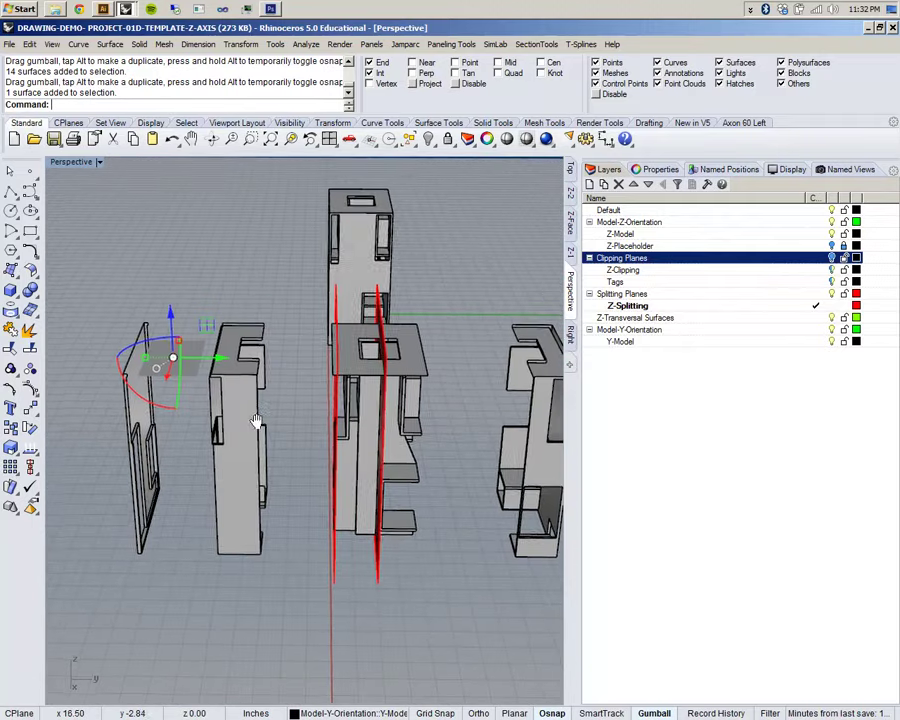
{"action": "scroll", "coordinate": [357, 400], "scroll_direction": "up", "scroll_amount": 4}
{"action": "left_click", "coordinate": [463, 363]}
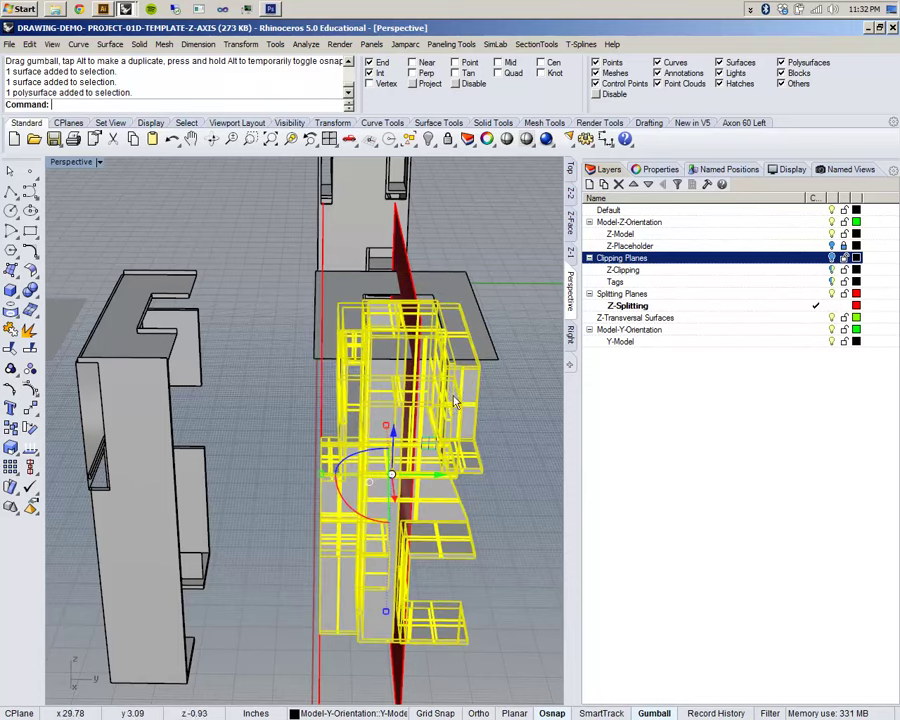
{"action": "right_click_drag", "start_coordinate": [158, 308], "coordinate": [297, 457]}
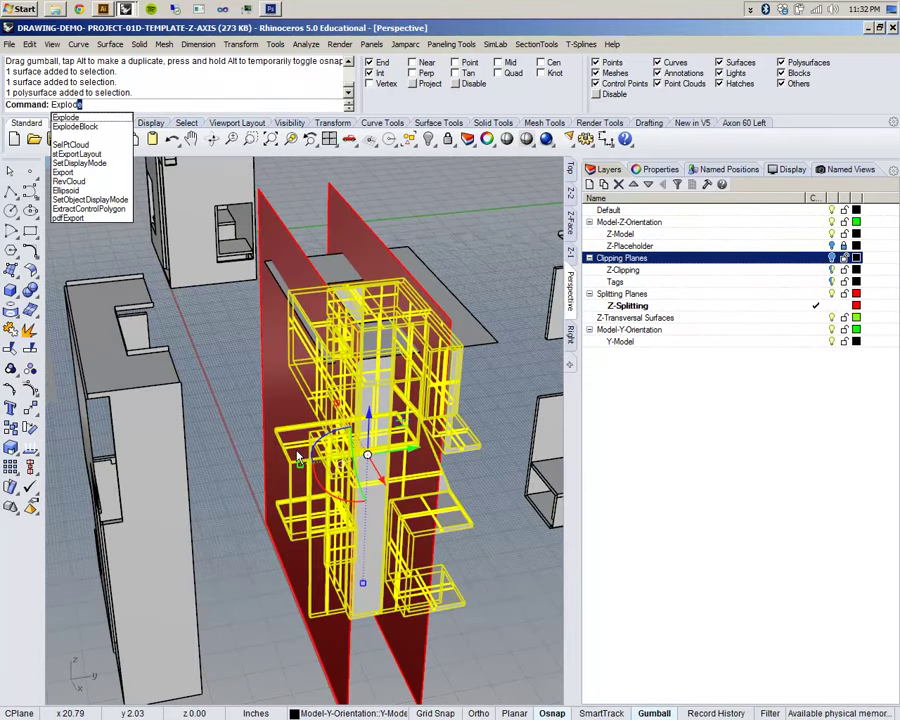
{"action": "key", "text": "Return"}
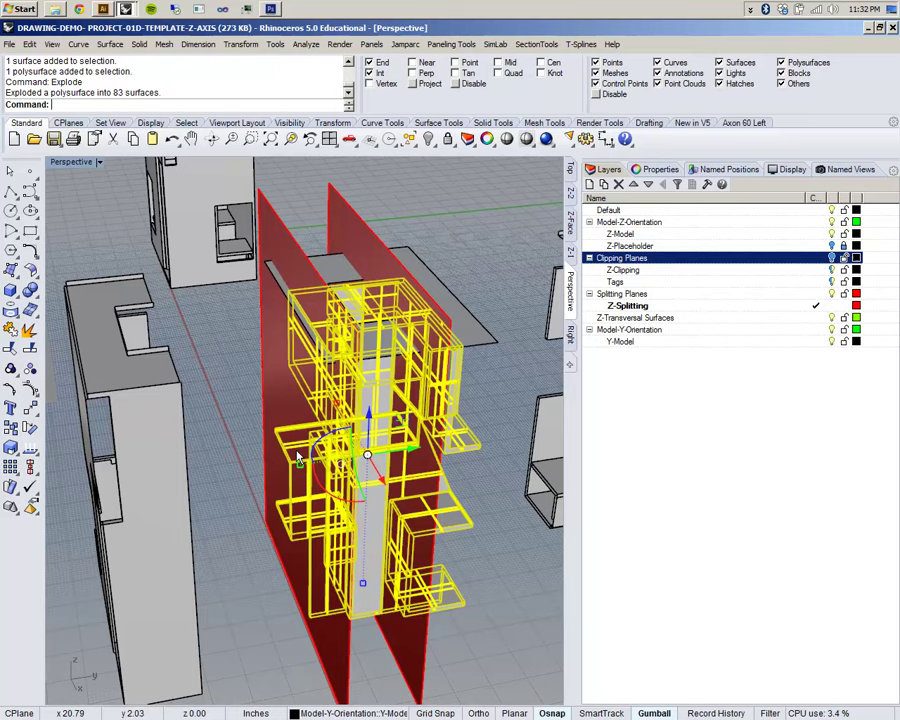
Undo the interior polysurface's explosion and the three piece moves in the Top view.
{"action": "left_click", "coordinate": [571, 170]}
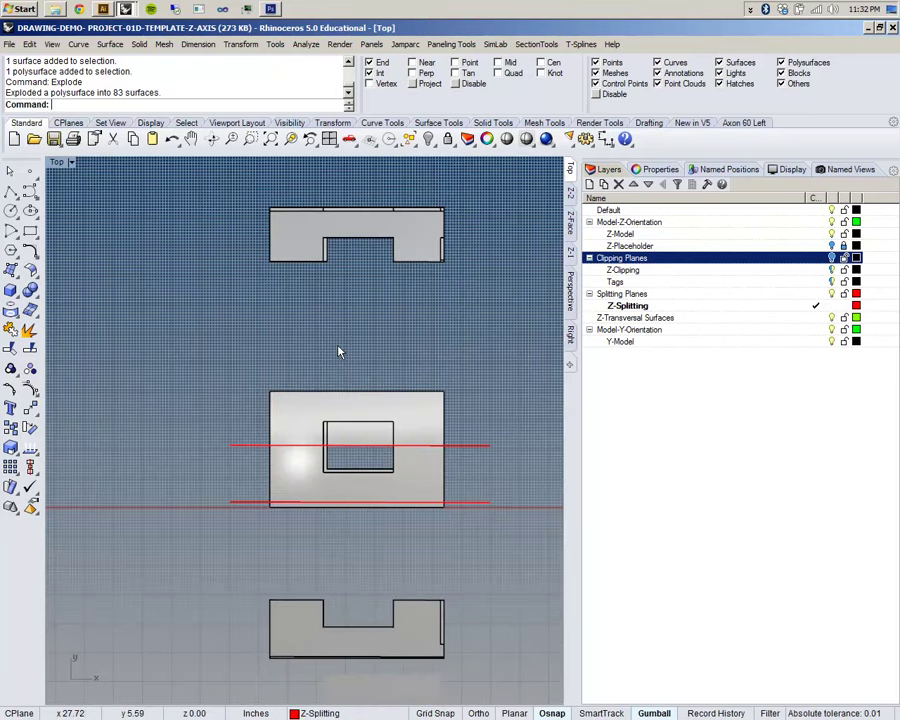
{"action": "key", "text": "ctrl+z"}
{"action": "key", "text": "ctrl+z"}
{"action": "key", "text": "ctrl+z"}
{"action": "key", "text": "ctrl+z"}
Explode every remaining polysurface of the copied model into single surfaces.
{"action": "left_click_drag", "start_coordinate": [253, 358], "coordinate": [454, 538]}
{"action": "type", "text": "Explode"}
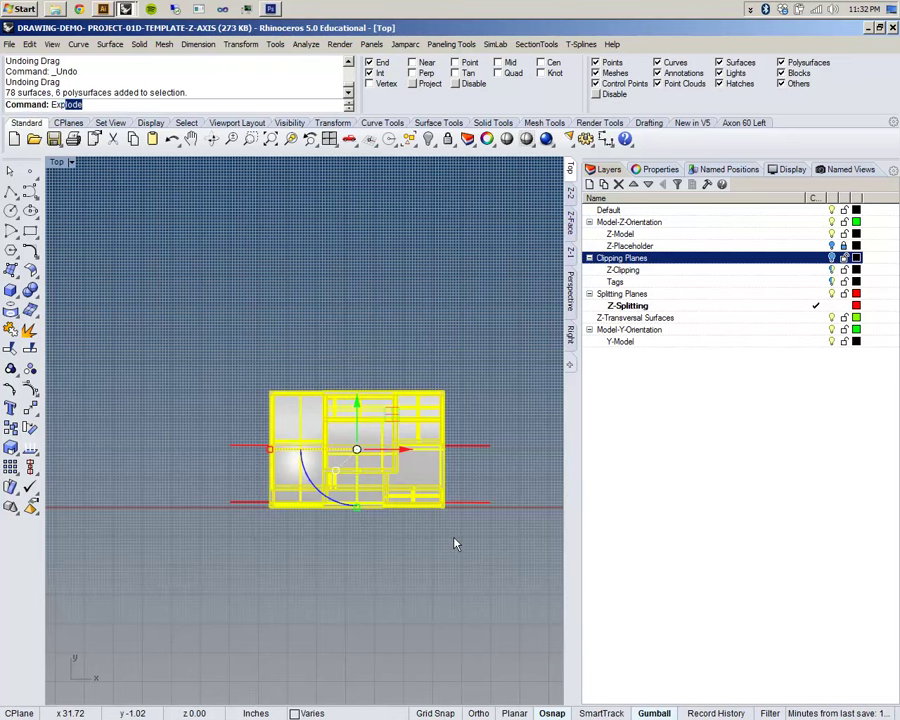
{"action": "key", "text": "Return"}
{"action": "left_click", "coordinate": [368, 334]}
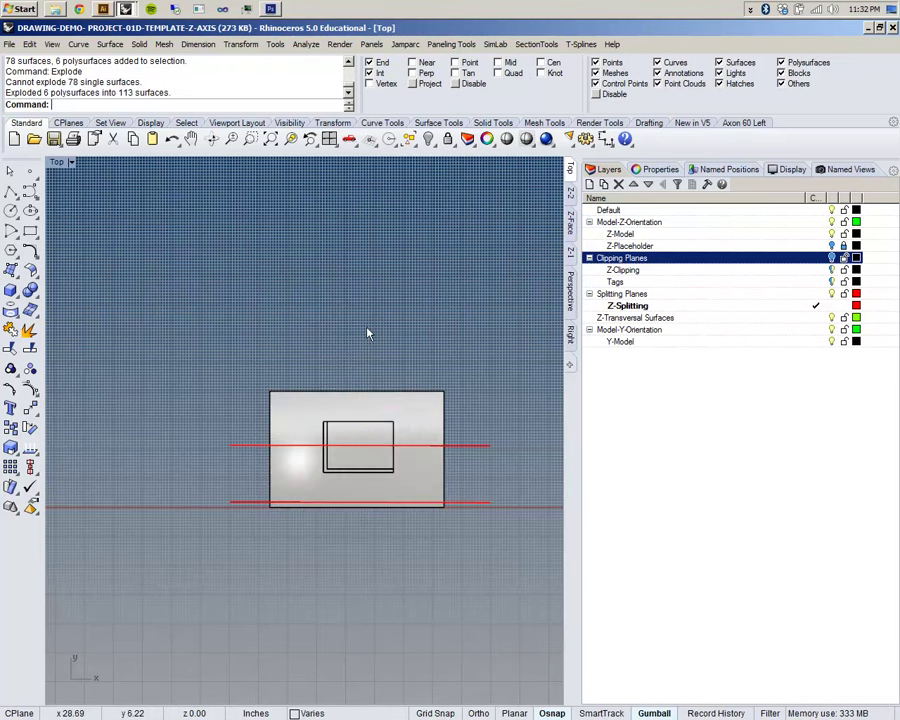
Run Explode again on the whole copied model to check for any leftover polysurfaces.
{"action": "left_click_drag", "start_coordinate": [256, 347], "coordinate": [473, 544]}
{"action": "key", "text": "Return"}
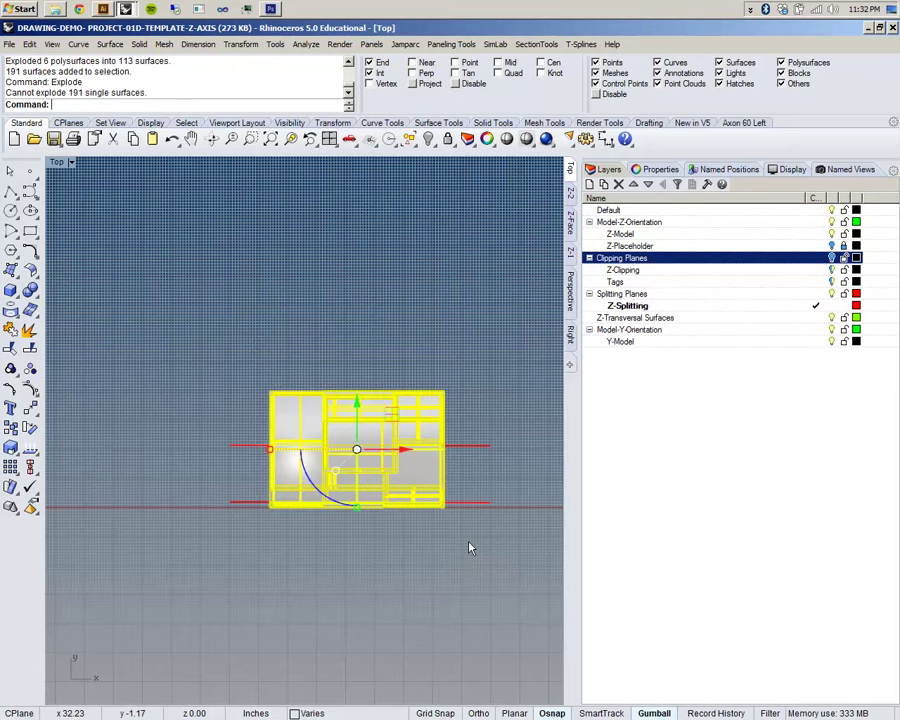
{"action": "left_click", "coordinate": [370, 348]}
{"action": "scroll", "coordinate": [354, 402], "scroll_direction": "up", "scroll_amount": 4}
{"action": "scroll", "coordinate": [230, 330], "scroll_direction": "down", "scroll_amount": 4}
{"action": "left_click_drag", "start_coordinate": [231, 349], "coordinate": [406, 494]}
{"action": "key", "text": "Return"}
{"action": "key", "text": "Escape"}
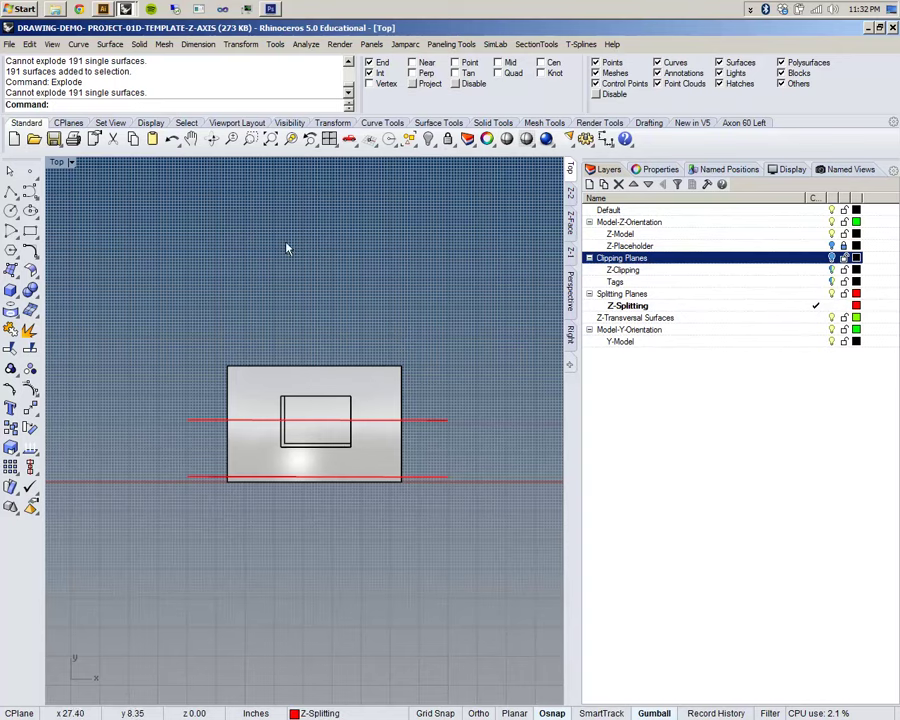
Split all the exploded surfaces of the copied model with the two Z-Splitting surfaces.
{"action": "right_click_drag", "start_coordinate": [306, 287], "coordinate": [354, 264]}
{"action": "left_click", "coordinate": [308, 420]}
{"action": "left_click", "coordinate": [336, 263]}
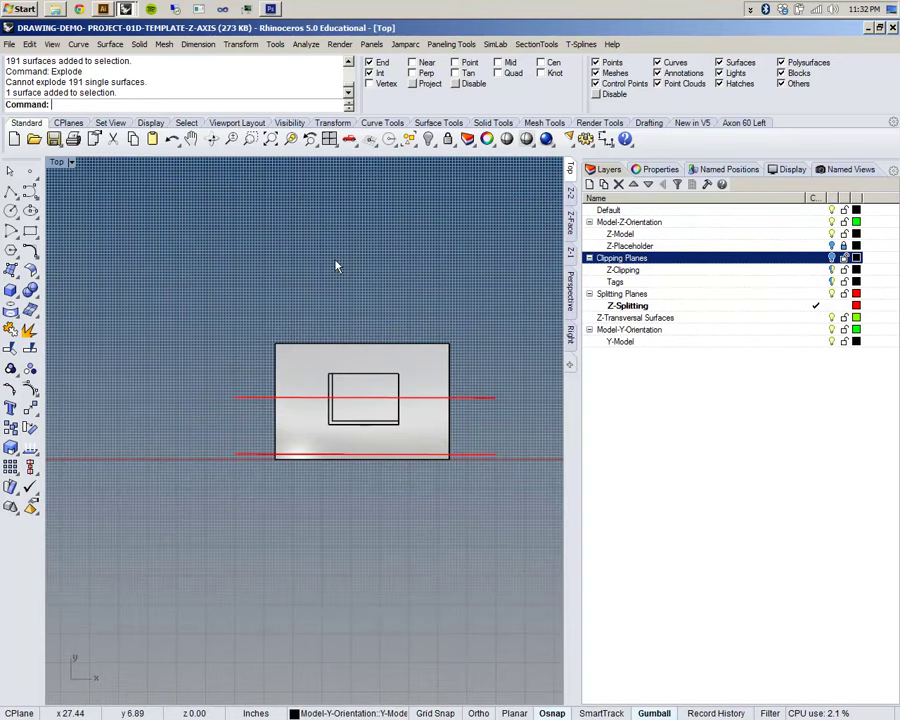
{"action": "key", "text": "Return"}
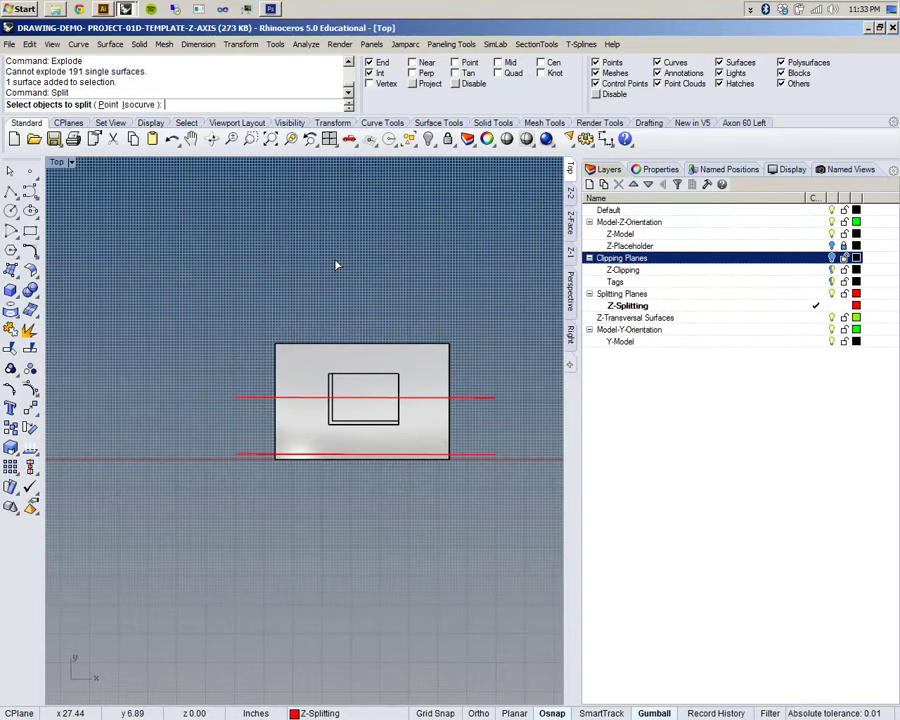
{"action": "left_click_drag", "start_coordinate": [260, 303], "coordinate": [475, 481]}
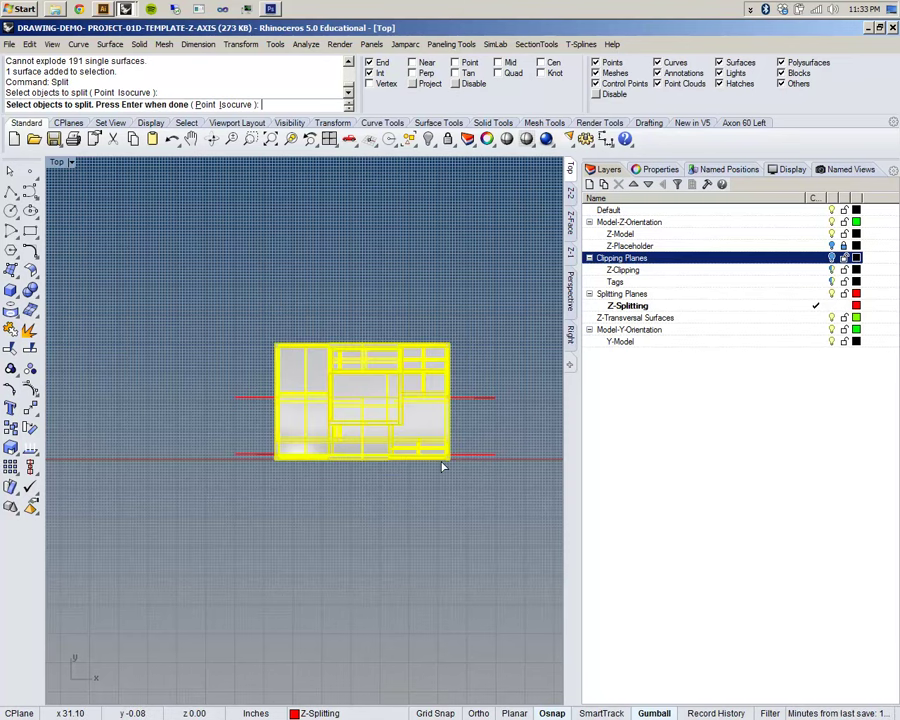
{"action": "key", "text": "Return"}
{"action": "left_click_drag", "start_coordinate": [221, 476], "coordinate": [219, 474]}
{"action": "key", "text": "Return"}
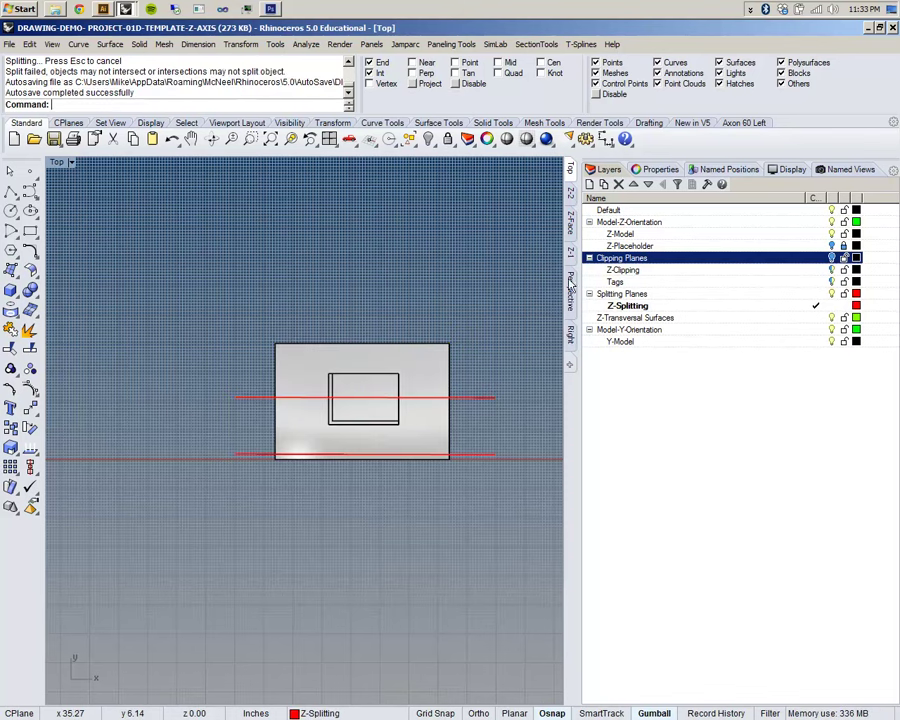
Pull the split model apart, moving the rear and middle groups of surfaces backward and the front facade surfaces forward.
{"action": "left_click_drag", "start_coordinate": [267, 305], "coordinate": [468, 414]}
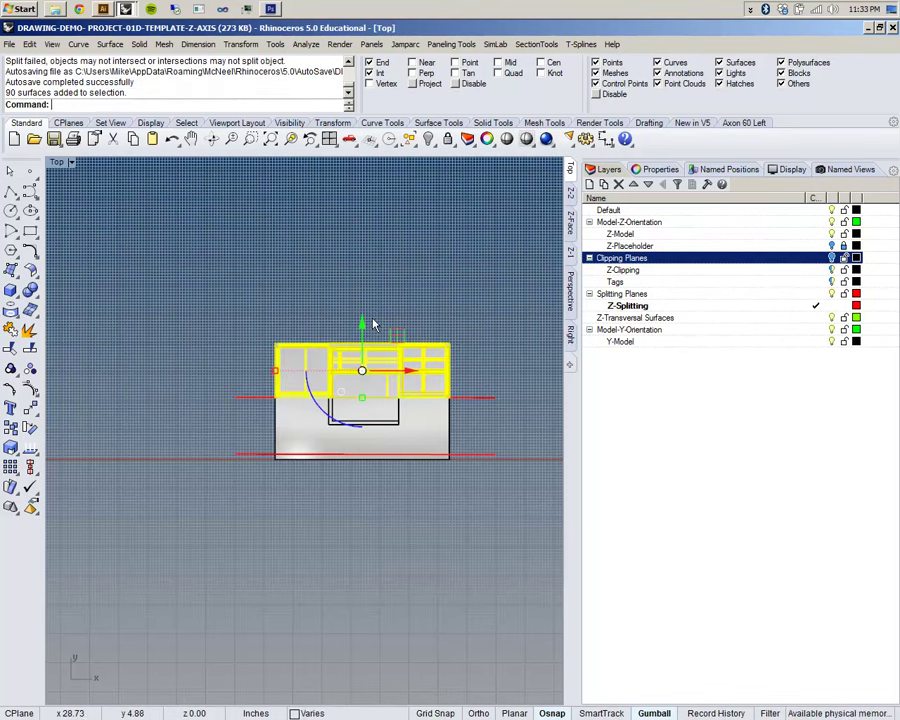
{"action": "left_click_drag", "start_coordinate": [360, 322], "coordinate": [360, 187]}
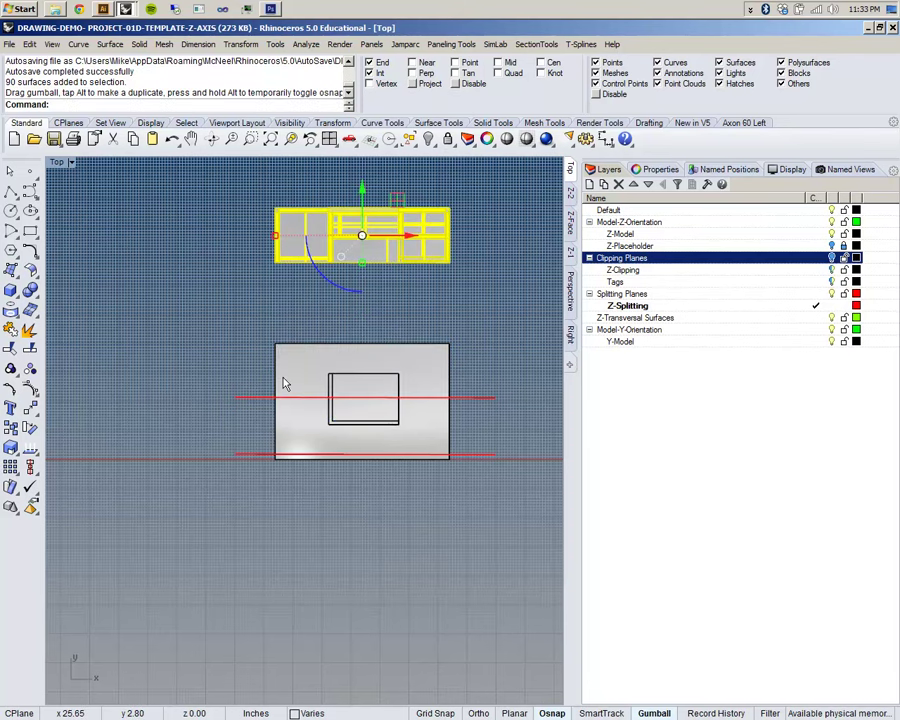
{"action": "key", "text": "Escape"}
{"action": "left_click_drag", "start_coordinate": [461, 457], "coordinate": [456, 456]}
{"action": "left_click_drag", "start_coordinate": [362, 382], "coordinate": [363, 235]}
{"action": "left_click_drag", "start_coordinate": [265, 433], "coordinate": [458, 484]}
{"action": "left_click_drag", "start_coordinate": [365, 410], "coordinate": [386, 541]}
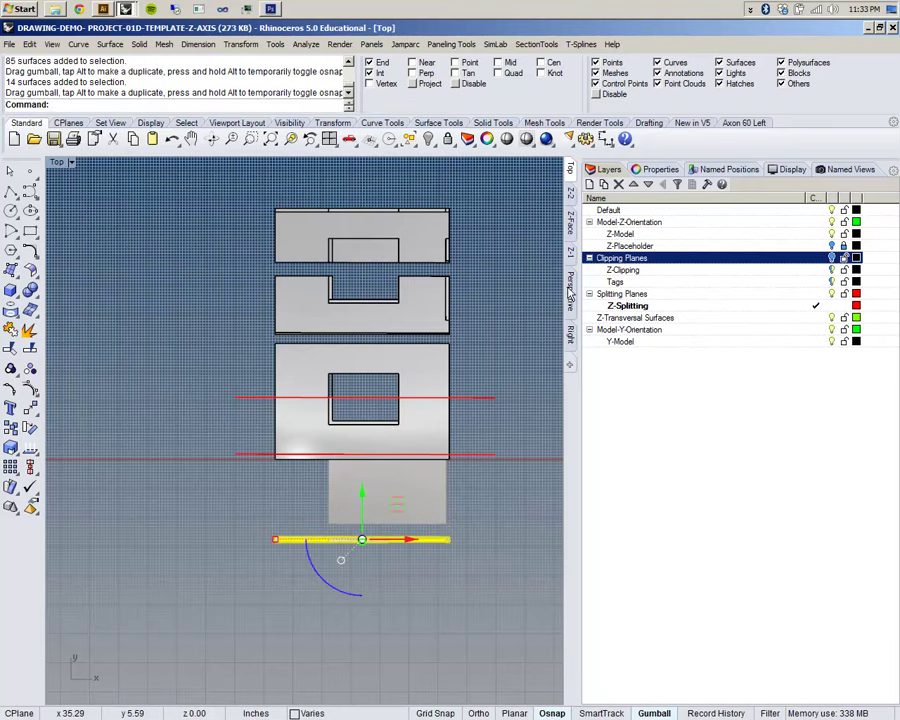
Examine the separated groups and the roof surfaces still lying across the splitting surfaces in the Perspective view.
{"action": "left_click", "coordinate": [570, 292]}
{"action": "scroll", "coordinate": [281, 384], "scroll_direction": "down", "scroll_amount": 5}
{"action": "scroll", "coordinate": [269, 345], "scroll_direction": "up", "scroll_amount": 5}
{"action": "right_click_drag", "start_coordinate": [269, 412], "coordinate": [296, 350], "text": "shift"}
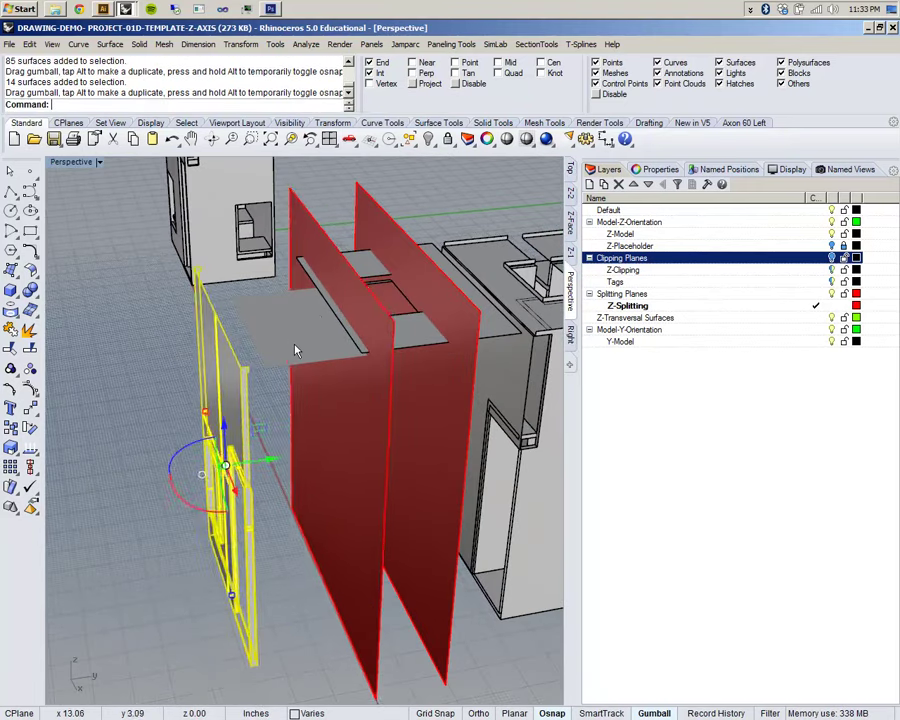
{"action": "left_click", "coordinate": [280, 361]}
{"action": "left_click", "coordinate": [145, 377]}
{"action": "scroll", "coordinate": [180, 388], "scroll_direction": "down", "scroll_amount": 5}
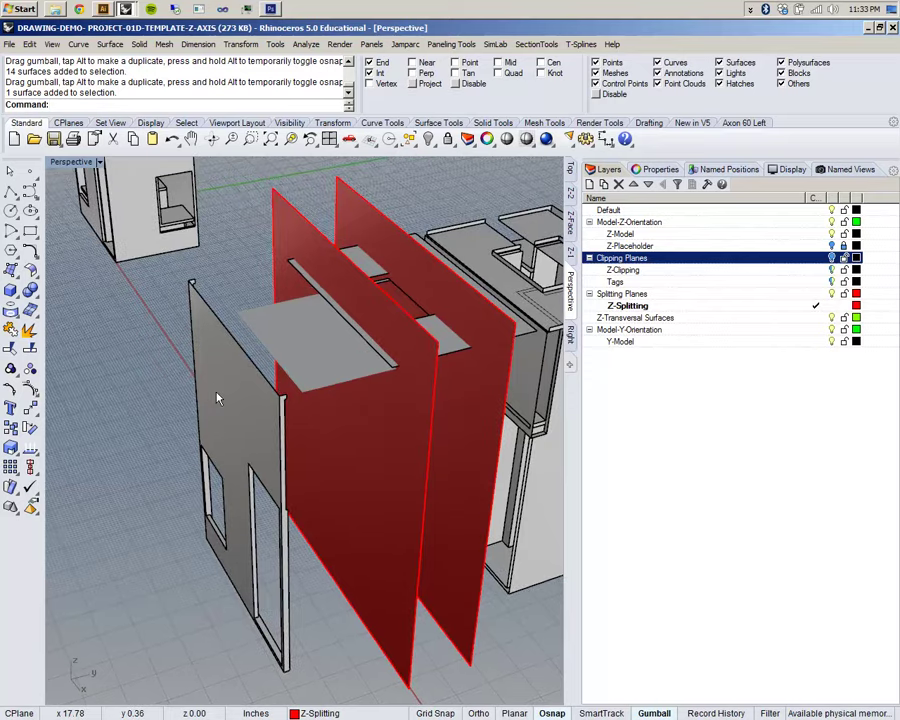
{"action": "right_click_drag", "start_coordinate": [391, 374], "coordinate": [211, 315]}
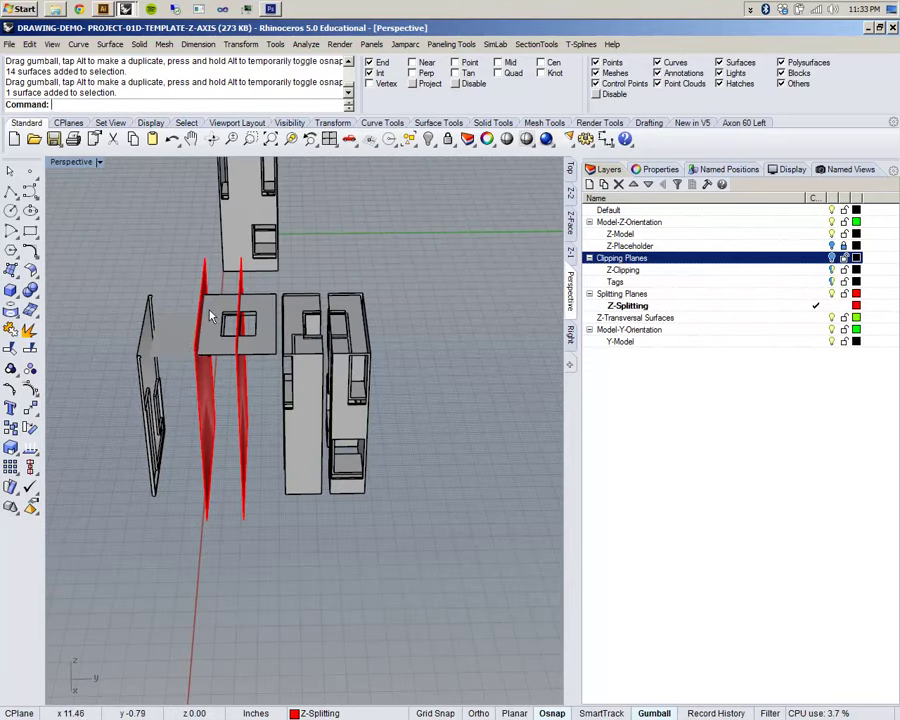
{"action": "scroll", "coordinate": [222, 322], "scroll_direction": "up", "scroll_amount": 3}
{"action": "right_click_drag", "start_coordinate": [392, 398], "coordinate": [355, 388]}
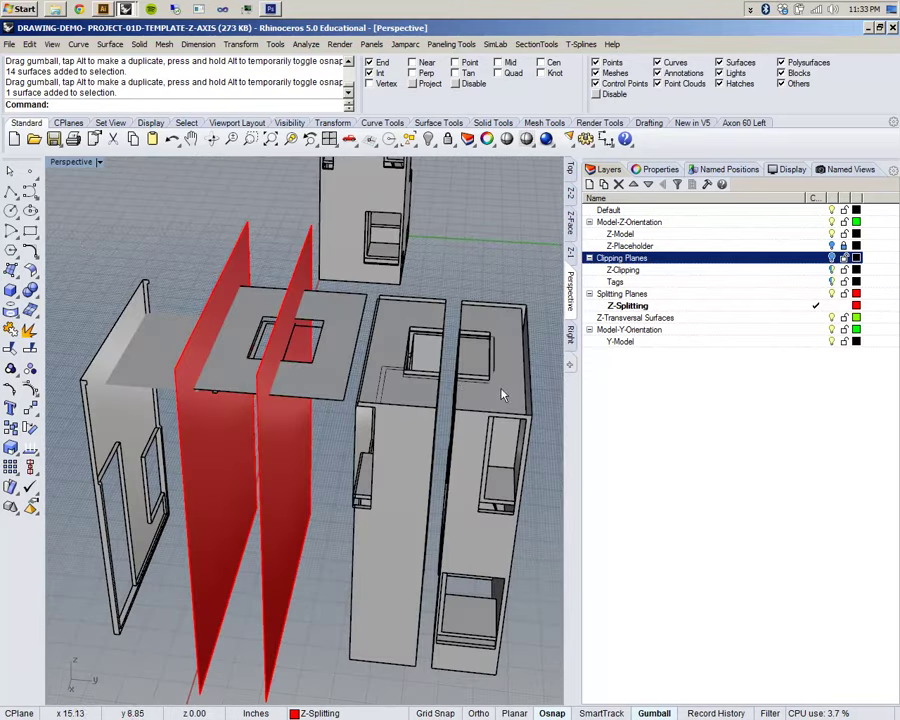
{"action": "right_click_drag", "start_coordinate": [226, 445], "coordinate": [377, 428], "text": "shift"}
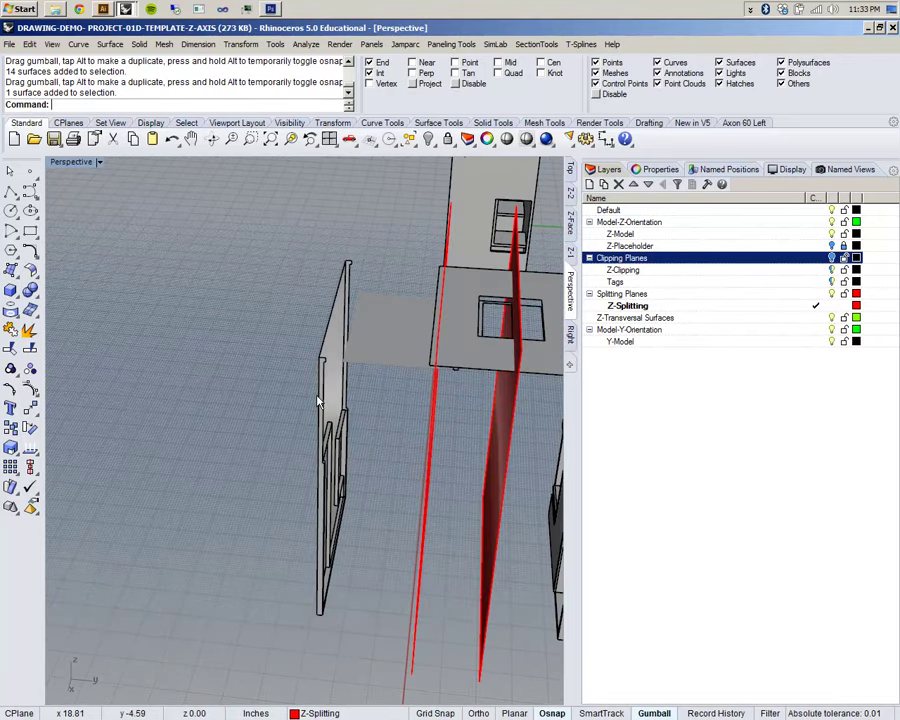
Inspect the separated roof pieces and select the roof surface with the opening to check it against both splitting surfaces.
{"action": "scroll", "coordinate": [317, 397], "scroll_direction": "down", "scroll_amount": 5}
{"action": "right_click_drag", "start_coordinate": [327, 396], "coordinate": [373, 366]}
{"action": "scroll", "coordinate": [373, 366], "scroll_direction": "up", "scroll_amount": 5}
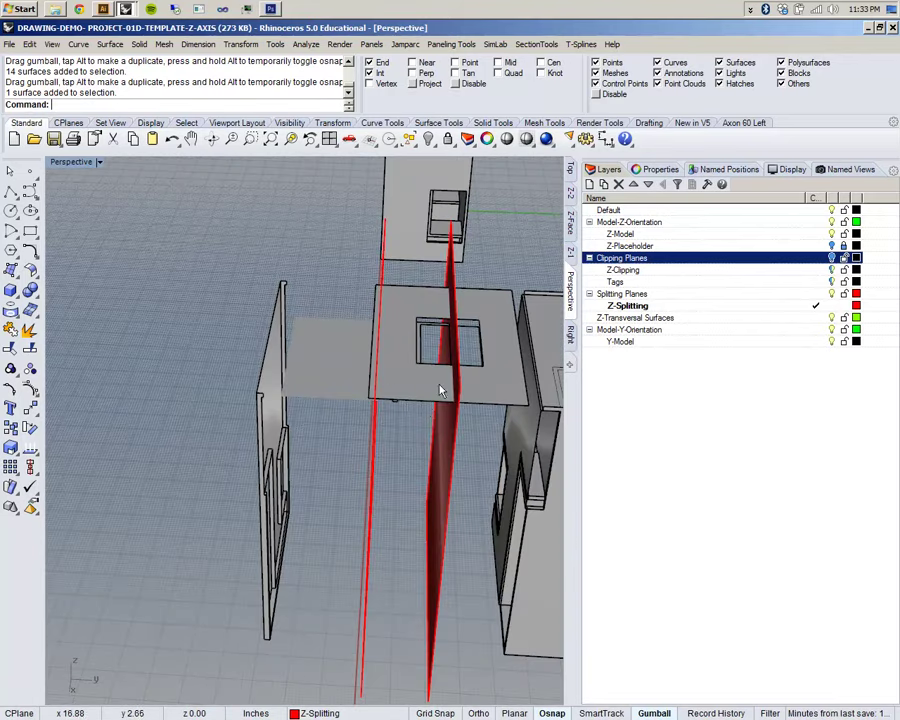
{"action": "right_click_drag", "start_coordinate": [442, 370], "coordinate": [428, 352]}
{"action": "left_click", "coordinate": [380, 516]}
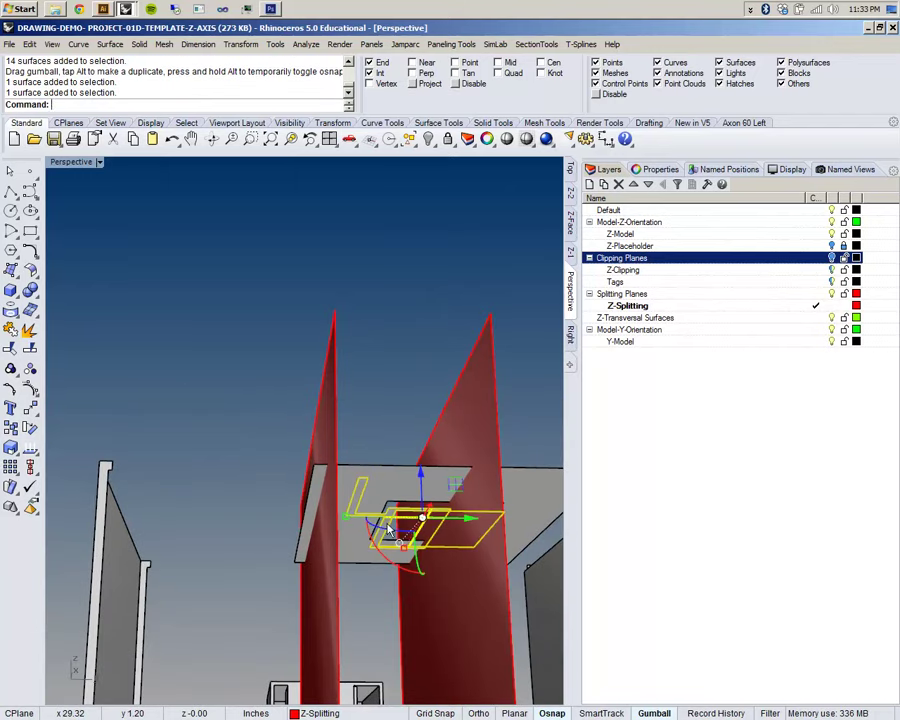
{"action": "right_click_drag", "start_coordinate": [413, 342], "coordinate": [305, 260]}
{"action": "scroll", "coordinate": [249, 291], "scroll_direction": "down", "scroll_amount": 4}
{"action": "scroll", "coordinate": [249, 291], "scroll_direction": "up", "scroll_amount": 4}
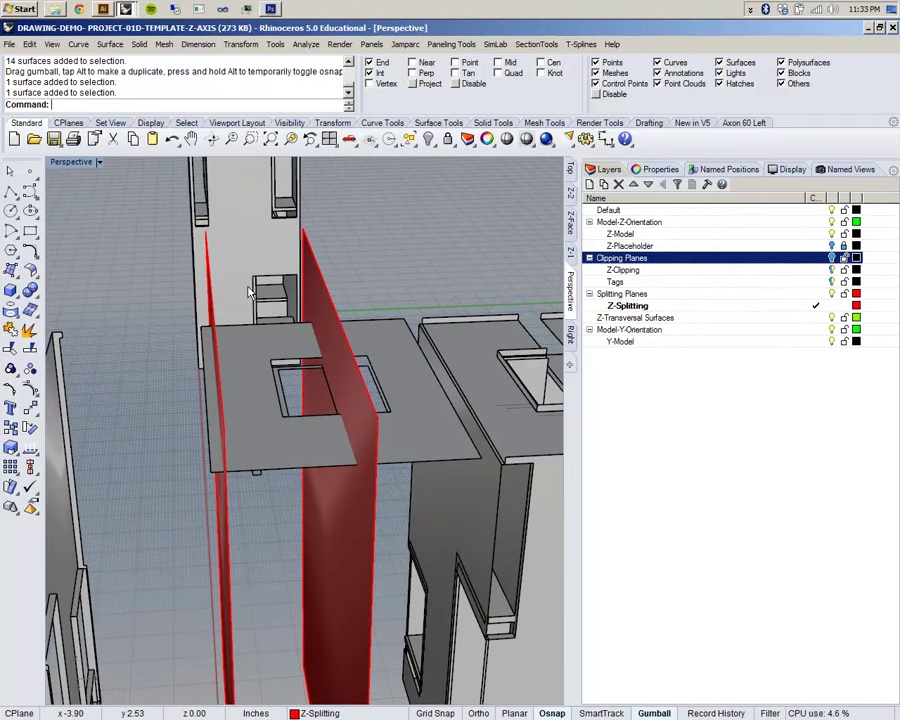
{"action": "scroll", "coordinate": [249, 292], "scroll_direction": "down", "scroll_amount": 3}
{"action": "scroll", "coordinate": [306, 350], "scroll_direction": "up", "scroll_amount": 3}
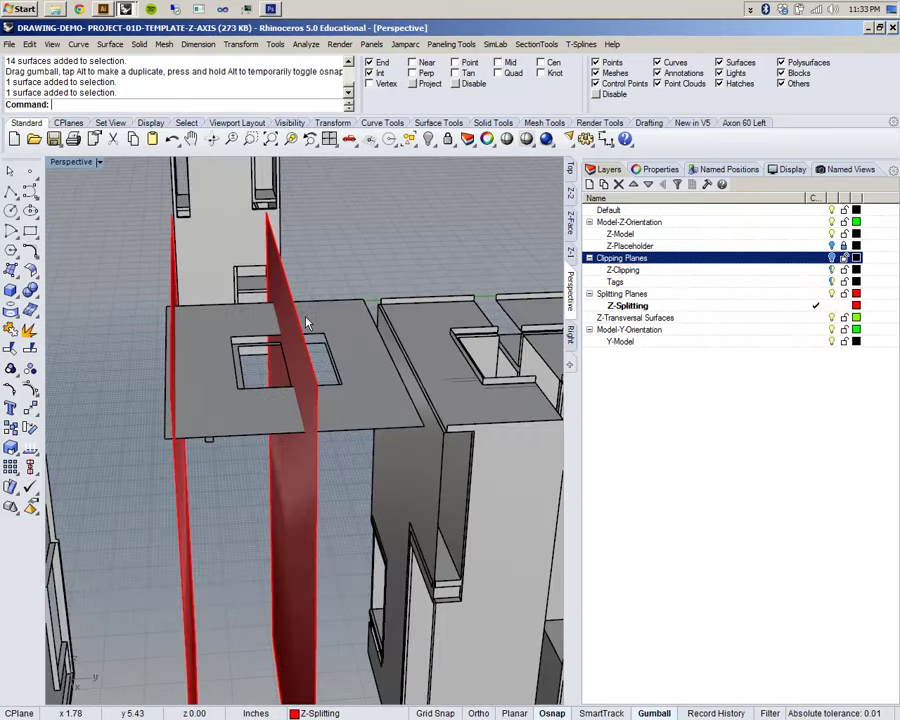
{"action": "right_click_drag", "start_coordinate": [306, 322], "coordinate": [195, 303]}
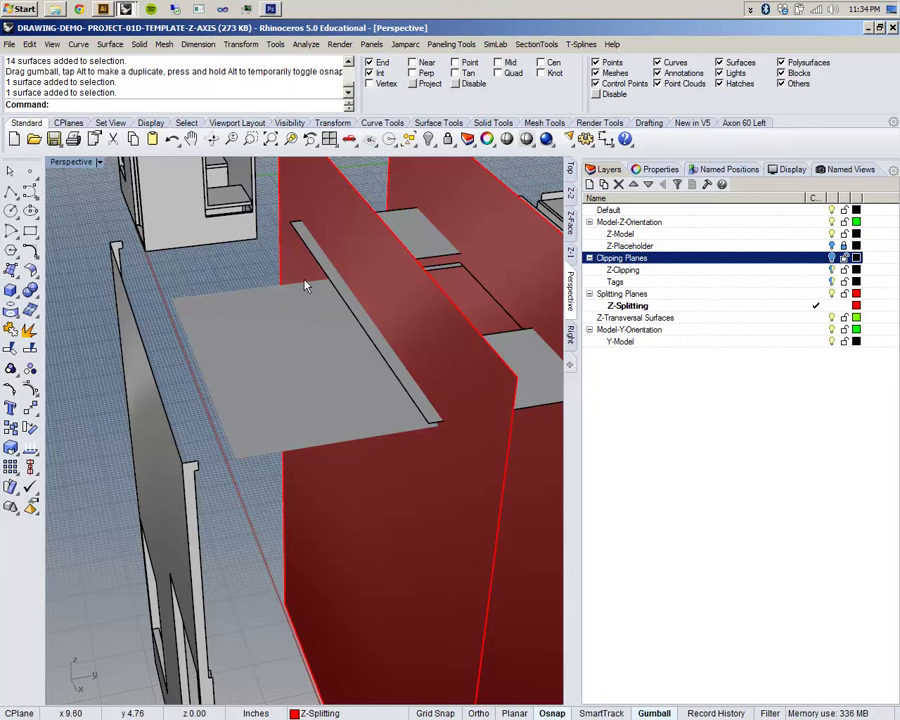
{"action": "right_click_drag", "start_coordinate": [251, 479], "coordinate": [323, 436]}
{"action": "left_click", "coordinate": [370, 416]}
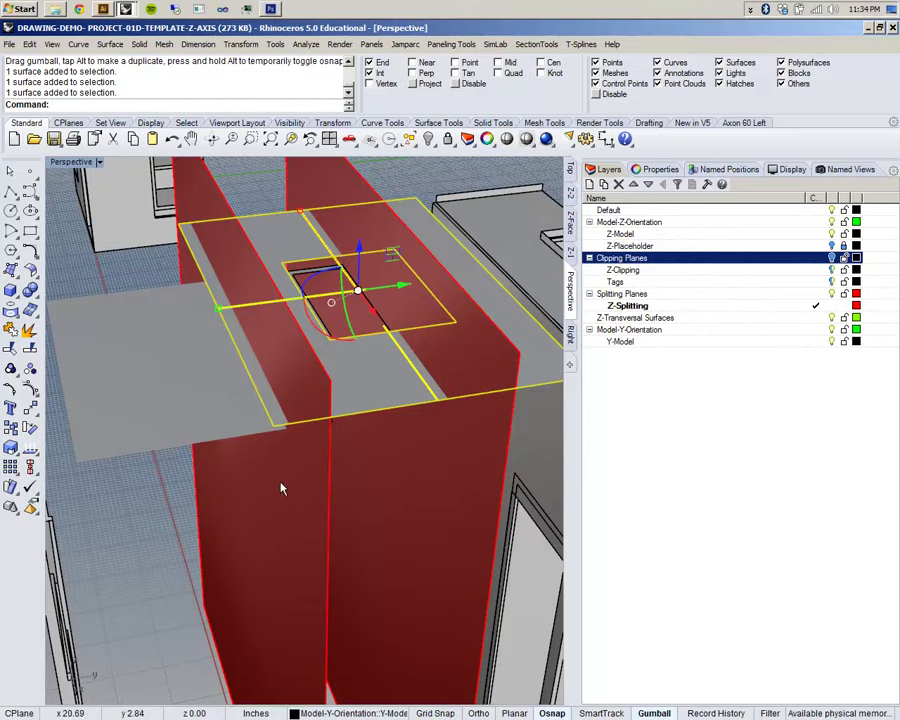
{"action": "scroll", "coordinate": [268, 442], "scroll_direction": "down", "scroll_amount": 4}
{"action": "scroll", "coordinate": [258, 368], "scroll_direction": "up", "scroll_amount": 5}
{"action": "scroll", "coordinate": [258, 368], "scroll_direction": "down", "scroll_amount": 4}
{"action": "scroll", "coordinate": [258, 368], "scroll_direction": "up", "scroll_amount": 4}
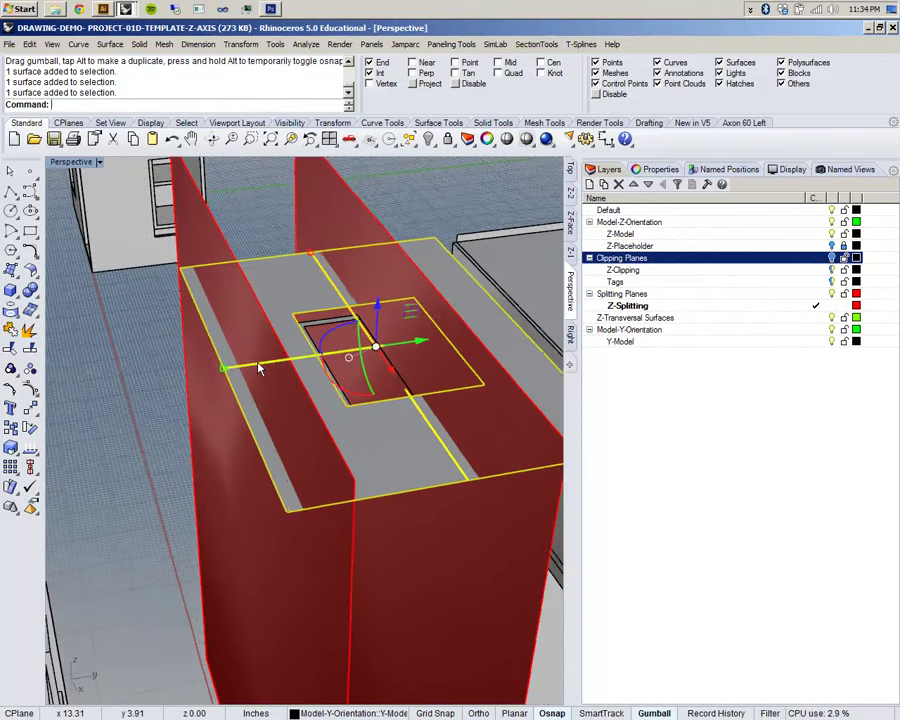
{"action": "scroll", "coordinate": [258, 368], "scroll_direction": "down", "scroll_amount": 6}
{"action": "scroll", "coordinate": [258, 366], "scroll_direction": "up", "scroll_amount": 1}
{"action": "scroll", "coordinate": [258, 366], "scroll_direction": "down", "scroll_amount": 4}
{"action": "scroll", "coordinate": [281, 332], "scroll_direction": "up", "scroll_amount": 4}
{"action": "scroll", "coordinate": [281, 332], "scroll_direction": "down", "scroll_amount": 4}
{"action": "scroll", "coordinate": [281, 332], "scroll_direction": "up", "scroll_amount": 6}
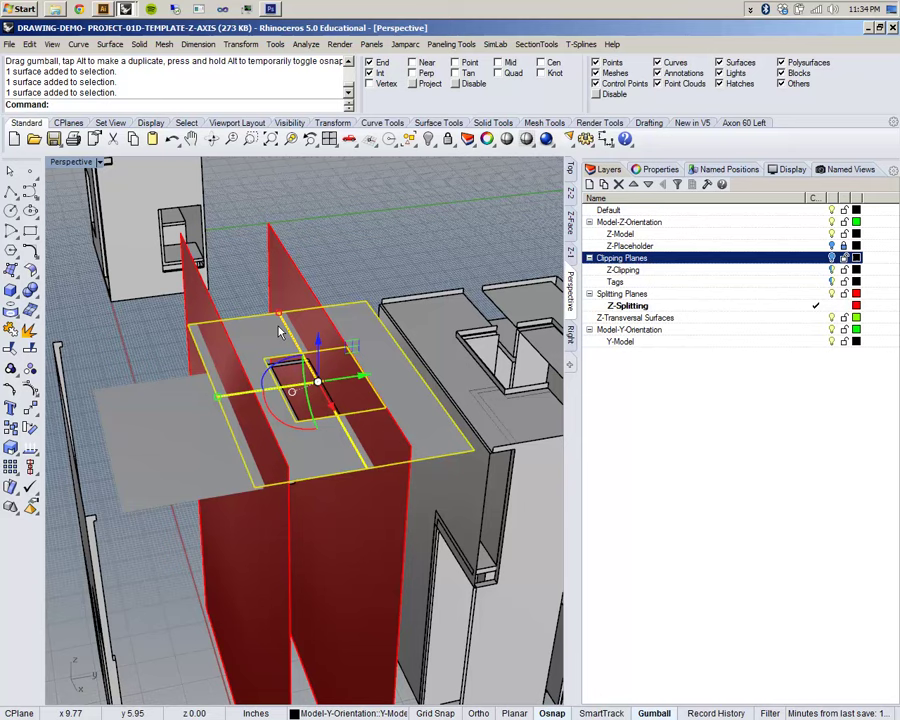
Inspect the selected roof surface in Wireframe display and return the Perspective view to Shaded.
{"action": "left_click", "coordinate": [70, 162]}
{"action": "left_click", "coordinate": [82, 199]}
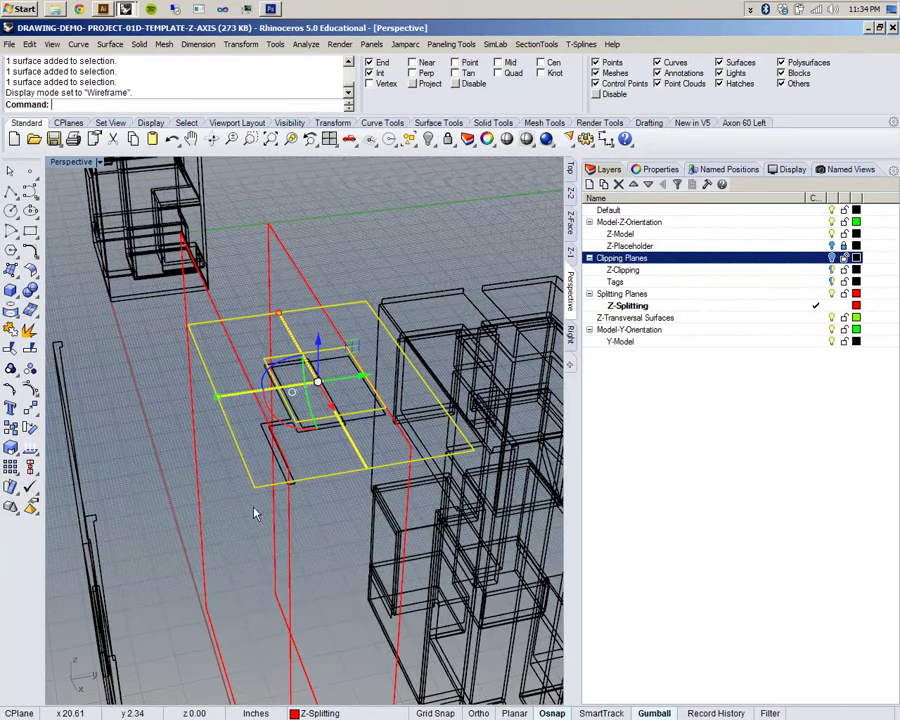
{"action": "left_click", "coordinate": [70, 162]}
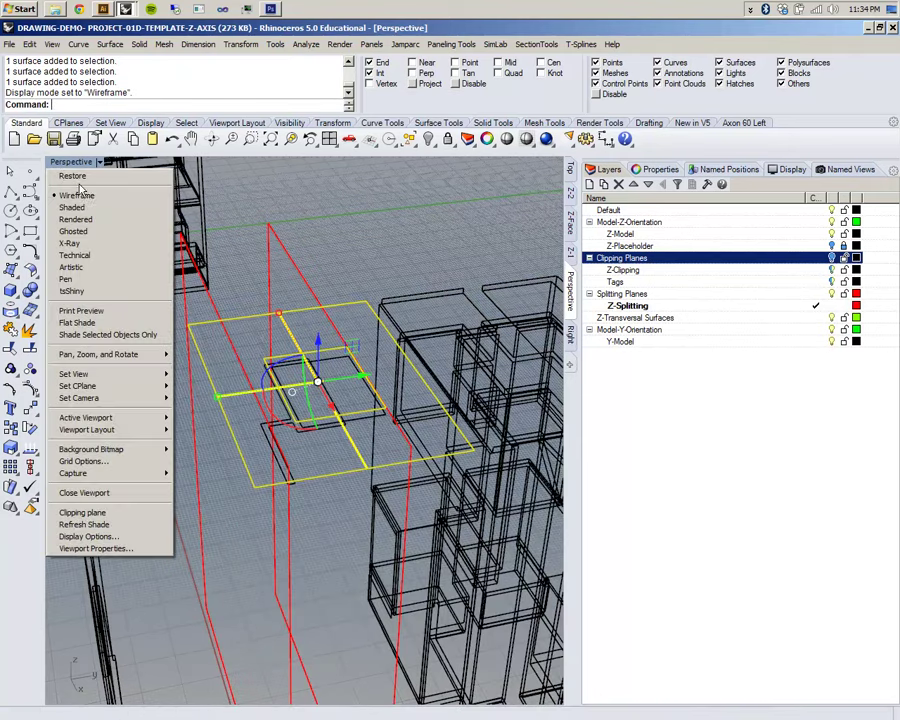
{"action": "left_click", "coordinate": [82, 211]}
{"action": "scroll", "coordinate": [237, 392], "scroll_direction": "down", "scroll_amount": 3}
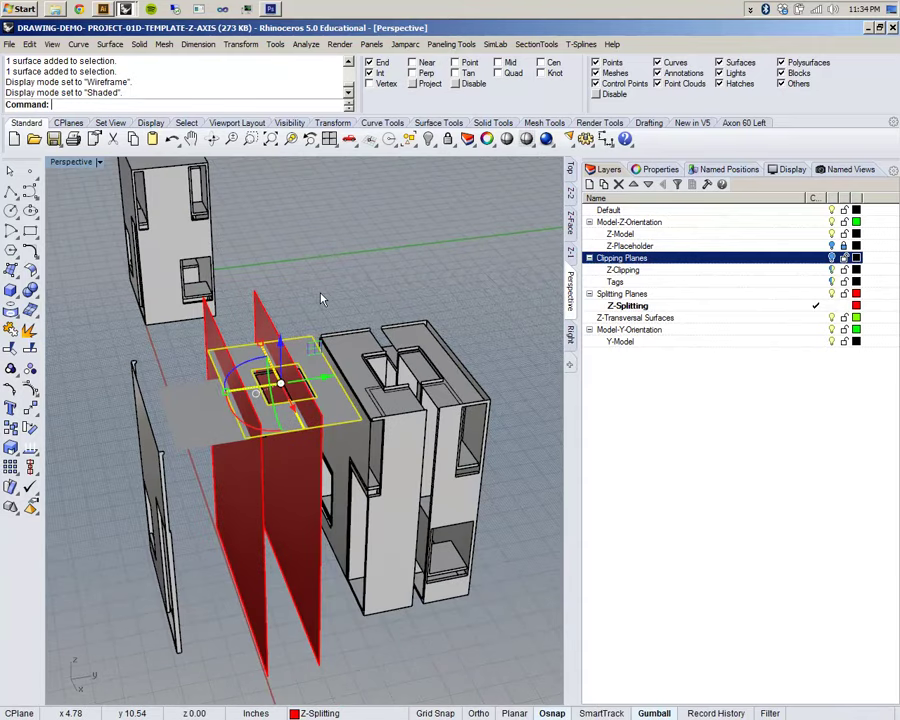
{"action": "scroll", "coordinate": [268, 328], "scroll_direction": "up", "scroll_amount": 4}
{"action": "scroll", "coordinate": [268, 328], "scroll_direction": "down", "scroll_amount": 3}
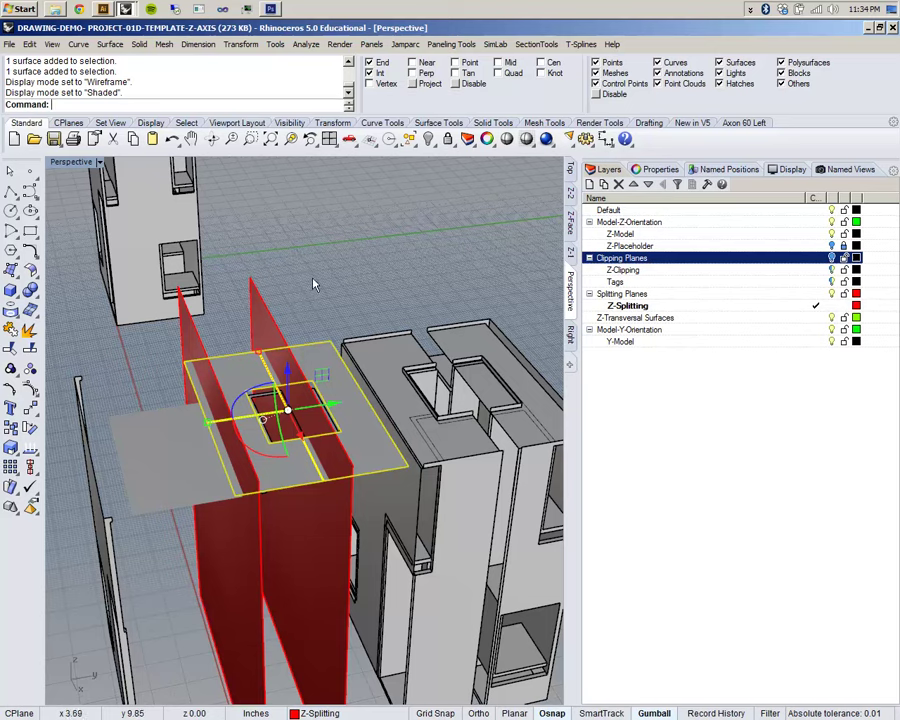
Undo the moves that pulled the split model apart and check the extent of the roof surface with the opening.
{"action": "key", "text": "Escape"}
{"action": "key", "text": "ctrl+z"}
{"action": "key", "text": "ctrl+z"}
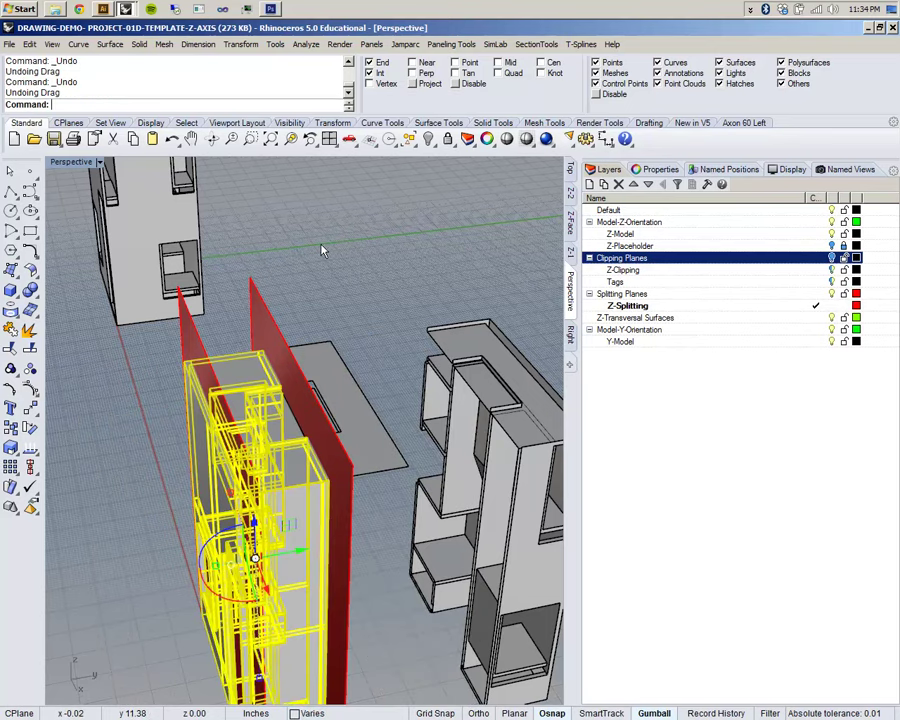
{"action": "key", "text": "Escape"}
{"action": "right_click_drag", "start_coordinate": [323, 319], "coordinate": [325, 270], "text": "shift"}
{"action": "left_click", "coordinate": [316, 333]}
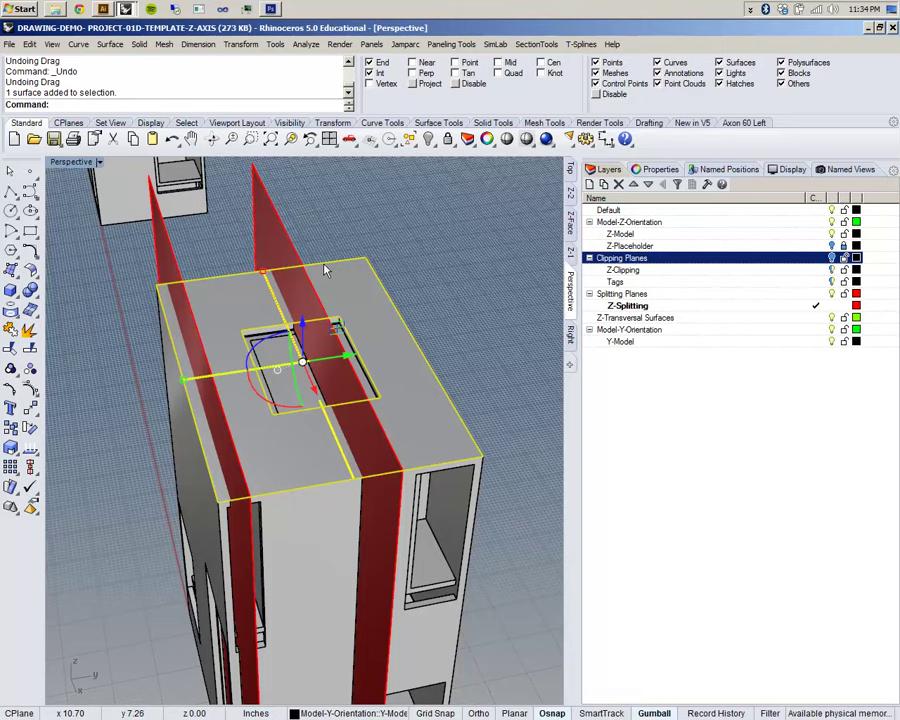
{"action": "right_click_drag", "start_coordinate": [228, 314], "coordinate": [233, 261]}
{"action": "scroll", "coordinate": [249, 288], "scroll_direction": "up", "scroll_amount": 3}
{"action": "key", "text": "Escape"}
Duplicate the outer and opening borders of the roof surface with DupBorder.
{"action": "right_click_drag", "start_coordinate": [209, 301], "coordinate": [253, 282]}
{"action": "type", "text": "DupB"}
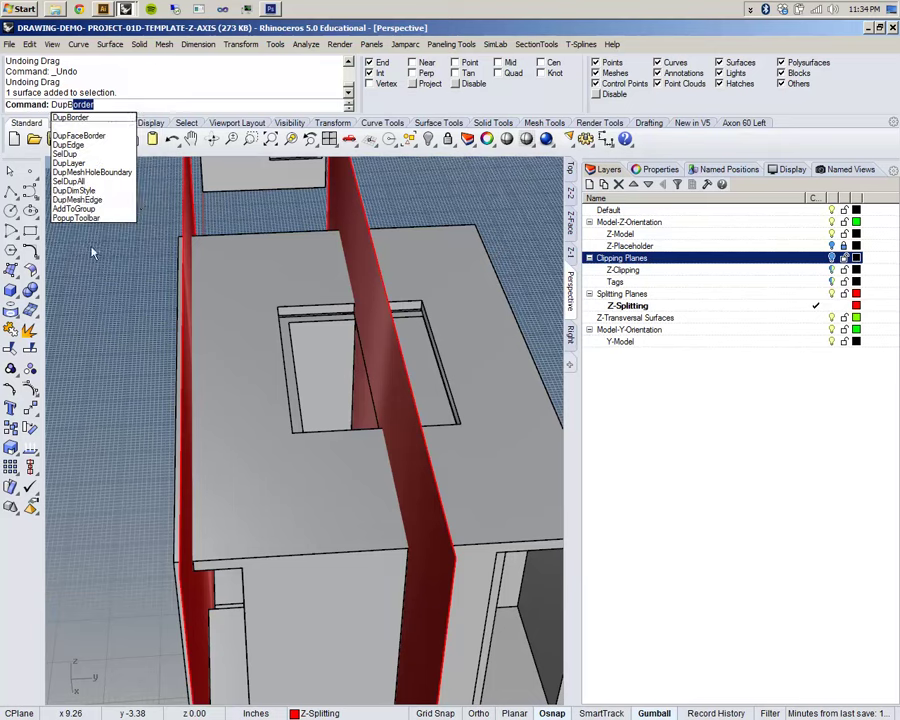
{"action": "key", "text": "Return"}
{"action": "left_click", "coordinate": [231, 260]}
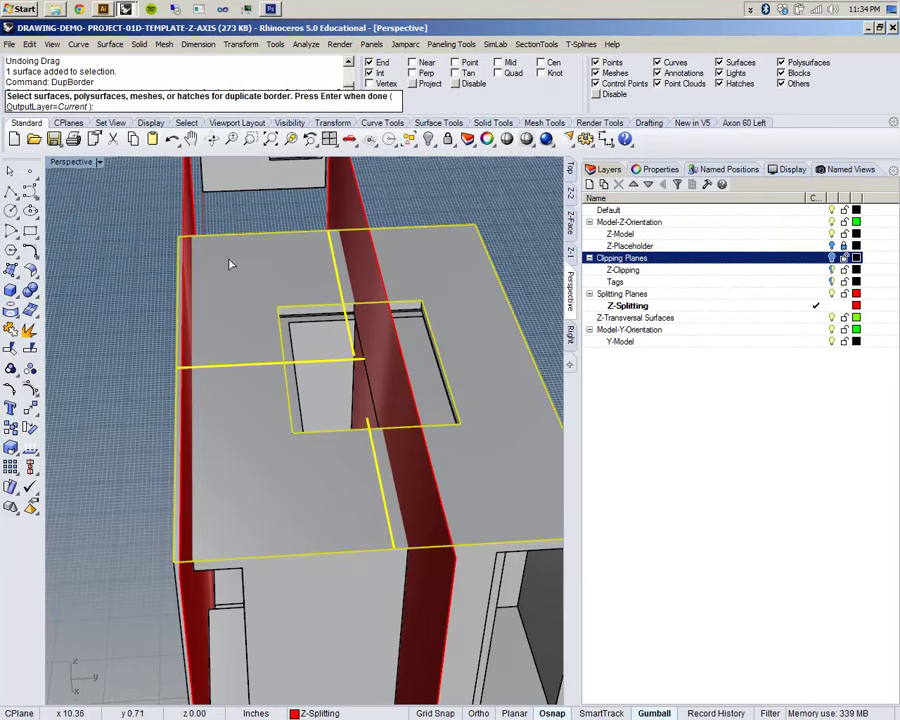
{"action": "right_click_drag", "start_coordinate": [275, 295], "coordinate": [322, 349]}
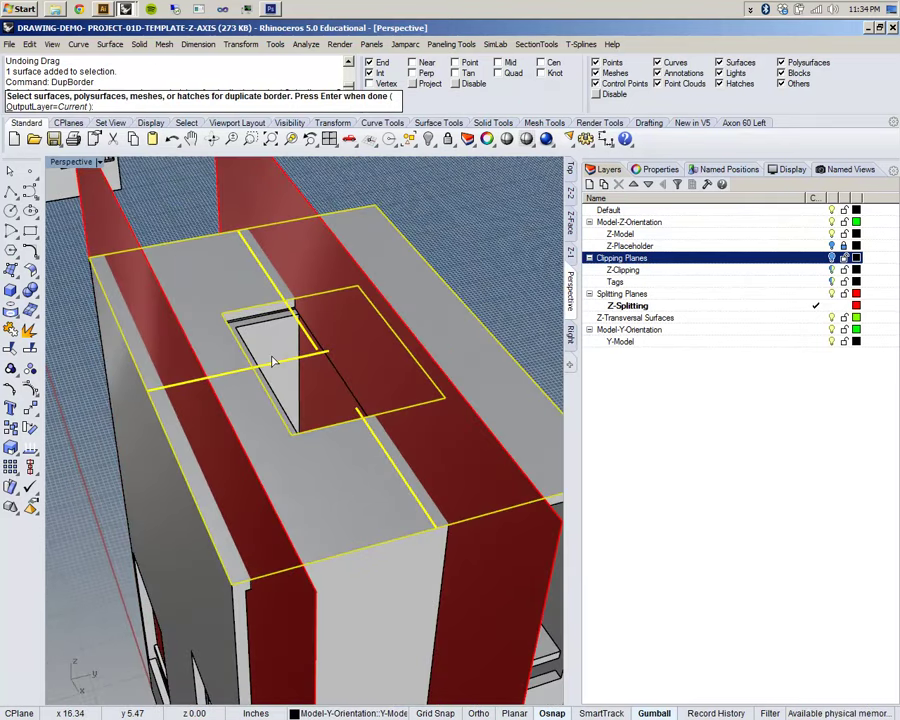
{"action": "key", "text": "Return"}
Draw two polylines where the splitting surface crossing the opening meets the roof, each running from the opening's edge to the outer roof edge.
{"action": "scroll", "coordinate": [225, 352], "scroll_direction": "down", "scroll_amount": 3}
{"action": "left_click", "coordinate": [420, 292]}
{"action": "scroll", "coordinate": [309, 327], "scroll_direction": "up", "scroll_amount": 4}
{"action": "scroll", "coordinate": [309, 326], "scroll_direction": "down", "scroll_amount": 4}
{"action": "right_click_drag", "start_coordinate": [231, 362], "coordinate": [331, 450]}
{"action": "left_click", "coordinate": [10, 231]}
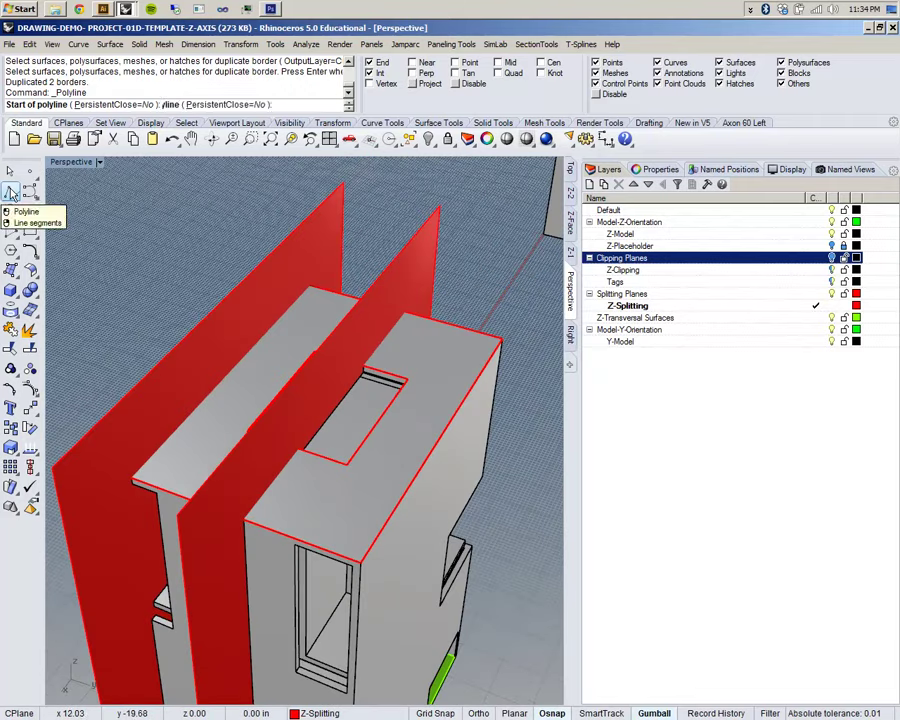
{"action": "left_click", "coordinate": [363, 365]}
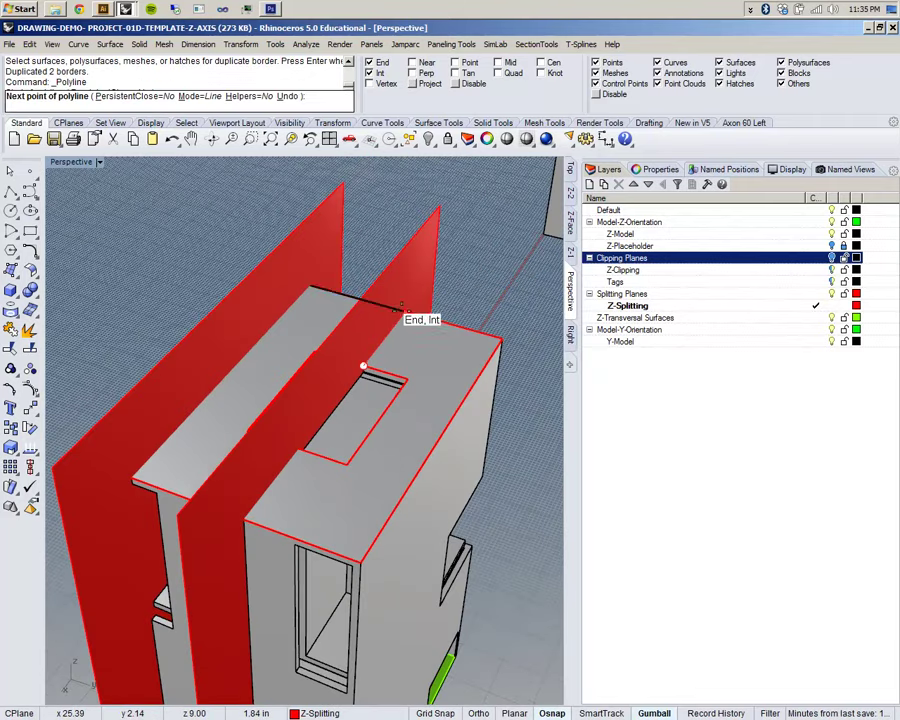
{"action": "left_click", "coordinate": [404, 314]}
{"action": "right_click", "coordinate": [361, 434]}
{"action": "right_click", "coordinate": [315, 458]}
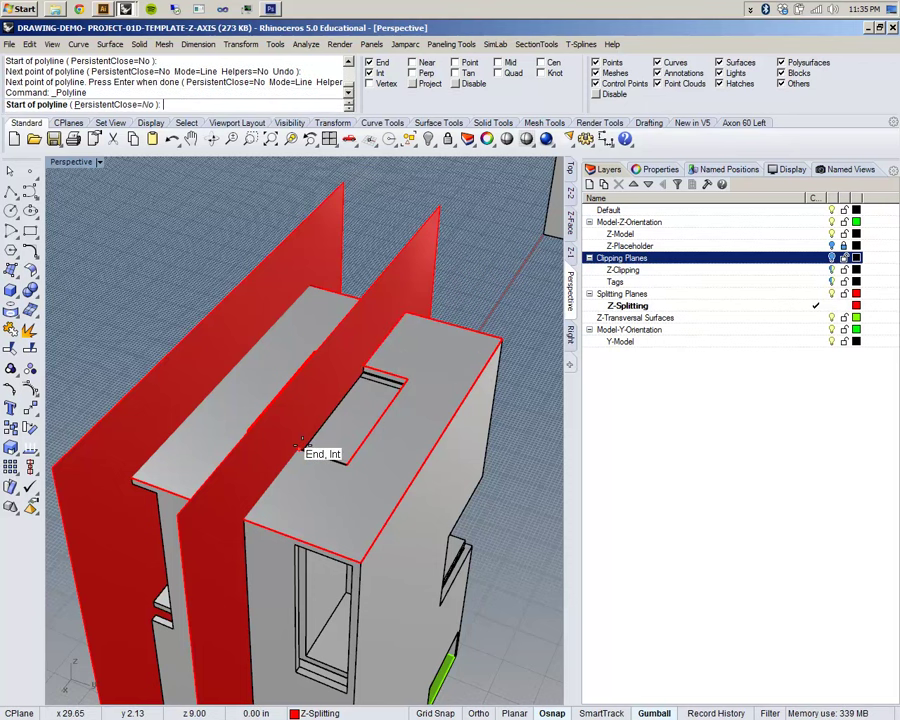
{"action": "left_click", "coordinate": [298, 449]}
{"action": "left_click", "coordinate": [243, 519]}
{"action": "right_click", "coordinate": [243, 458]}
{"action": "right_click_drag", "start_coordinate": [243, 459], "coordinate": [352, 475]}
{"action": "scroll", "coordinate": [300, 468], "scroll_direction": "up", "scroll_amount": 3}
{"action": "right_click_drag", "start_coordinate": [455, 443], "coordinate": [350, 490]}
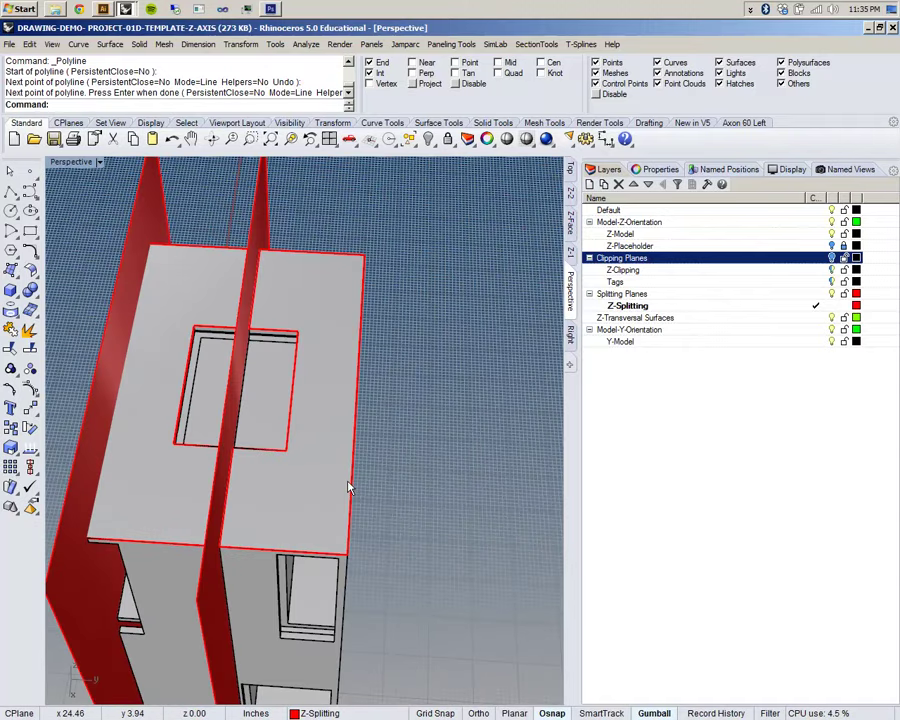
{"action": "type", "text": "Curve"}
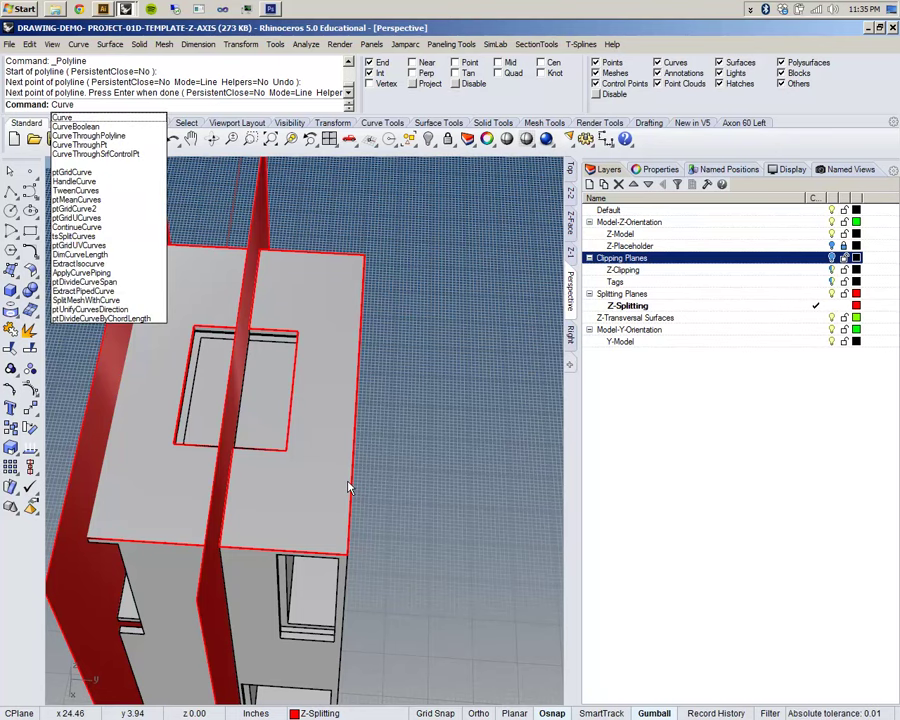
{"action": "type", "text": "Bo"}
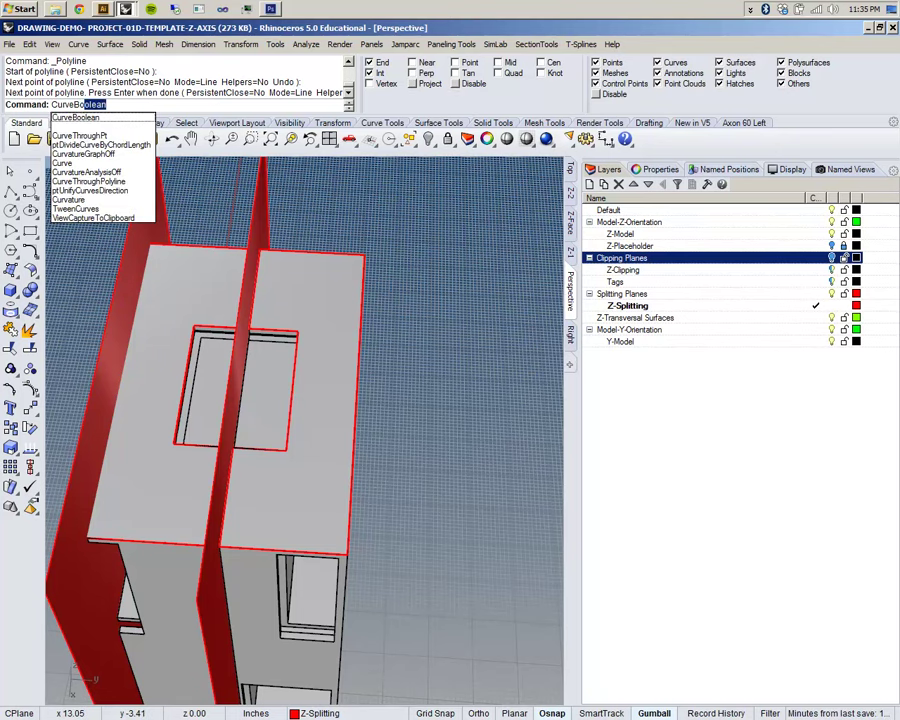
{"action": "key", "text": "Return"}
{"action": "right_click_drag", "start_coordinate": [306, 318], "coordinate": [366, 352]}
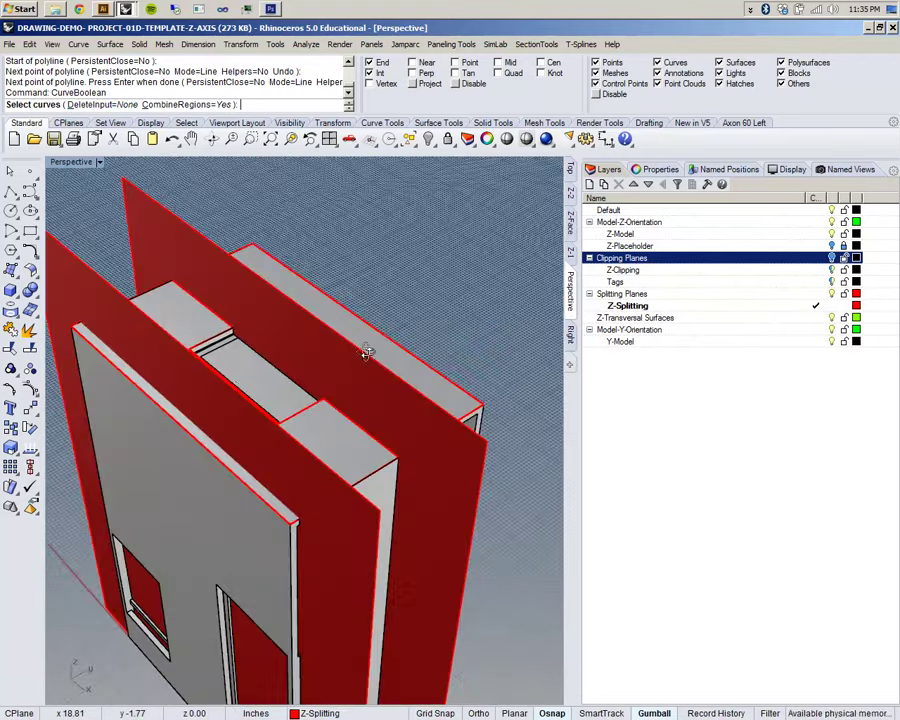
Draw a polyline across the full roof along the splitting surface nearest the front facade.
{"action": "right_click_drag", "start_coordinate": [154, 360], "coordinate": [266, 349]}
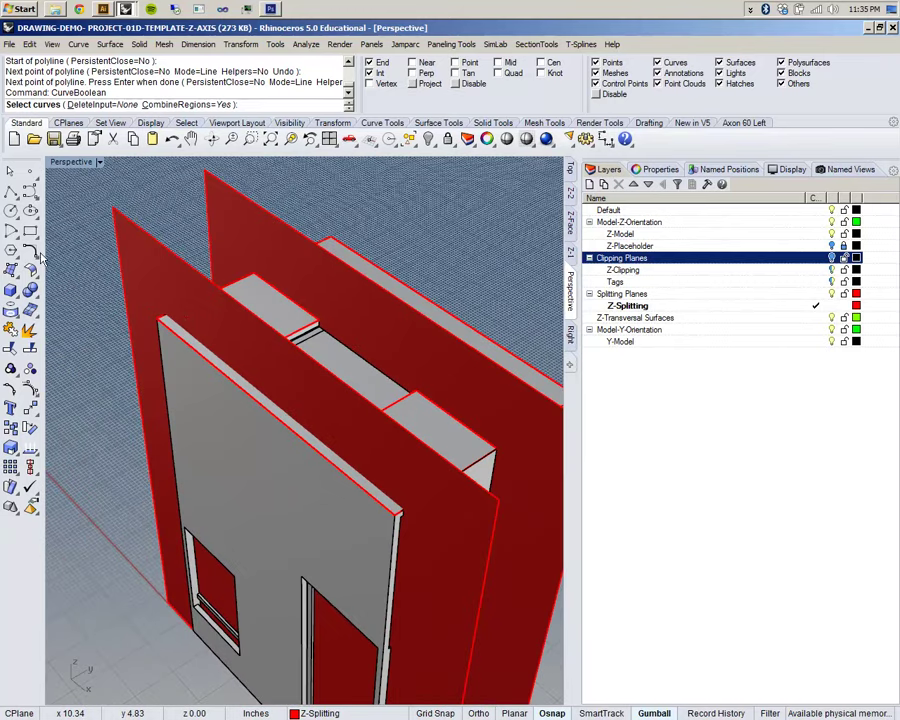
{"action": "left_click", "coordinate": [10, 190]}
{"action": "left_click", "coordinate": [163, 316]}
{"action": "left_click", "coordinate": [402, 510]}
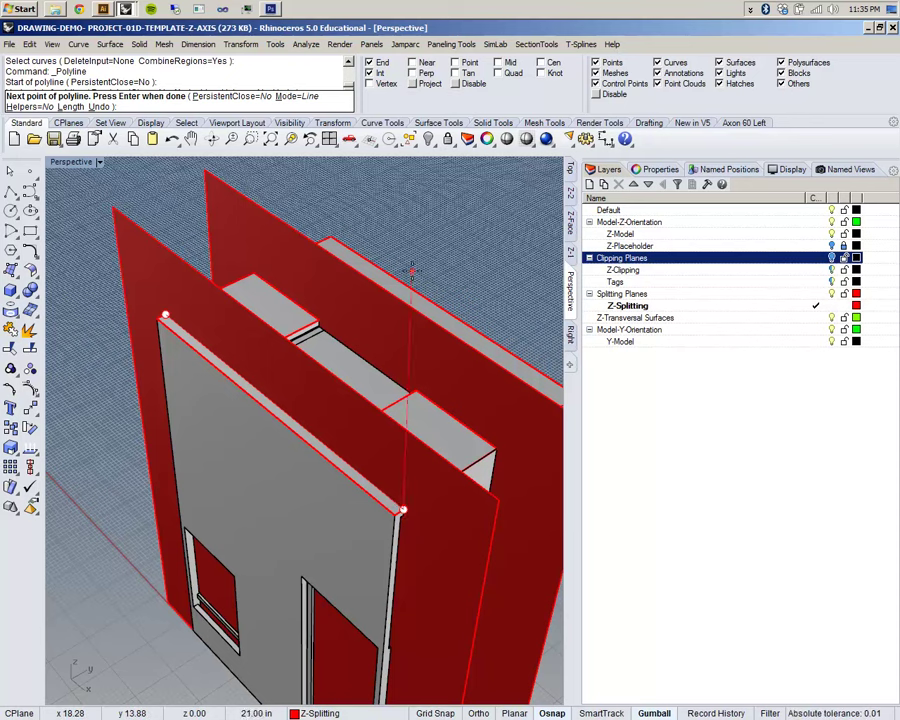
{"action": "key", "text": "Return"}
Hide the two Z-Splitting surfaces to expose the curves on the roof.
{"action": "left_click", "coordinate": [831, 294]}
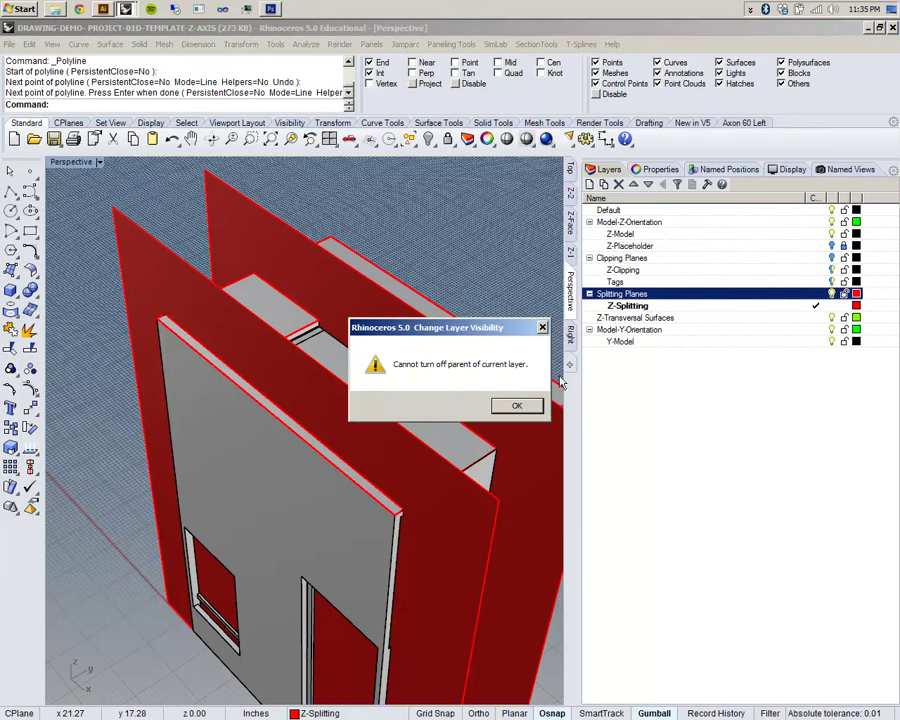
{"action": "left_click", "coordinate": [517, 405]}
{"action": "left_click", "coordinate": [270, 216]}
{"action": "left_click", "coordinate": [169, 258]}
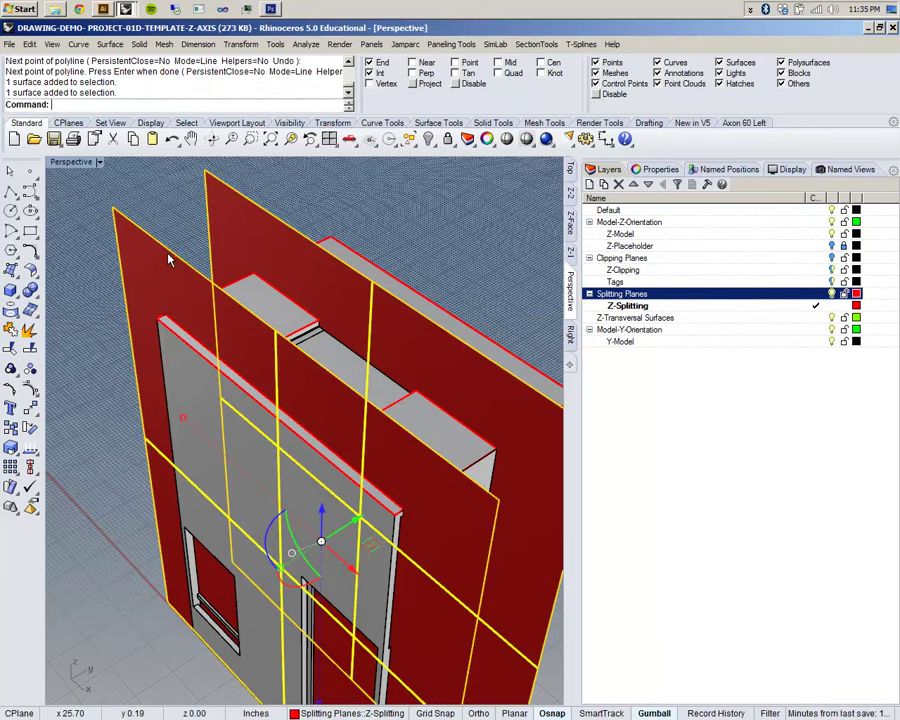
{"action": "key", "text": "ctrl+h"}
Run CurveBoolean on the roof's outer border, the opening border and the three splitting polylines.
{"action": "right_click_drag", "start_coordinate": [282, 266], "coordinate": [377, 425]}
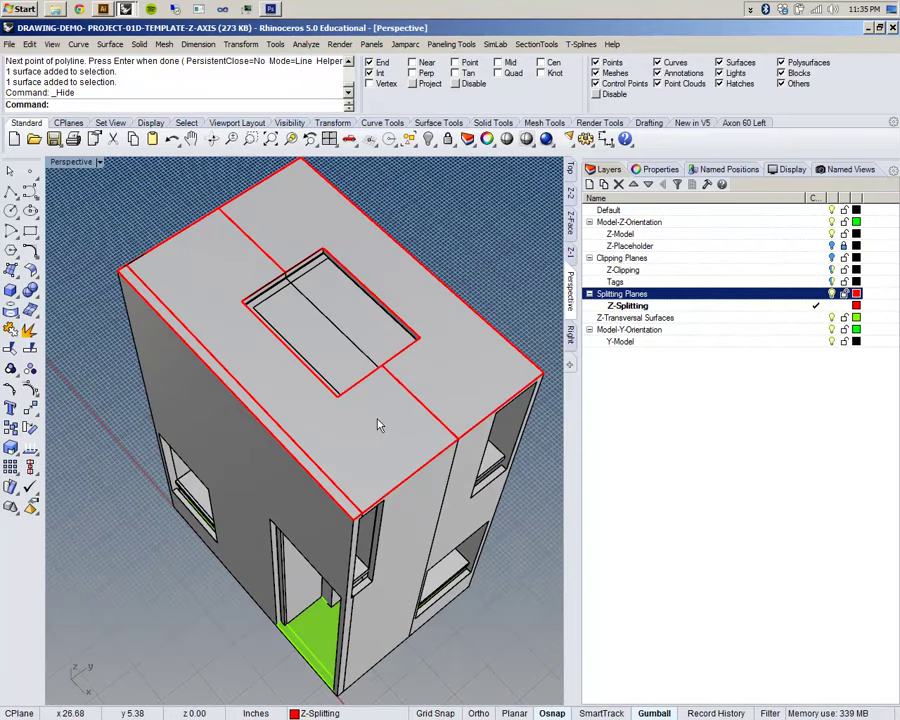
{"action": "right_click", "coordinate": [145, 90]}
{"action": "left_click", "coordinate": [180, 157]}
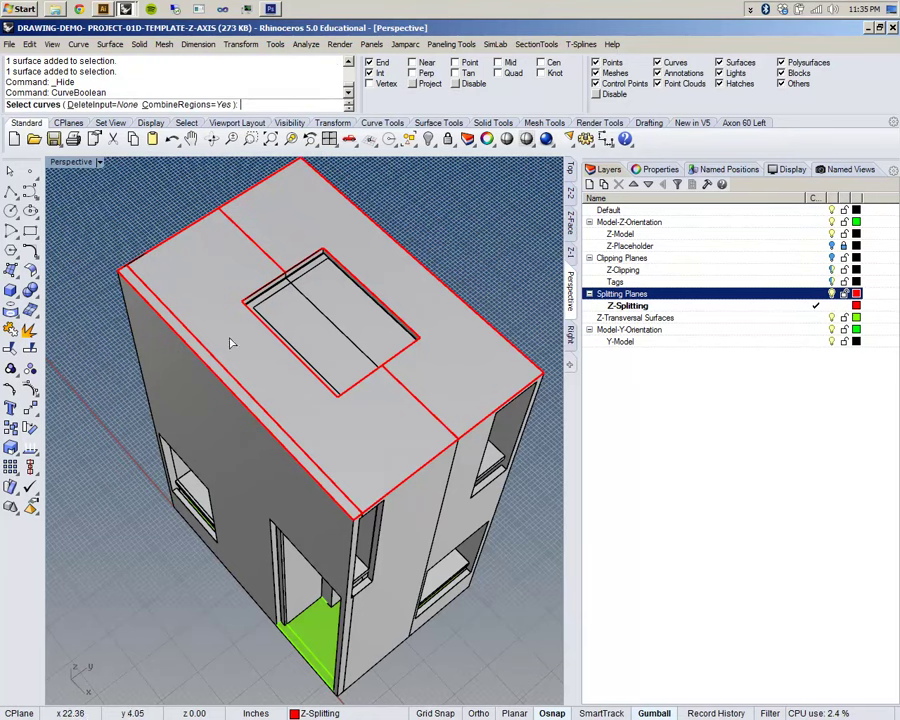
{"action": "left_click", "coordinate": [224, 378]}
{"action": "left_click", "coordinate": [252, 410]}
{"action": "left_click", "coordinate": [268, 413]}
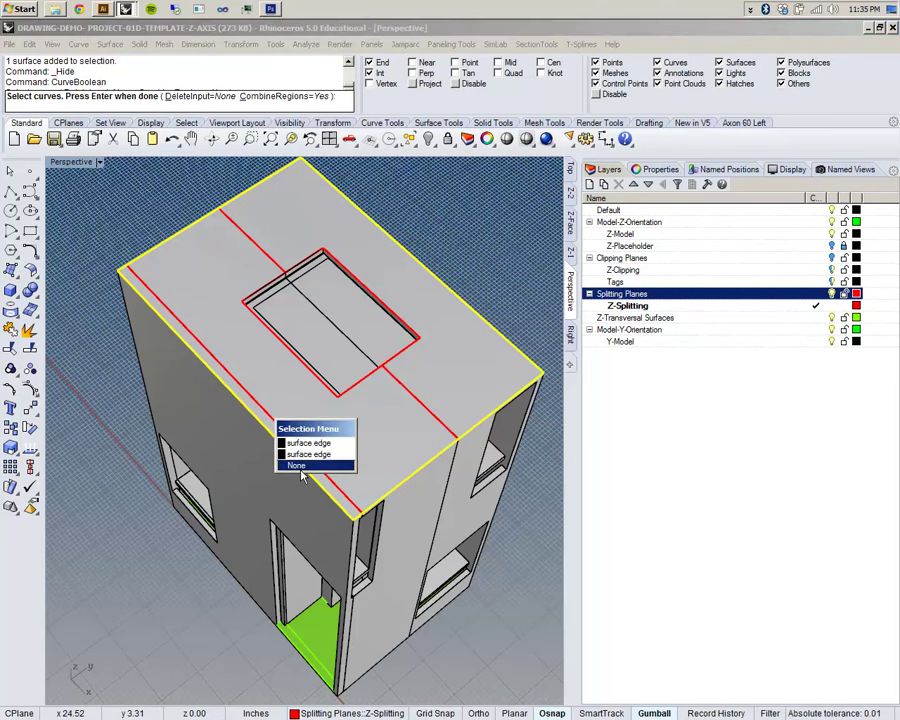
{"action": "left_click", "coordinate": [293, 442]}
{"action": "left_click", "coordinate": [410, 394]}
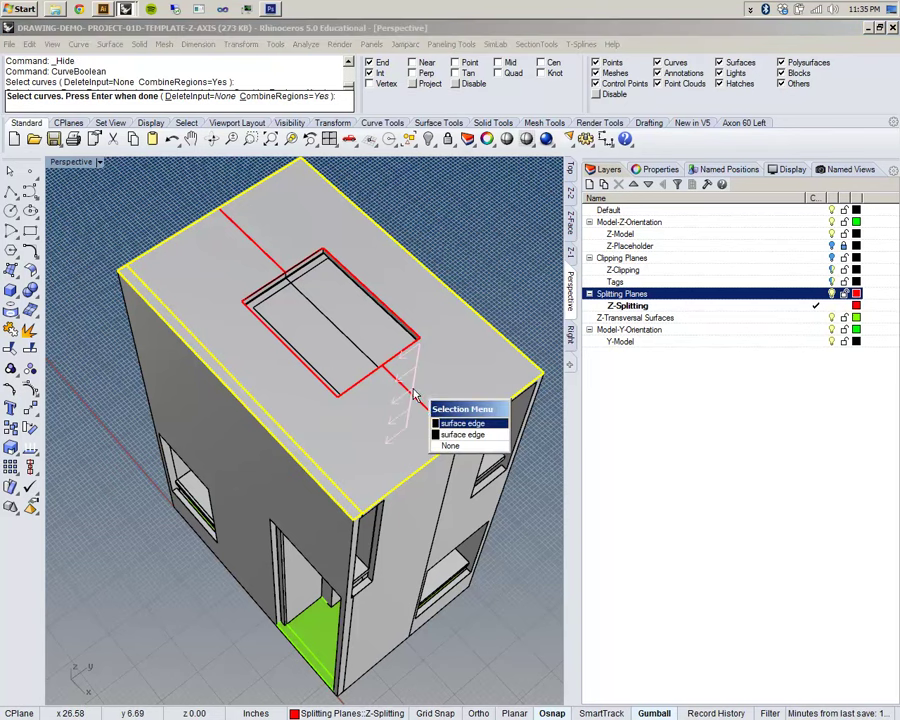
{"action": "left_click", "coordinate": [405, 391]}
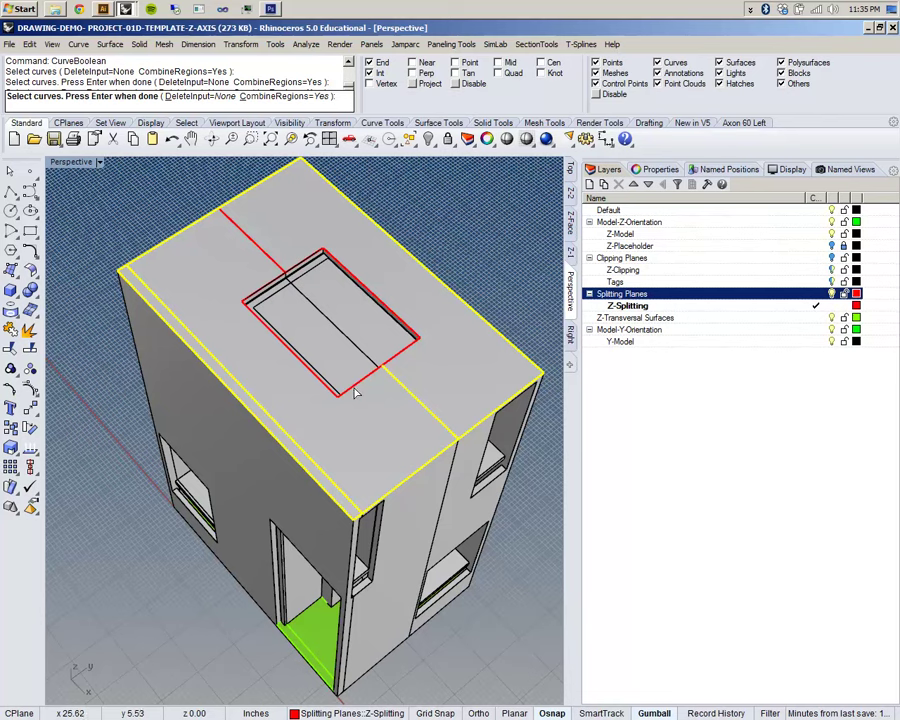
{"action": "left_click", "coordinate": [352, 386]}
{"action": "left_click", "coordinate": [395, 351]}
{"action": "left_click", "coordinate": [247, 242]}
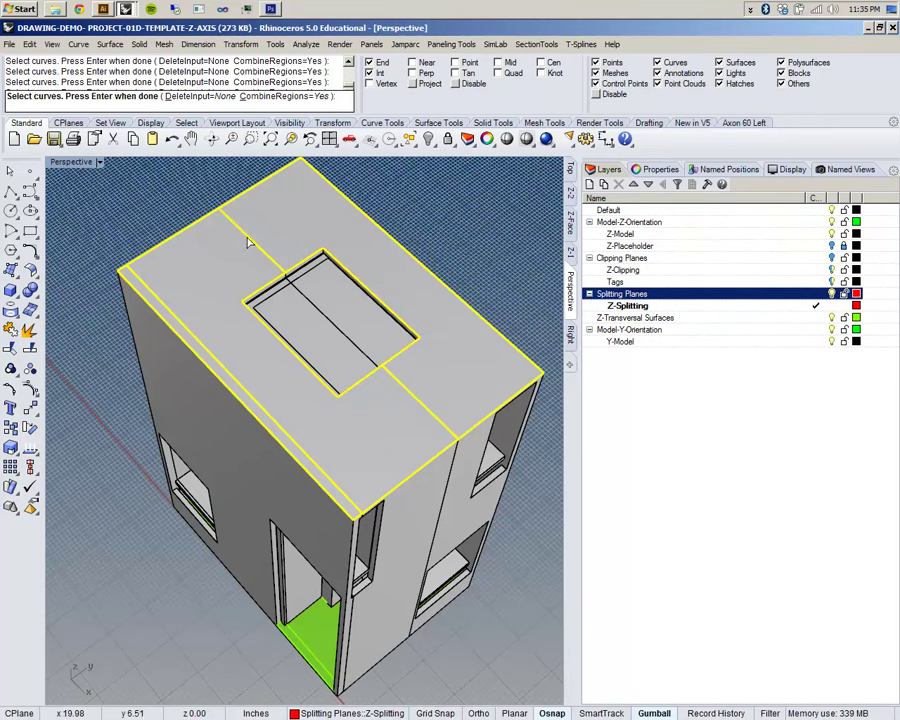
{"action": "right_click_drag", "start_coordinate": [326, 352], "coordinate": [245, 316]}
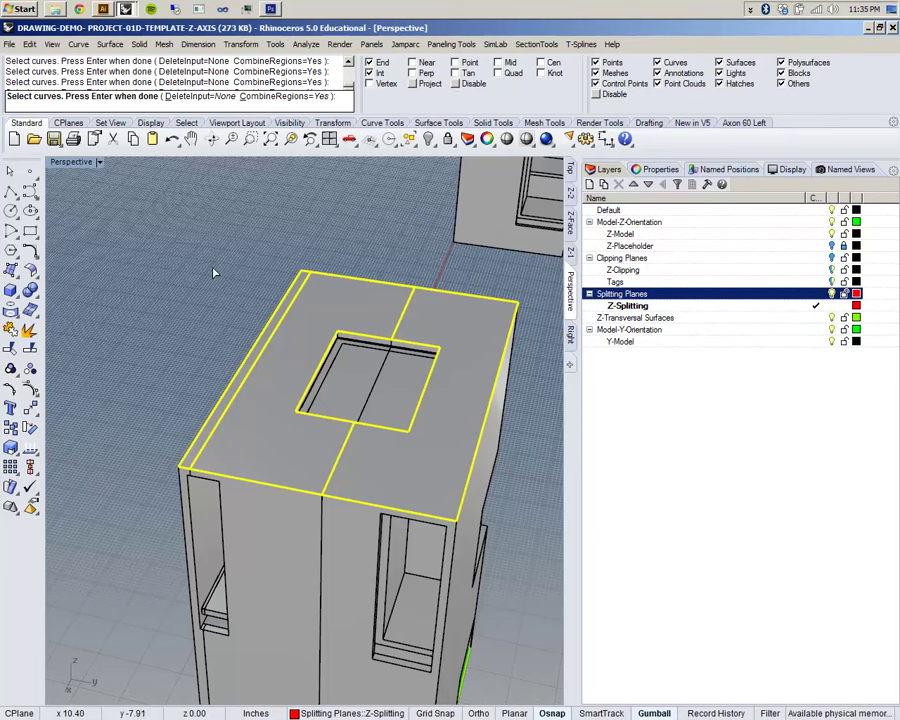
Set DeleteInput to Used and CombineRegions to No, and keep the three roof regions around the opening as separate curves.
{"action": "key", "text": "Return"}
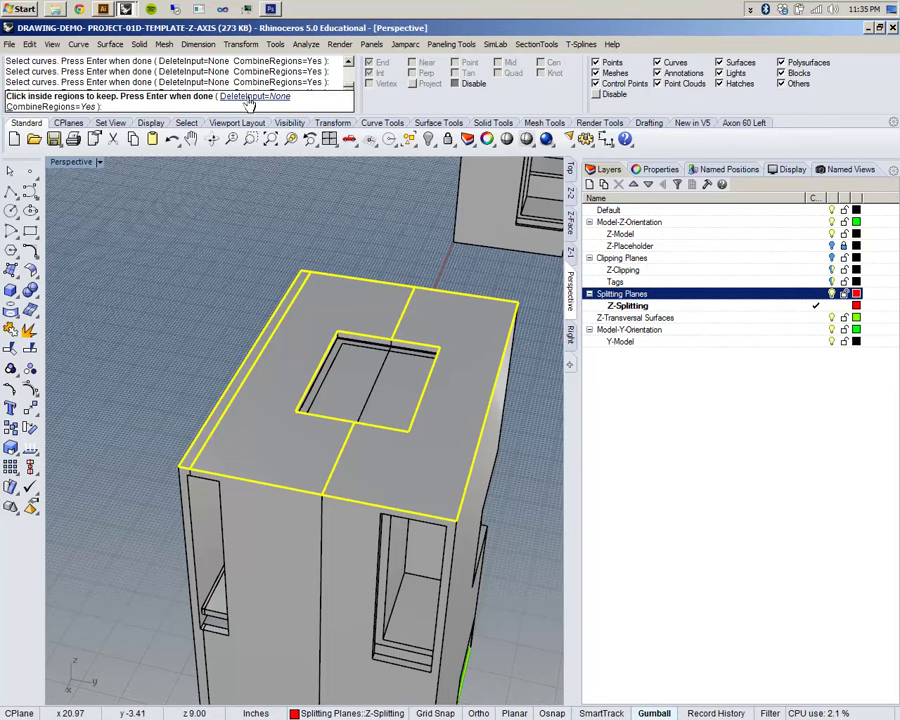
{"action": "left_click", "coordinate": [249, 103]}
{"action": "left_click", "coordinate": [122, 106]}
{"action": "left_click", "coordinate": [55, 105]}
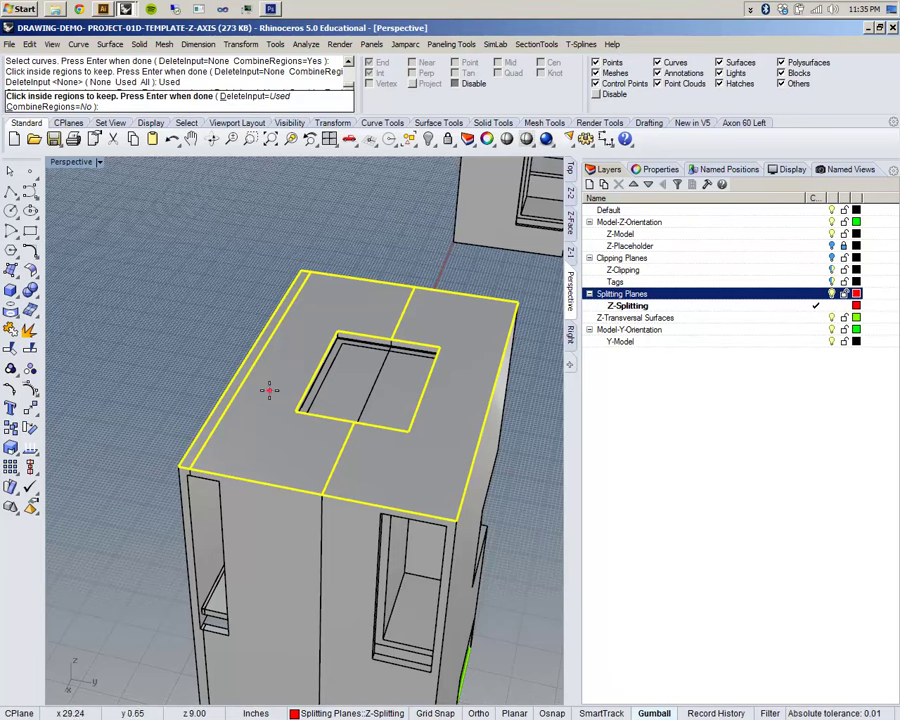
{"action": "right_click_drag", "start_coordinate": [480, 337], "coordinate": [396, 447]}
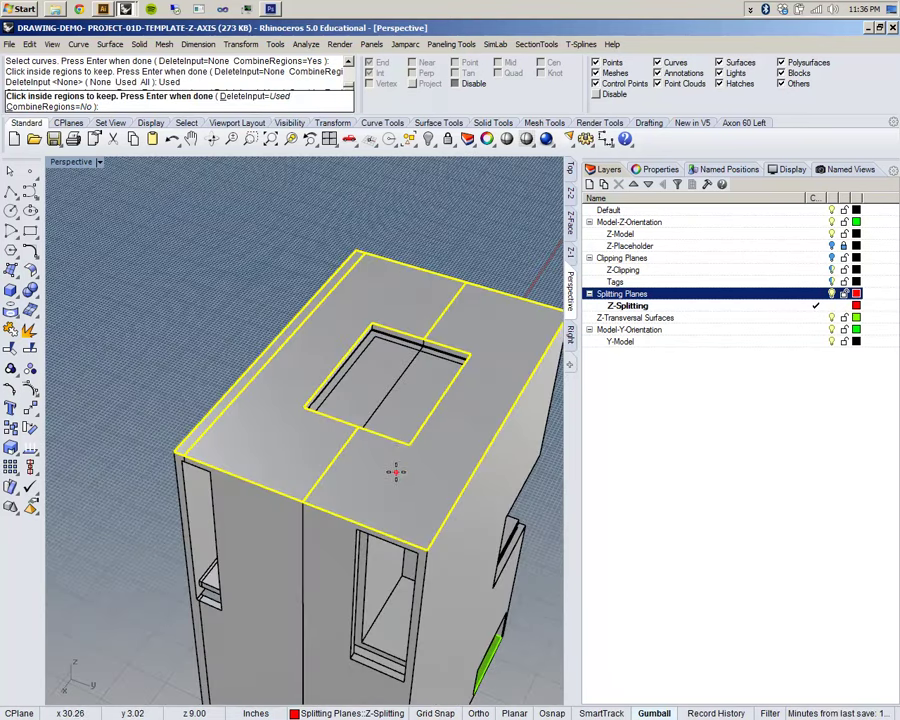
{"action": "left_click", "coordinate": [316, 428]}
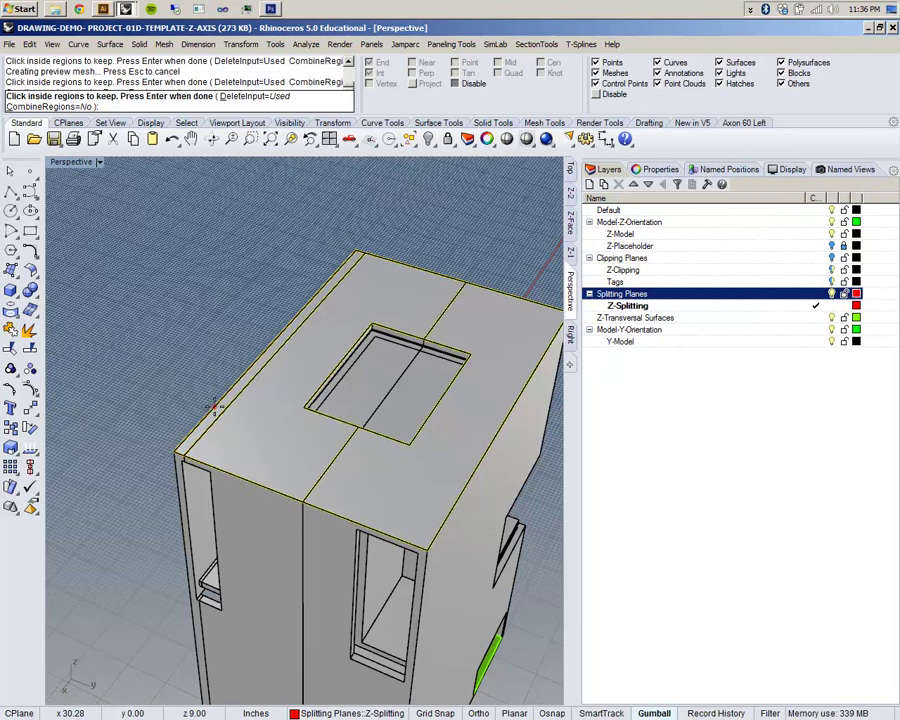
{"action": "key", "text": "Return"}
Delete the original undivided roof surface beneath the region curves.
{"action": "left_click", "coordinate": [219, 310]}
{"action": "right_click_drag", "start_coordinate": [219, 308], "coordinate": [270, 333]}
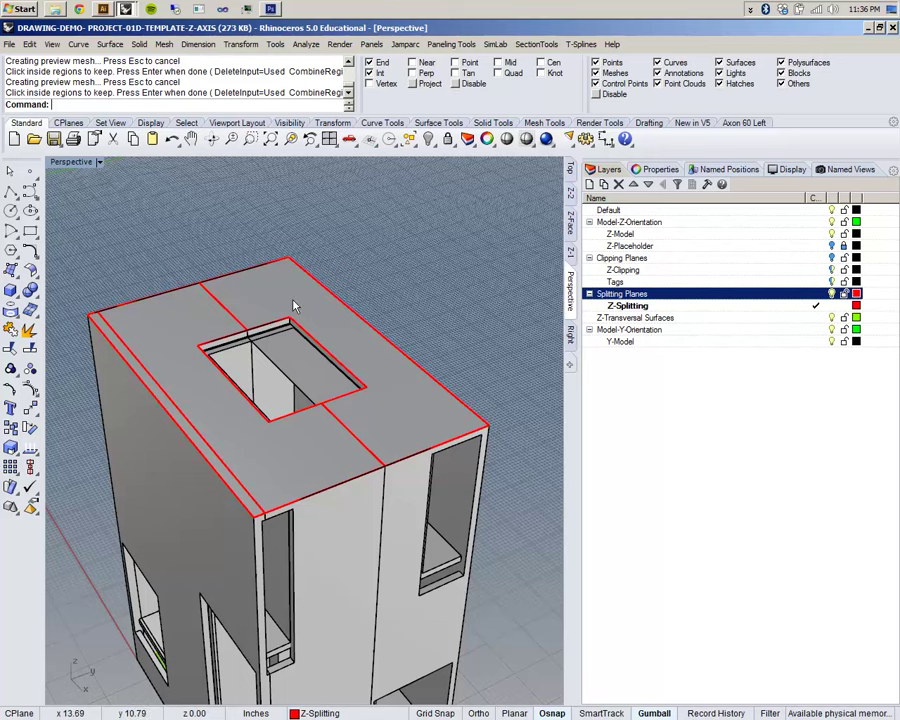
{"action": "left_click", "coordinate": [294, 306]}
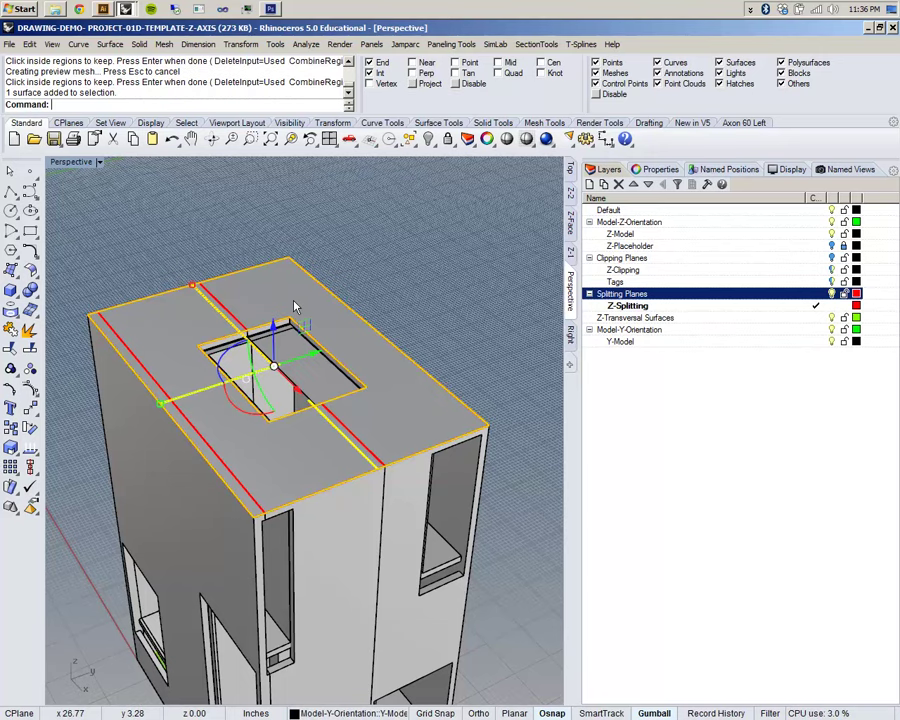
{"action": "key", "text": "Delete"}
Select the three closed roof region curves and fill them with planar surfaces using PlanarSrf.
{"action": "right_click_drag", "start_coordinate": [292, 306], "coordinate": [231, 355]}
{"action": "left_click", "coordinate": [238, 368]}
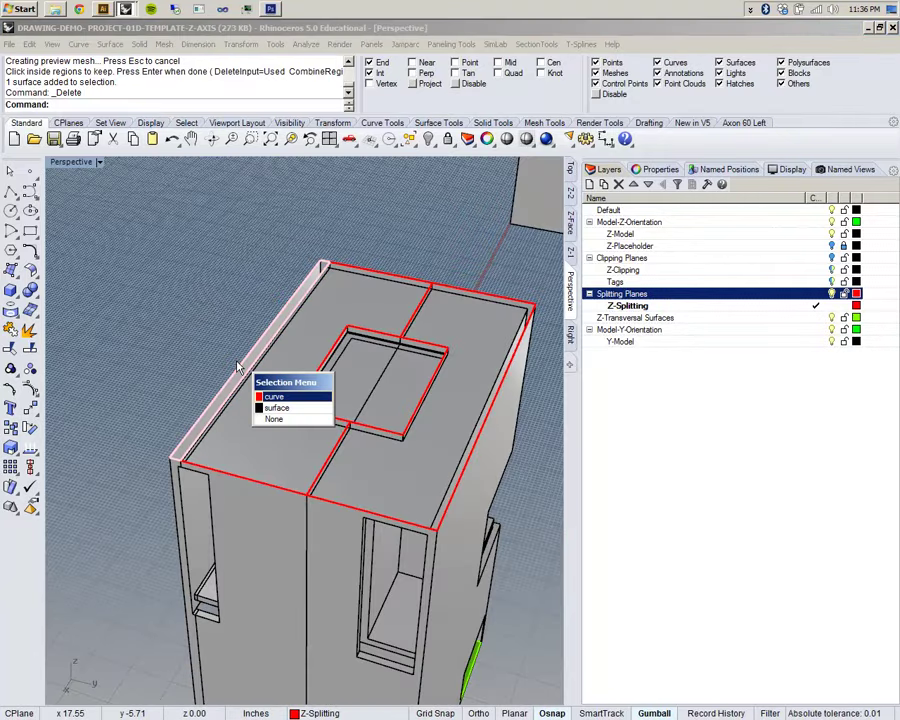
{"action": "left_click", "coordinate": [268, 394]}
{"action": "left_click", "coordinate": [268, 490]}
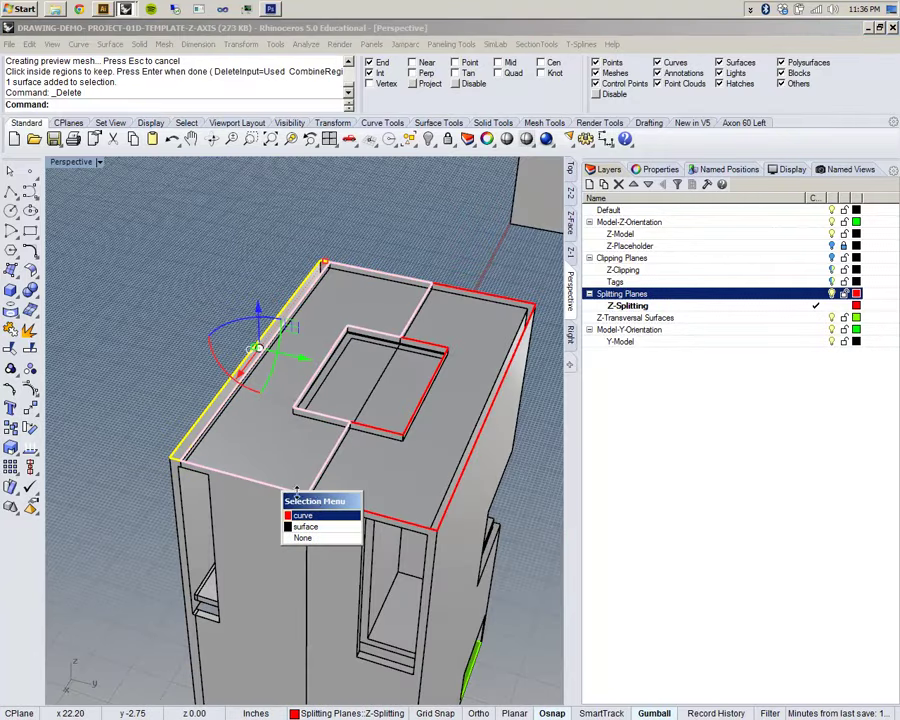
{"action": "left_click", "coordinate": [312, 519]}
{"action": "left_click", "coordinate": [393, 519], "text": "shift"}
{"action": "right_click_drag", "start_coordinate": [302, 340], "coordinate": [397, 337]}
{"action": "type", "text": "Plan"}
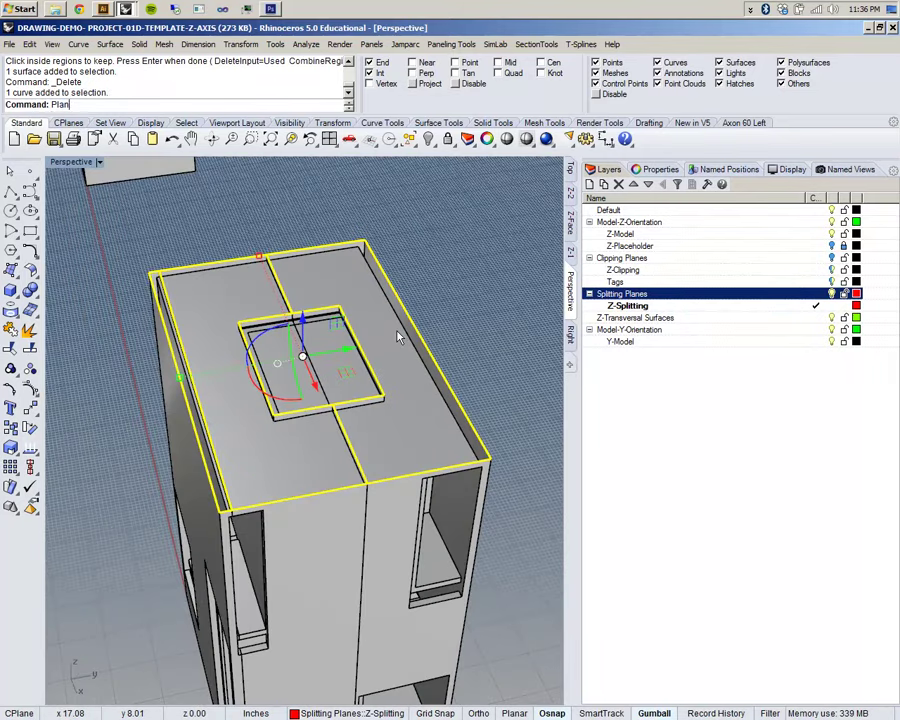
{"action": "type", "text": "ar"}
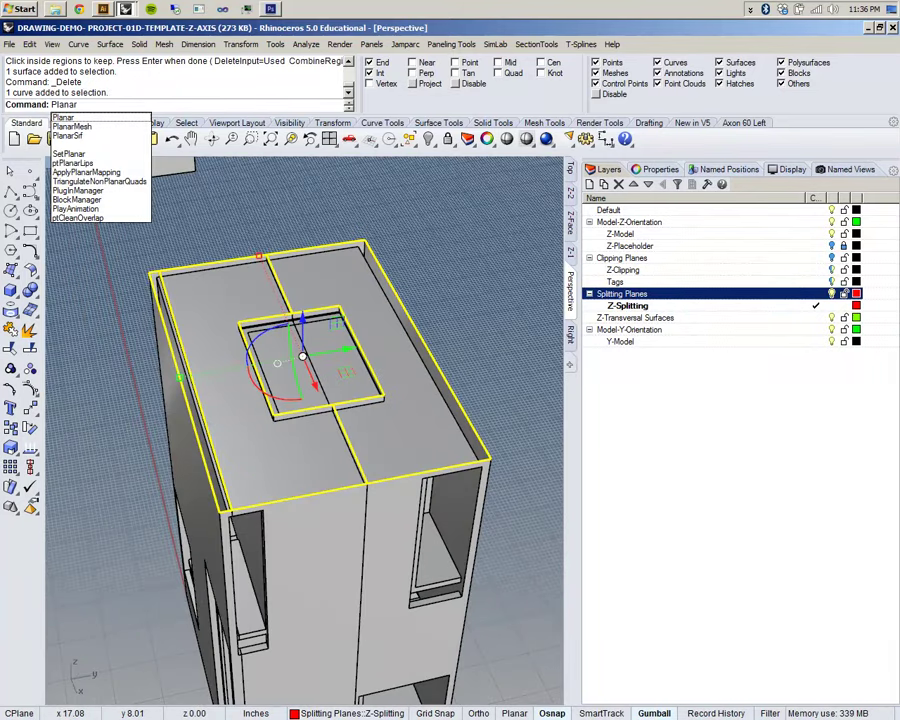
{"action": "left_click", "coordinate": [68, 135]}
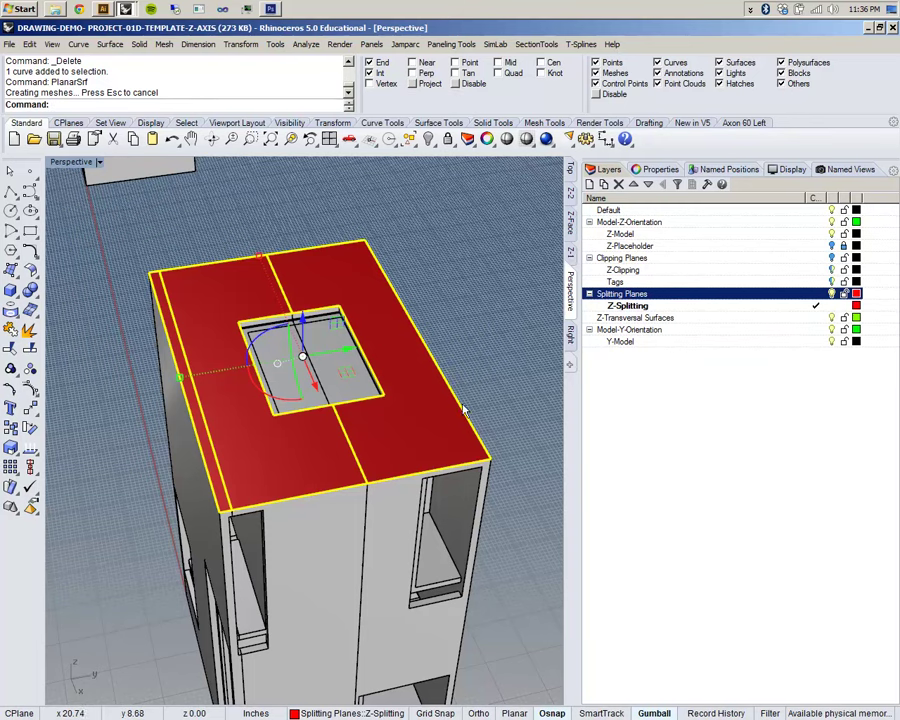
Move the three new roof surfaces to the Y-Model layer and check them by toggling that layer's visibility.
{"action": "left_click", "coordinate": [382, 430]}
{"action": "left_click", "coordinate": [247, 460], "text": "shift"}
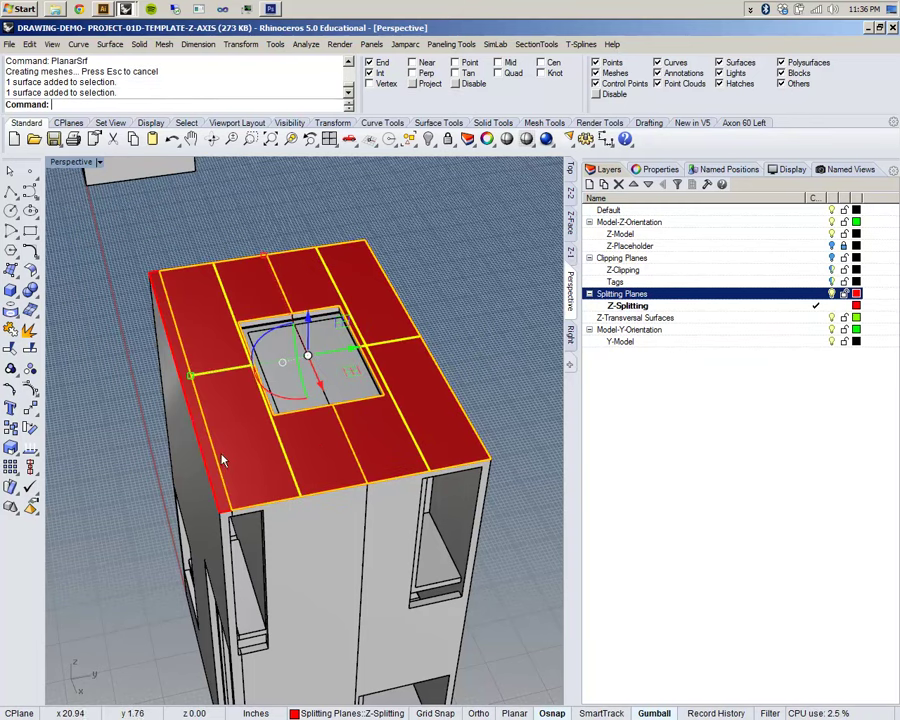
{"action": "left_click", "coordinate": [213, 462]}
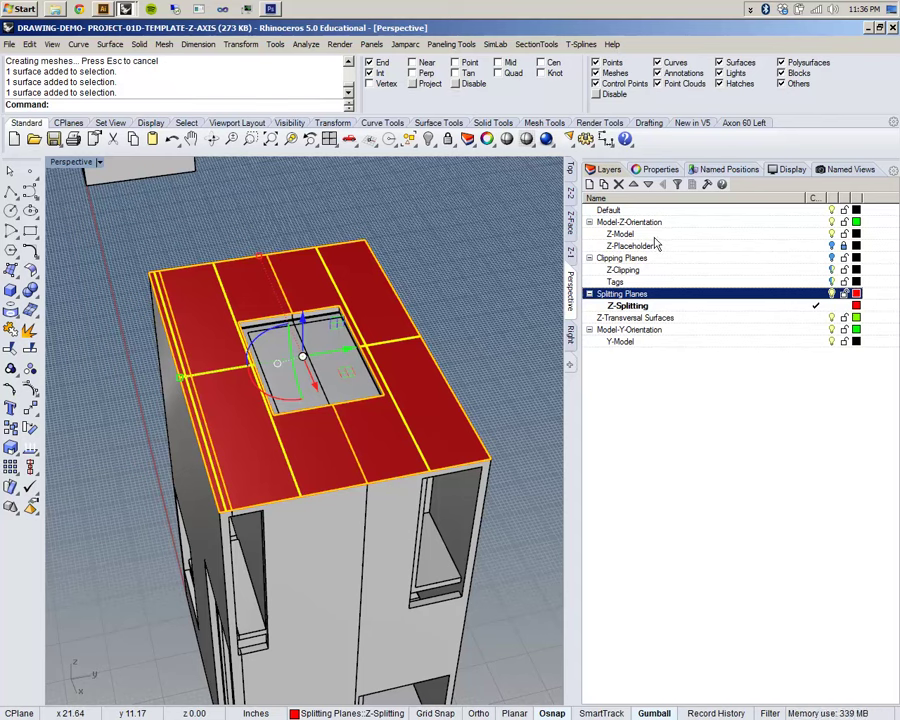
{"action": "right_click", "coordinate": [659, 341]}
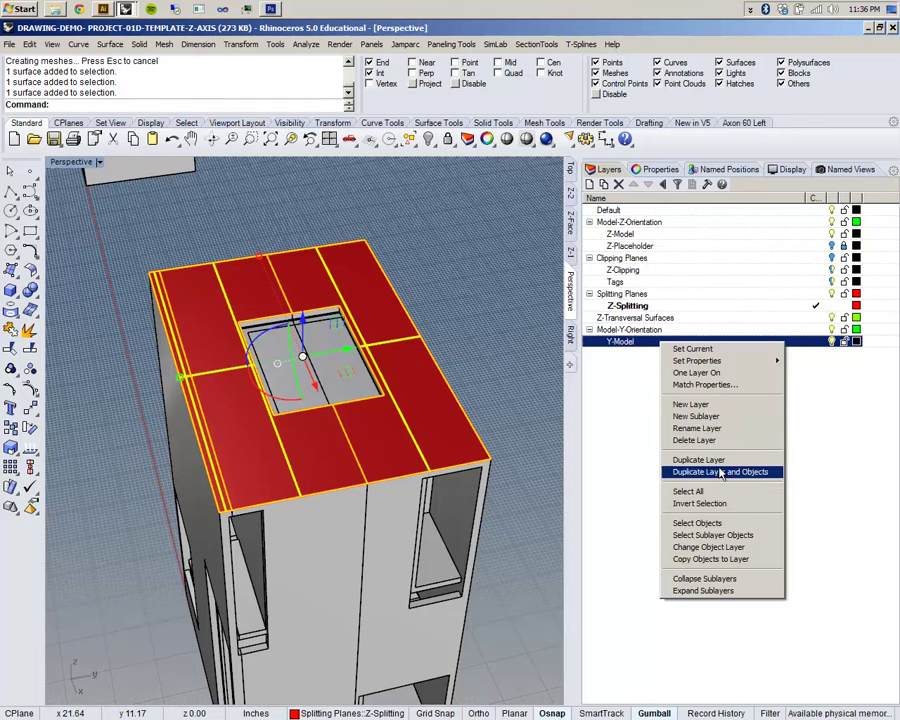
{"action": "left_click", "coordinate": [733, 549]}
{"action": "left_click", "coordinate": [832, 342]}
{"action": "left_click", "coordinate": [832, 342]}
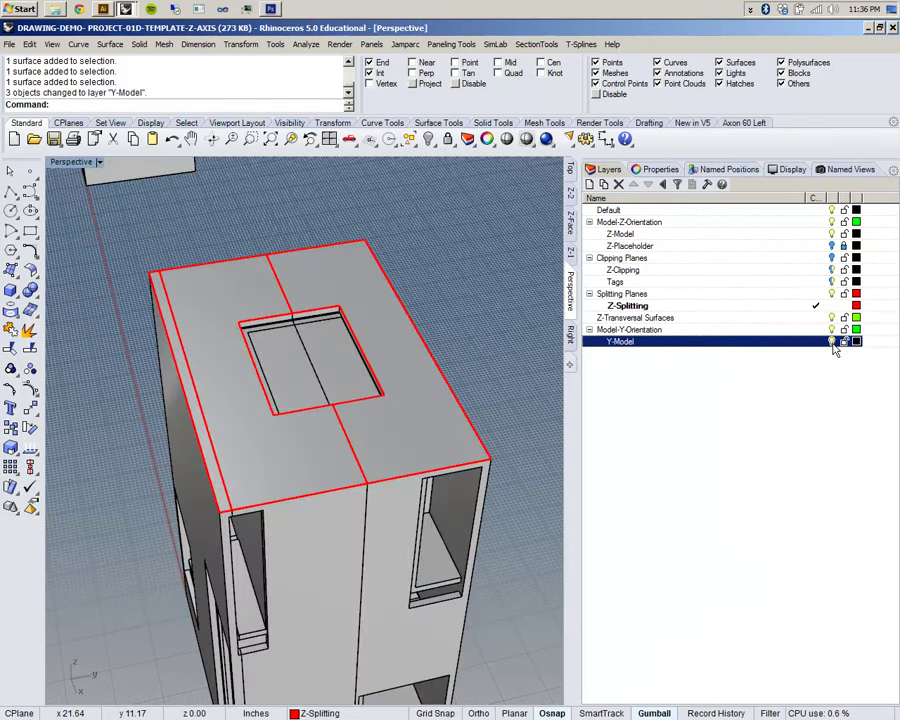
Select all curves with SelCrv and hide them.
{"action": "type", "text": "SelCrv"}
{"action": "key", "text": "Return"}
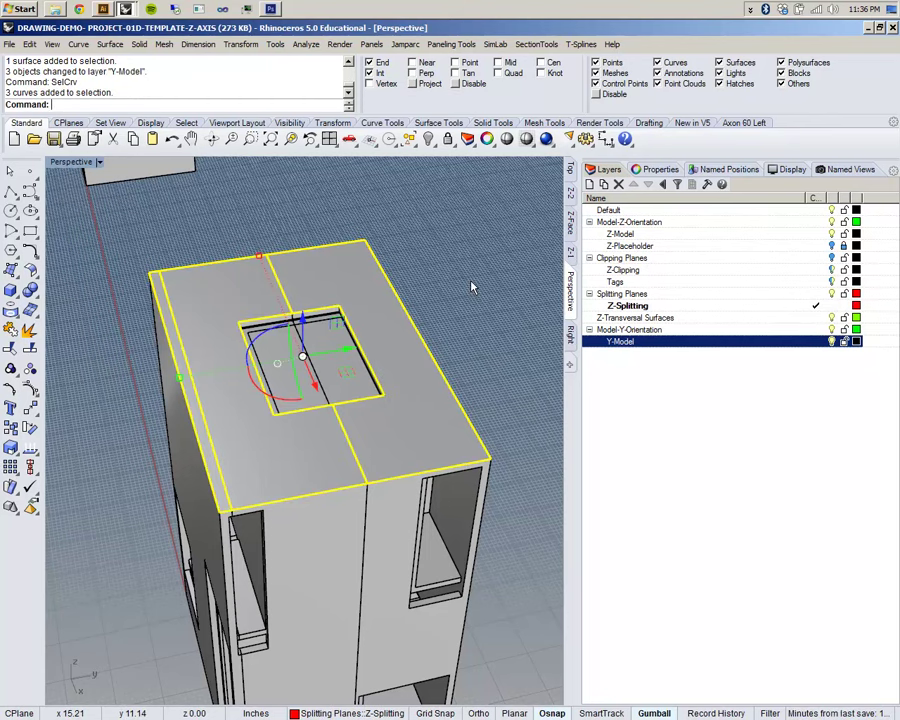
{"action": "key", "text": "ctrl+h"}
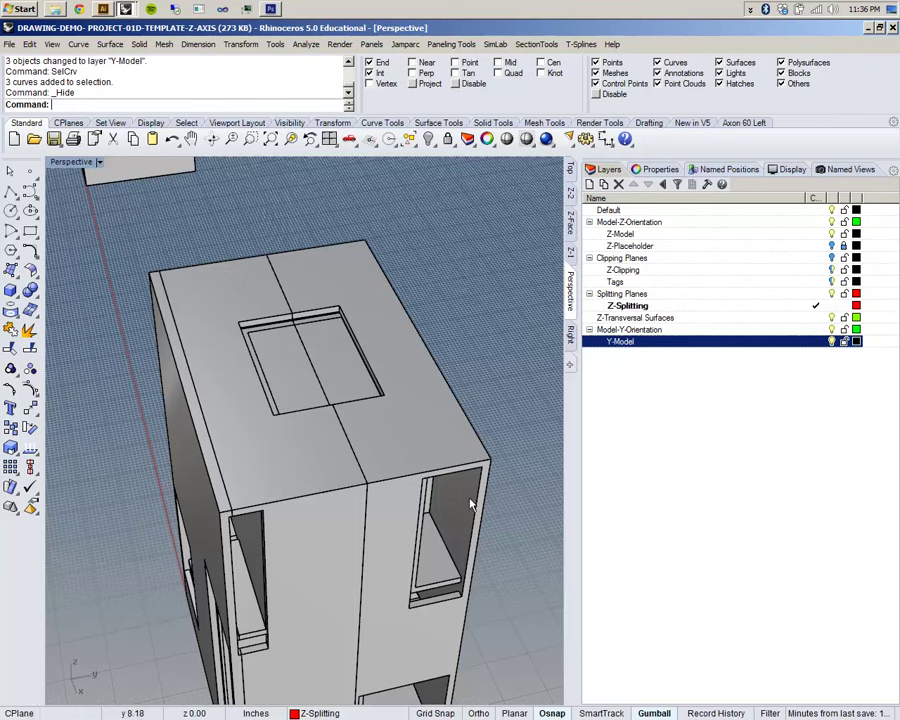
In the Top view, window-select the rear section of the split model and move it along Y away from the rest.
{"action": "left_click", "coordinate": [570, 170]}
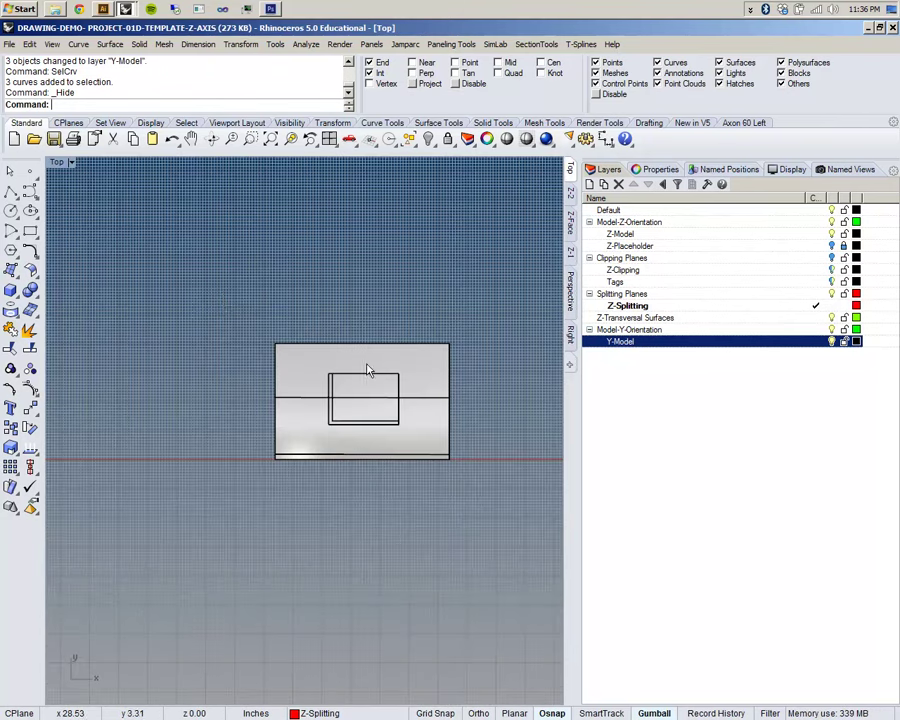
{"action": "left_click_drag", "start_coordinate": [228, 304], "coordinate": [520, 408]}
{"action": "left_click_drag", "start_coordinate": [364, 330], "coordinate": [373, 293]}
{"action": "left_click", "coordinate": [260, 372]}
Try to move the middle section along Y away from the front facade and inspect the surface left behind.
{"action": "left_click_drag", "start_coordinate": [253, 378], "coordinate": [478, 463]}
{"action": "left_click_drag", "start_coordinate": [362, 392], "coordinate": [372, 342]}
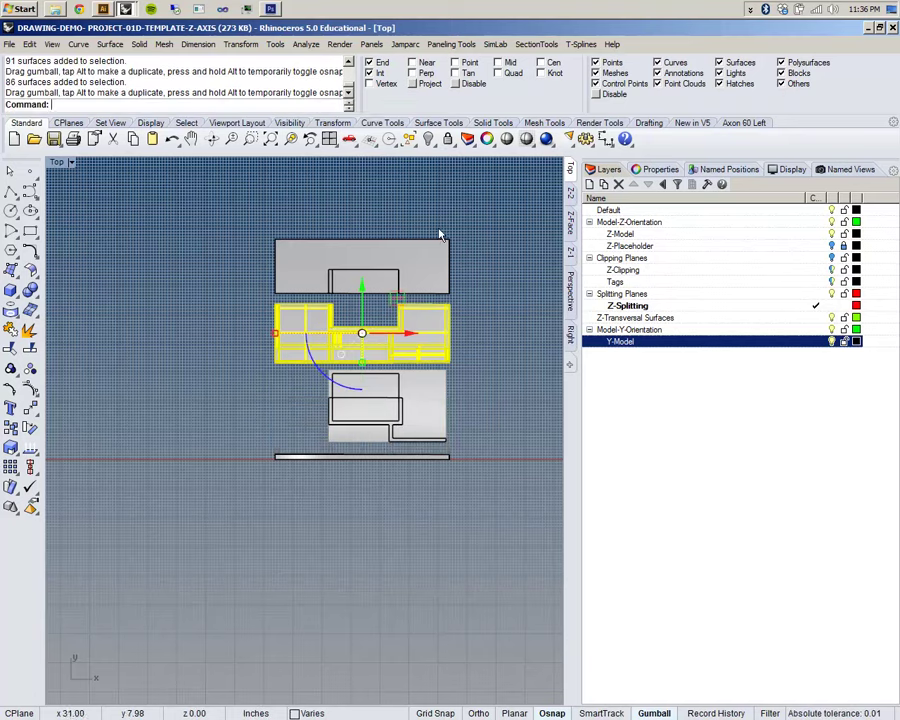
{"action": "left_click", "coordinate": [569, 300]}
{"action": "mouse_move", "coordinate": [347, 393]}
{"action": "right_mouse_down"}
{"action": "mouse_move", "coordinate": [347, 307]}
{"action": "mouse_move", "coordinate": [350, 385]}
{"action": "right_mouse_up"}
{"action": "scroll", "coordinate": [365, 437], "scroll_direction": "up", "scroll_amount": 8}
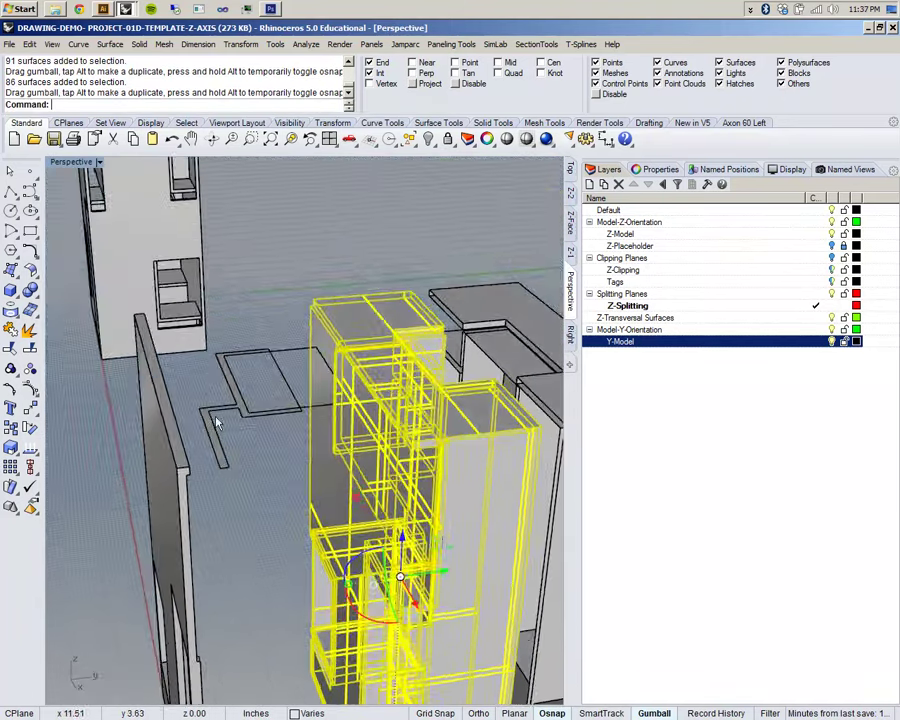
{"action": "right_click_drag", "start_coordinate": [222, 437], "coordinate": [291, 430]}
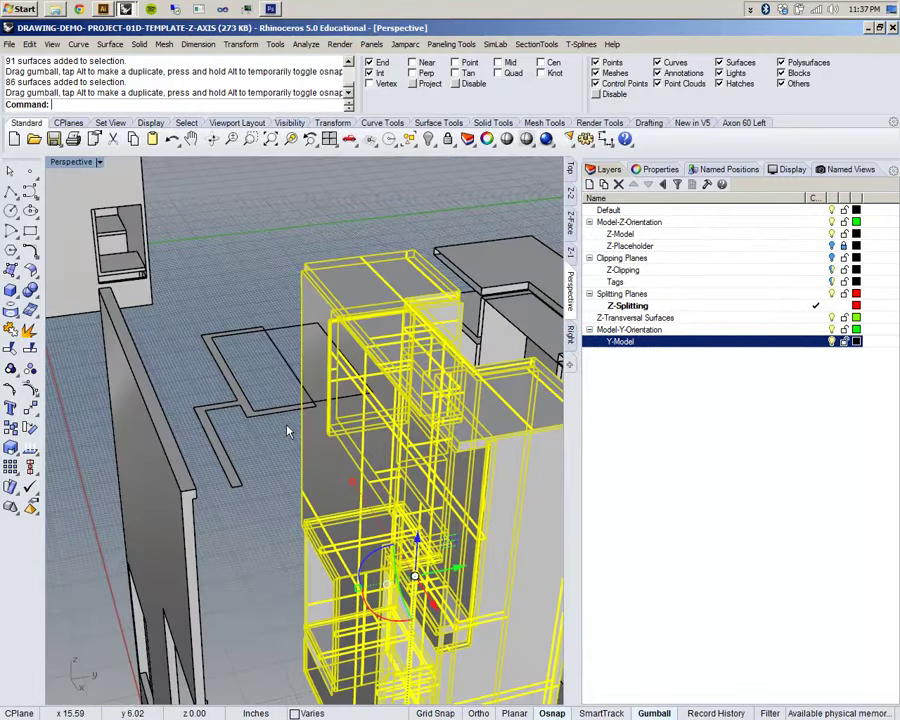
{"action": "key", "text": "ctrl+z"}
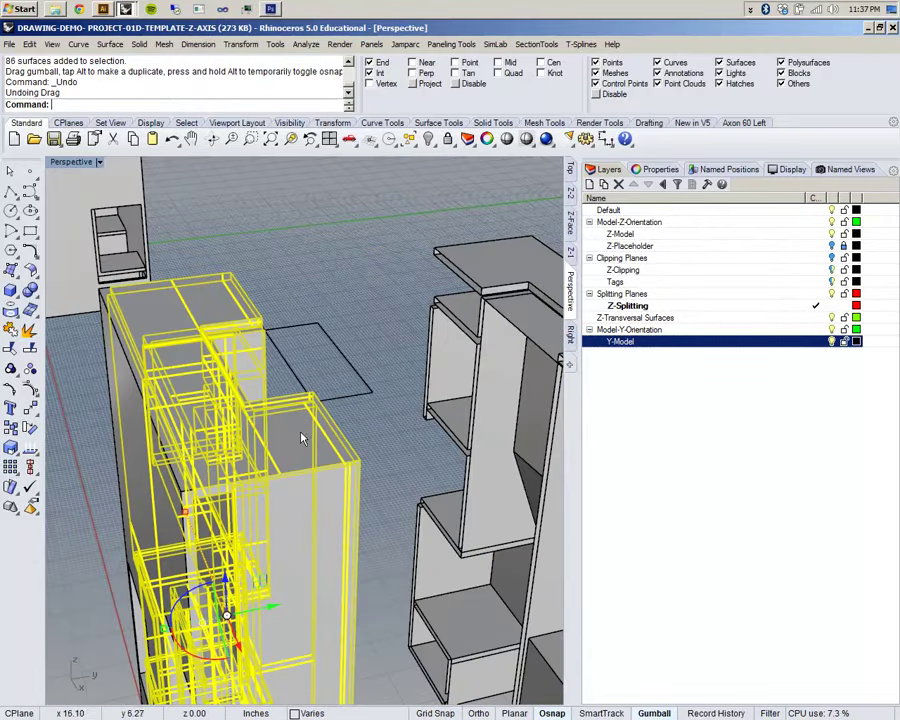
Redo the middle section's move to examine the leftover flat surface from above, and undo that move again.
{"action": "left_click", "coordinate": [349, 286]}
{"action": "right_click_drag", "start_coordinate": [303, 430], "coordinate": [400, 505]}
{"action": "left_click", "coordinate": [400, 505]}
{"action": "left_click", "coordinate": [284, 272]}
{"action": "scroll", "coordinate": [284, 272], "scroll_direction": "down", "scroll_amount": 7}
{"action": "key", "text": "ctrl+y"}
{"action": "right_click_drag", "start_coordinate": [312, 422], "coordinate": [549, 243]}
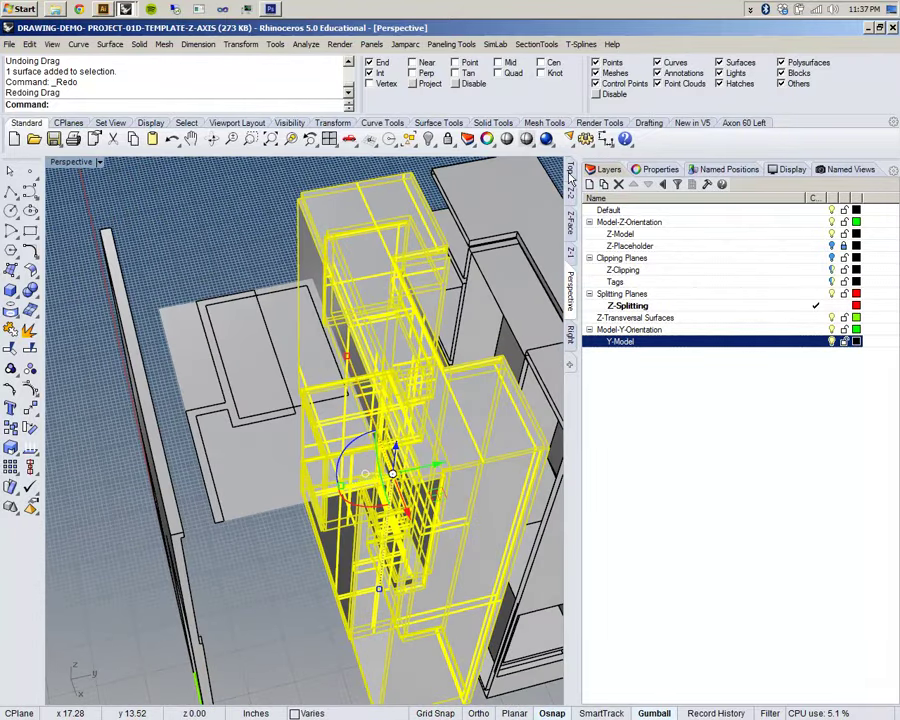
{"action": "left_click", "coordinate": [570, 180]}
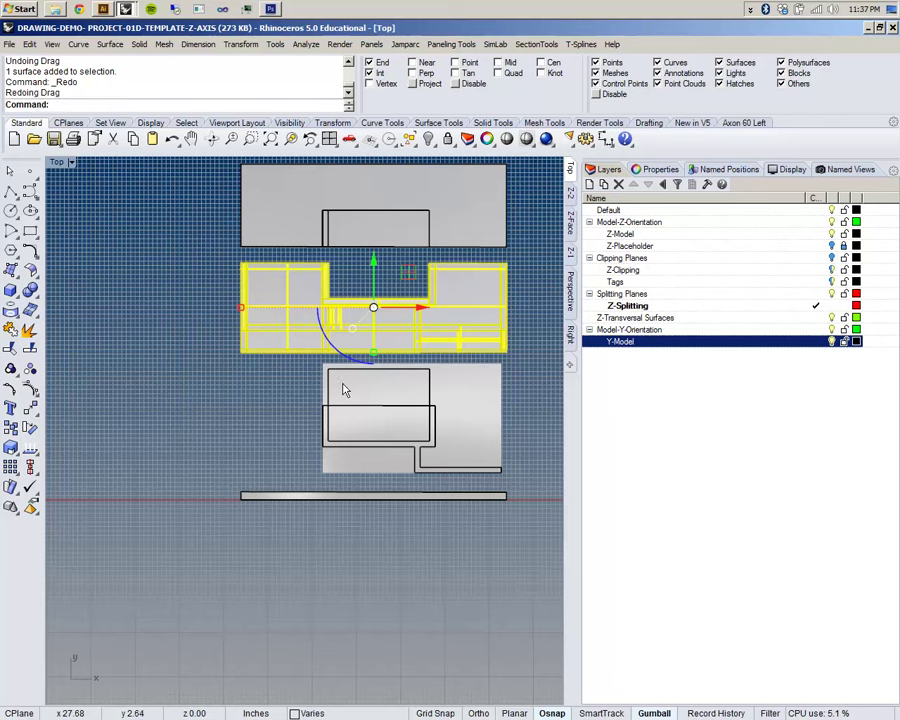
{"action": "key", "text": "ctrl+z"}
Delete the leftover horizontal Z-Splitting surface lying across the roof opening of the middle section.
{"action": "left_click", "coordinate": [570, 284]}
{"action": "right_click_drag", "start_coordinate": [409, 400], "coordinate": [359, 370]}
{"action": "left_click", "coordinate": [337, 424]}
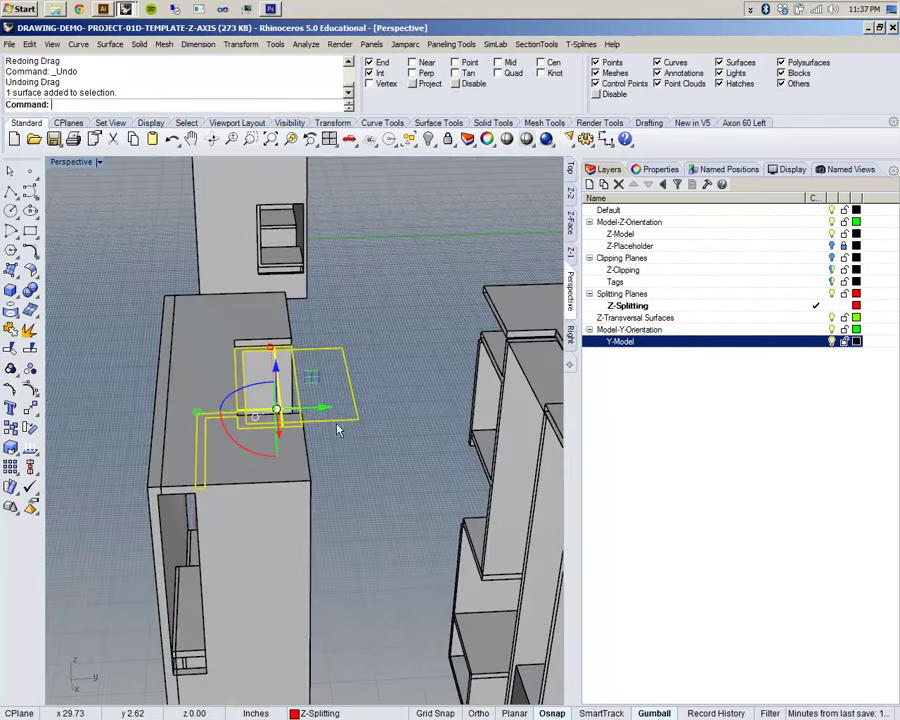
{"action": "right_click_drag", "start_coordinate": [264, 465], "coordinate": [352, 410]}
{"action": "scroll", "coordinate": [312, 377], "scroll_direction": "up", "scroll_amount": 4}
{"action": "scroll", "coordinate": [312, 377], "scroll_direction": "down", "scroll_amount": 2}
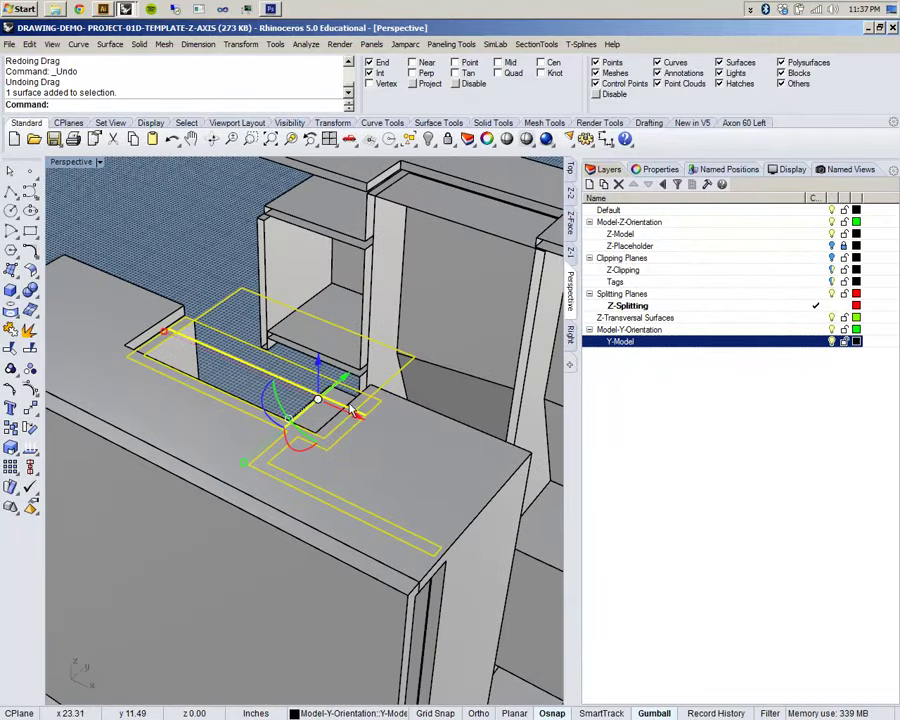
{"action": "scroll", "coordinate": [352, 410], "scroll_direction": "down", "scroll_amount": 5}
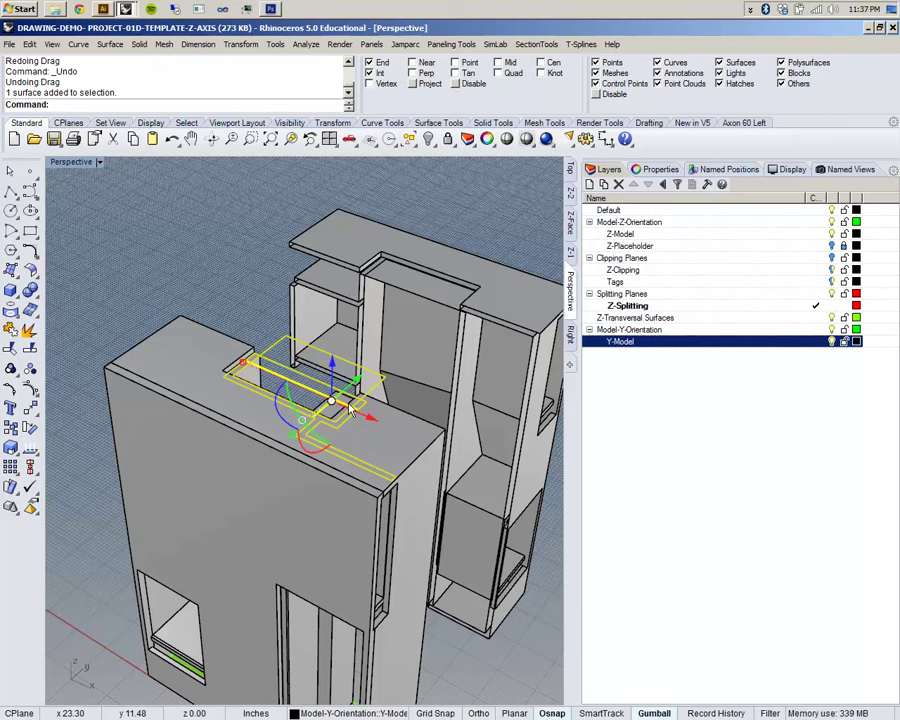
{"action": "key", "text": "Delete"}
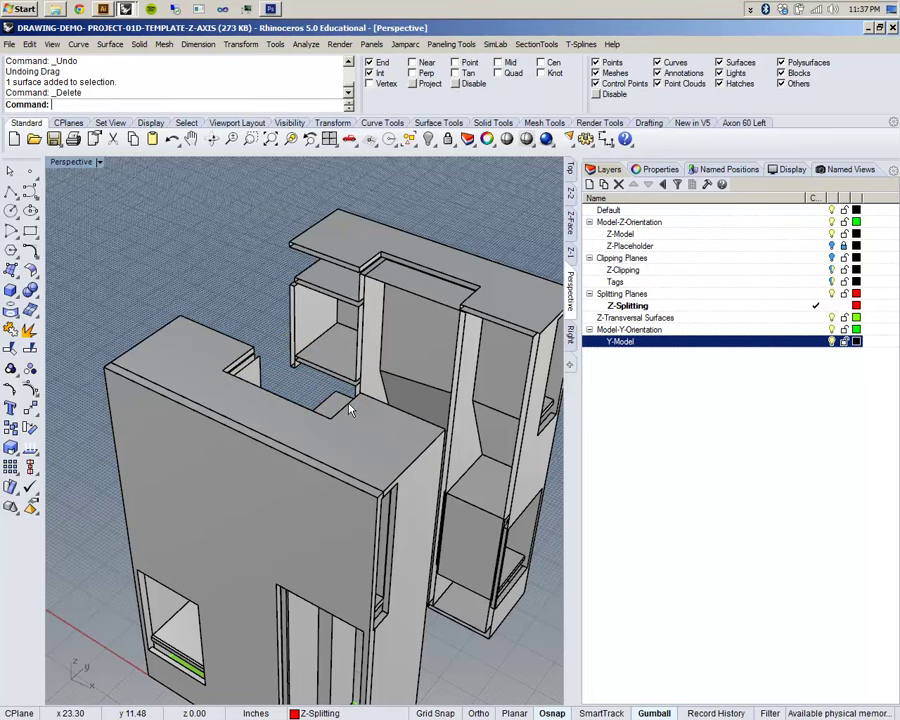
Compare the Top view in wireframe and shaded display, and examine the sections around the roof opening in perspective.
{"action": "left_click", "coordinate": [570, 171]}
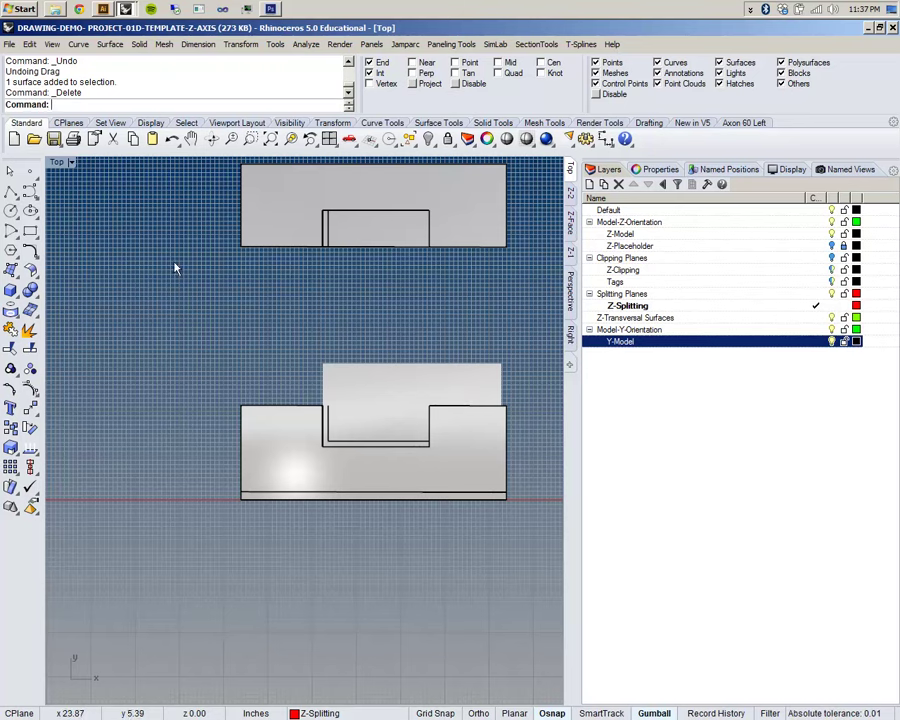
{"action": "left_click", "coordinate": [68, 165]}
{"action": "left_click", "coordinate": [80, 191]}
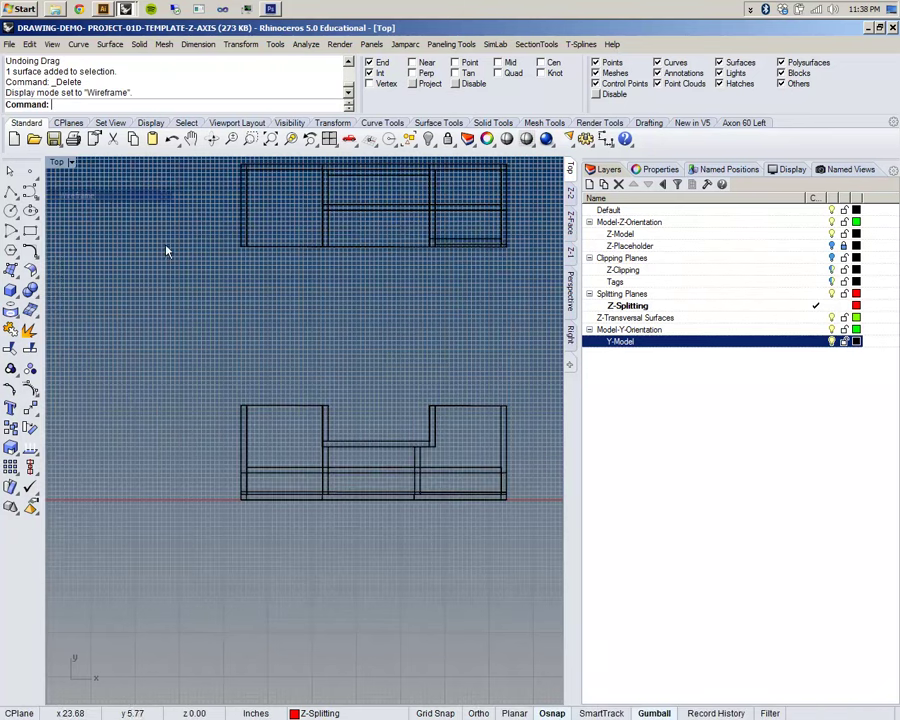
{"action": "left_click", "coordinate": [68, 163]}
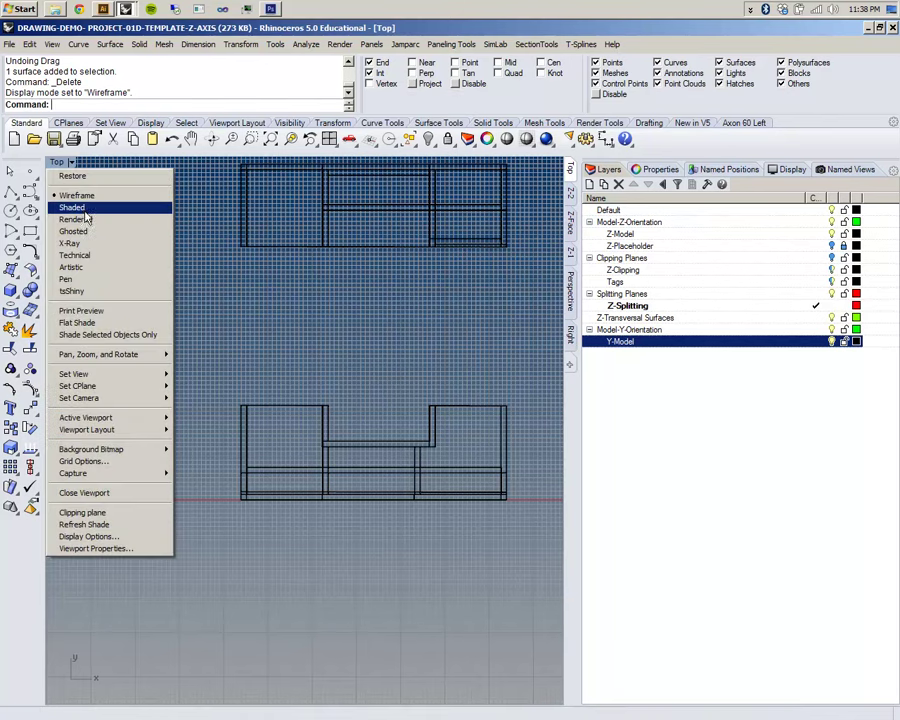
{"action": "left_click", "coordinate": [88, 212]}
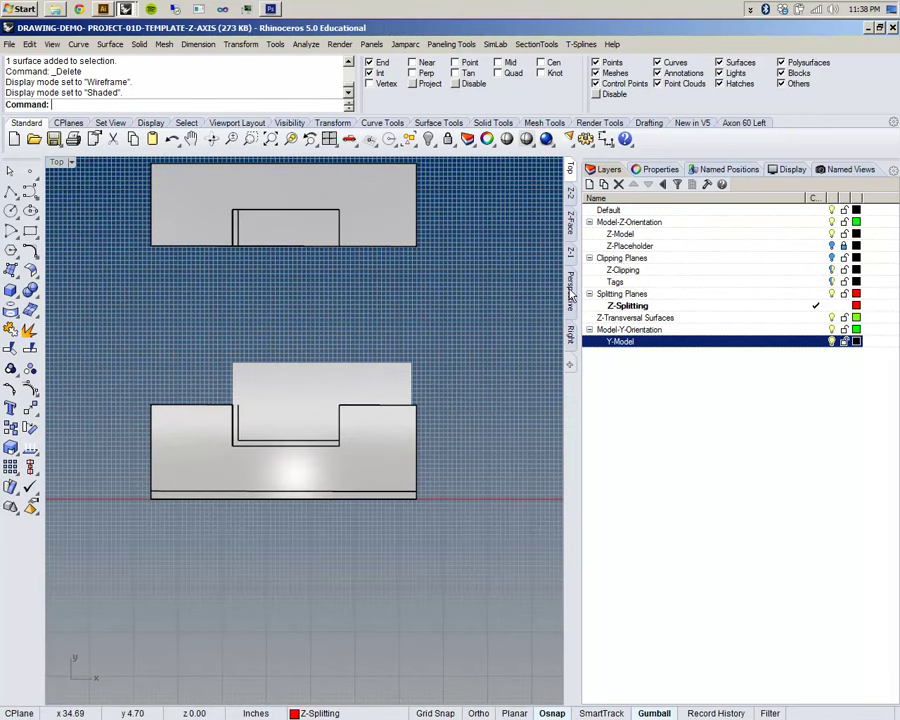
{"action": "left_click", "coordinate": [571, 293]}
{"action": "mouse_move", "coordinate": [412, 440]}
{"action": "right_mouse_down"}
{"action": "mouse_move", "coordinate": [283, 433]}
{"action": "mouse_move", "coordinate": [242, 338]}
{"action": "right_mouse_up"}
{"action": "right_click_drag", "start_coordinate": [172, 355], "coordinate": [318, 410]}
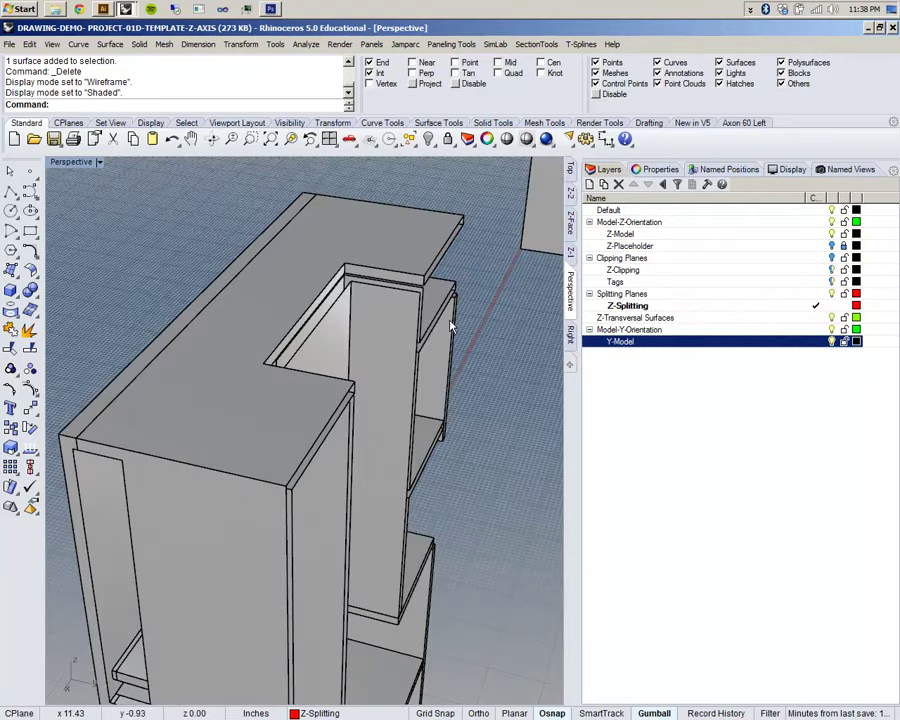
Try to move the middle section along Y away from the front facade in the Top view.
{"action": "left_click", "coordinate": [571, 172]}
{"action": "scroll", "coordinate": [350, 298], "scroll_direction": "up", "scroll_amount": 4}
{"action": "left_click_drag", "start_coordinate": [442, 464], "coordinate": [472, 500]}
{"action": "left_click_drag", "start_coordinate": [297, 443], "coordinate": [313, 336]}
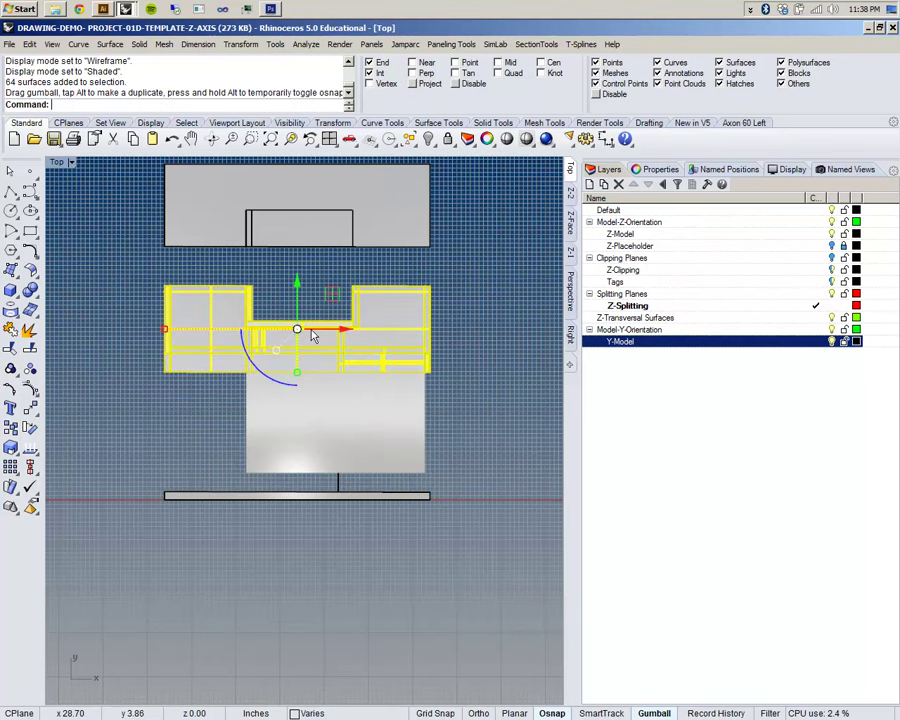
Inspect the wall surfaces left behind at the front facade in perspective and undo the middle section's move.
{"action": "left_click", "coordinate": [569, 280]}
{"action": "right_click_drag", "start_coordinate": [351, 436], "coordinate": [281, 421]}
{"action": "left_click", "coordinate": [306, 317]}
{"action": "left_click", "coordinate": [318, 324]}
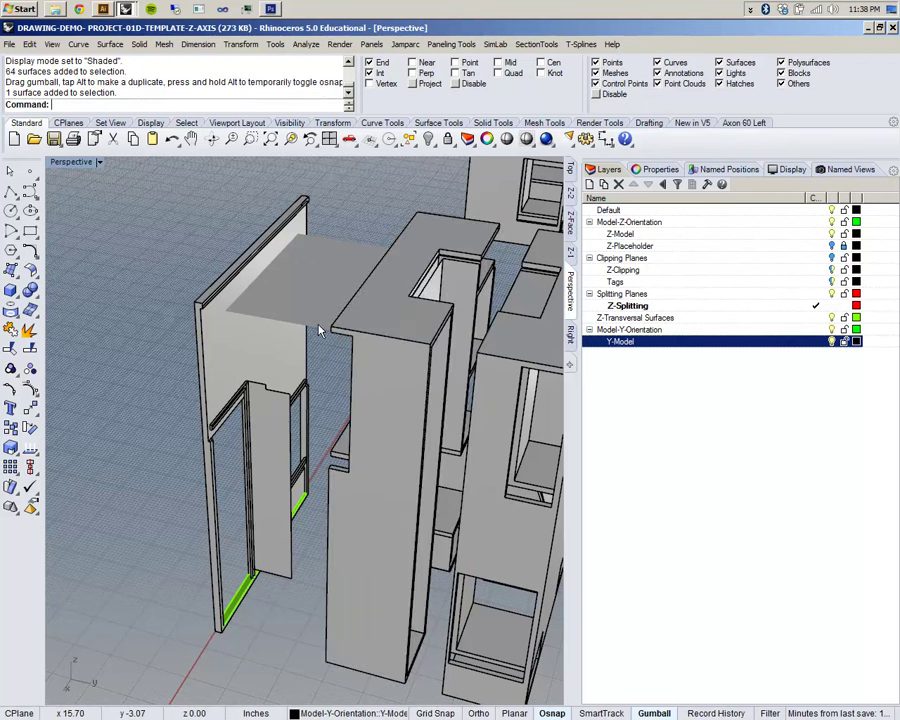
{"action": "left_click", "coordinate": [272, 491]}
{"action": "right_click_drag", "start_coordinate": [222, 547], "coordinate": [255, 485]}
{"action": "scroll", "coordinate": [350, 485], "scroll_direction": "up", "scroll_amount": 5}
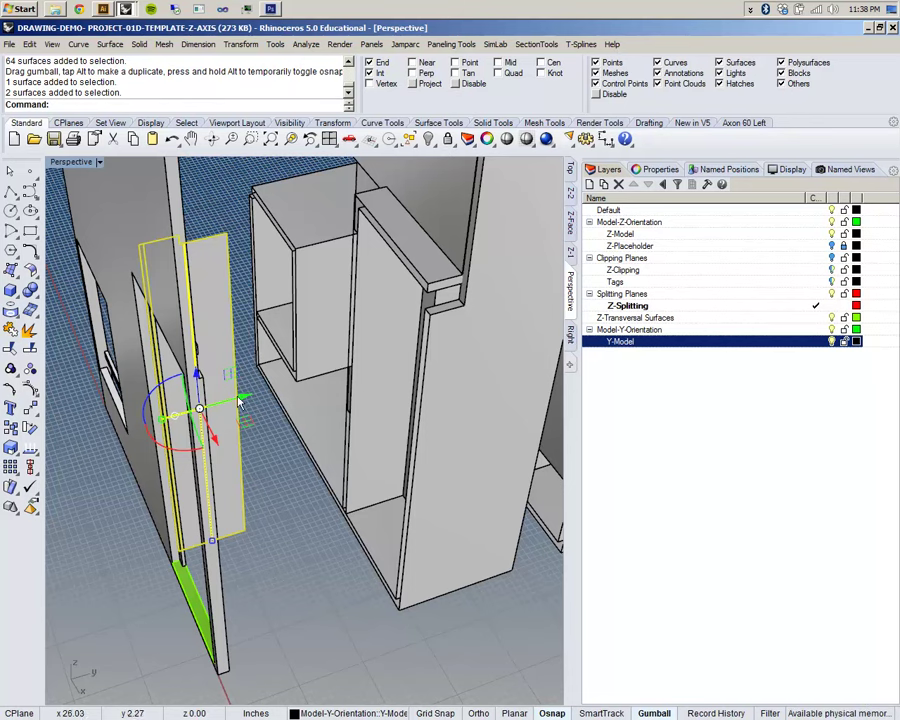
{"action": "left_click", "coordinate": [573, 176]}
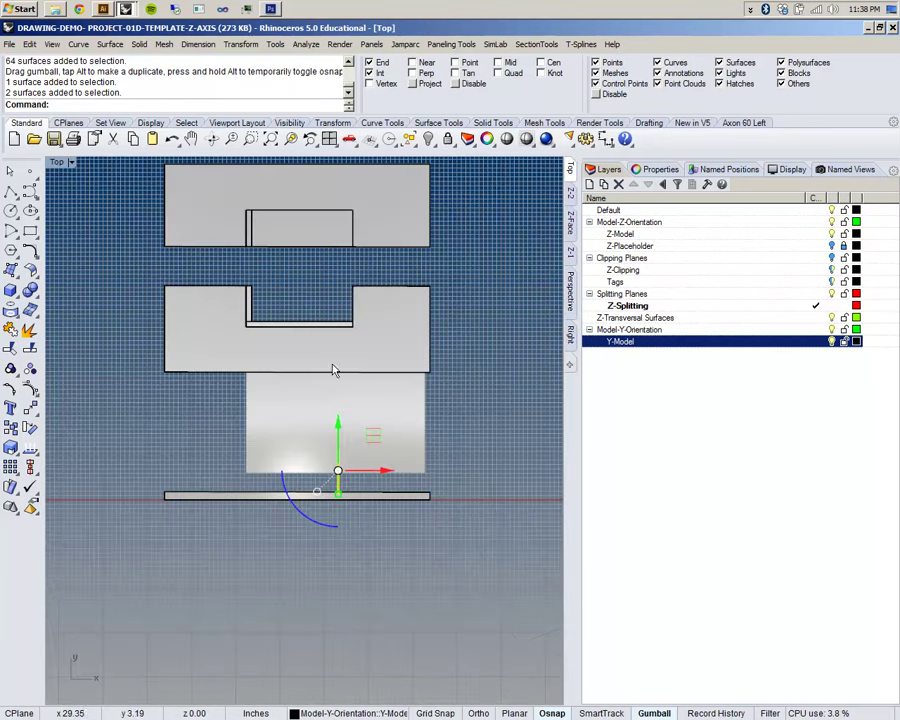
{"action": "scroll", "coordinate": [356, 489], "scroll_direction": "up", "scroll_amount": 3}
{"action": "key", "text": "ctrl+z"}
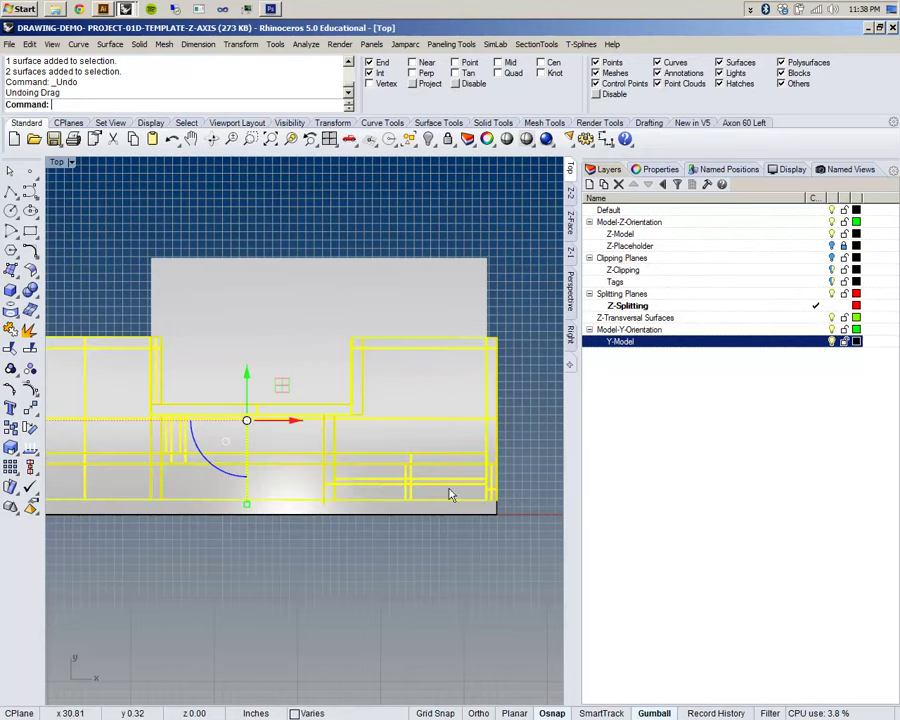
Window-select the complete middle section with its protruding wall surfaces and move it along Y away from the front facade.
{"action": "scroll", "coordinate": [368, 432], "scroll_direction": "down", "scroll_amount": 7}
{"action": "left_click", "coordinate": [175, 365]}
{"action": "left_click_drag", "start_coordinate": [174, 365], "coordinate": [461, 471]}
{"action": "left_click_drag", "start_coordinate": [316, 428], "coordinate": [318, 357]}
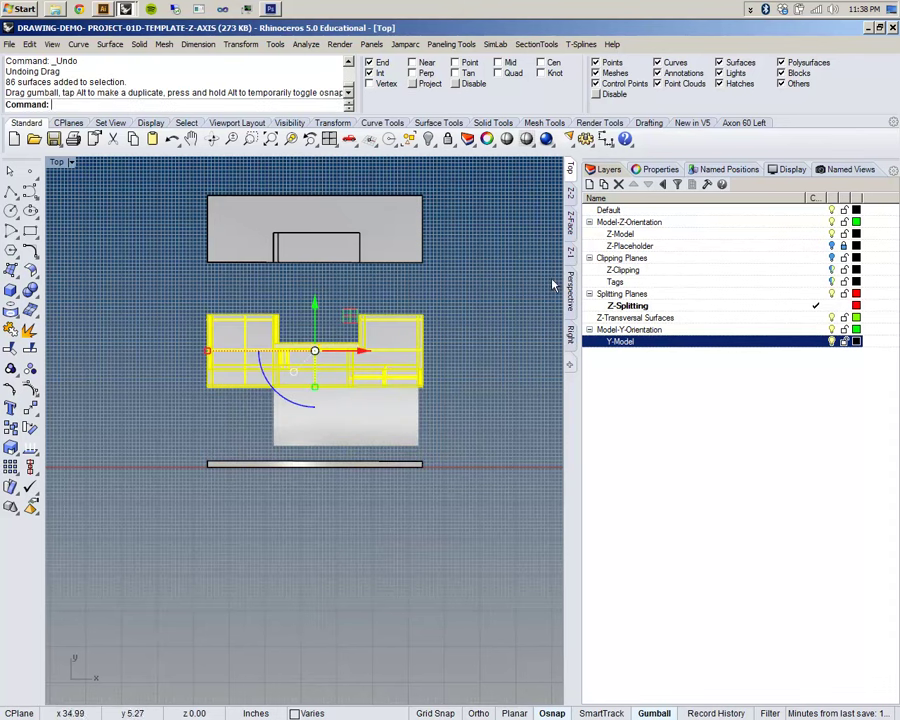
{"action": "left_click", "coordinate": [570, 298]}
{"action": "right_click_drag", "start_coordinate": [440, 368], "coordinate": [261, 411]}
{"action": "scroll", "coordinate": [262, 411], "scroll_direction": "down", "scroll_amount": 12}
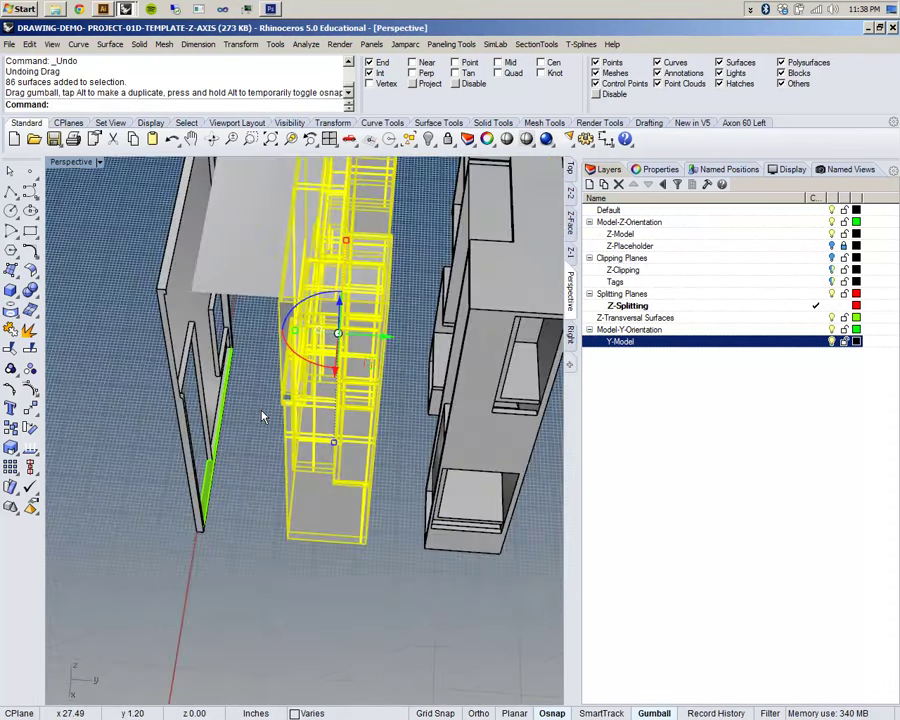
{"action": "scroll", "coordinate": [273, 351], "scroll_direction": "up", "scroll_amount": 8}
{"action": "scroll", "coordinate": [274, 353], "scroll_direction": "down", "scroll_amount": 7}
In the Top view, move the rear section farther along Y, and move the middle section along Y into the widened gap.
{"action": "left_click", "coordinate": [570, 171]}
{"action": "scroll", "coordinate": [299, 337], "scroll_direction": "down", "scroll_amount": 8}
{"action": "right_click_drag", "start_coordinate": [296, 289], "coordinate": [340, 383]}
{"action": "left_click", "coordinate": [445, 414]}
{"action": "left_click_drag", "start_coordinate": [438, 417], "coordinate": [352, 242]}
{"action": "left_click", "coordinate": [287, 395]}
{"action": "left_click_drag", "start_coordinate": [416, 455], "coordinate": [383, 424]}
{"action": "mouse_move", "coordinate": [348, 388]}
{"action": "left_mouse_down"}
{"action": "mouse_move", "coordinate": [348, 300]}
{"action": "mouse_move", "coordinate": [356, 378]}
{"action": "left_mouse_up"}
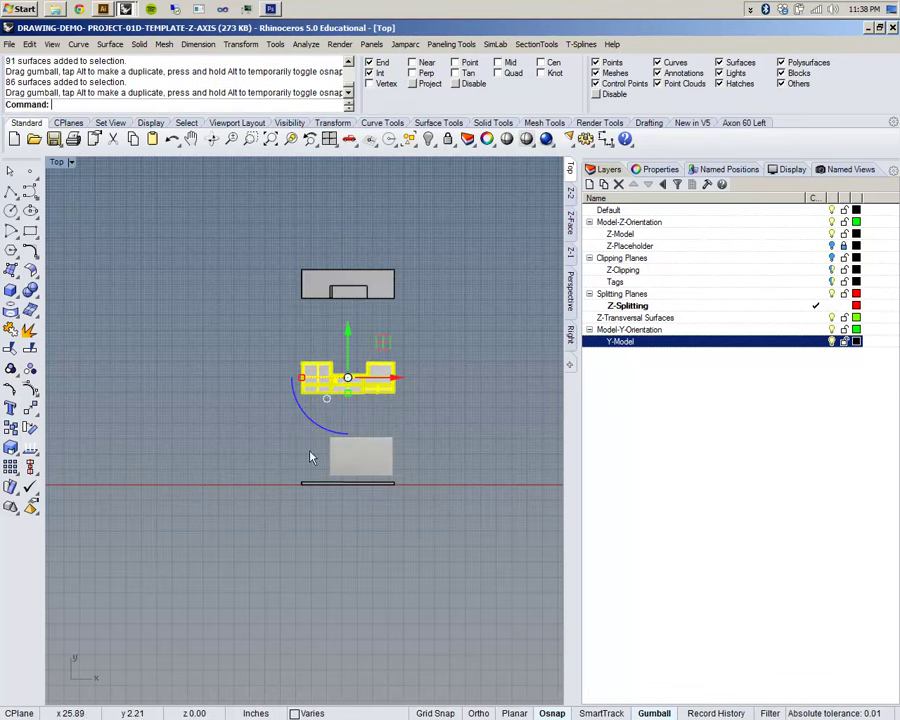
Clear the selection and examine the spacing of the three separated sections in perspective.
{"action": "left_click", "coordinate": [314, 457]}
{"action": "scroll", "coordinate": [318, 462], "scroll_direction": "up", "scroll_amount": 4}
{"action": "left_click_drag", "start_coordinate": [573, 562], "coordinate": [571, 558]}
{"action": "left_click", "coordinate": [488, 463]}
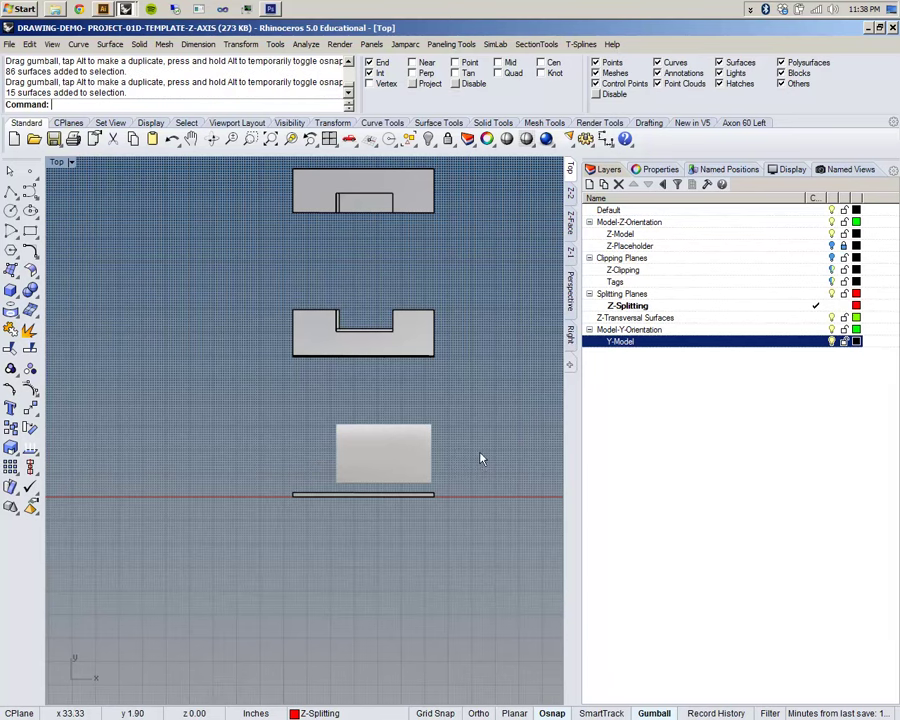
{"action": "left_click", "coordinate": [570, 292]}
{"action": "right_click_drag", "start_coordinate": [490, 357], "coordinate": [393, 408]}
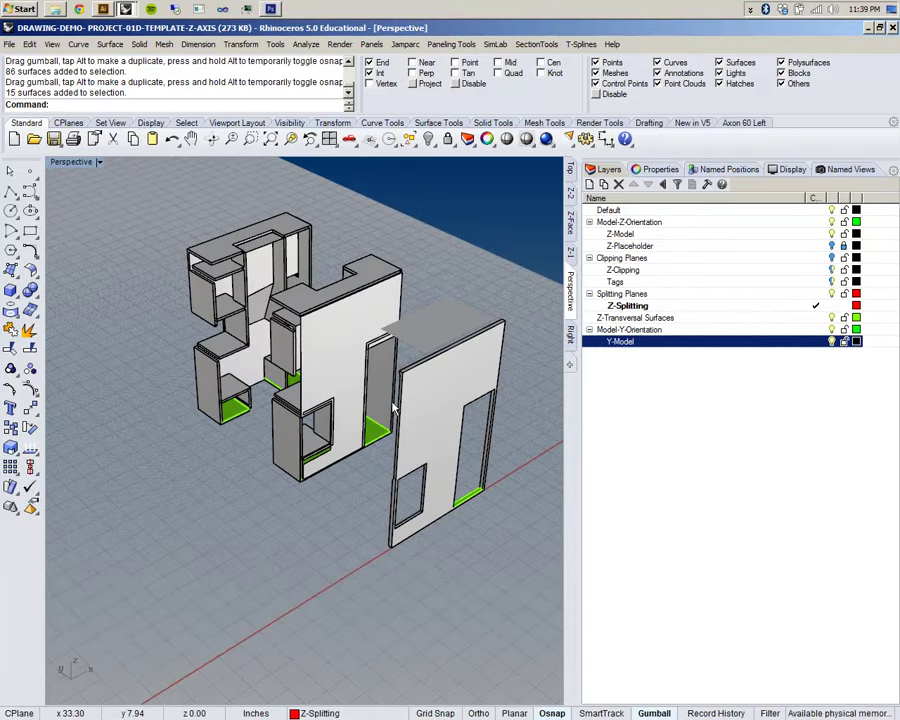
In the Top view, spread the rear and middle sections farther apart along Y and clear the selection.
{"action": "left_click", "coordinate": [570, 174]}
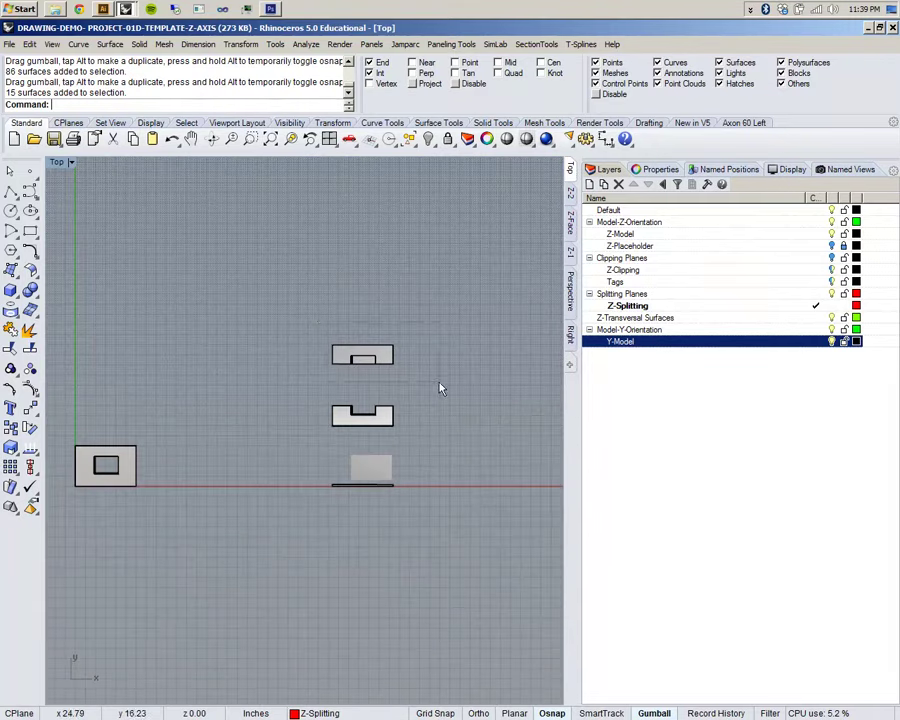
{"action": "left_click", "coordinate": [390, 352]}
{"action": "left_click_drag", "start_coordinate": [362, 312], "coordinate": [362, 242]}
{"action": "key", "text": "Escape"}
{"action": "left_click_drag", "start_coordinate": [387, 419], "coordinate": [429, 438]}
{"action": "left_click_drag", "start_coordinate": [362, 372], "coordinate": [398, 345]}
{"action": "scroll", "coordinate": [376, 348], "scroll_direction": "up", "scroll_amount": 1}
{"action": "left_click", "coordinate": [395, 356]}
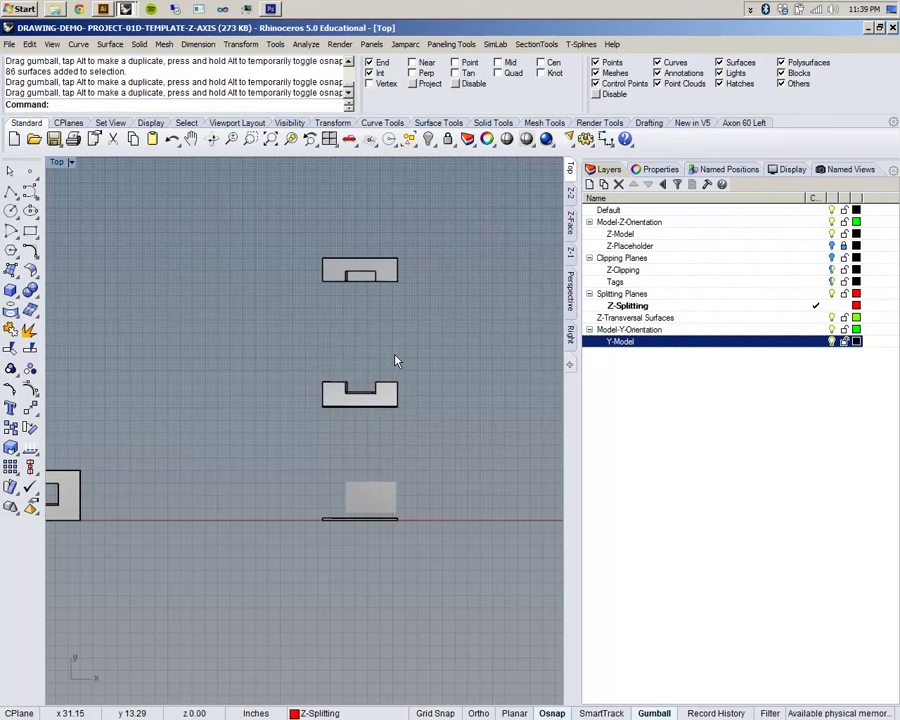
{"action": "right_click_drag", "start_coordinate": [427, 375], "coordinate": [396, 366]}
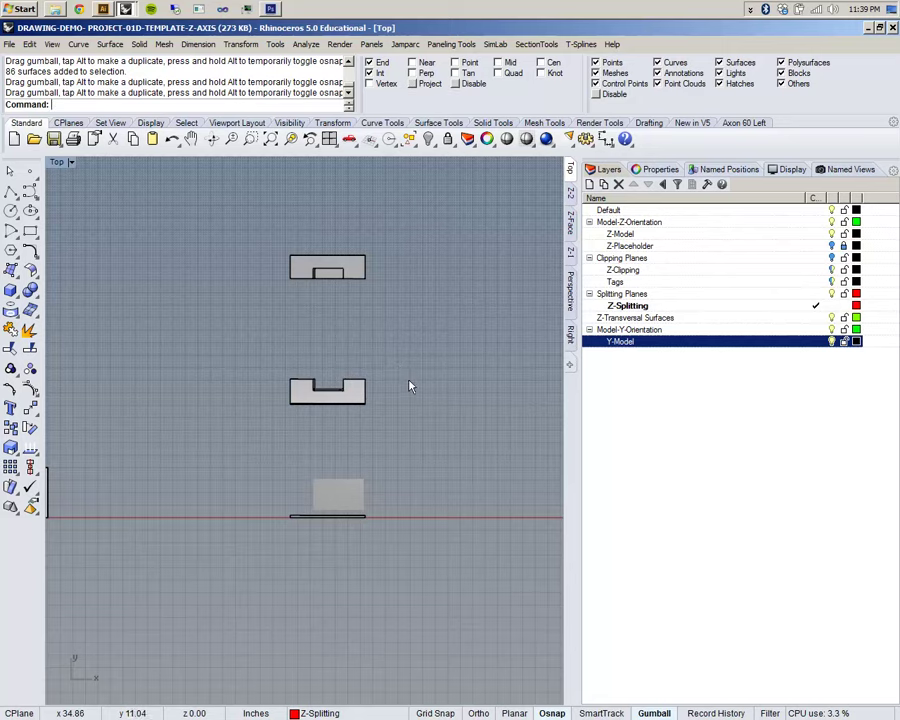
{"action": "scroll", "coordinate": [412, 386], "scroll_direction": "down", "scroll_amount": 3}
{"action": "scroll", "coordinate": [388, 356], "scroll_direction": "up", "scroll_amount": 2}
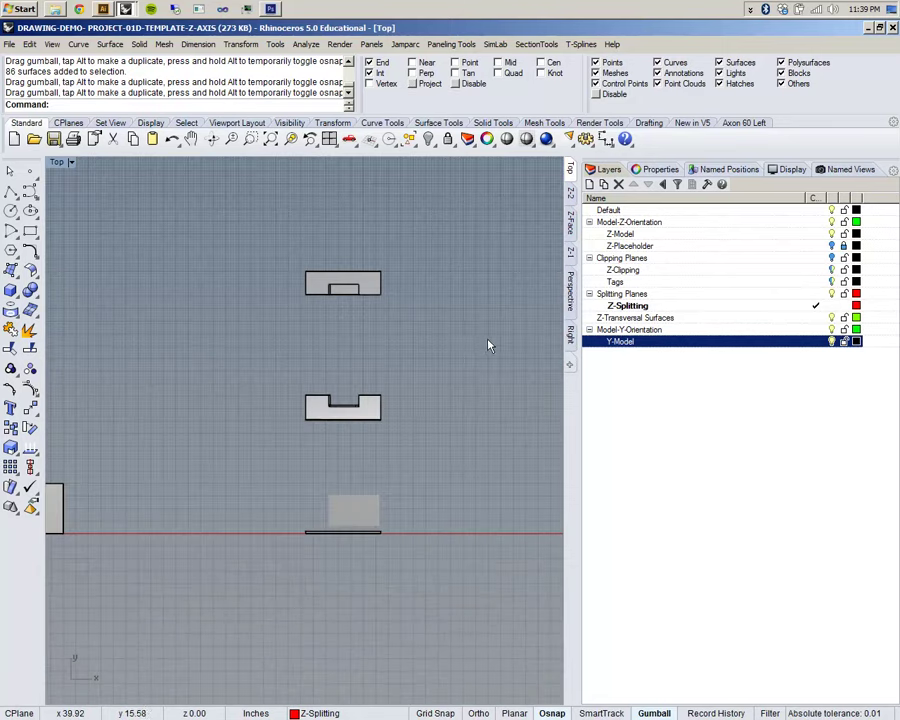
{"action": "right_click_drag", "start_coordinate": [484, 343], "coordinate": [430, 321]}
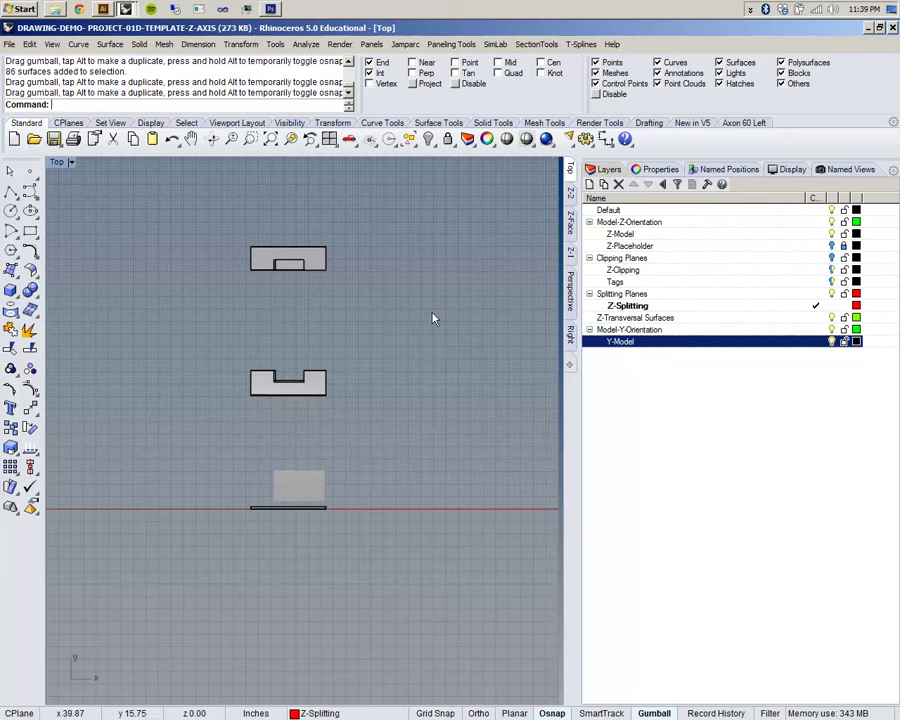
Rotate all three sections 60 degrees about the front facade's left end on the X axis and move them along X away from the original model.
{"action": "left_click_drag", "start_coordinate": [197, 220], "coordinate": [402, 603]}
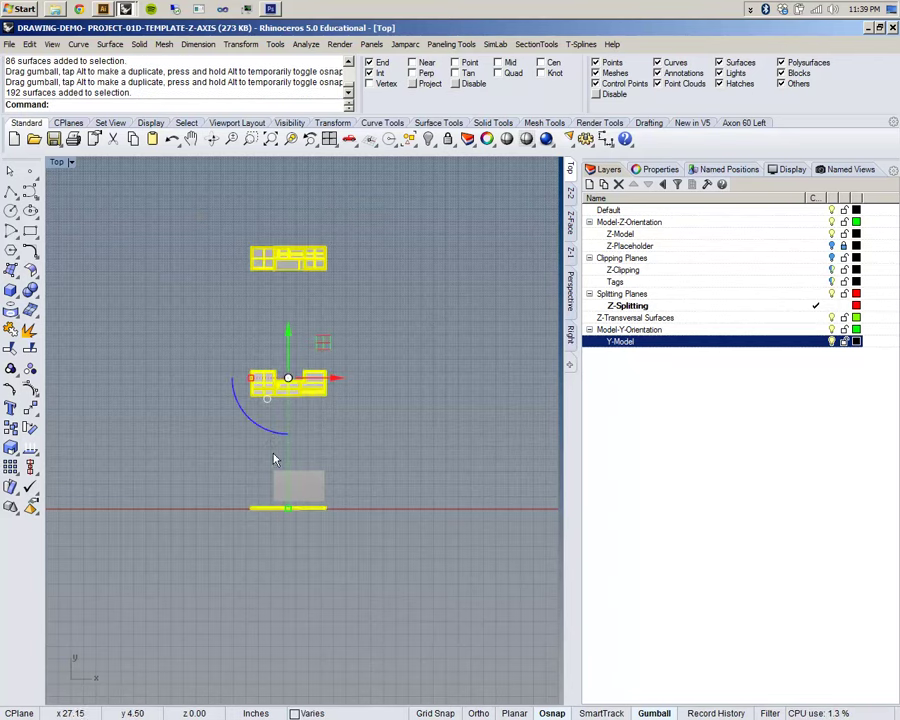
{"action": "right_click_drag", "start_coordinate": [272, 452], "coordinate": [334, 404]}
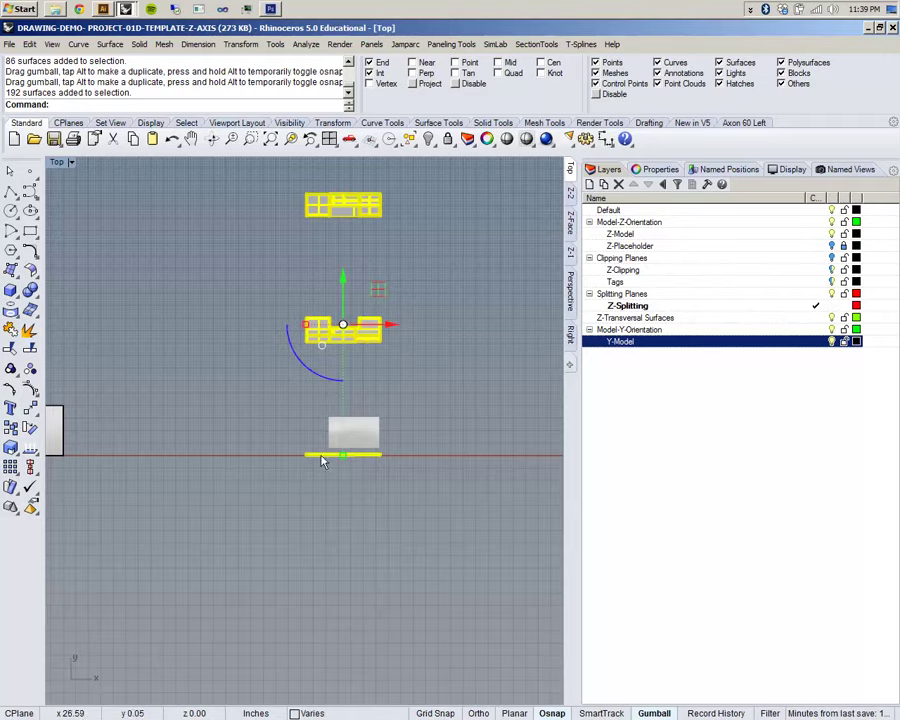
{"action": "scroll", "coordinate": [330, 465], "scroll_direction": "up", "scroll_amount": 8}
{"action": "right_click_drag", "start_coordinate": [340, 400], "coordinate": [223, 558]}
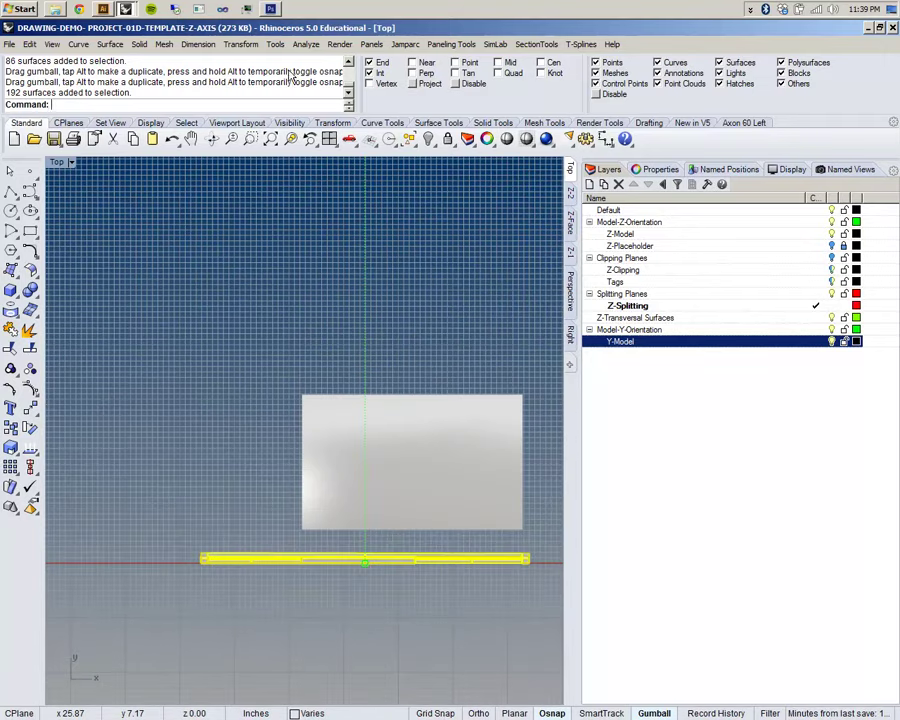
{"action": "left_click", "coordinate": [241, 45]}
{"action": "left_click", "coordinate": [245, 84]}
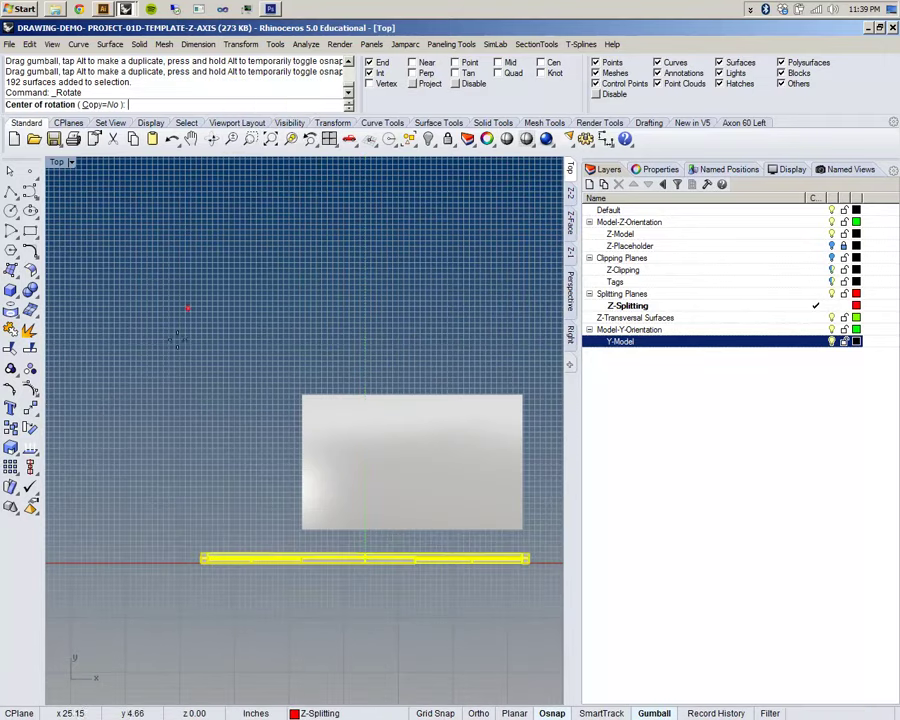
{"action": "scroll", "coordinate": [141, 452], "scroll_direction": "down", "scroll_amount": 5}
{"action": "scroll", "coordinate": [198, 401], "scroll_direction": "down", "scroll_amount": 5}
{"action": "scroll", "coordinate": [150, 499], "scroll_direction": "up", "scroll_amount": 12}
{"action": "right_click_drag", "start_coordinate": [320, 347], "coordinate": [116, 534]}
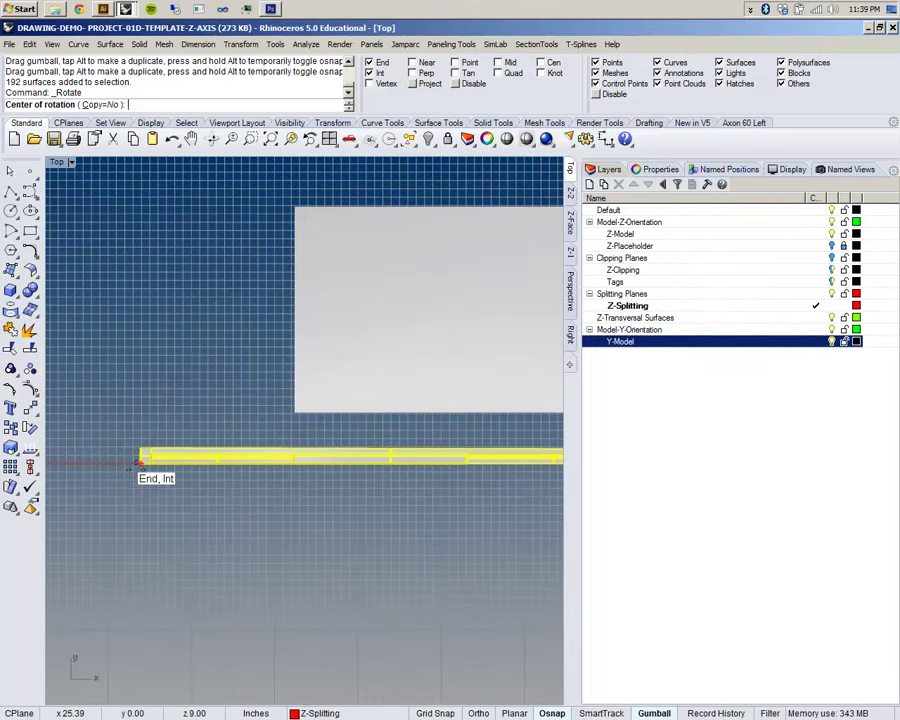
{"action": "left_click", "coordinate": [141, 458]}
{"action": "scroll", "coordinate": [134, 464], "scroll_direction": "down", "scroll_amount": 3}
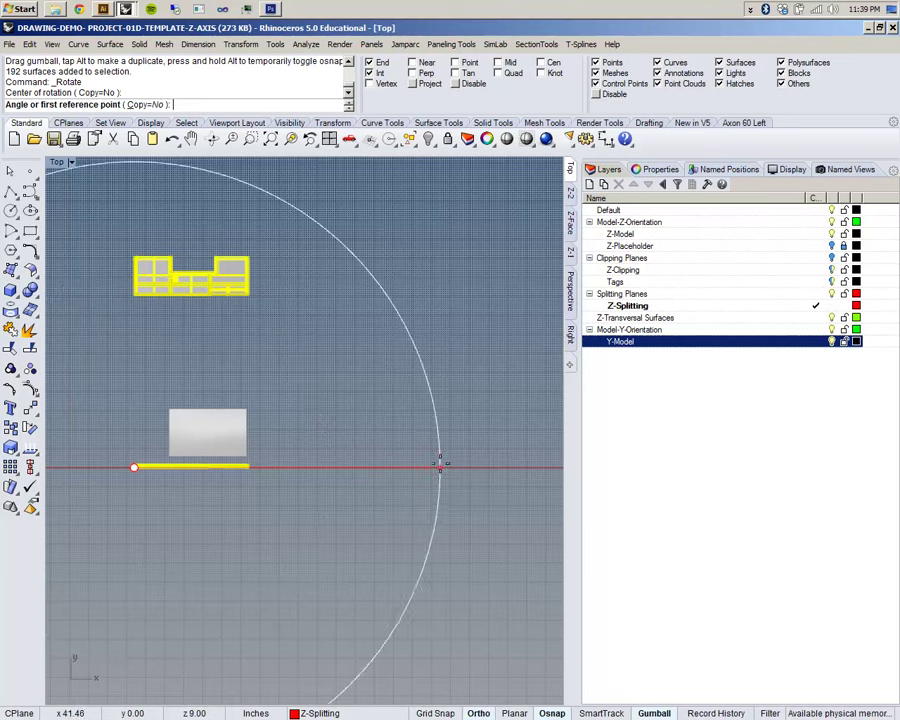
{"action": "left_click", "coordinate": [462, 444]}
{"action": "key", "text": "F8"}
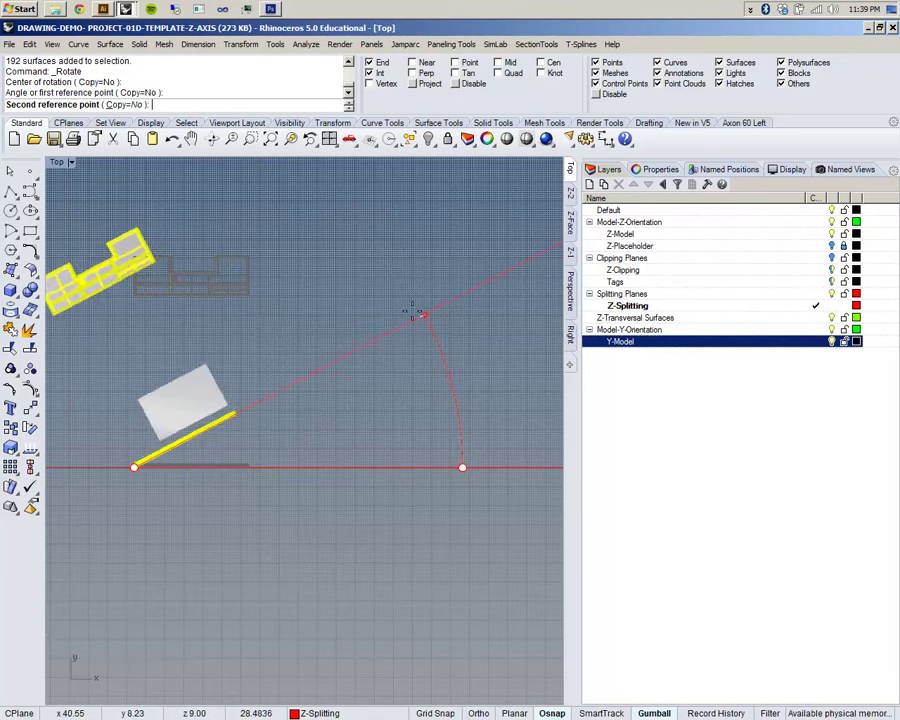
{"action": "scroll", "coordinate": [424, 320], "scroll_direction": "down", "scroll_amount": 2}
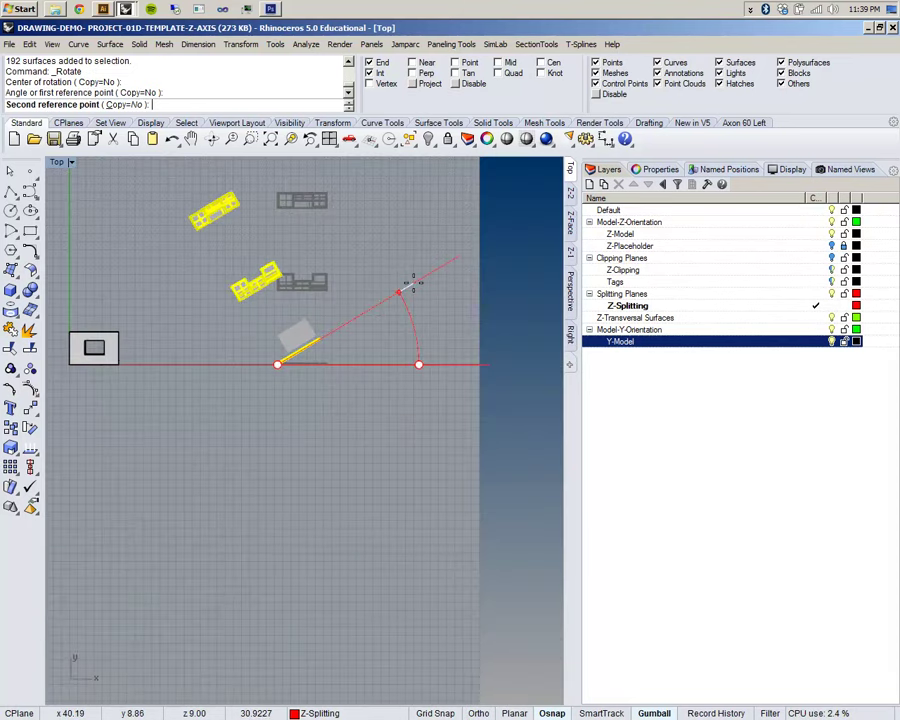
{"action": "key", "text": "Return"}
{"action": "left_click_drag", "start_coordinate": [268, 300], "coordinate": [435, 300]}
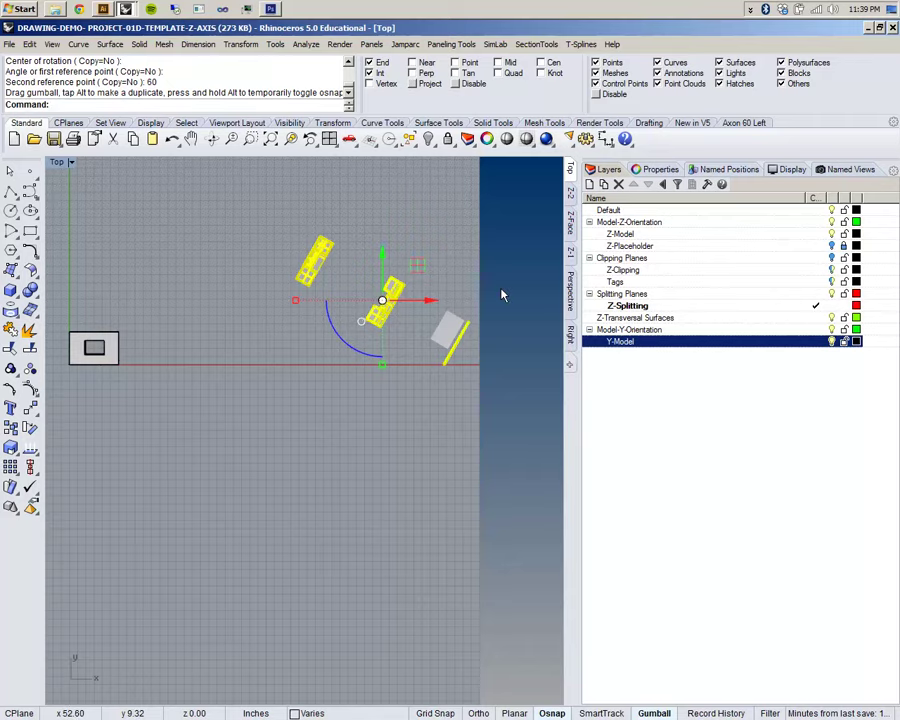
In the Right view, shear the three sections -45 degrees from their lower front corner, using the upper front corner as reference.
{"action": "left_click", "coordinate": [568, 345]}
{"action": "scroll", "coordinate": [358, 378], "scroll_direction": "down", "scroll_amount": 10}
{"action": "scroll", "coordinate": [357, 377], "scroll_direction": "down", "scroll_amount": 10}
{"action": "right_click_drag", "start_coordinate": [421, 370], "coordinate": [346, 378]}
{"action": "scroll", "coordinate": [288, 379], "scroll_direction": "up", "scroll_amount": 6}
{"action": "scroll", "coordinate": [355, 361], "scroll_direction": "up", "scroll_amount": 4}
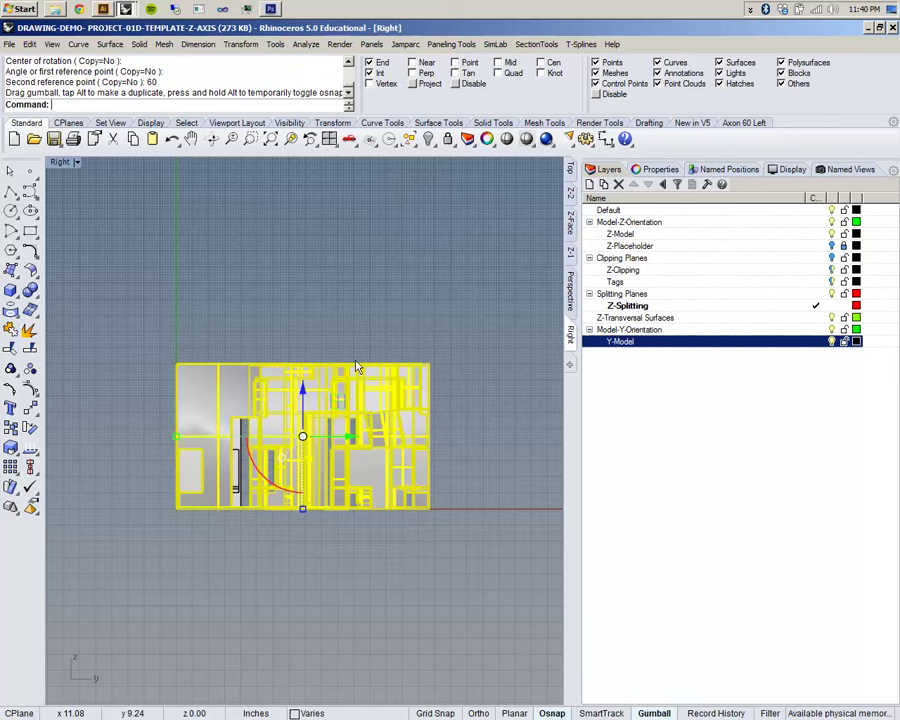
{"action": "type", "text": "Shear"}
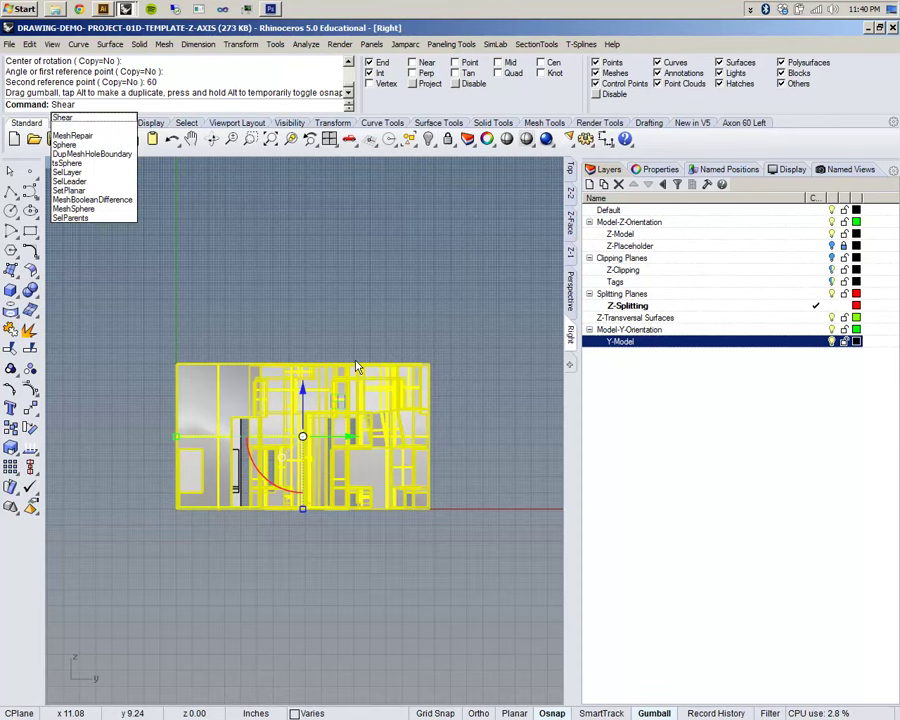
{"action": "left_click", "coordinate": [62, 118]}
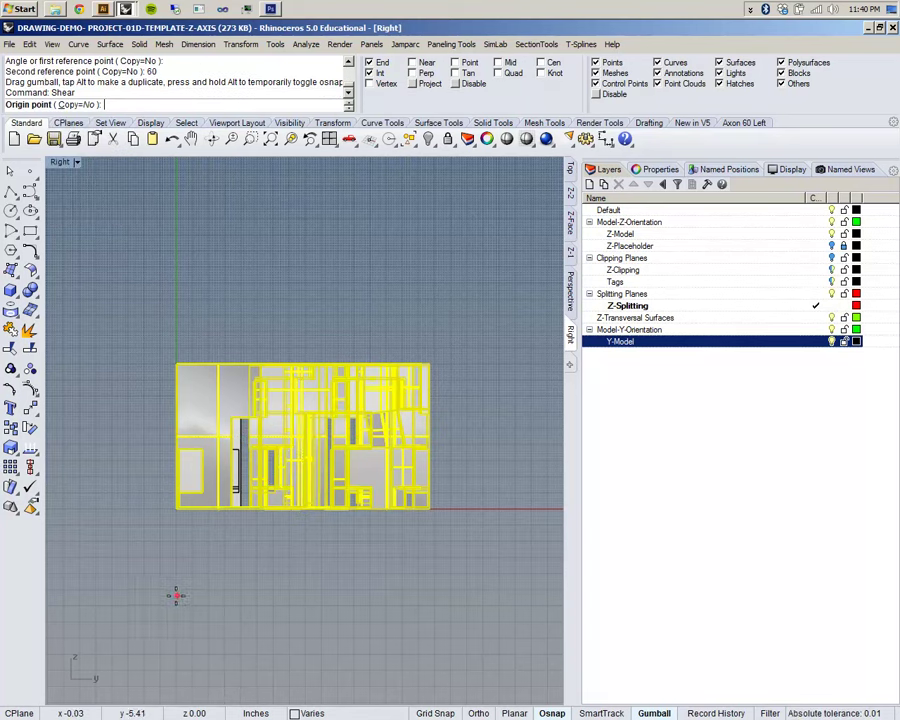
{"action": "scroll", "coordinate": [171, 518], "scroll_direction": "up", "scroll_amount": 8}
{"action": "left_click", "coordinate": [183, 496]}
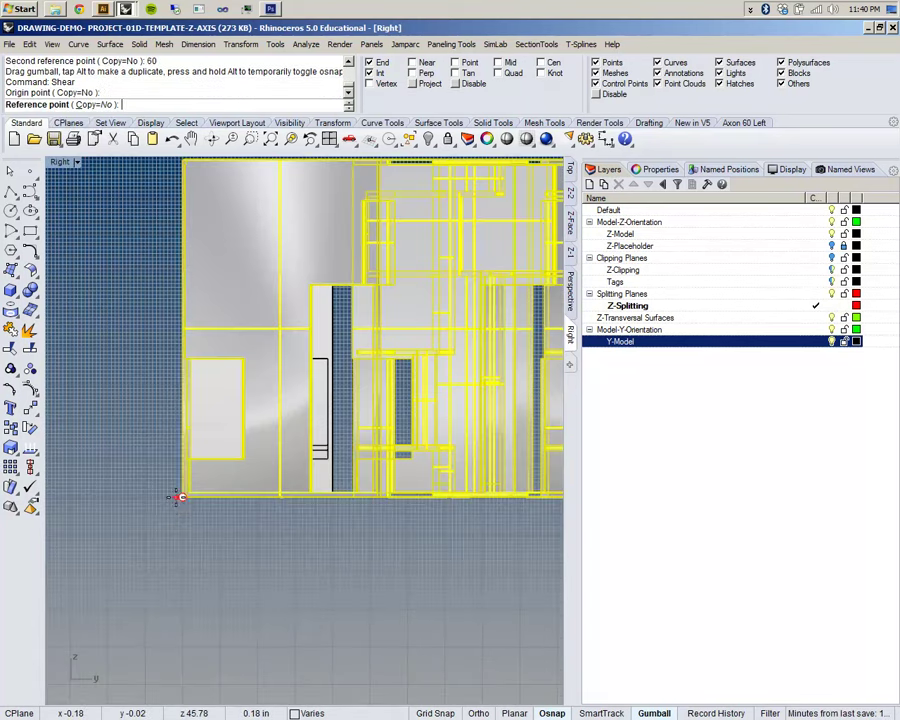
{"action": "scroll", "coordinate": [177, 497], "scroll_direction": "down", "scroll_amount": 10}
{"action": "scroll", "coordinate": [175, 420], "scroll_direction": "up", "scroll_amount": 6}
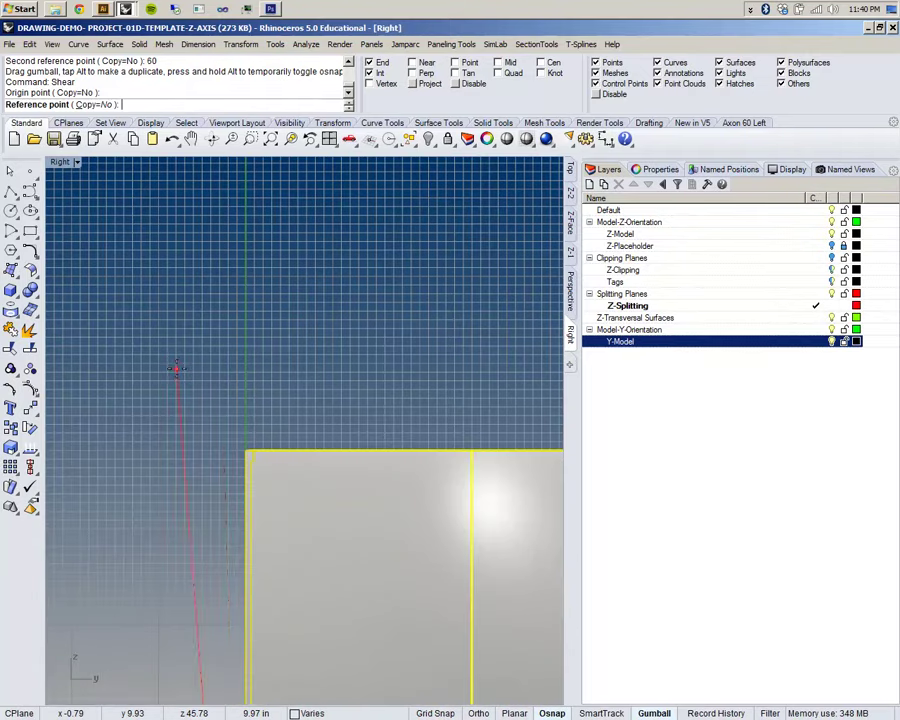
{"action": "left_click", "coordinate": [247, 451]}
{"action": "scroll", "coordinate": [238, 438], "scroll_direction": "down", "scroll_amount": 5}
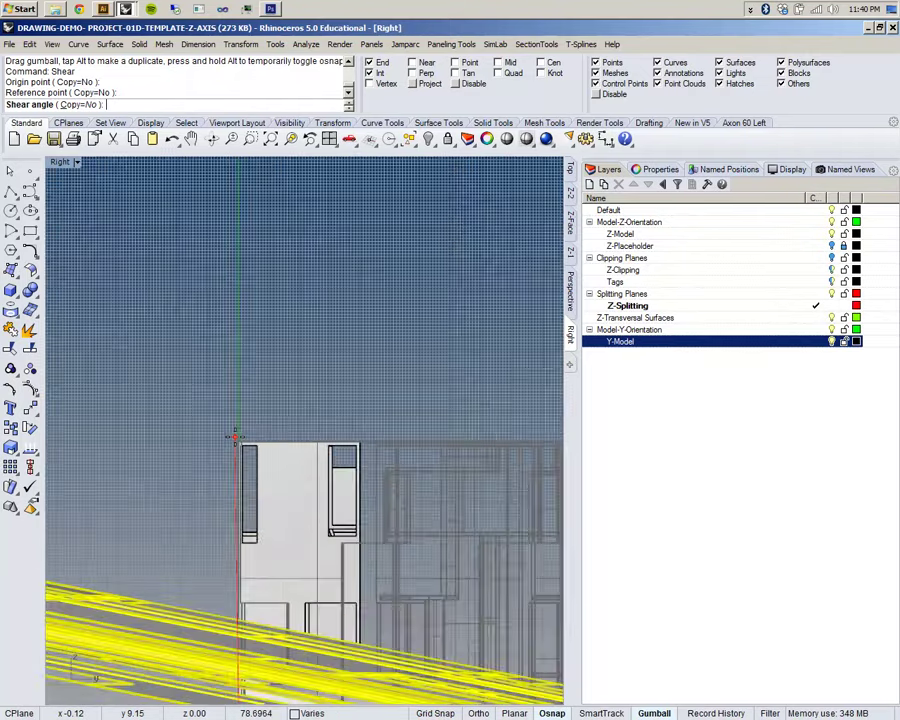
{"action": "scroll", "coordinate": [237, 440], "scroll_direction": "down", "scroll_amount": 2}
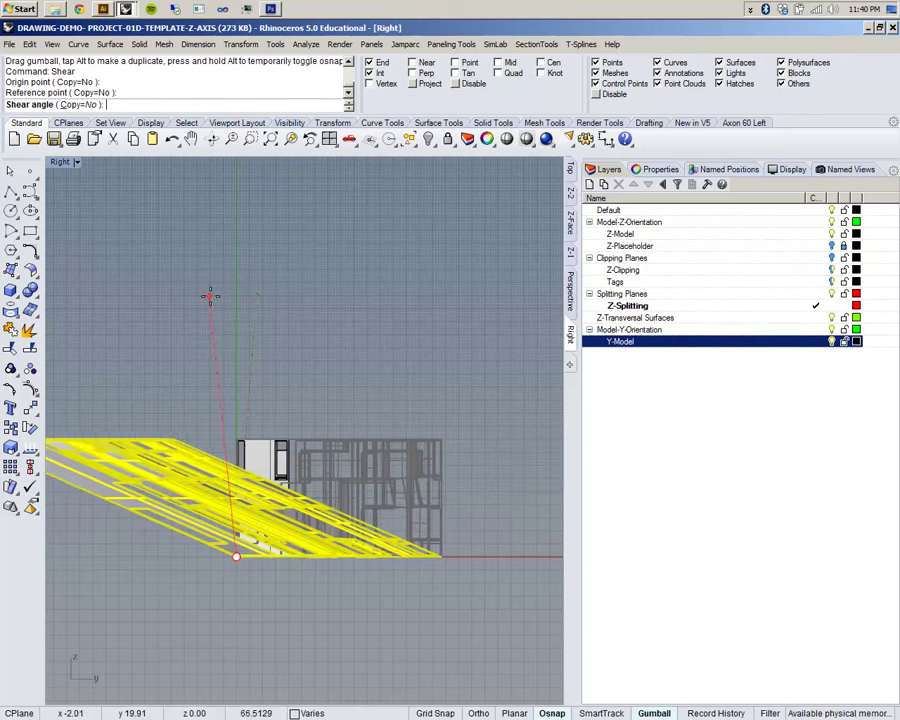
{"action": "type", "text": "-"}
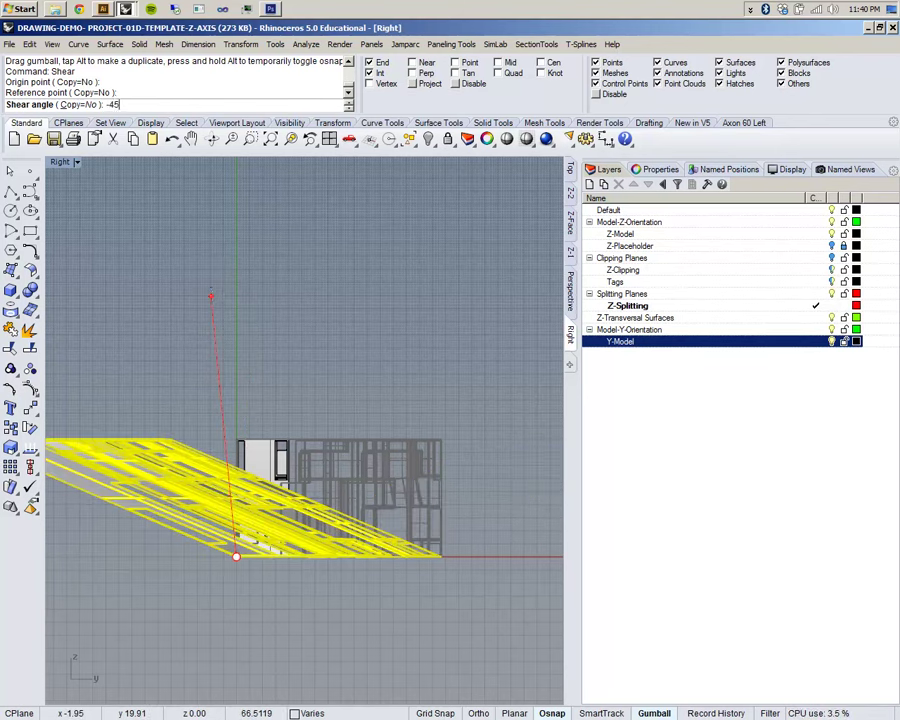
{"action": "type", "text": "45"}
{"action": "key", "text": "Return"}
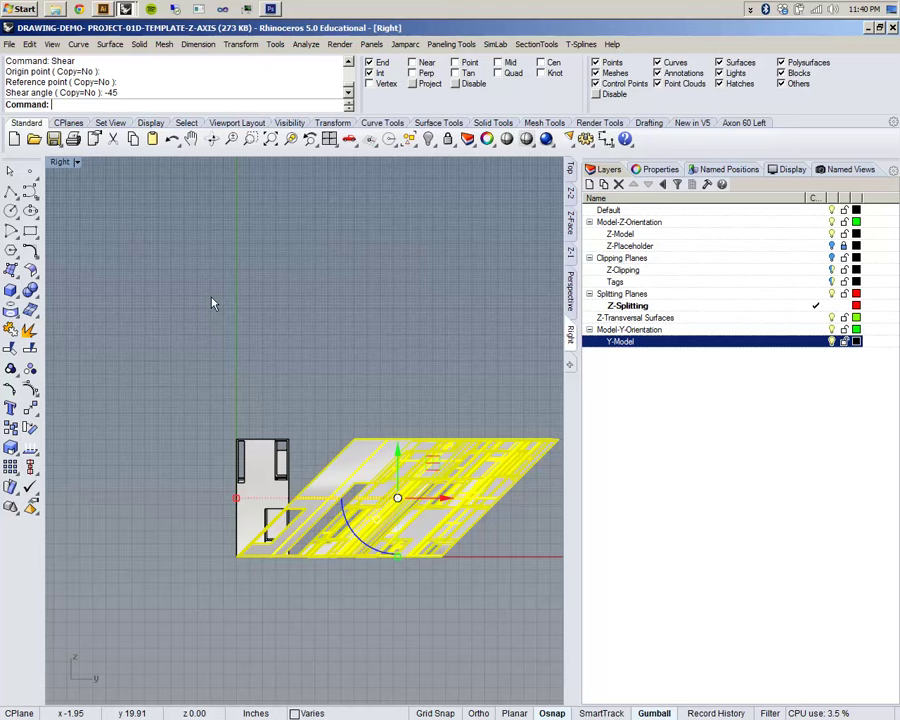
Undo the shear and the preceding moves and rotation in the Top view, then redo the earlier move and the rotation.
{"action": "left_click", "coordinate": [570, 288]}
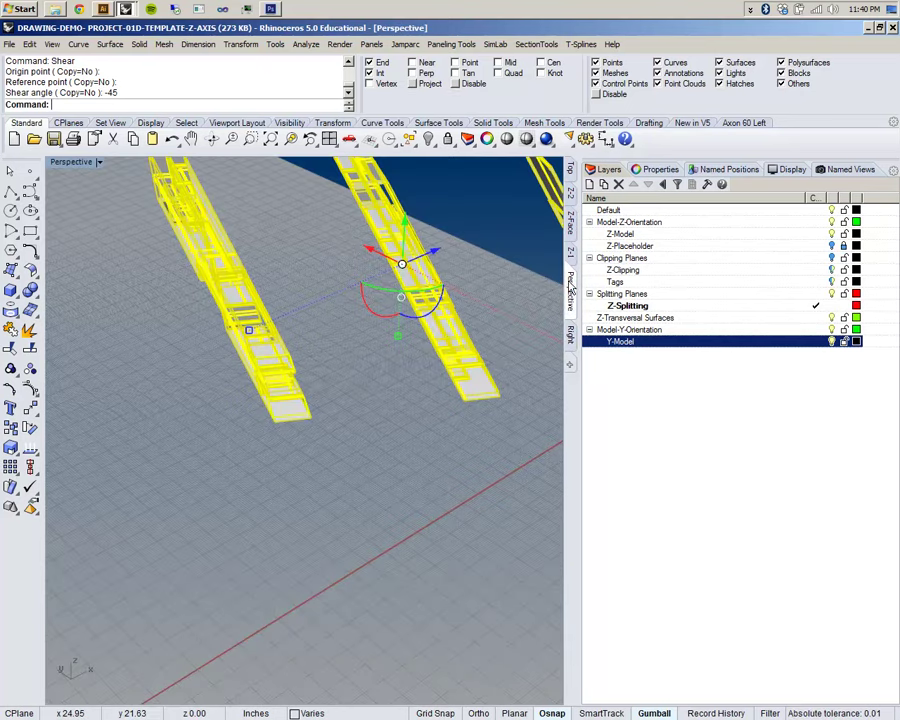
{"action": "left_click", "coordinate": [570, 172]}
{"action": "scroll", "coordinate": [380, 295], "scroll_direction": "down", "scroll_amount": 4}
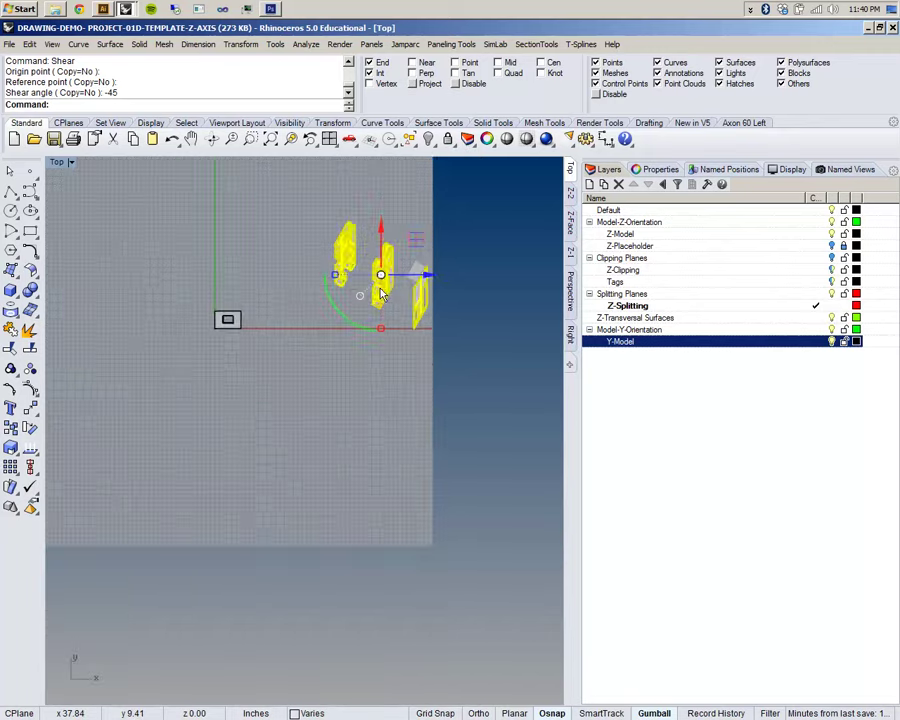
{"action": "scroll", "coordinate": [368, 252], "scroll_direction": "up", "scroll_amount": 3}
{"action": "key", "text": "ctrl+z"}
{"action": "key", "text": "ctrl+z"}
{"action": "key", "text": "ctrl+z"}
{"action": "key", "text": "ctrl+z"}
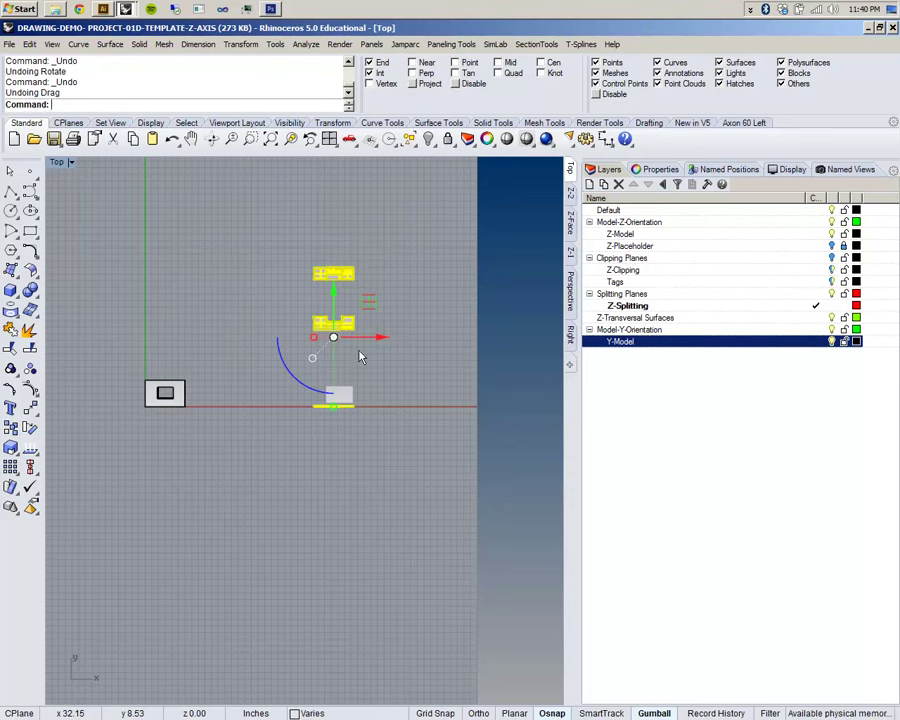
{"action": "scroll", "coordinate": [375, 352], "scroll_direction": "up", "scroll_amount": 2}
{"action": "key", "text": "ctrl+y"}
{"action": "key", "text": "ctrl+y"}
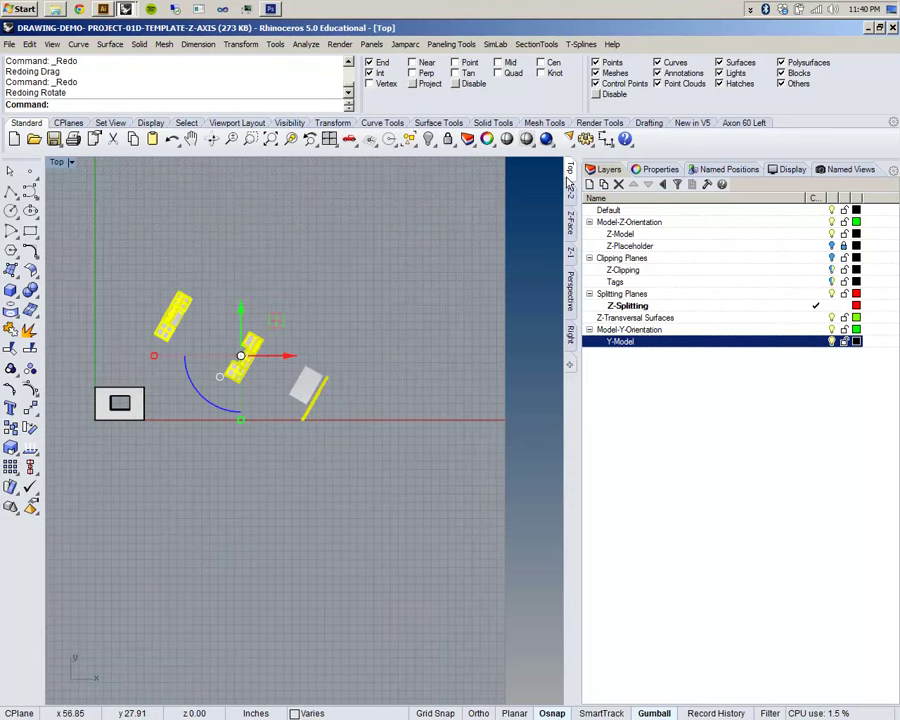
Shear the restored rotated sections by -45 degrees in the Right view, along the vertical front edge from its base.
{"action": "left_click", "coordinate": [570, 290]}
{"action": "scroll", "coordinate": [358, 392], "scroll_direction": "down", "scroll_amount": 3}
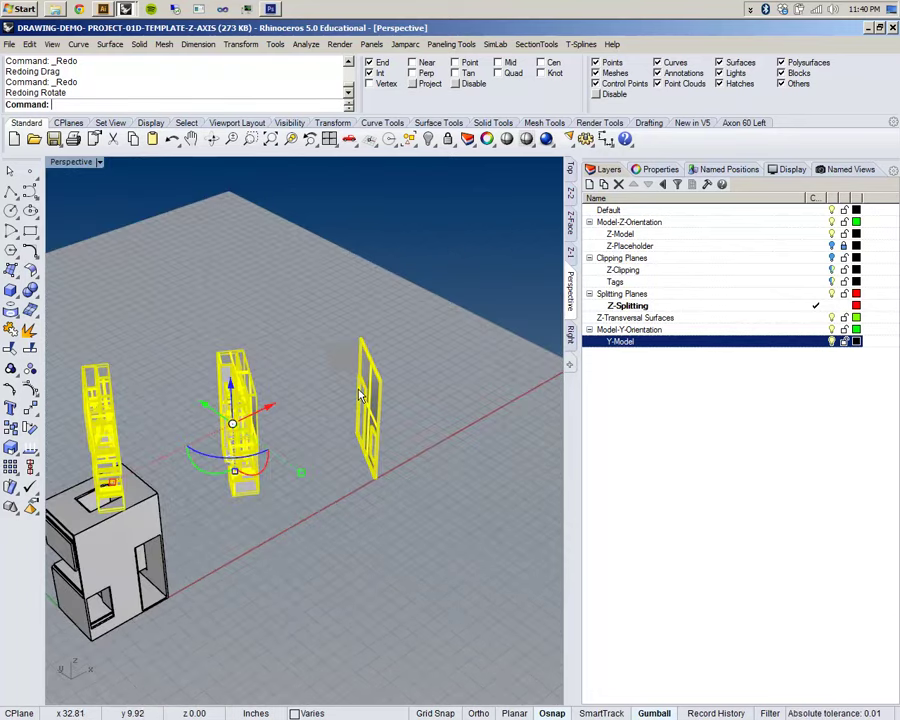
{"action": "left_click", "coordinate": [570, 172]}
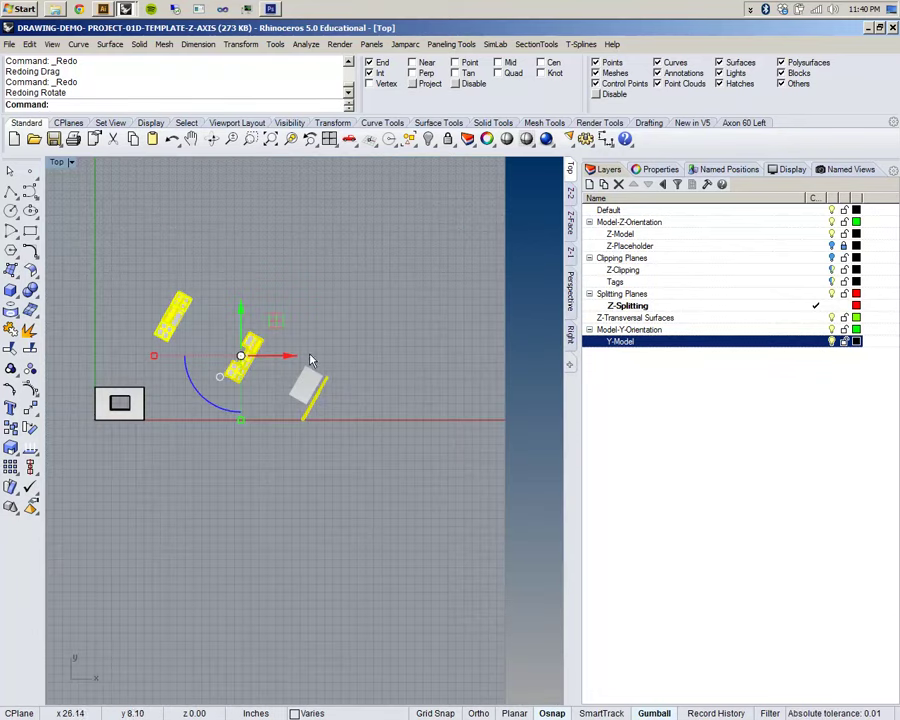
{"action": "right_click_drag", "start_coordinate": [267, 376], "coordinate": [302, 389]}
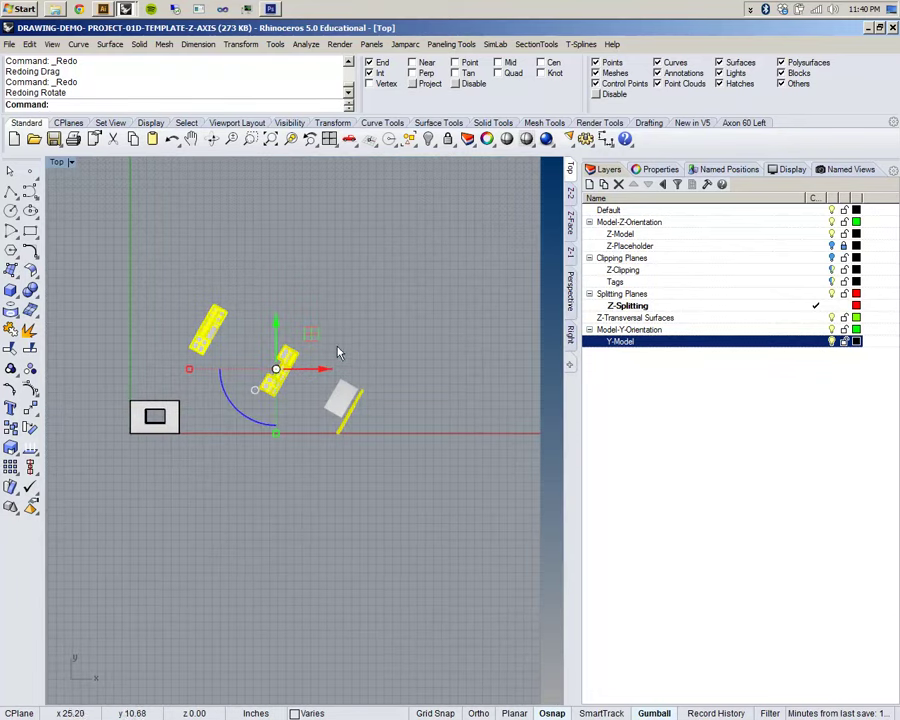
{"action": "right_click", "coordinate": [89, 71]}
{"action": "left_click", "coordinate": [111, 145]}
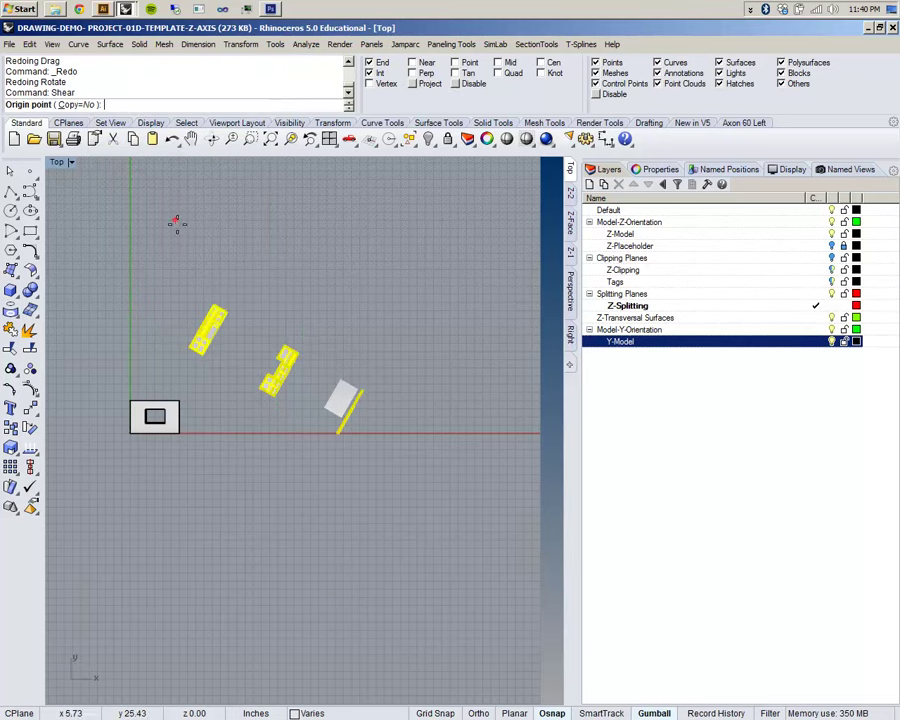
{"action": "left_click", "coordinate": [570, 332]}
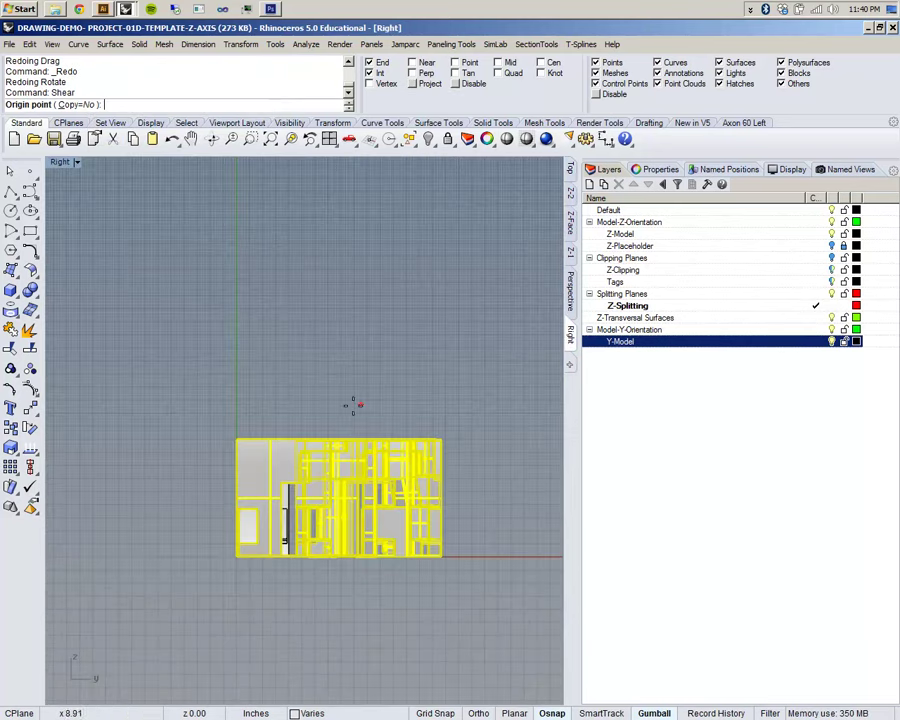
{"action": "scroll", "coordinate": [289, 432], "scroll_direction": "up", "scroll_amount": 5}
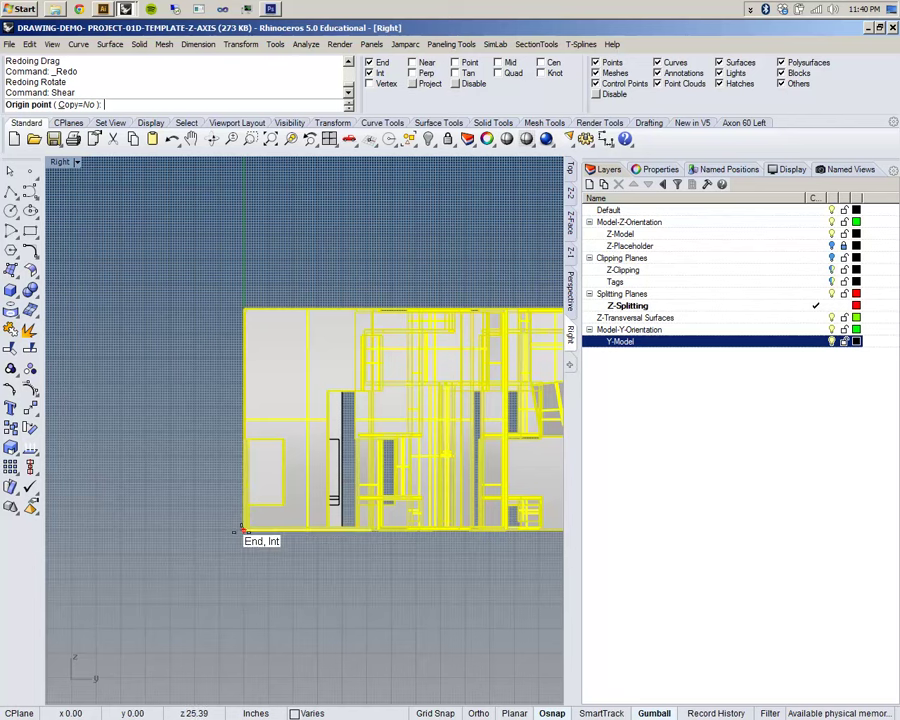
{"action": "left_click", "coordinate": [243, 529]}
{"action": "left_click", "coordinate": [243, 310]}
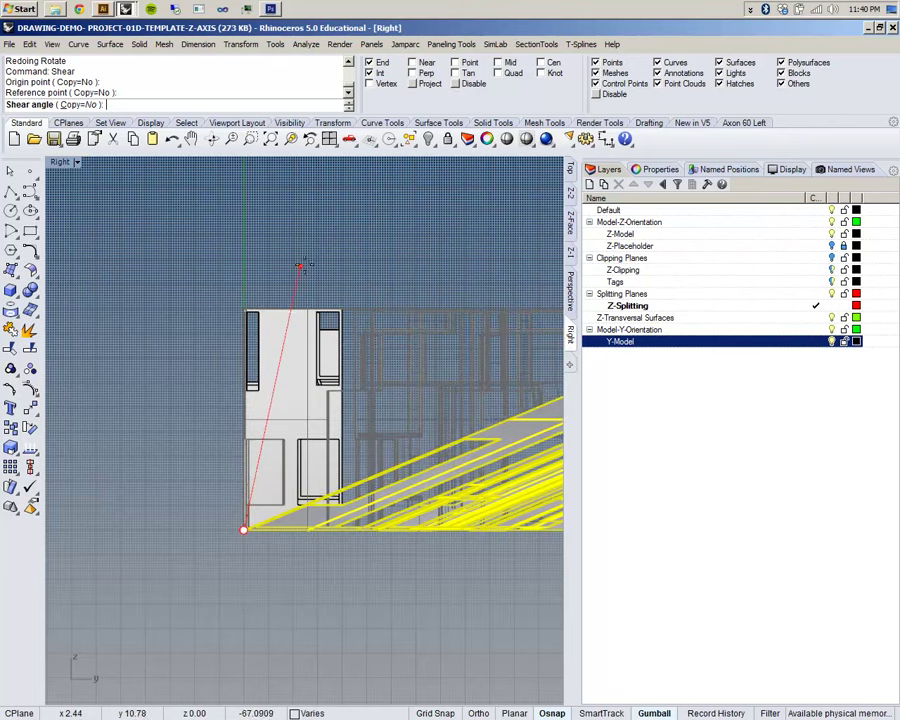
{"action": "type", "text": "-45"}
{"action": "key", "text": "Return"}
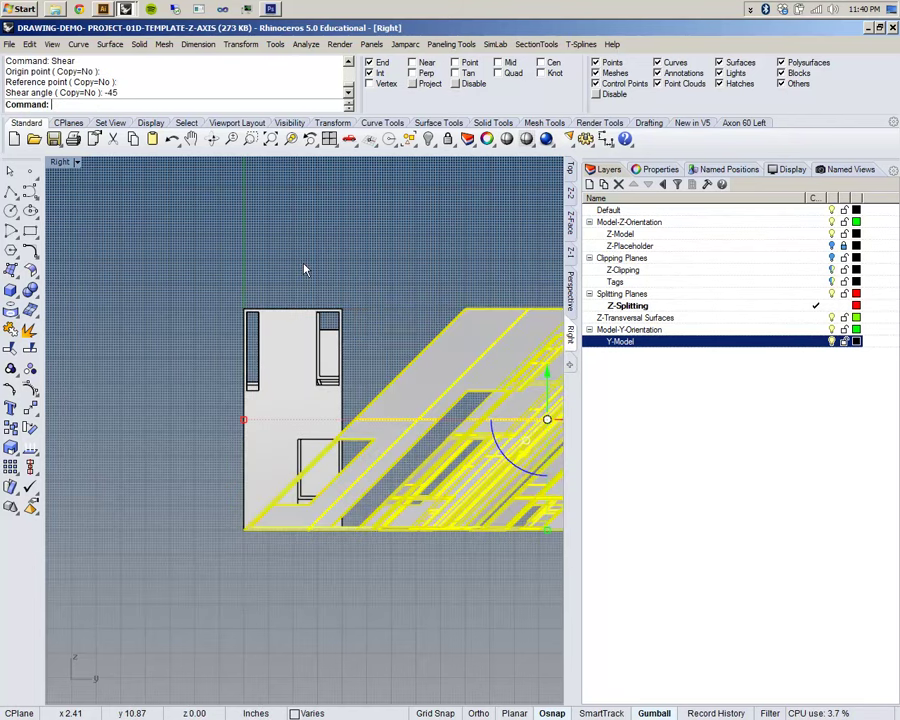
Display the Top view in Wireframe and clear the selection to examine the sheared sections as an axonometric.
{"action": "left_click", "coordinate": [569, 292]}
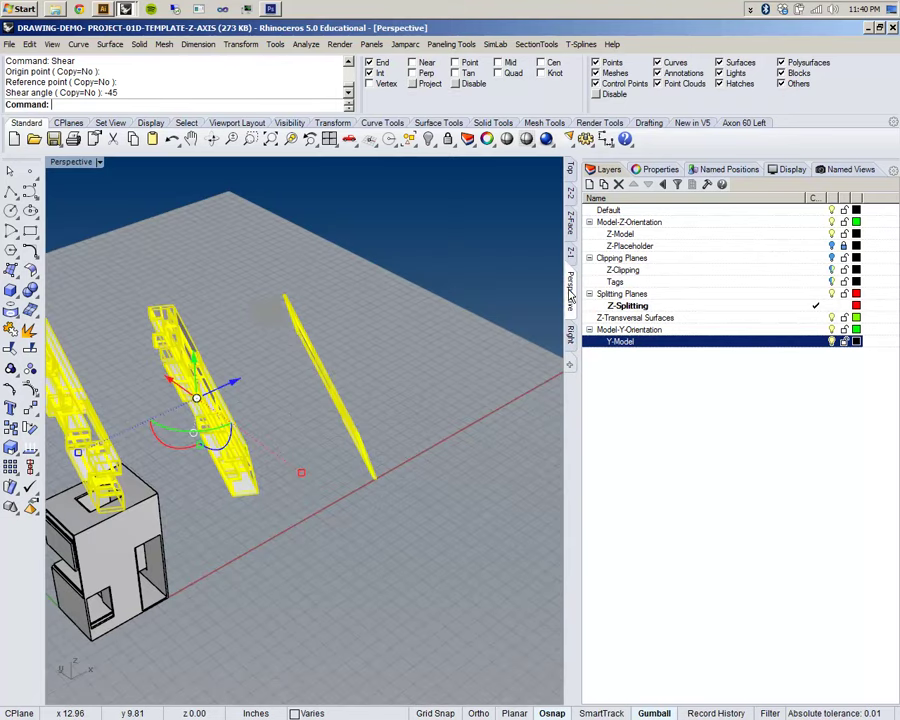
{"action": "left_click", "coordinate": [571, 169]}
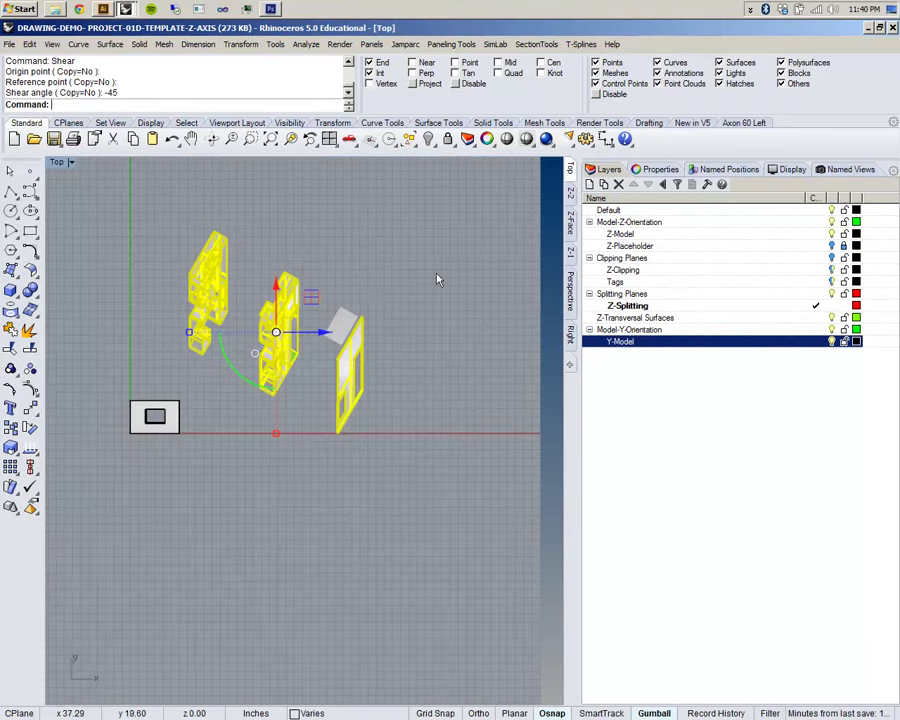
{"action": "scroll", "coordinate": [363, 305], "scroll_direction": "up", "scroll_amount": 4}
{"action": "right_click_drag", "start_coordinate": [262, 326], "coordinate": [343, 324]}
{"action": "left_click", "coordinate": [57, 162]}
{"action": "left_click", "coordinate": [80, 193]}
{"action": "scroll", "coordinate": [306, 370], "scroll_direction": "down", "scroll_amount": 2}
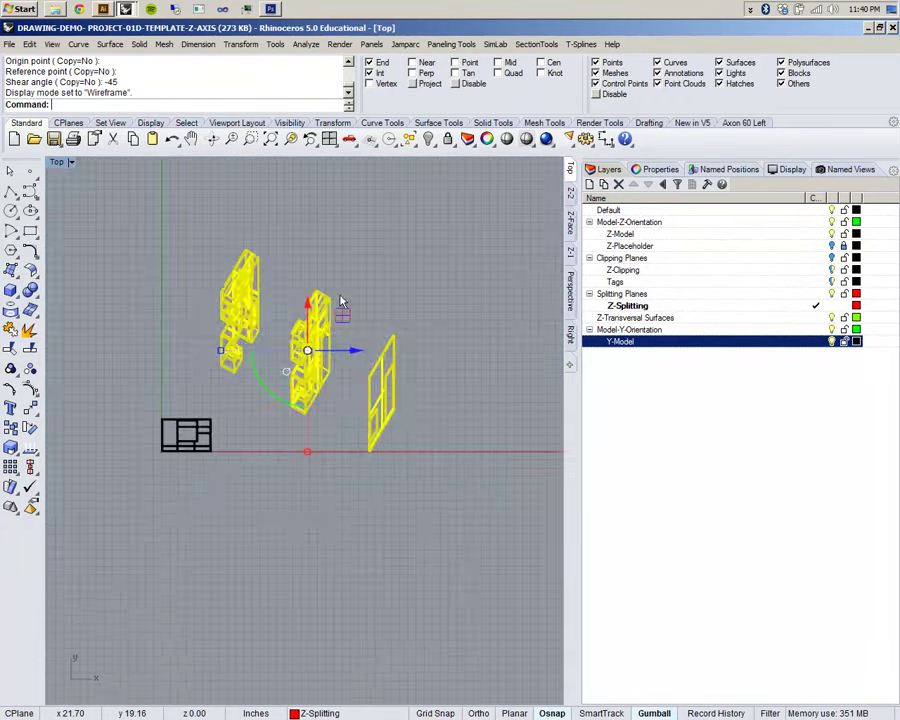
{"action": "scroll", "coordinate": [357, 278], "scroll_direction": "up", "scroll_amount": 2}
{"action": "left_click", "coordinate": [359, 275]}
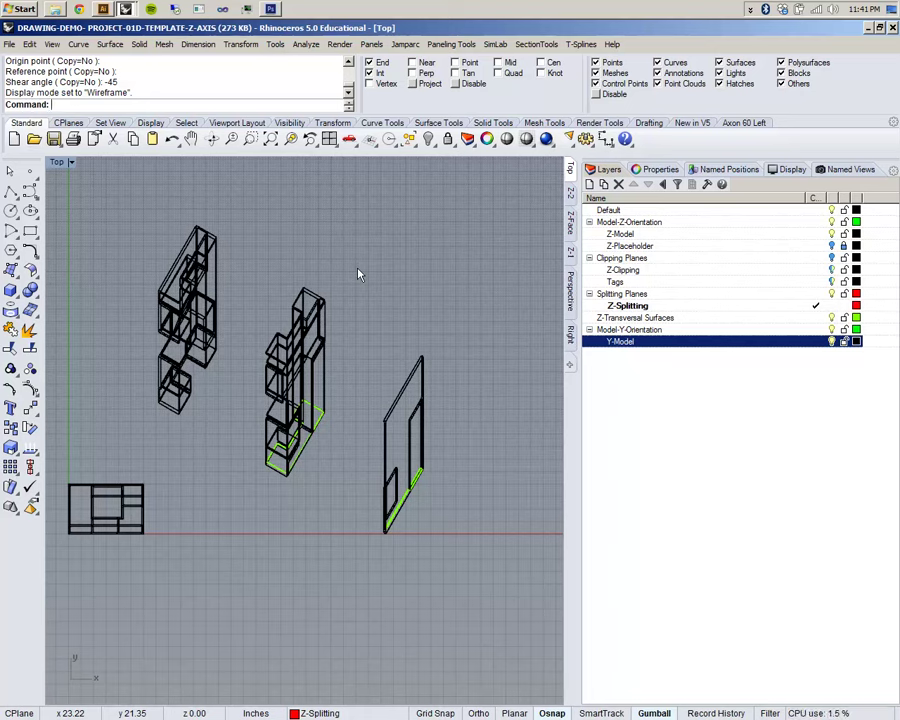
{"action": "scroll", "coordinate": [200, 320], "scroll_direction": "up", "scroll_amount": 4}
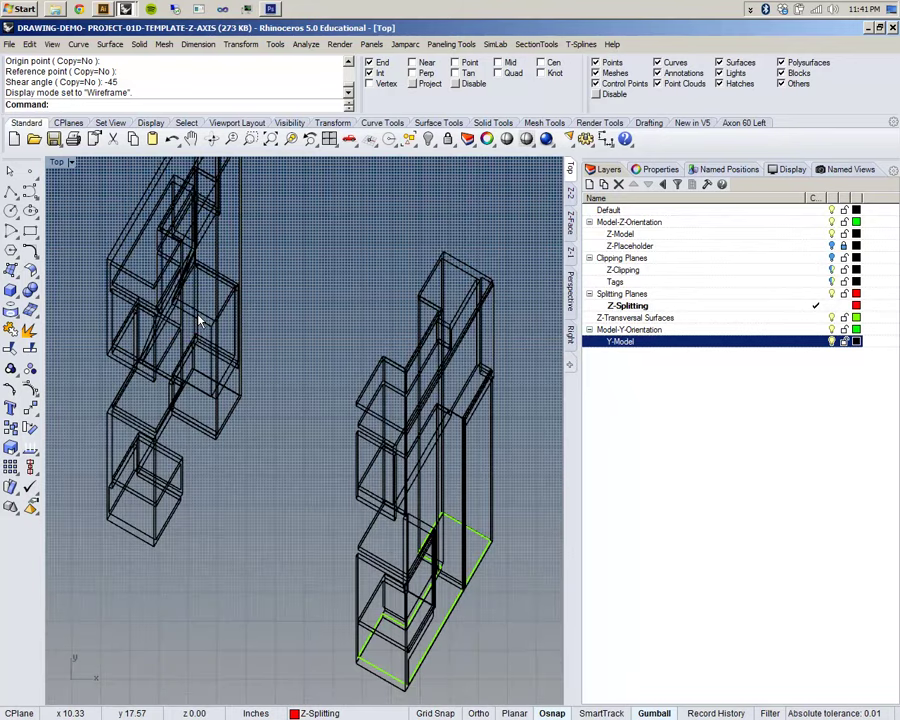
{"action": "scroll", "coordinate": [200, 320], "scroll_direction": "down", "scroll_amount": 3}
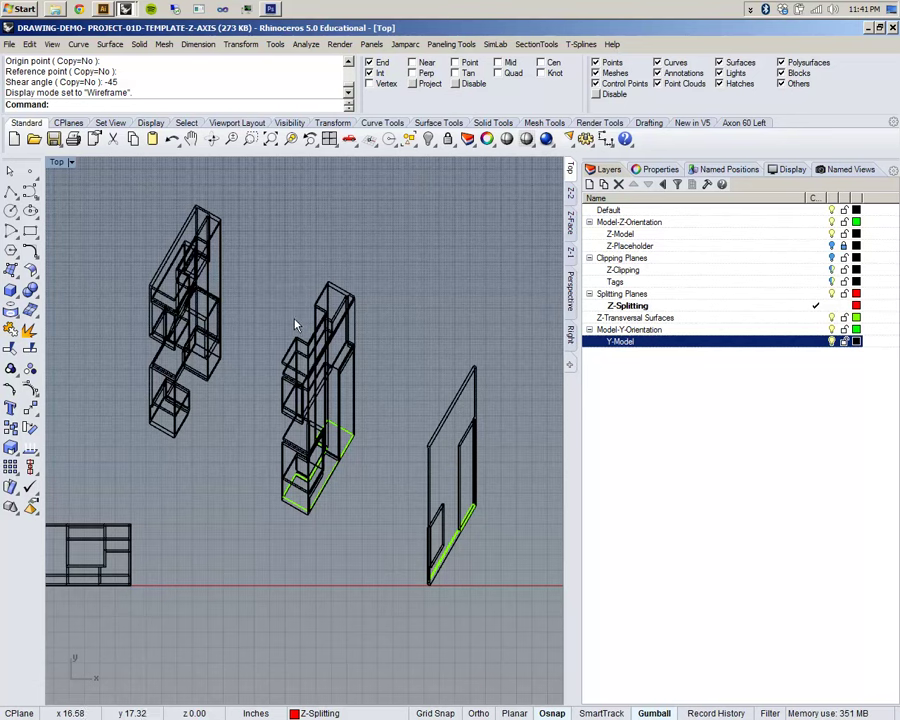
{"action": "right_click_drag", "start_coordinate": [288, 476], "coordinate": [306, 470]}
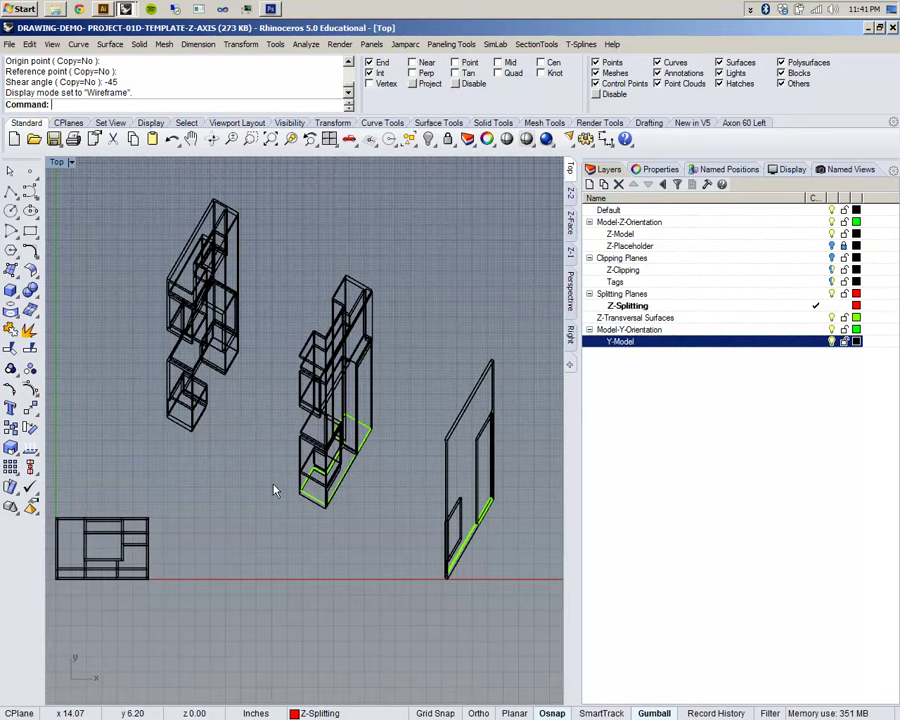
{"action": "right_click_drag", "start_coordinate": [375, 276], "coordinate": [378, 305]}
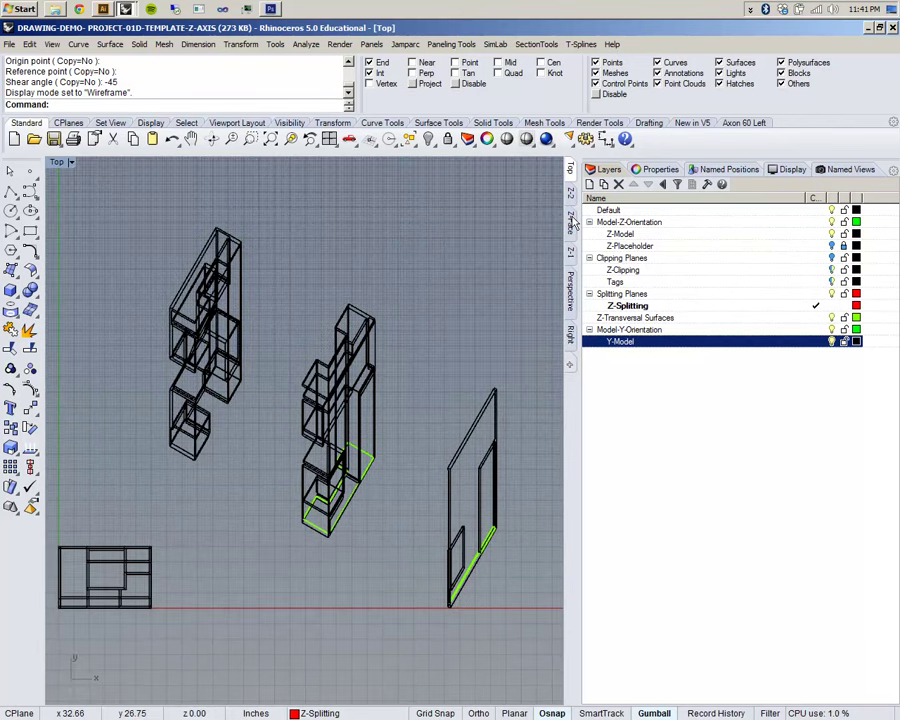
Undo the latest shear and the 60-degree rotation of the three sections.
{"action": "key", "text": "ctrl+z"}
{"action": "key", "text": "ctrl+z"}
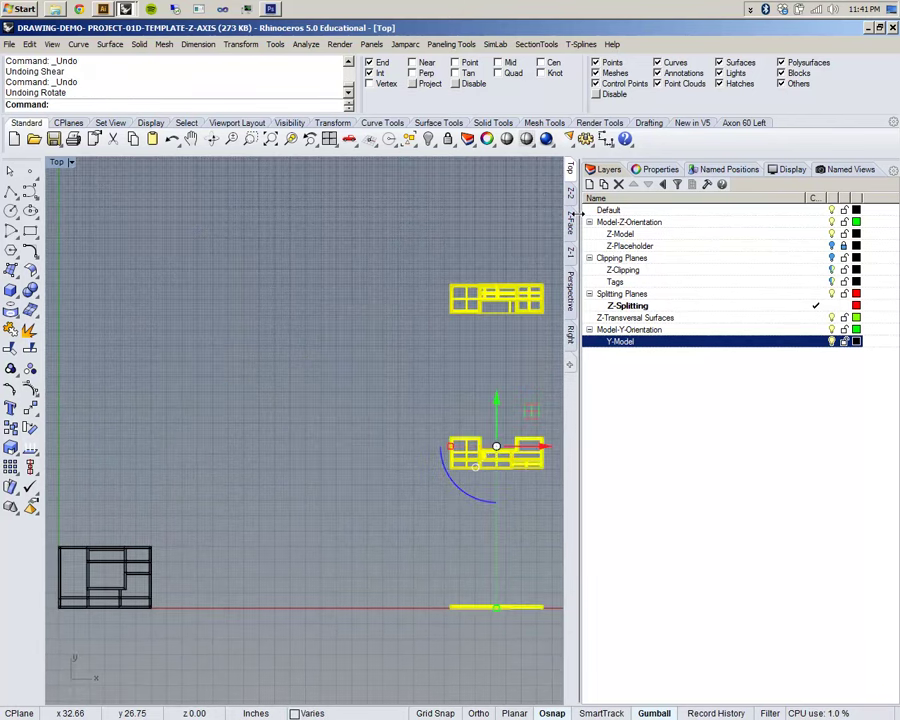
{"action": "right_click_drag", "start_coordinate": [466, 239], "coordinate": [298, 234]}
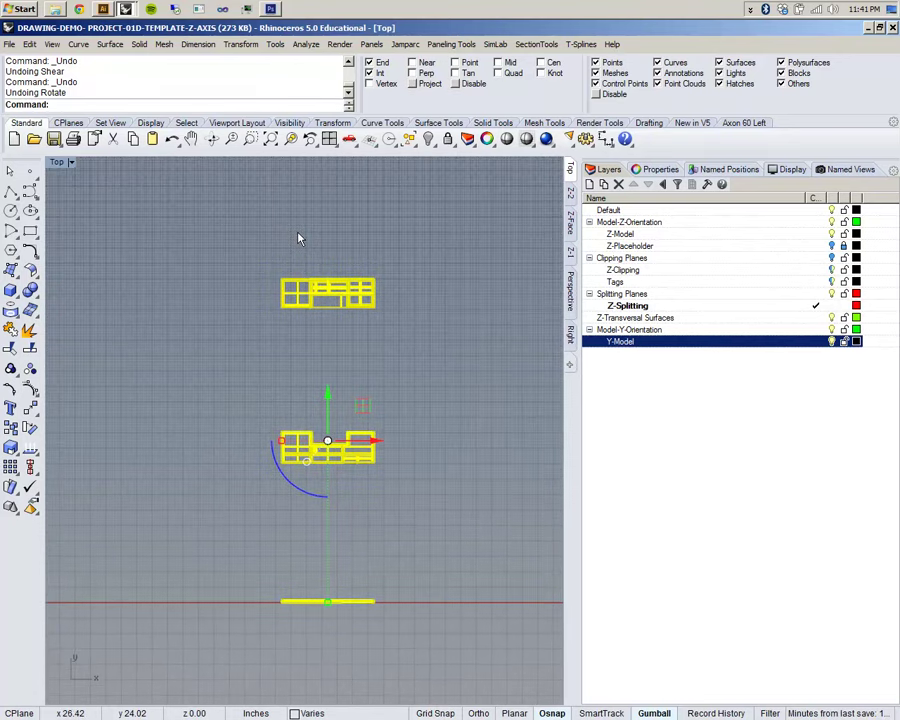
Open the Axo View 60 Degrees Left button's editor from the Axon 60 Left toolbar and highlight its rotate-and-shear macro for review.
{"action": "left_click", "coordinate": [748, 123]}
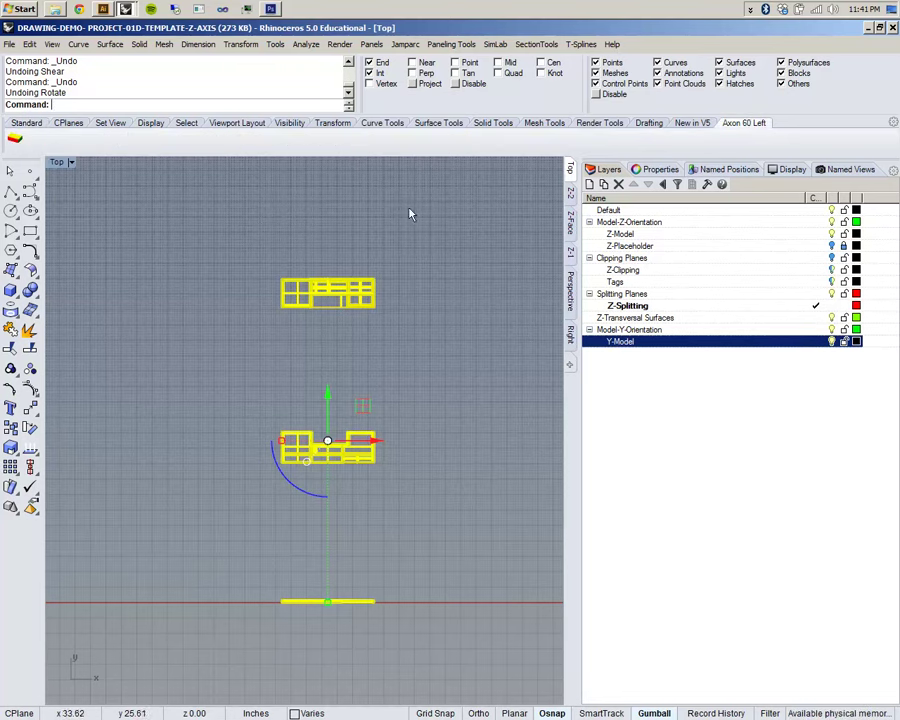
{"action": "right_click", "coordinate": [15, 140], "text": "shift"}
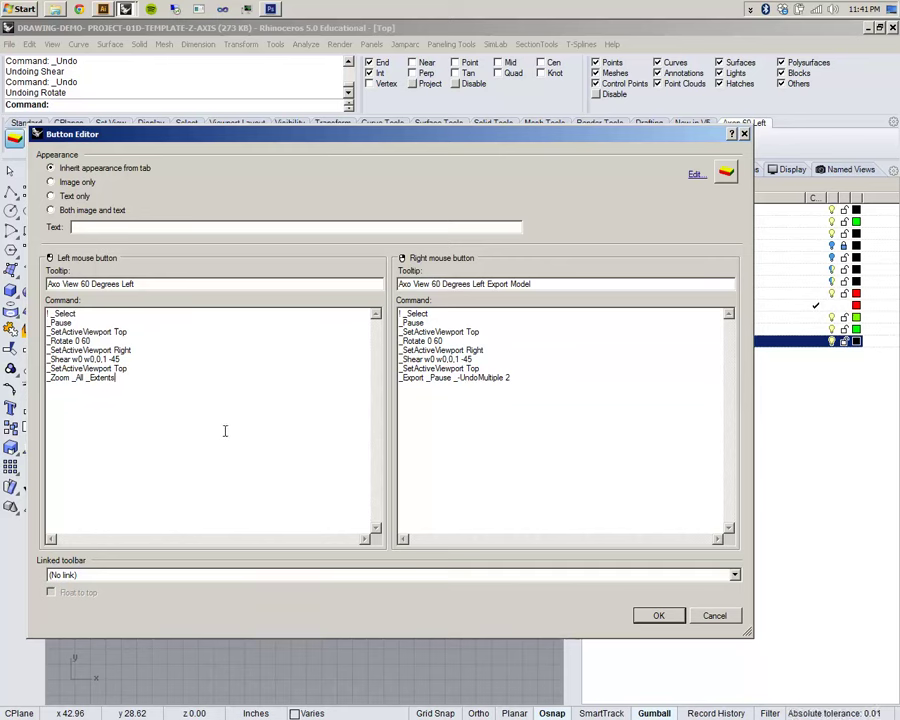
{"action": "left_click_drag", "start_coordinate": [183, 388], "coordinate": [10, 318]}
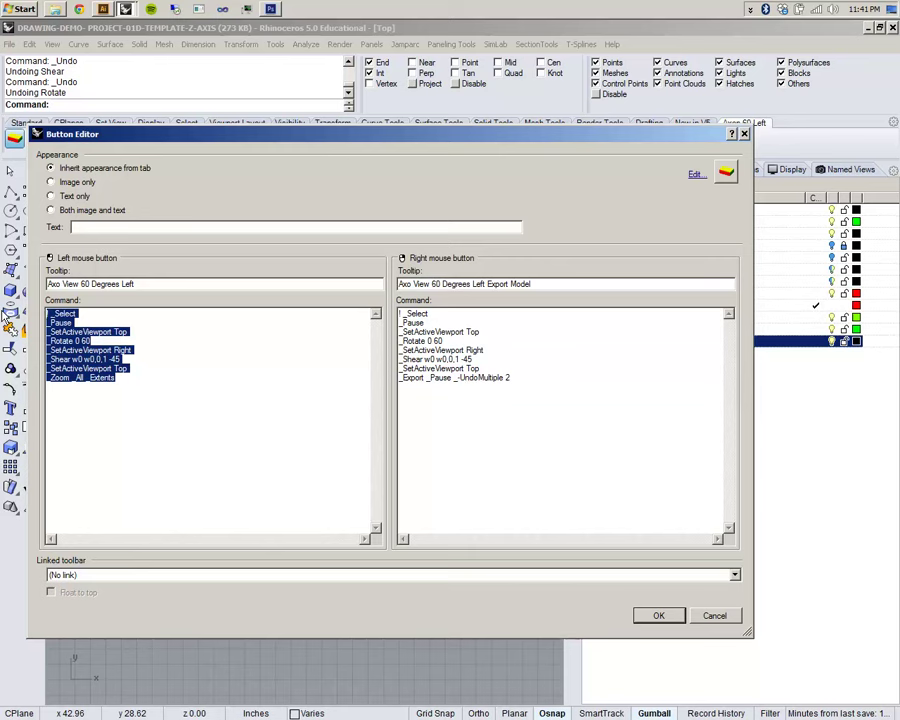
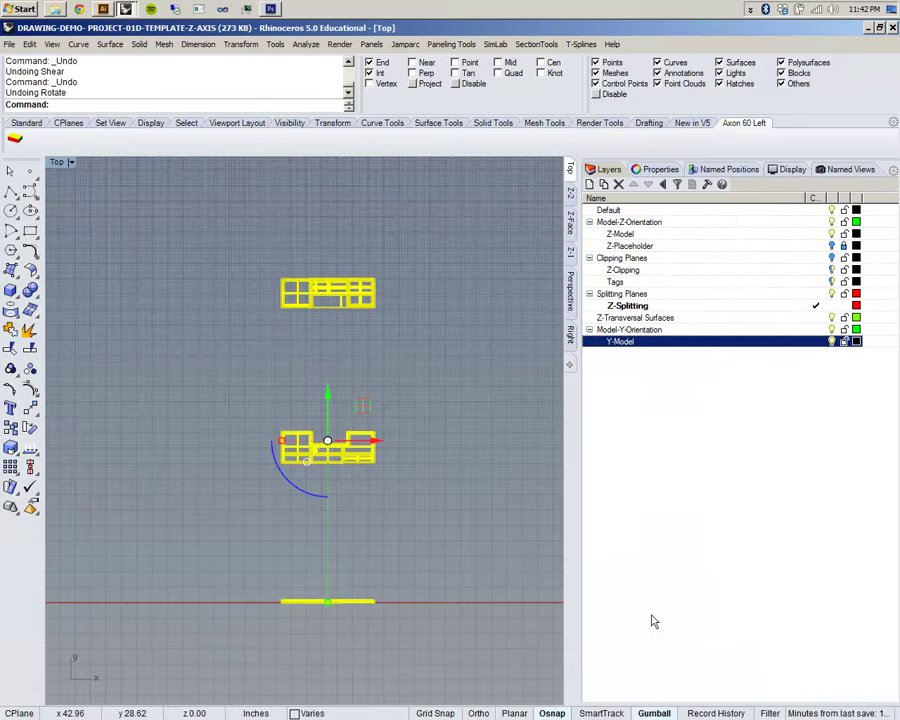
Run the Axo View 60 Degrees Left macro on the three selected sections in the Top view.
{"action": "scroll", "coordinate": [385, 405], "scroll_direction": "down", "scroll_amount": 5}
{"action": "right_click_drag", "start_coordinate": [402, 384], "coordinate": [390, 352]}
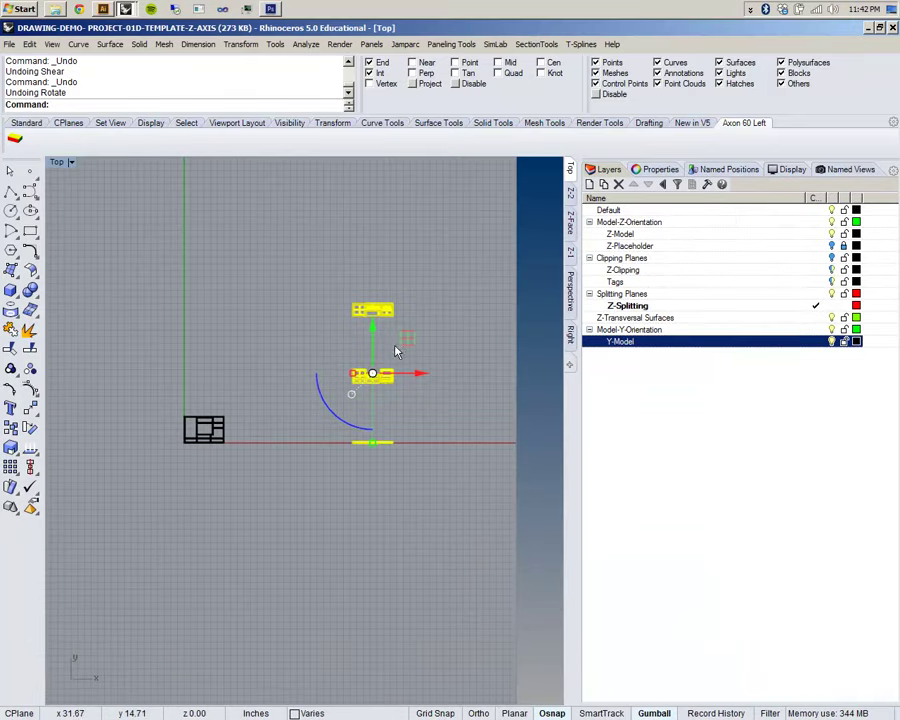
{"action": "scroll", "coordinate": [398, 349], "scroll_direction": "up", "scroll_amount": 3}
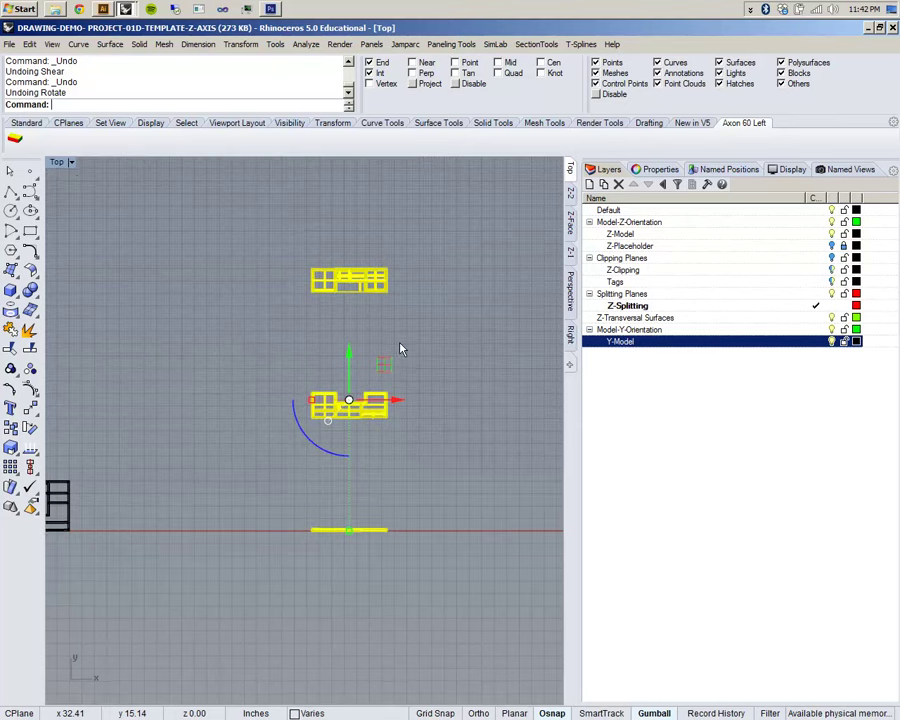
{"action": "scroll", "coordinate": [190, 308], "scroll_direction": "down", "scroll_amount": 3}
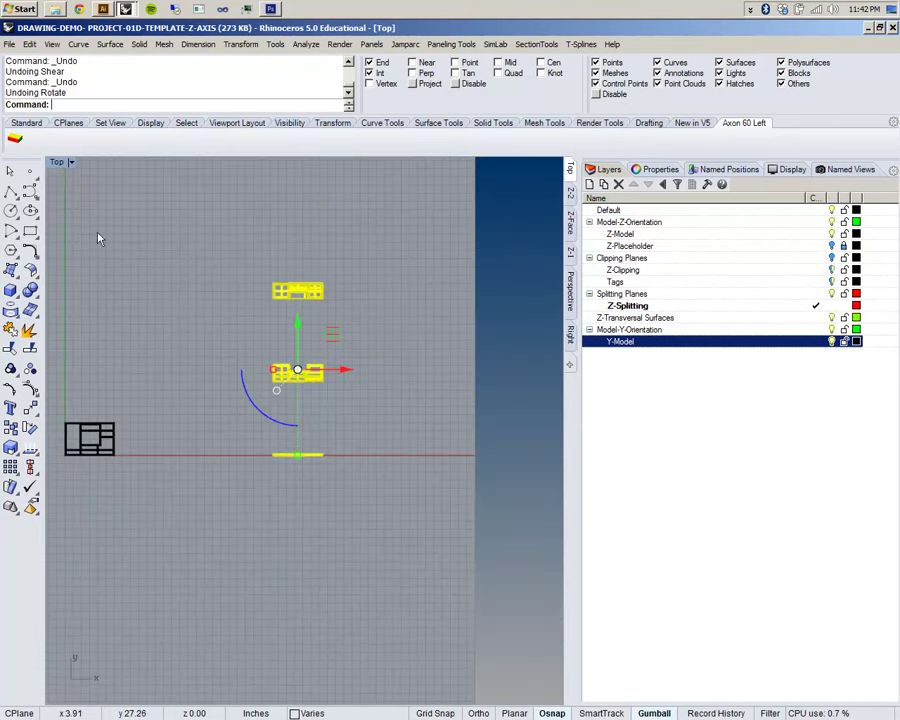
{"action": "left_click", "coordinate": [15, 140]}
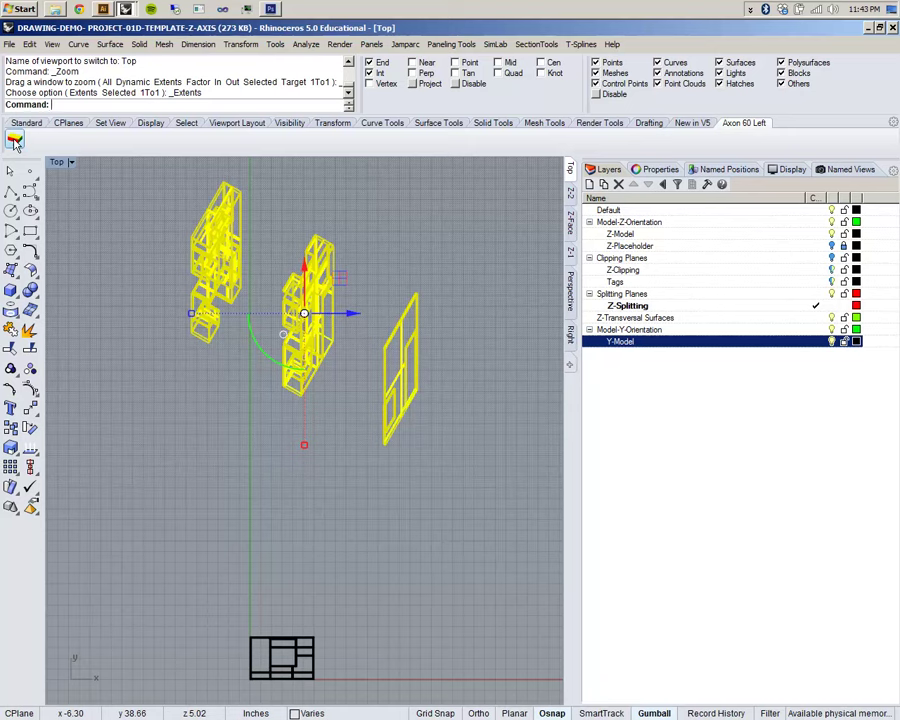
Examine the Axo View 60 Degrees Left macro in its button editor and leave its commands untouched.
{"action": "right_click", "coordinate": [14, 143], "text": "shift"}
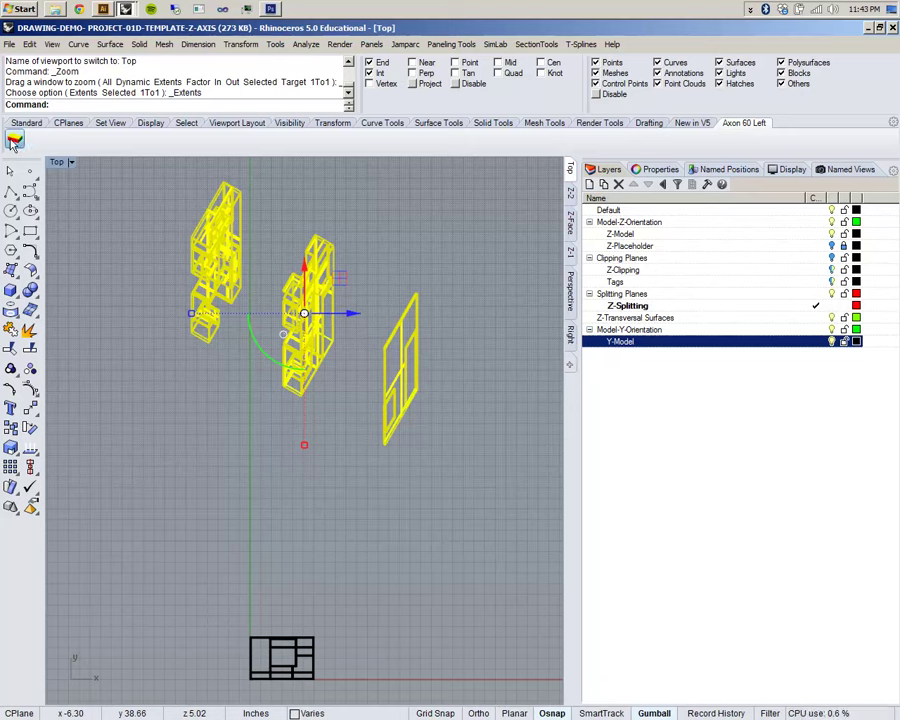
{"action": "left_click", "coordinate": [28, 204]}
{"action": "left_click", "coordinate": [714, 615]}
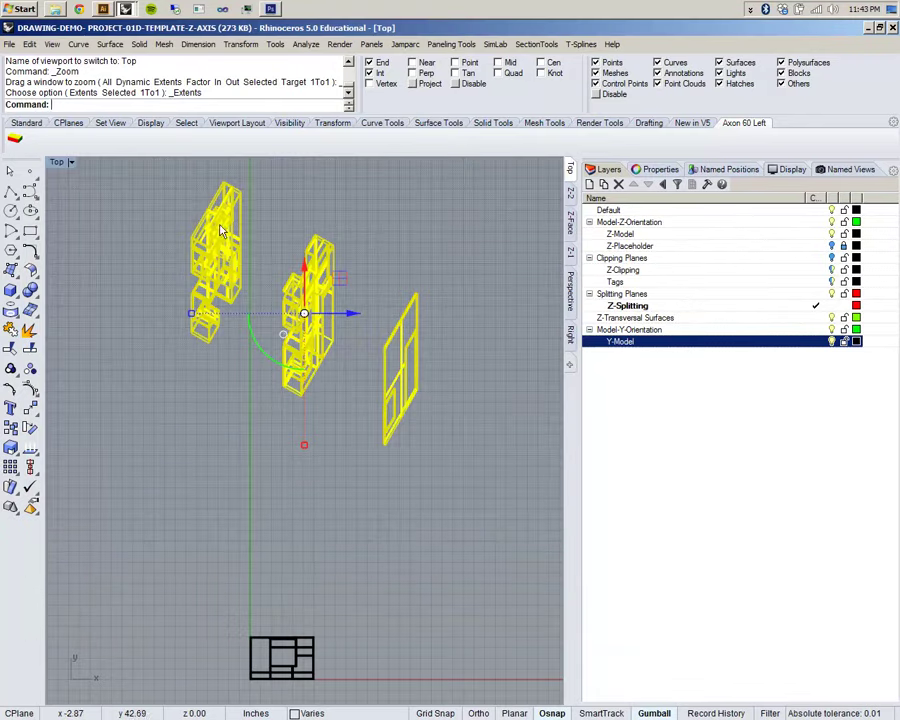
{"action": "right_click", "coordinate": [29, 166], "text": "shift"}
{"action": "right_click", "coordinate": [15, 141], "text": "shift"}
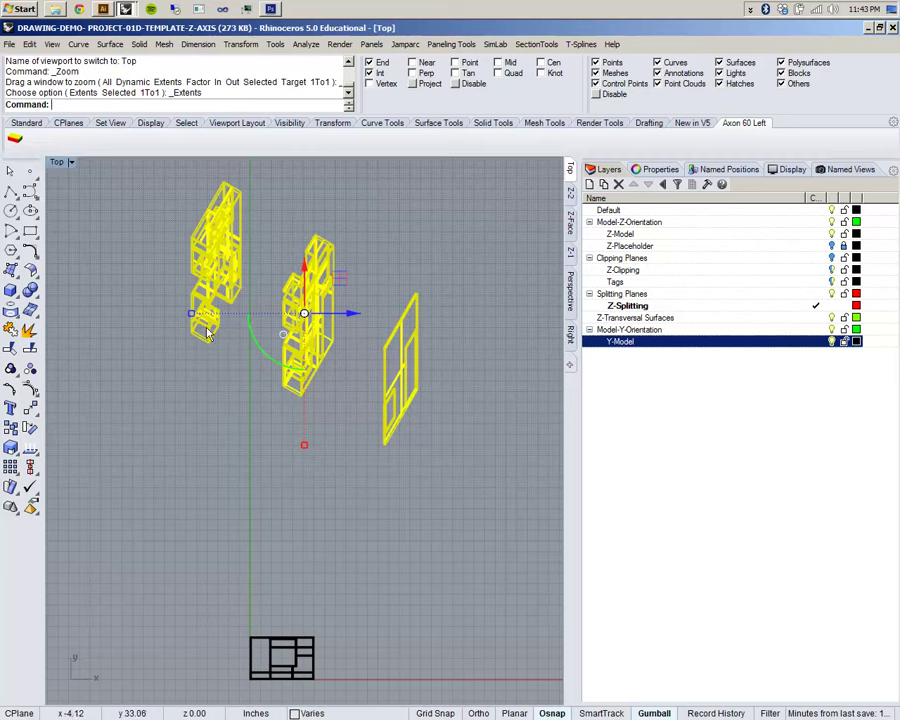
{"action": "left_click", "coordinate": [16, 143]}
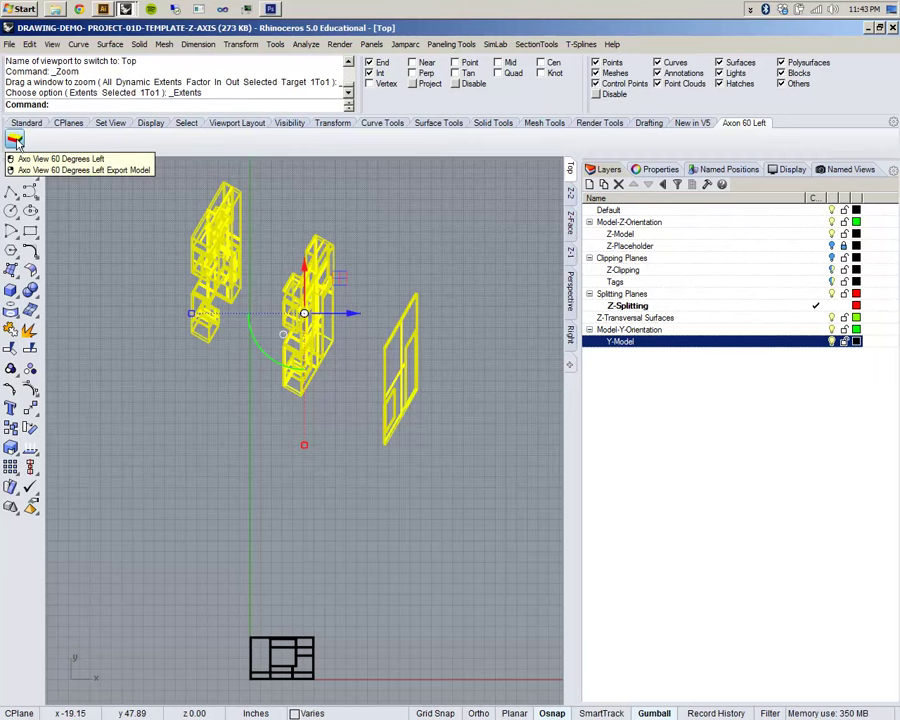
Set the rotation in the Axo View 60 Degrees Left button's main macro to -45 and save the button.
{"action": "right_click", "coordinate": [16, 143], "text": "shift"}
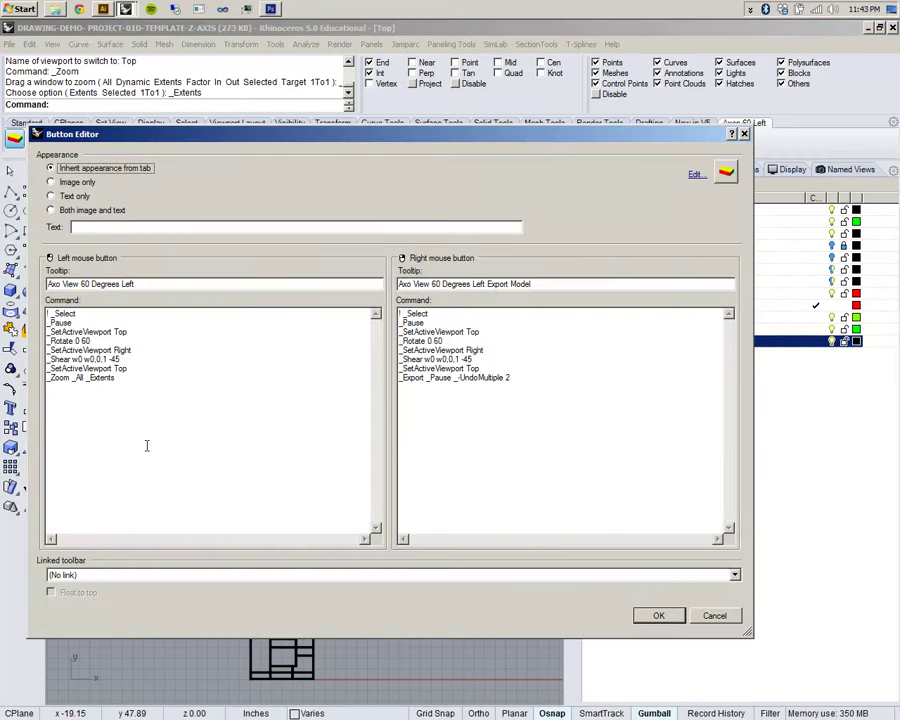
{"action": "left_click", "coordinate": [95, 341]}
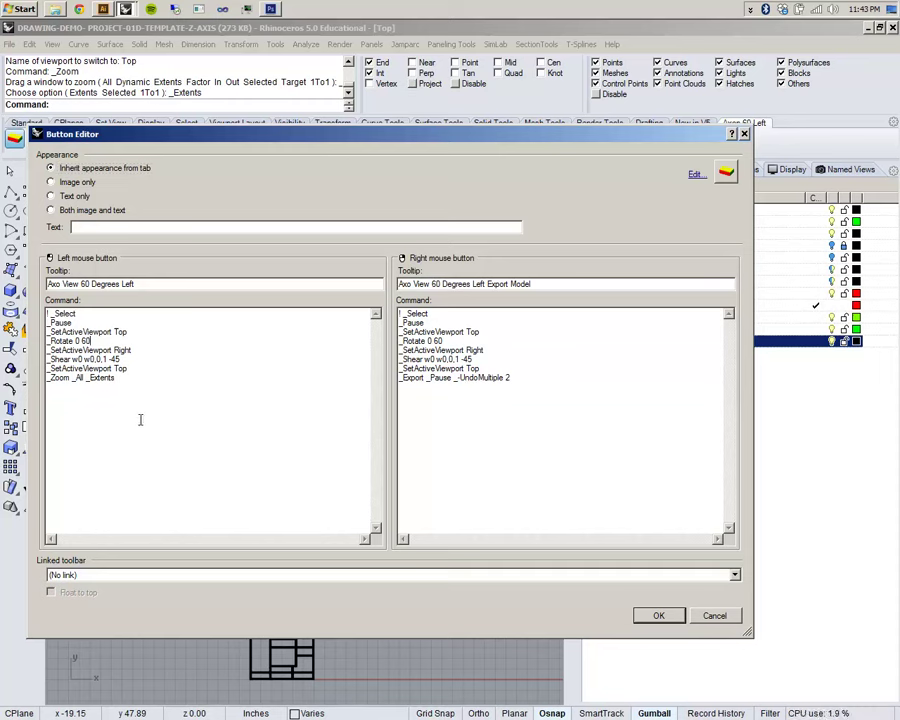
{"action": "key", "text": "BackSpace"}
{"action": "key", "text": "BackSpace"}
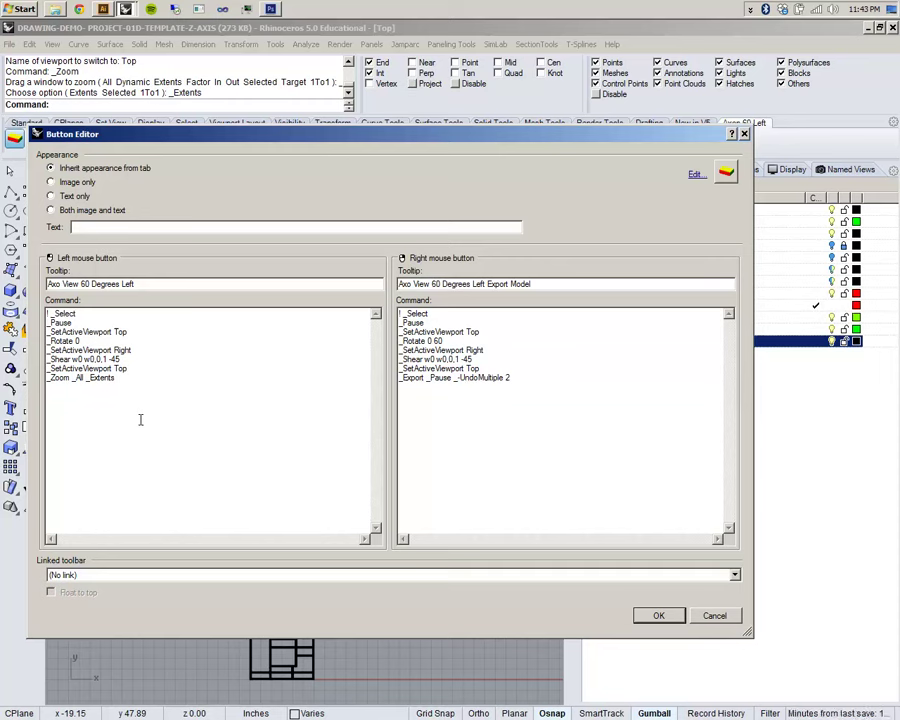
{"action": "type", "text": "-45"}
{"action": "left_click", "coordinate": [670, 618]}
Undo the macro's shear and 60-degree rotation of the three sections.
{"action": "scroll", "coordinate": [306, 474], "scroll_direction": "down", "scroll_amount": 8}
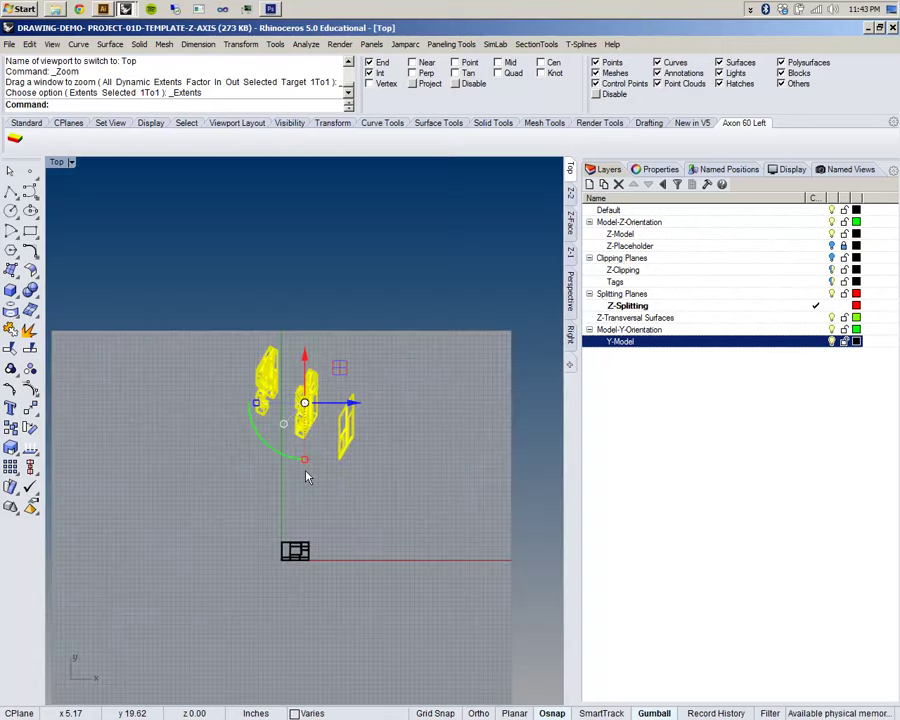
{"action": "key", "text": "ctrl+z"}
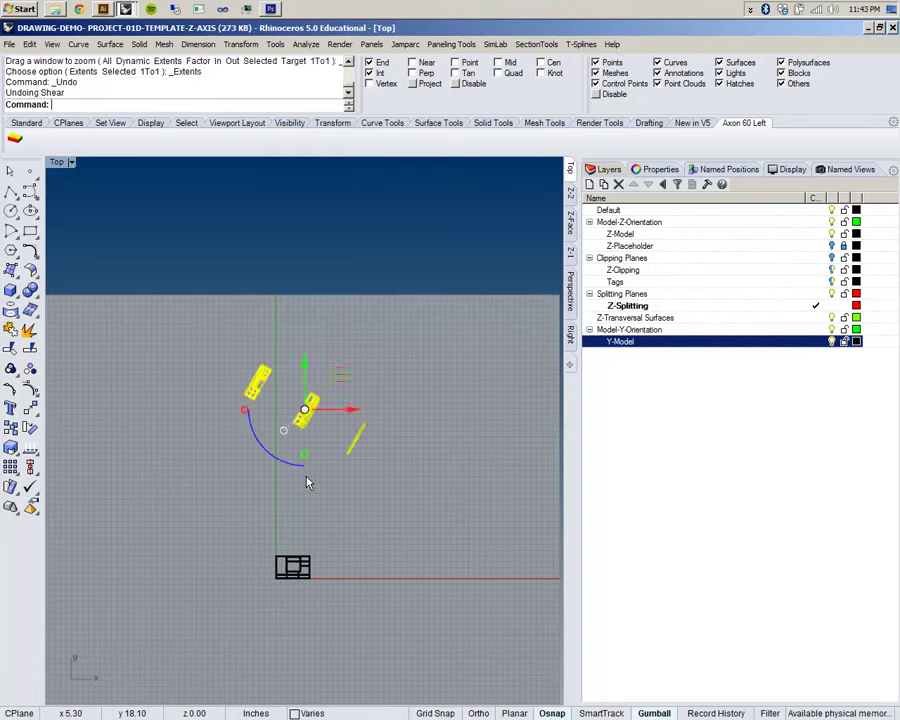
{"action": "key", "text": "ctrl+z"}
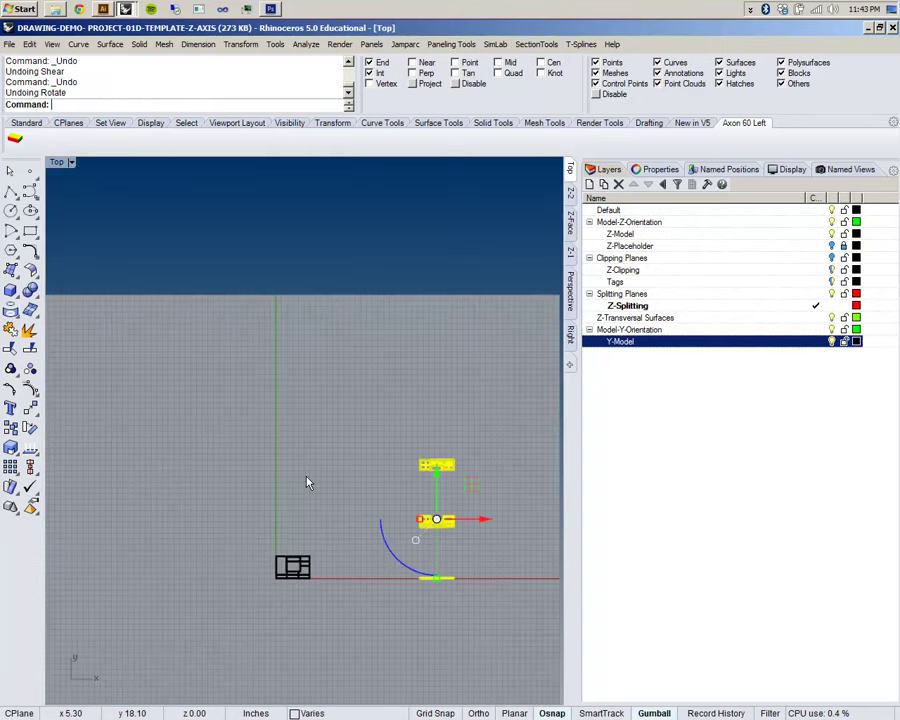
Run the macro with its -45-degree rotation on the sections, and undo the resulting shear and rotation.
{"action": "right_click", "coordinate": [15, 140], "text": "shift"}
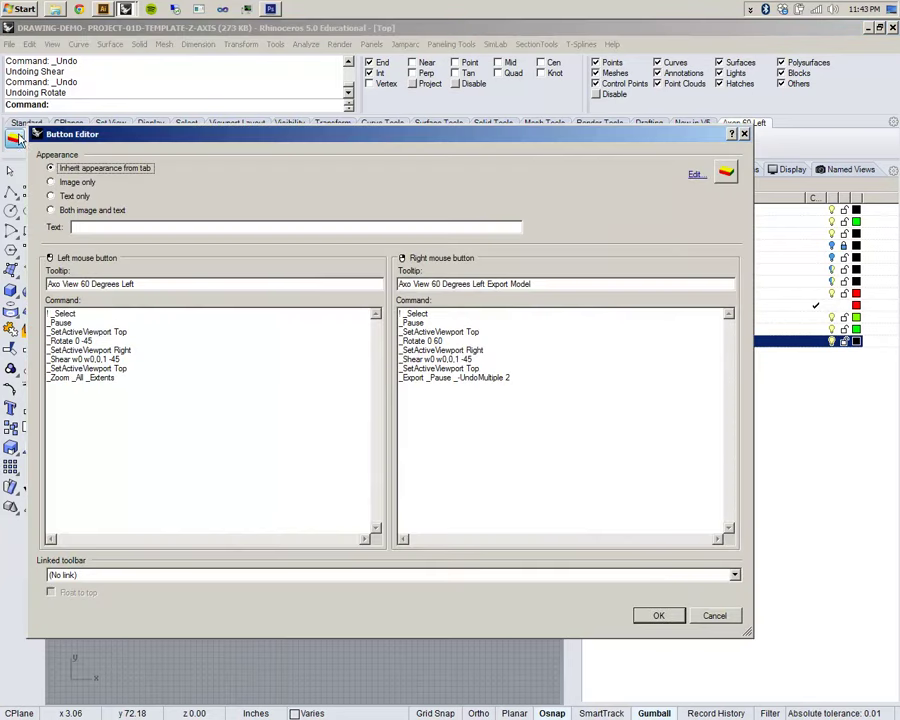
{"action": "left_click", "coordinate": [668, 617]}
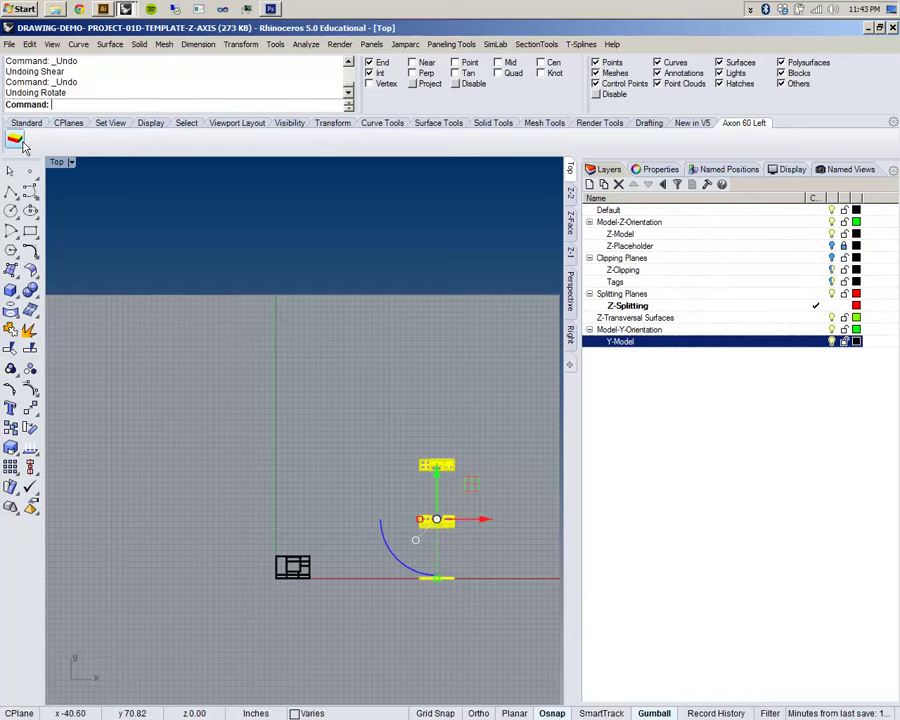
{"action": "left_click", "coordinate": [15, 140]}
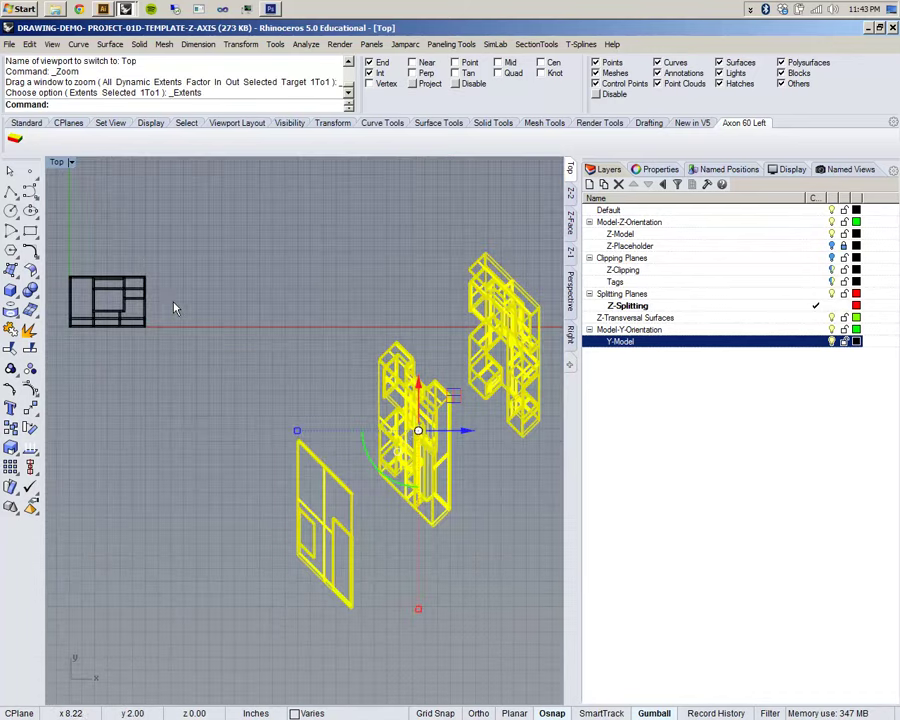
{"action": "key", "text": "ctrl+z"}
{"action": "key", "text": "ctrl+z"}
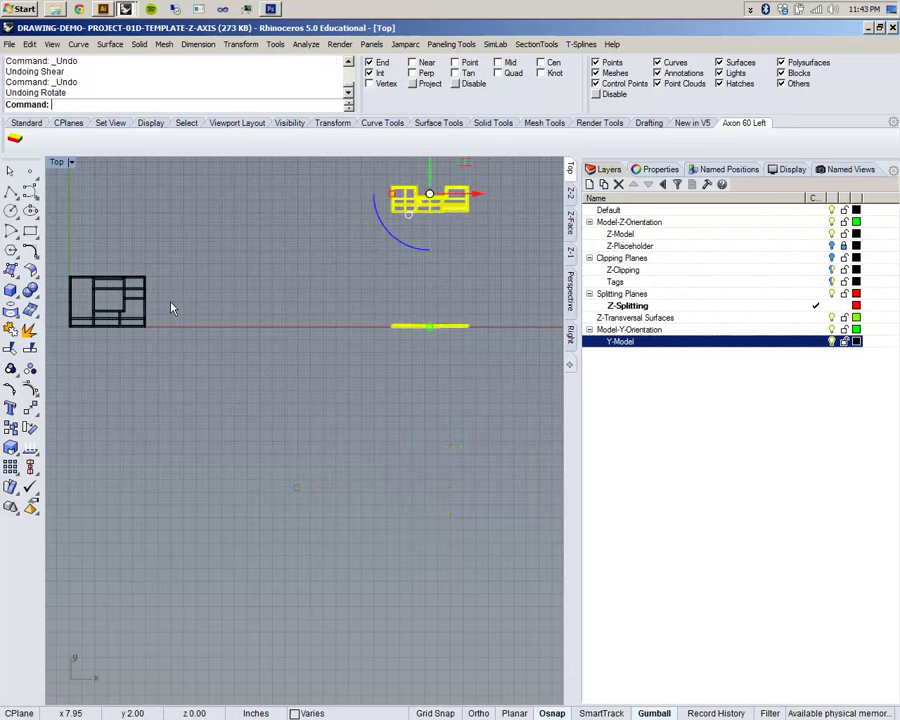
Set the rotation in the Axo View 60 Degrees Left button's main macro back to 60 and save the button.
{"action": "right_click", "coordinate": [15, 142], "text": "shift"}
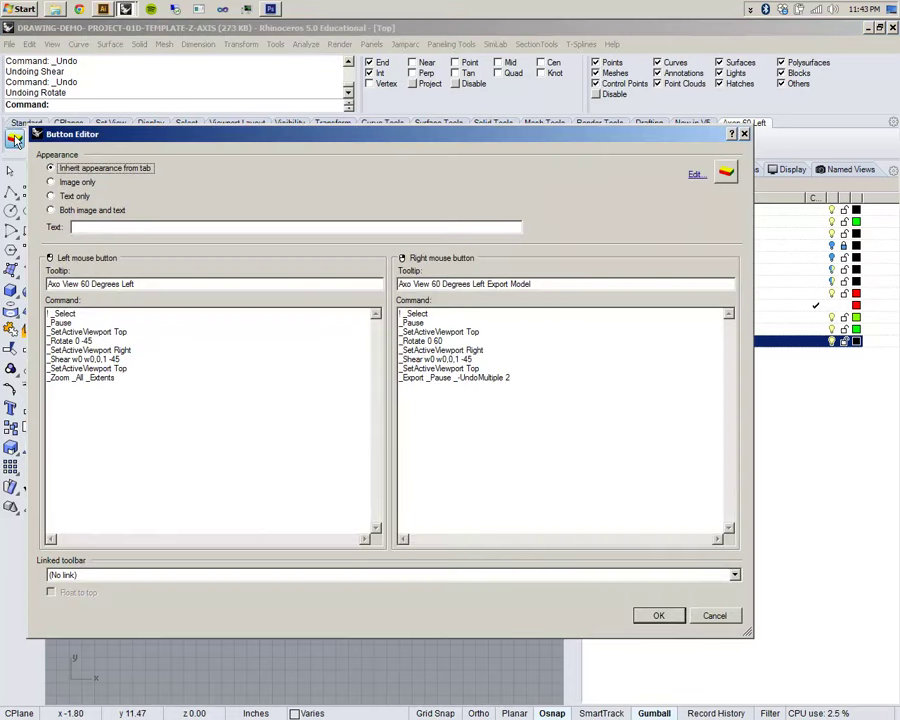
{"action": "left_click", "coordinate": [99, 341]}
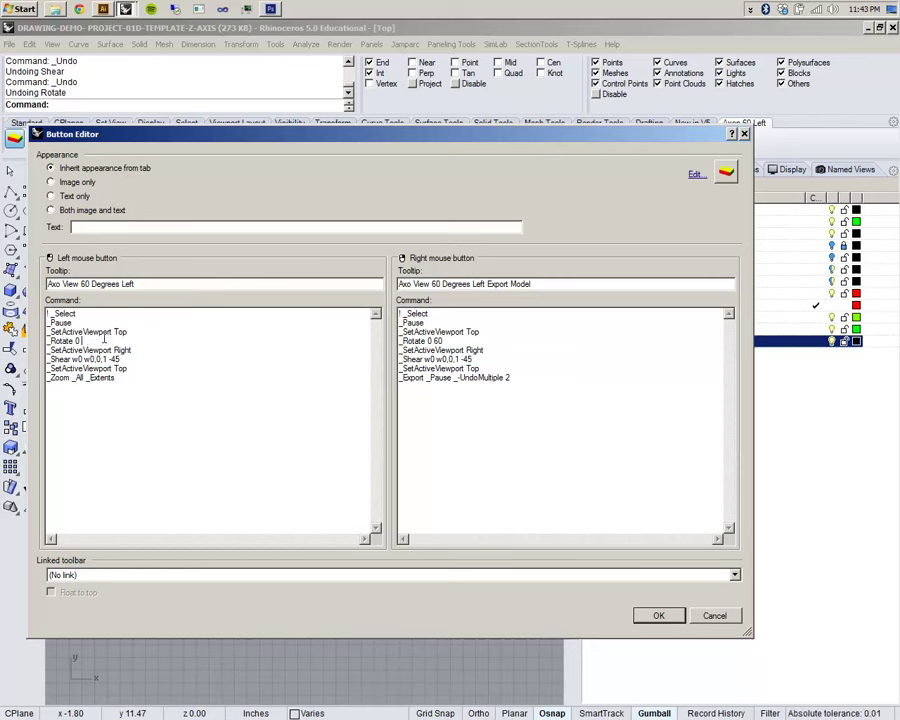
{"action": "type", "text": "60"}
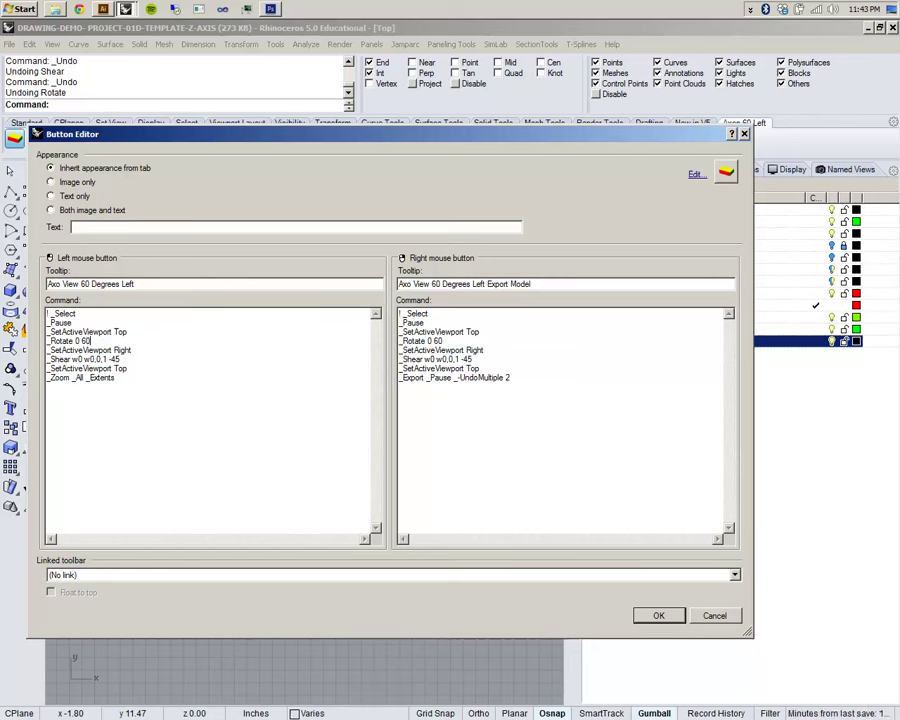
{"action": "left_click", "coordinate": [668, 616]}
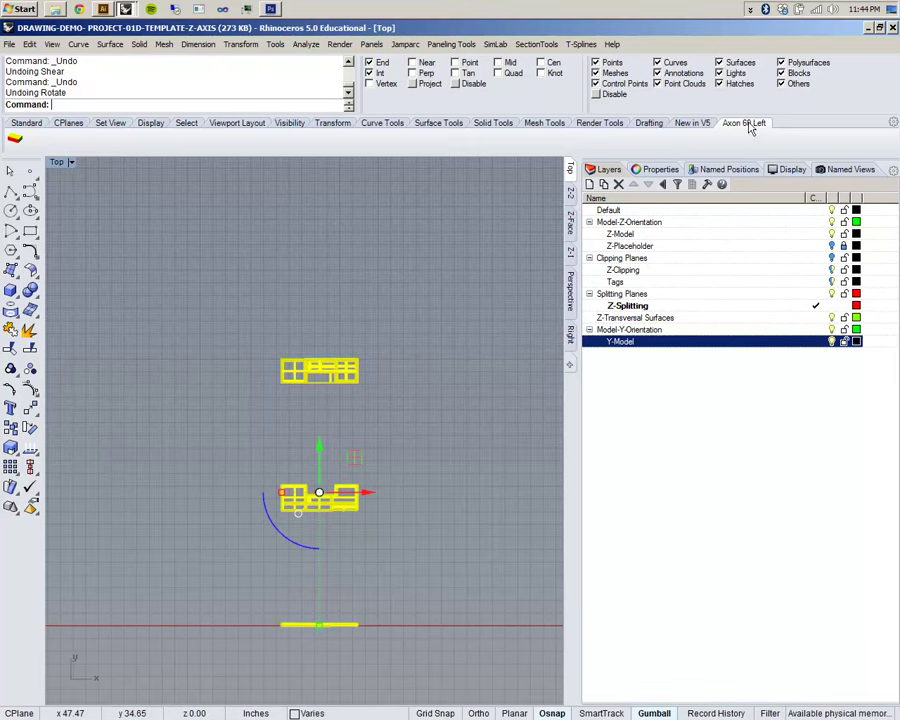
Detach and close the Axon 60 Left toolbar, and unload the Axonometric View toolbar file in the Rhino options.
{"action": "left_click_drag", "start_coordinate": [750, 127], "coordinate": [263, 249]}
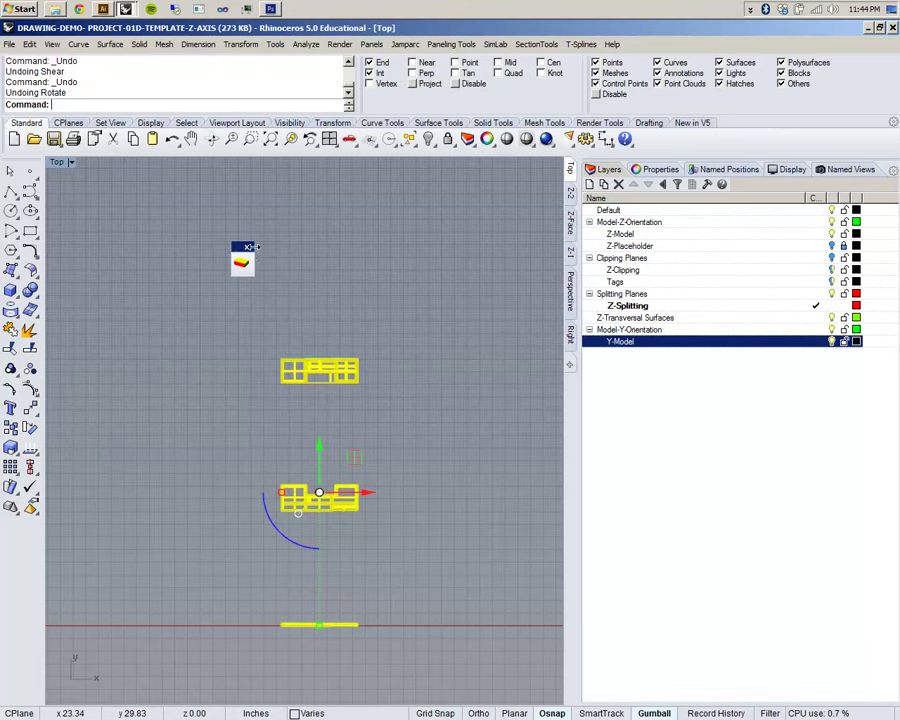
{"action": "left_click", "coordinate": [247, 247]}
{"action": "left_click", "coordinate": [275, 44]}
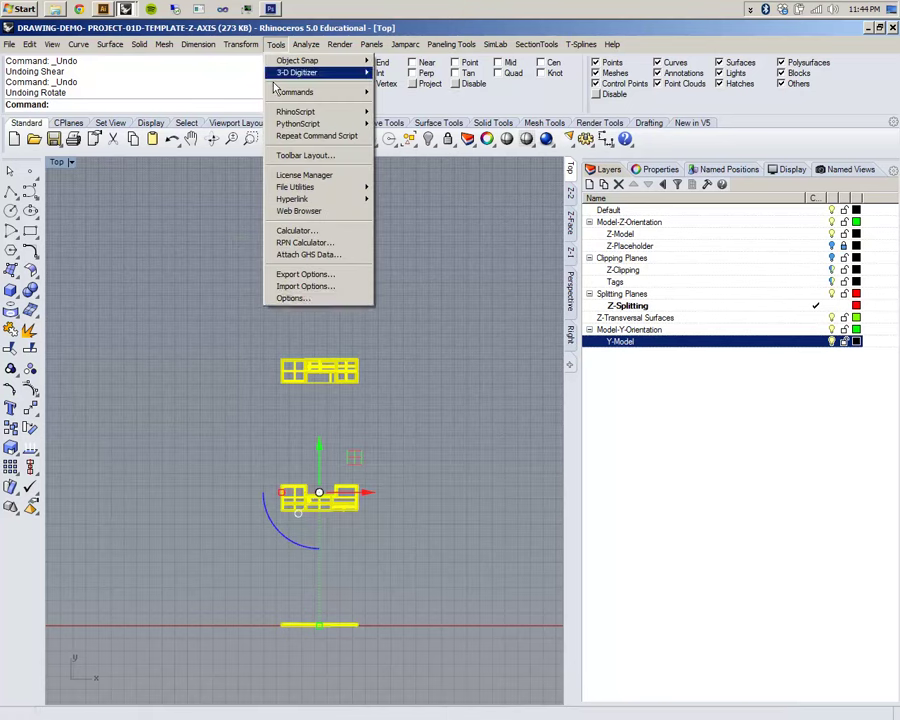
{"action": "left_click", "coordinate": [296, 299]}
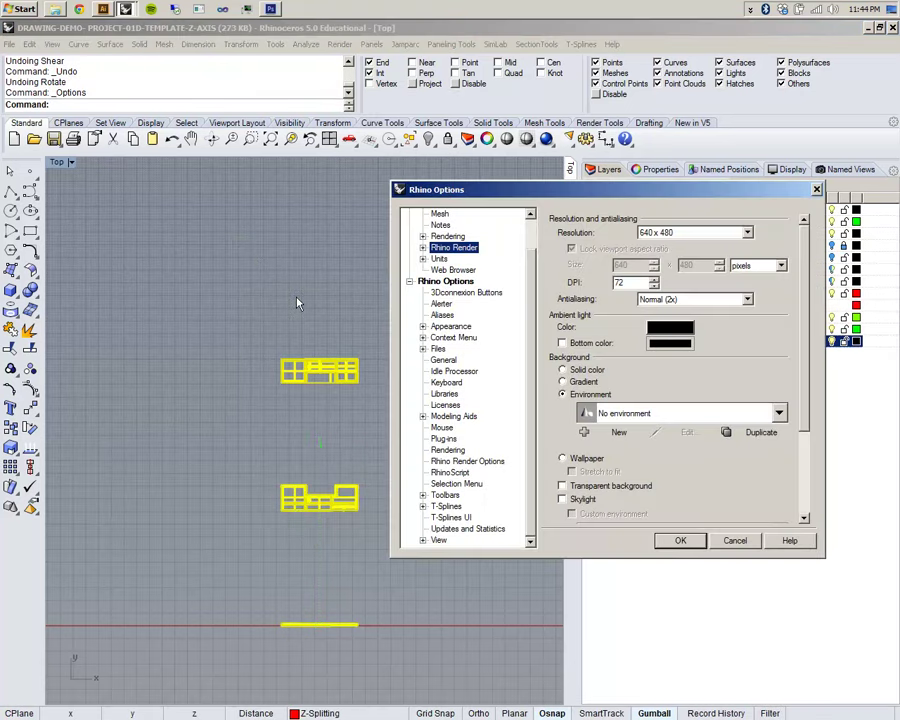
{"action": "left_click_drag", "start_coordinate": [526, 370], "coordinate": [530, 429]}
{"action": "left_click", "coordinate": [449, 496]}
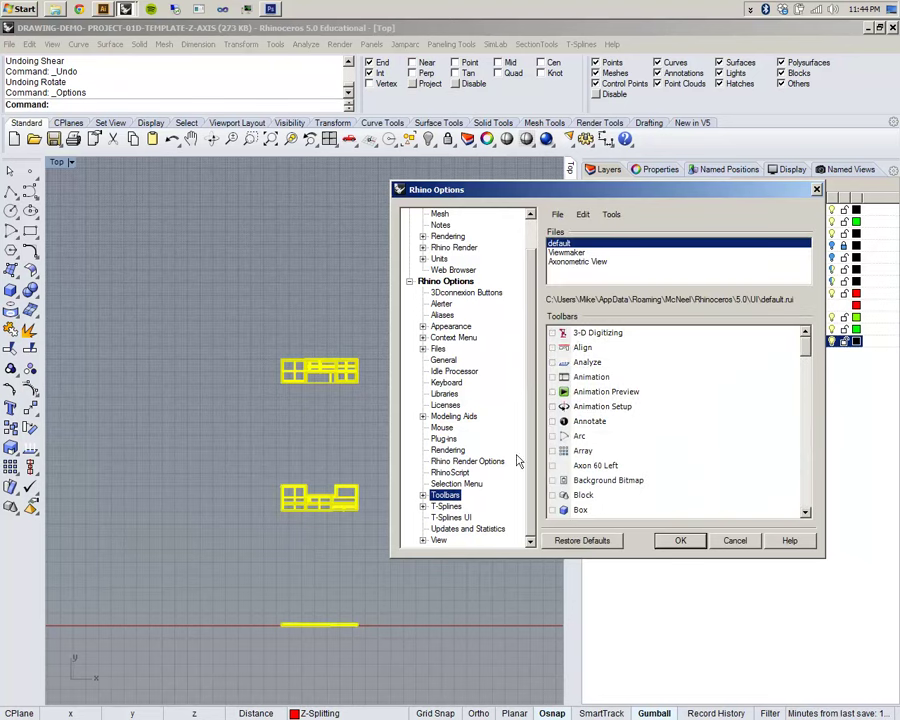
{"action": "left_click", "coordinate": [578, 262]}
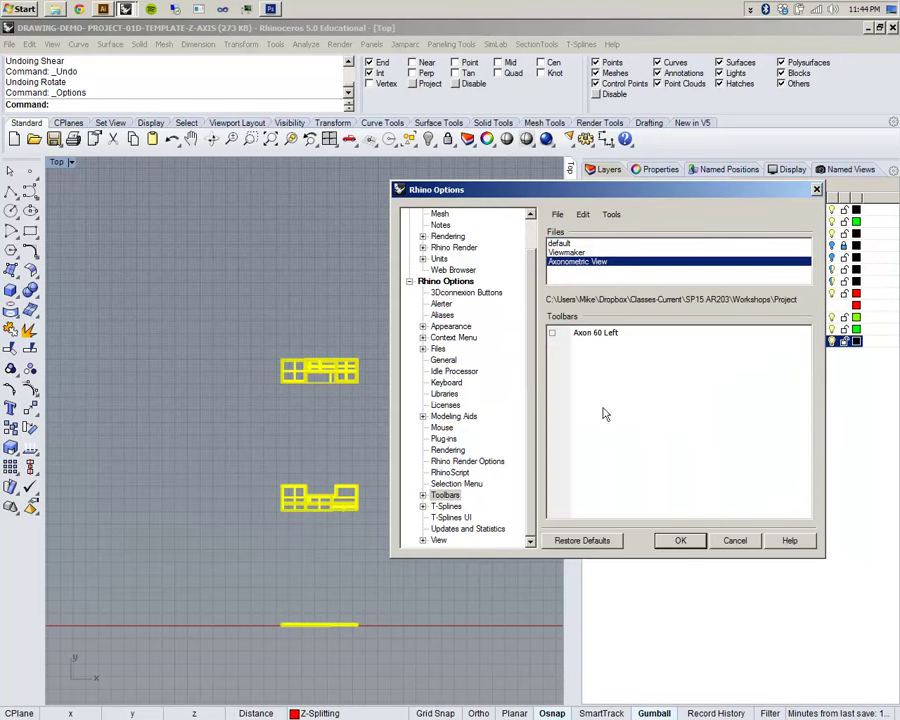
{"action": "left_click", "coordinate": [557, 214]}
{"action": "left_click", "coordinate": [580, 258]}
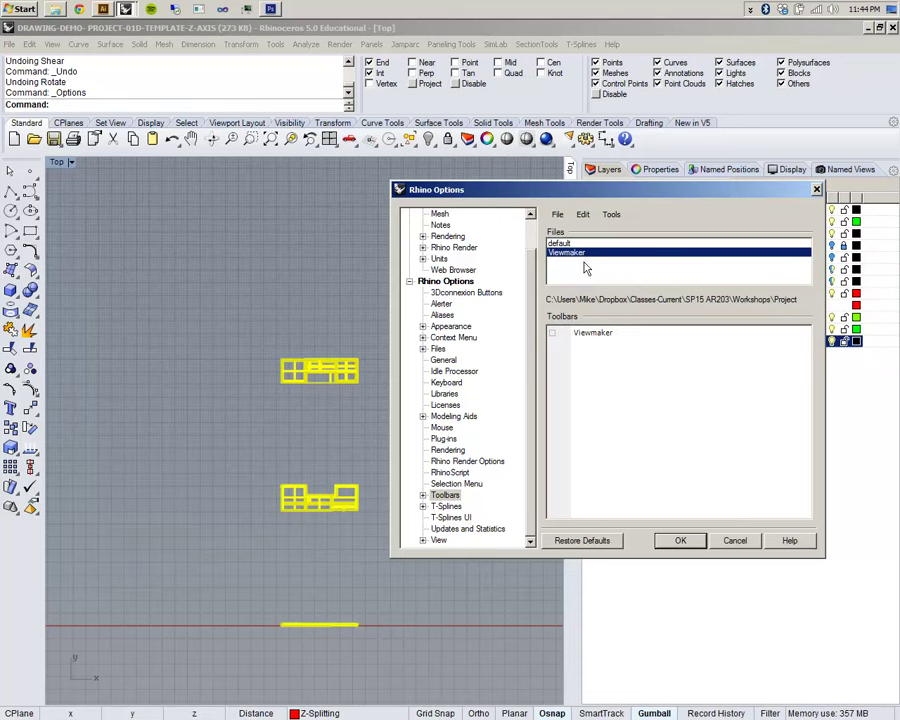
{"action": "left_click", "coordinate": [703, 541]}
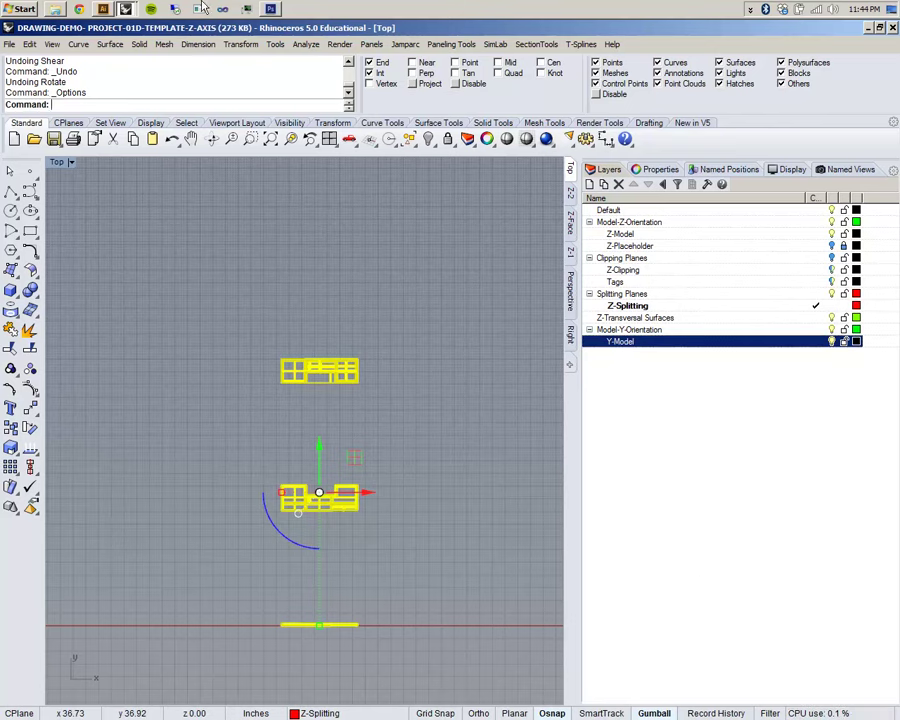
Open the toolbar layout options and examine which toolbars the default and Viewmaker files contain.
{"action": "left_click", "coordinate": [276, 45]}
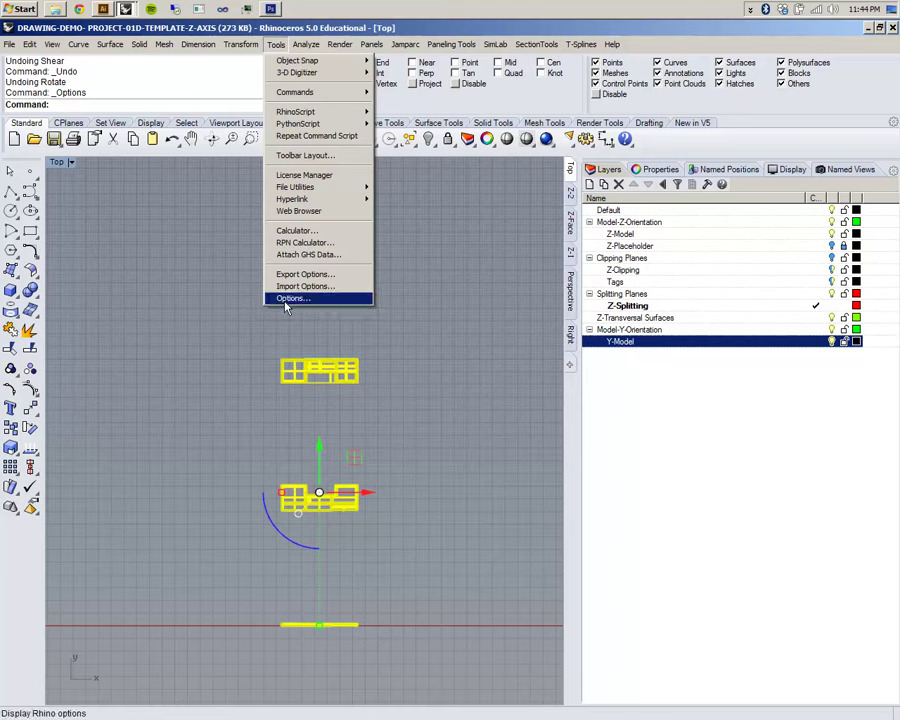
{"action": "left_click", "coordinate": [290, 157]}
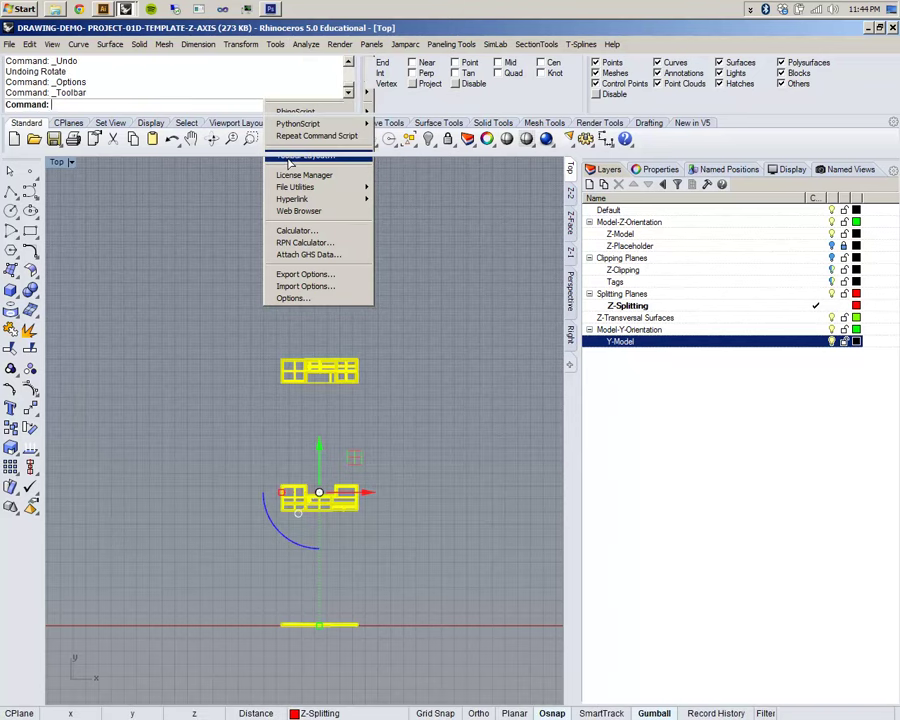
{"action": "left_click_drag", "start_coordinate": [492, 194], "coordinate": [158, 179]}
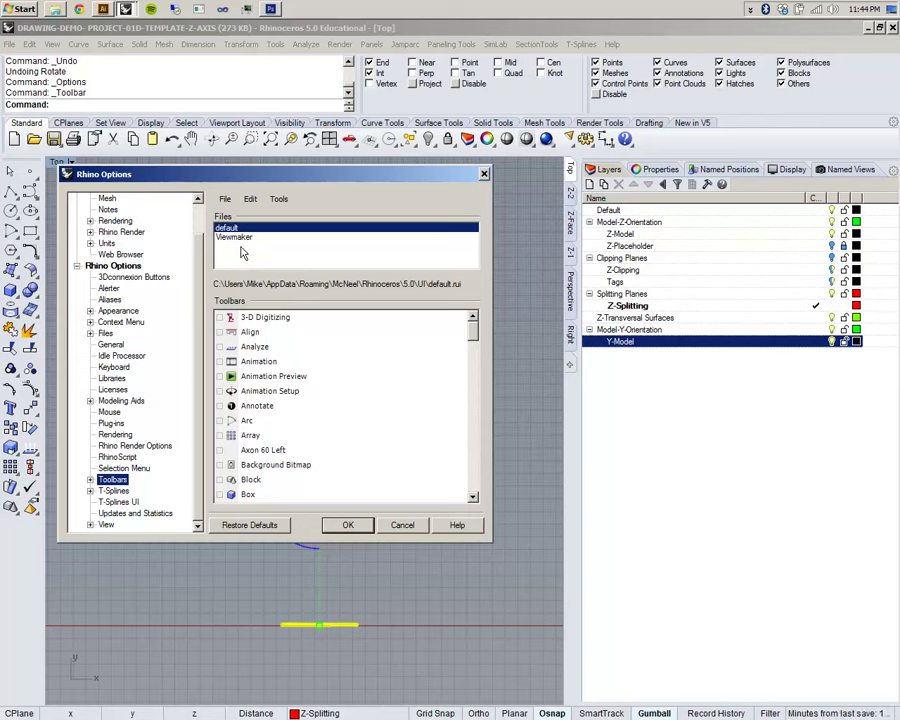
{"action": "left_click", "coordinate": [241, 236]}
{"action": "left_click", "coordinate": [236, 228]}
{"action": "left_click", "coordinate": [238, 237]}
{"action": "left_click", "coordinate": [236, 228]}
{"action": "left_click", "coordinate": [238, 237]}
{"action": "left_click", "coordinate": [237, 228]}
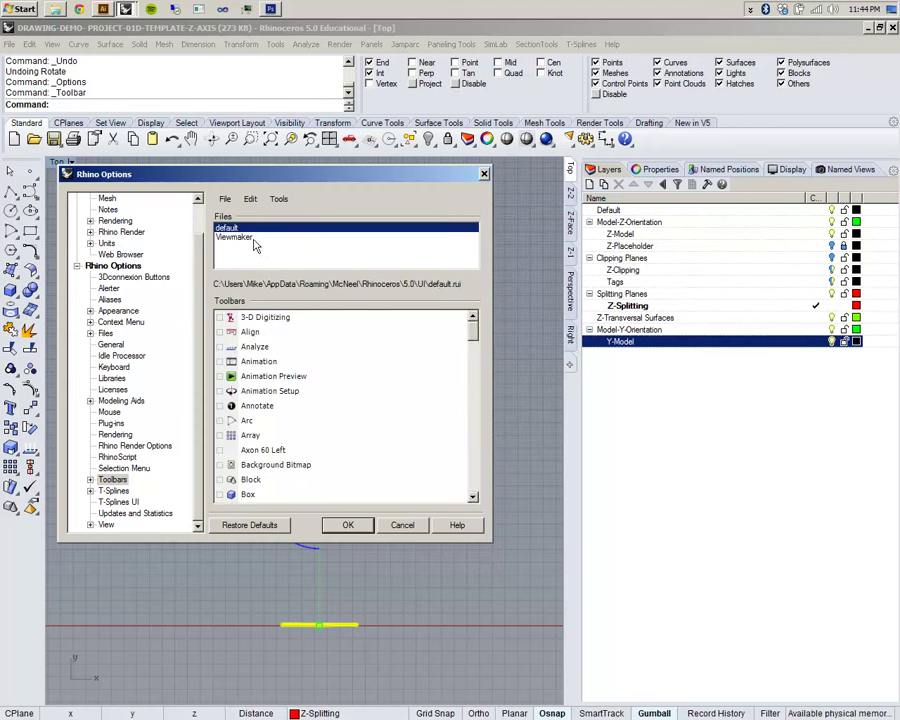
{"action": "left_click", "coordinate": [254, 240]}
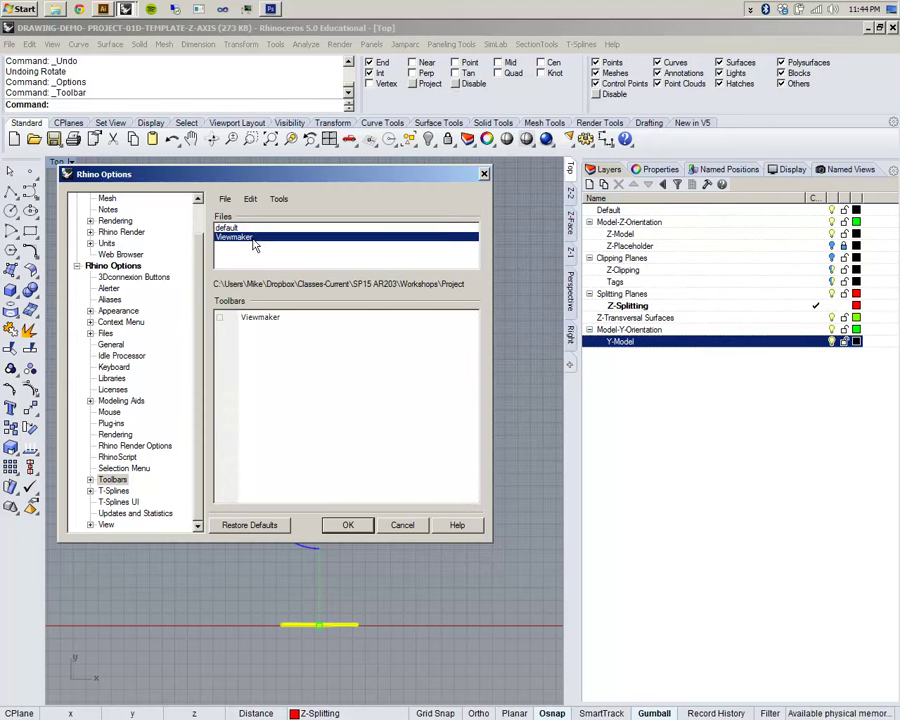
Open the Axonometric View toolbar file from the recent Project 01-D folder.
{"action": "left_click", "coordinate": [224, 200]}
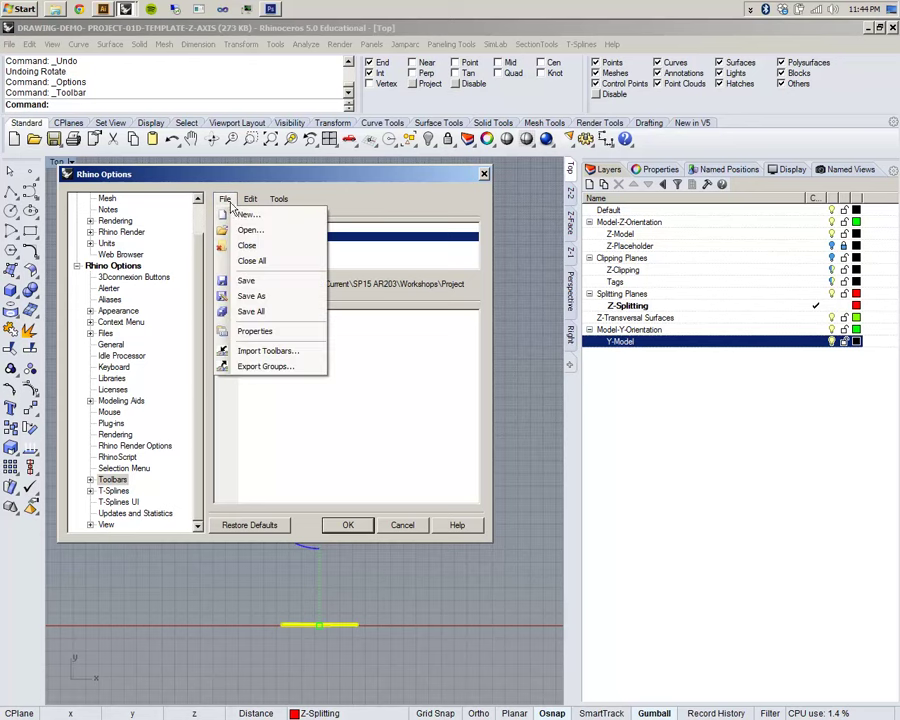
{"action": "left_click", "coordinate": [290, 234]}
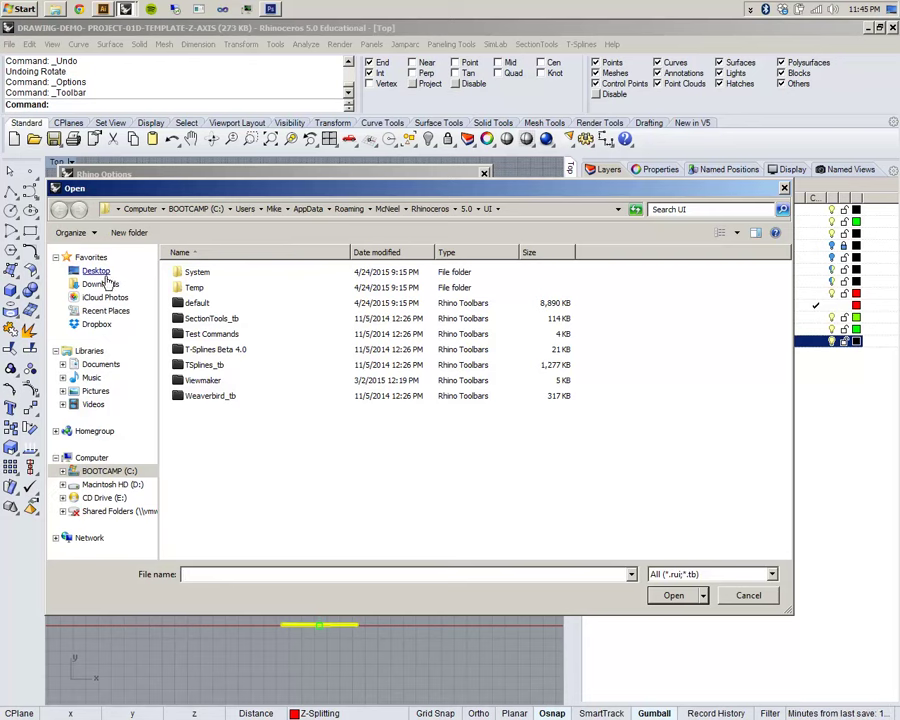
{"action": "left_click", "coordinate": [104, 310]}
{"action": "double_click", "coordinate": [218, 273]}
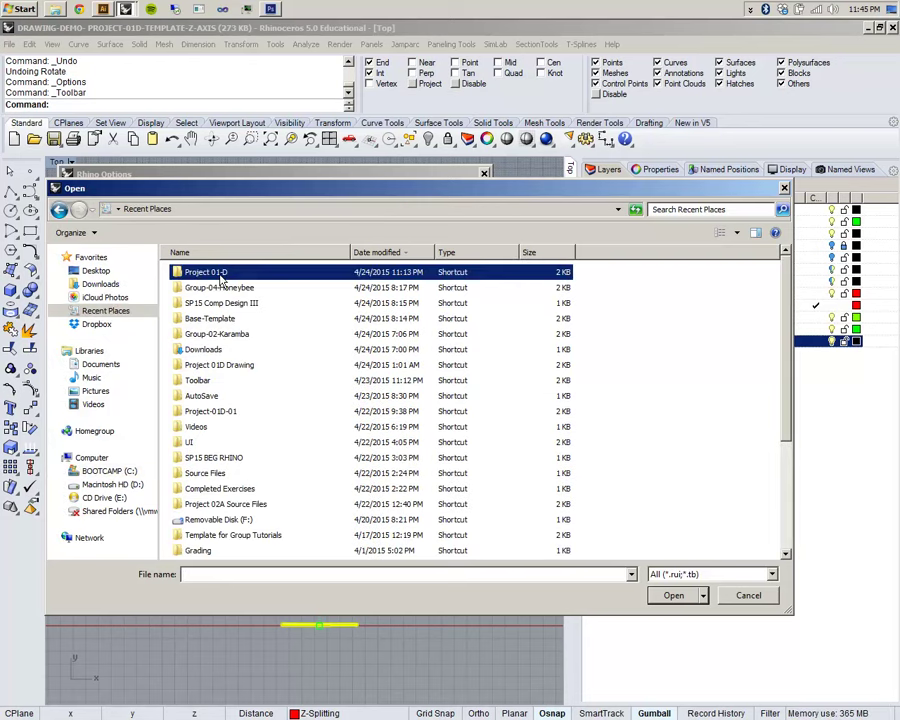
{"action": "left_click", "coordinate": [225, 283]}
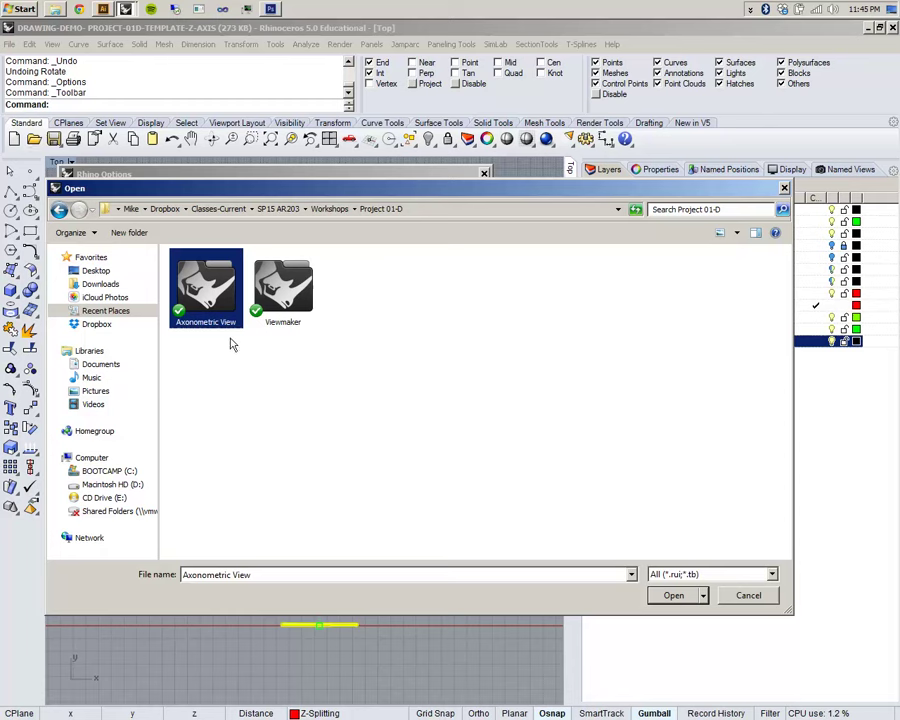
{"action": "left_click", "coordinate": [676, 596]}
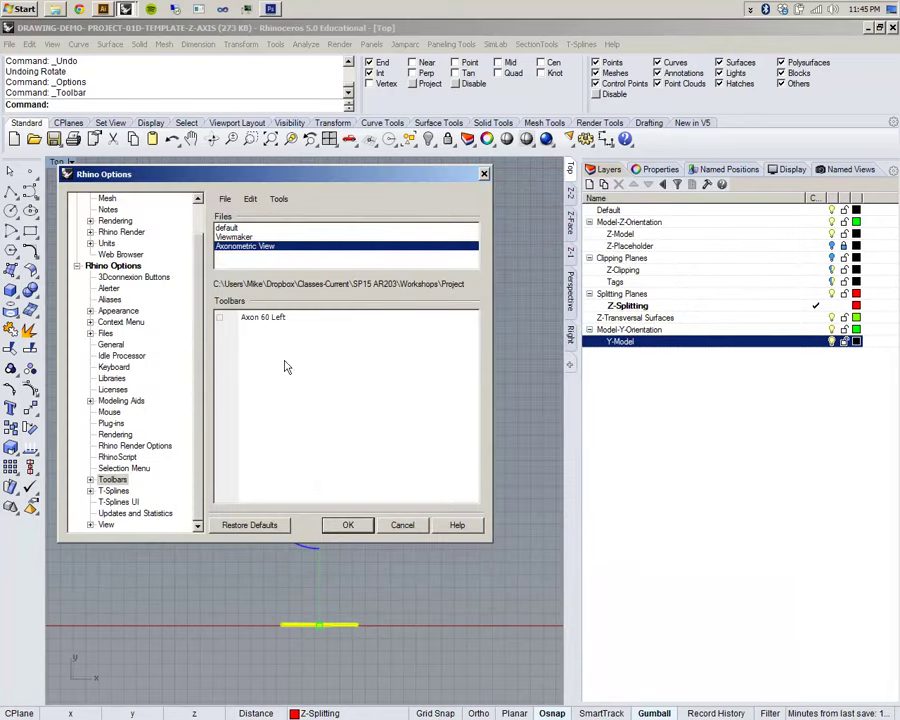
Enable the Axon 60 Left toolbar from the Axonometric View file, move it over the Top viewport, and accept the options.
{"action": "left_click_drag", "start_coordinate": [277, 181], "coordinate": [684, 119]}
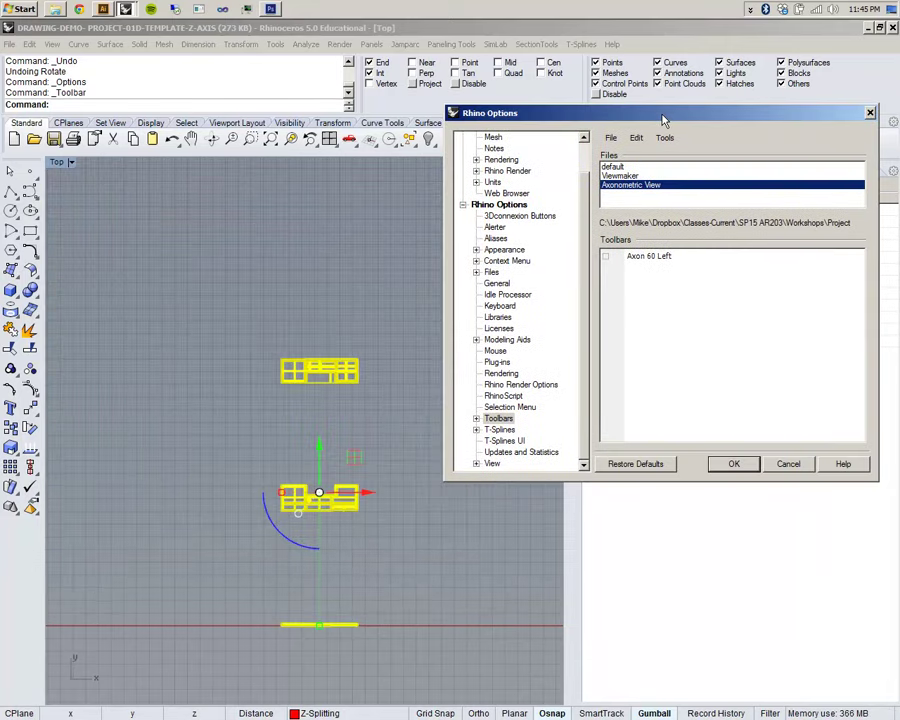
{"action": "left_click", "coordinate": [606, 259]}
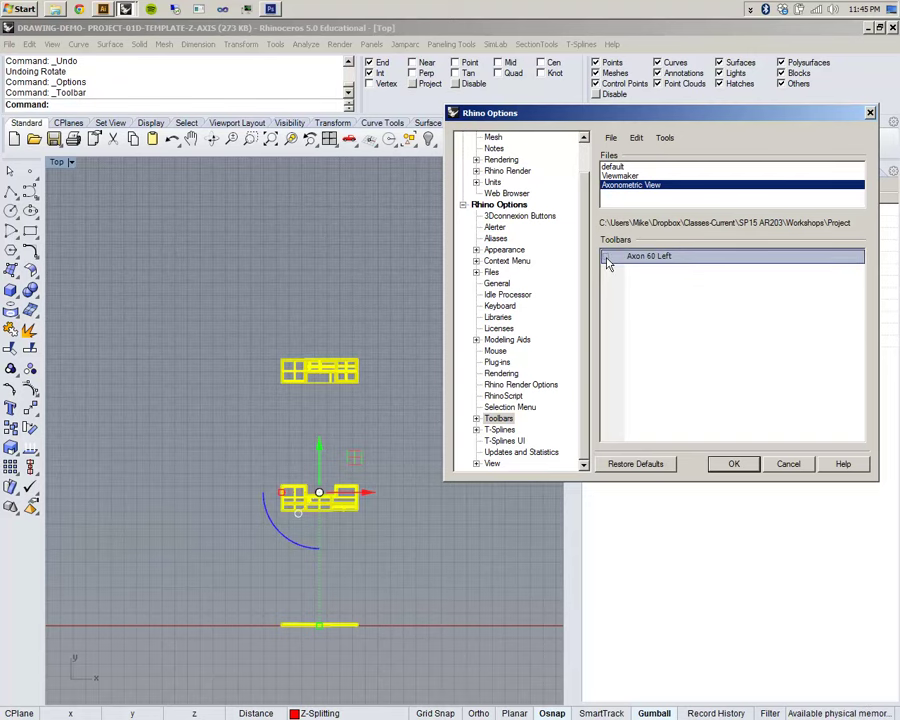
{"action": "left_click_drag", "start_coordinate": [581, 114], "coordinate": [137, 141]}
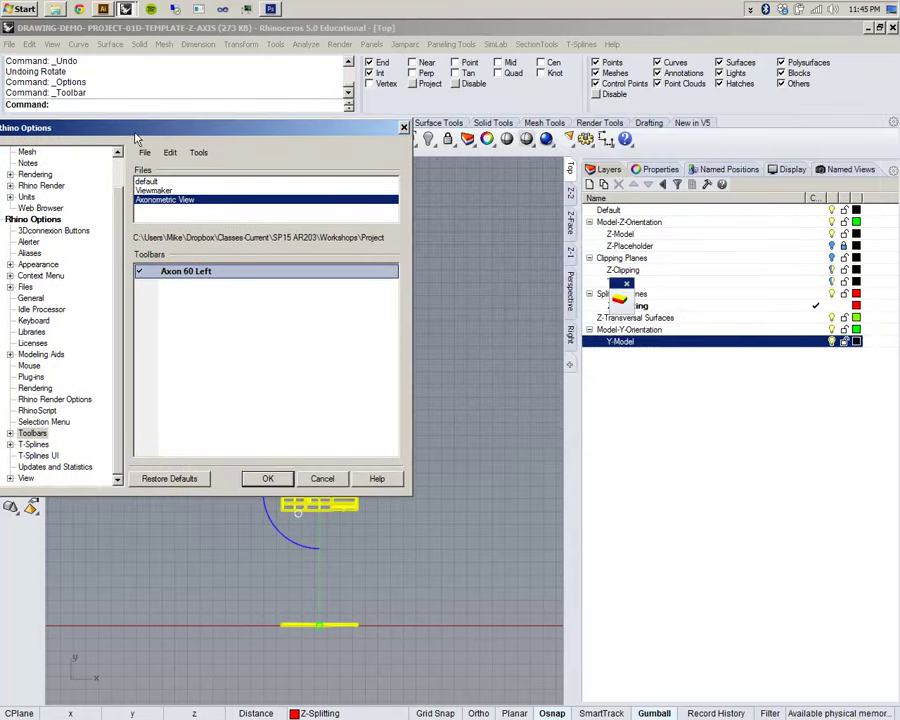
{"action": "left_click", "coordinate": [141, 275]}
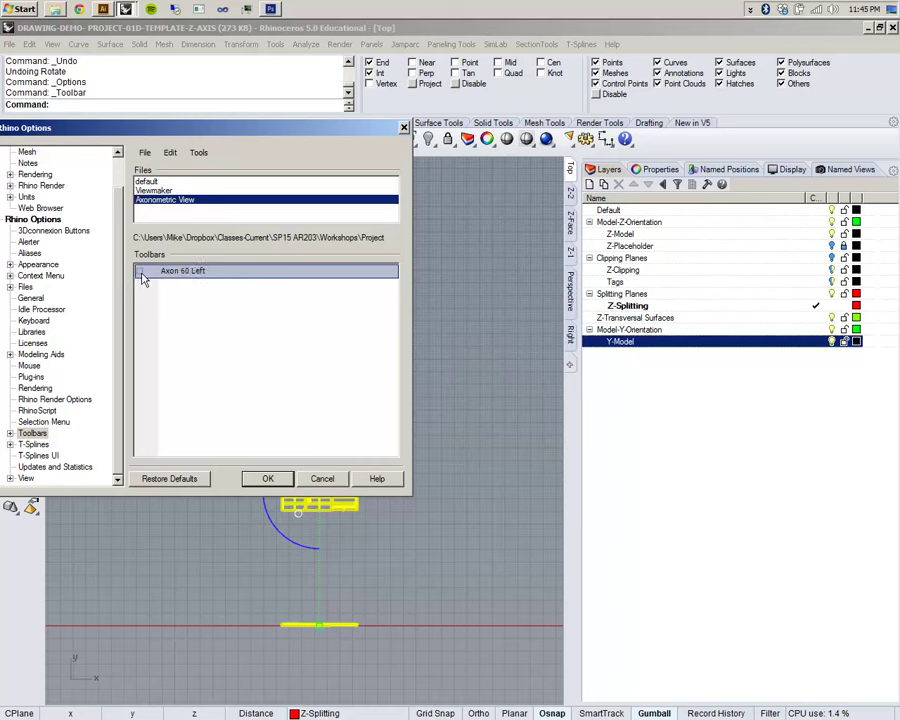
{"action": "left_click", "coordinate": [141, 275]}
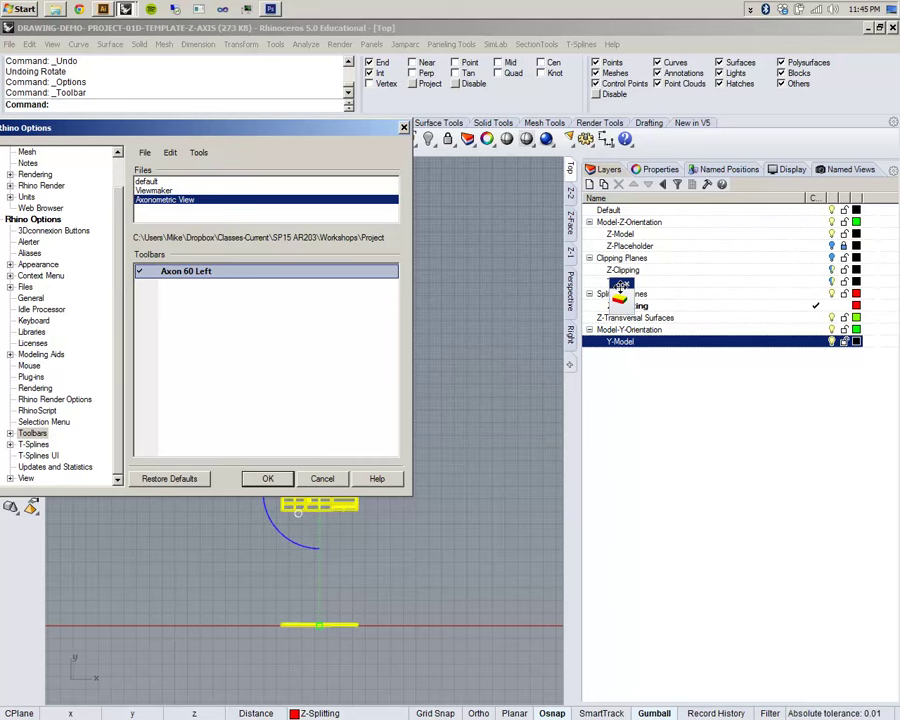
{"action": "left_click_drag", "start_coordinate": [618, 287], "coordinate": [477, 203]}
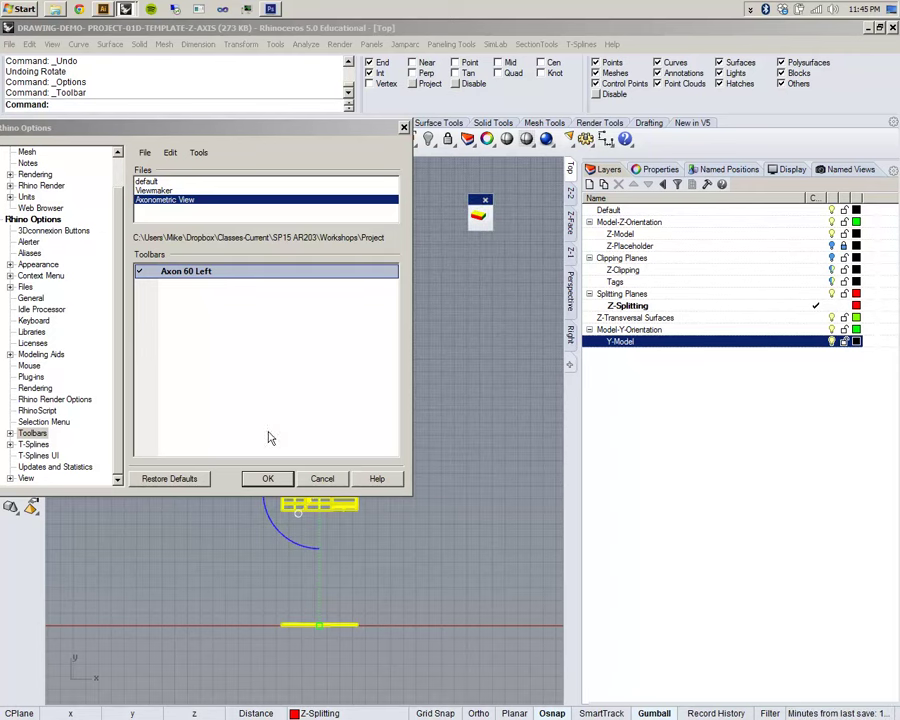
{"action": "left_click", "coordinate": [268, 480]}
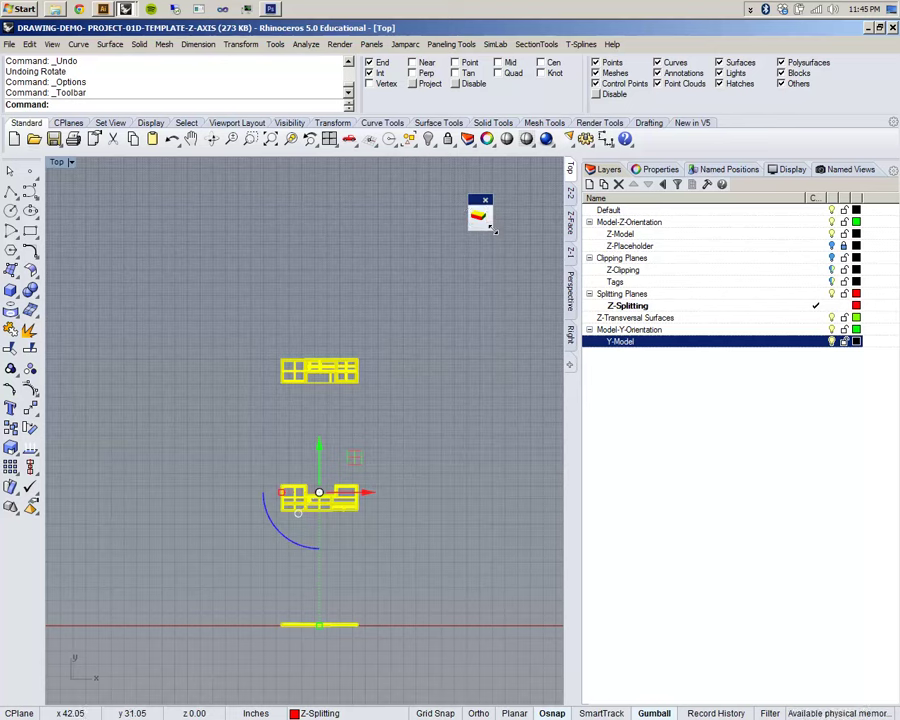
Widen the floating Axon 60 Left toolbar, dock it with the main toolbar tabs after New in V5, and make it active.
{"action": "left_click_drag", "start_coordinate": [493, 215], "coordinate": [591, 217]}
{"action": "left_click_drag", "start_coordinate": [511, 198], "coordinate": [344, 220]}
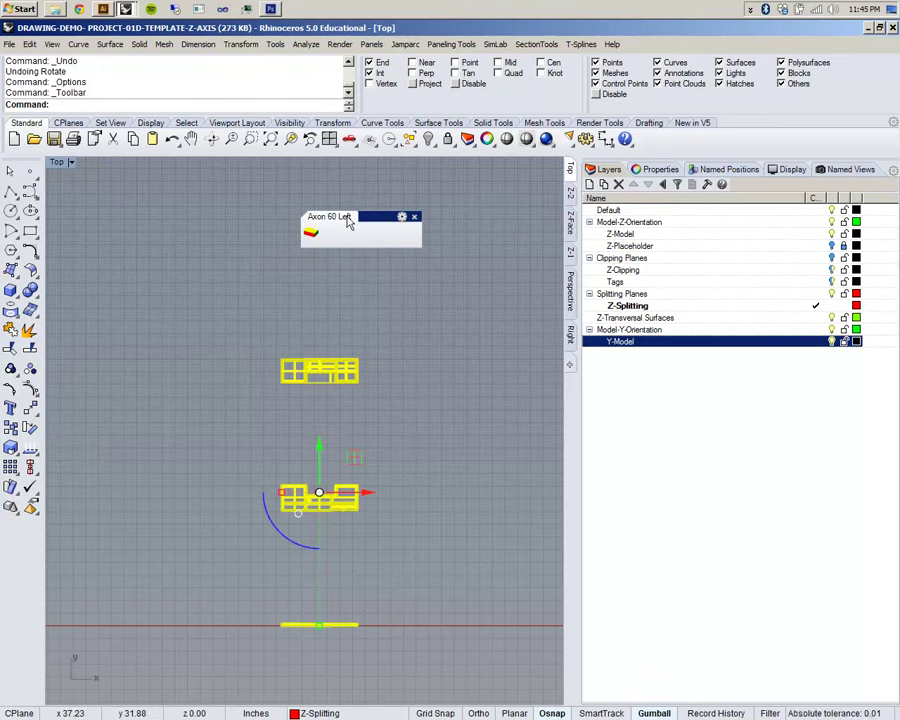
{"action": "left_click_drag", "start_coordinate": [367, 229], "coordinate": [738, 133]}
{"action": "left_click", "coordinate": [746, 123]}
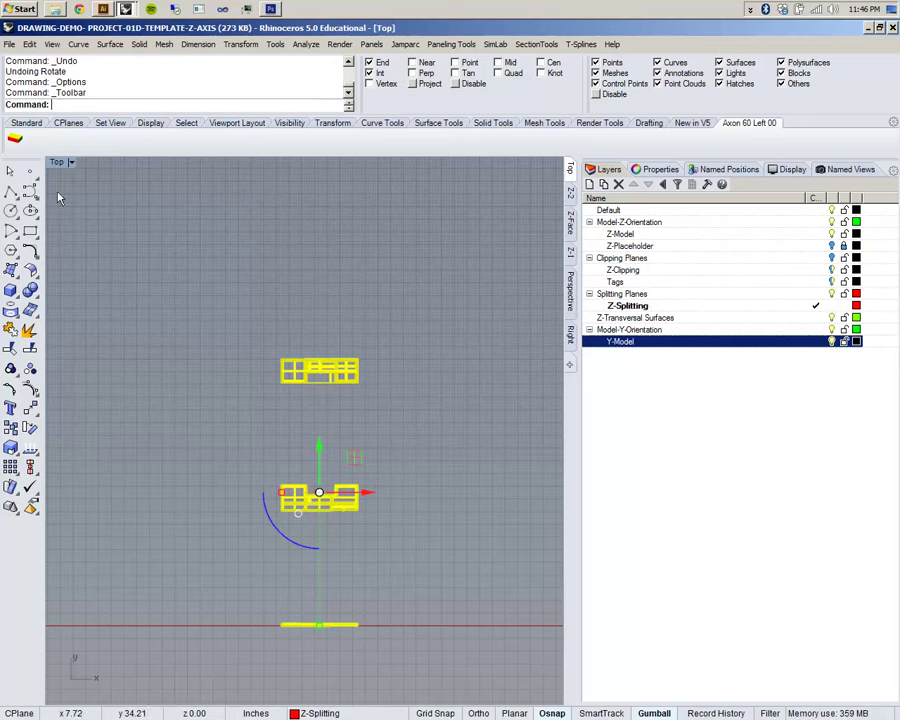
Run the Axon 60 Left macro on the three selected sections, and deselect them to inspect the axonometric result.
{"action": "left_click", "coordinate": [15, 139]}
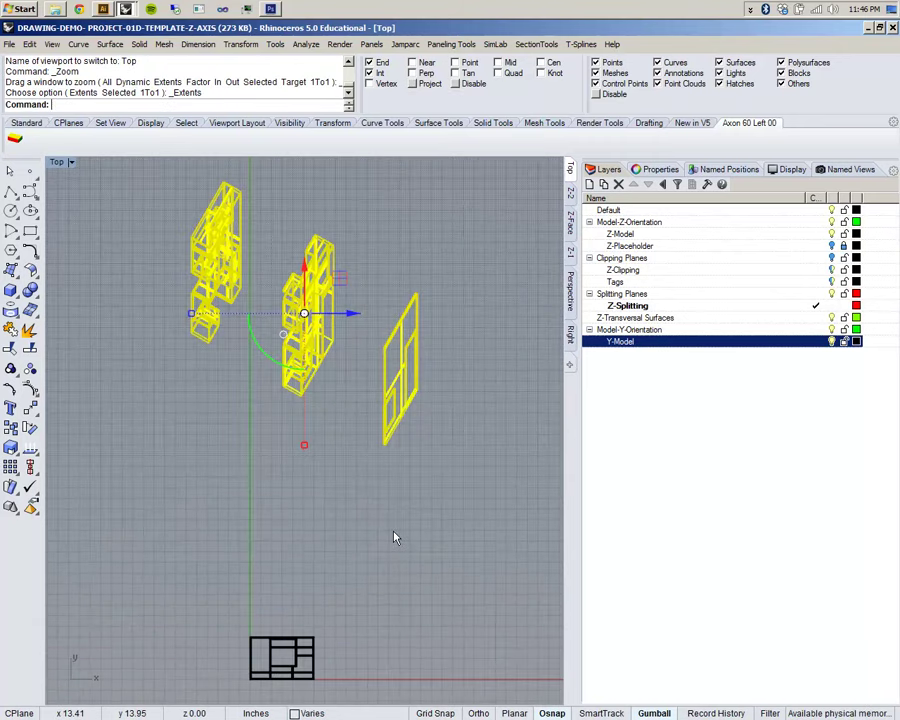
{"action": "right_click_drag", "start_coordinate": [280, 481], "coordinate": [316, 521]}
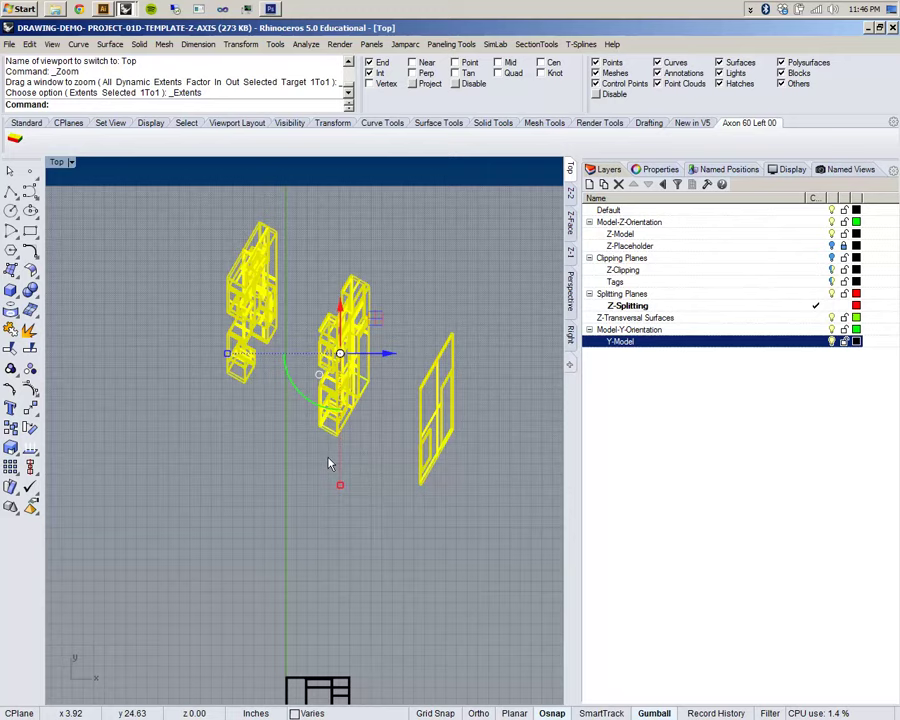
{"action": "scroll", "coordinate": [277, 358], "scroll_direction": "up", "scroll_amount": 4}
{"action": "left_click", "coordinate": [277, 358]}
{"action": "right_click_drag", "start_coordinate": [286, 390], "coordinate": [253, 451]}
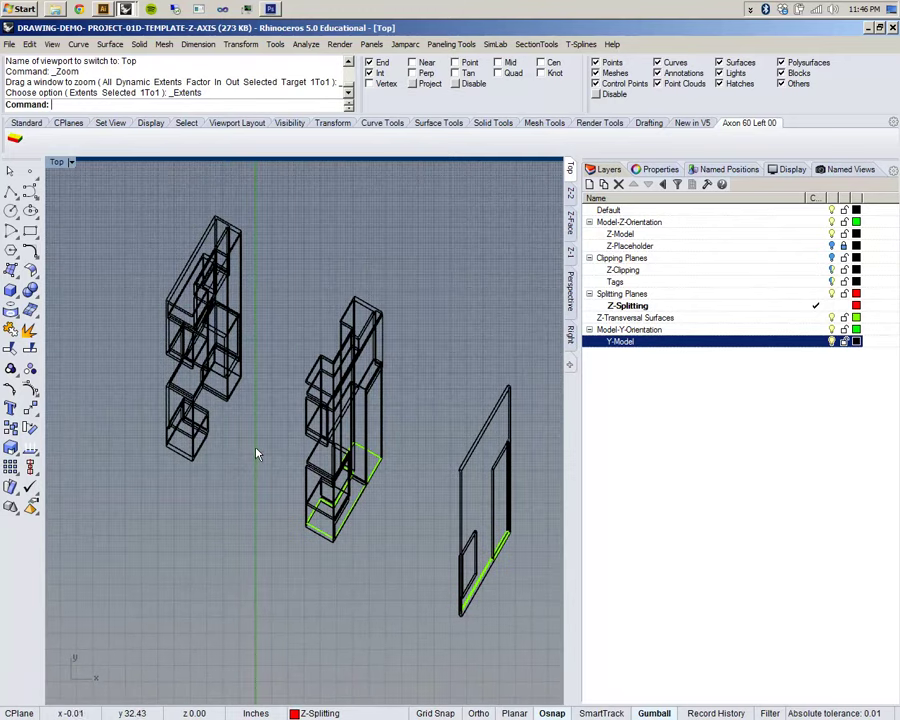
{"action": "scroll", "coordinate": [208, 257], "scroll_direction": "down", "scroll_amount": 6}
{"action": "right_click_drag", "start_coordinate": [194, 249], "coordinate": [184, 278]}
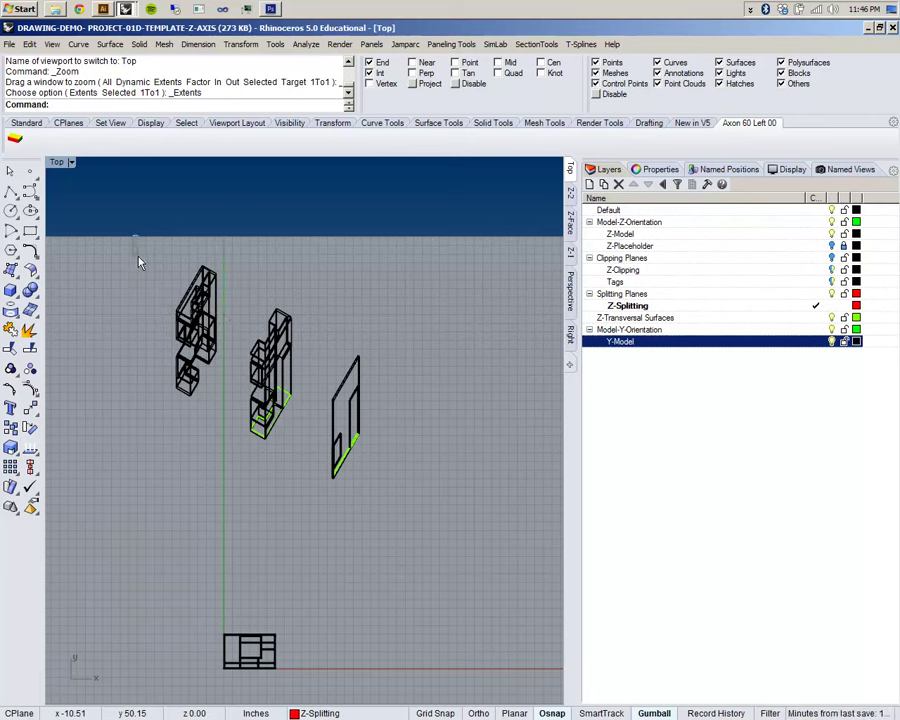
Select all three axonometric sections, and open the Make2D drawing options without creating a drawing.
{"action": "left_click_drag", "start_coordinate": [176, 238], "coordinate": [458, 490]}
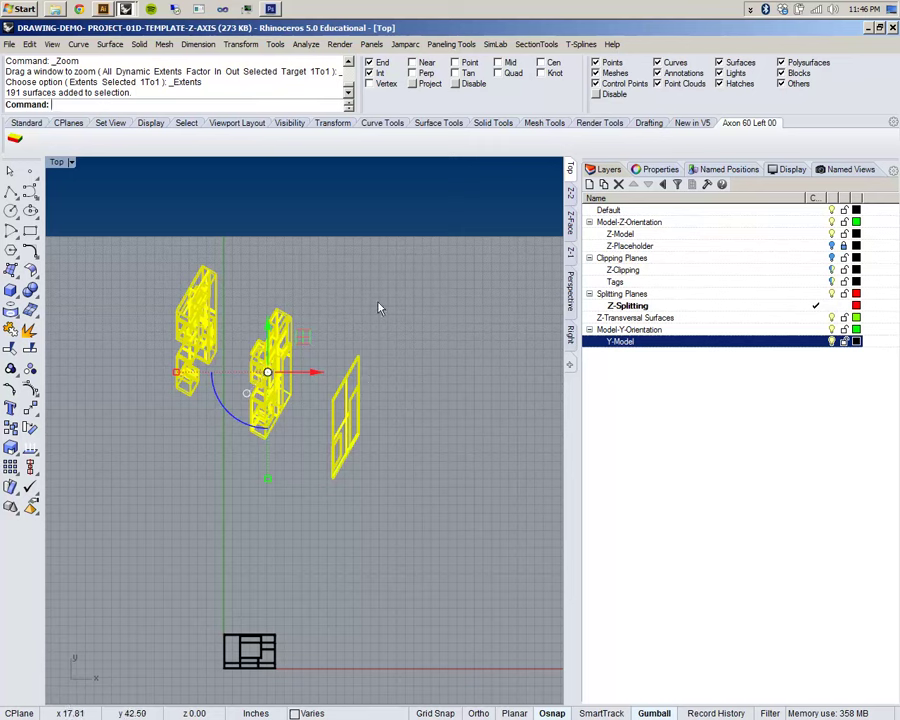
{"action": "type", "text": "Make"}
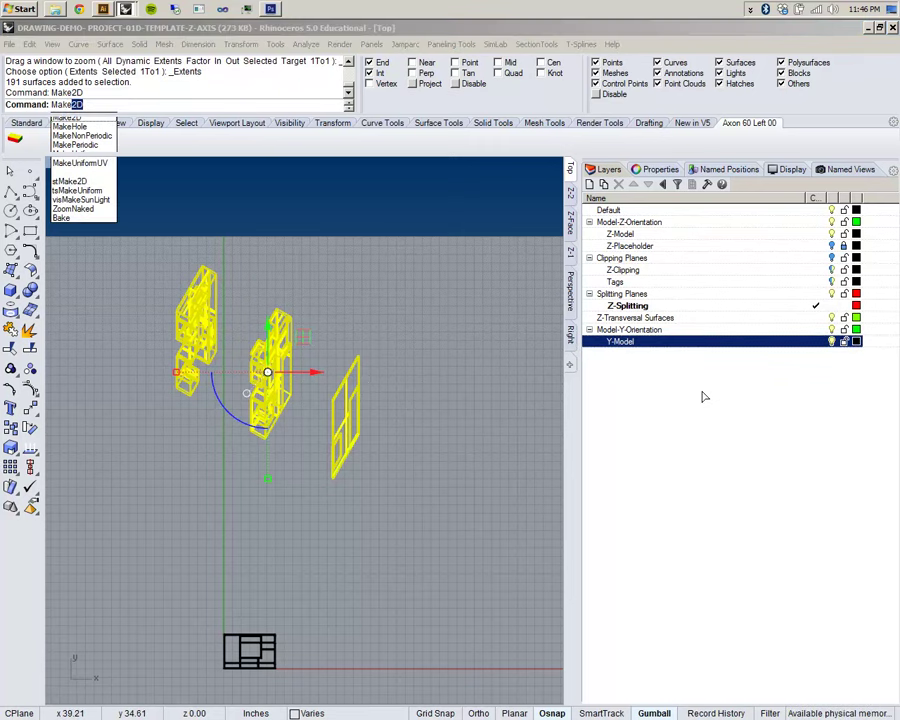
{"action": "key", "text": "Return"}
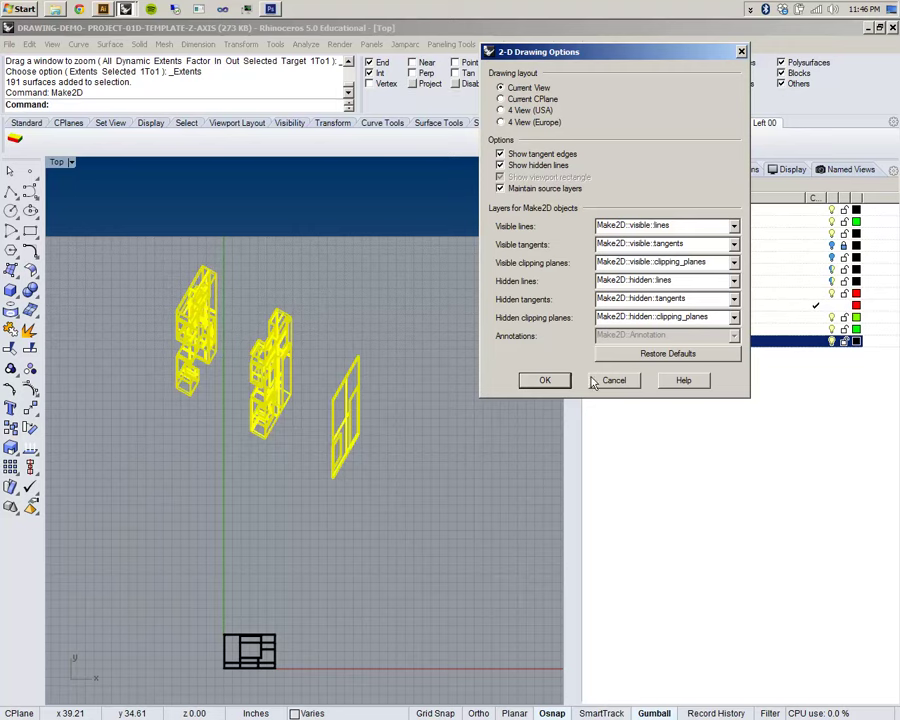
{"action": "left_click", "coordinate": [545, 380]}
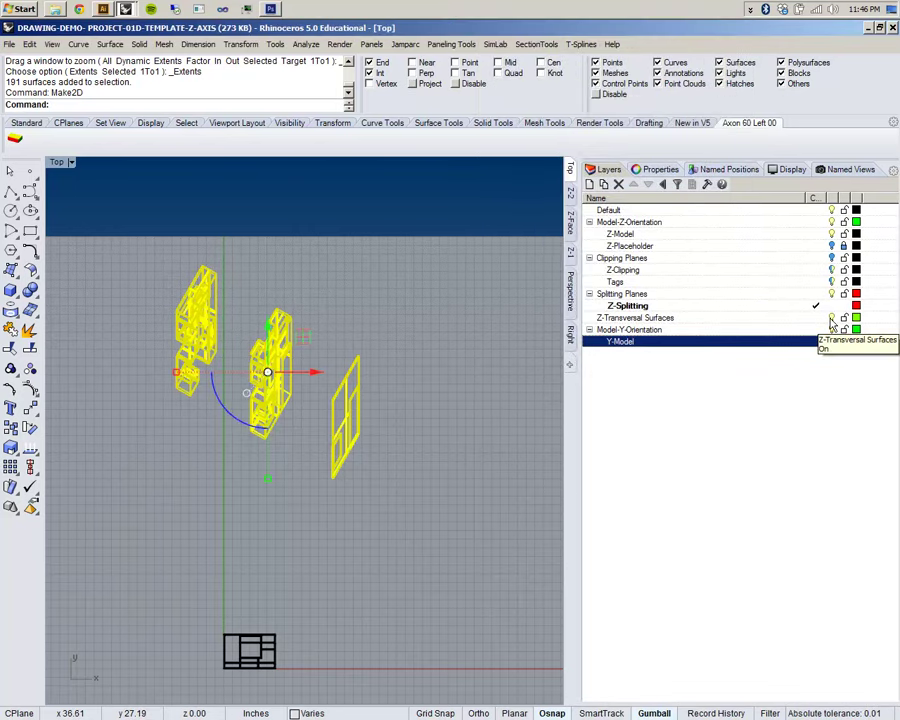
Hide the Z-Transversal Surfaces layer, and create a Make2D drawing of the selected sections from the current view with tangent edges, hidden lines and source layers.
{"action": "scroll", "coordinate": [484, 412], "scroll_direction": "up", "scroll_amount": 5}
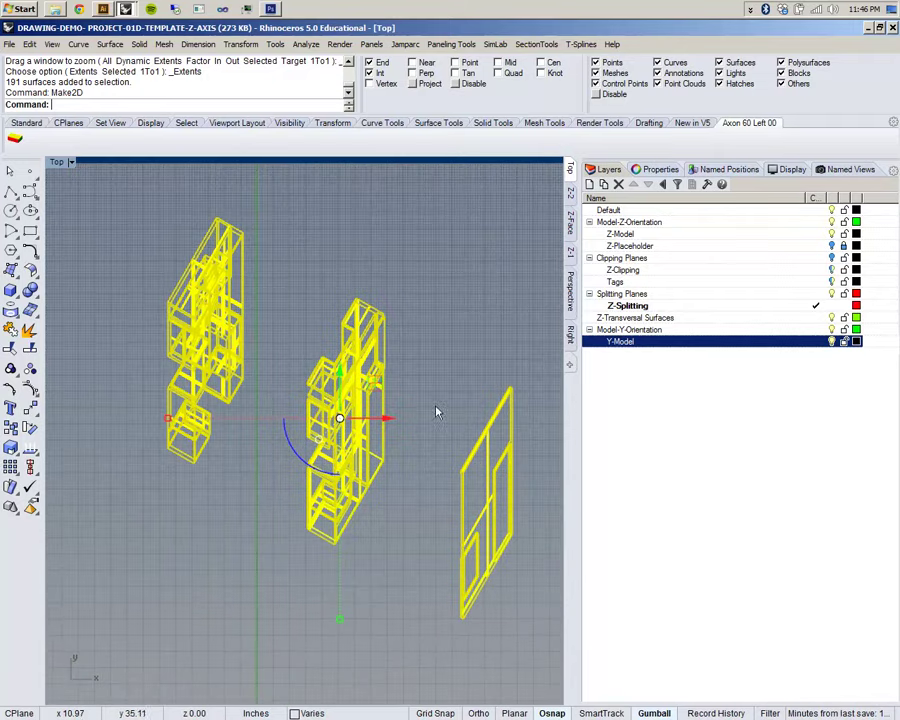
{"action": "scroll", "coordinate": [420, 402], "scroll_direction": "down", "scroll_amount": 3}
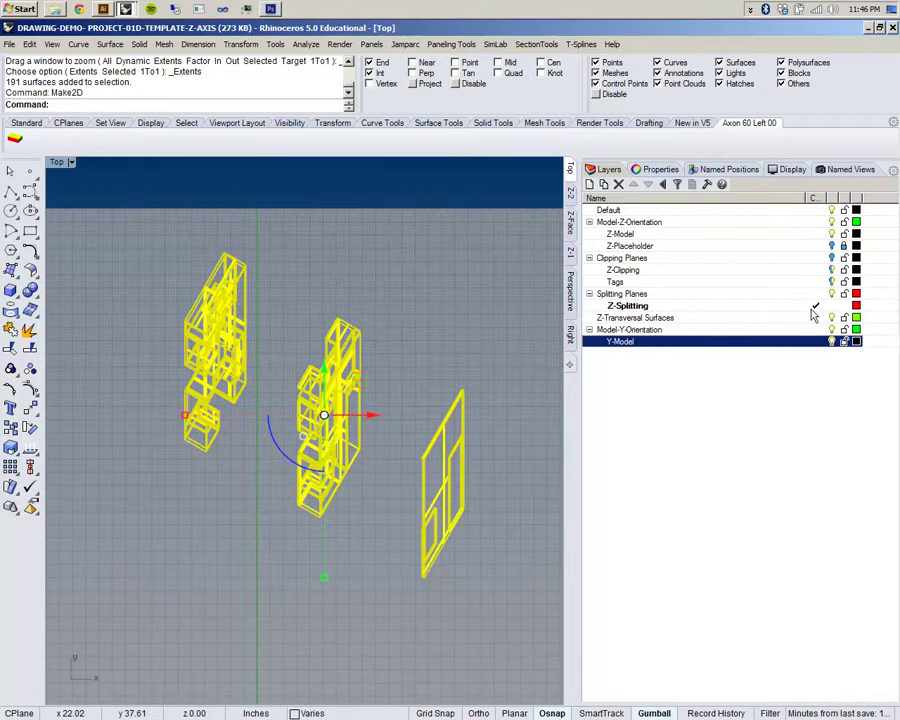
{"action": "left_click", "coordinate": [832, 319]}
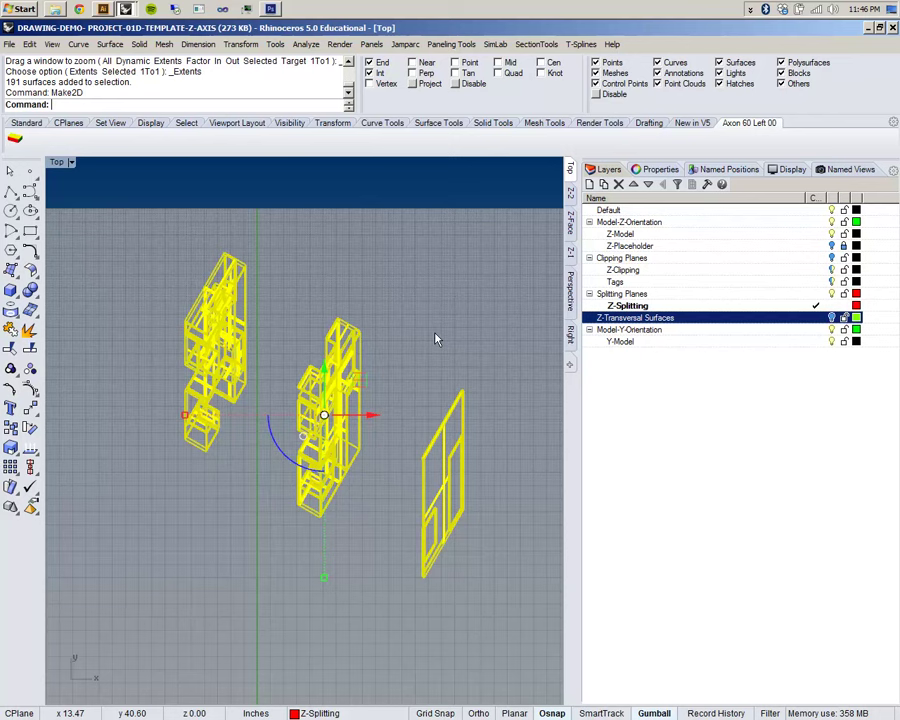
{"action": "right_click", "coordinate": [319, 277]}
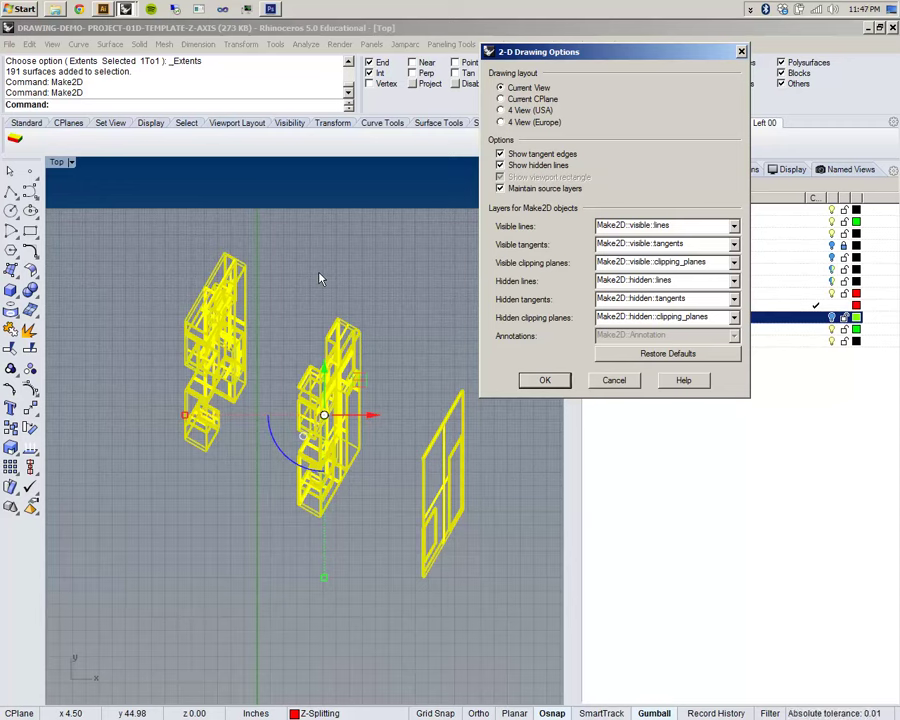
{"action": "left_click", "coordinate": [543, 381]}
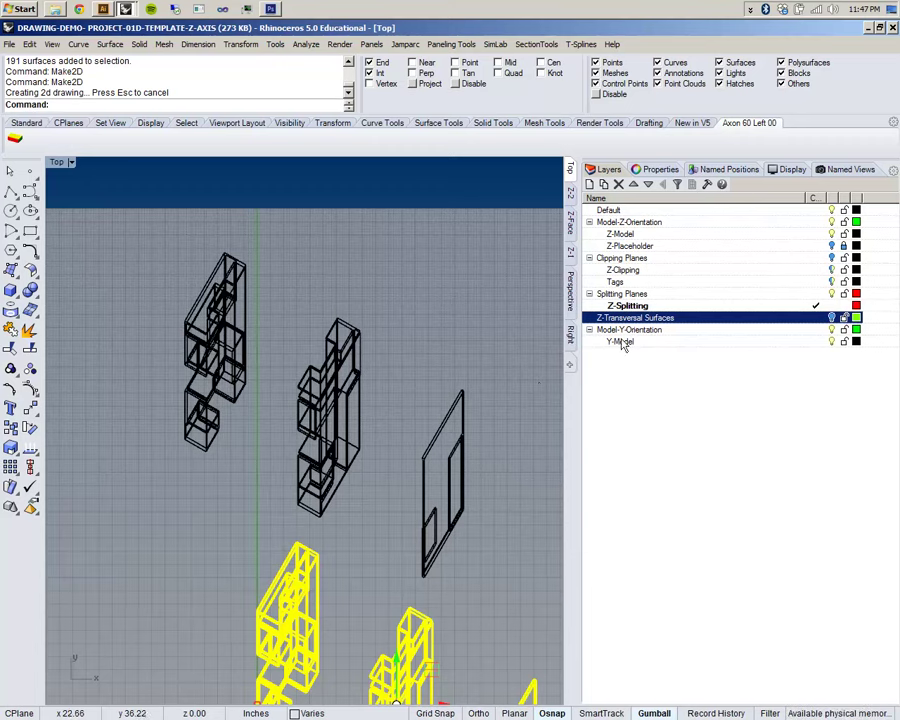
Show the Z-Transversal Surfaces layer again, hide the Model-Y-Orientation layer, and deselect the 2D linework.
{"action": "left_click", "coordinate": [833, 320]}
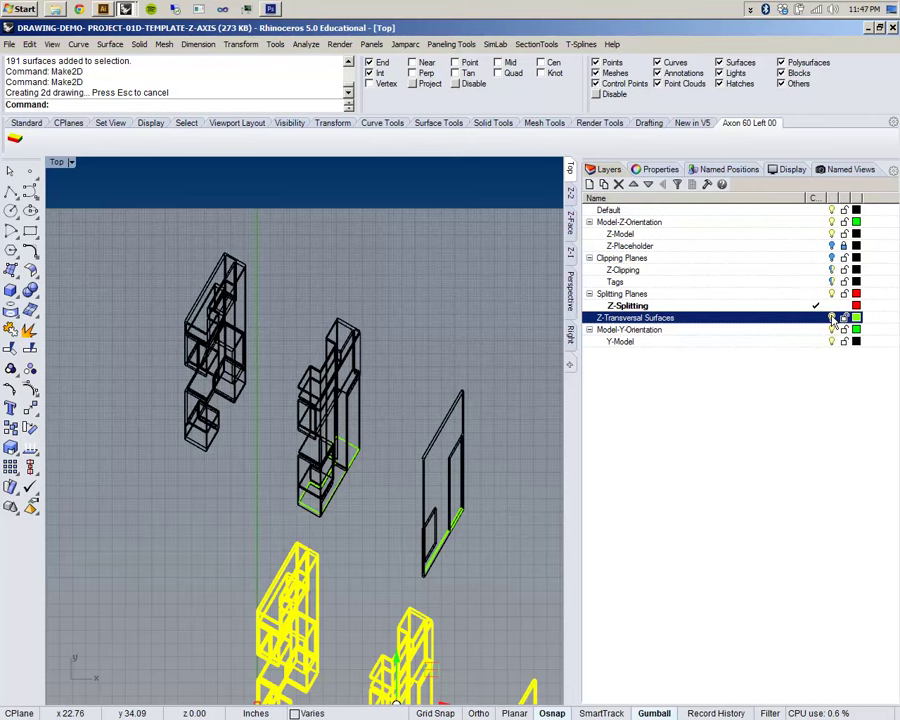
{"action": "left_click", "coordinate": [832, 329]}
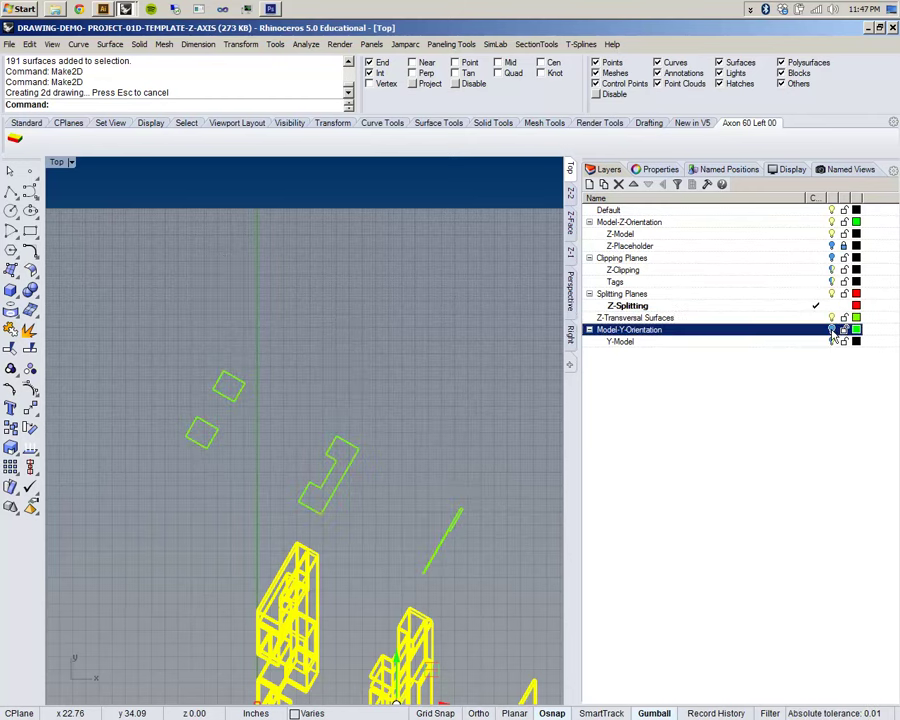
{"action": "left_click", "coordinate": [149, 326]}
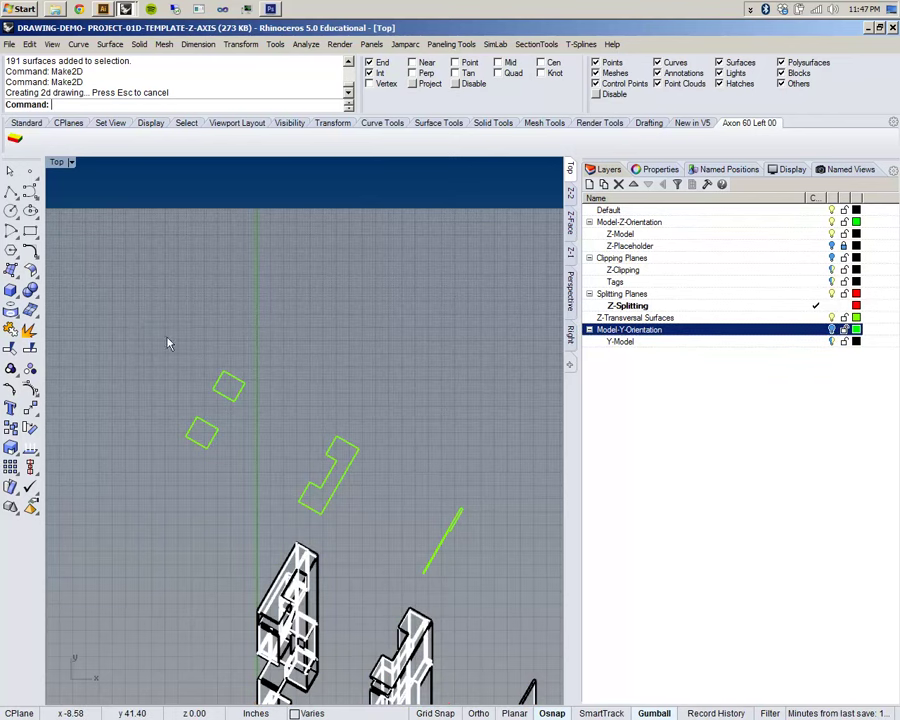
Check the transversal surfaces by selecting and deselecting them, and save the current top viewport as a named view called Make 2D.
{"action": "left_click_drag", "start_coordinate": [396, 508], "coordinate": [399, 522]}
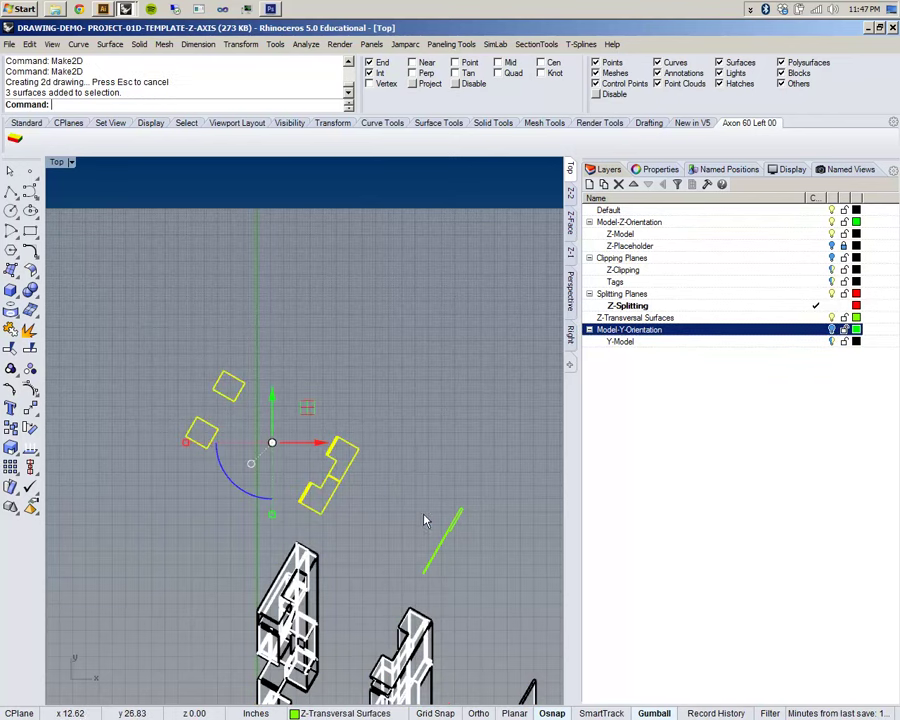
{"action": "left_click", "coordinate": [290, 352]}
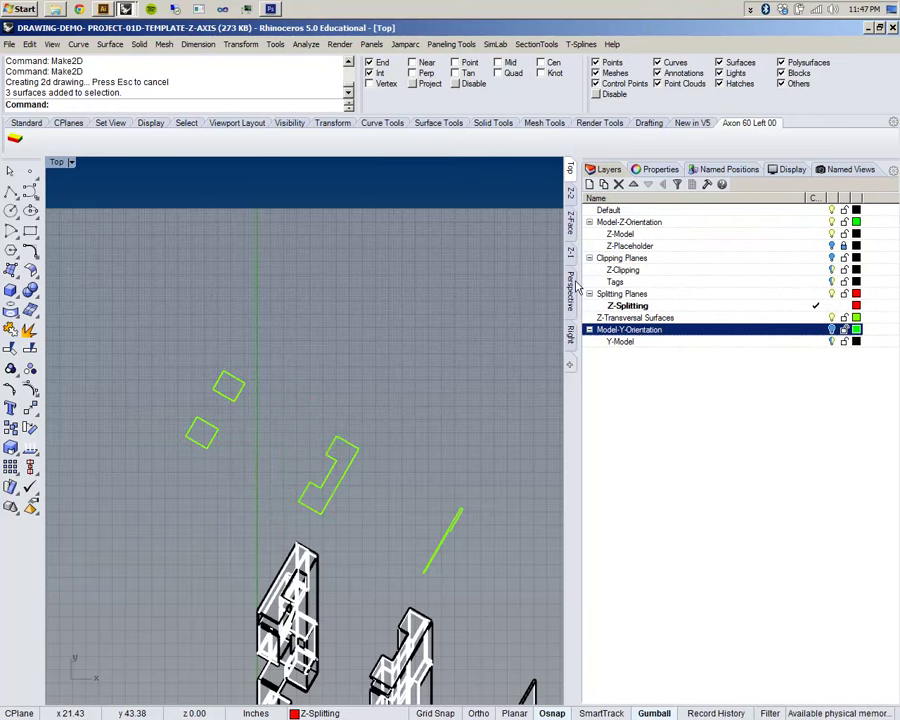
{"action": "left_click", "coordinate": [846, 170]}
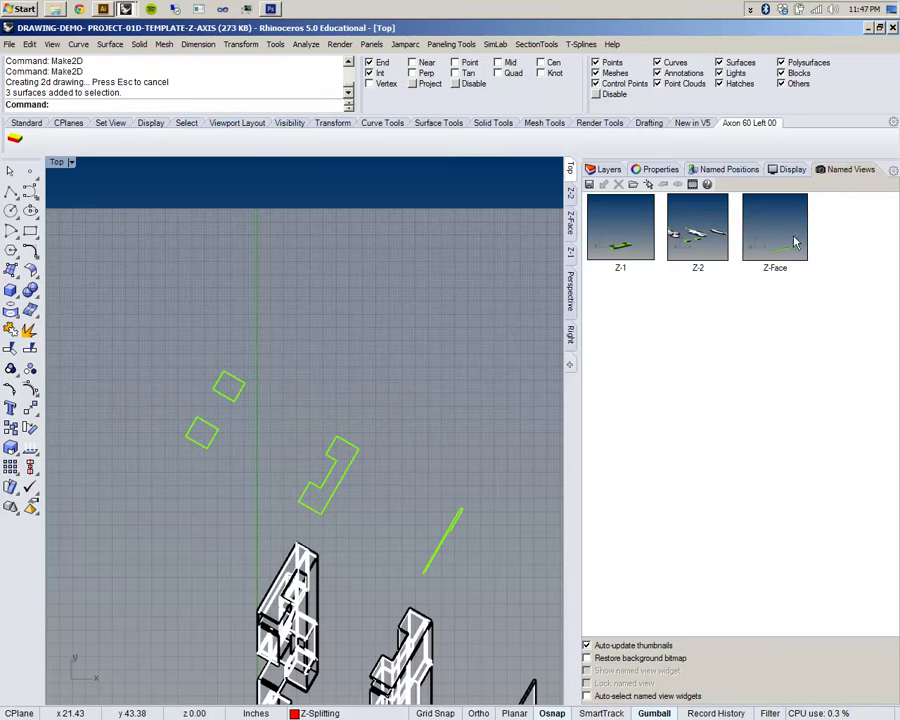
{"action": "left_click", "coordinate": [591, 185]}
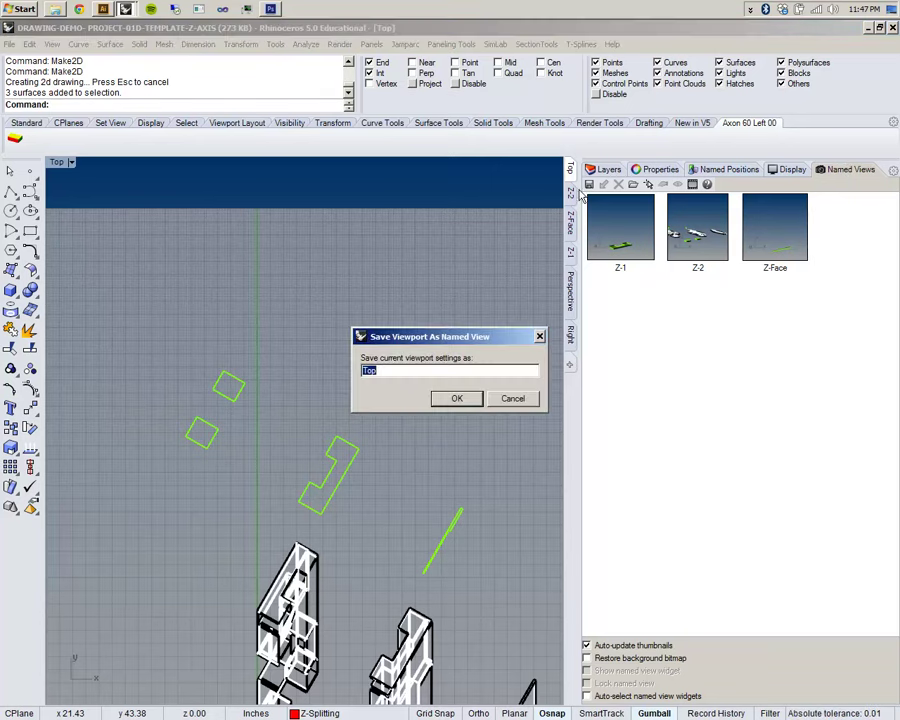
{"action": "type", "text": "Make 2D"}
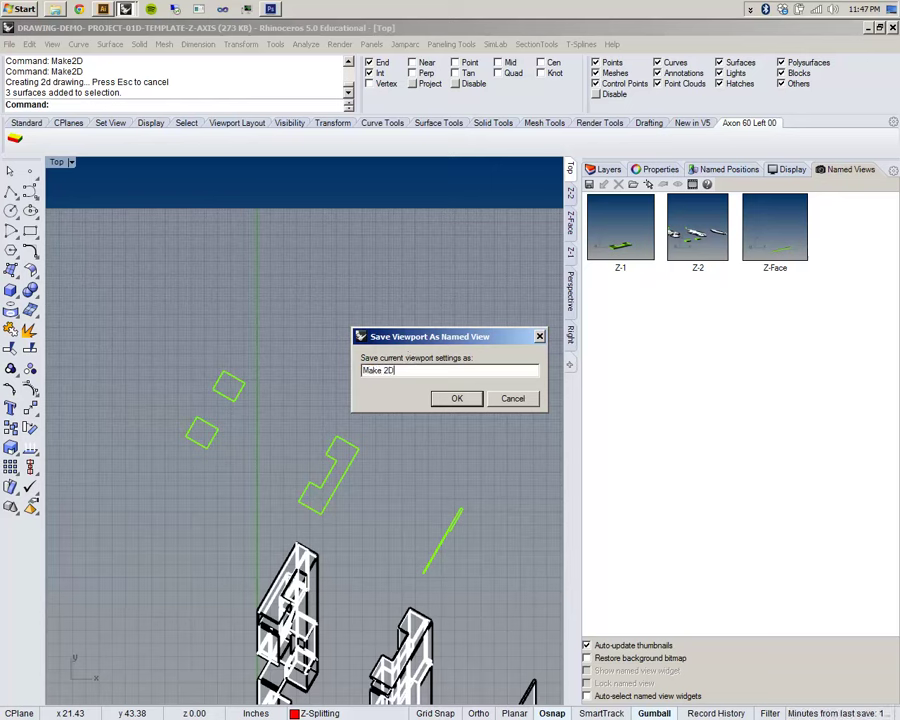
{"action": "key", "text": "Return"}
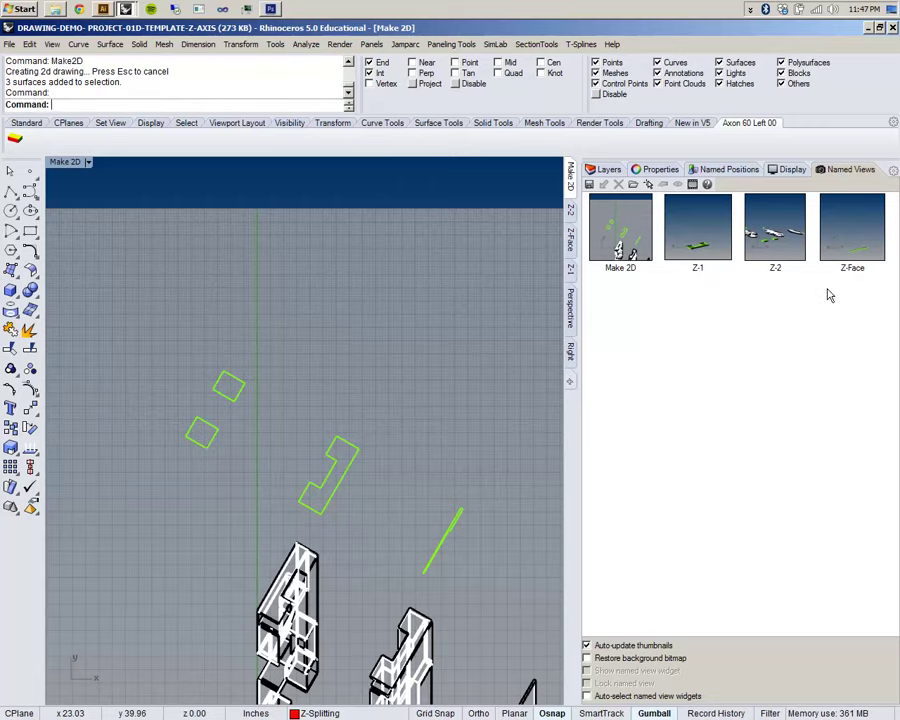
Widen the viewport, and select the two square surfaces and the notched transversal surface to examine their outlines up close.
{"action": "scroll", "coordinate": [271, 382], "scroll_direction": "up", "scroll_amount": 5}
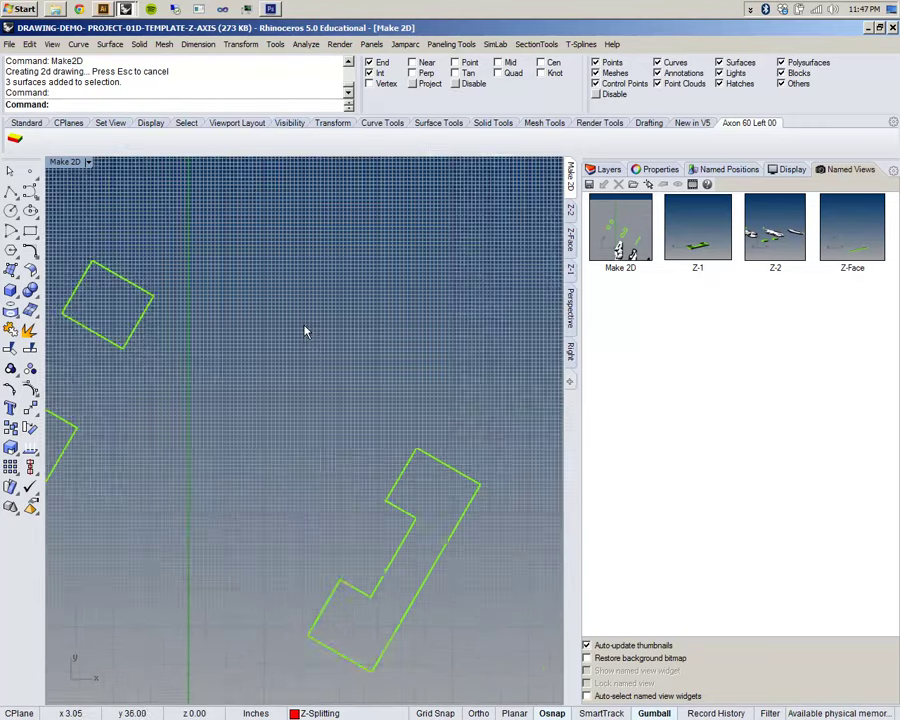
{"action": "scroll", "coordinate": [305, 330], "scroll_direction": "down", "scroll_amount": 2}
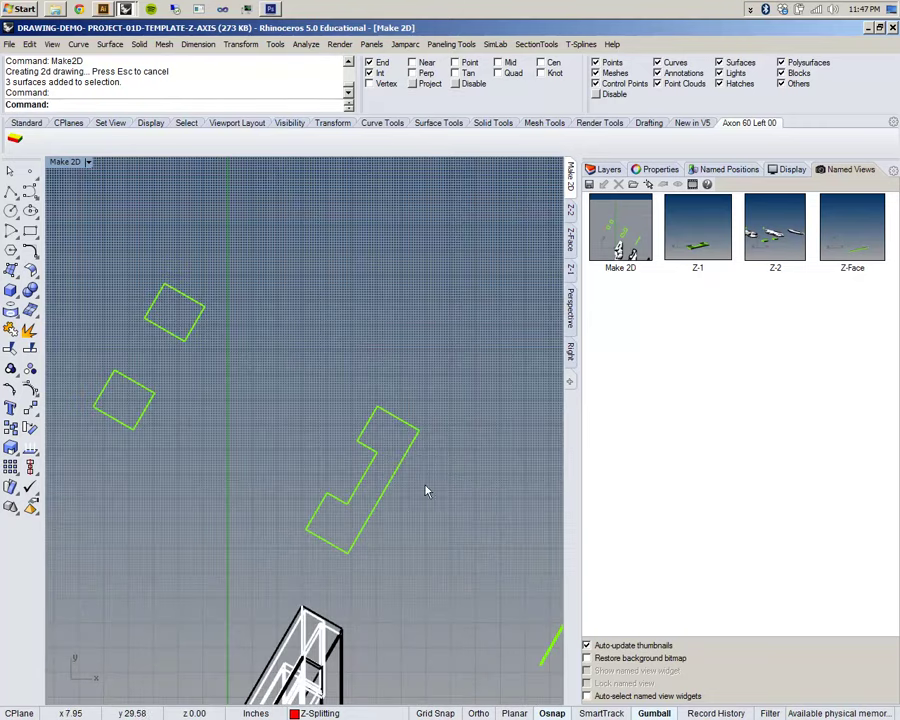
{"action": "left_click_drag", "start_coordinate": [578, 440], "coordinate": [720, 442]}
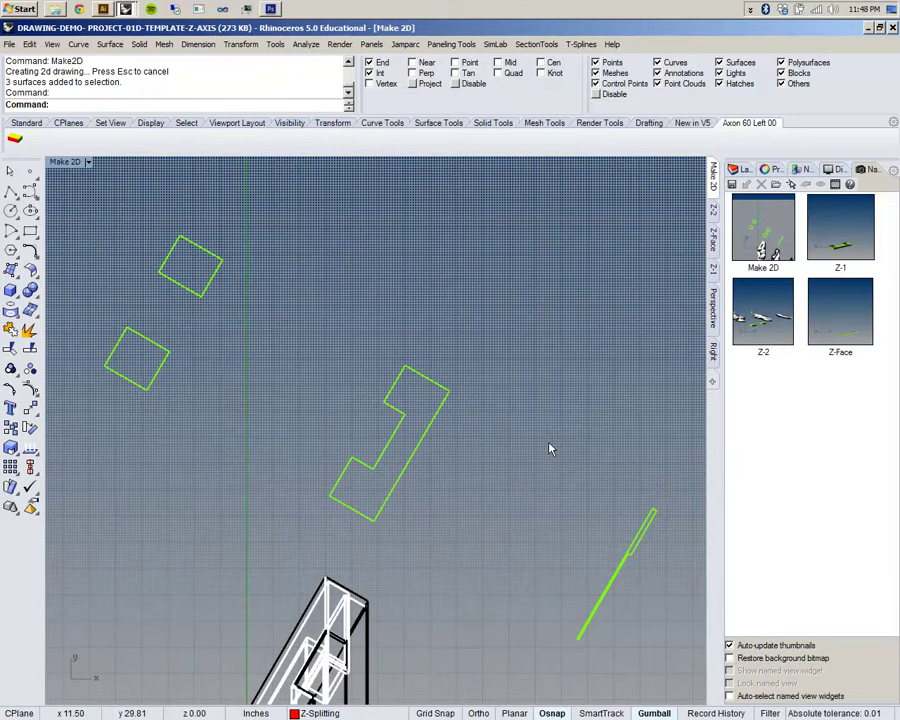
{"action": "left_click_drag", "start_coordinate": [79, 214], "coordinate": [281, 447]}
{"action": "left_click_drag", "start_coordinate": [300, 336], "coordinate": [498, 540], "text": "shift"}
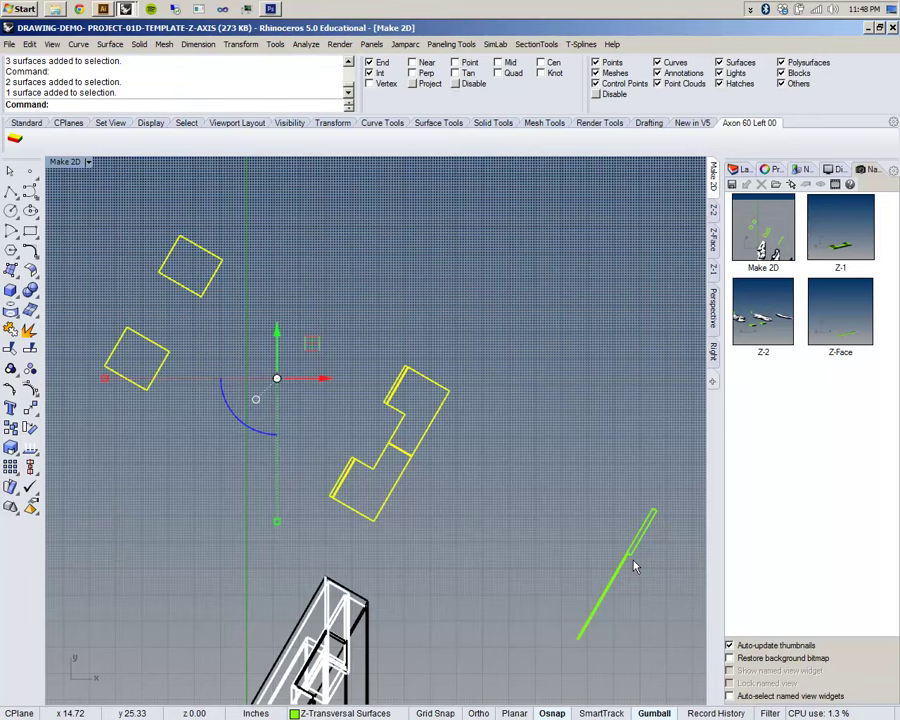
{"action": "right_click_drag", "start_coordinate": [412, 444], "coordinate": [512, 476]}
{"action": "scroll", "coordinate": [424, 436], "scroll_direction": "up", "scroll_amount": 10}
{"action": "scroll", "coordinate": [424, 436], "scroll_direction": "down", "scroll_amount": 6}
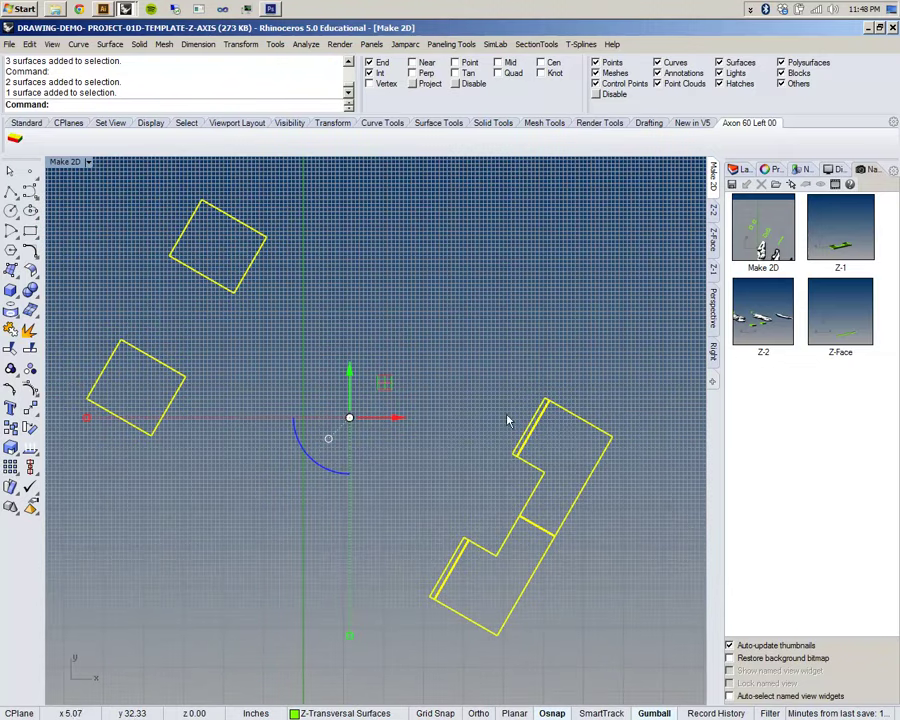
{"action": "key", "text": "Delete"}
Select and deselect the two square transversal surfaces, and examine the surfaces' positions relative to the section linework.
{"action": "right_click_drag", "start_coordinate": [381, 347], "coordinate": [460, 372]}
{"action": "left_click_drag", "start_coordinate": [145, 234], "coordinate": [474, 530]}
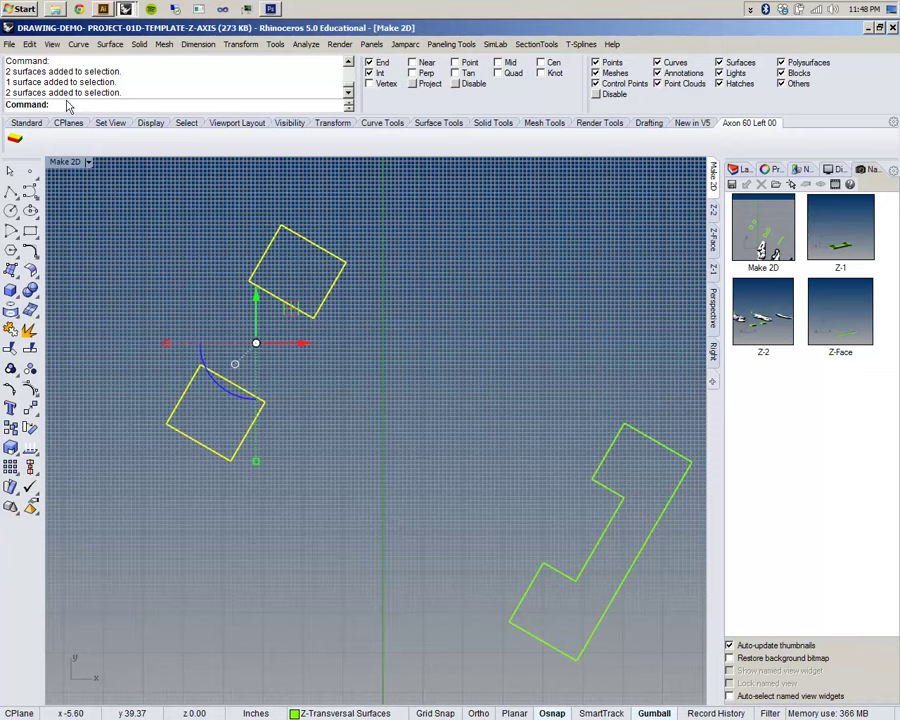
{"action": "left_click", "coordinate": [201, 243]}
{"action": "scroll", "coordinate": [240, 296], "scroll_direction": "down", "scroll_amount": 4}
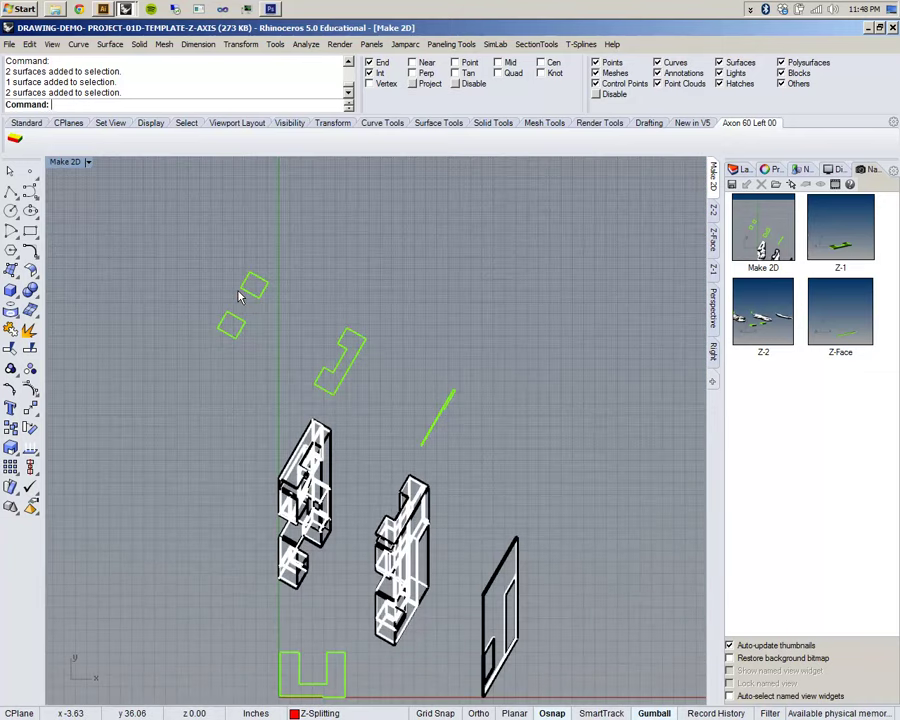
{"action": "scroll", "coordinate": [242, 292], "scroll_direction": "up", "scroll_amount": 5}
{"action": "right_click_drag", "start_coordinate": [339, 374], "coordinate": [317, 291]}
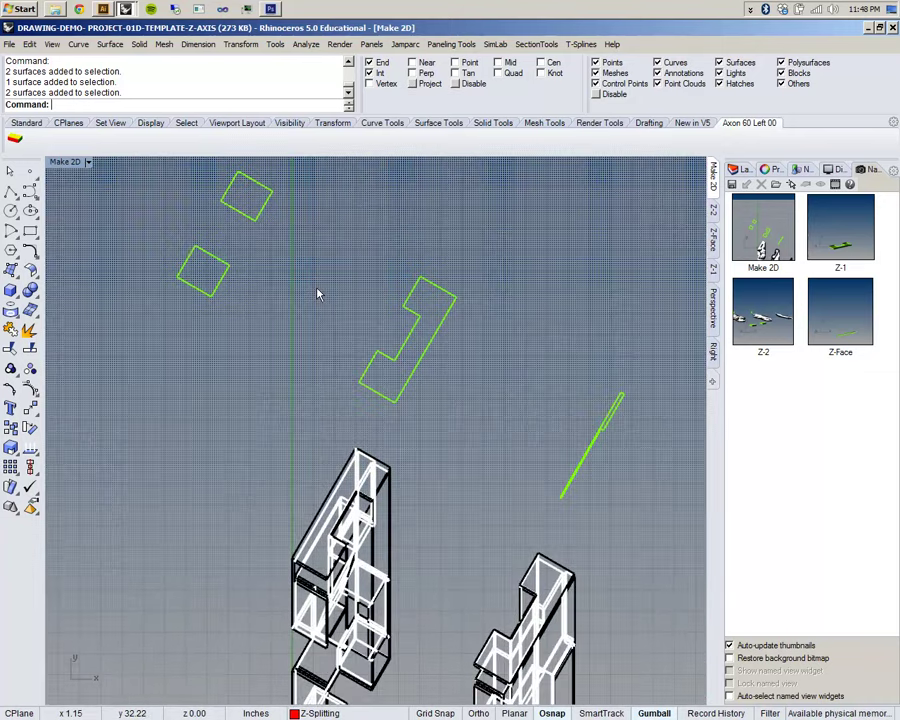
{"action": "scroll", "coordinate": [315, 291], "scroll_direction": "down", "scroll_amount": 4}
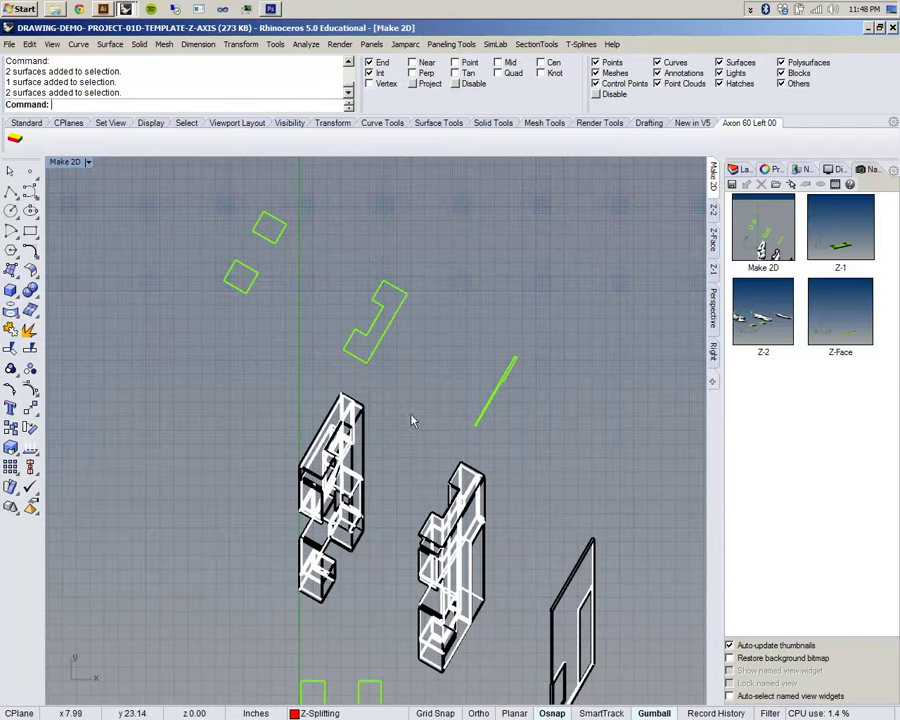
{"action": "right_click_drag", "start_coordinate": [411, 394], "coordinate": [389, 333]}
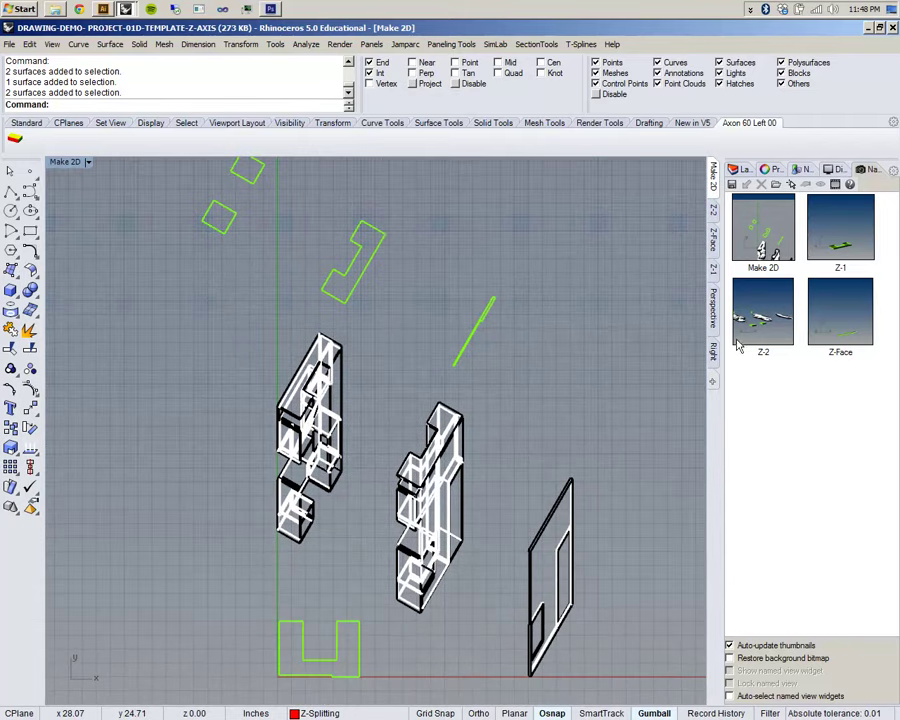
Restore the Make 2D named view, and create a Make2D drawing of the three transversal surfaces with tangent edges, hidden lines and source layers.
{"action": "double_click", "coordinate": [763, 230]}
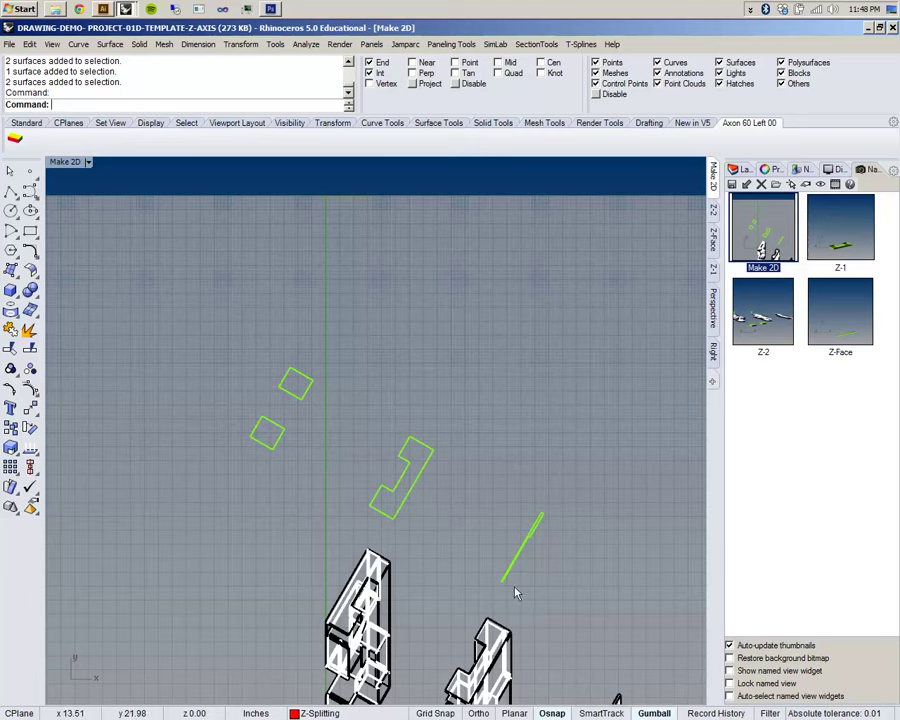
{"action": "left_click_drag", "start_coordinate": [181, 344], "coordinate": [499, 531]}
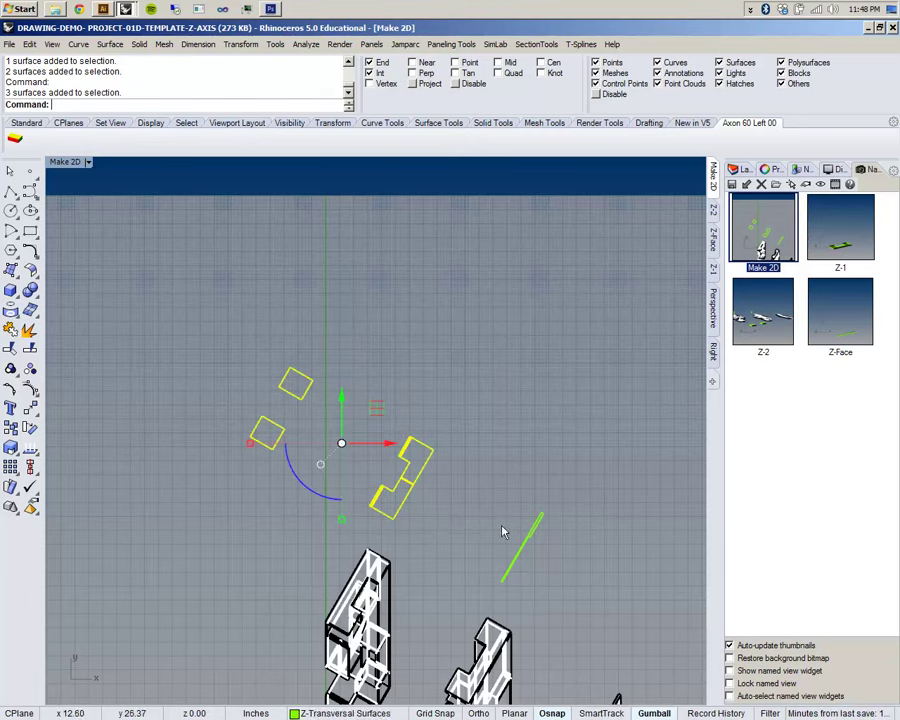
{"action": "type", "text": "Make2D"}
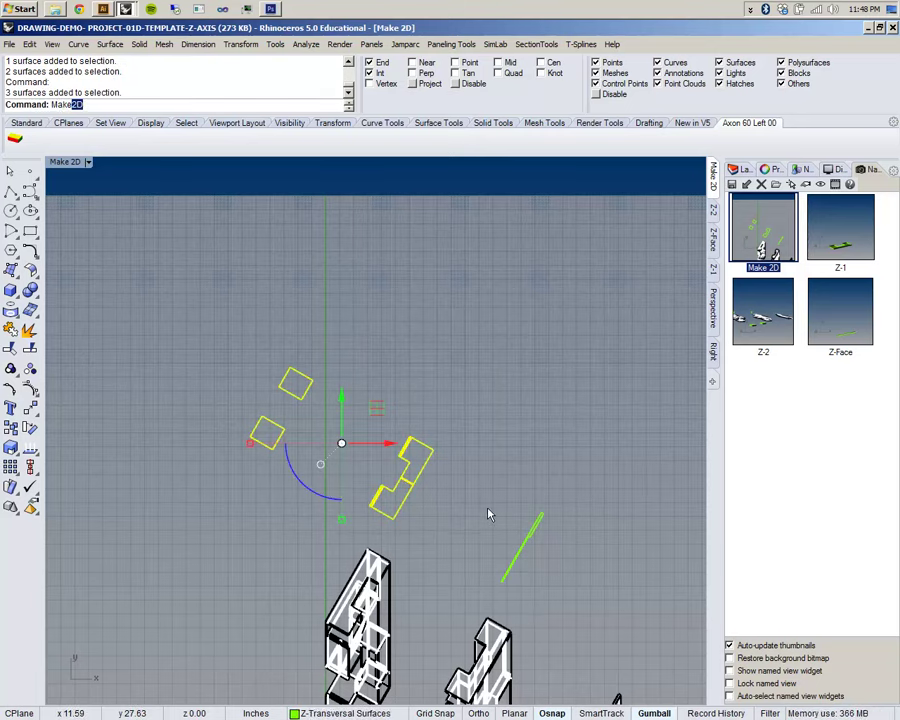
{"action": "key", "text": "Return"}
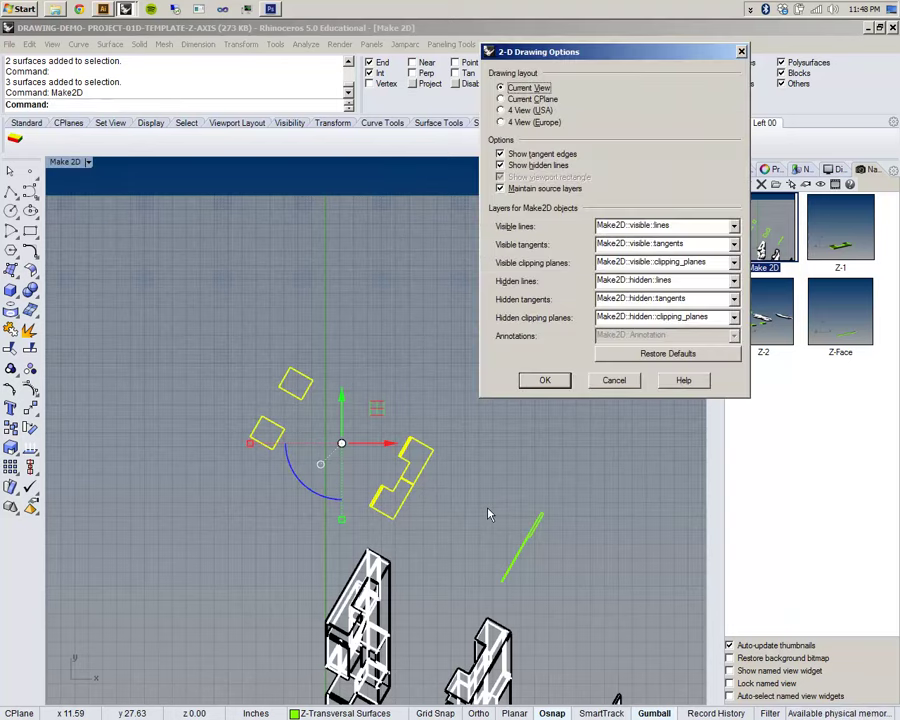
{"action": "left_click", "coordinate": [540, 378]}
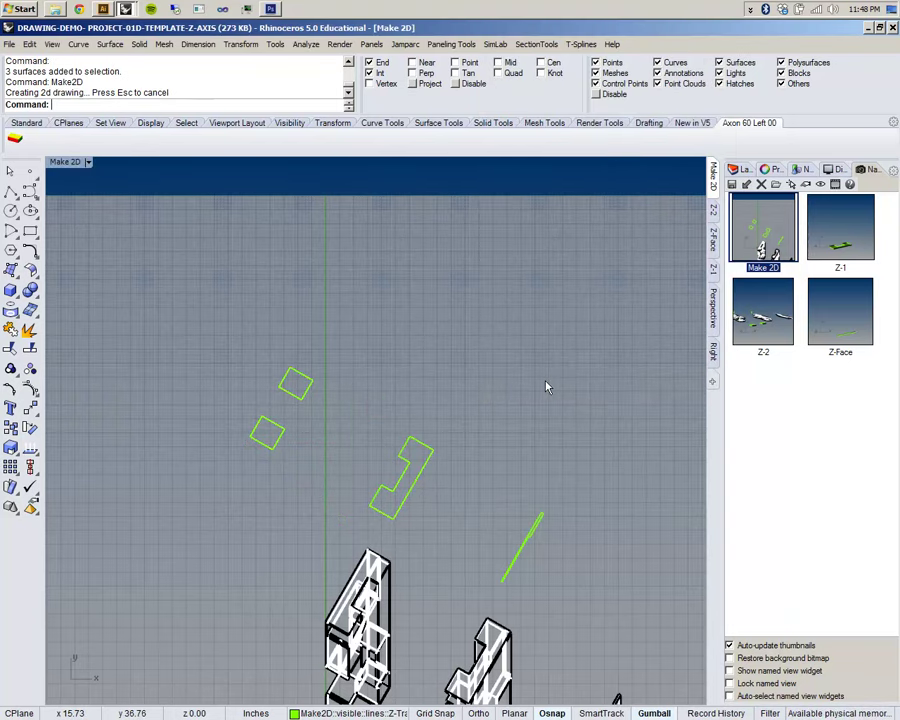
Examine how the new 2D surface outlines align with the section linework, and show the layer list in a wider panel.
{"action": "right_click_drag", "start_coordinate": [566, 597], "coordinate": [482, 335]}
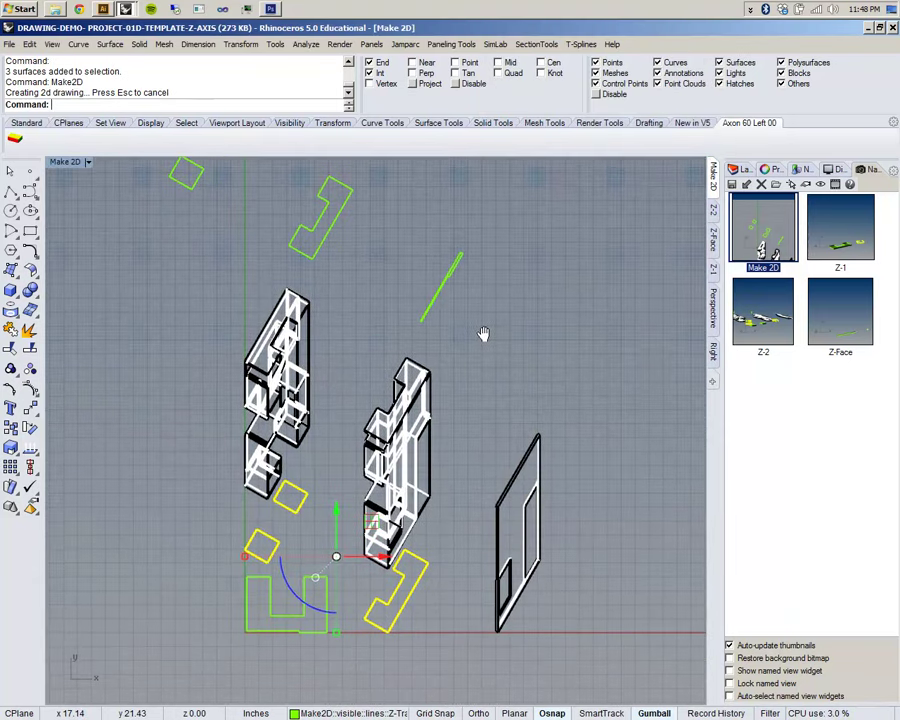
{"action": "scroll", "coordinate": [291, 493], "scroll_direction": "up", "scroll_amount": 4}
{"action": "right_click_drag", "start_coordinate": [421, 589], "coordinate": [436, 494]}
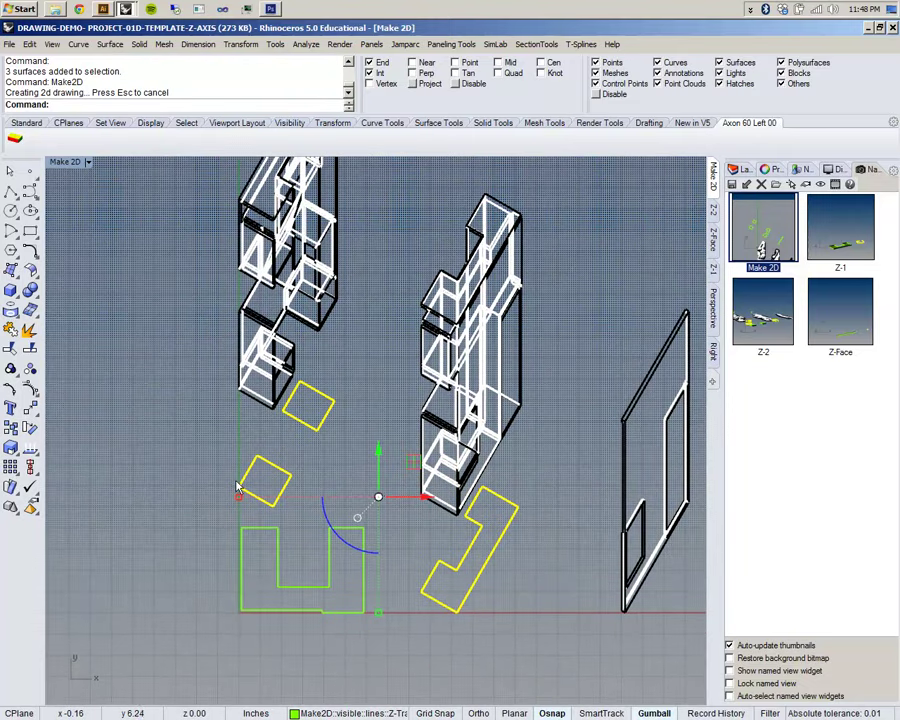
{"action": "scroll", "coordinate": [242, 470], "scroll_direction": "up", "scroll_amount": 6}
{"action": "scroll", "coordinate": [323, 486], "scroll_direction": "down", "scroll_amount": 5}
{"action": "right_click_drag", "start_coordinate": [373, 492], "coordinate": [242, 508]}
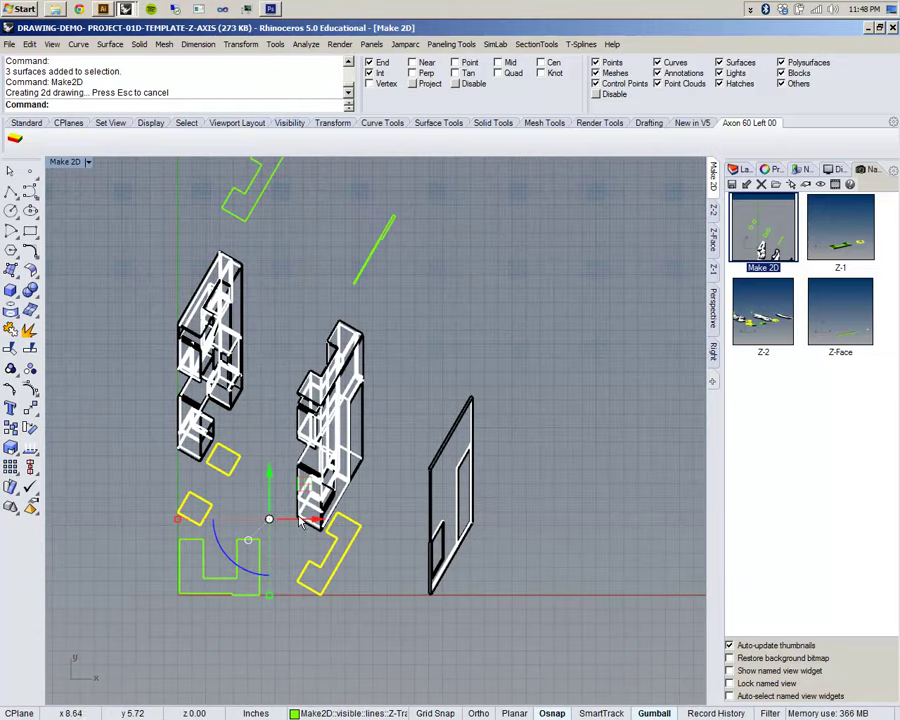
{"action": "left_click", "coordinate": [743, 170]}
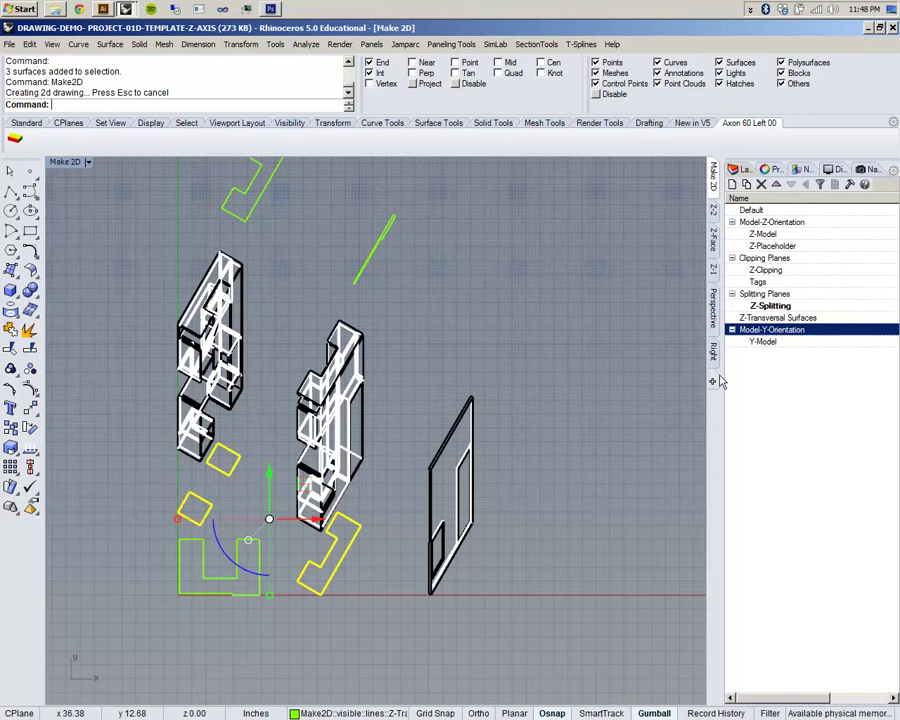
{"action": "left_click_drag", "start_coordinate": [724, 381], "coordinate": [668, 360]}
{"action": "left_click", "coordinate": [676, 331]}
{"action": "left_click", "coordinate": [676, 331]}
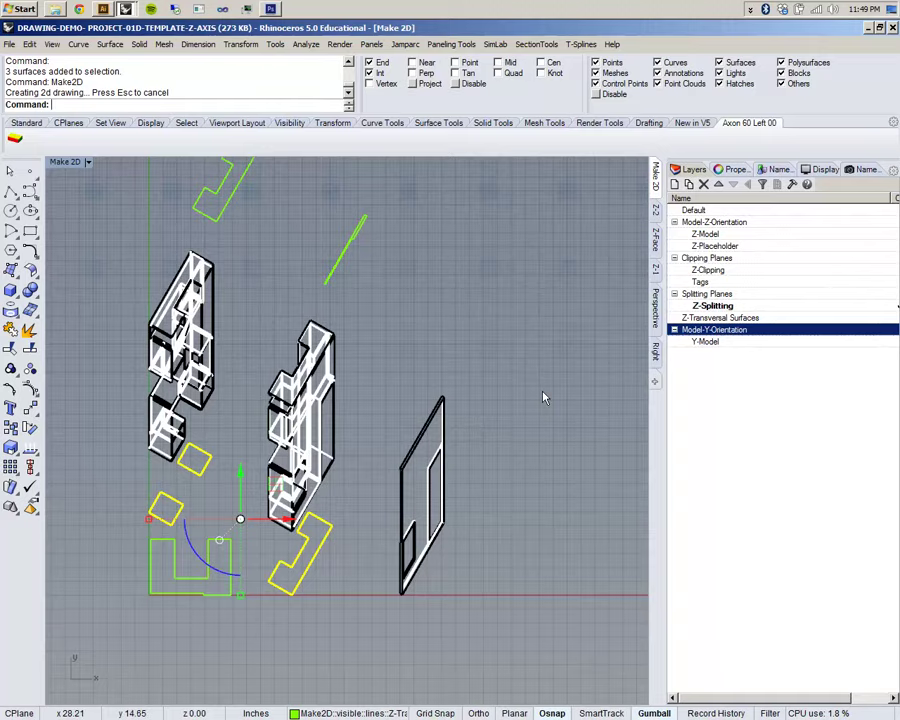
{"action": "scroll", "coordinate": [542, 396], "scroll_direction": "down", "scroll_amount": 3}
{"action": "scroll", "coordinate": [552, 328], "scroll_direction": "up", "scroll_amount": 3}
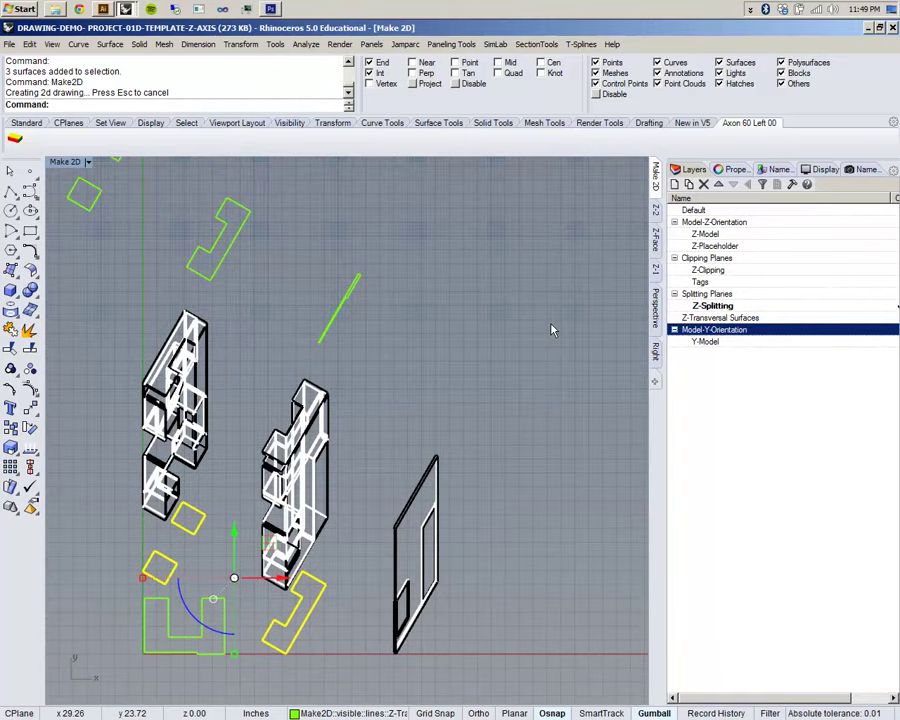
Undo the layer collapse and visibility changes together with the Make2D drawings of the transversal surfaces and the sections.
{"action": "key", "text": "ctrl+z"}
{"action": "key", "text": "ctrl+z"}
{"action": "key", "text": "ctrl+z"}
{"action": "key", "text": "ctrl+z"}
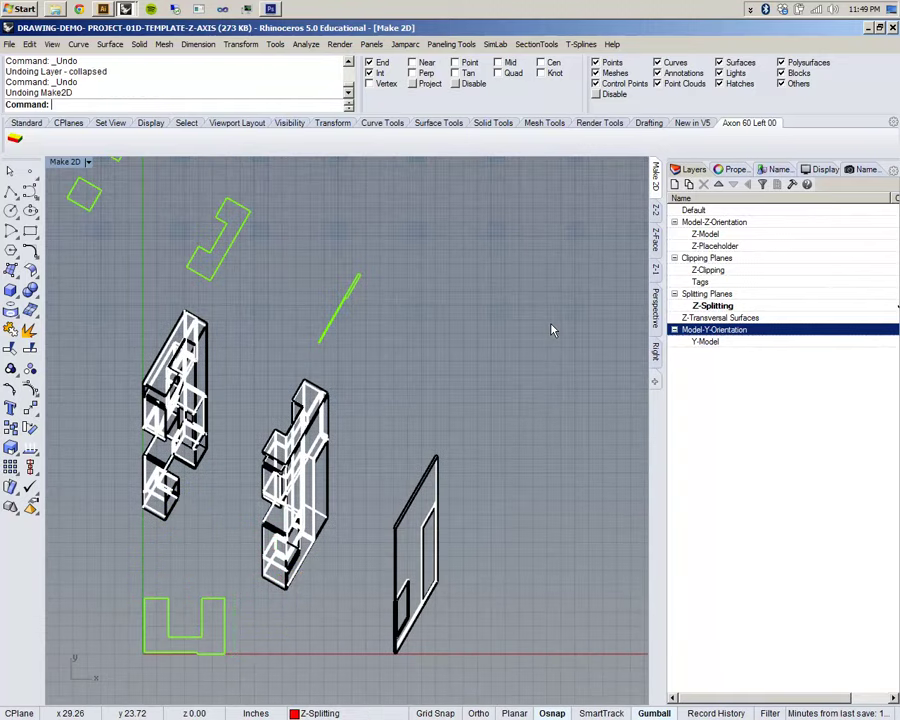
{"action": "key", "text": "ctrl+z"}
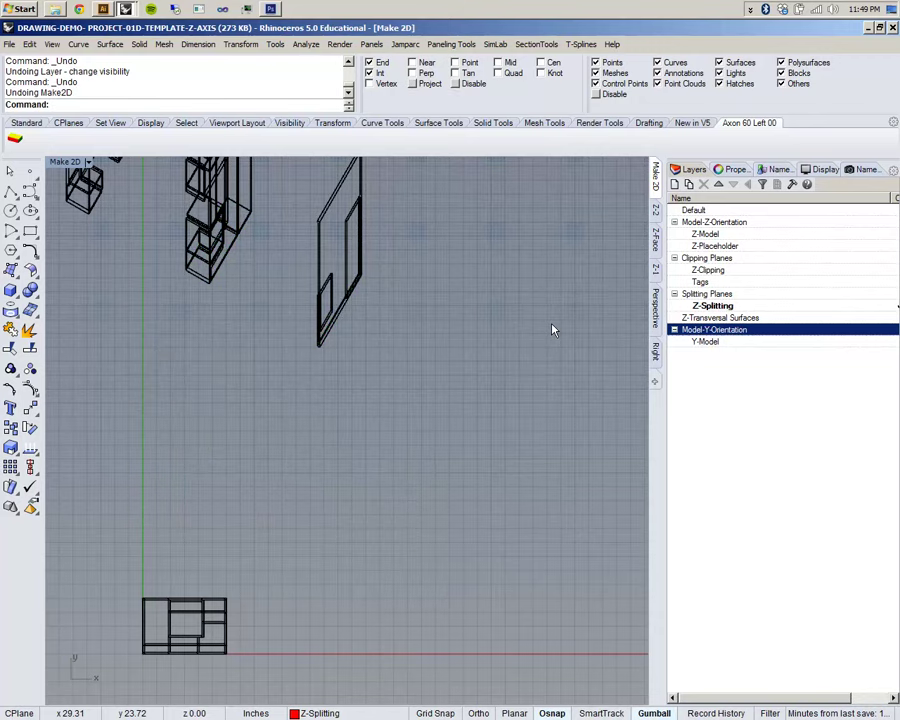
Select the three axonometric pieces and generate a Make2D drawing from the current view, with hidden lines, maintained source layers and default output layers.
{"action": "scroll", "coordinate": [552, 328], "scroll_direction": "down", "scroll_amount": 2}
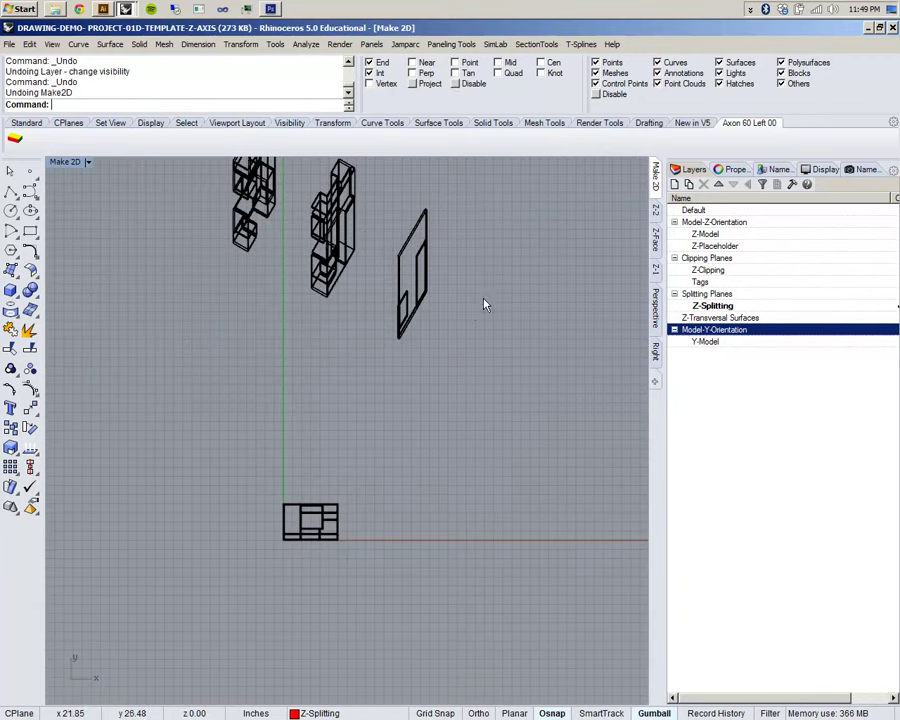
{"action": "right_click_drag", "start_coordinate": [474, 307], "coordinate": [572, 449]}
{"action": "left_click_drag", "start_coordinate": [238, 217], "coordinate": [570, 490]}
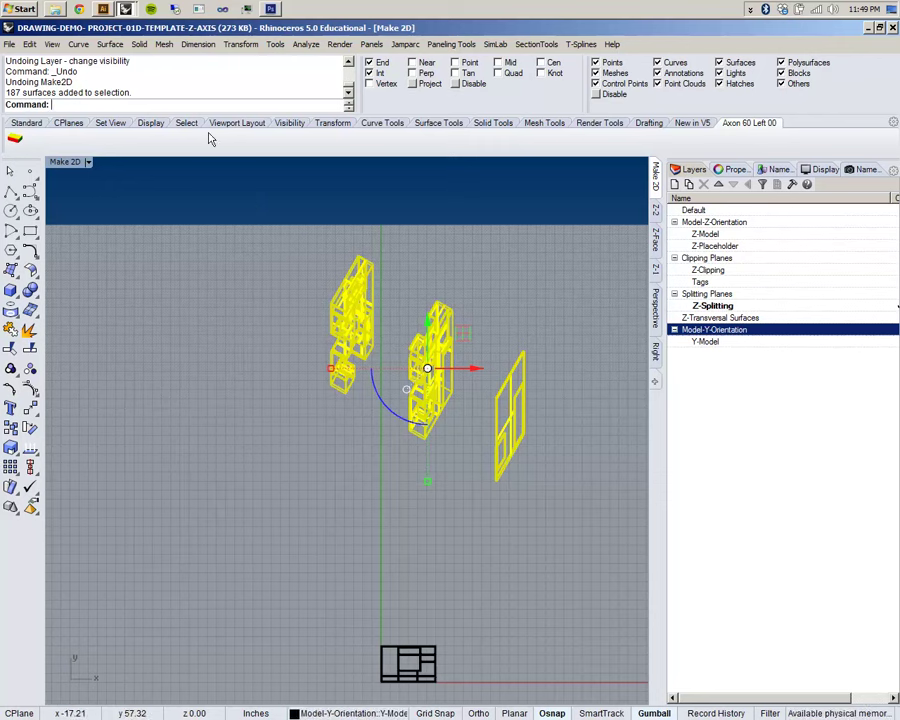
{"action": "right_click", "coordinate": [197, 80]}
{"action": "left_click", "coordinate": [238, 140]}
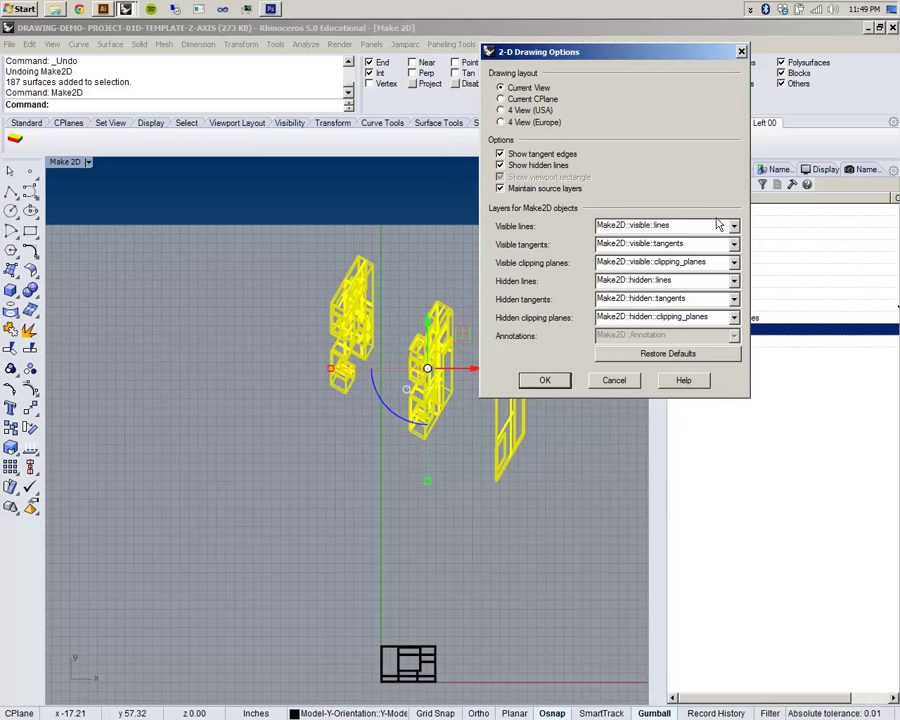
{"action": "left_click", "coordinate": [501, 189]}
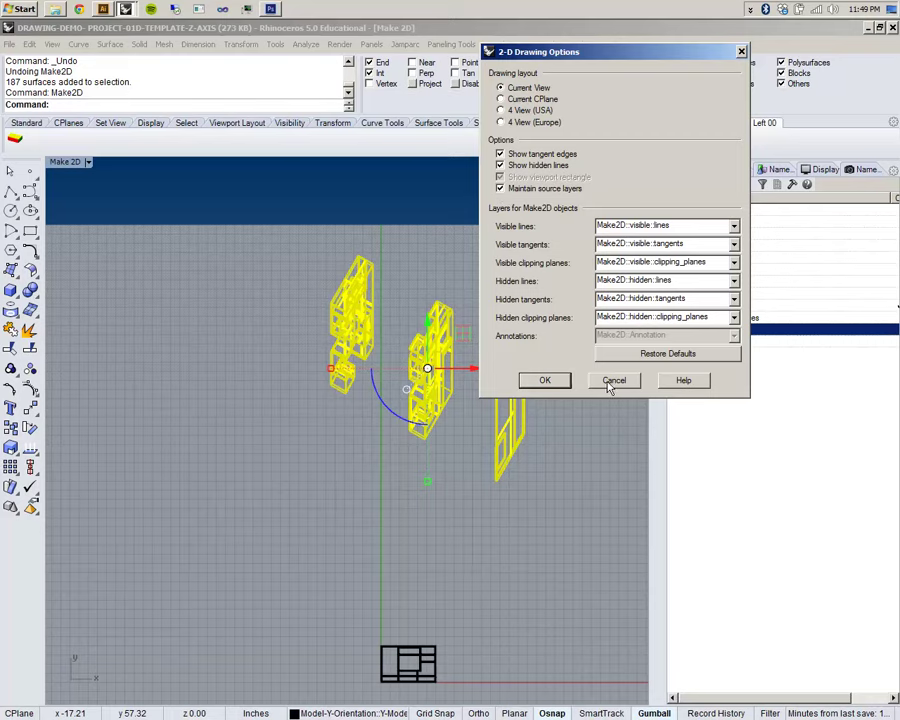
{"action": "left_click_drag", "start_coordinate": [530, 52], "coordinate": [205, 94]}
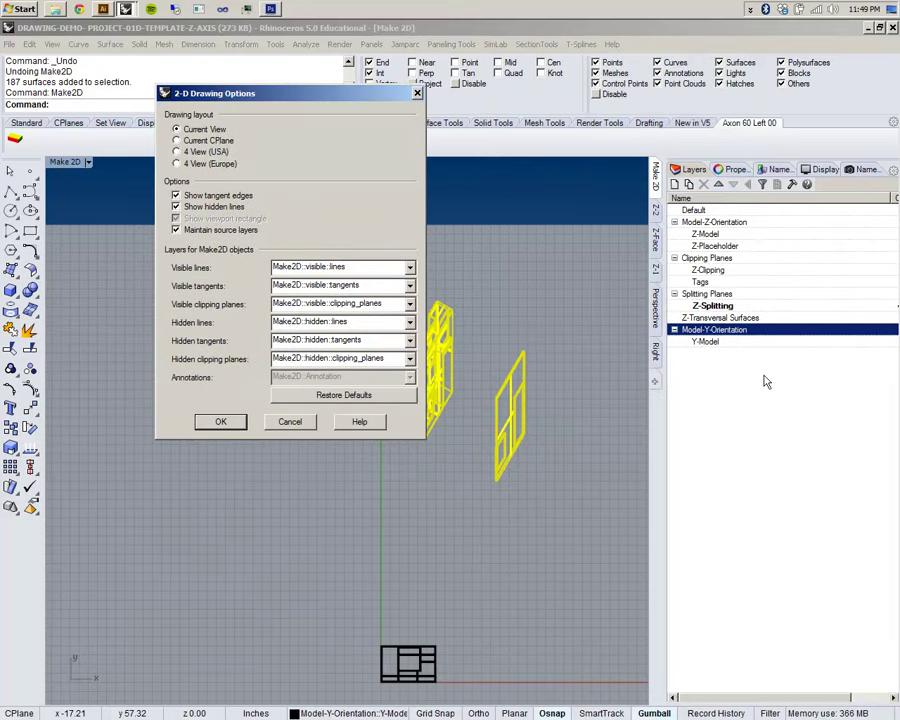
{"action": "left_click", "coordinate": [305, 398]}
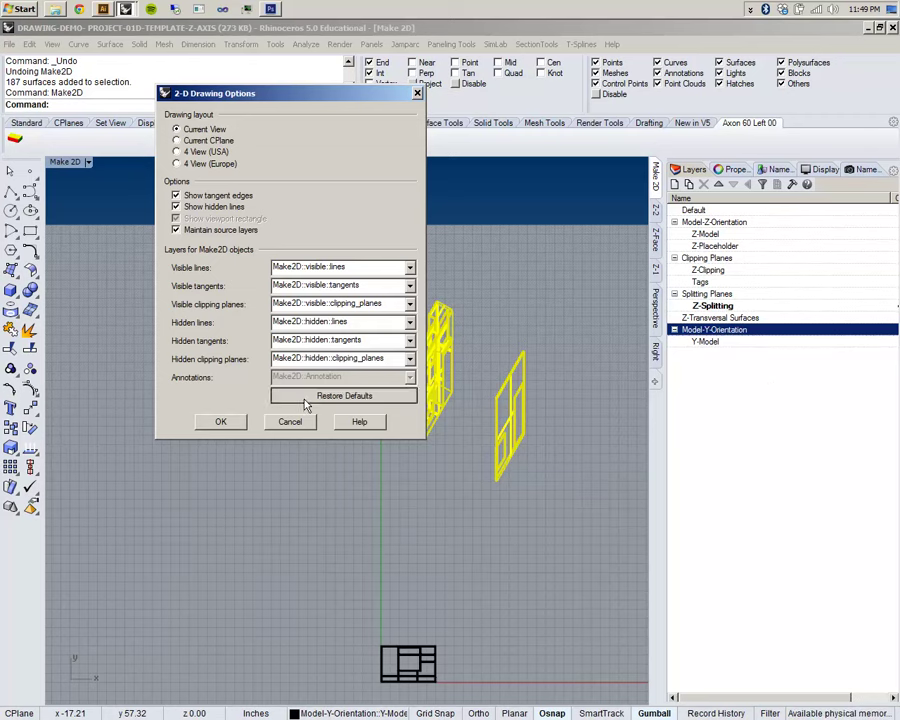
{"action": "left_click", "coordinate": [222, 422]}
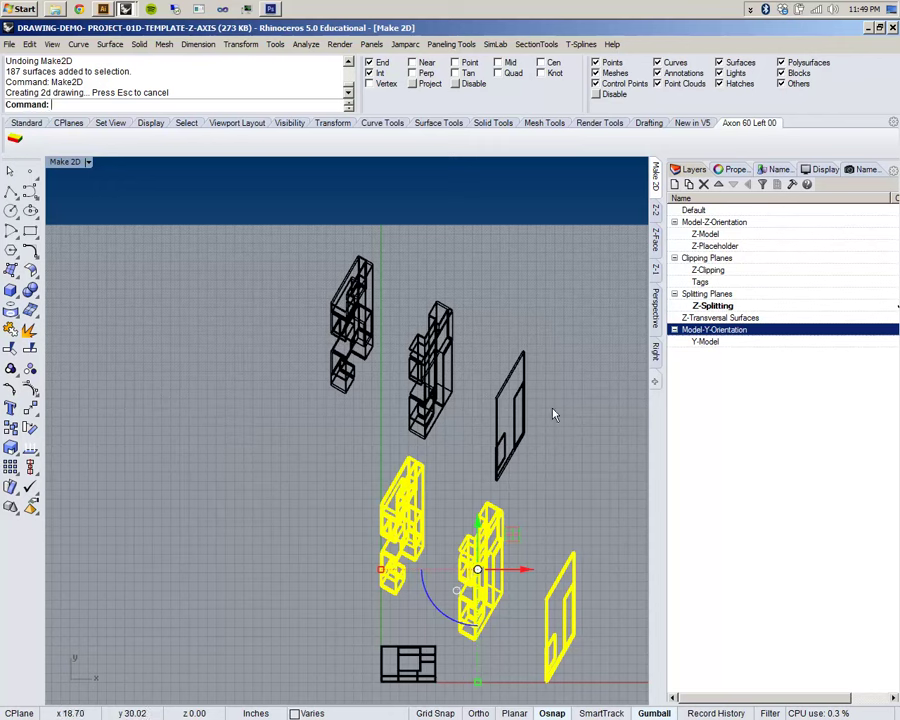
{"action": "left_click", "coordinate": [674, 331]}
{"action": "left_click", "coordinate": [674, 331]}
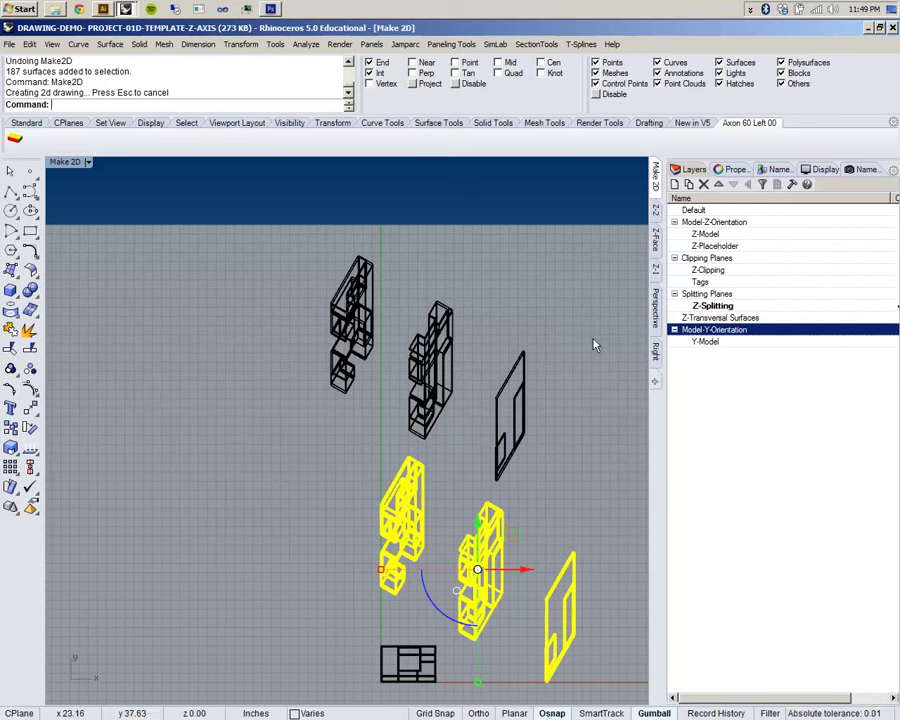
{"action": "key", "text": "ctrl+z"}
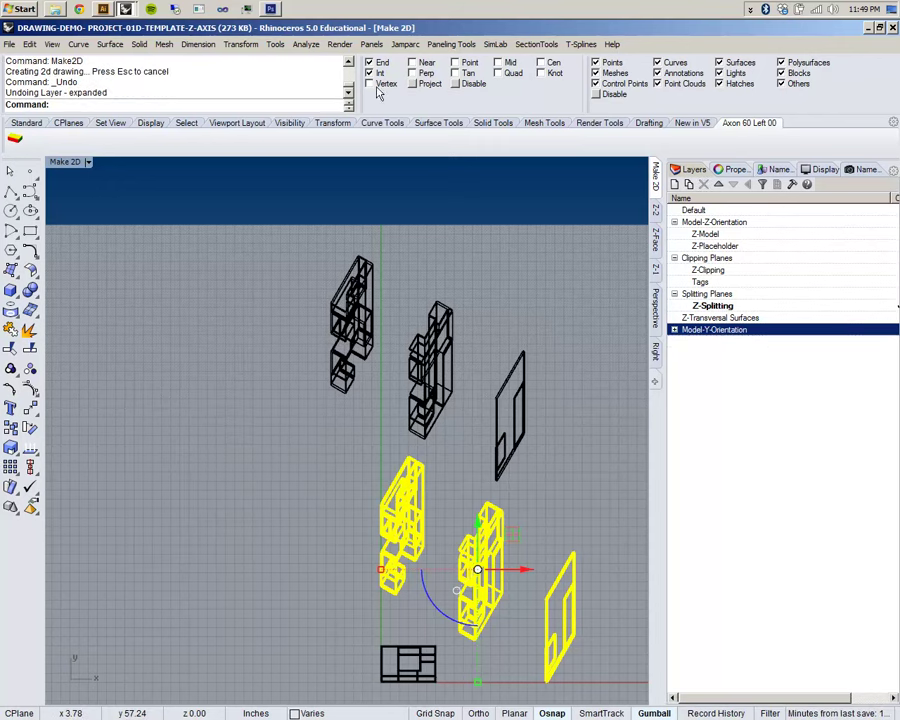
{"action": "middle_click", "coordinate": [272, 82]}
{"action": "left_click", "coordinate": [325, 146]}
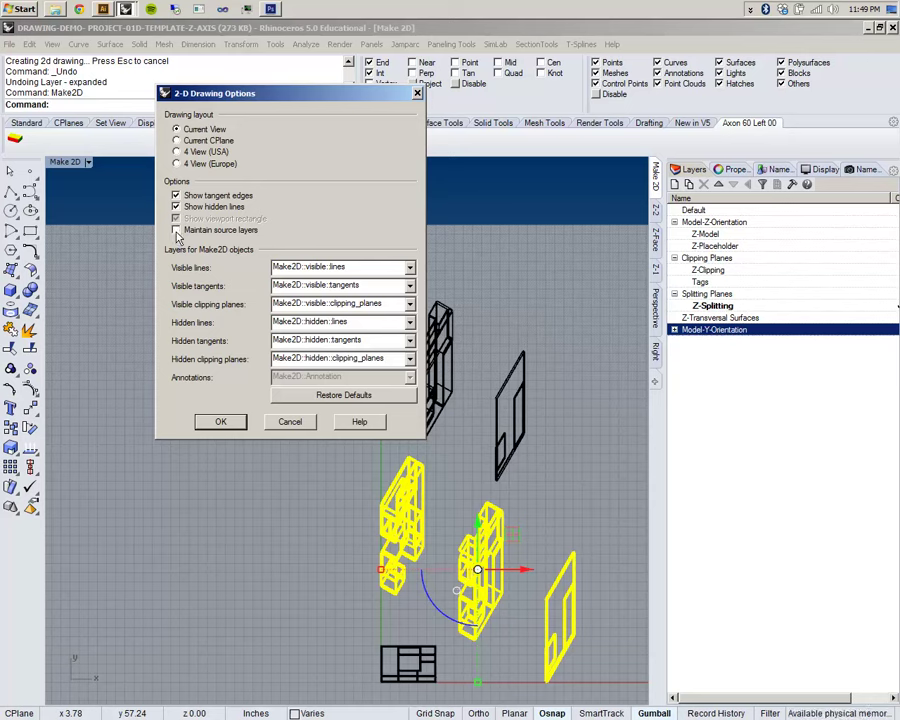
{"action": "left_click", "coordinate": [331, 398]}
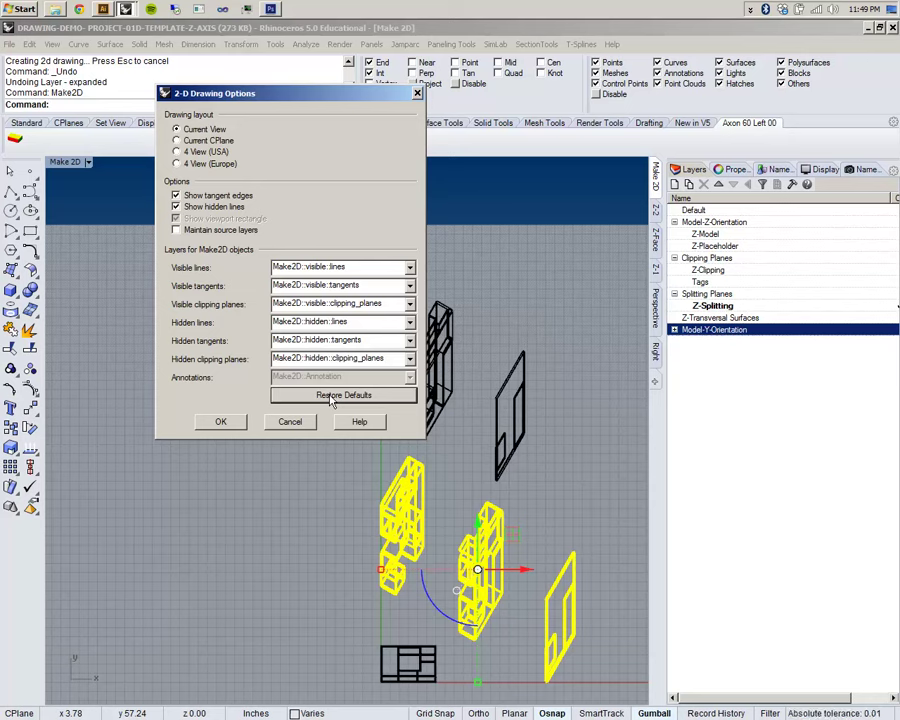
{"action": "left_click", "coordinate": [676, 227]}
{"action": "left_click", "coordinate": [674, 223]}
{"action": "left_click", "coordinate": [310, 424]}
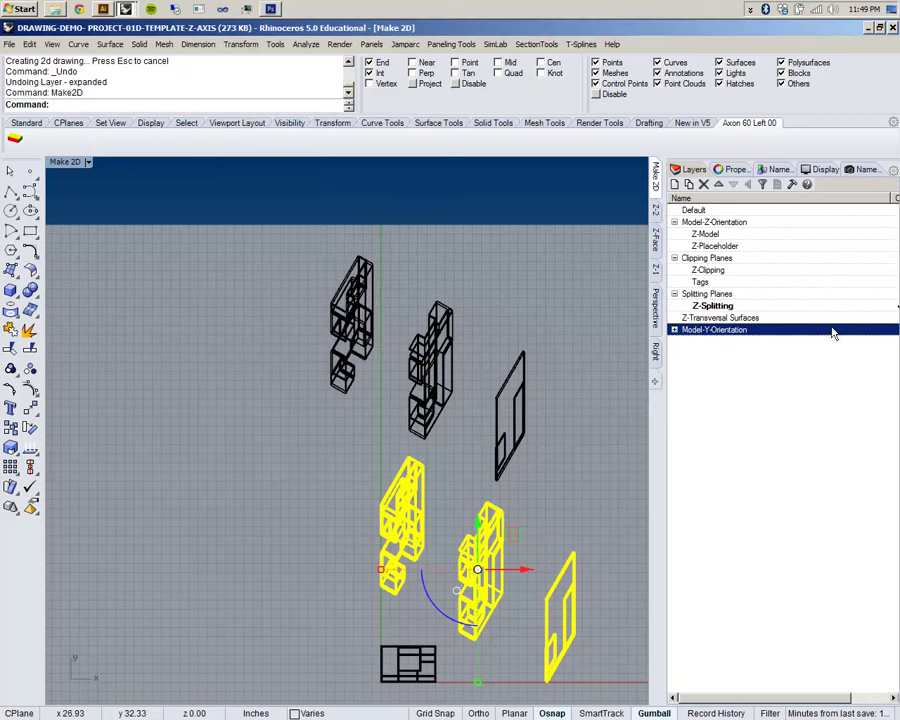
{"action": "left_click", "coordinate": [674, 329]}
{"action": "left_click", "coordinate": [674, 329]}
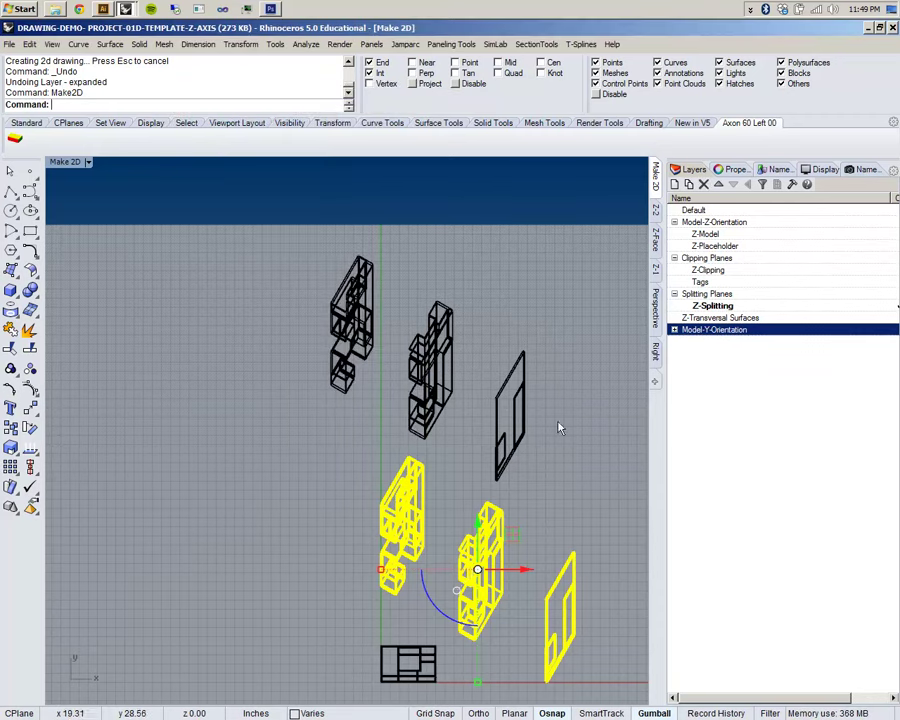
Select an edge curve of the flat rectangular piece in the 2D drawing and check its layer assignment in the object properties.
{"action": "left_click", "coordinate": [516, 524]}
{"action": "left_click", "coordinate": [562, 592]}
{"action": "left_click", "coordinate": [736, 170]}
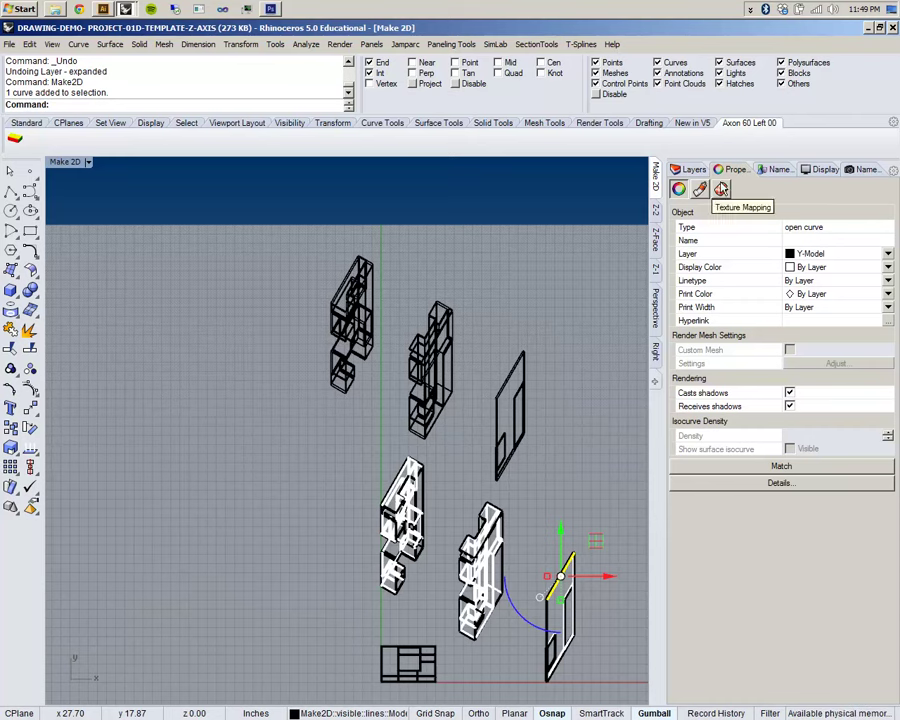
{"action": "left_click", "coordinate": [690, 170]}
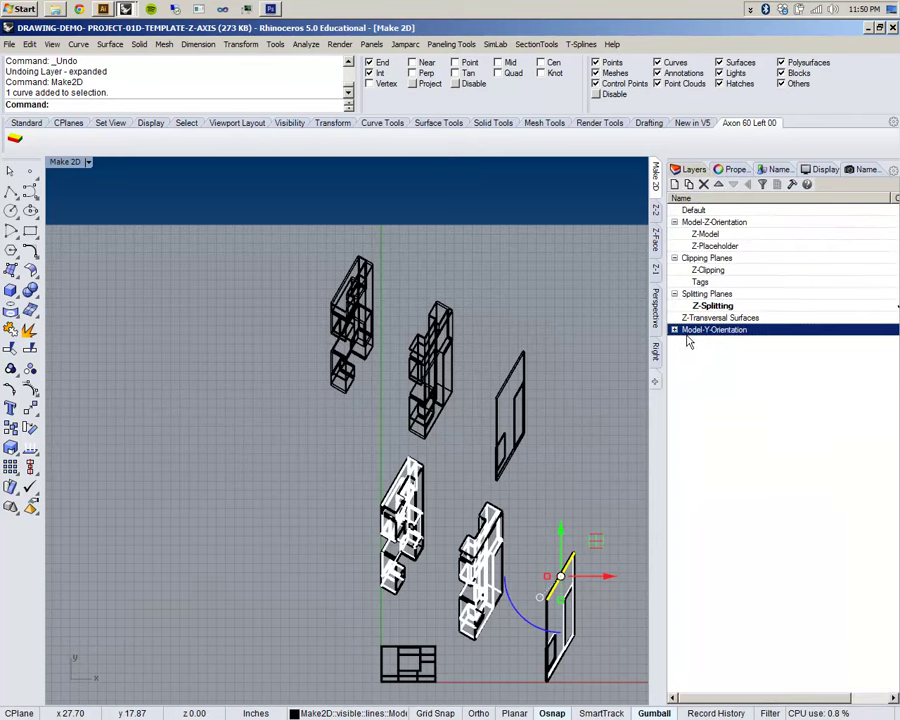
Expand Model-Y-Orientation to highlight its Y-Model sublayer, widen the layer list to expose the state columns, and deselect the curve.
{"action": "left_click", "coordinate": [675, 331]}
{"action": "left_click", "coordinate": [710, 341]}
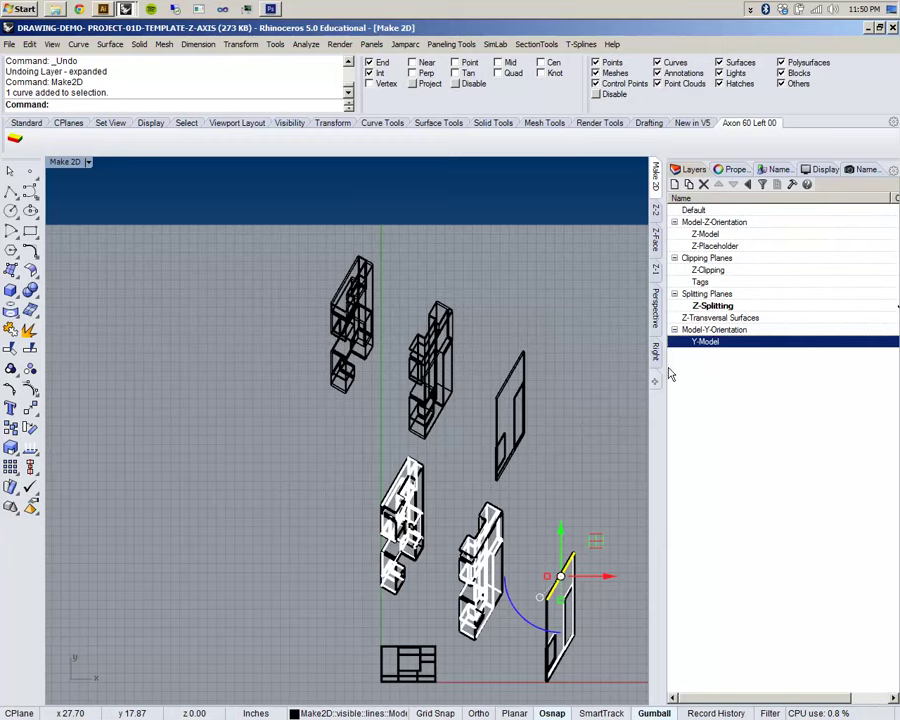
{"action": "left_click_drag", "start_coordinate": [664, 351], "coordinate": [556, 351]}
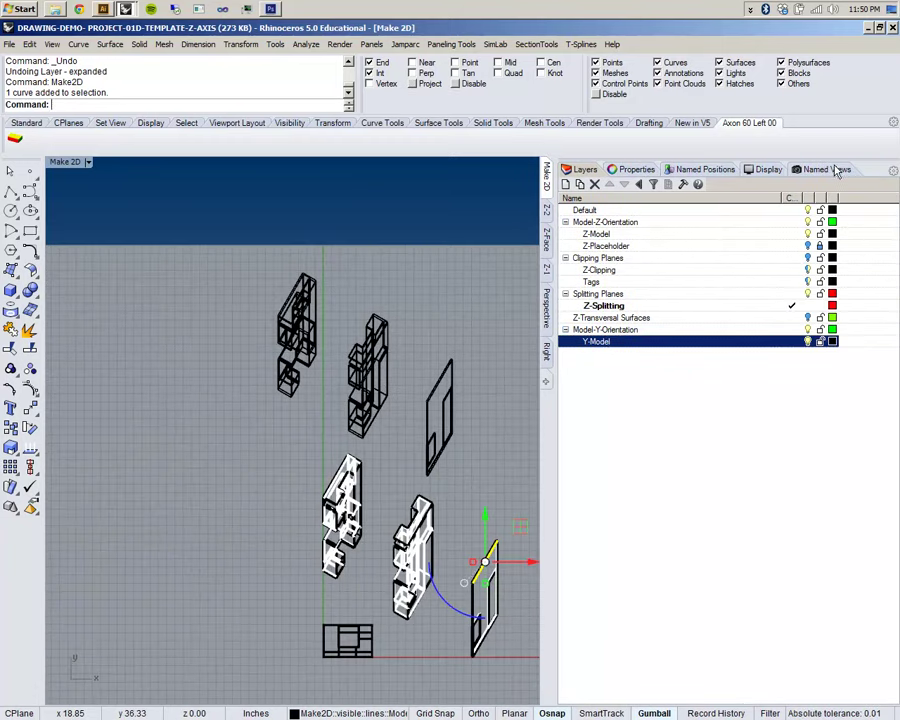
{"action": "key", "text": "Escape"}
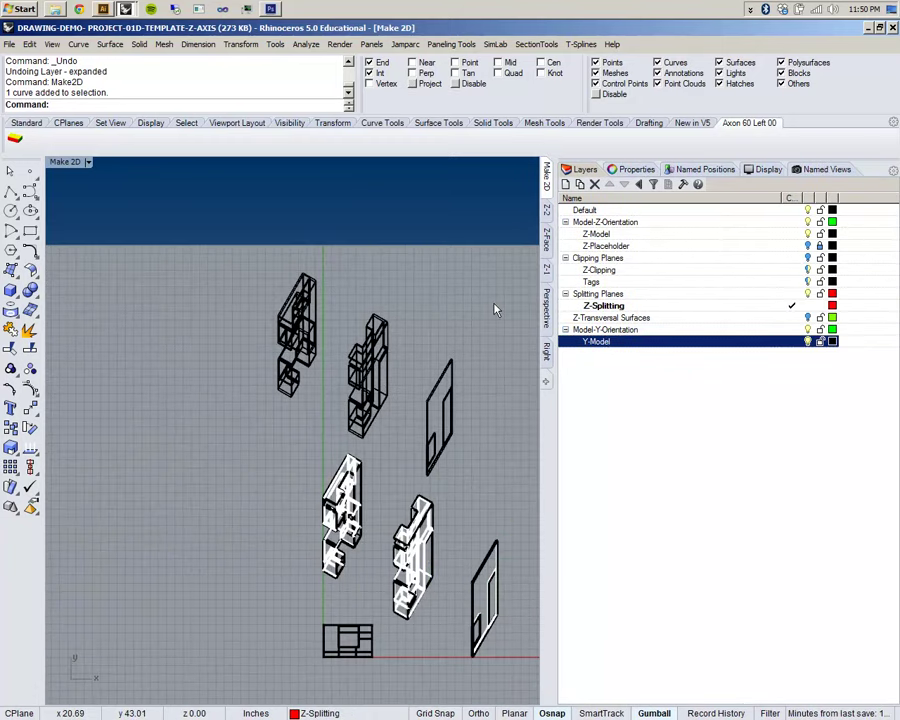
Undo the recent layer changes and the Make2D drawing.
{"action": "key", "text": "ctrl+z"}
{"action": "key", "text": "ctrl+z"}
{"action": "key", "text": "ctrl+z"}
{"action": "key", "text": "ctrl+z"}
{"action": "key", "text": "ctrl+z"}
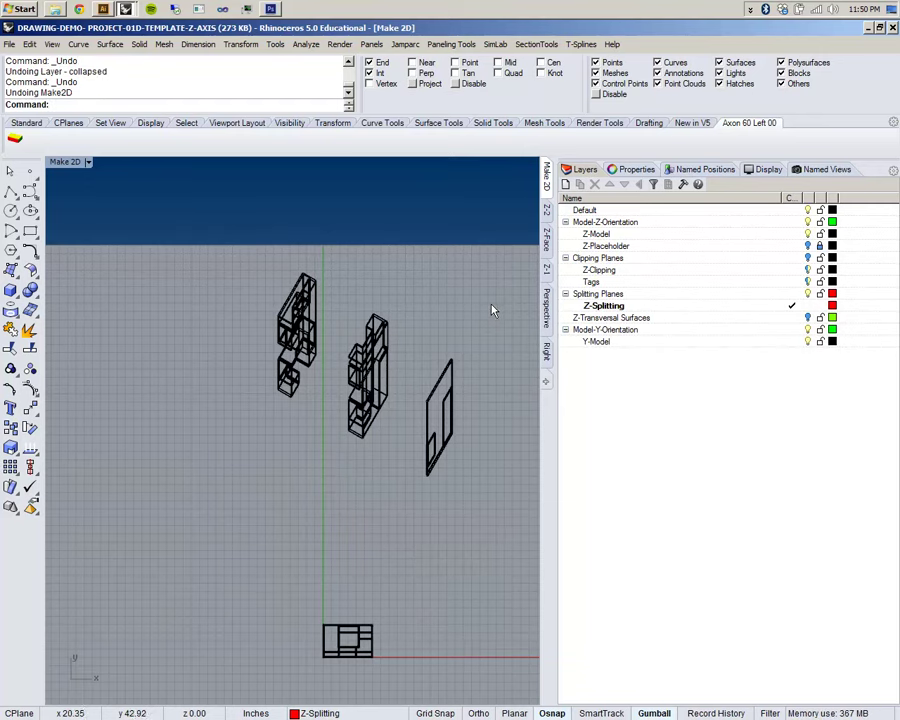
Select the three axonometric pieces and set the Make 2D viewport to the Top view.
{"action": "right_click_drag", "start_coordinate": [443, 322], "coordinate": [364, 299]}
{"action": "left_click_drag", "start_coordinate": [104, 215], "coordinate": [400, 505]}
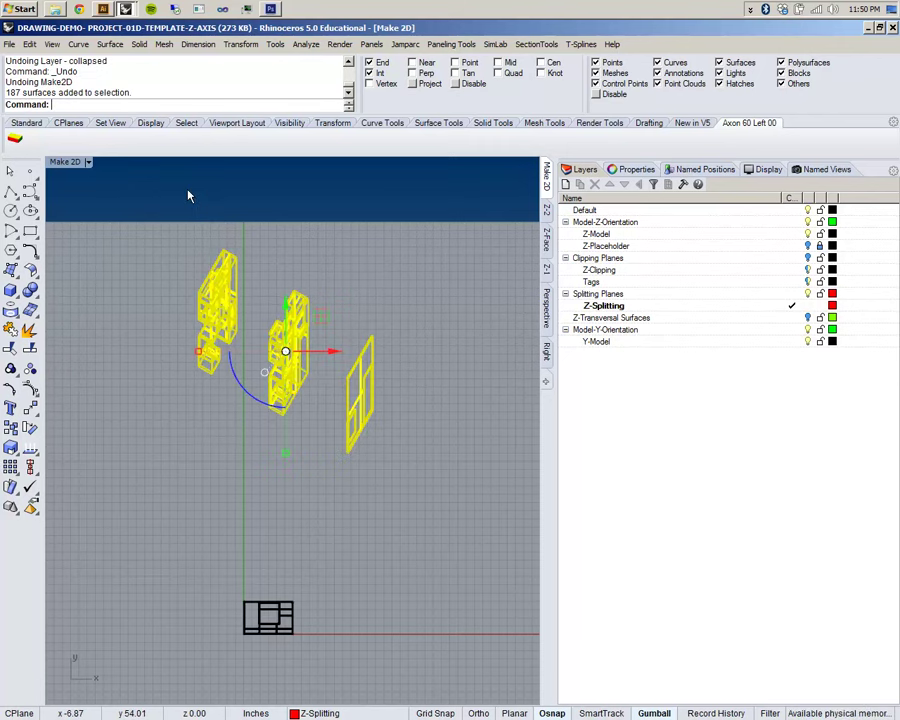
{"action": "left_click", "coordinate": [90, 164]}
{"action": "mouse_move", "coordinate": [110, 373]}
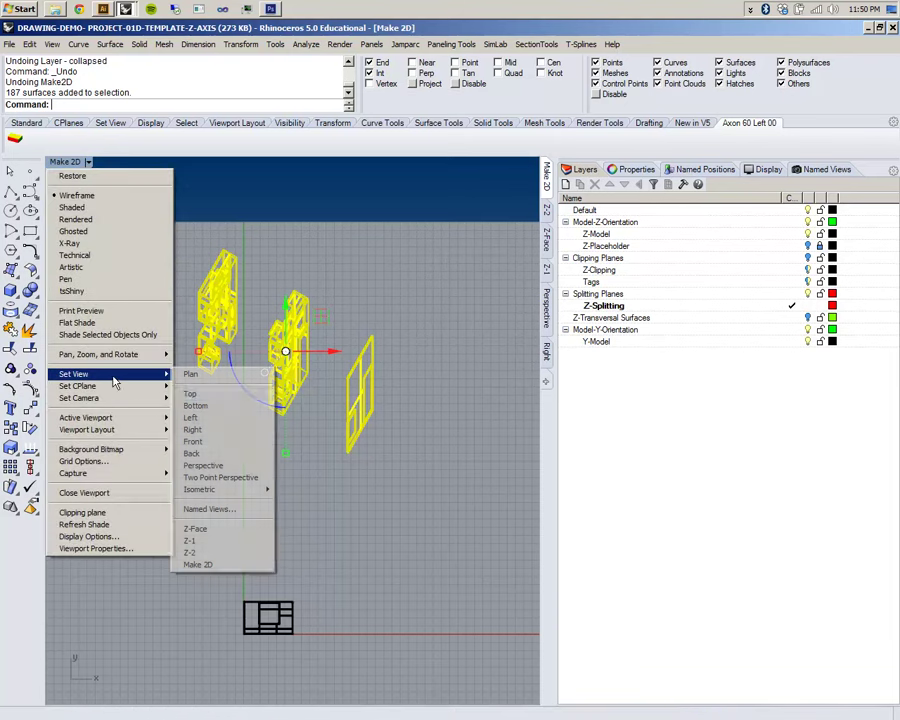
{"action": "left_click", "coordinate": [208, 396]}
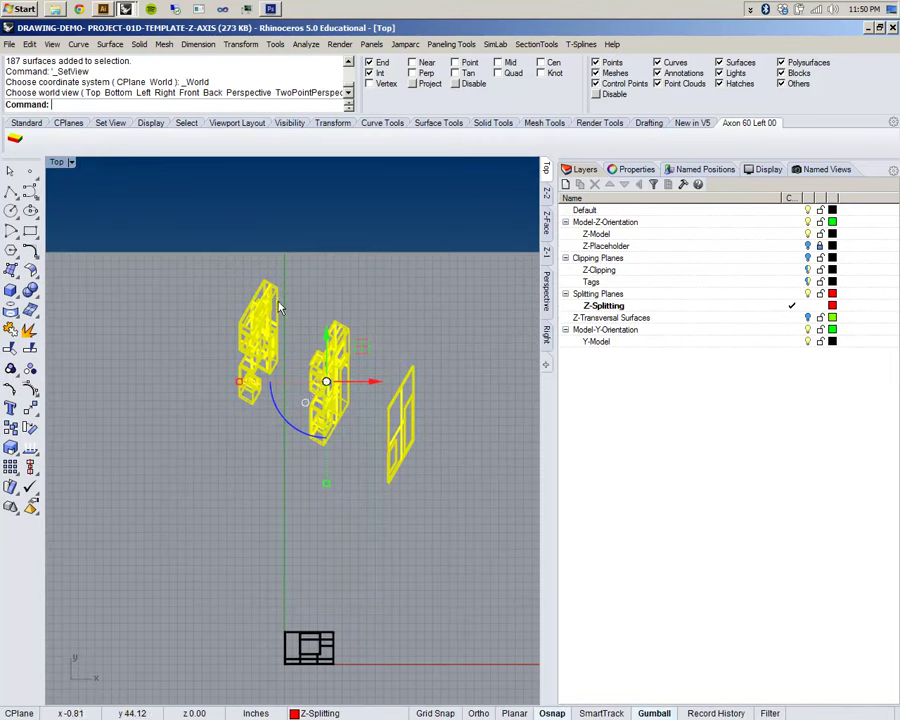
Generate a Make2D drawing of the selected pieces from the current Top view, showing tangent edges and hidden lines.
{"action": "type", "text": "Make2D"}
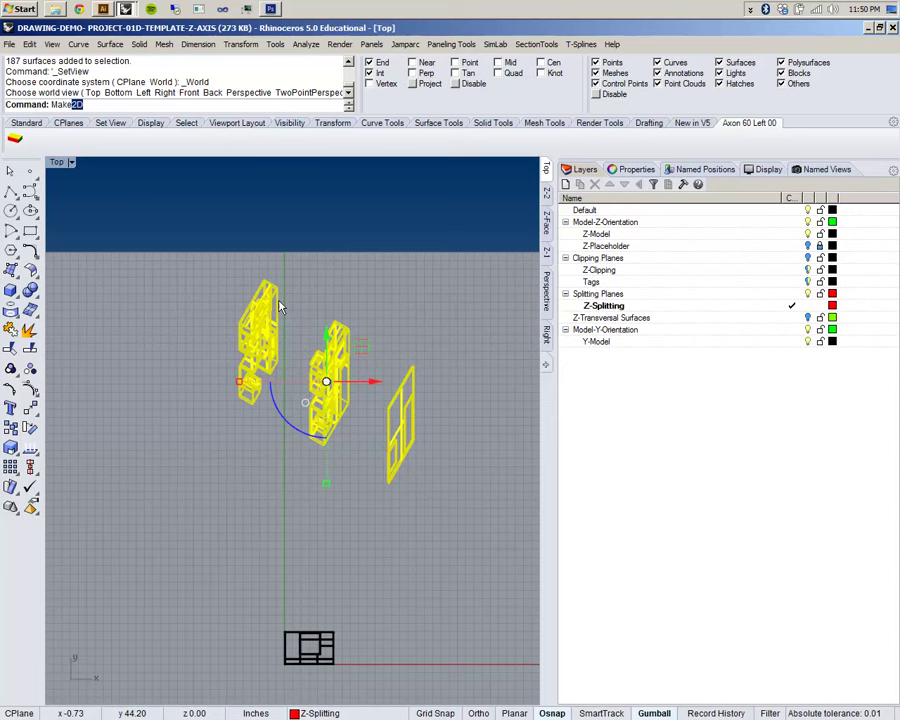
{"action": "key", "text": "Return"}
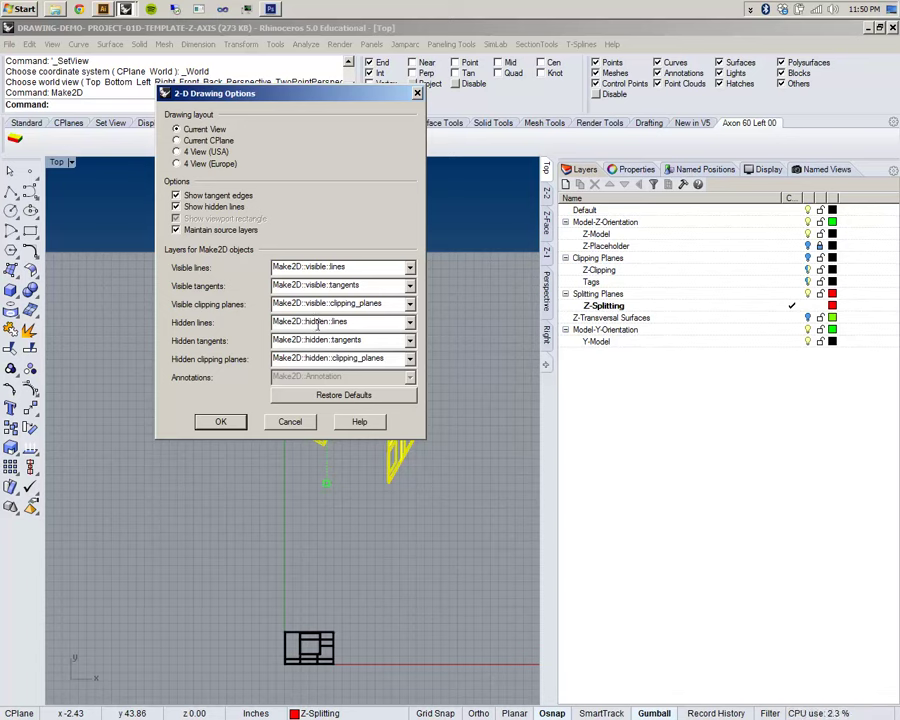
{"action": "left_click", "coordinate": [177, 231]}
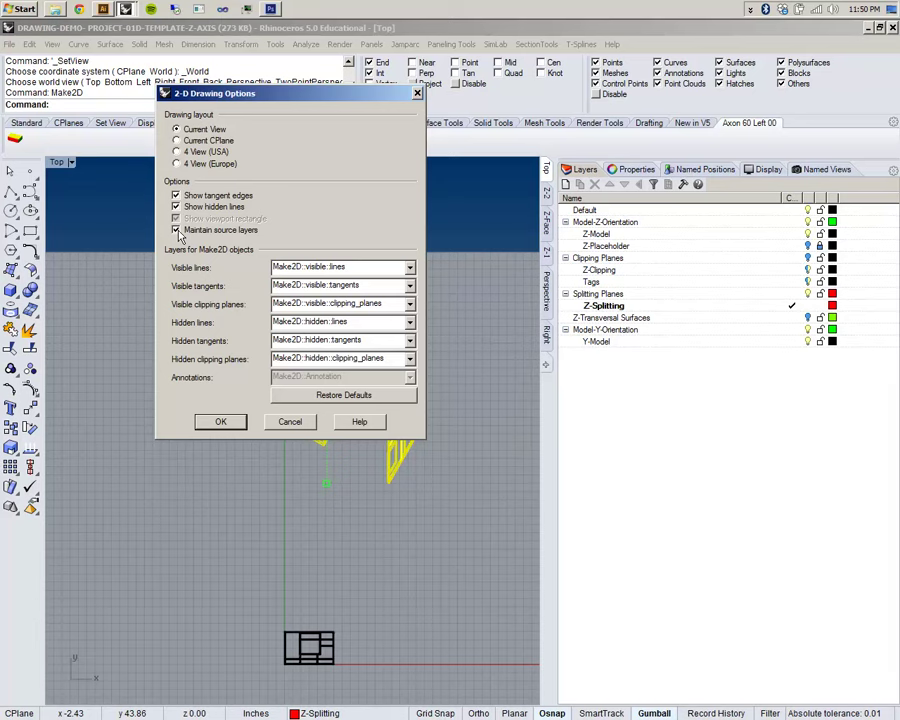
{"action": "left_click", "coordinate": [222, 422]}
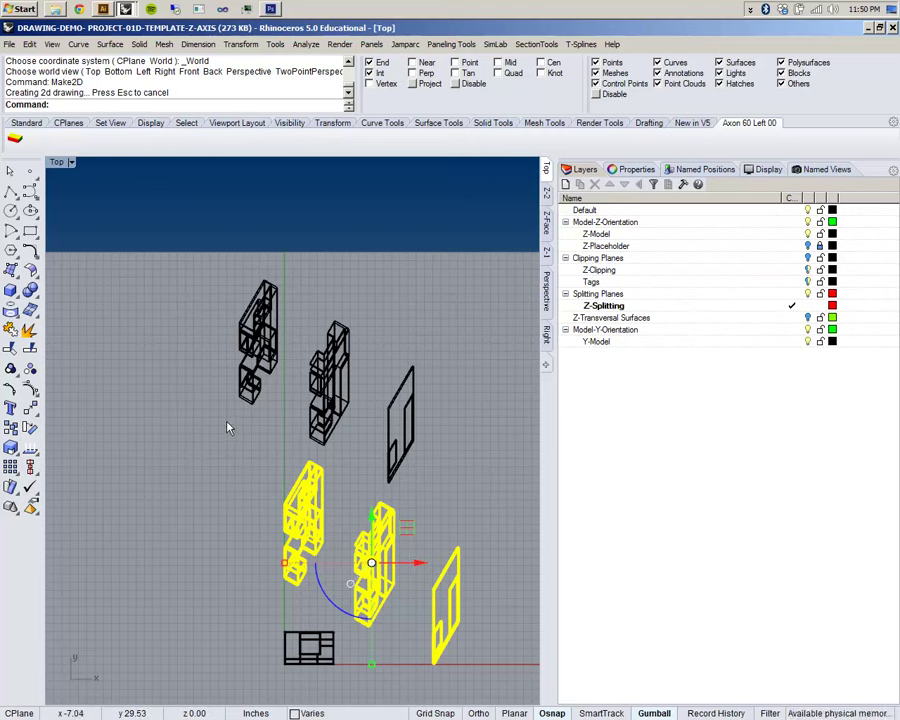
Inspect the generated linework of the 2D pieces up close, and undo the Make2D drawing.
{"action": "left_click", "coordinate": [228, 425]}
{"action": "right_click_drag", "start_coordinate": [235, 437], "coordinate": [128, 328]}
{"action": "scroll", "coordinate": [178, 406], "scroll_direction": "up", "scroll_amount": 11}
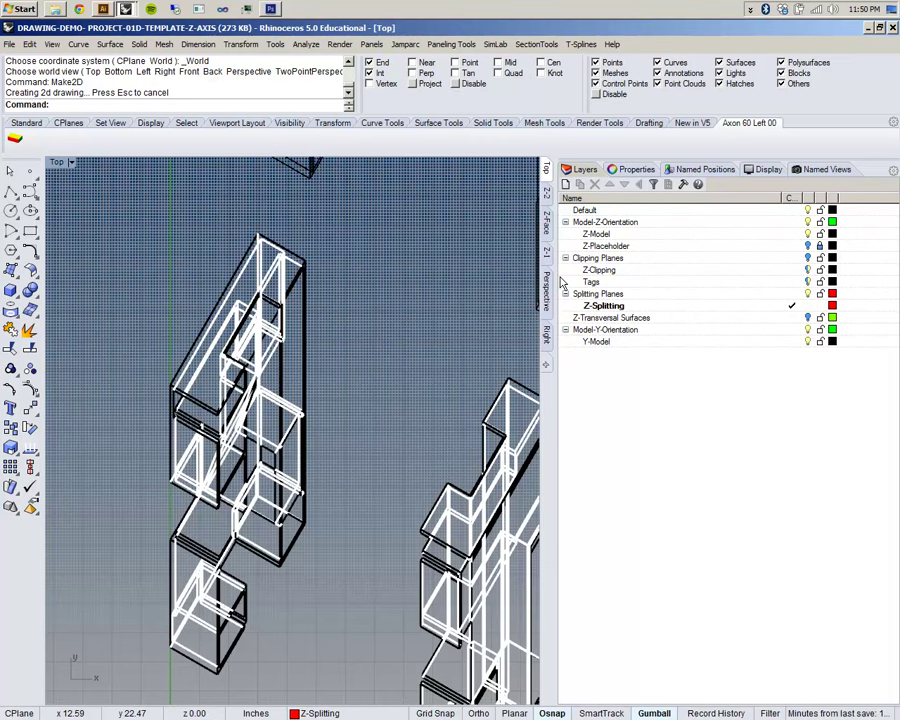
{"action": "left_click", "coordinate": [630, 169]}
{"action": "left_click", "coordinate": [588, 170]}
{"action": "scroll", "coordinate": [276, 356], "scroll_direction": "down", "scroll_amount": 2}
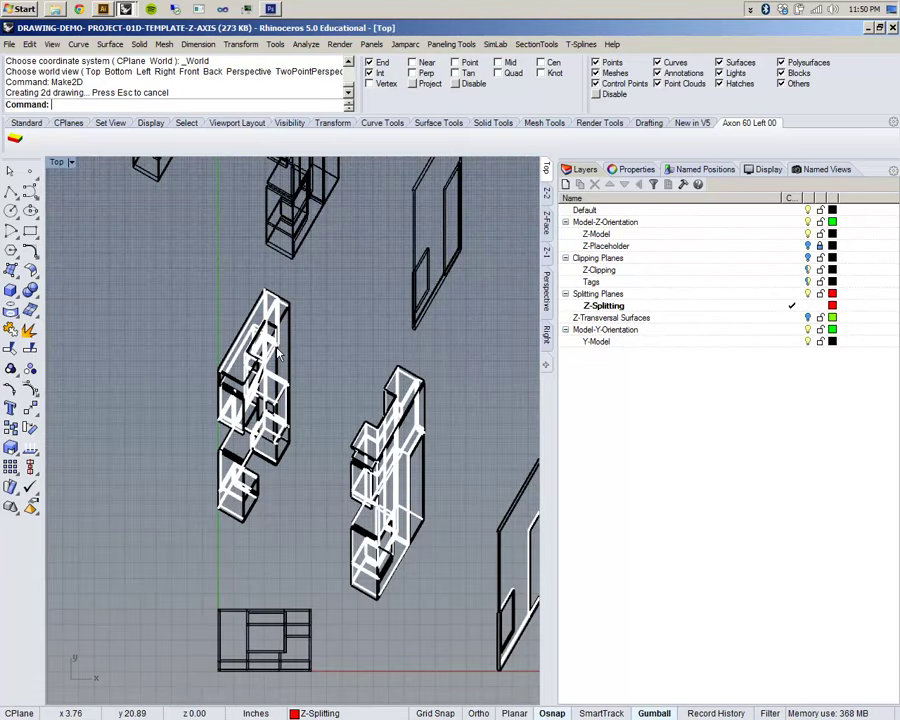
{"action": "key", "text": "ctrl+z"}
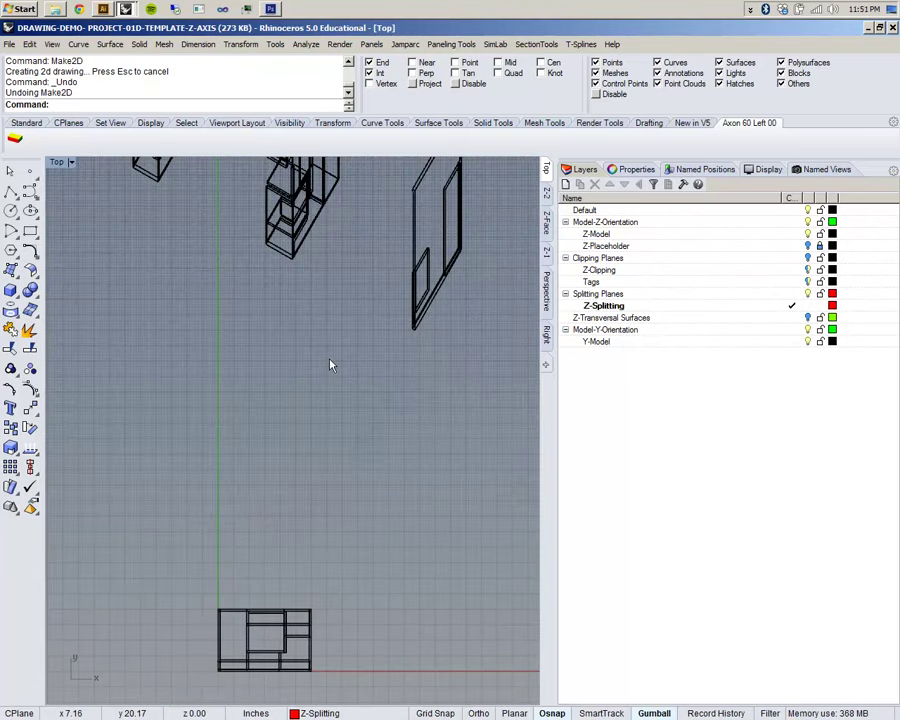
Select the three axonometric pieces in the Top view, leaving out the small plan at the origin.
{"action": "scroll", "coordinate": [305, 420], "scroll_direction": "down", "scroll_amount": 8}
{"action": "scroll", "coordinate": [236, 280], "scroll_direction": "up", "scroll_amount": 4}
{"action": "left_click_drag", "start_coordinate": [174, 211], "coordinate": [466, 490]}
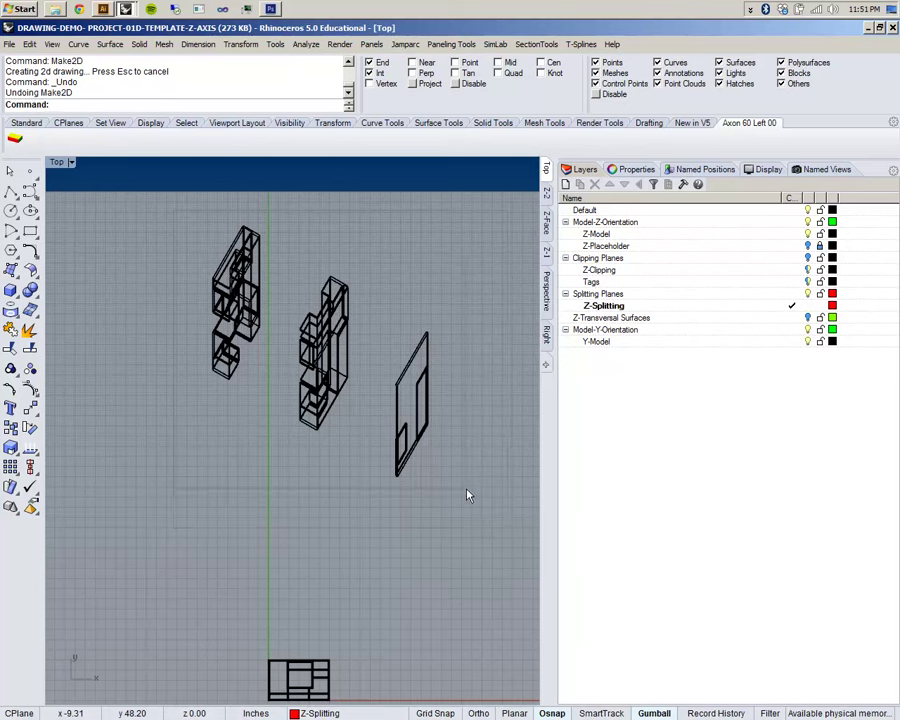
{"action": "key", "text": "ctrl+a"}
{"action": "scroll", "coordinate": [406, 261], "scroll_direction": "up", "scroll_amount": 2}
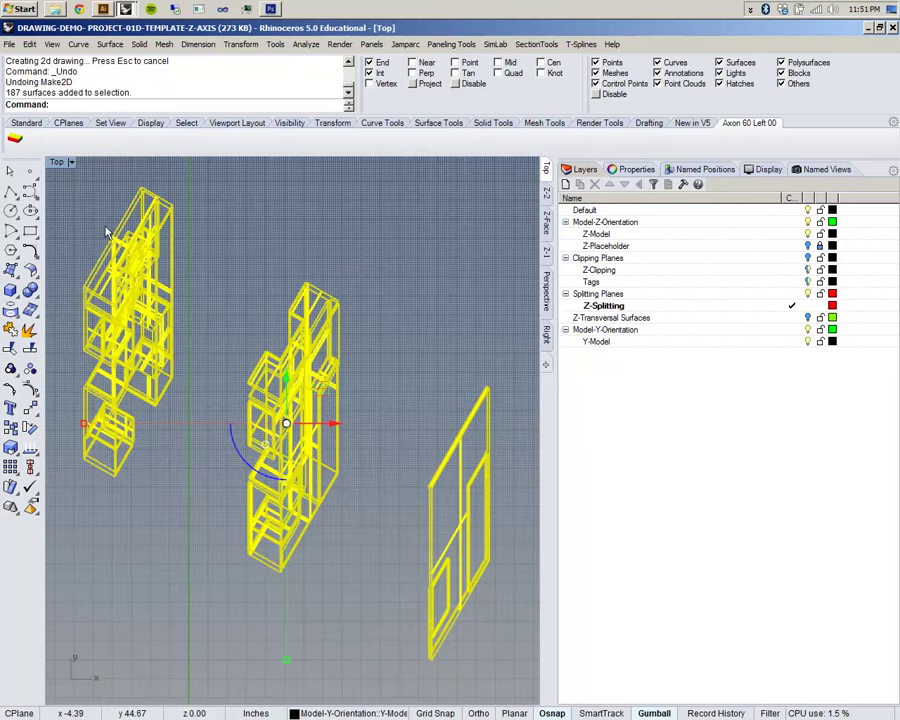
Enable the Viewmaker toolbar from the Viewmaker file in the Rhino toolbar options.
{"action": "left_click", "coordinate": [275, 44]}
{"action": "left_click", "coordinate": [302, 298]}
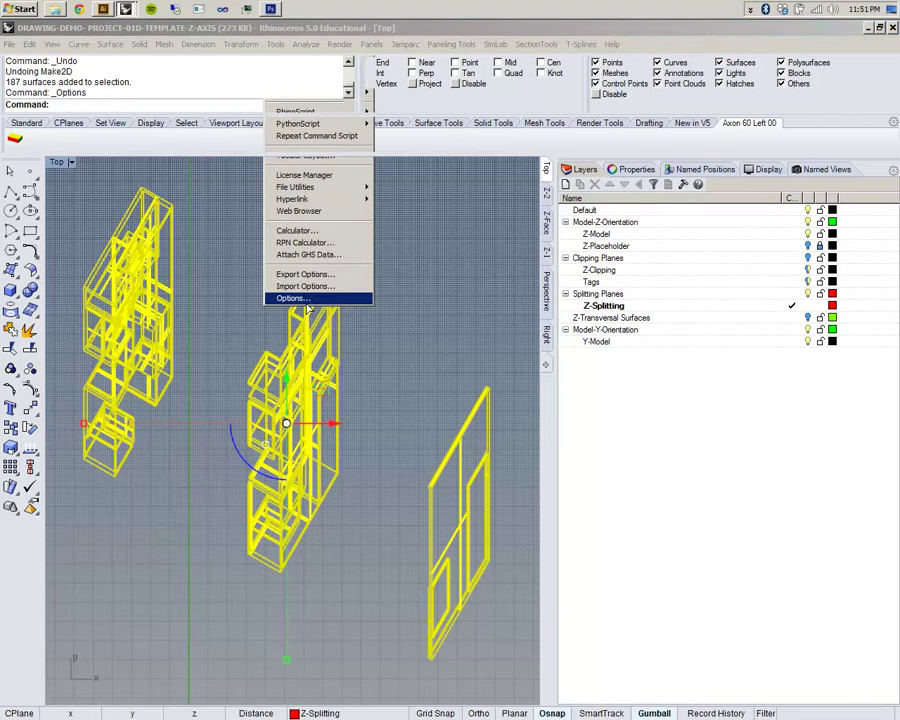
{"action": "left_click", "coordinate": [199, 191]}
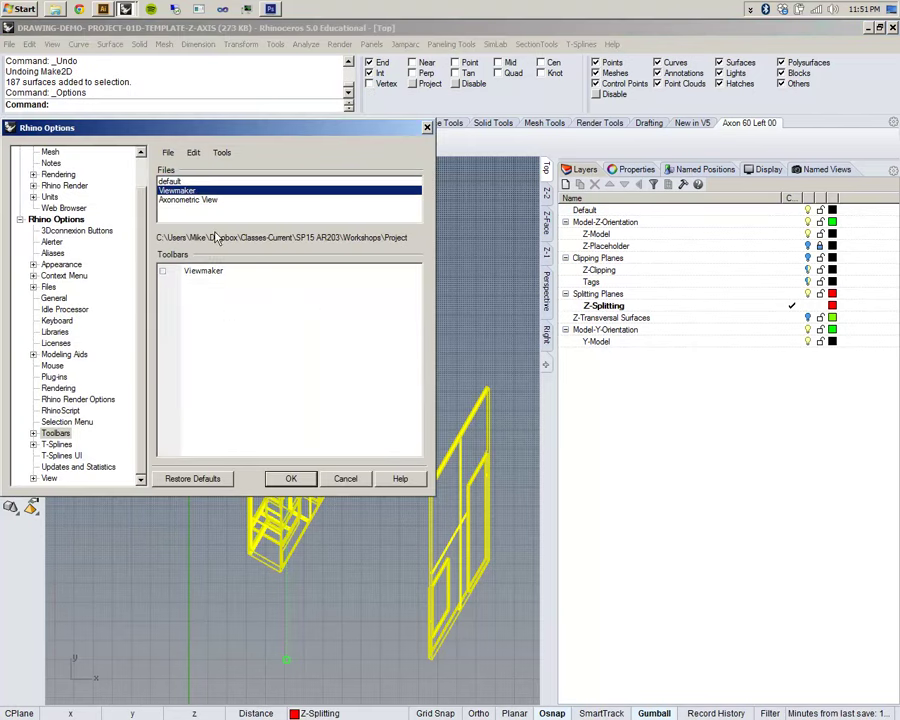
{"action": "left_click", "coordinate": [162, 271]}
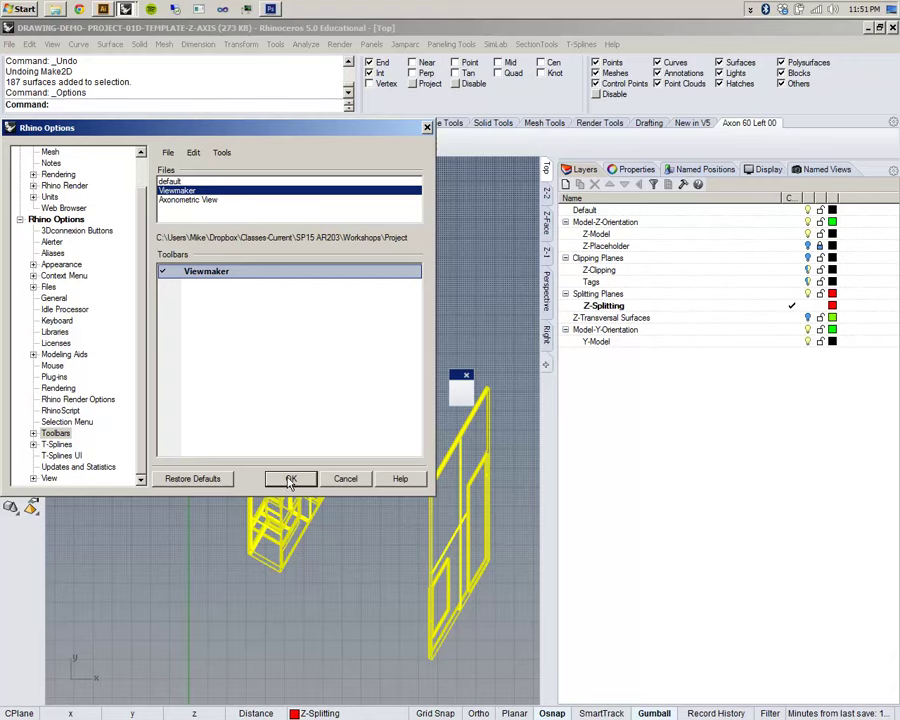
{"action": "left_click", "coordinate": [290, 480]}
Try generating a Make2D drawing of the selected pieces through the Viewmaker script with source layers maintained, and undo it.
{"action": "left_click", "coordinate": [459, 394]}
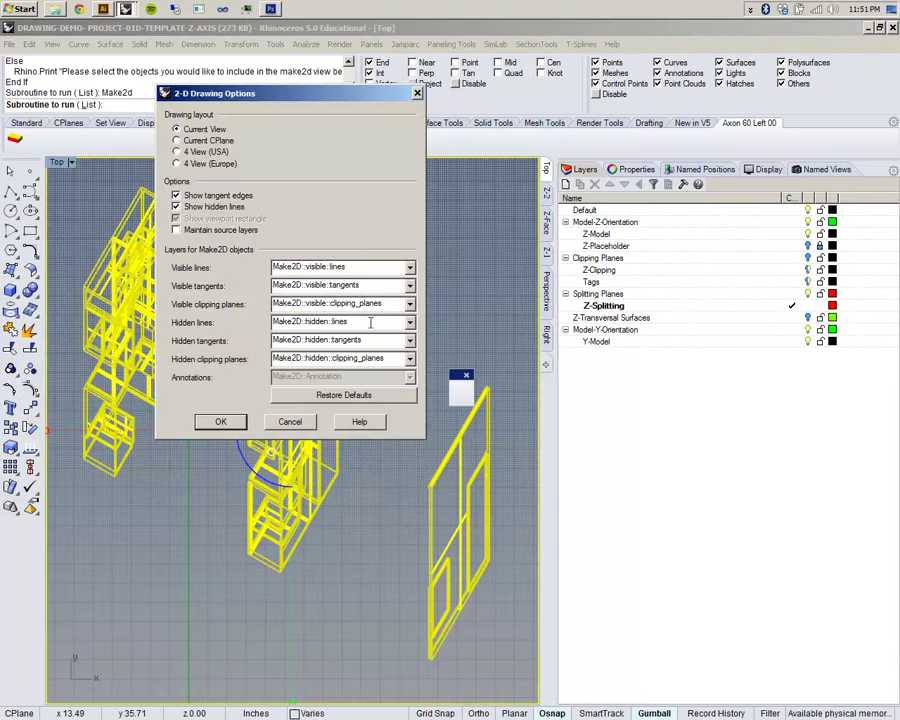
{"action": "left_click", "coordinate": [176, 229]}
{"action": "left_click", "coordinate": [229, 421]}
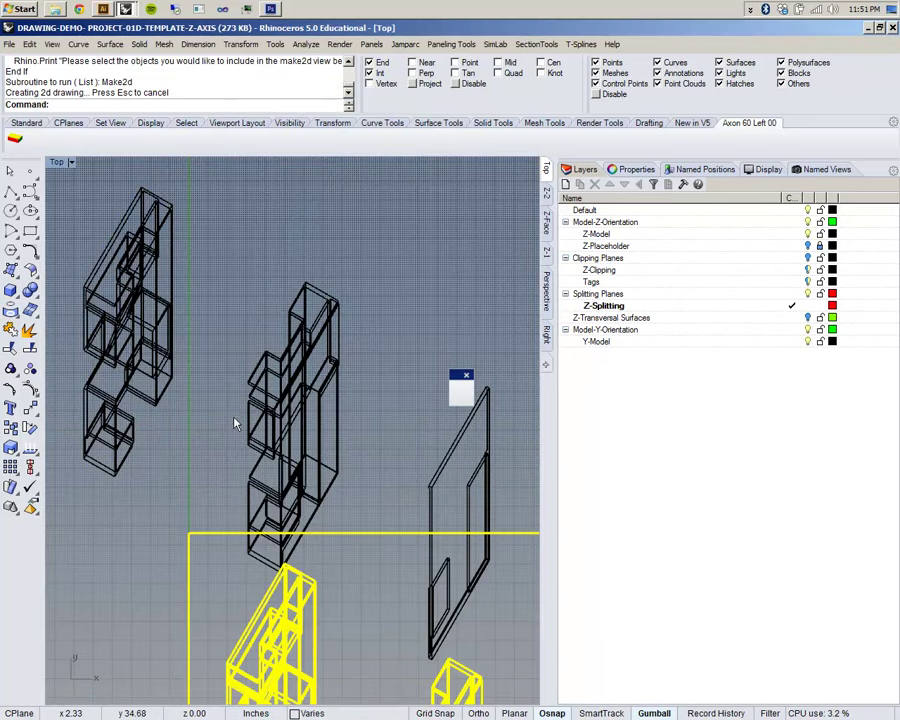
{"action": "scroll", "coordinate": [236, 420], "scroll_direction": "down", "scroll_amount": 2}
{"action": "key", "text": "ctrl+z"}
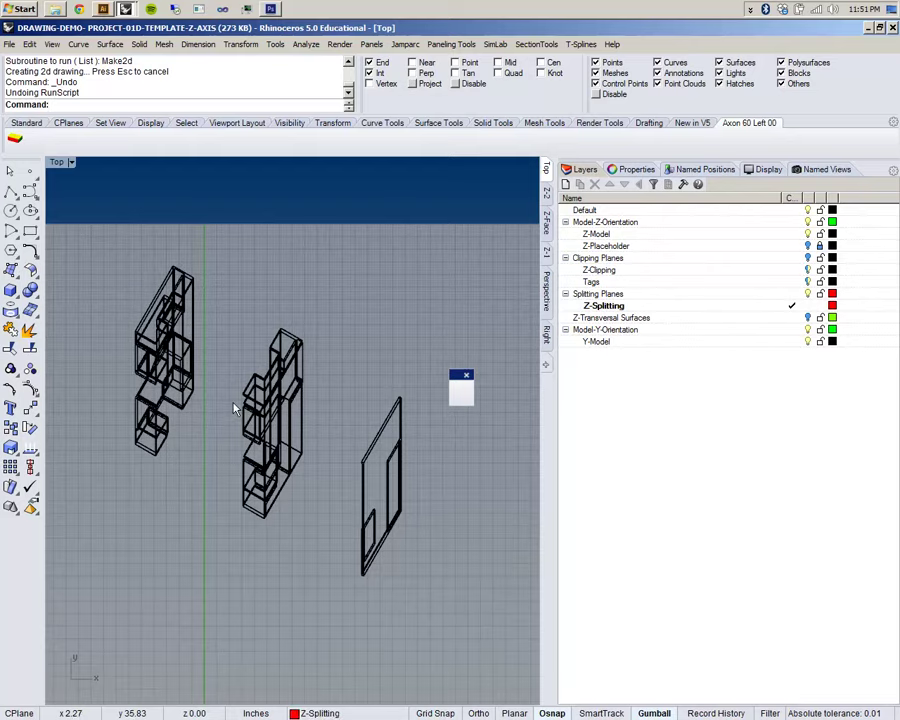
{"action": "scroll", "coordinate": [238, 410], "scroll_direction": "down", "scroll_amount": 3}
{"action": "right_click_drag", "start_coordinate": [287, 412], "coordinate": [313, 312]}
{"action": "scroll", "coordinate": [279, 293], "scroll_direction": "up", "scroll_amount": 2}
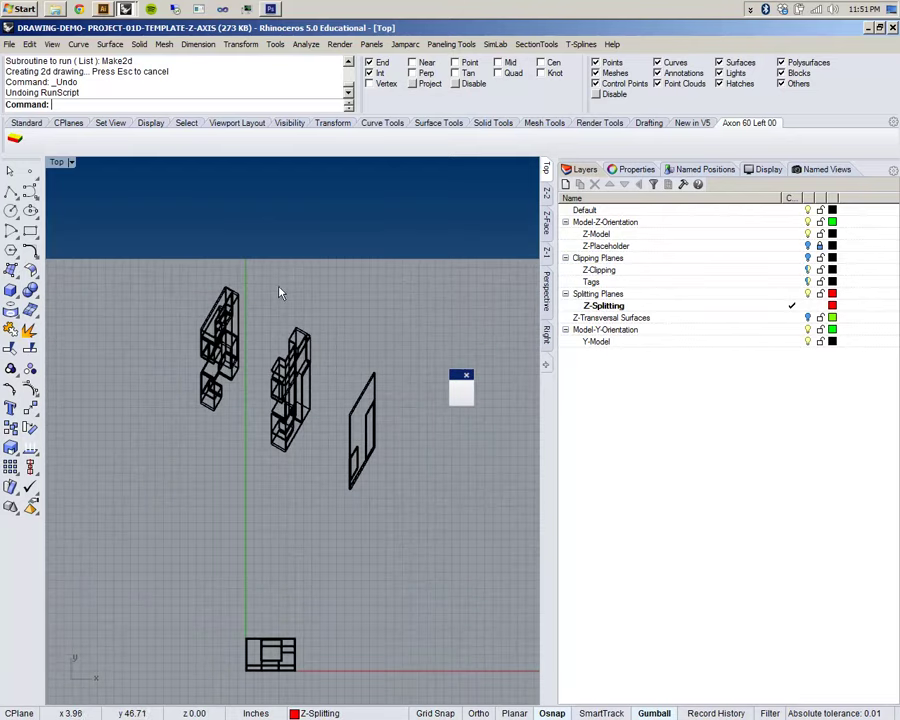
{"action": "right_click_drag", "start_coordinate": [366, 365], "coordinate": [254, 287]}
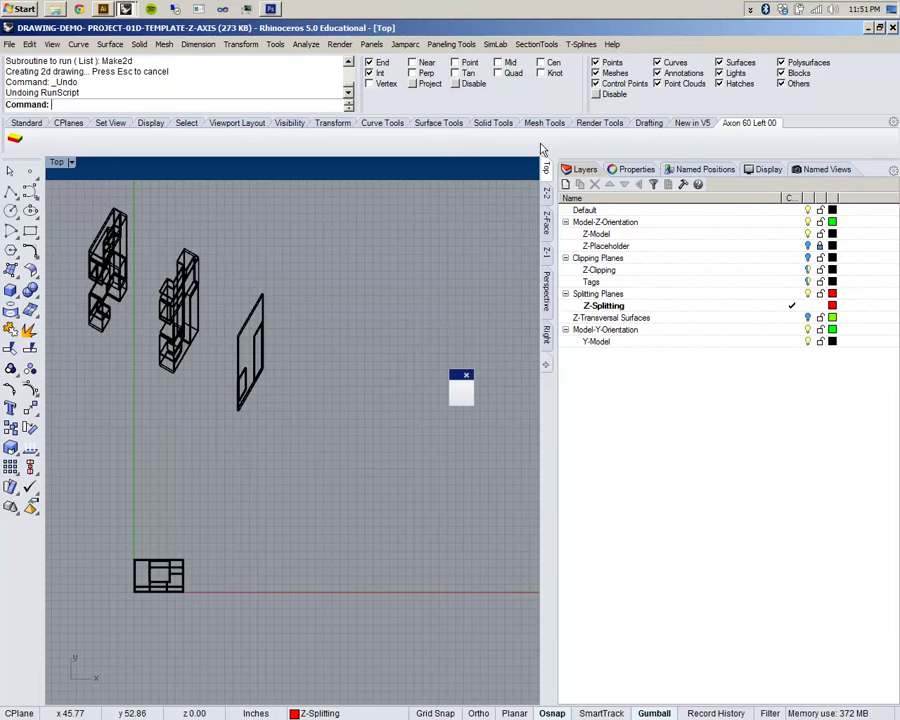
Save and close the open Z-axis and Y-axis demo drawing files, without keeping the clipboard data for other sessions.
{"action": "left_click", "coordinate": [10, 45]}
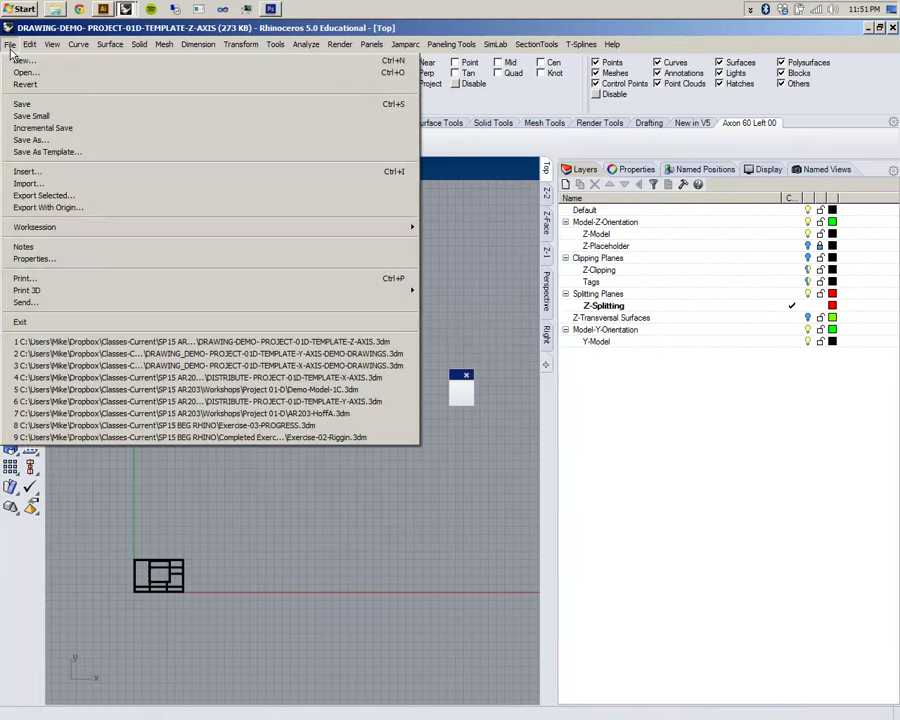
{"action": "left_click", "coordinate": [41, 104]}
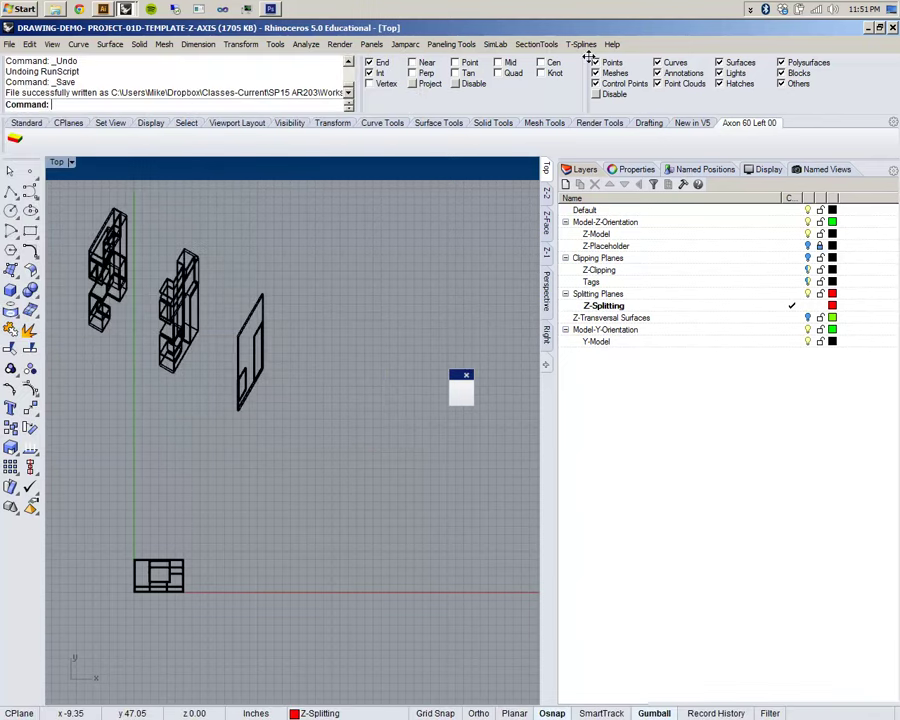
{"action": "left_click", "coordinate": [894, 28]}
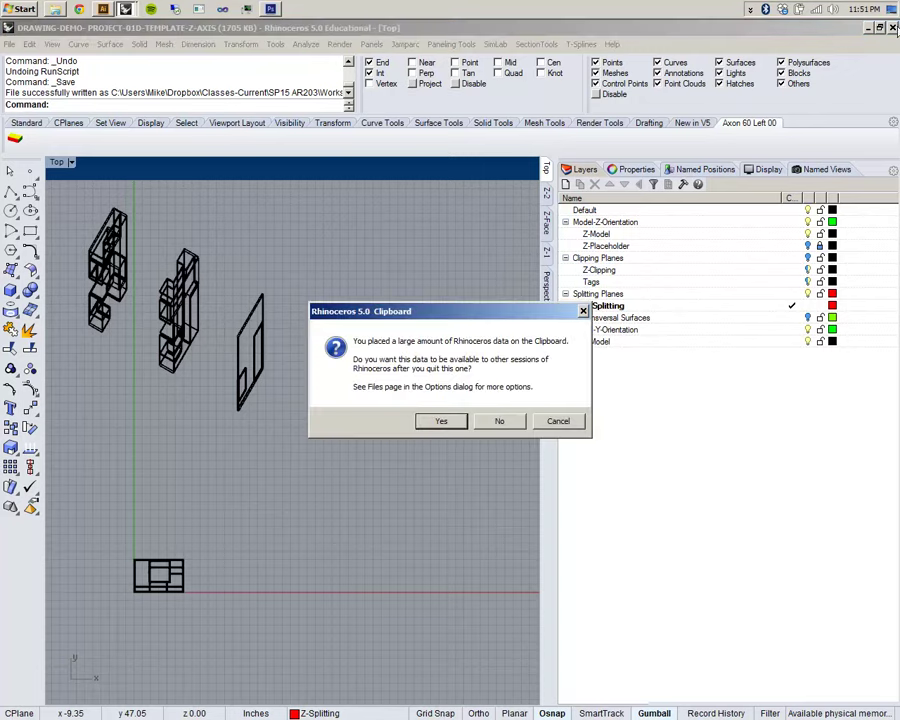
{"action": "left_click", "coordinate": [494, 422]}
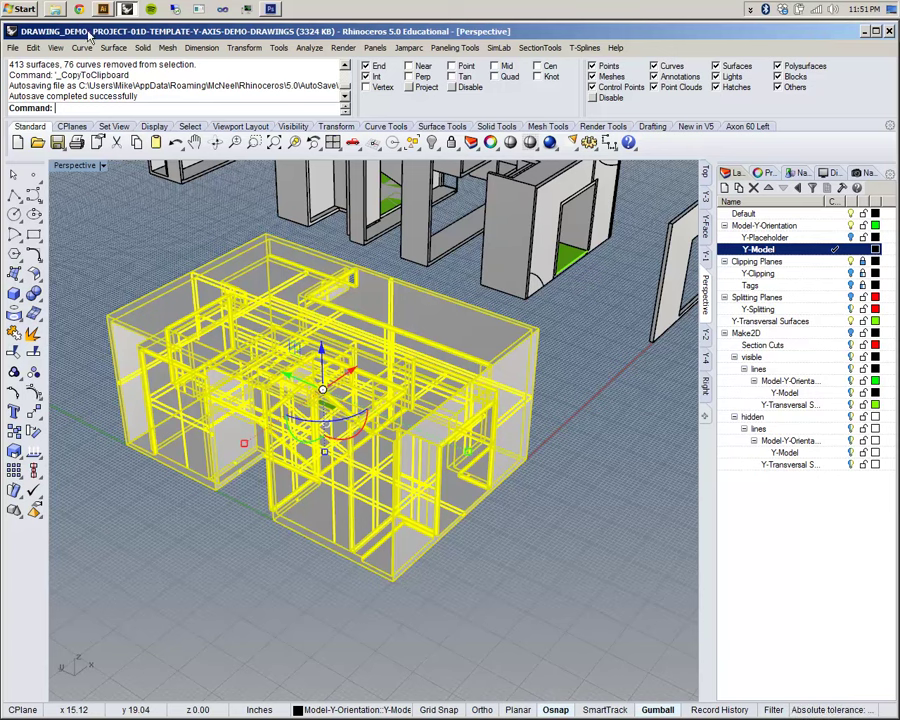
{"action": "left_click", "coordinate": [889, 32]}
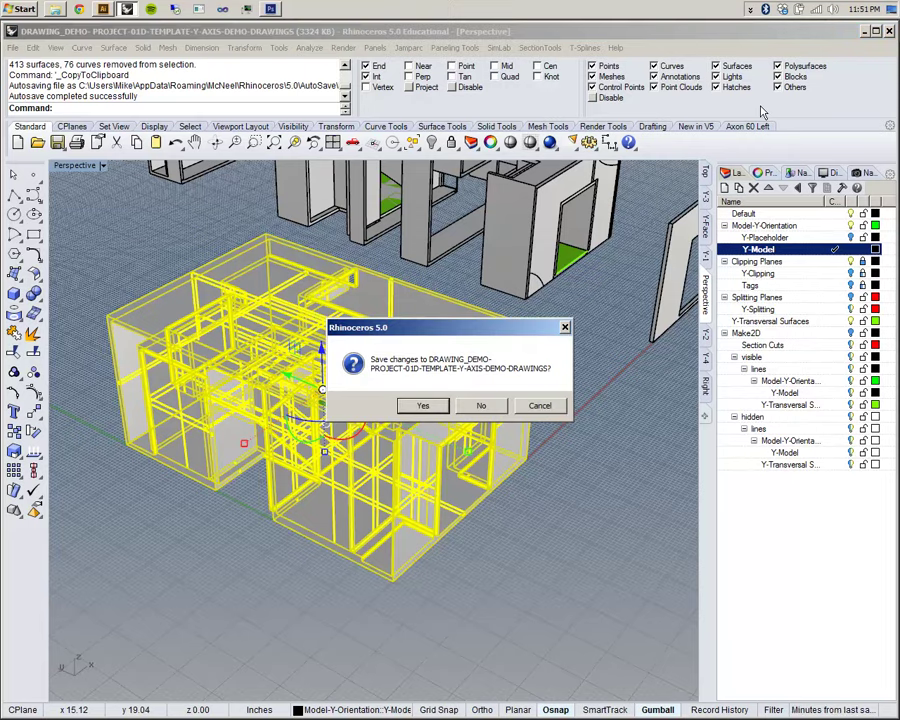
{"action": "left_click", "coordinate": [424, 404]}
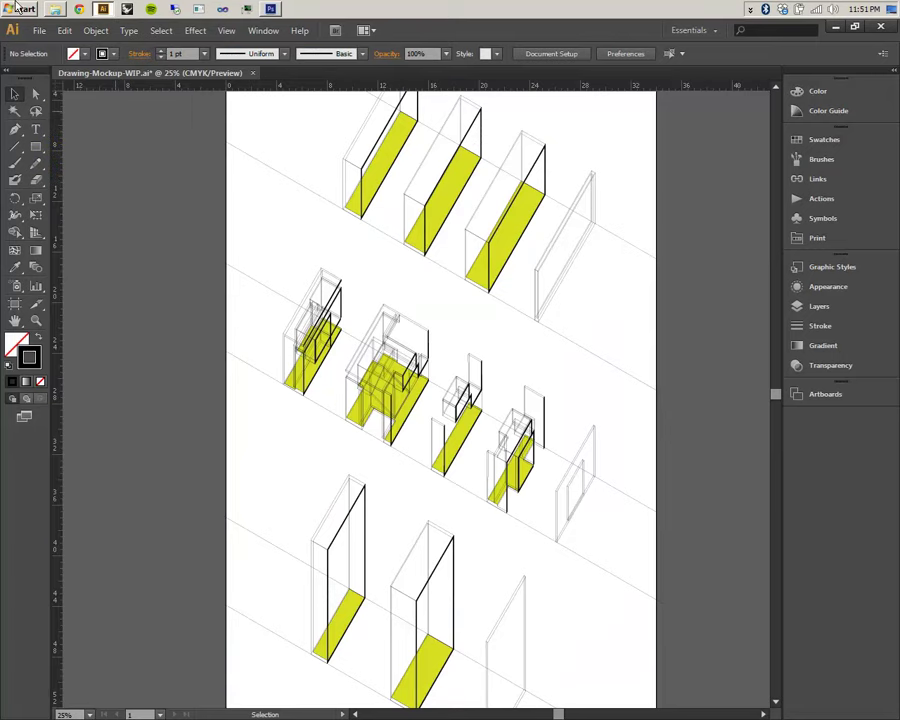
Switch to the new Rhino session and open the DRAWING-DEMO- PROJECT-01D-TEMPLATE-Z-AXIS model from the Project 01-D folder.
{"action": "left_click", "coordinate": [124, 10]}
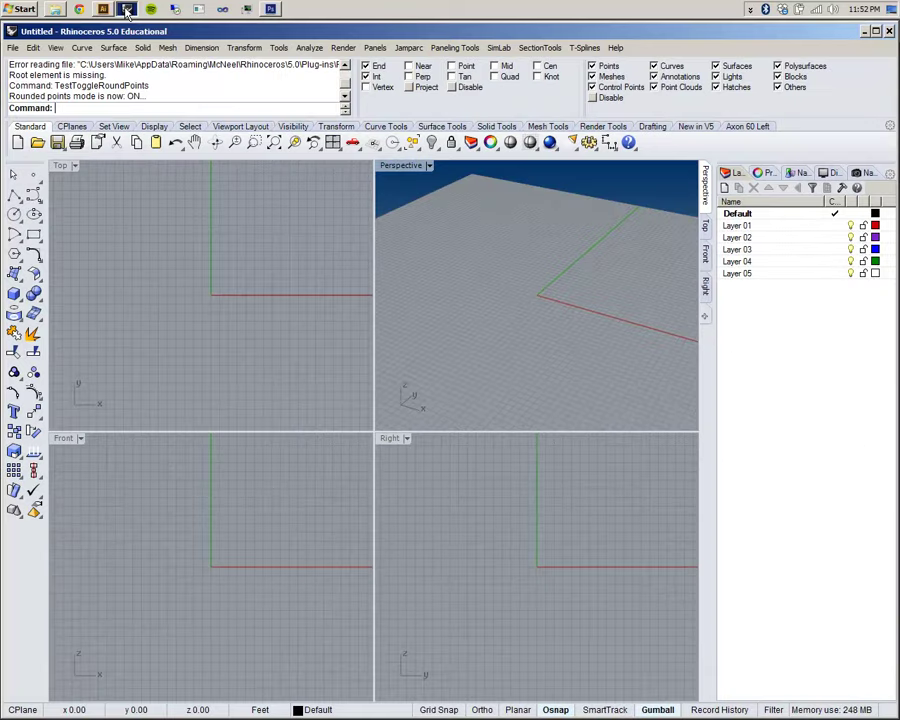
{"action": "left_click", "coordinate": [14, 48]}
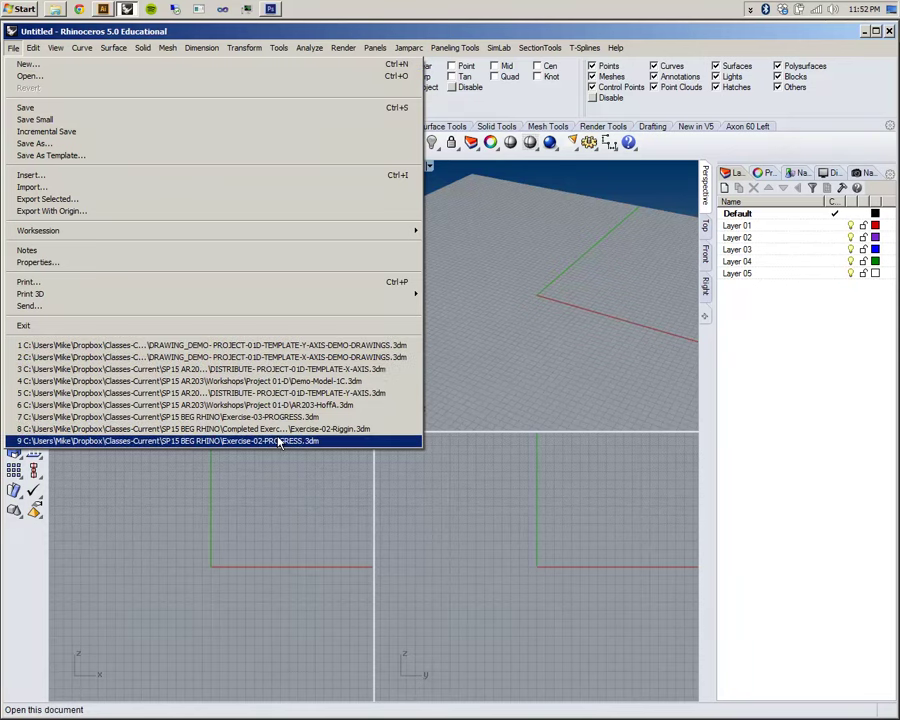
{"action": "left_click", "coordinate": [44, 76]}
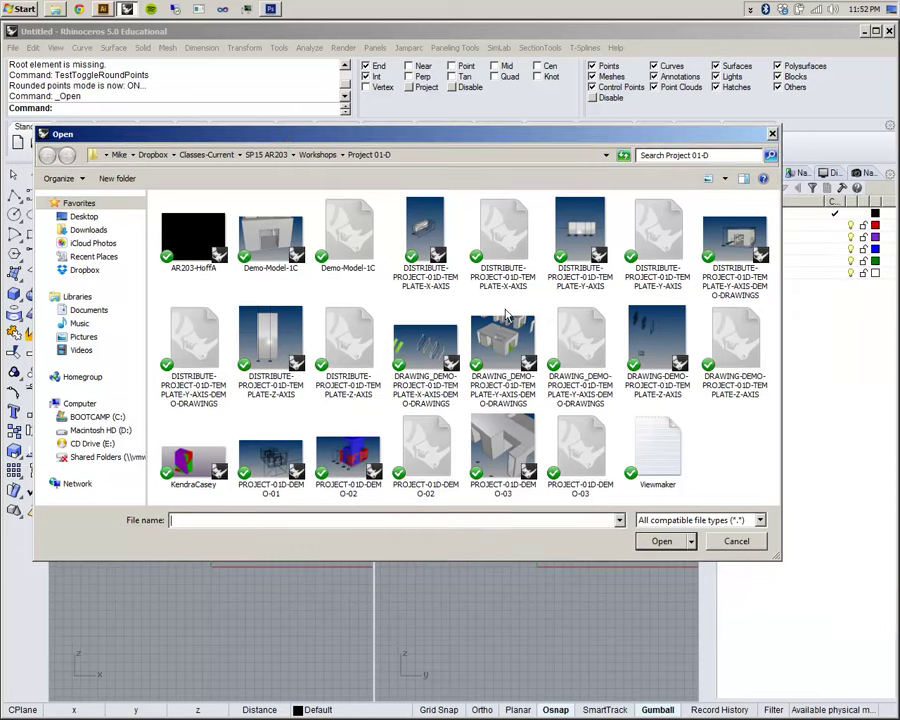
{"action": "left_click", "coordinate": [651, 352]}
{"action": "double_click", "coordinate": [651, 352]}
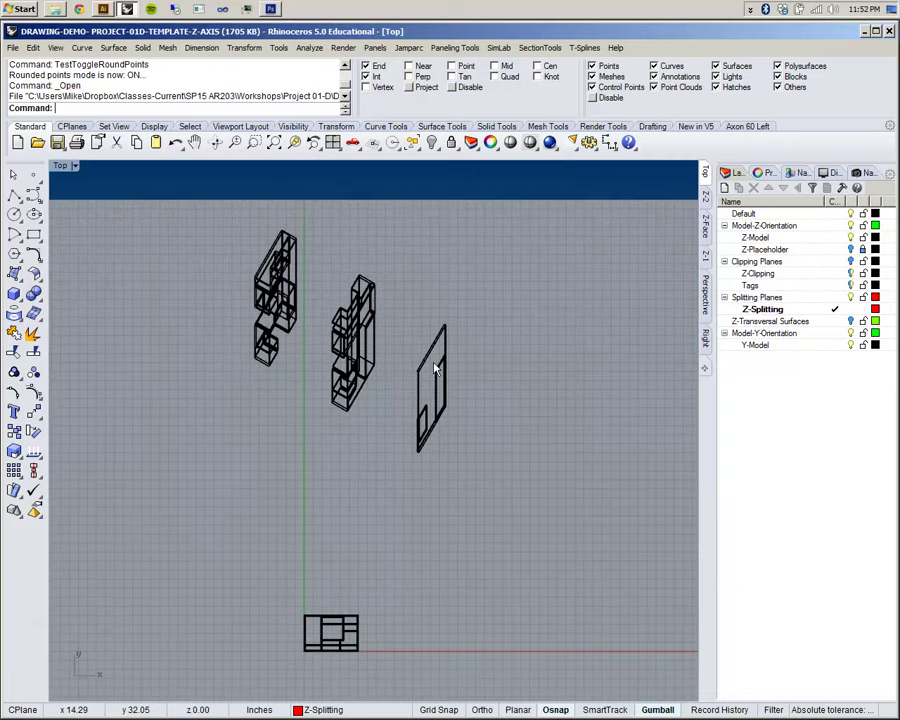
Turn on the Z-Transversal Surfaces layer and move all objects on the Y-Model layer to the Z-Model layer.
{"action": "left_click", "coordinate": [852, 322]}
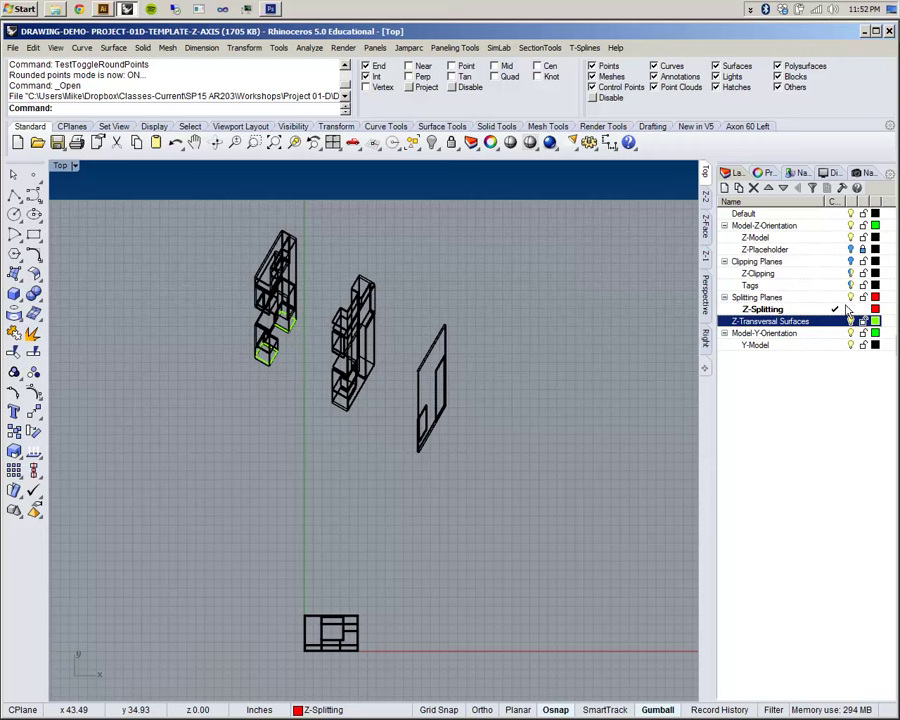
{"action": "left_click", "coordinate": [849, 344]}
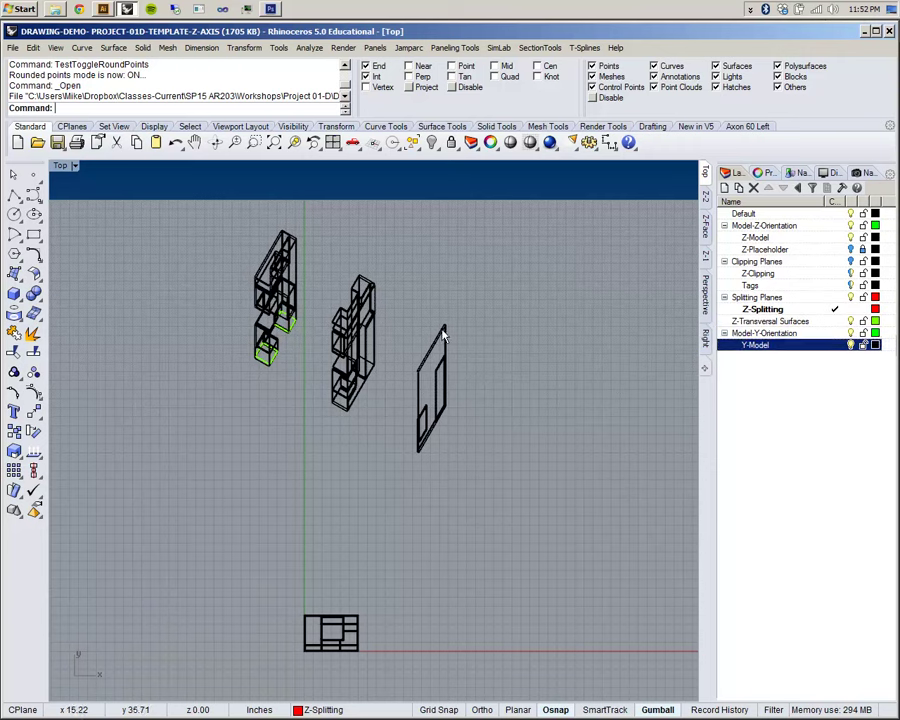
{"action": "right_click", "coordinate": [830, 354]}
{"action": "left_click", "coordinate": [795, 528]}
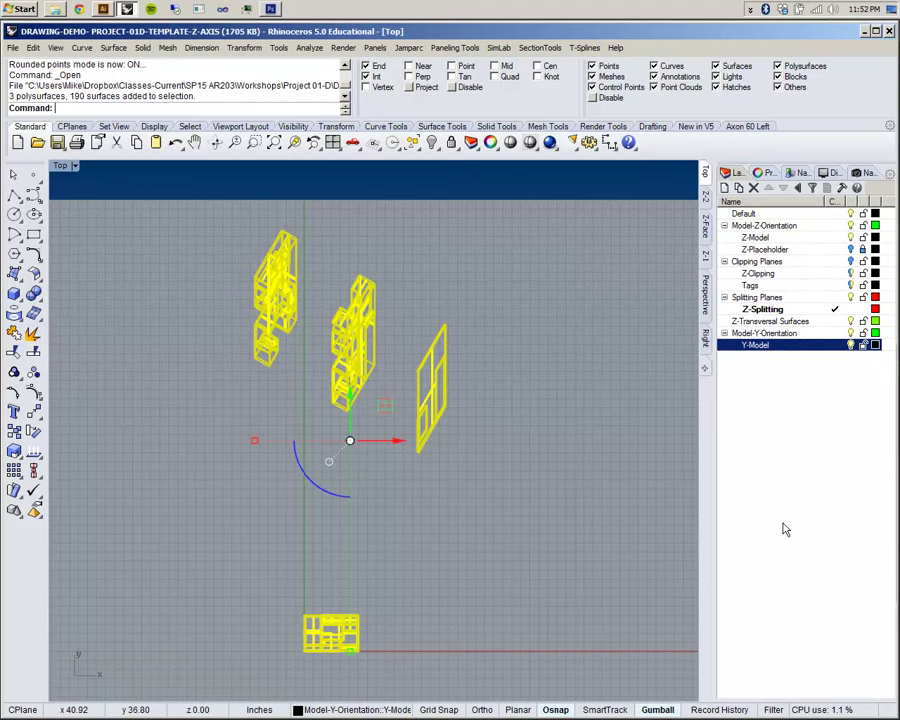
{"action": "right_click", "coordinate": [781, 238]}
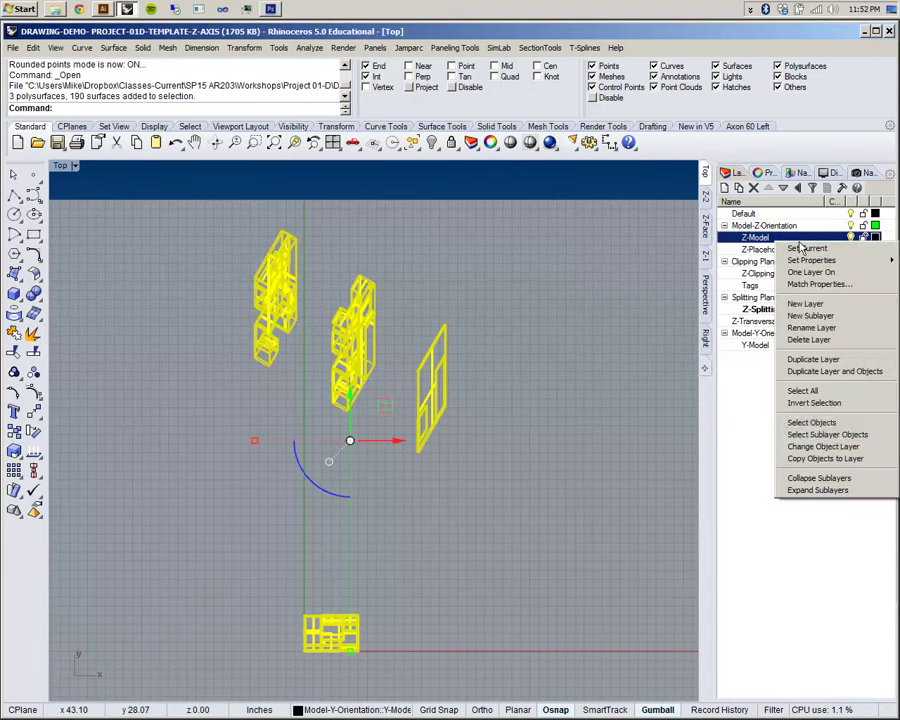
{"action": "left_click", "coordinate": [823, 447]}
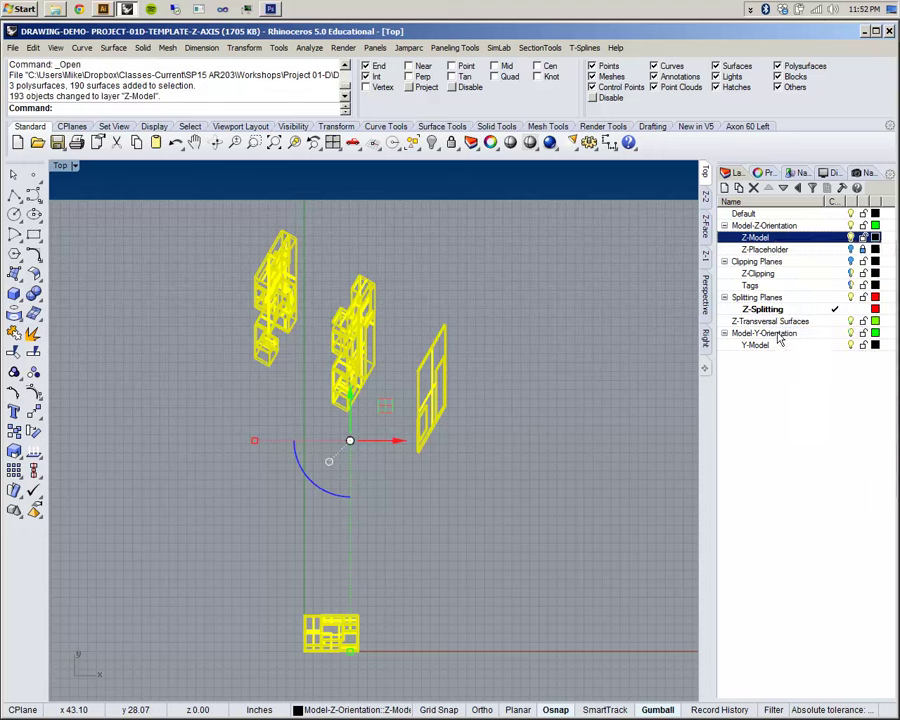
Delete the Model-Y-Orientation layer together with its Y-Model sublayer, and clear the object selection.
{"action": "left_click", "coordinate": [764, 333]}
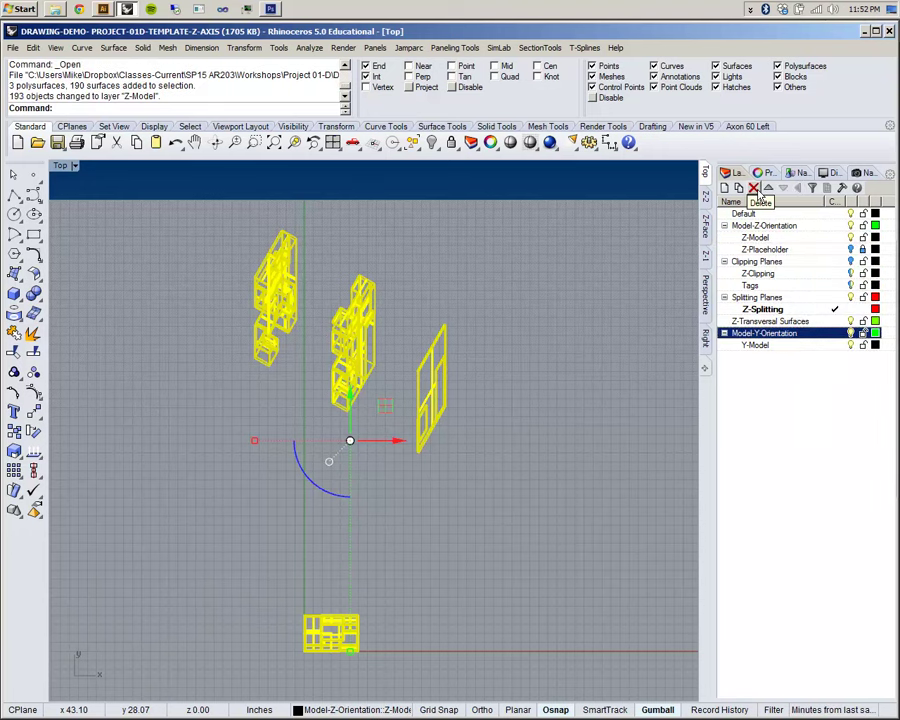
{"action": "left_click", "coordinate": [756, 189]}
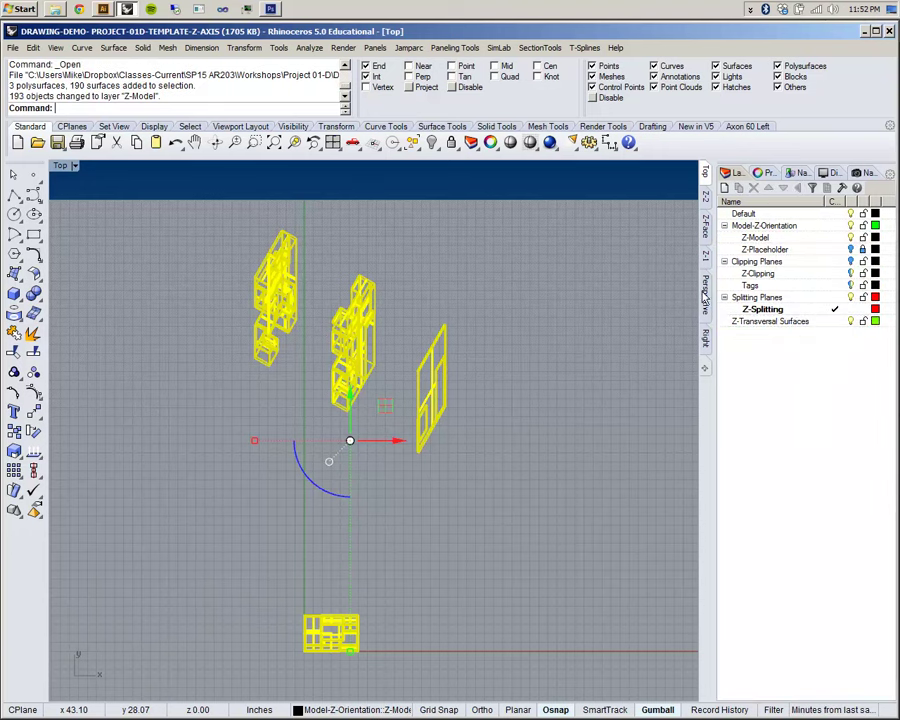
{"action": "left_click", "coordinate": [503, 421]}
{"action": "right_click_drag", "start_coordinate": [433, 438], "coordinate": [454, 447]}
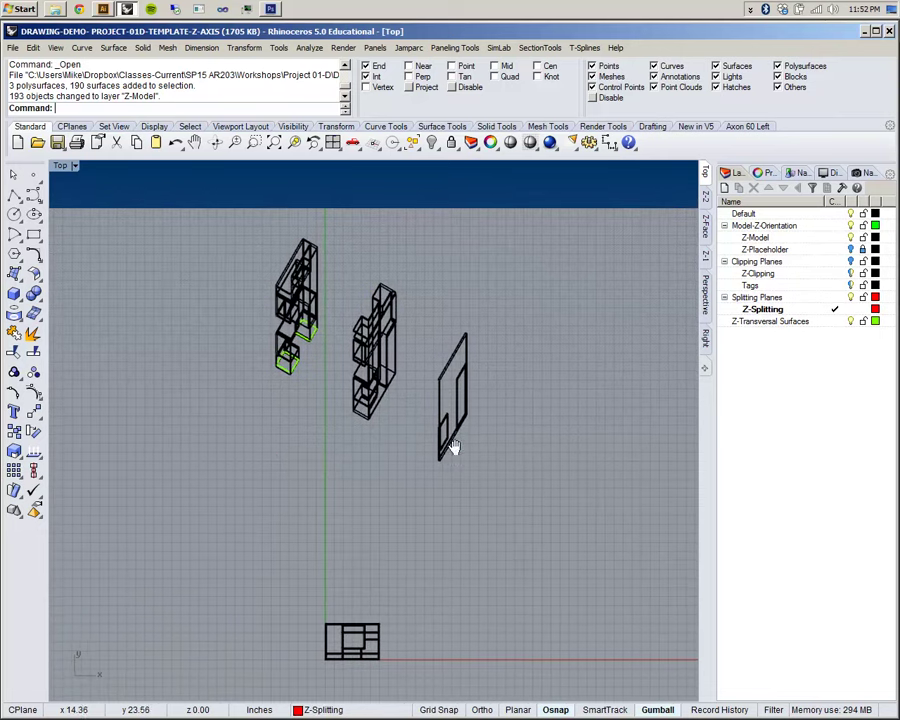
Hide the Z-Transversal Surfaces layer and generate a Make2D drawing of the three axonometric pieces from the current view, maintaining source layers.
{"action": "left_click", "coordinate": [850, 322]}
{"action": "left_click_drag", "start_coordinate": [184, 207], "coordinate": [551, 511]}
{"action": "type", "text": "Make2D"}
{"action": "key", "text": "Return"}
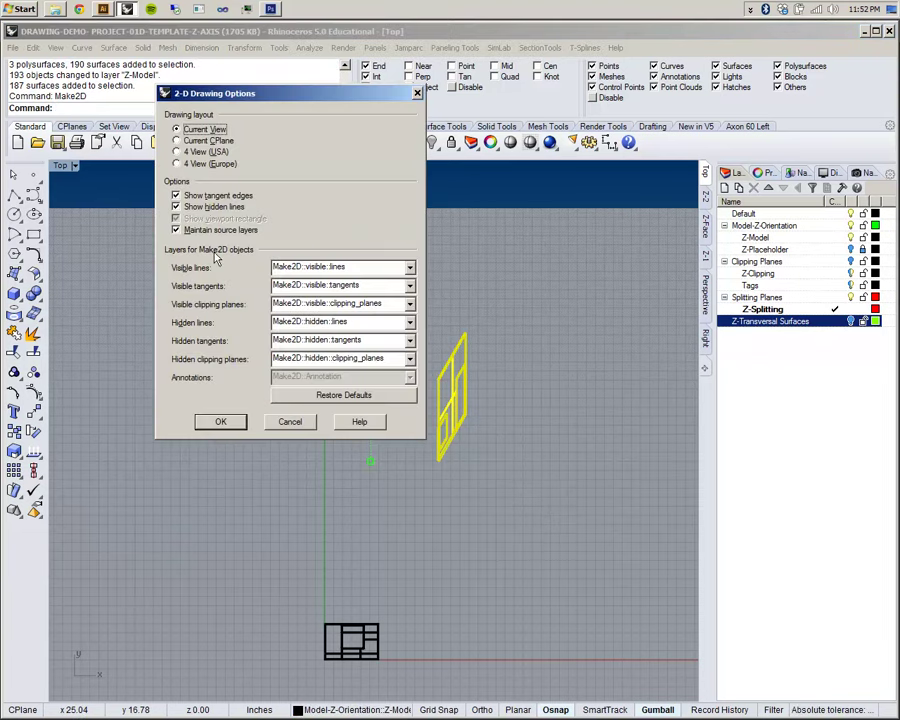
{"action": "left_click", "coordinate": [221, 422]}
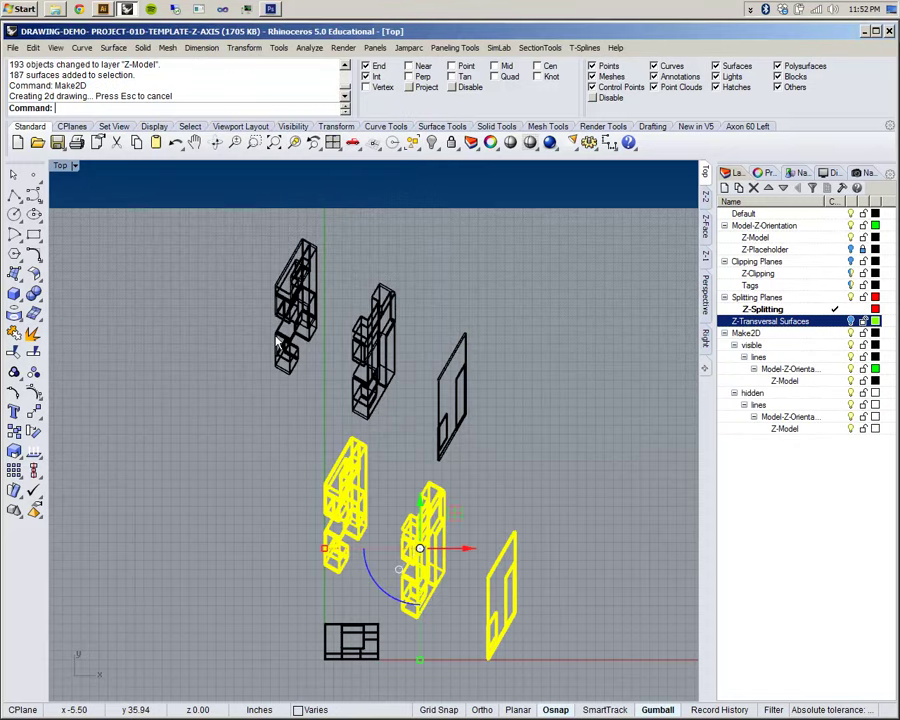
{"action": "mouse_move", "coordinate": [440, 552]}
{"action": "right_mouse_down"}
{"action": "mouse_move", "coordinate": [437, 434]}
{"action": "mouse_move", "coordinate": [325, 398]}
{"action": "right_mouse_up"}
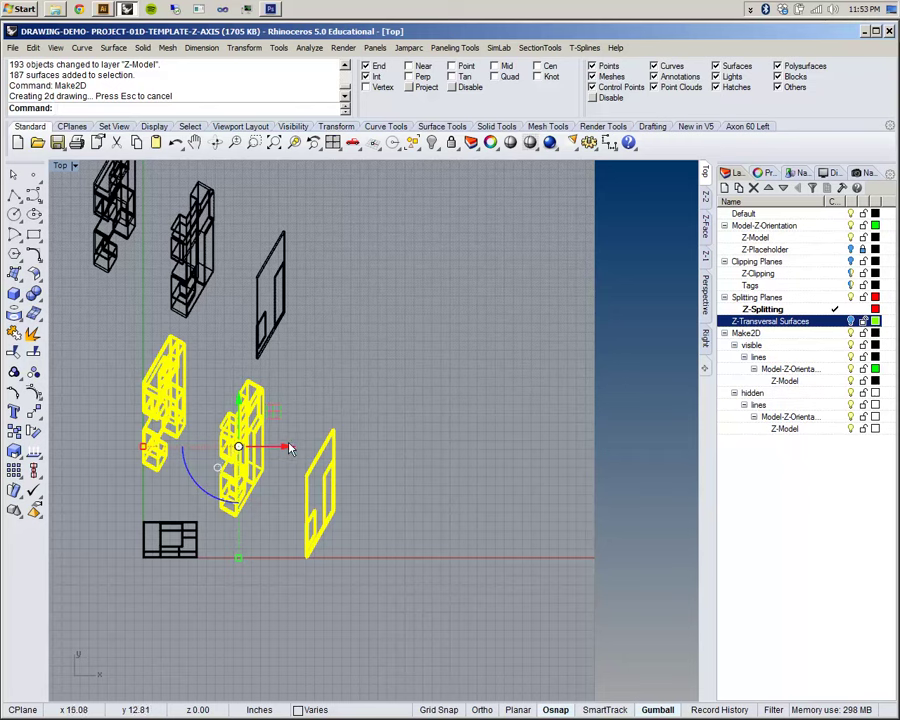
{"action": "mouse_move", "coordinate": [300, 446]}
{"action": "right_mouse_down"}
{"action": "mouse_move", "coordinate": [294, 386]}
{"action": "mouse_move", "coordinate": [378, 390]}
{"action": "mouse_move", "coordinate": [381, 444]}
{"action": "right_mouse_up"}
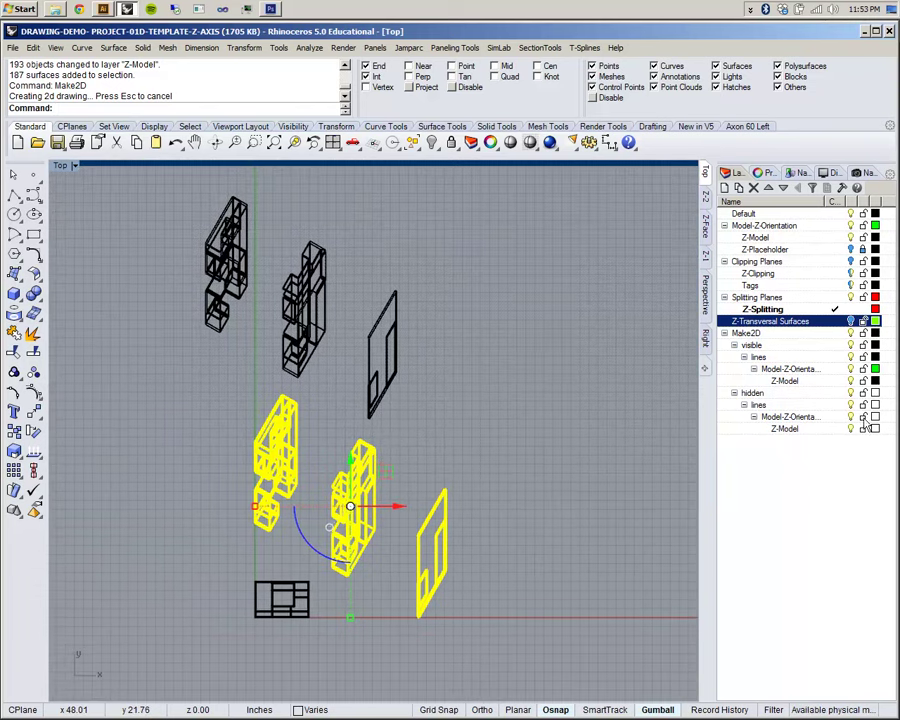
Show Z-Transversal Surfaces, hide Z-Model, and select all the transversal surfaces except the one in the small plan at the origin.
{"action": "left_click", "coordinate": [850, 321]}
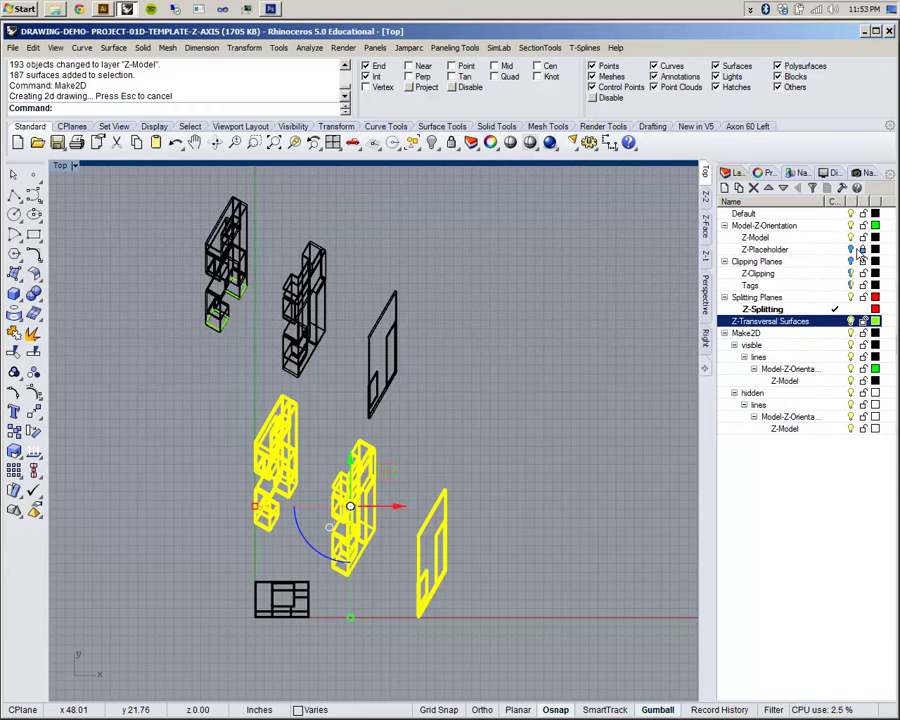
{"action": "left_click", "coordinate": [851, 238]}
{"action": "left_click_drag", "start_coordinate": [158, 242], "coordinate": [441, 383]}
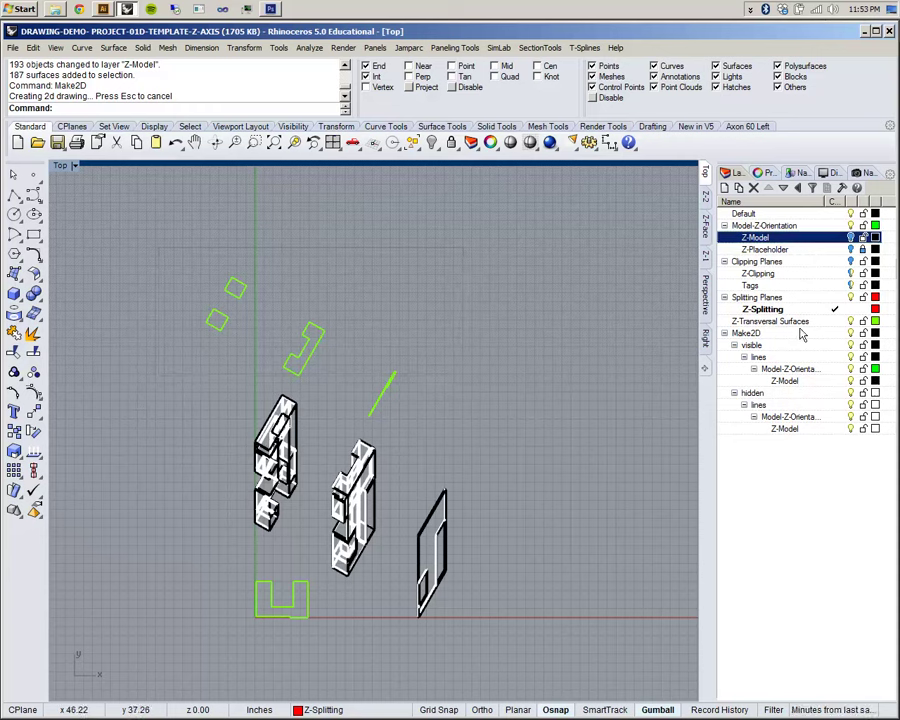
{"action": "right_click", "coordinate": [777, 321]}
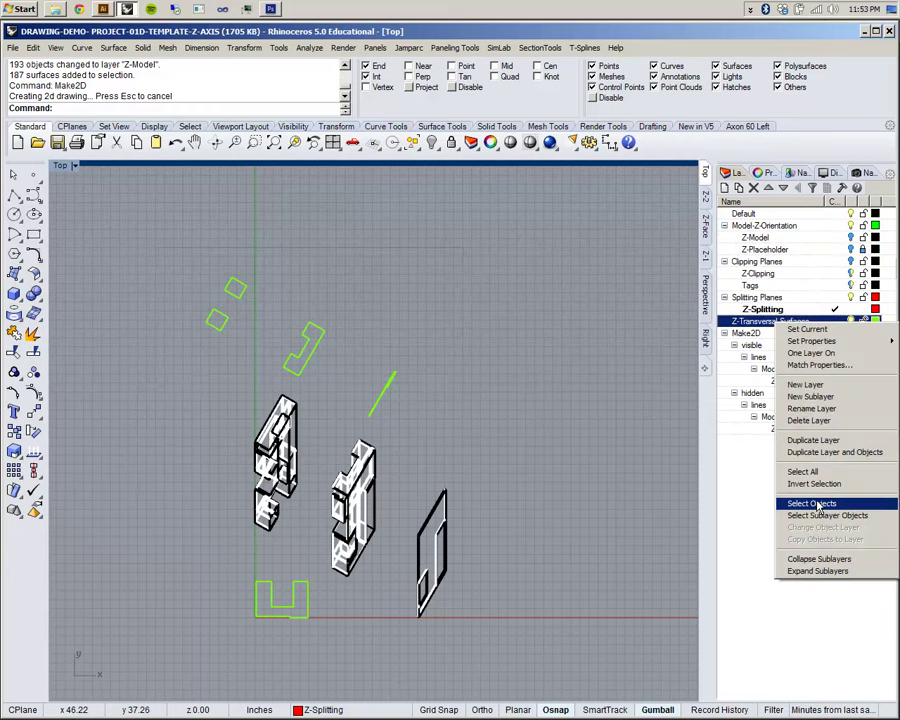
{"action": "left_click", "coordinate": [818, 504]}
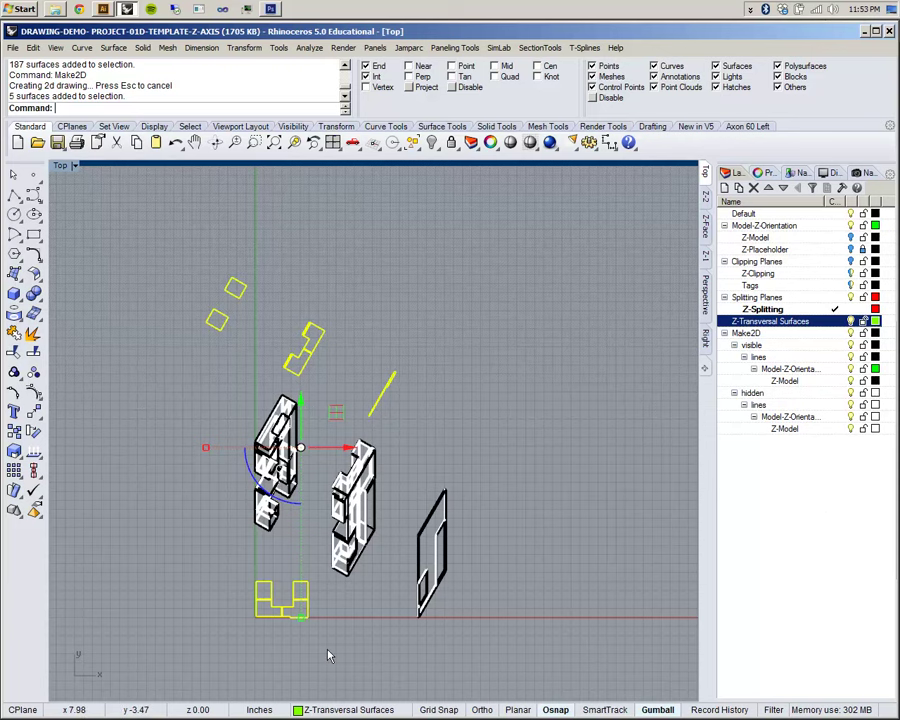
{"action": "left_click", "coordinate": [257, 598], "text": "ctrl"}
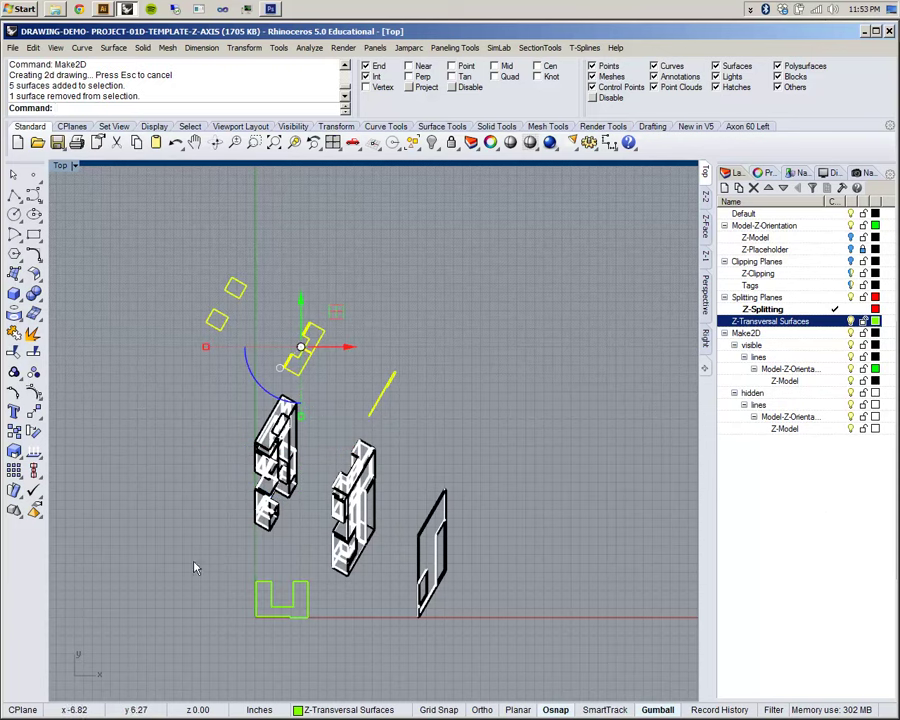
Generate a Make2D drawing of the selected transversal surfaces from the current view, with hidden lines and source layers maintained.
{"action": "right_click", "coordinate": [128, 88]}
{"action": "left_click", "coordinate": [186, 140]}
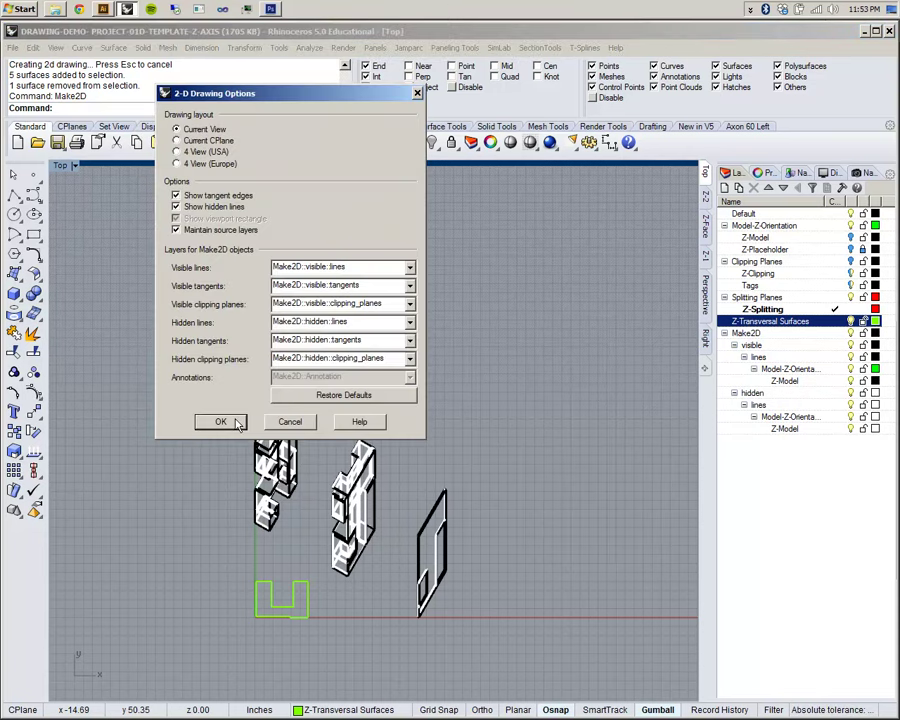
{"action": "left_click", "coordinate": [237, 423]}
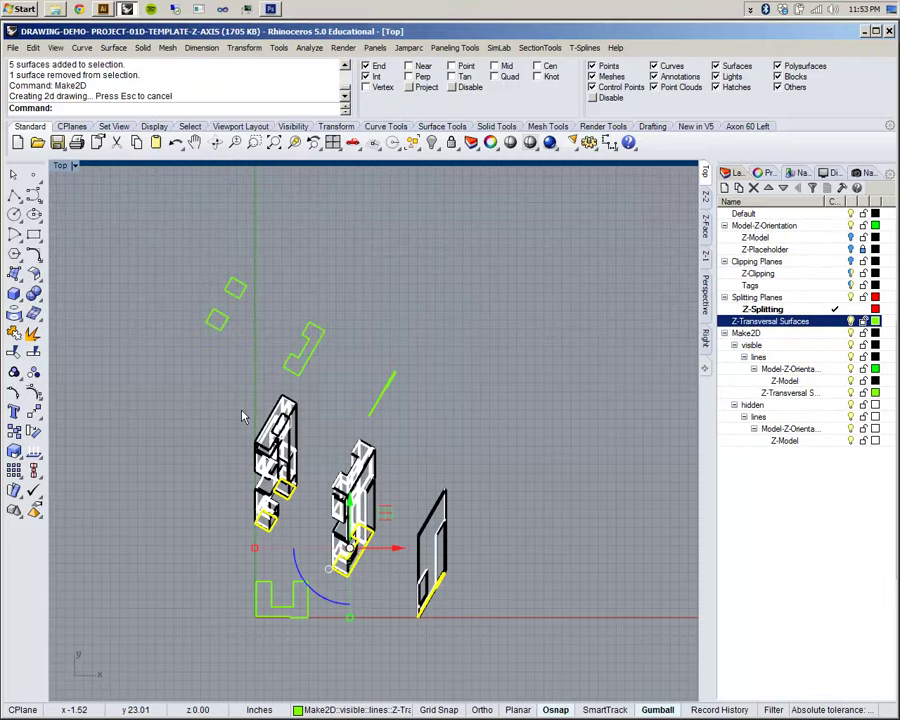
{"action": "scroll", "coordinate": [242, 416], "scroll_direction": "up", "scroll_amount": 4}
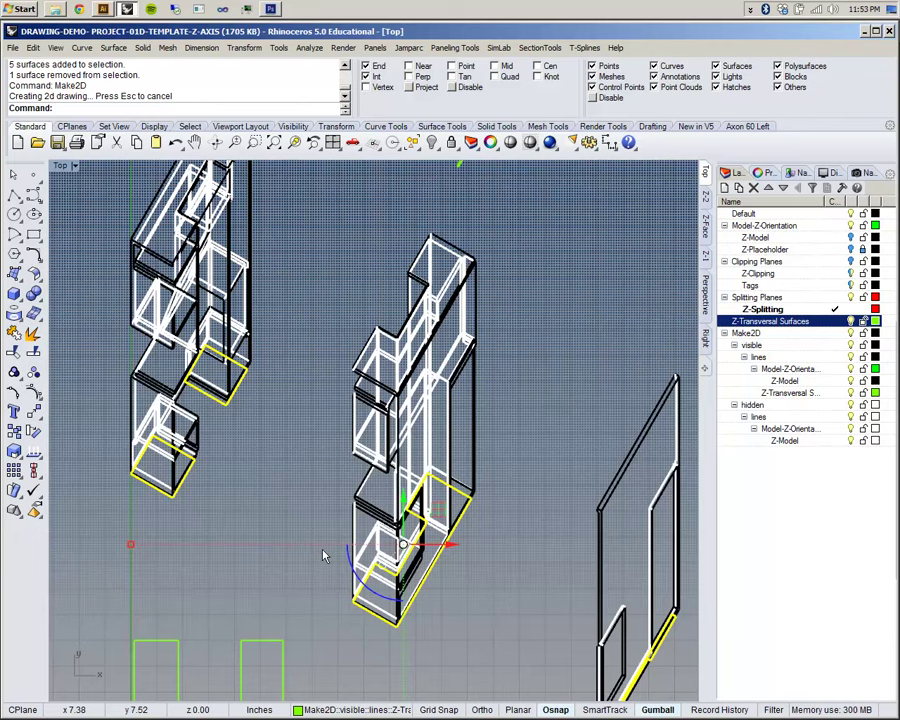
Create a new layer named Section Cuts and set its colour to red.
{"action": "scroll", "coordinate": [415, 520], "scroll_direction": "down", "scroll_amount": 4}
{"action": "right_click_drag", "start_coordinate": [389, 446], "coordinate": [411, 311]}
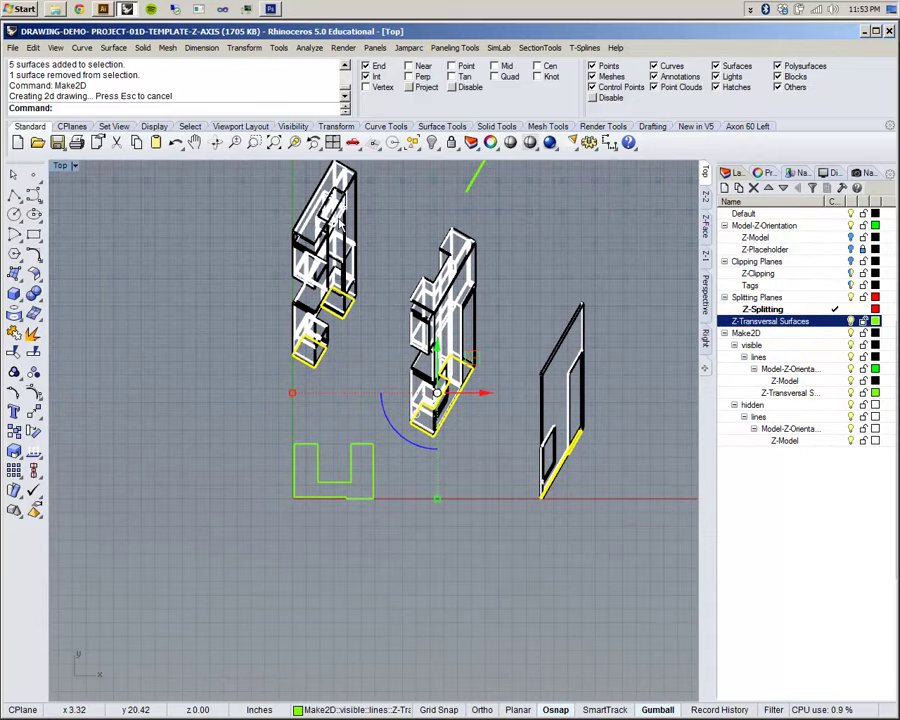
{"action": "scroll", "coordinate": [338, 218], "scroll_direction": "up", "scroll_amount": 3}
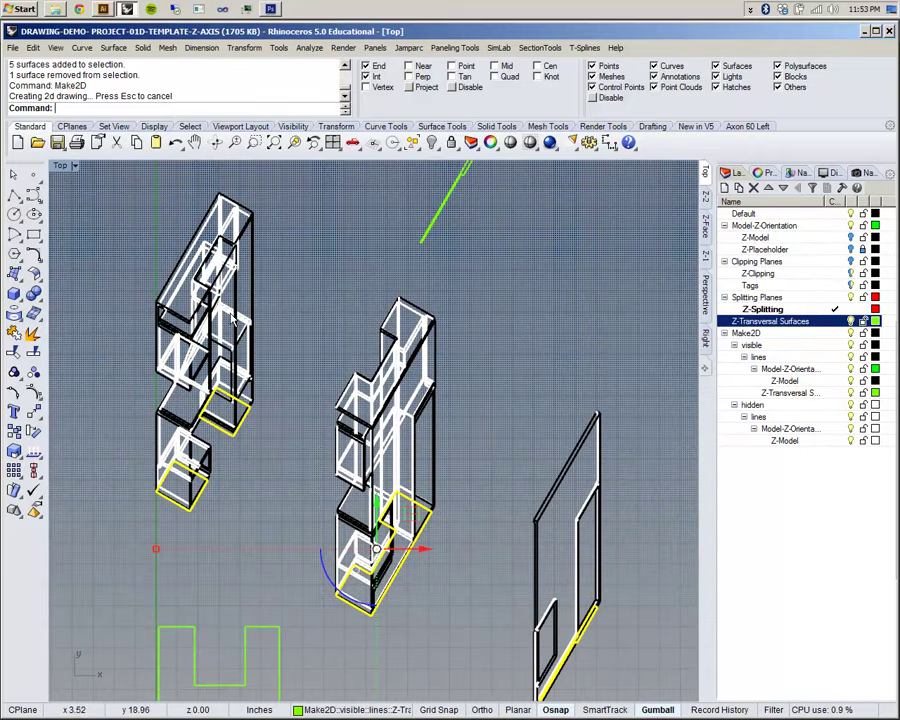
{"action": "scroll", "coordinate": [378, 320], "scroll_direction": "down", "scroll_amount": 2}
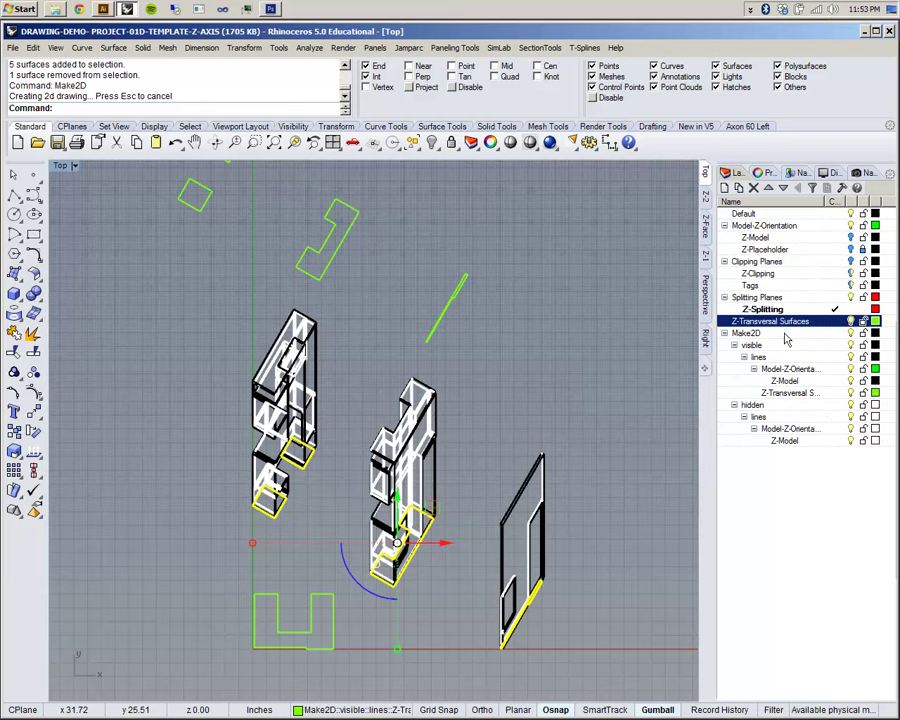
{"action": "left_click", "coordinate": [785, 334]}
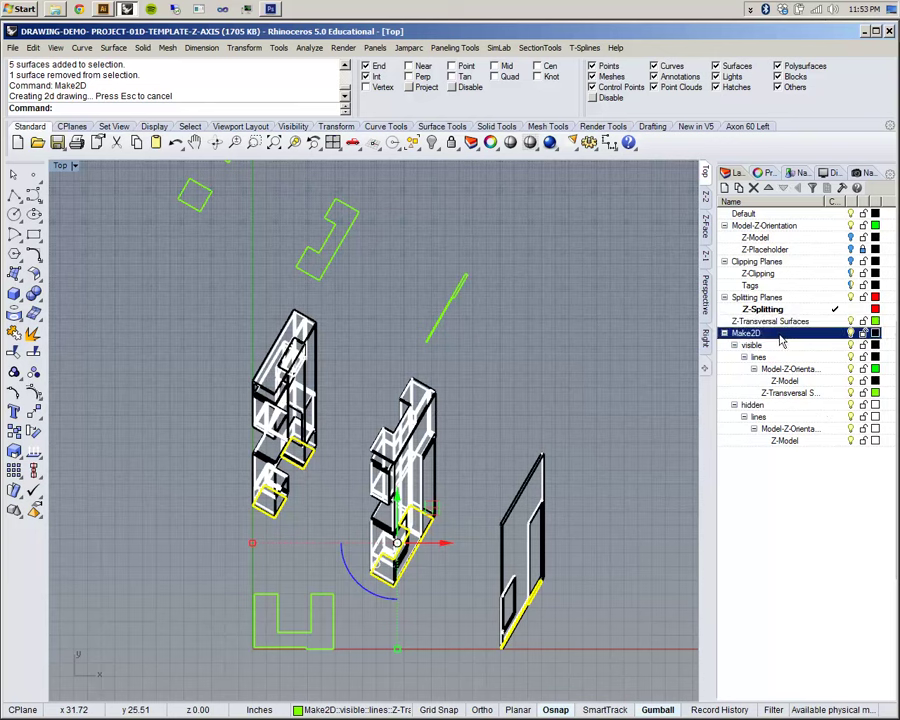
{"action": "left_click", "coordinate": [727, 190]}
{"action": "type", "text": "Section Cuts"}
{"action": "key", "text": "Return"}
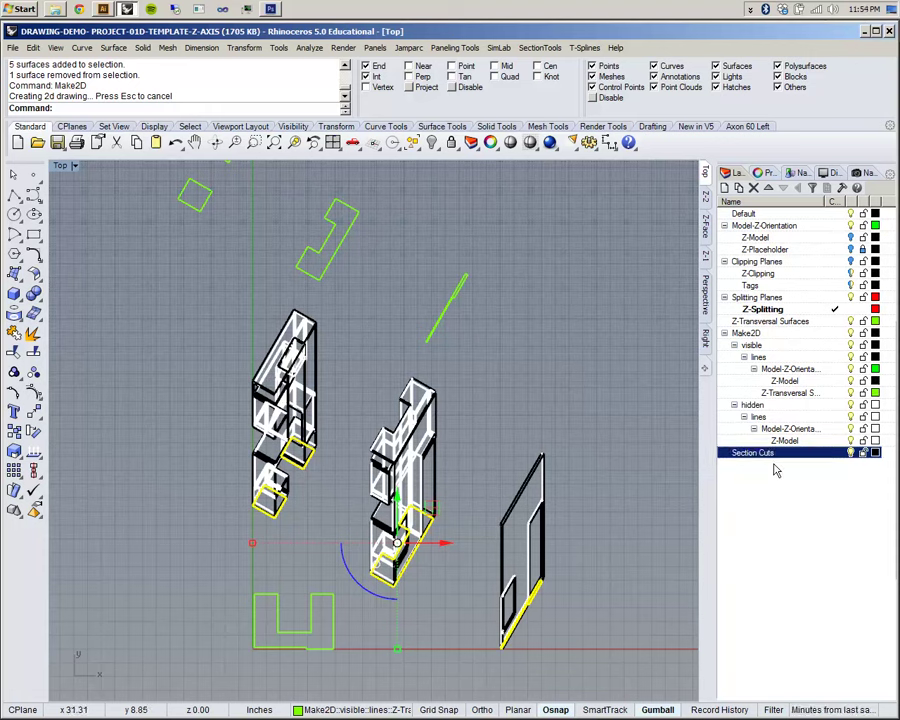
{"action": "left_click", "coordinate": [875, 452]}
{"action": "left_click", "coordinate": [498, 321]}
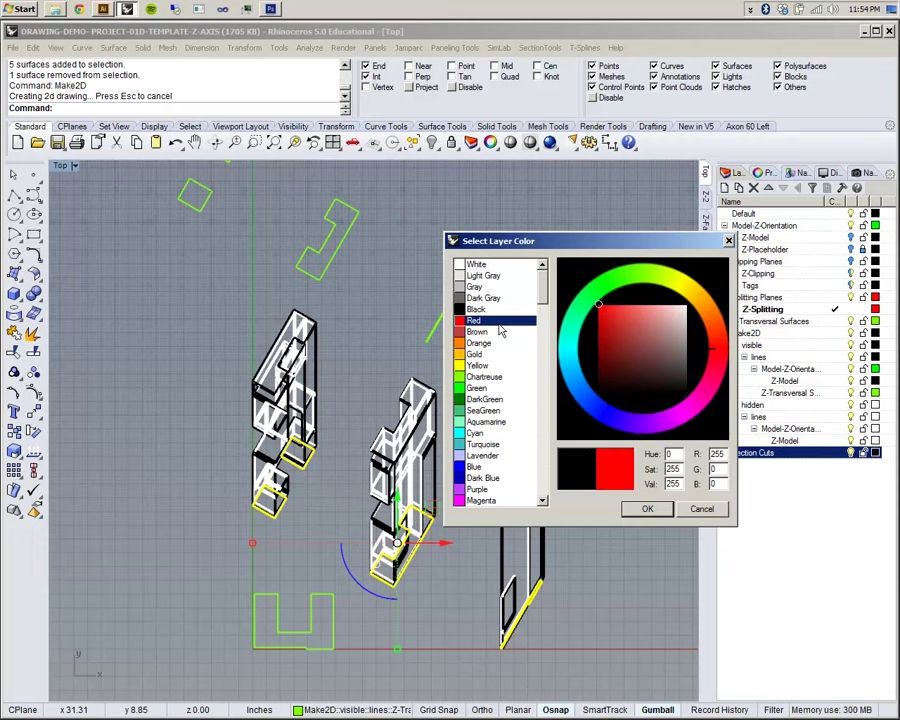
{"action": "left_click", "coordinate": [645, 510]}
Nest the Section Cuts layer under Make2D and move it above the visible sublayer.
{"action": "left_click_drag", "start_coordinate": [757, 456], "coordinate": [773, 334]}
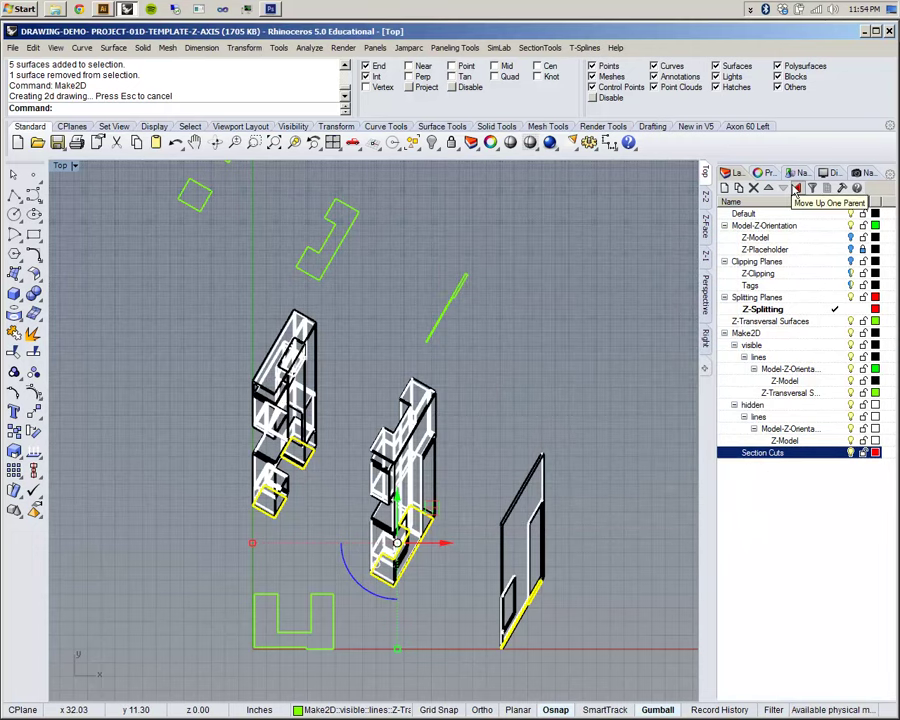
{"action": "left_click", "coordinate": [768, 189]}
{"action": "left_click", "coordinate": [768, 189]}
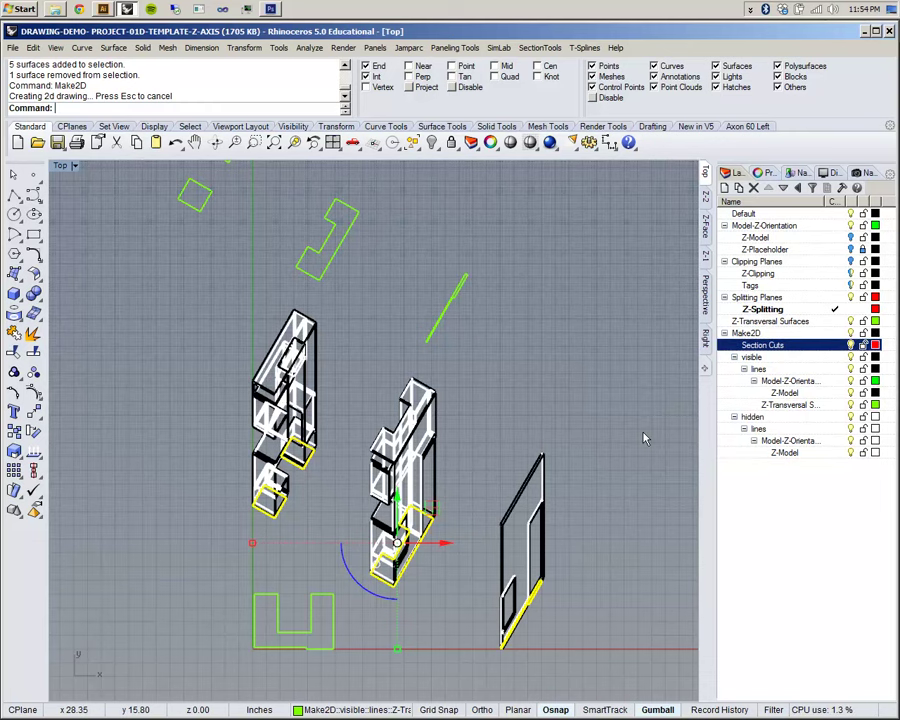
{"action": "left_click", "coordinate": [853, 419], "text": "ctrl"}
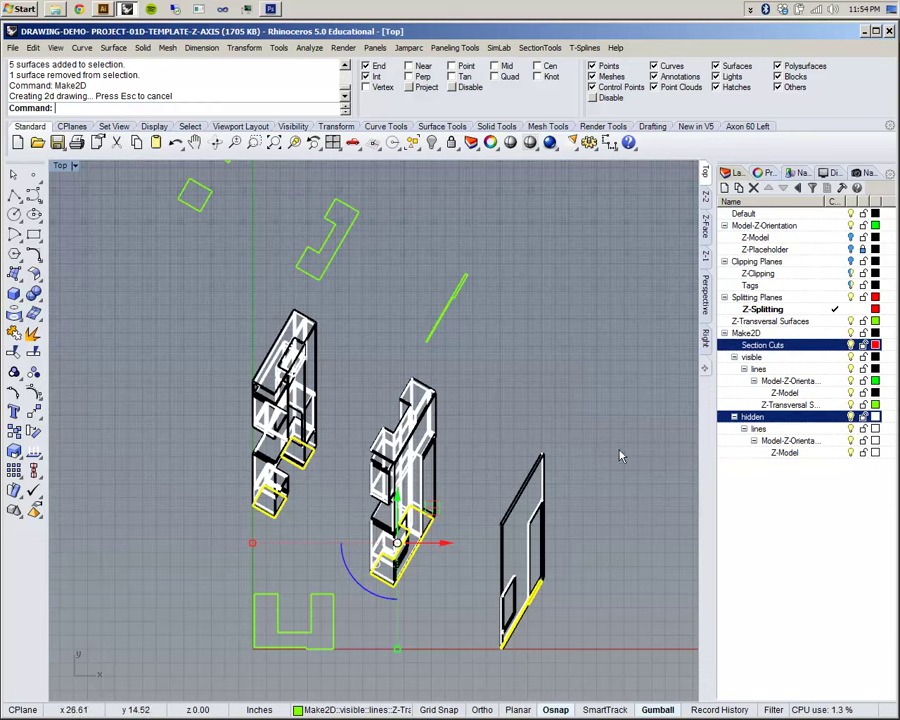
Make Make2D the current layer and hide the Z-Transversal Surfaces, Model-Z-Orientation and Splitting Planes layers.
{"action": "scroll", "coordinate": [368, 398], "scroll_direction": "down", "scroll_amount": 3}
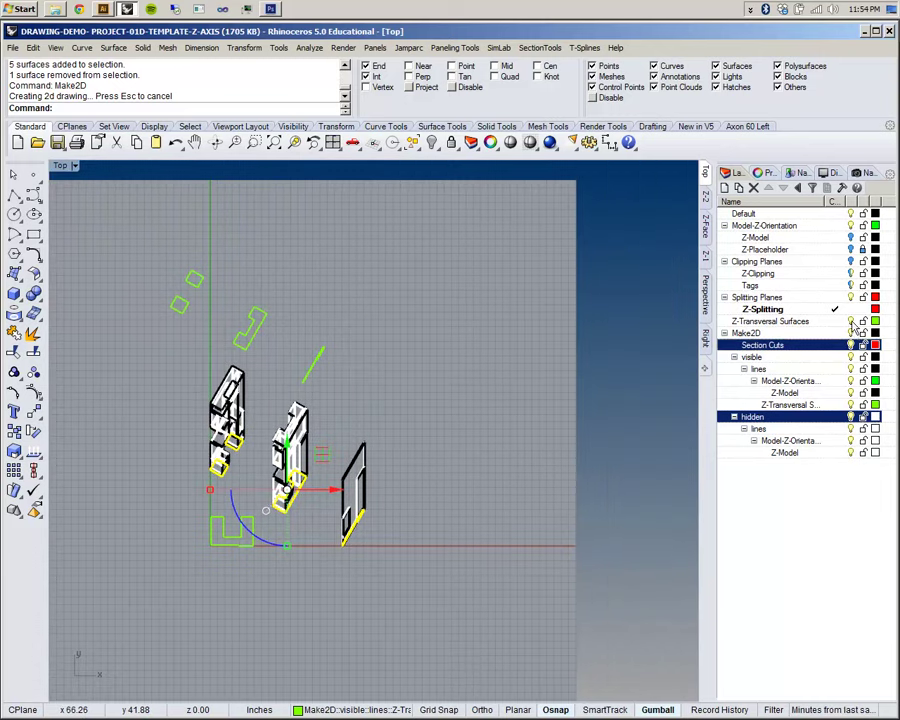
{"action": "left_click", "coordinate": [851, 321]}
{"action": "left_click", "coordinate": [855, 226]}
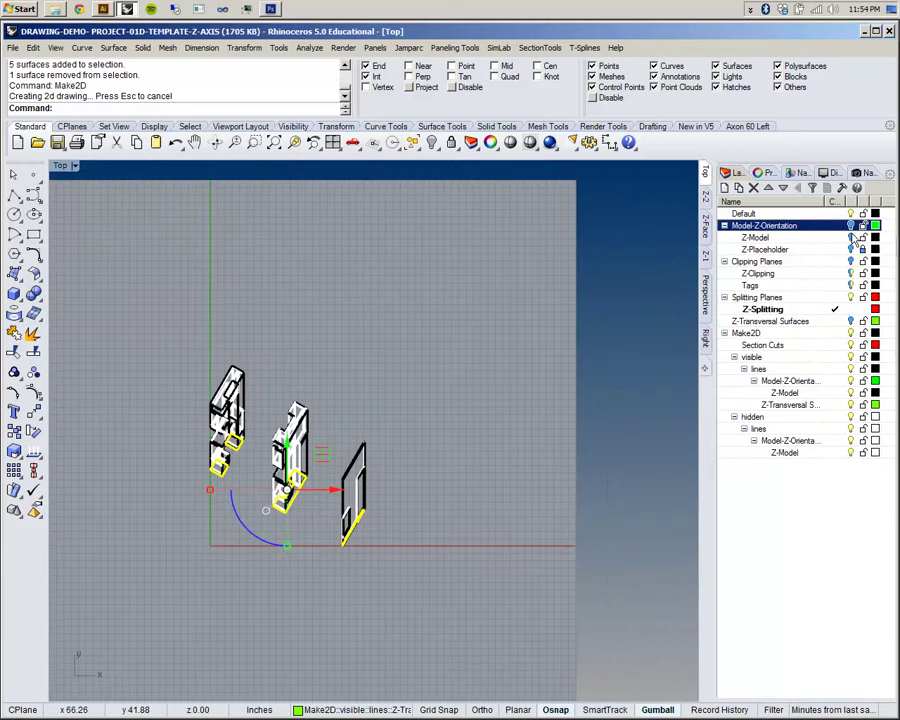
{"action": "left_click", "coordinate": [851, 298]}
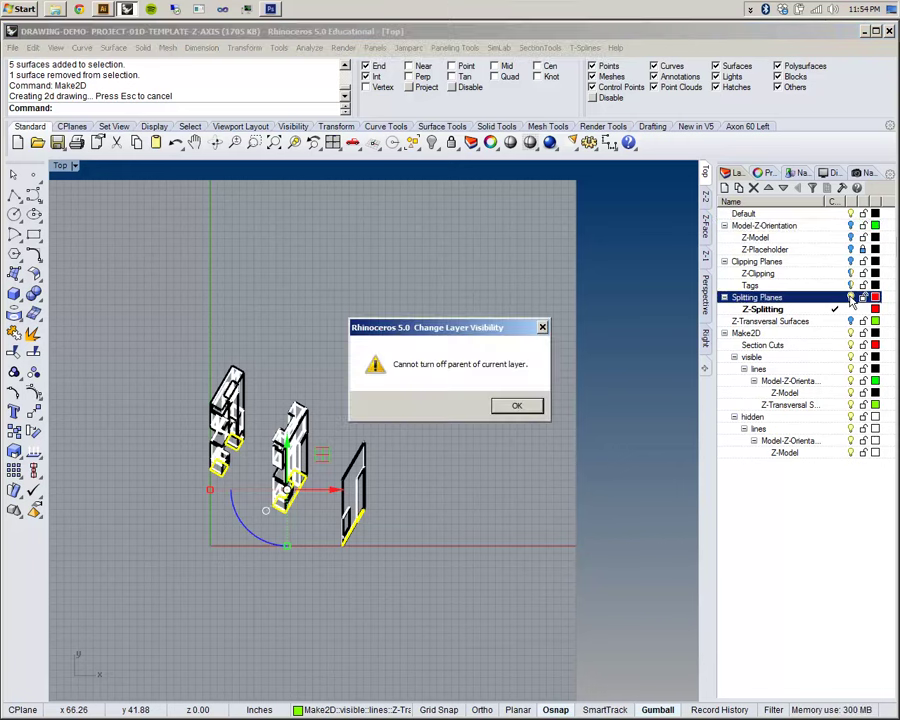
{"action": "left_click", "coordinate": [517, 405]}
{"action": "left_click", "coordinate": [834, 333]}
{"action": "left_click", "coordinate": [851, 250]}
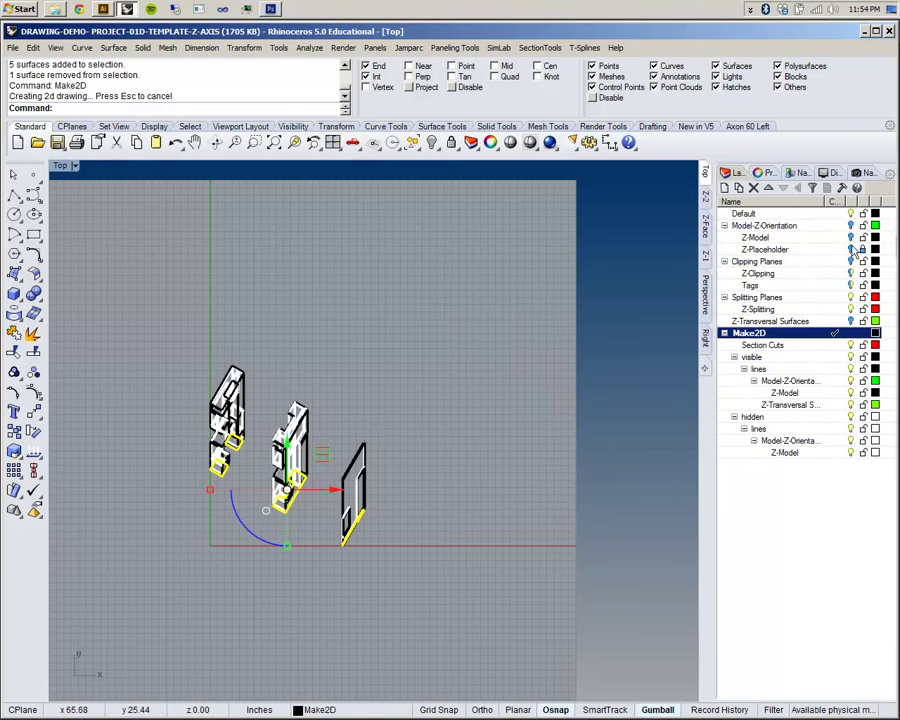
{"action": "left_click", "coordinate": [851, 299]}
{"action": "left_click", "coordinate": [852, 310]}
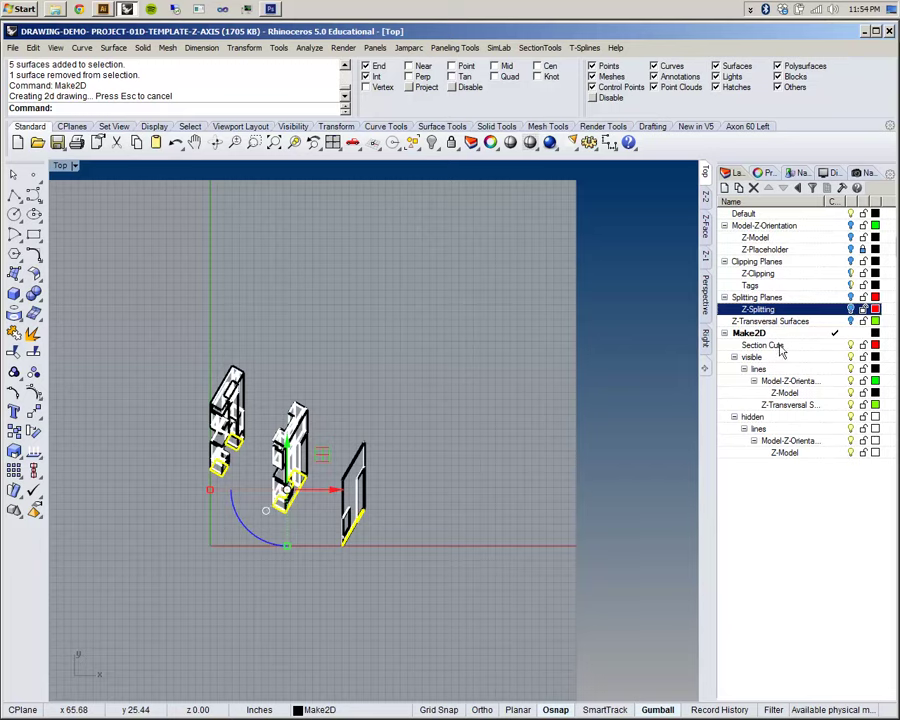
Clear the selection, then hide Make2D's hidden sublayer and the Model-Z-Orientation sublayer under visible lines.
{"action": "right_click_drag", "start_coordinate": [315, 394], "coordinate": [428, 318]}
{"action": "key", "text": "Escape"}
{"action": "scroll", "coordinate": [382, 380], "scroll_direction": "up", "scroll_amount": 5}
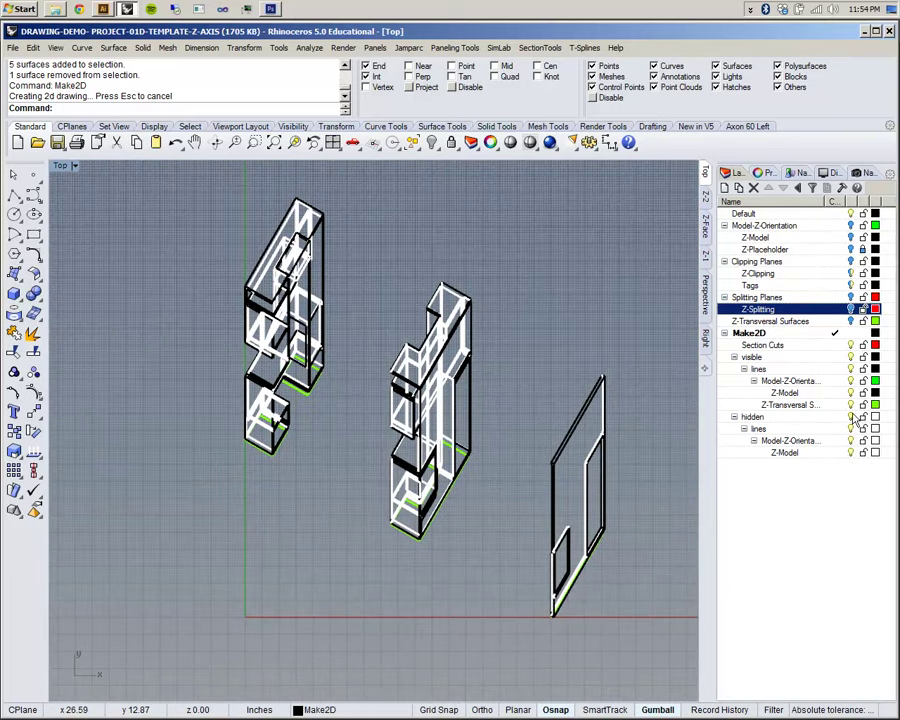
{"action": "left_click", "coordinate": [852, 417]}
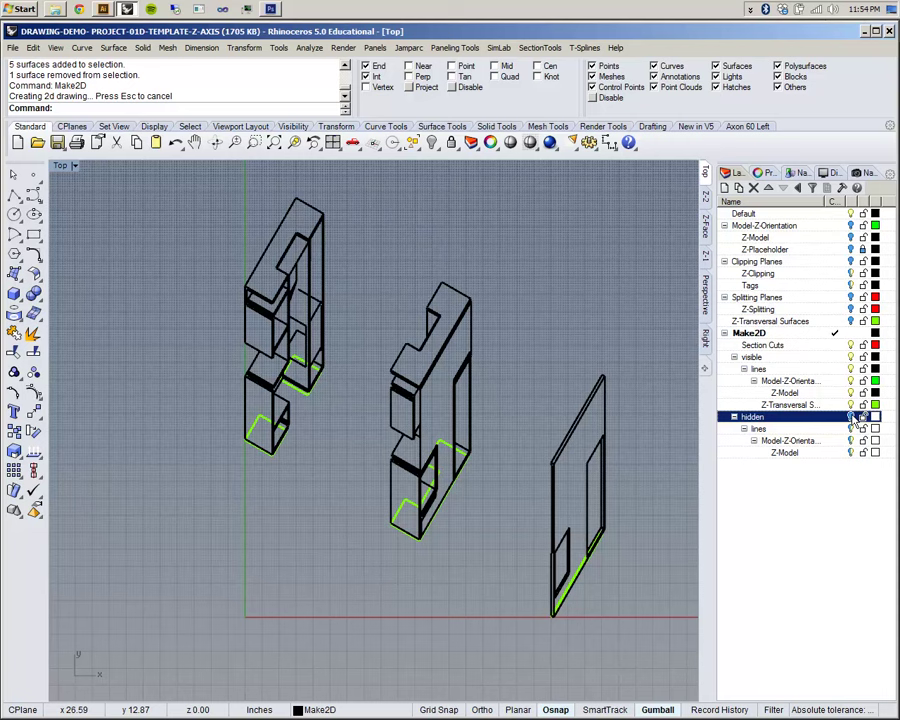
{"action": "left_click", "coordinate": [851, 357]}
{"action": "left_click", "coordinate": [851, 357]}
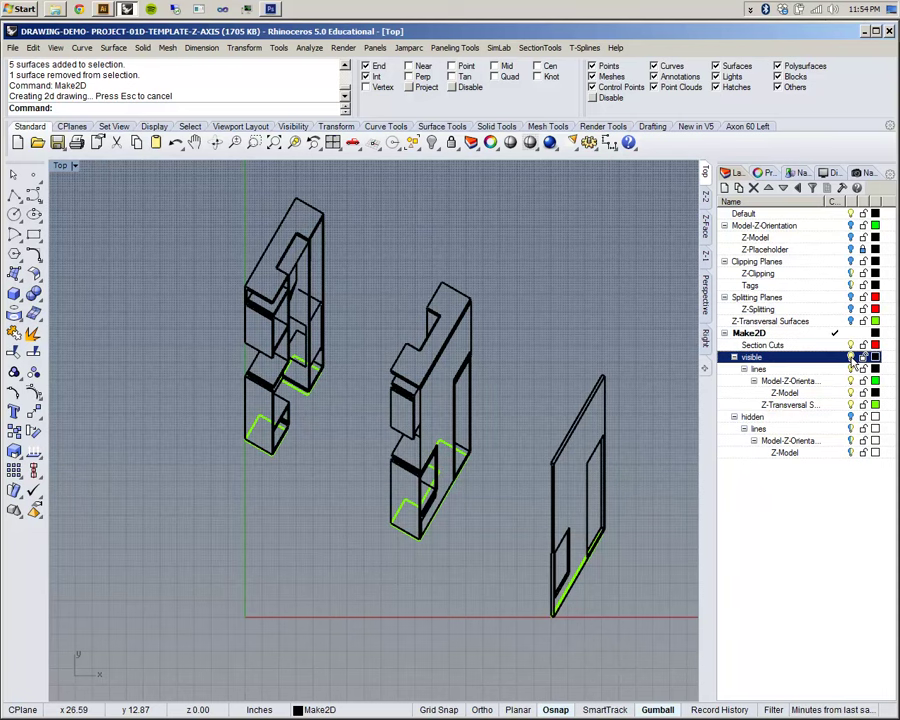
{"action": "left_click", "coordinate": [850, 382]}
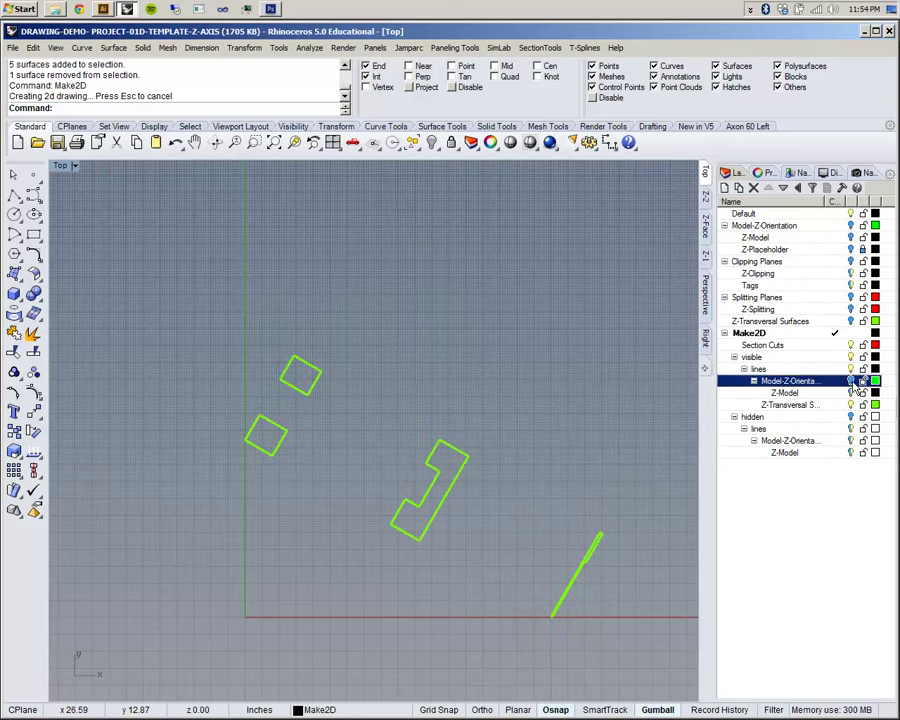
Delete the curves of the thin slanted section outline farthest from the origin along the x-axis.
{"action": "right_click_drag", "start_coordinate": [390, 487], "coordinate": [364, 450]}
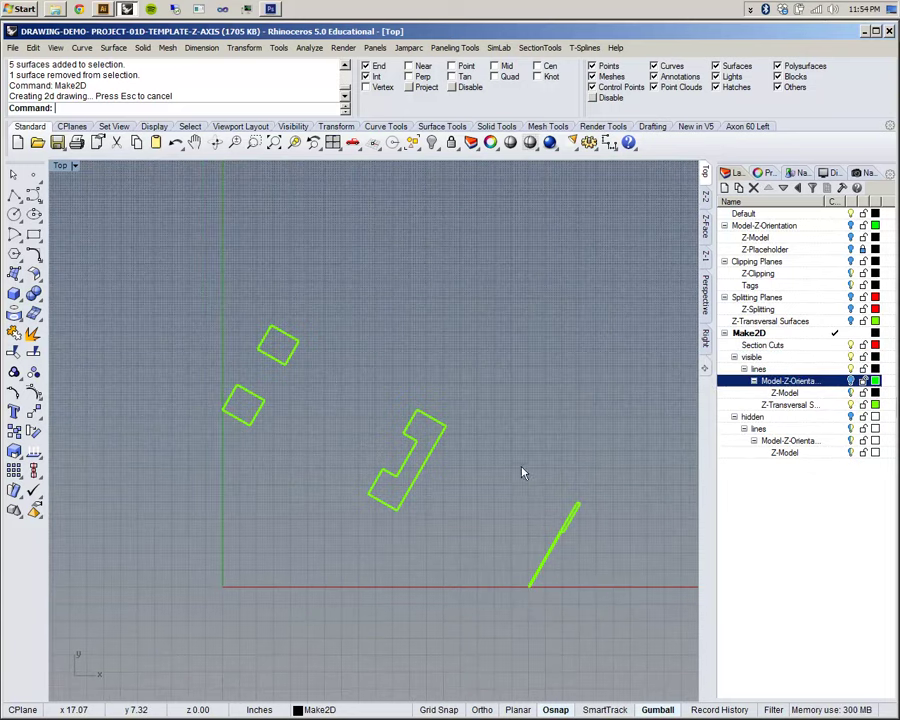
{"action": "left_click_drag", "start_coordinate": [621, 655], "coordinate": [617, 653]}
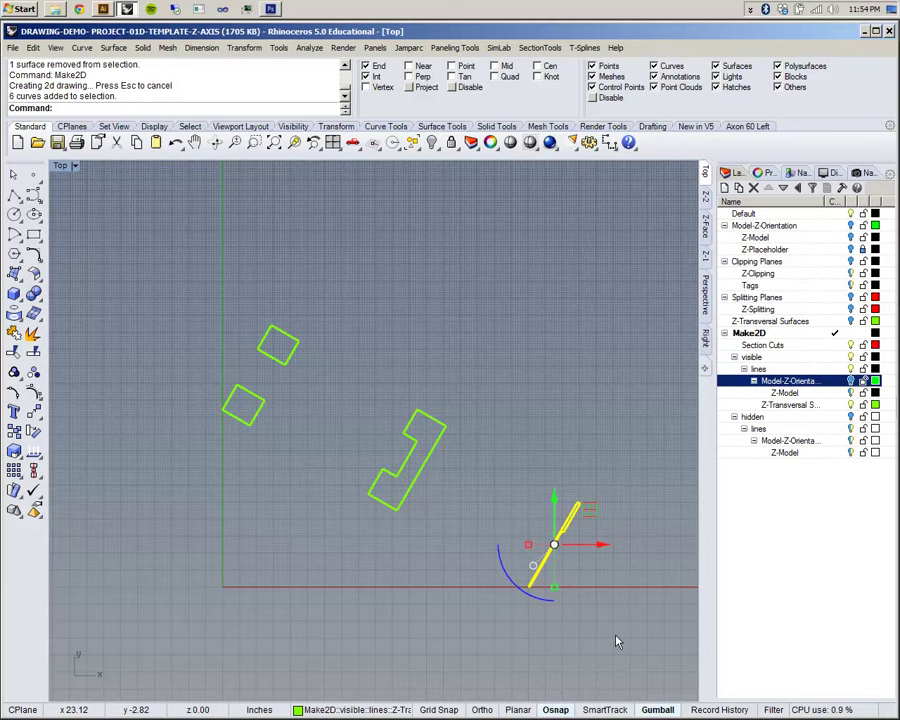
{"action": "key", "text": "Delete"}
Make the Make2D Z-Transversal Surfaces sublayer current and draw a line between two corners across the upper end of the bracket-shaped outline.
{"action": "scroll", "coordinate": [364, 396], "scroll_direction": "up", "scroll_amount": 3}
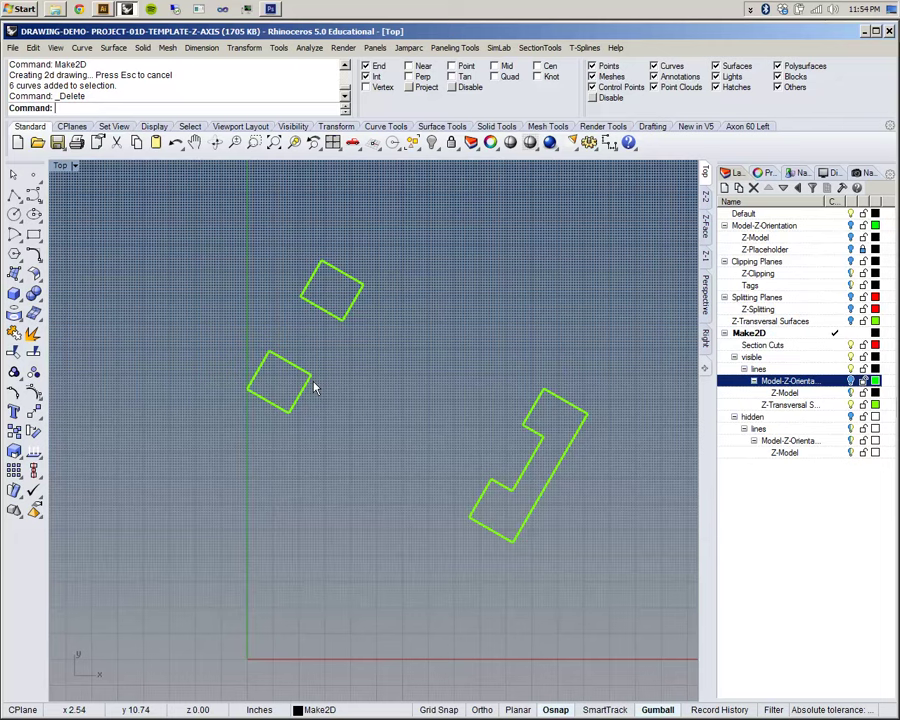
{"action": "right_click_drag", "start_coordinate": [437, 427], "coordinate": [426, 435]}
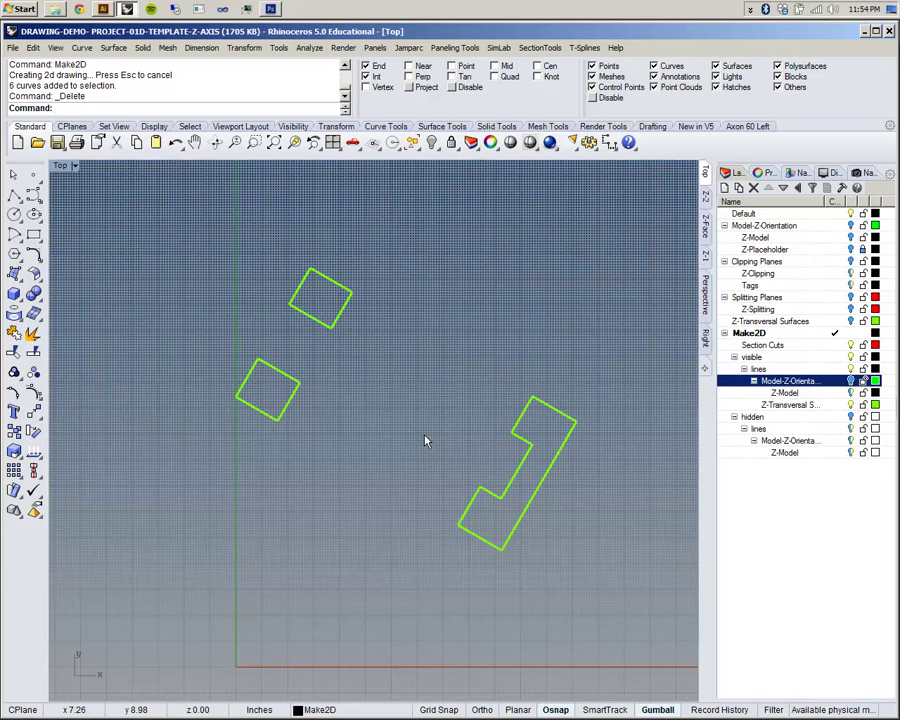
{"action": "left_click", "coordinate": [838, 405]}
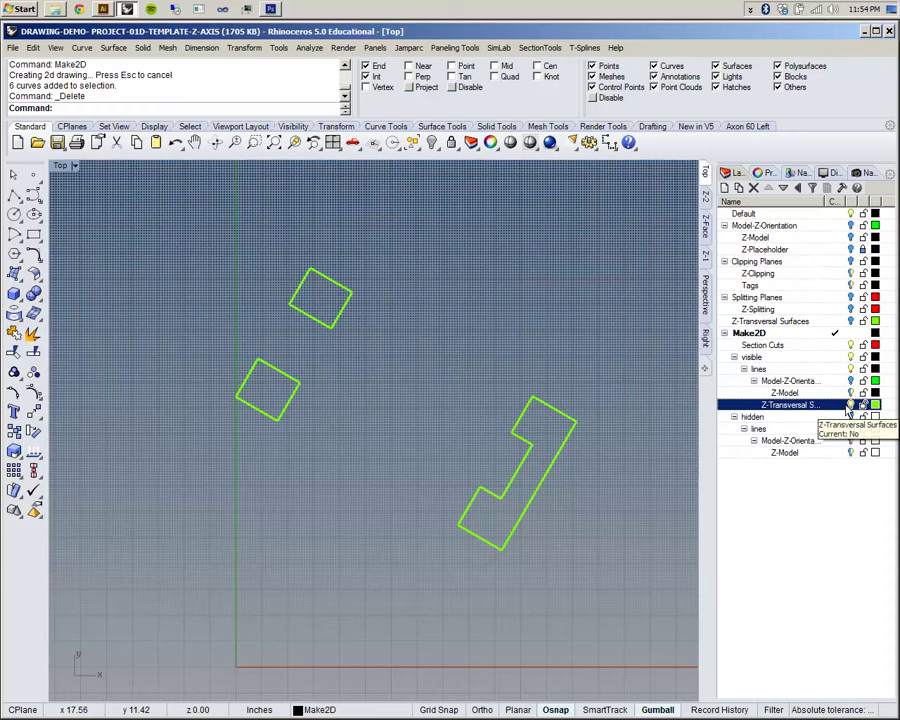
{"action": "left_click", "coordinate": [14, 196]}
{"action": "left_click", "coordinate": [533, 399]}
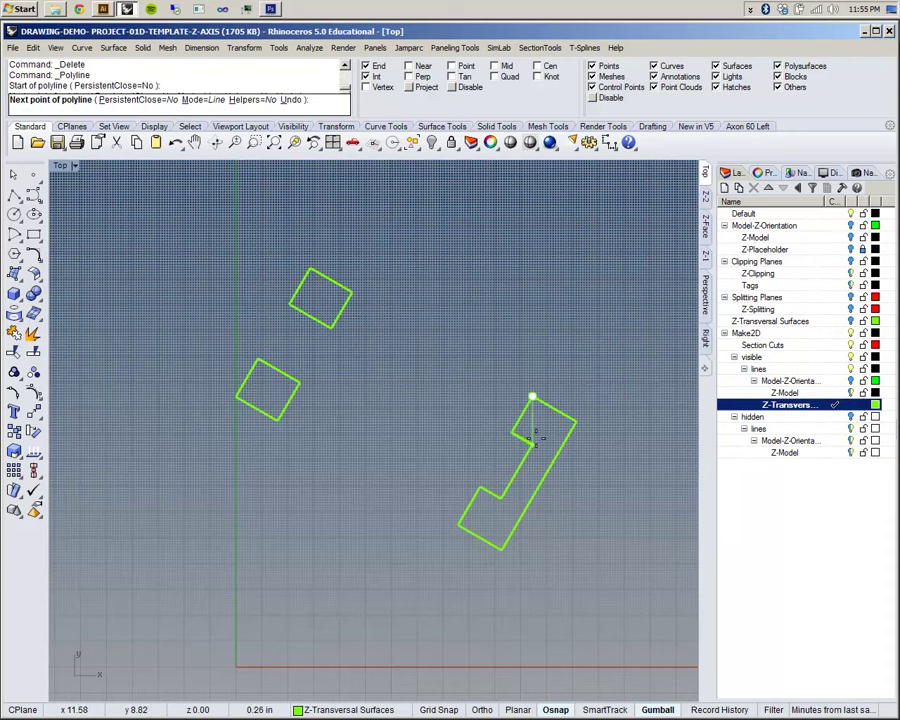
{"action": "left_click", "coordinate": [533, 445]}
{"action": "right_click", "coordinate": [534, 453]}
Draw a two-segment polyline from the lower inner corner to the bottom corner and back to the lower end's top corner.
{"action": "right_click", "coordinate": [506, 496]}
{"action": "left_click", "coordinate": [504, 498]}
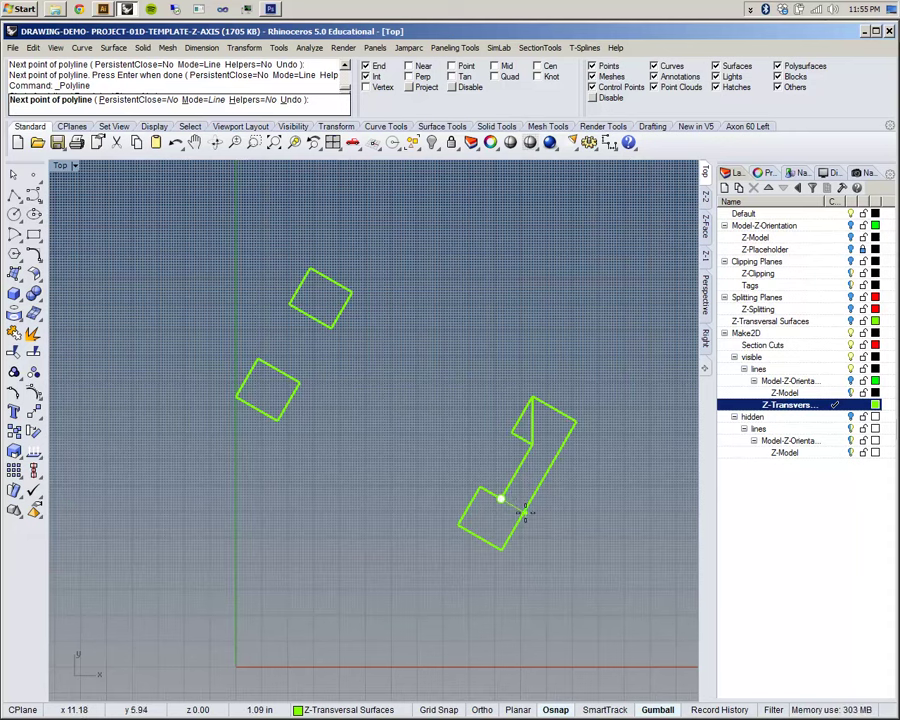
{"action": "left_click", "coordinate": [501, 548]}
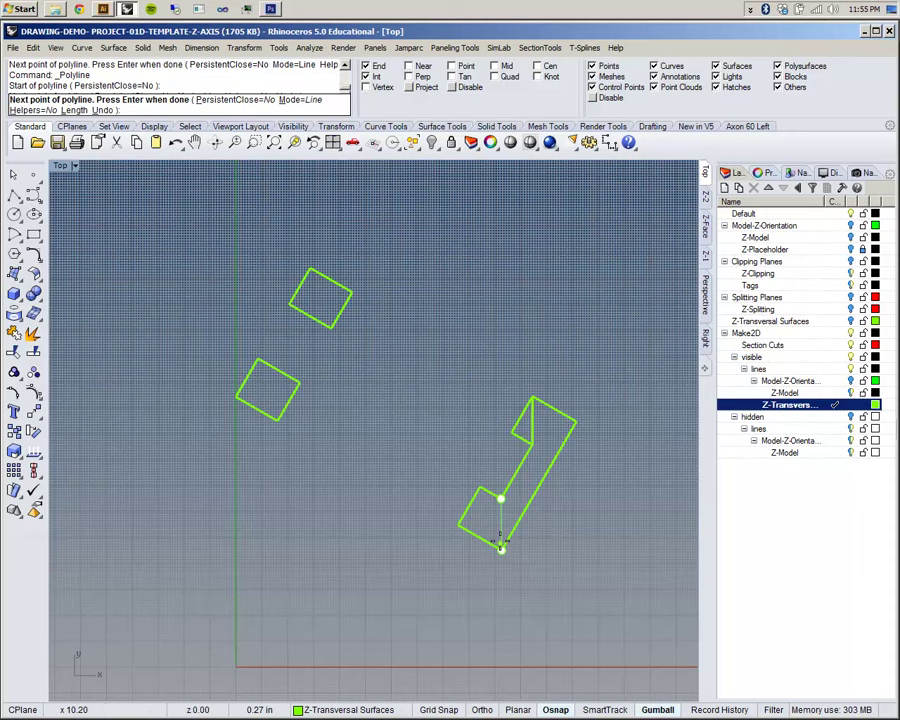
{"action": "left_click", "coordinate": [481, 489]}
{"action": "key", "text": "Return"}
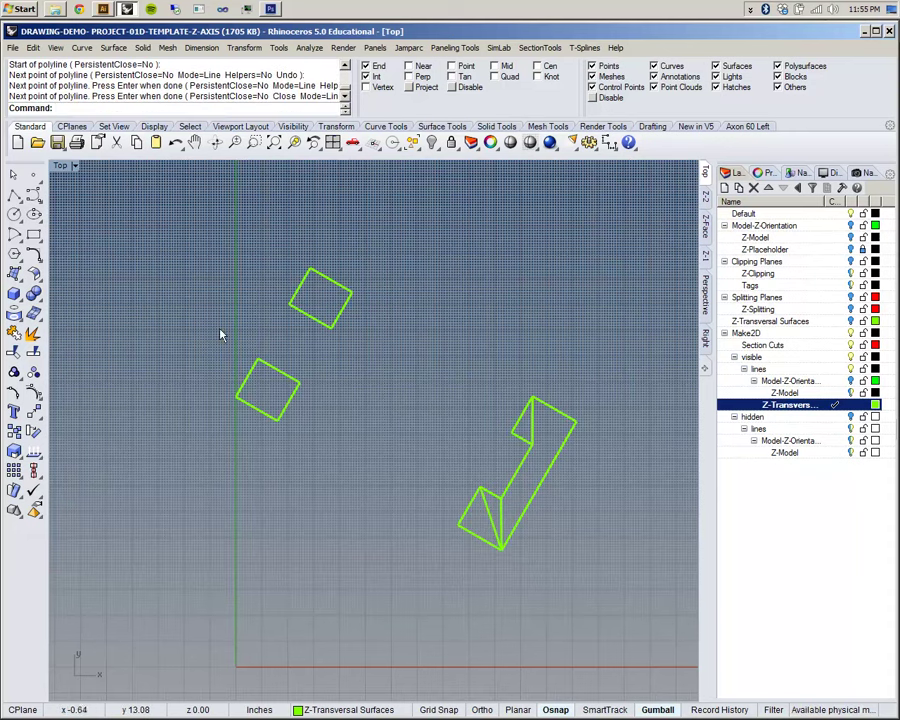
Start CurveBoolean with DeleteInput set to Used, using all curves of the bracket-shaped outline and its dividing lines.
{"action": "right_click", "coordinate": [129, 86]}
{"action": "left_click", "coordinate": [163, 211]}
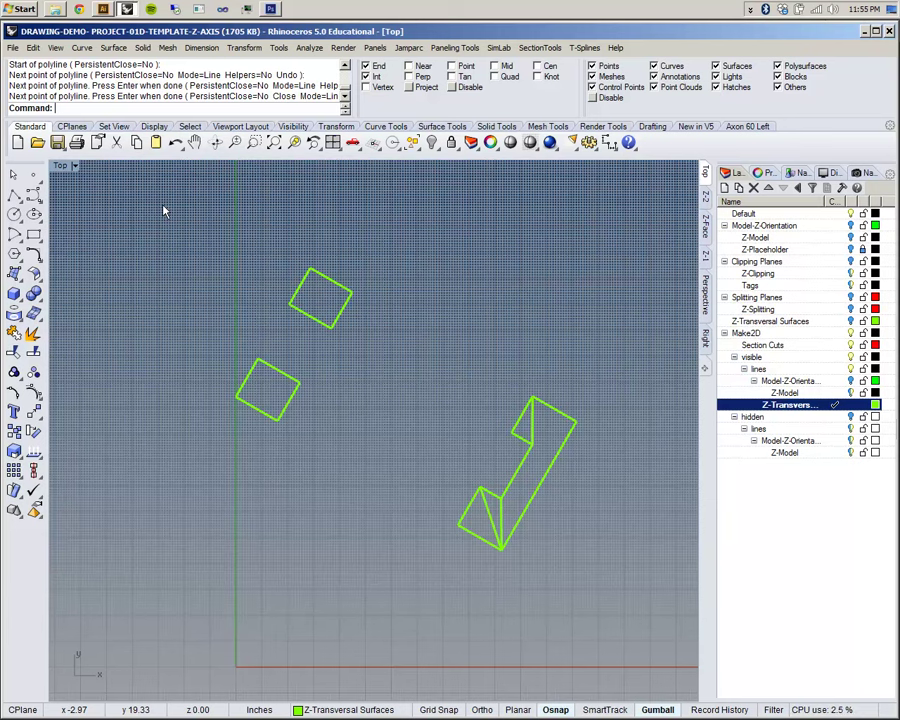
{"action": "type", "text": "Curve"}
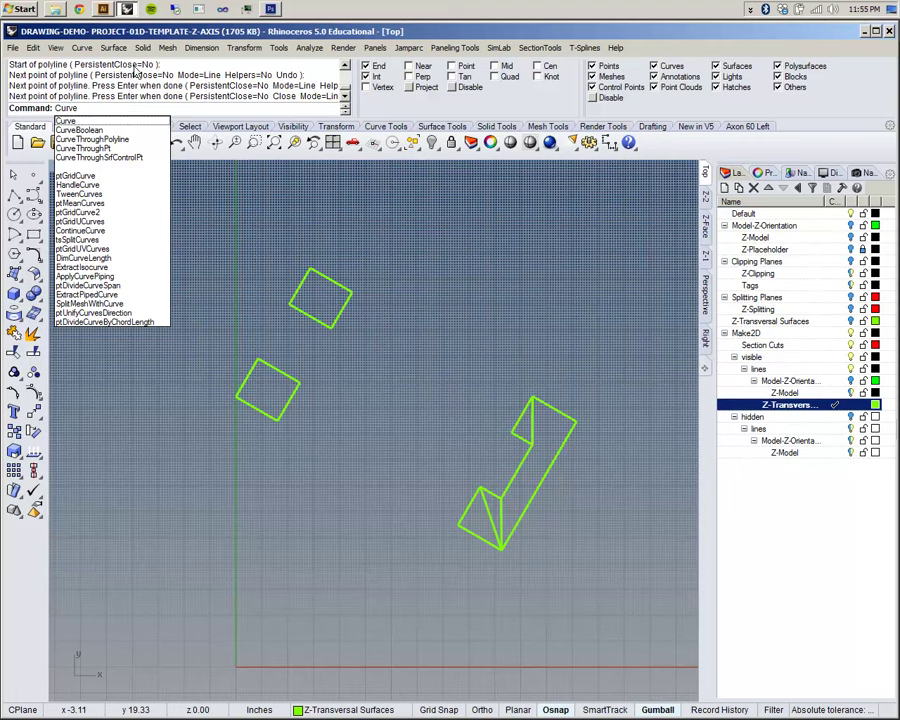
{"action": "left_click", "coordinate": [80, 129]}
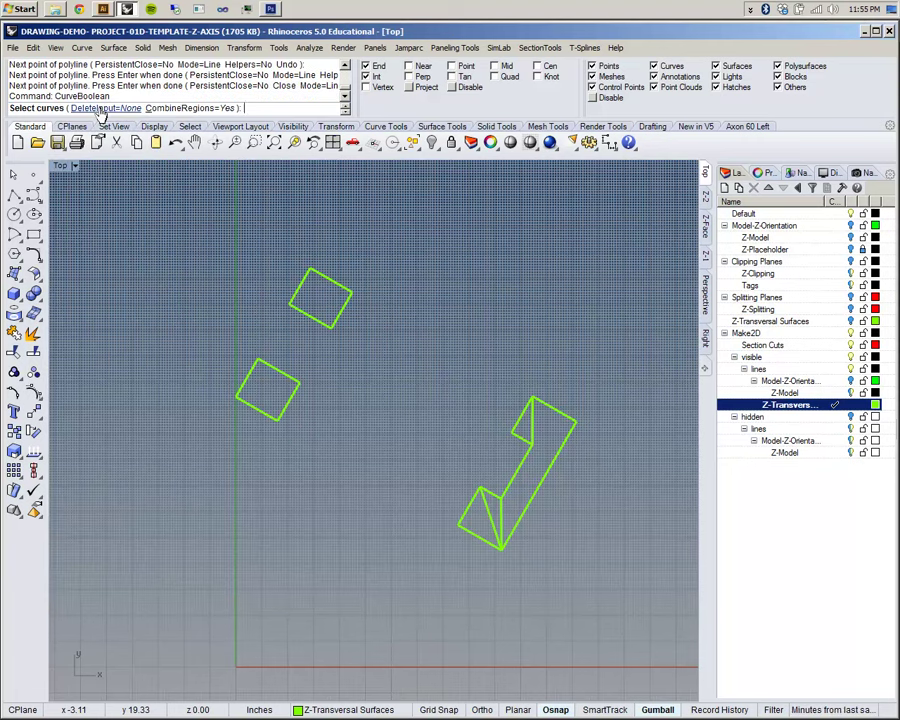
{"action": "left_click", "coordinate": [99, 108]}
{"action": "left_click", "coordinate": [128, 108]}
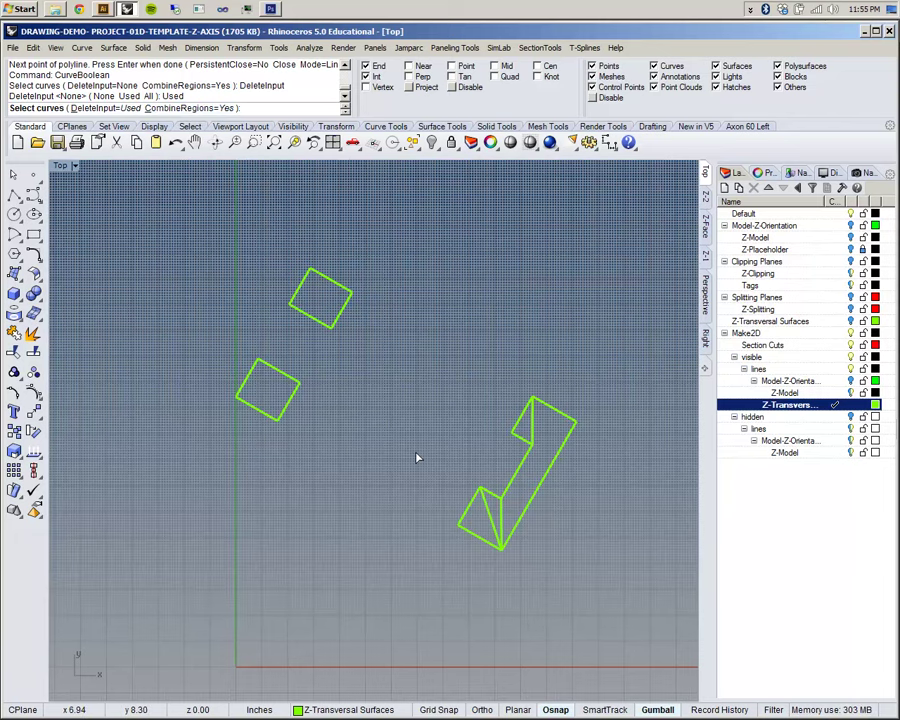
{"action": "left_click_drag", "start_coordinate": [425, 371], "coordinate": [590, 609]}
{"action": "key", "text": "Return"}
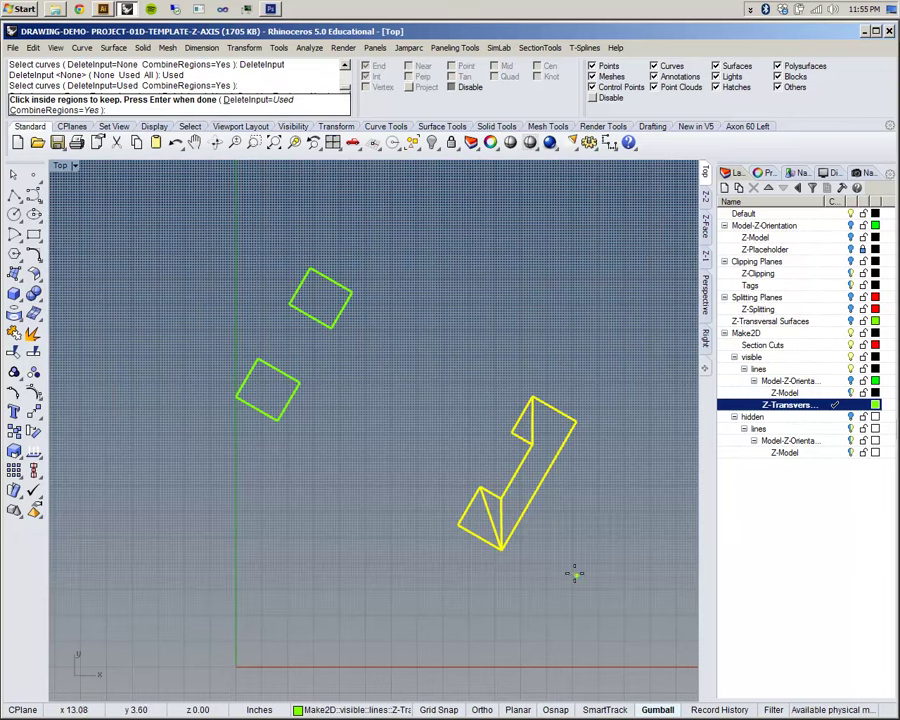
Combine all regions of the bracket-shaped outline into one closed boundary curve and clear the selection.
{"action": "scroll", "coordinate": [481, 520], "scroll_direction": "up", "scroll_amount": 3}
{"action": "left_click", "coordinate": [506, 488]}
{"action": "left_click", "coordinate": [542, 488]}
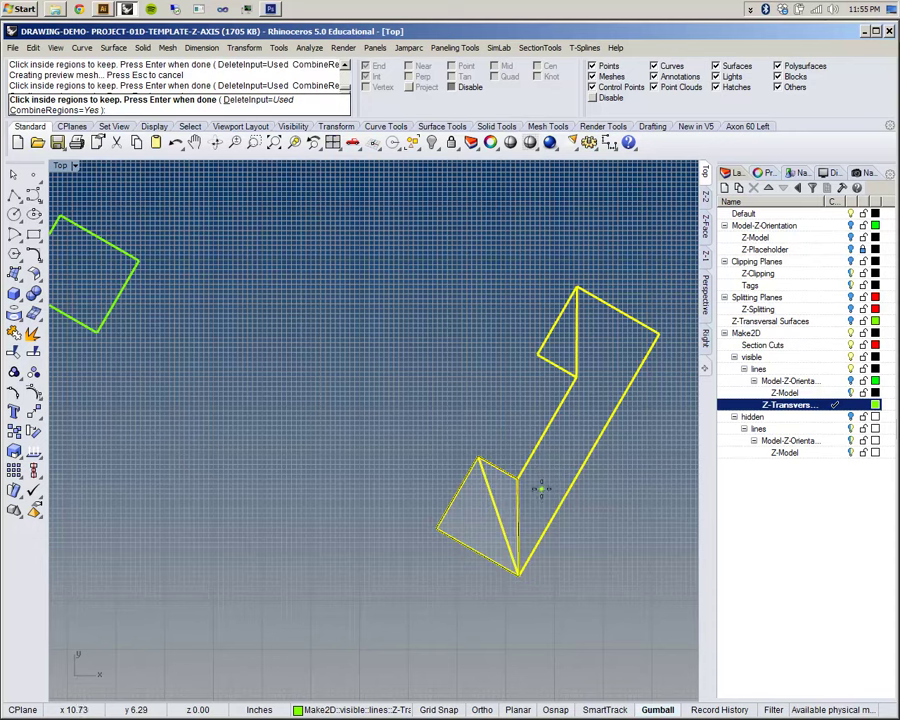
{"action": "left_click", "coordinate": [588, 362]}
{"action": "key", "text": "Return"}
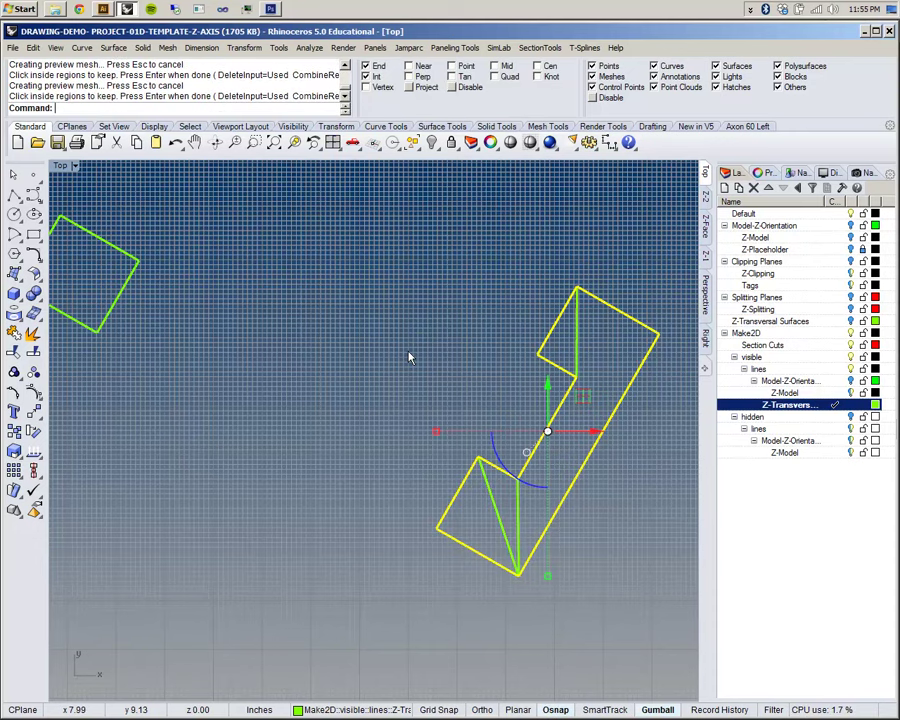
{"action": "scroll", "coordinate": [408, 357], "scroll_direction": "down", "scroll_amount": 4}
{"action": "key", "text": "Escape"}
{"action": "scroll", "coordinate": [383, 322], "scroll_direction": "up", "scroll_amount": 1}
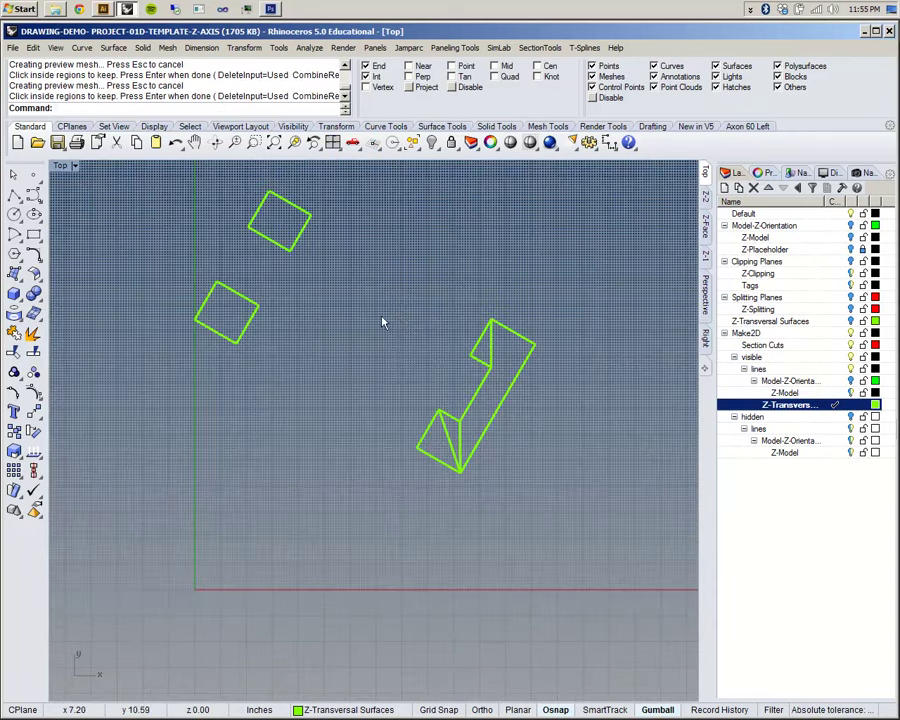
Delete the dividing line at each end of the bracket-shaped outline.
{"action": "scroll", "coordinate": [386, 356], "scroll_direction": "down", "scroll_amount": 1}
{"action": "scroll", "coordinate": [458, 352], "scroll_direction": "up", "scroll_amount": 3}
{"action": "left_click", "coordinate": [454, 346]}
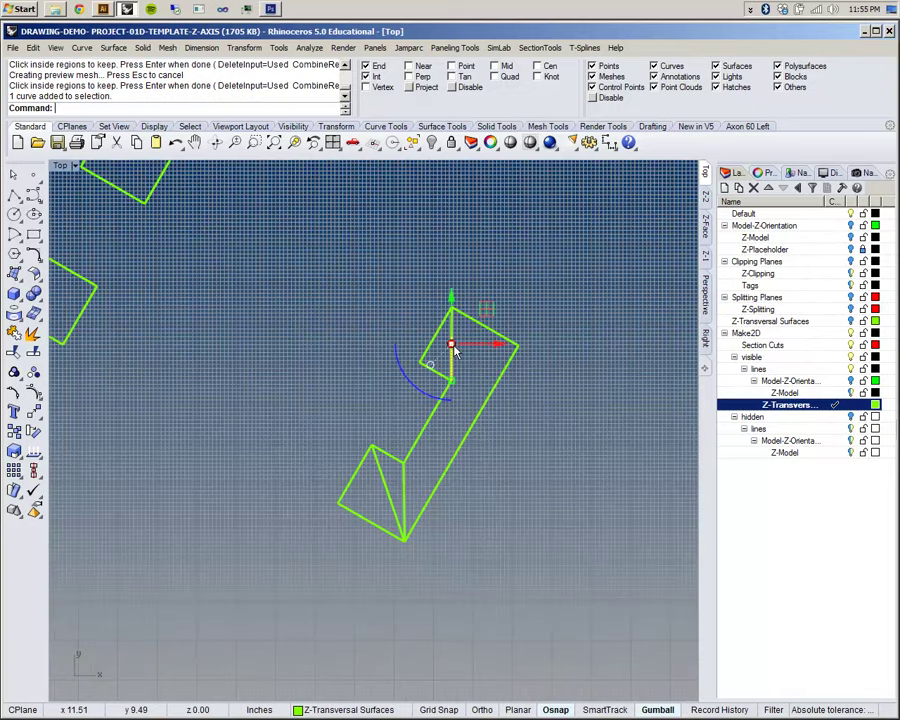
{"action": "key", "text": "Delete"}
{"action": "left_click", "coordinate": [402, 488]}
{"action": "key", "text": "Delete"}
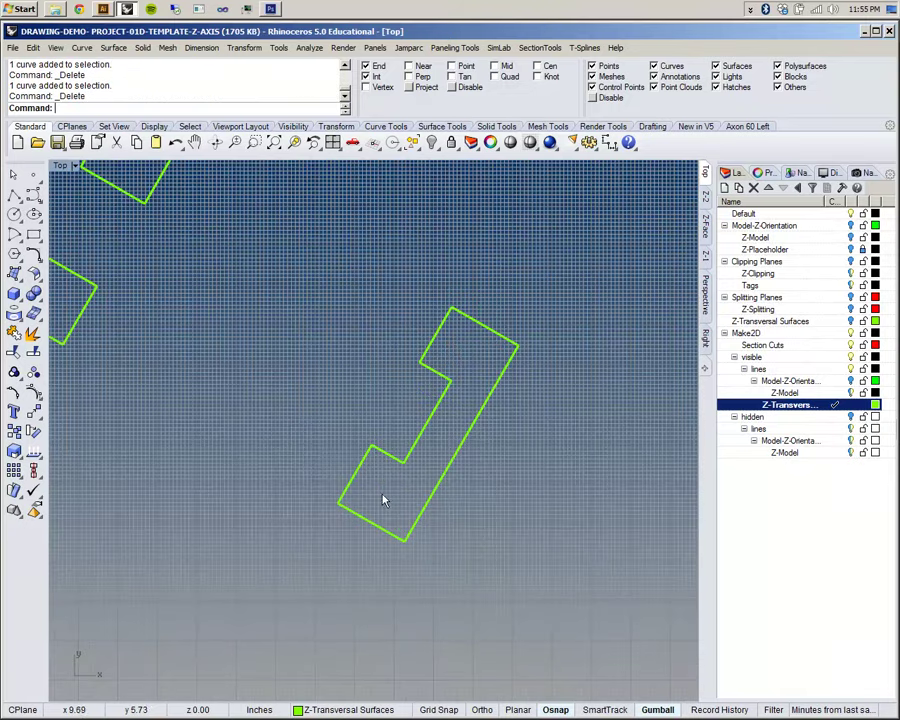
Check the curves of the two small square outlines for duplicates with SelDup.
{"action": "scroll", "coordinate": [382, 494], "scroll_direction": "down", "scroll_amount": 2}
{"action": "right_click_drag", "start_coordinate": [327, 462], "coordinate": [348, 440]}
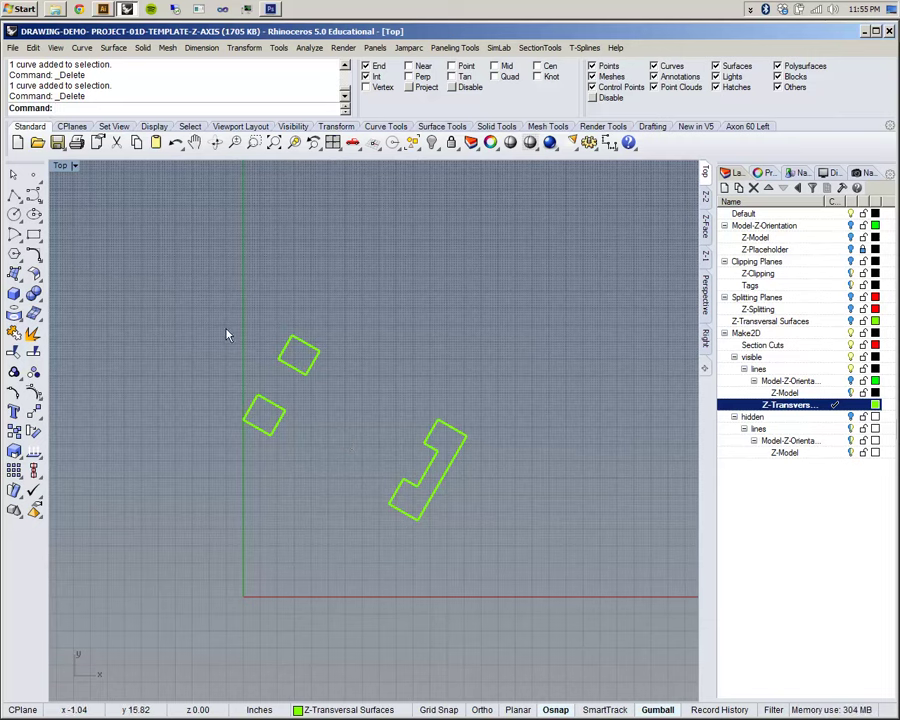
{"action": "left_click_drag", "start_coordinate": [356, 431], "coordinate": [363, 459]}
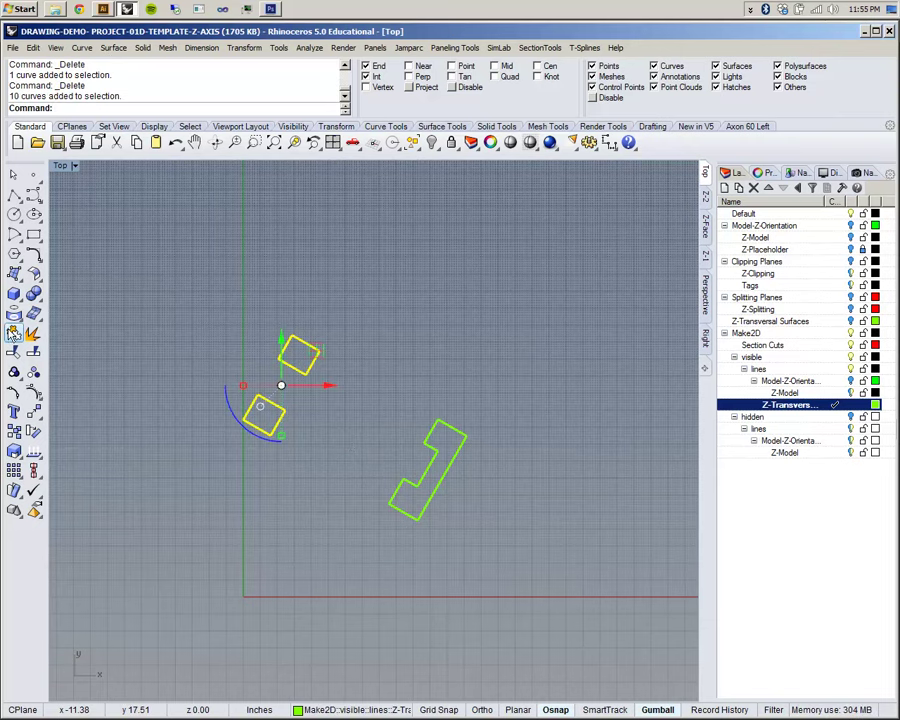
{"action": "key", "text": "Escape"}
{"action": "scroll", "coordinate": [289, 346], "scroll_direction": "up", "scroll_amount": 2}
{"action": "scroll", "coordinate": [289, 346], "scroll_direction": "up", "scroll_amount": 1}
{"action": "left_click_drag", "start_coordinate": [250, 283], "coordinate": [374, 421]}
{"action": "key", "text": "Escape"}
{"action": "type", "text": "SelDup"}
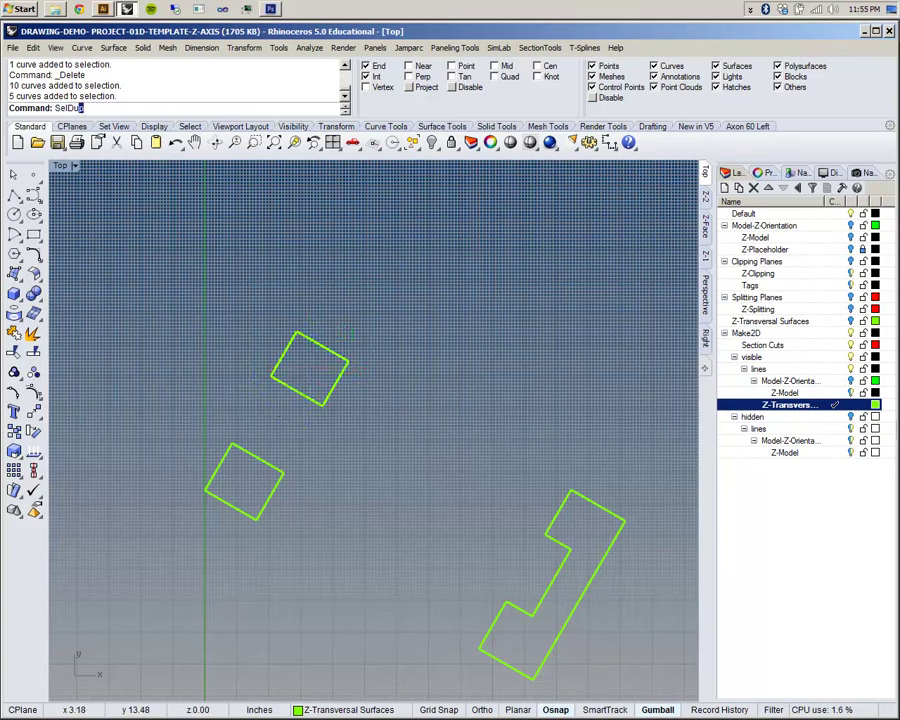
{"action": "key", "text": "Return"}
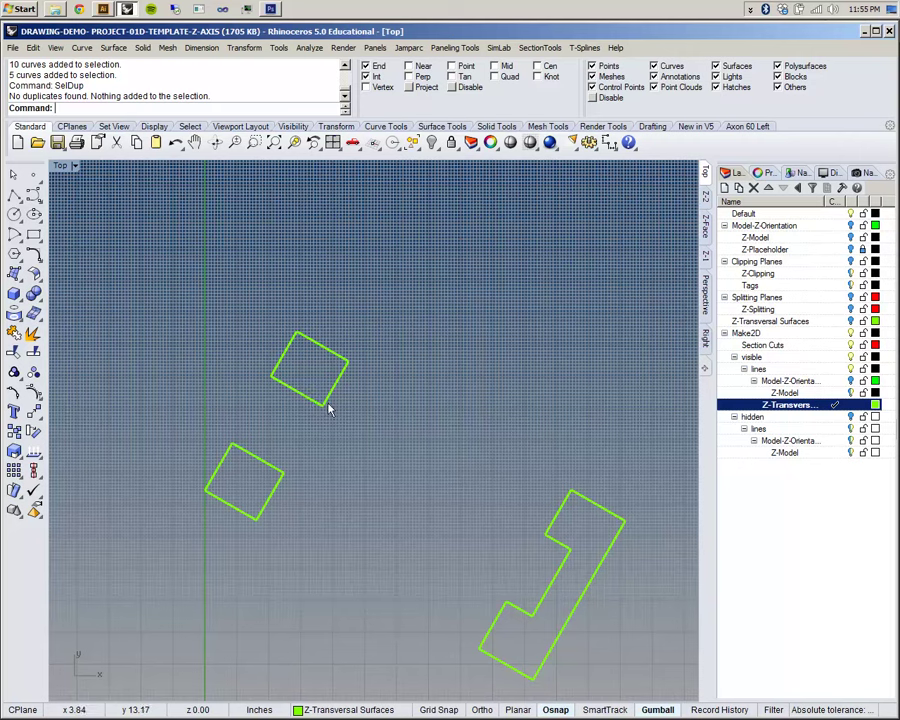
Join the edge curves of the two square outlines into closed curves and check that the bracket-shaped outline selects as one.
{"action": "left_click", "coordinate": [301, 393]}
{"action": "left_click", "coordinate": [339, 384]}
{"action": "key", "text": "Escape"}
{"action": "left_click_drag", "start_coordinate": [114, 300], "coordinate": [386, 586]}
{"action": "left_click", "coordinate": [14, 334]}
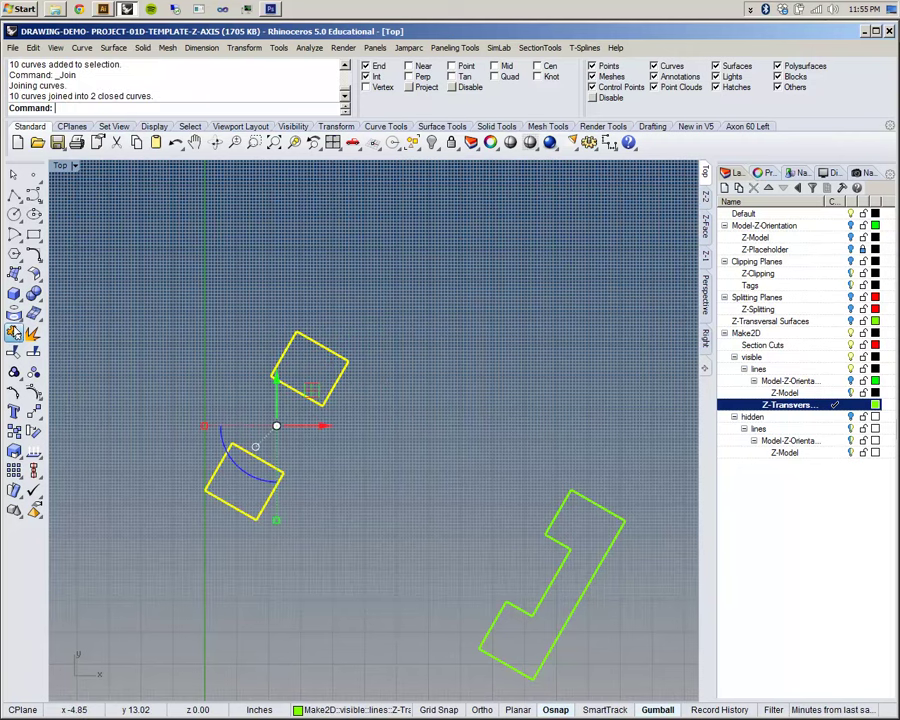
{"action": "left_click_drag", "start_coordinate": [91, 97], "coordinate": [187, 105]}
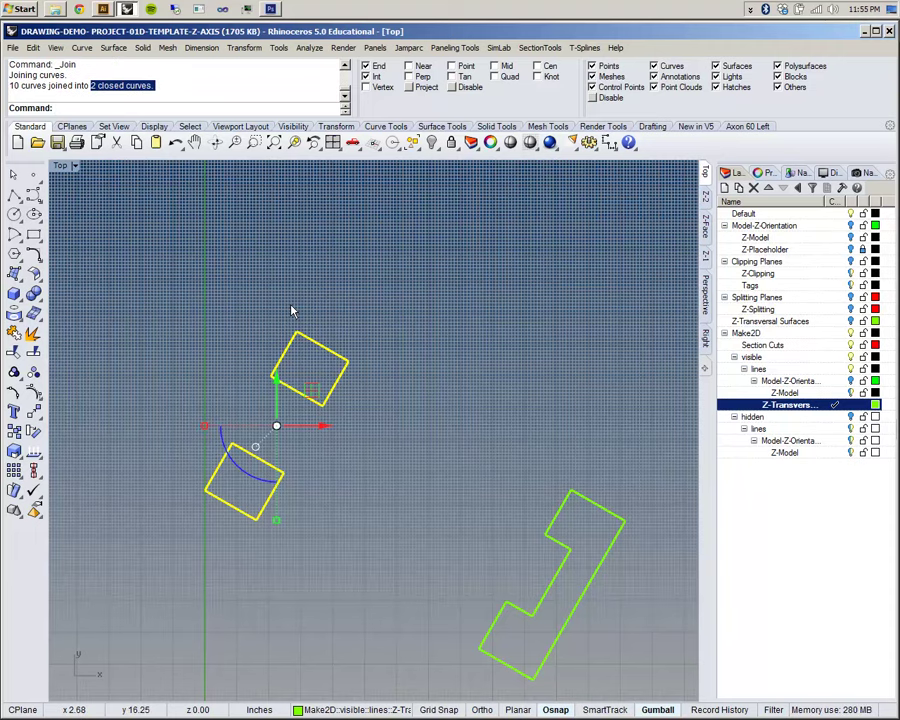
{"action": "left_click", "coordinate": [376, 411]}
{"action": "scroll", "coordinate": [378, 413], "scroll_direction": "down", "scroll_amount": 8}
{"action": "left_click", "coordinate": [455, 505]}
{"action": "left_click", "coordinate": [476, 386]}
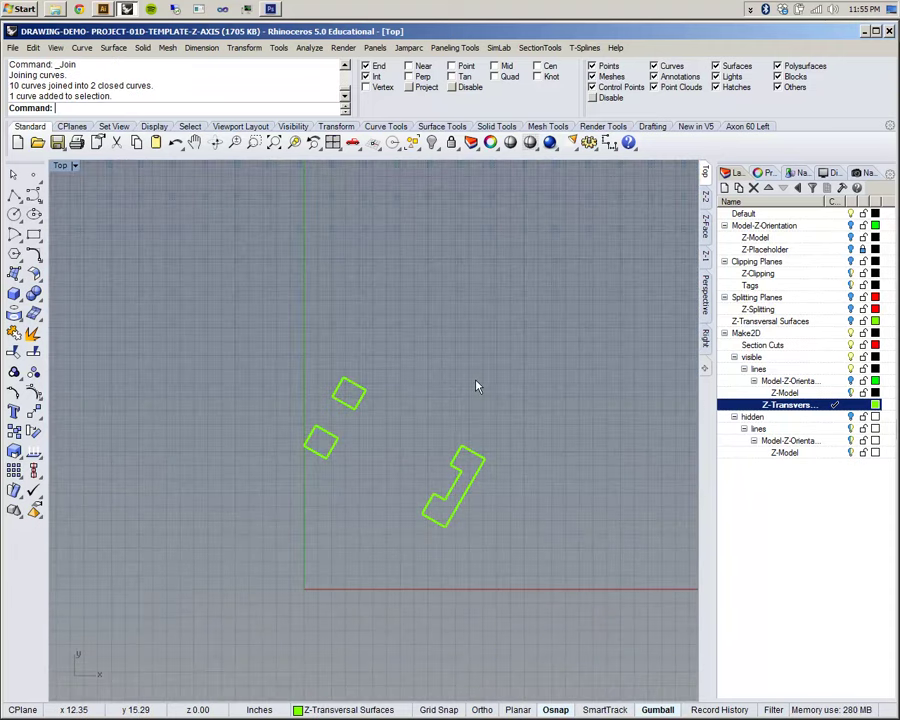
Show the visible-lines Model-Z-Orientation layer, make its Z-Model sublayer current, and hide the Make2D Z-Transversal Surfaces sublayer.
{"action": "left_click", "coordinate": [851, 381]}
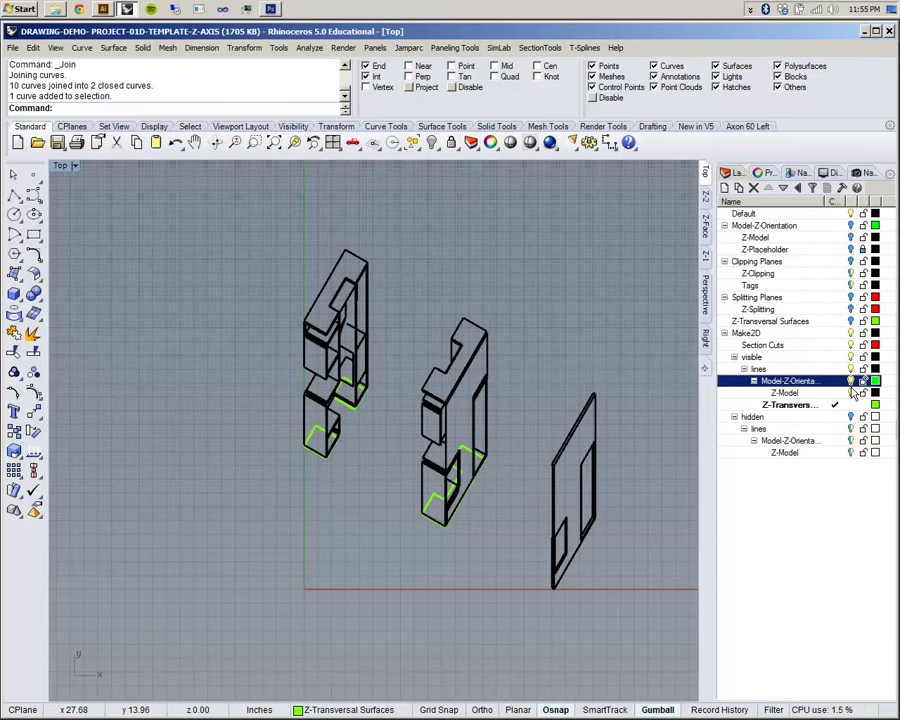
{"action": "left_click", "coordinate": [820, 393]}
{"action": "left_click", "coordinate": [835, 393]}
{"action": "left_click", "coordinate": [851, 404]}
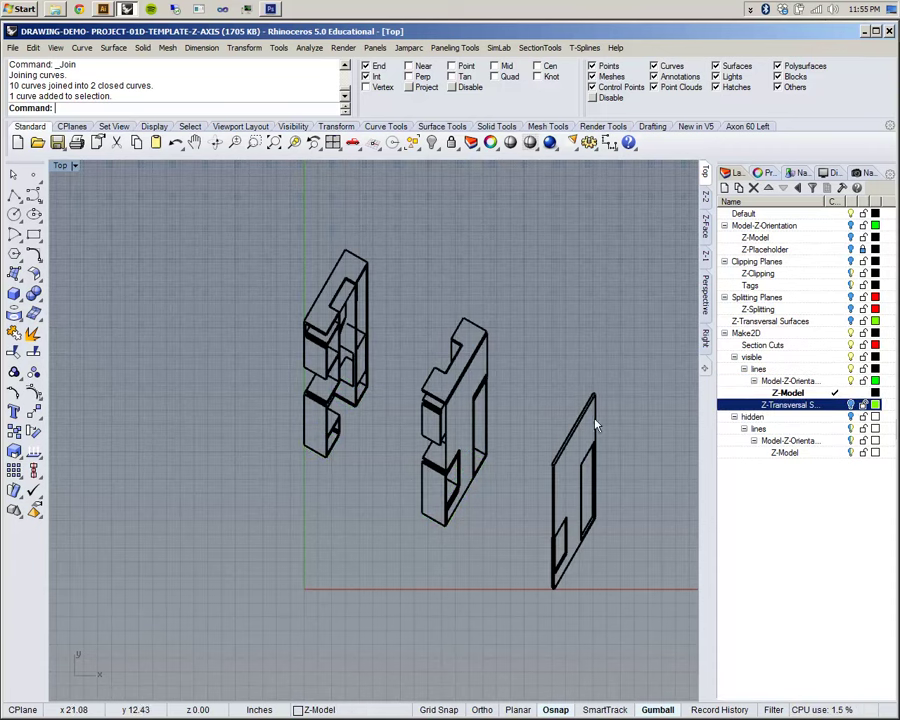
Examine the Z-Model linework of all three exploded pieces for edges where the section plane cuts the model.
{"action": "scroll", "coordinate": [309, 262], "scroll_direction": "up", "scroll_amount": 5}
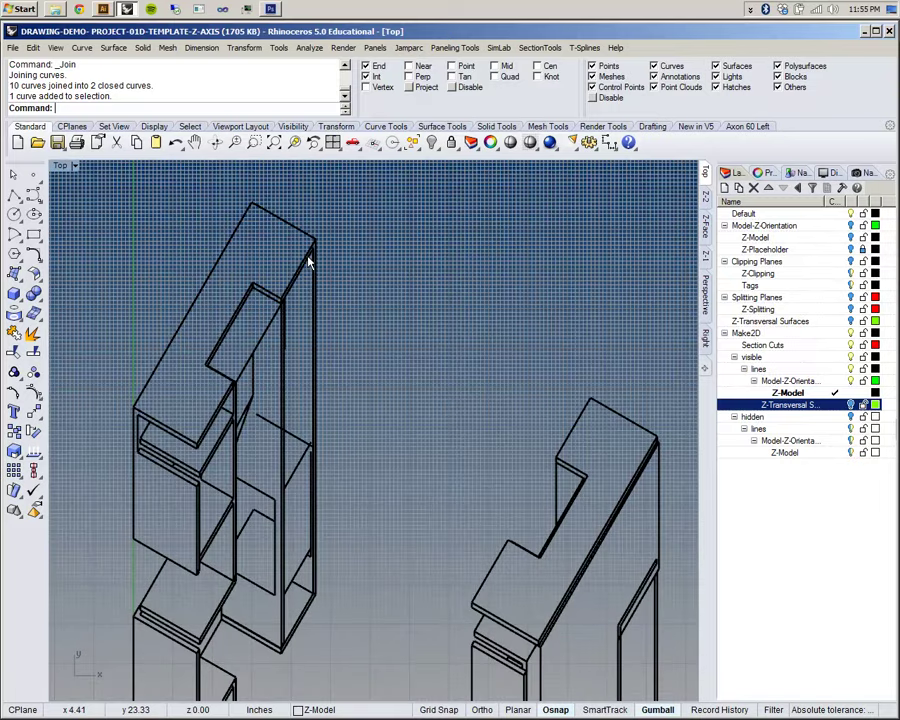
{"action": "scroll", "coordinate": [330, 272], "scroll_direction": "down", "scroll_amount": 3}
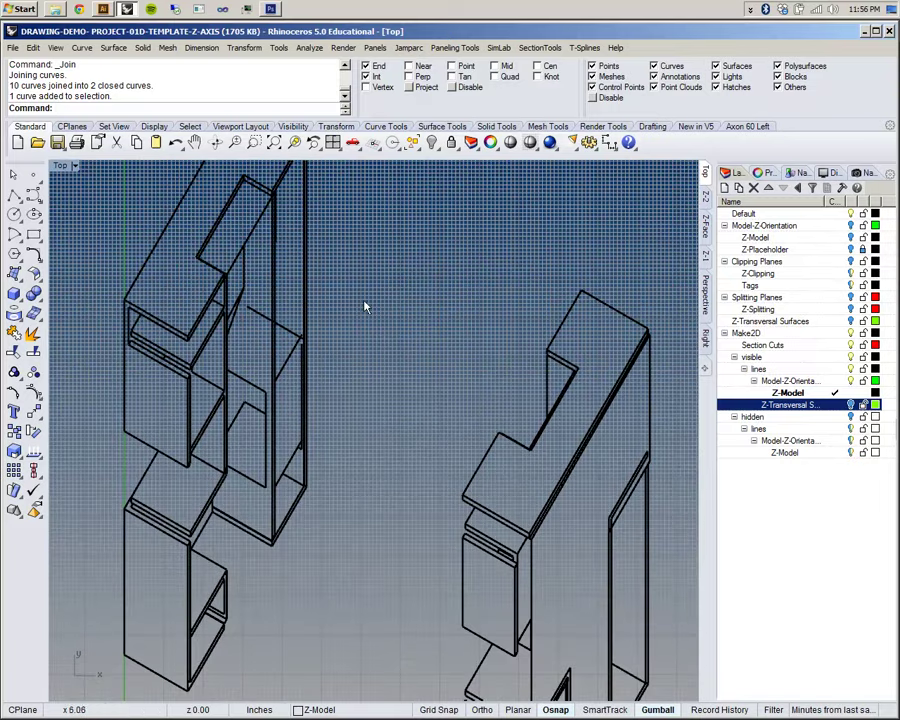
{"action": "scroll", "coordinate": [360, 307], "scroll_direction": "down", "scroll_amount": 2}
{"action": "right_click_drag", "start_coordinate": [355, 308], "coordinate": [381, 380]}
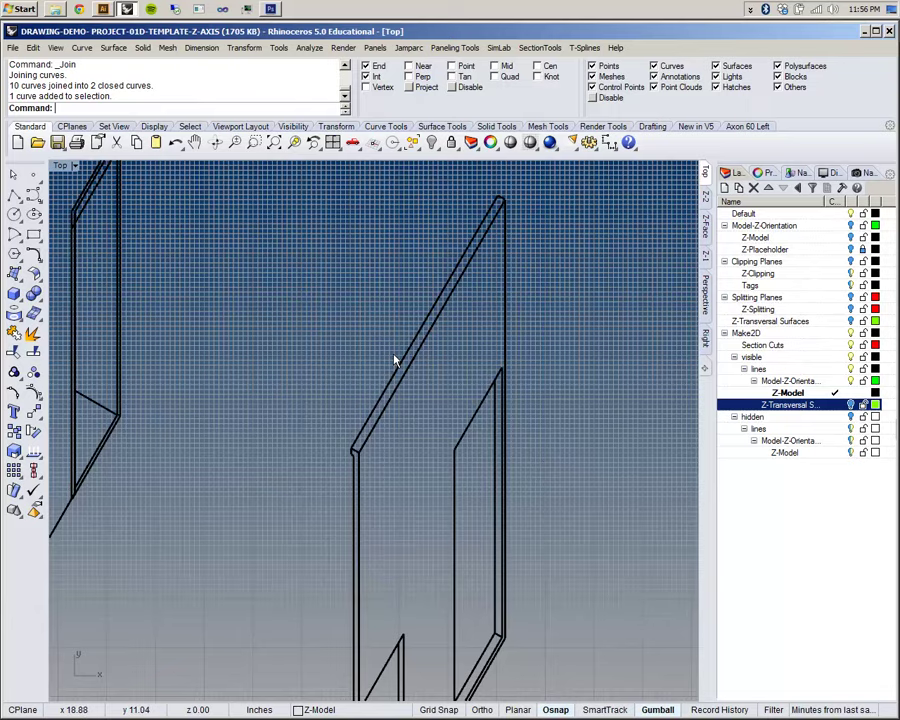
{"action": "scroll", "coordinate": [395, 360], "scroll_direction": "down", "scroll_amount": 3}
{"action": "scroll", "coordinate": [187, 478], "scroll_direction": "up", "scroll_amount": 5}
{"action": "scroll", "coordinate": [198, 388], "scroll_direction": "up", "scroll_amount": 6}
{"action": "scroll", "coordinate": [198, 388], "scroll_direction": "down", "scroll_amount": 8}
{"action": "right_click_drag", "start_coordinate": [269, 355], "coordinate": [317, 530]}
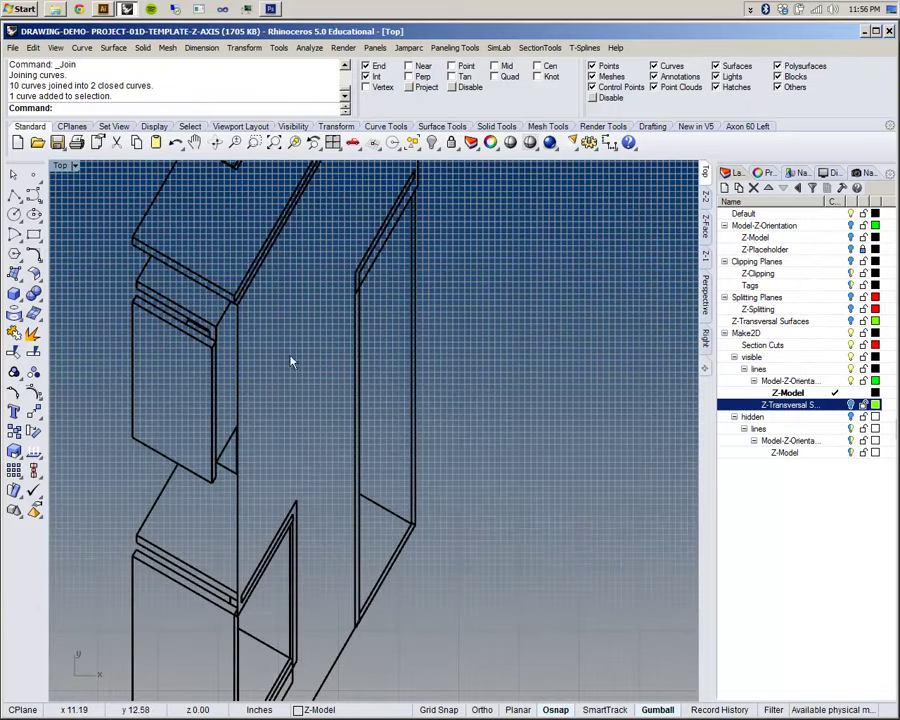
{"action": "scroll", "coordinate": [402, 235], "scroll_direction": "up", "scroll_amount": 2}
{"action": "scroll", "coordinate": [375, 364], "scroll_direction": "down", "scroll_amount": 2}
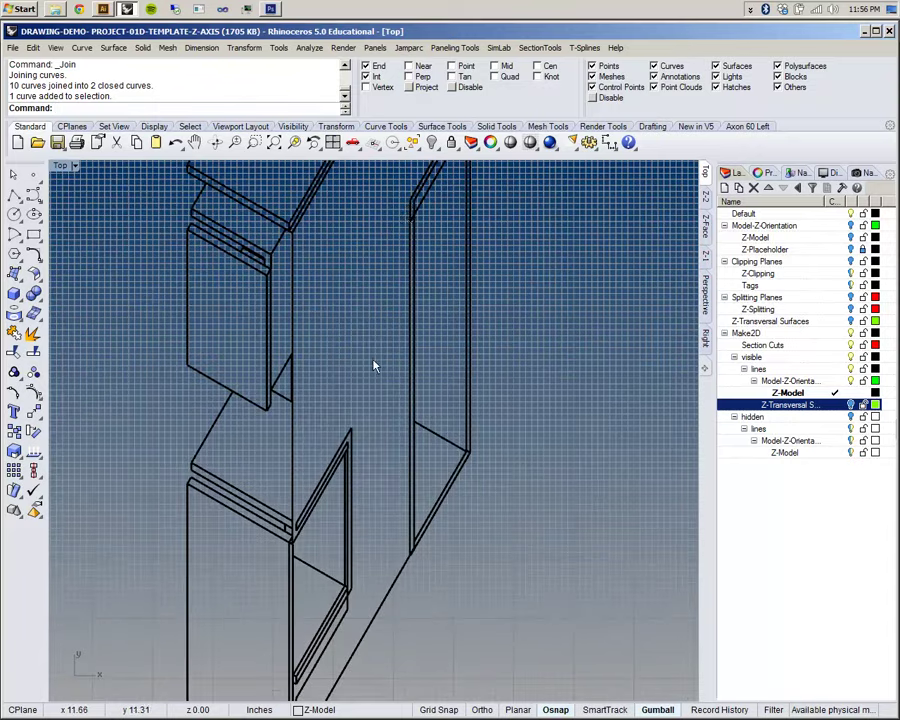
{"action": "scroll", "coordinate": [317, 518], "scroll_direction": "up", "scroll_amount": 4}
{"action": "right_click_drag", "start_coordinate": [354, 563], "coordinate": [386, 524]}
{"action": "scroll", "coordinate": [378, 291], "scroll_direction": "down", "scroll_amount": 6}
{"action": "right_click_drag", "start_coordinate": [271, 418], "coordinate": [451, 533]}
{"action": "scroll", "coordinate": [451, 533], "scroll_direction": "down", "scroll_amount": 5}
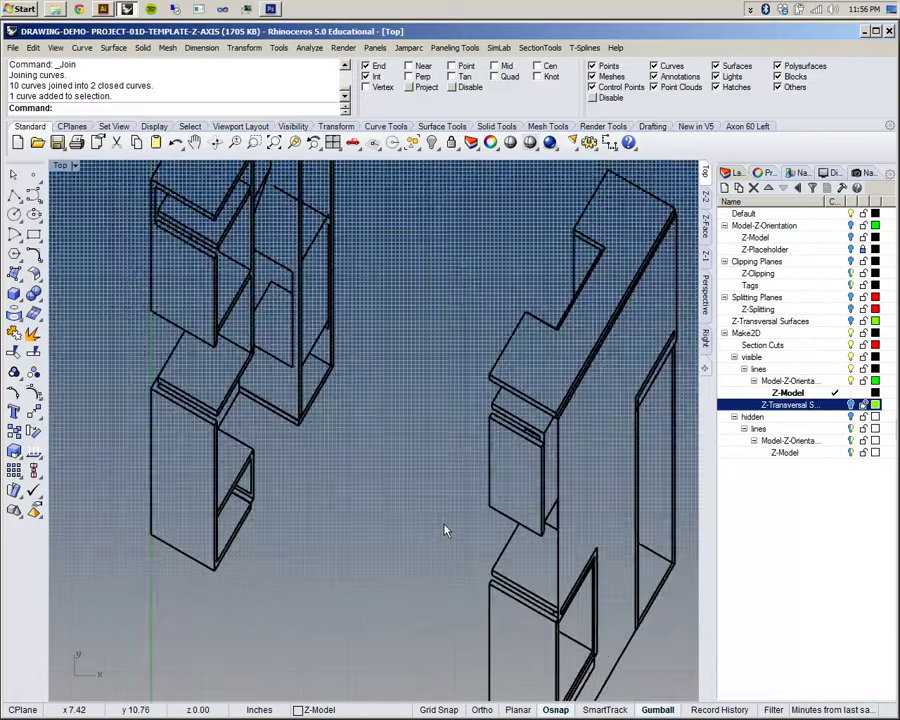
{"action": "scroll", "coordinate": [571, 409], "scroll_direction": "up", "scroll_amount": 6}
{"action": "scroll", "coordinate": [580, 440], "scroll_direction": "up", "scroll_amount": 2}
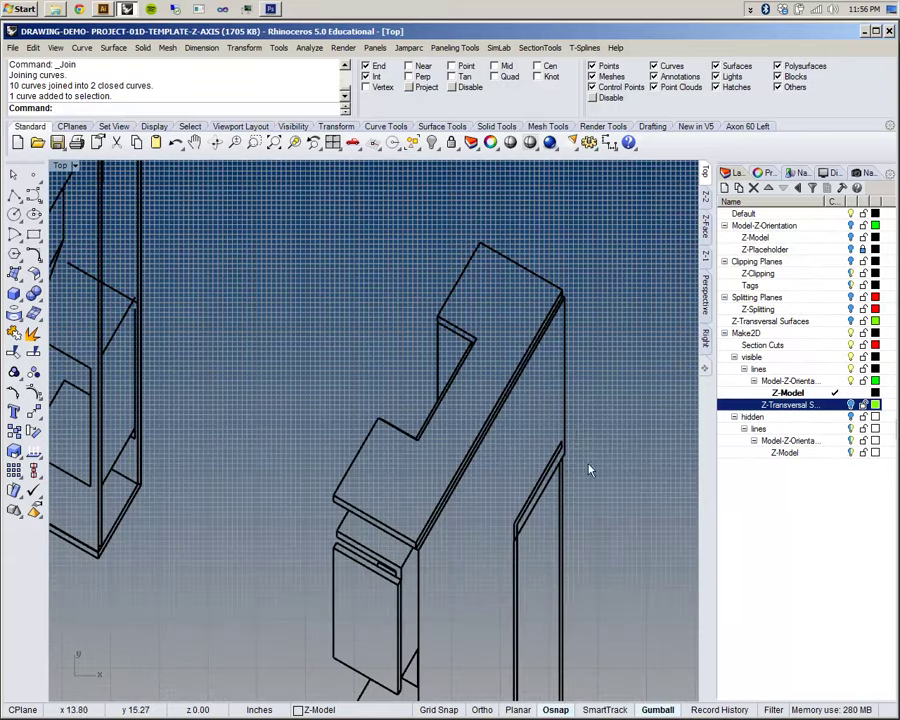
{"action": "scroll", "coordinate": [450, 342], "scroll_direction": "up", "scroll_amount": 5}
{"action": "scroll", "coordinate": [452, 340], "scroll_direction": "down", "scroll_amount": 3}
{"action": "scroll", "coordinate": [496, 388], "scroll_direction": "down", "scroll_amount": 3}
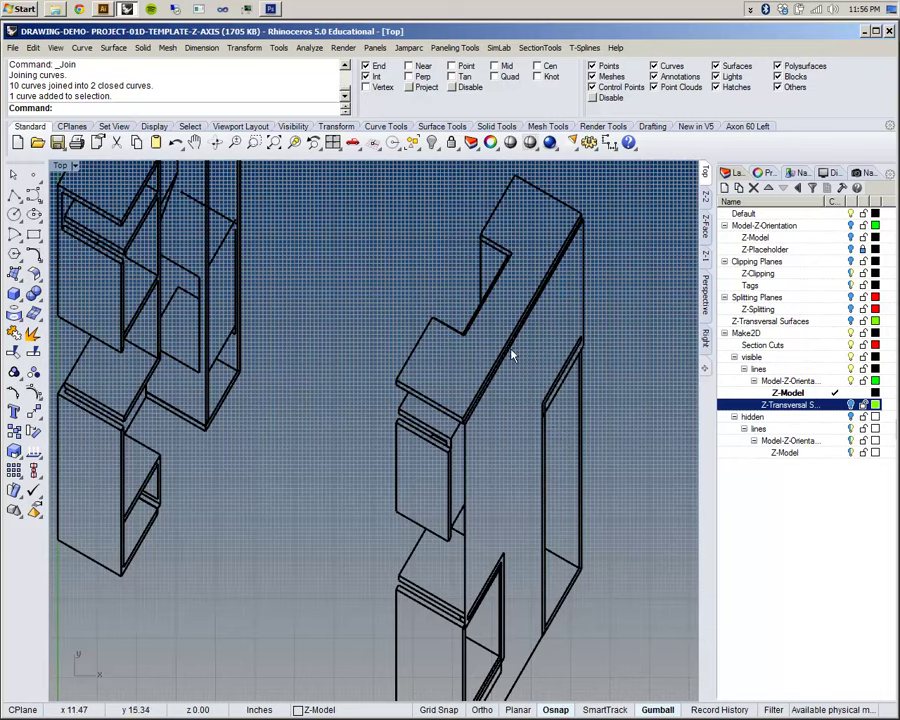
{"action": "scroll", "coordinate": [507, 618], "scroll_direction": "down", "scroll_amount": 4}
{"action": "scroll", "coordinate": [512, 388], "scroll_direction": "up", "scroll_amount": 2}
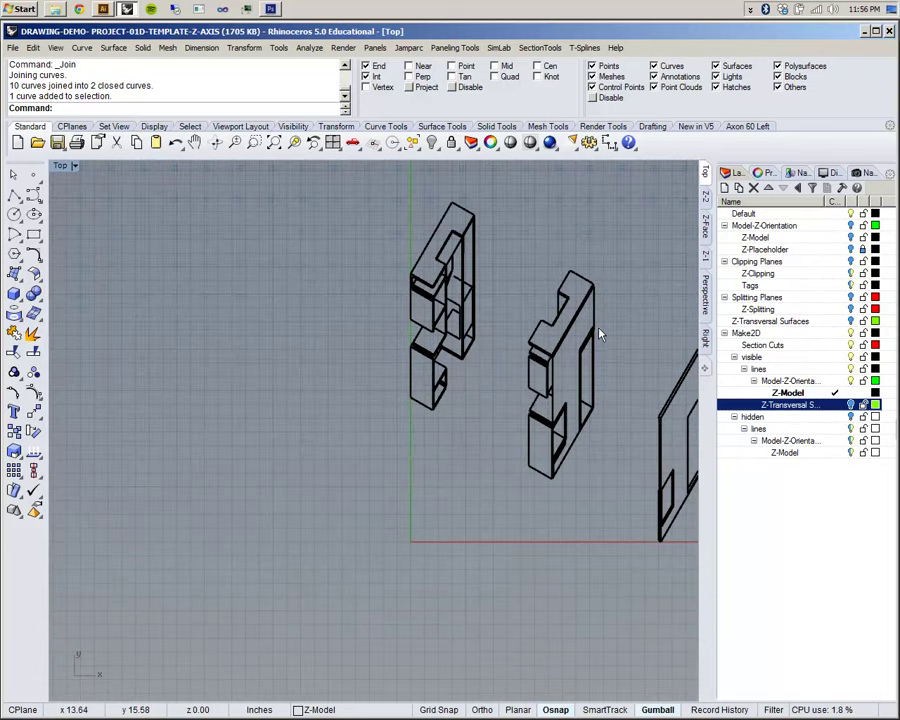
{"action": "scroll", "coordinate": [595, 333], "scroll_direction": "up", "scroll_amount": 3}
{"action": "scroll", "coordinate": [592, 333], "scroll_direction": "up", "scroll_amount": 3}
{"action": "scroll", "coordinate": [458, 392], "scroll_direction": "down", "scroll_amount": 5}
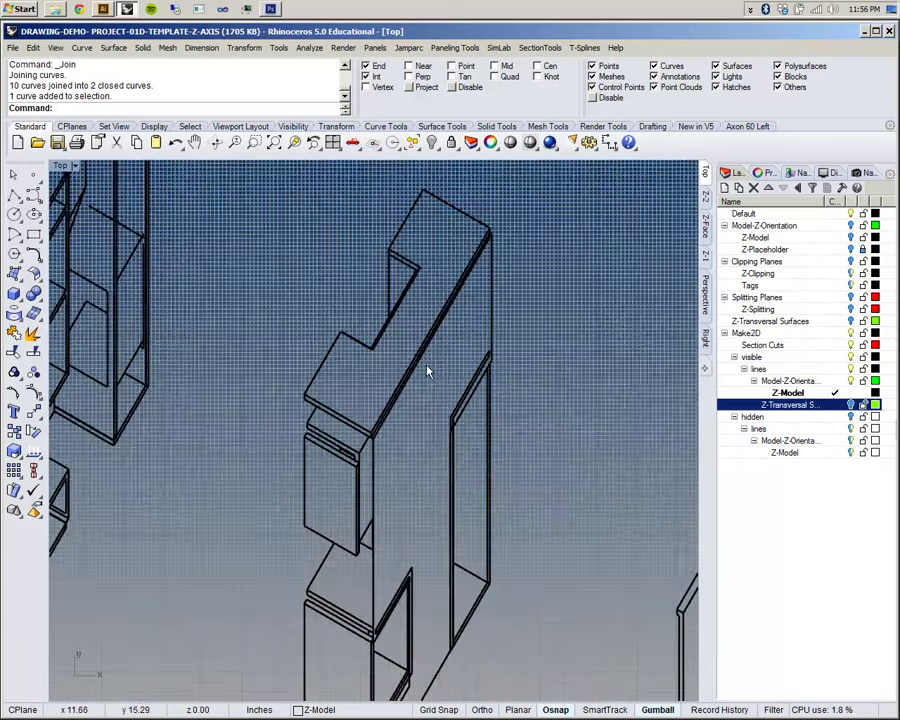
{"action": "right_click_drag", "start_coordinate": [188, 336], "coordinate": [274, 384]}
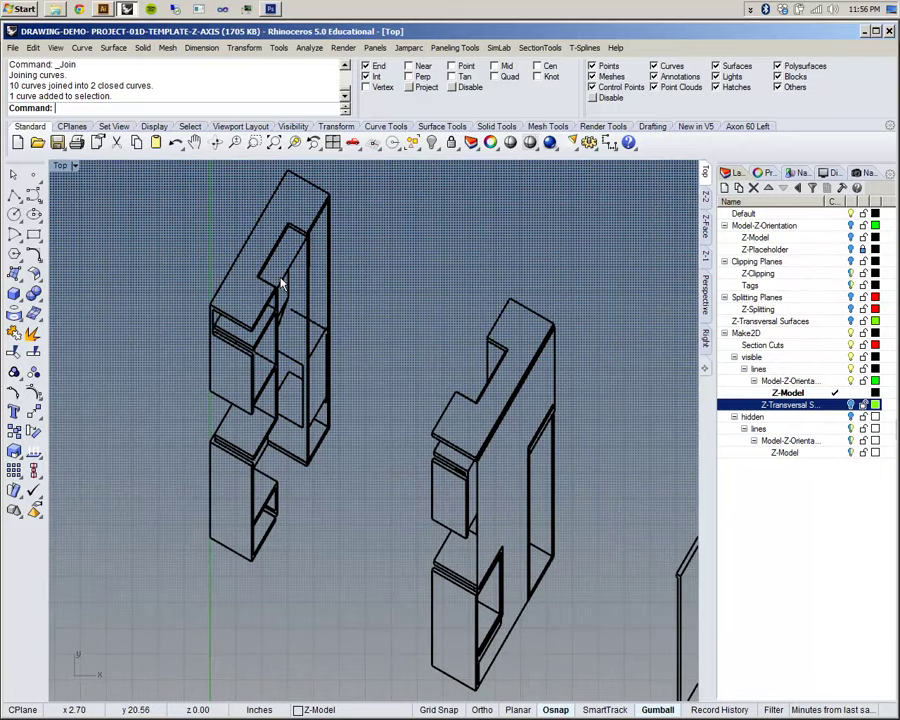
{"action": "right_click_drag", "start_coordinate": [504, 422], "coordinate": [342, 330]}
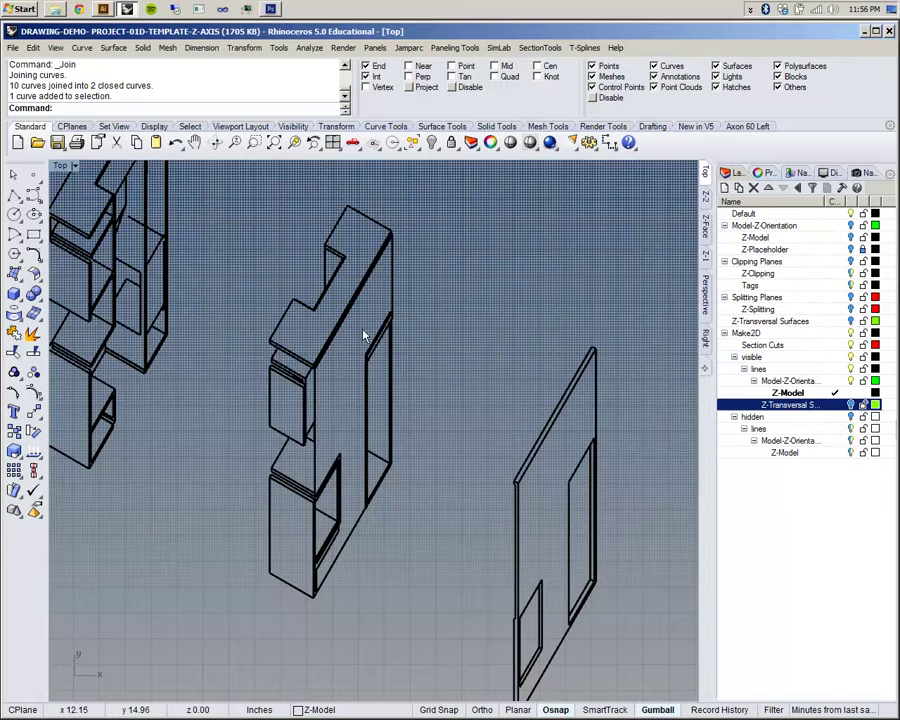
{"action": "scroll", "coordinate": [364, 335], "scroll_direction": "up", "scroll_amount": 2}
{"action": "scroll", "coordinate": [280, 403], "scroll_direction": "down", "scroll_amount": 3}
{"action": "scroll", "coordinate": [315, 404], "scroll_direction": "up", "scroll_amount": 4}
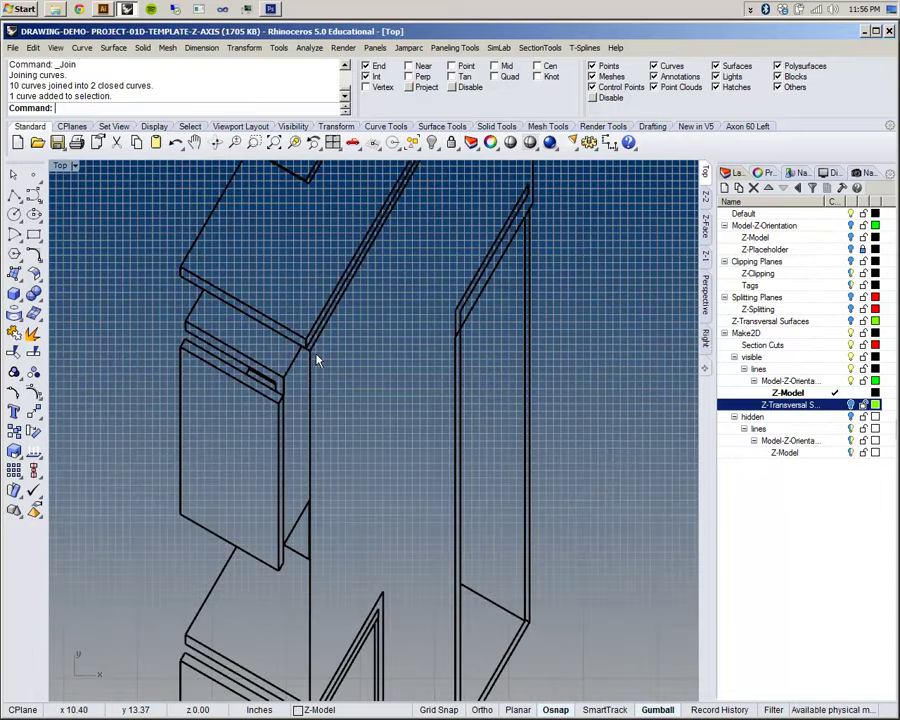
{"action": "scroll", "coordinate": [317, 372], "scroll_direction": "down", "scroll_amount": 4}
{"action": "scroll", "coordinate": [317, 352], "scroll_direction": "up", "scroll_amount": 6}
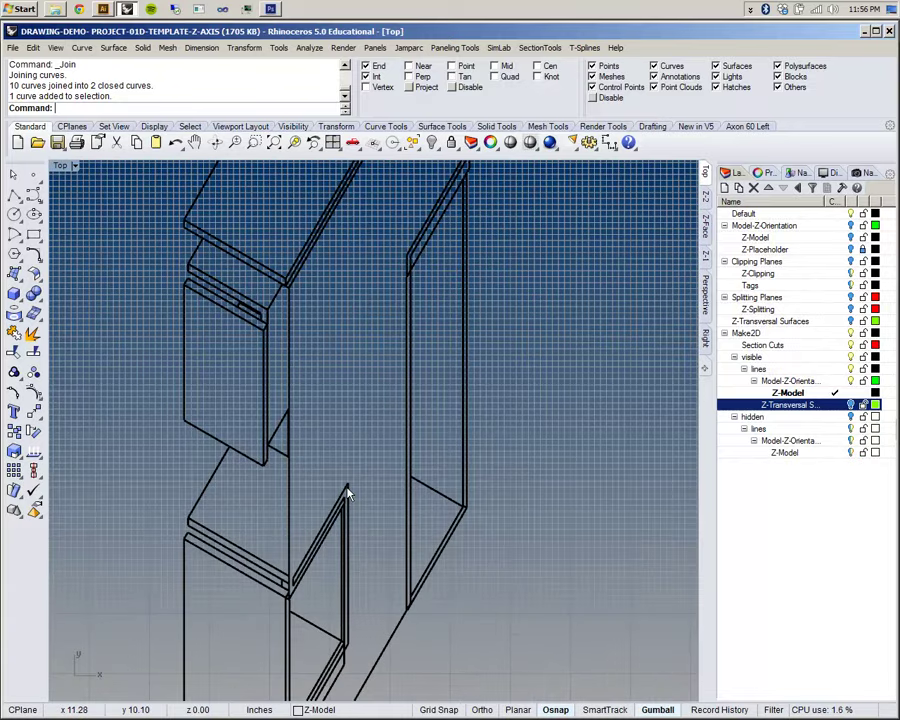
{"action": "scroll", "coordinate": [350, 480], "scroll_direction": "down", "scroll_amount": 3}
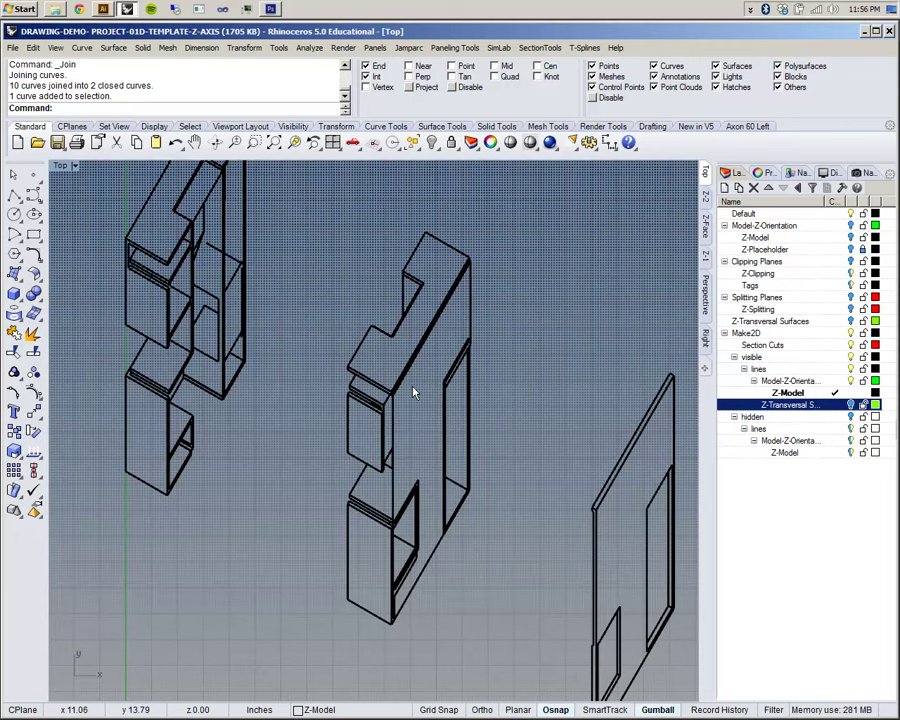
{"action": "scroll", "coordinate": [414, 392], "scroll_direction": "up", "scroll_amount": 3}
{"action": "scroll", "coordinate": [430, 480], "scroll_direction": "down", "scroll_amount": 4}
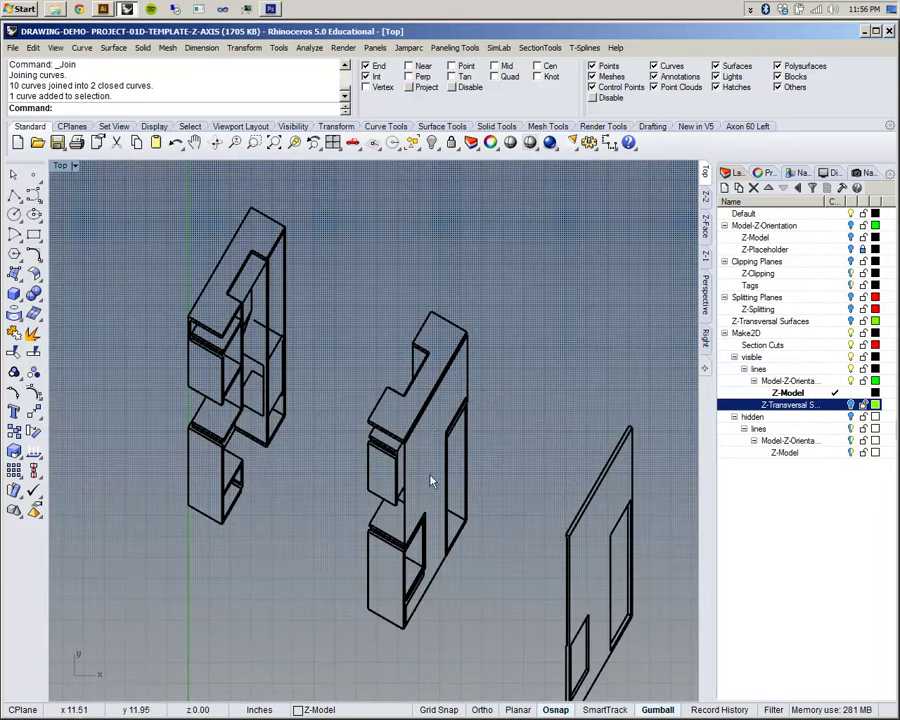
{"action": "scroll", "coordinate": [428, 440], "scroll_direction": "up", "scroll_amount": 1}
{"action": "right_click_drag", "start_coordinate": [519, 559], "coordinate": [468, 384]}
{"action": "scroll", "coordinate": [382, 319], "scroll_direction": "up", "scroll_amount": 8}
{"action": "right_click_drag", "start_coordinate": [341, 417], "coordinate": [331, 543]}
{"action": "scroll", "coordinate": [348, 539], "scroll_direction": "down", "scroll_amount": 6}
{"action": "scroll", "coordinate": [307, 418], "scroll_direction": "up", "scroll_amount": 8}
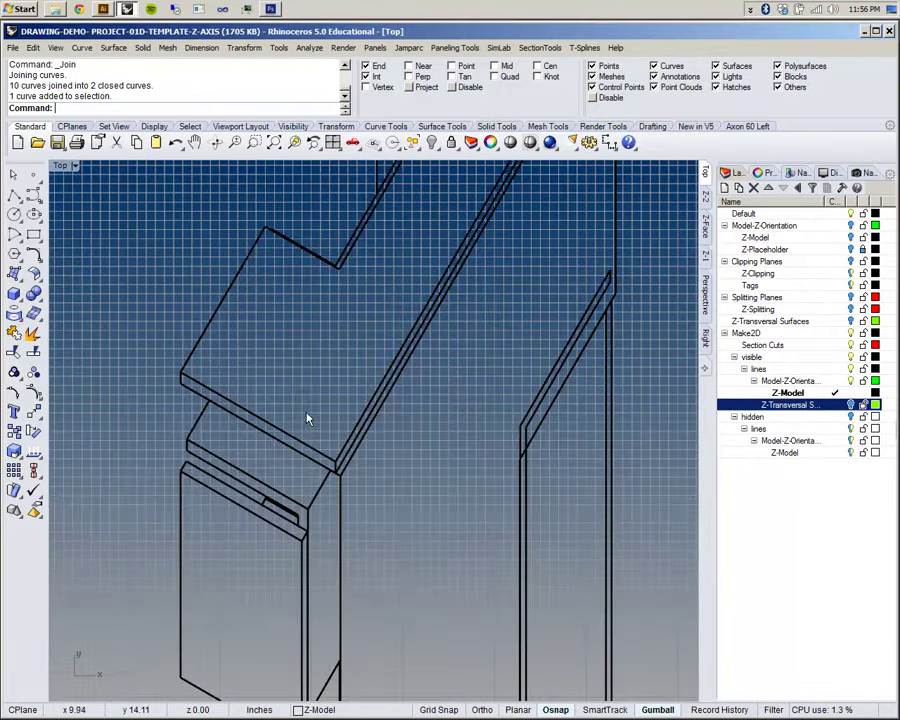
{"action": "scroll", "coordinate": [352, 430], "scroll_direction": "down", "scroll_amount": 8}
{"action": "right_click_drag", "start_coordinate": [164, 315], "coordinate": [390, 365]}
{"action": "scroll", "coordinate": [306, 284], "scroll_direction": "up", "scroll_amount": 10}
{"action": "right_click_drag", "start_coordinate": [330, 420], "coordinate": [294, 440]}
{"action": "scroll", "coordinate": [308, 438], "scroll_direction": "down", "scroll_amount": 8}
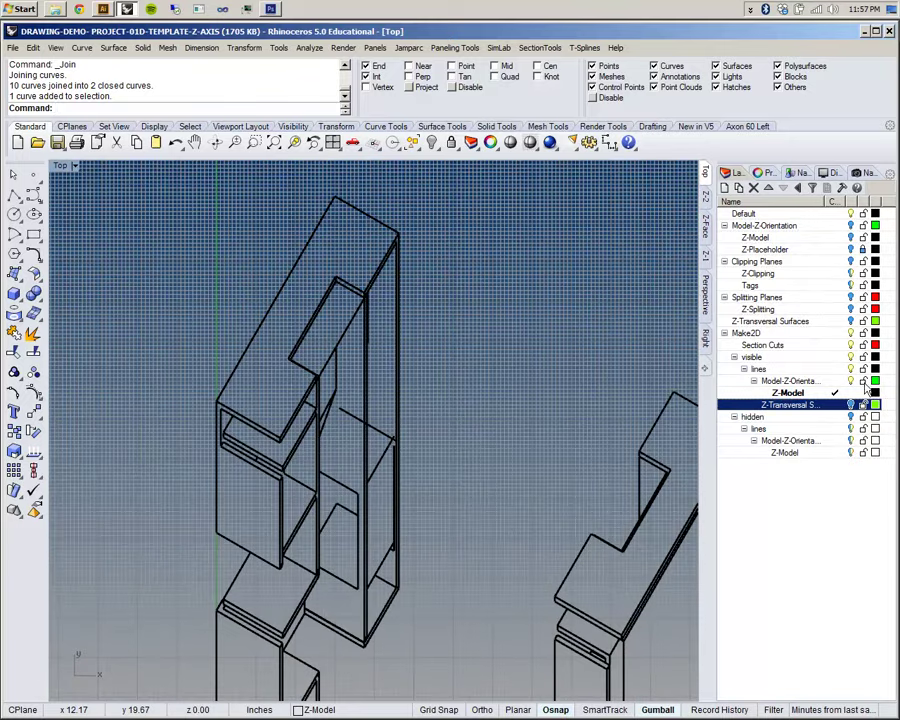
Make the Make2D Section Cuts sublayer the current layer.
{"action": "left_click", "coordinate": [848, 345]}
{"action": "left_click", "coordinate": [834, 345]}
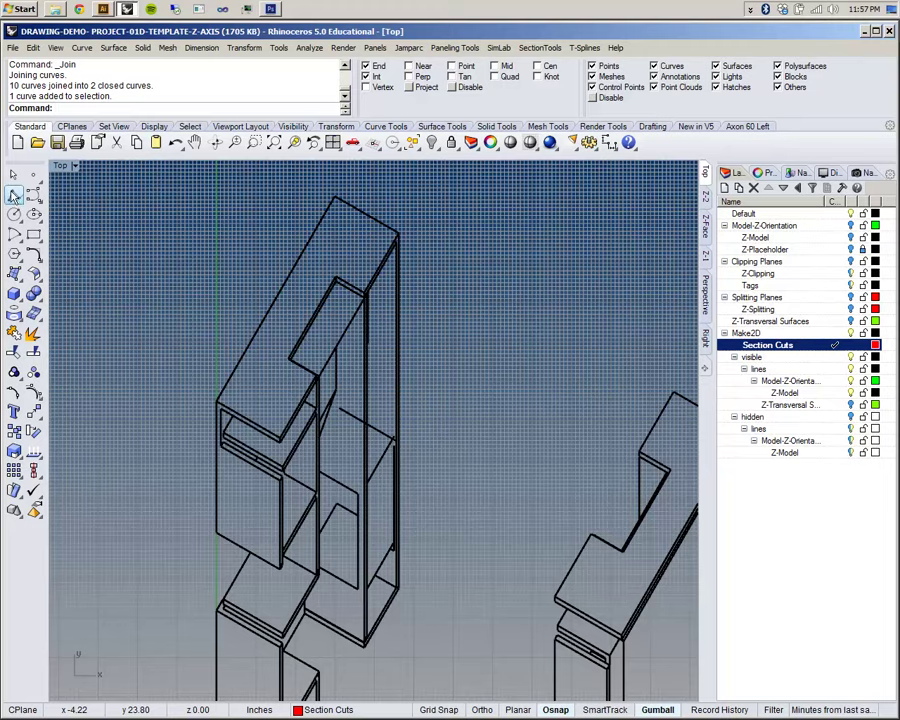
Try tracing a section-cut polyline from the tall frame's lower tip, along its outer lower edge and up to the top outer corner.
{"action": "left_click", "coordinate": [14, 196]}
{"action": "scroll", "coordinate": [200, 470], "scroll_direction": "up", "scroll_amount": 5}
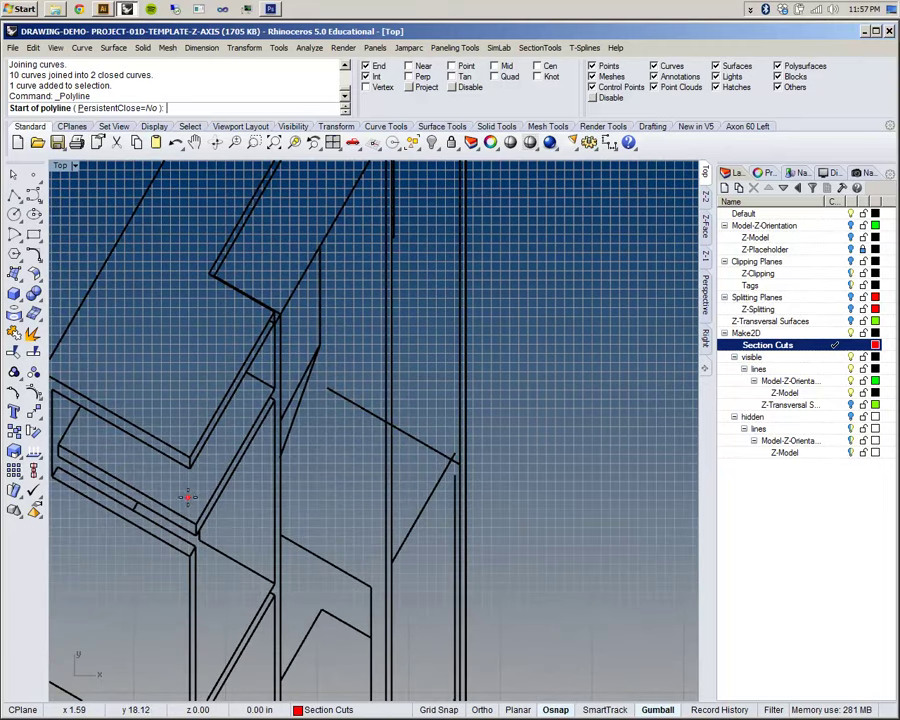
{"action": "scroll", "coordinate": [190, 435], "scroll_direction": "down", "scroll_amount": 2}
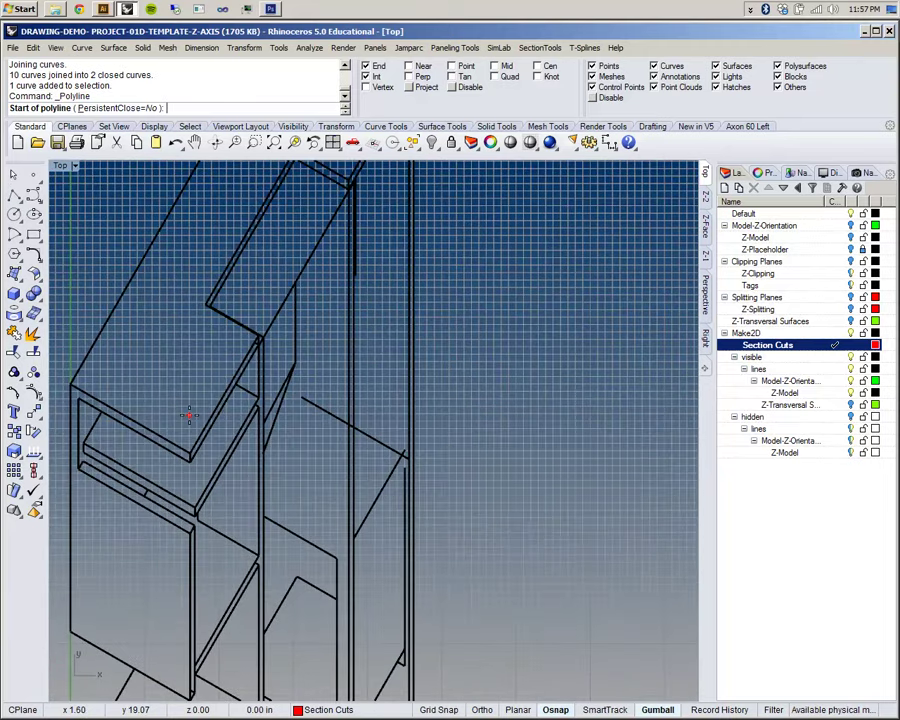
{"action": "right_click_drag", "start_coordinate": [188, 427], "coordinate": [176, 338]}
{"action": "scroll", "coordinate": [176, 338], "scroll_direction": "down", "scroll_amount": 4}
{"action": "right_click_drag", "start_coordinate": [280, 568], "coordinate": [326, 470]}
{"action": "scroll", "coordinate": [326, 470], "scroll_direction": "up", "scroll_amount": 8}
{"action": "left_click", "coordinate": [316, 587]}
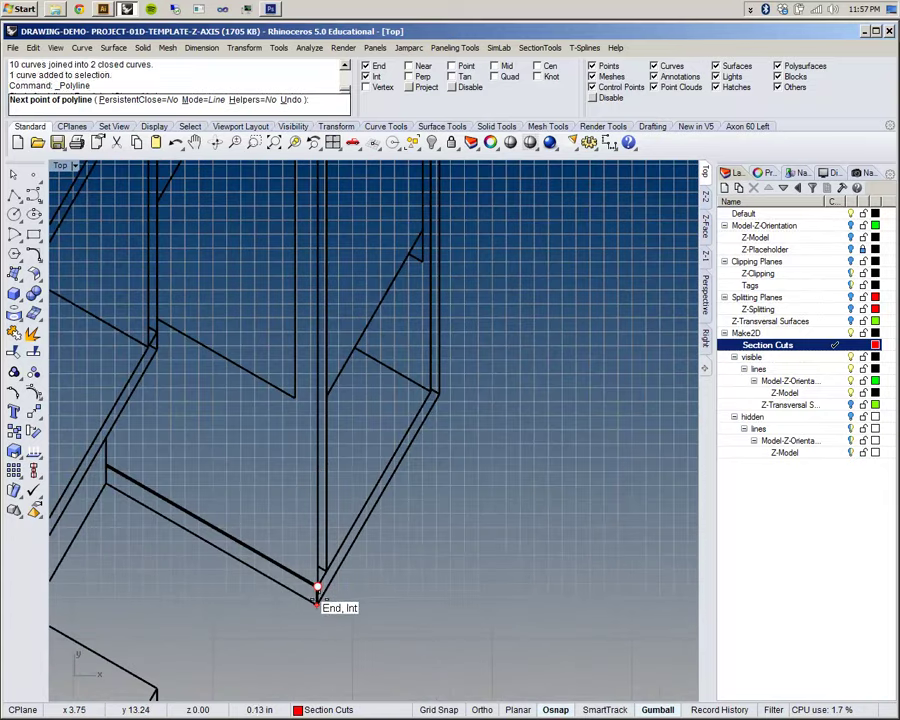
{"action": "left_click", "coordinate": [317, 603]}
{"action": "left_click", "coordinate": [438, 393]}
{"action": "scroll", "coordinate": [444, 393], "scroll_direction": "down", "scroll_amount": 8}
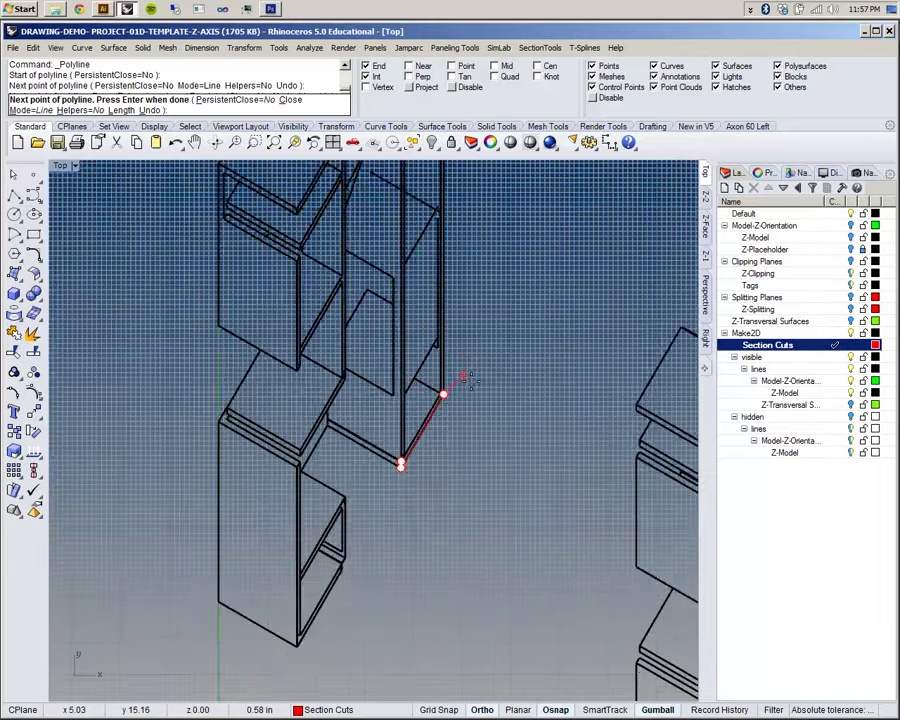
{"action": "right_click_drag", "start_coordinate": [541, 177], "coordinate": [541, 388], "text": "shift"}
{"action": "scroll", "coordinate": [482, 432], "scroll_direction": "up", "scroll_amount": 6}
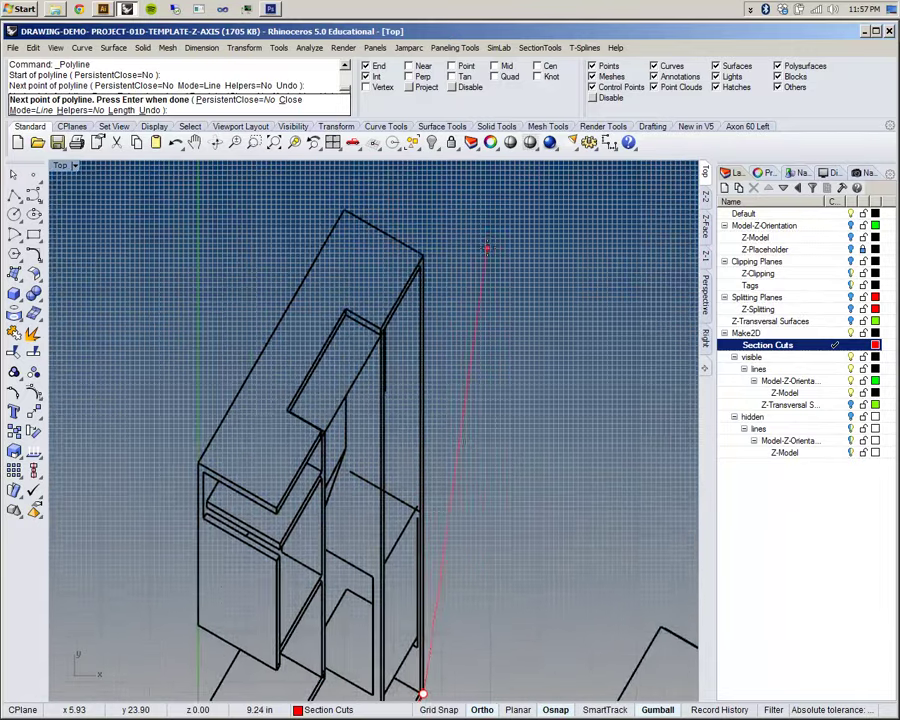
{"action": "left_click", "coordinate": [303, 270]}
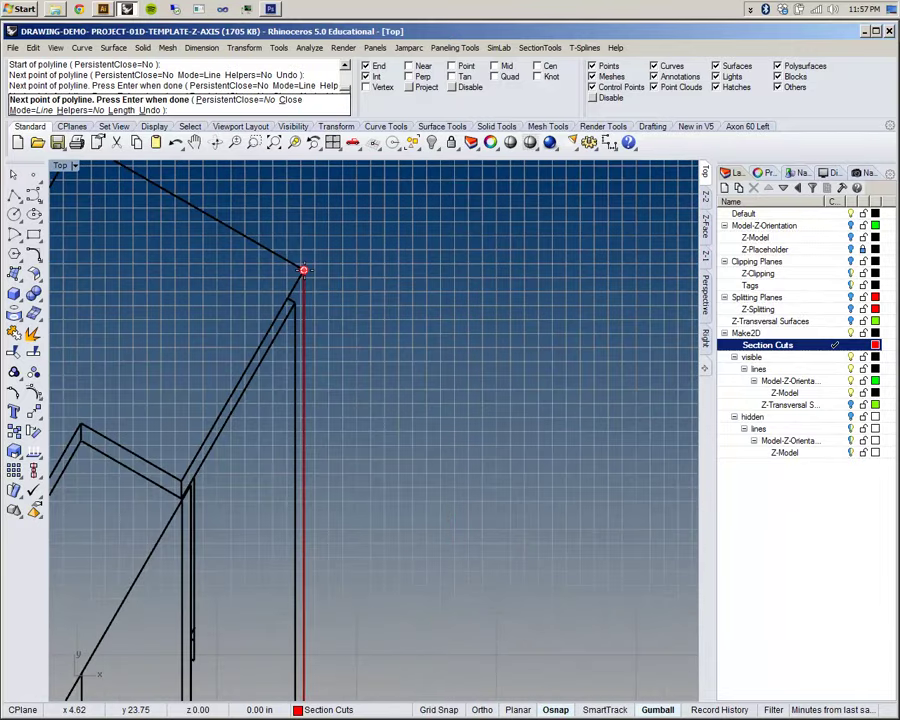
Continue the polyline down the sloped top band, across its short end edge and back up to the inner top corner.
{"action": "scroll", "coordinate": [293, 300], "scroll_direction": "down", "scroll_amount": 6}
{"action": "right_click_drag", "start_coordinate": [293, 302], "coordinate": [350, 243], "text": "shift"}
{"action": "scroll", "coordinate": [314, 285], "scroll_direction": "up", "scroll_amount": 9}
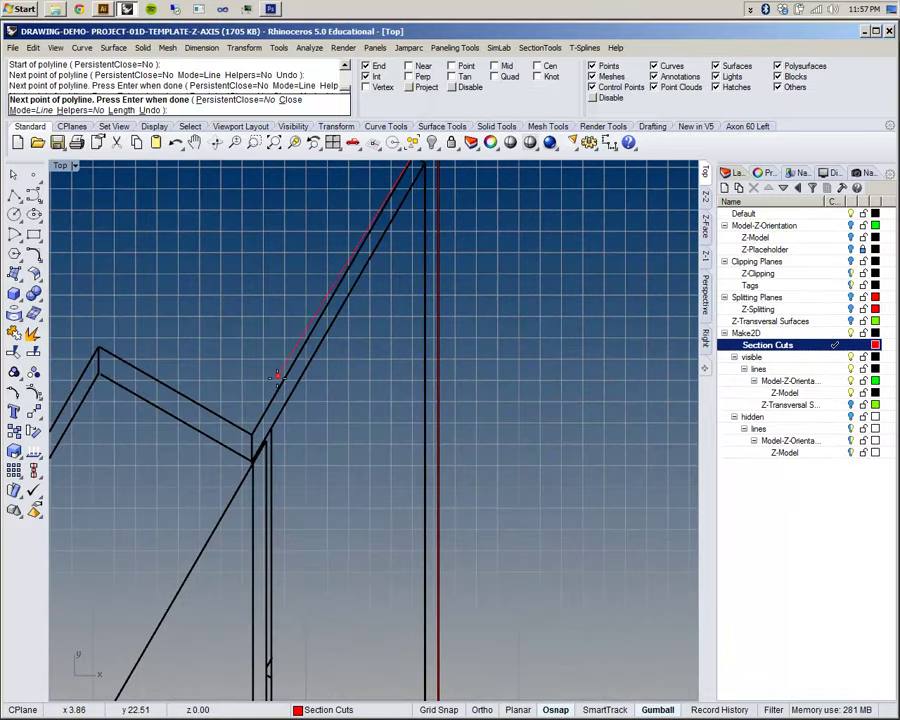
{"action": "left_click", "coordinate": [251, 435]}
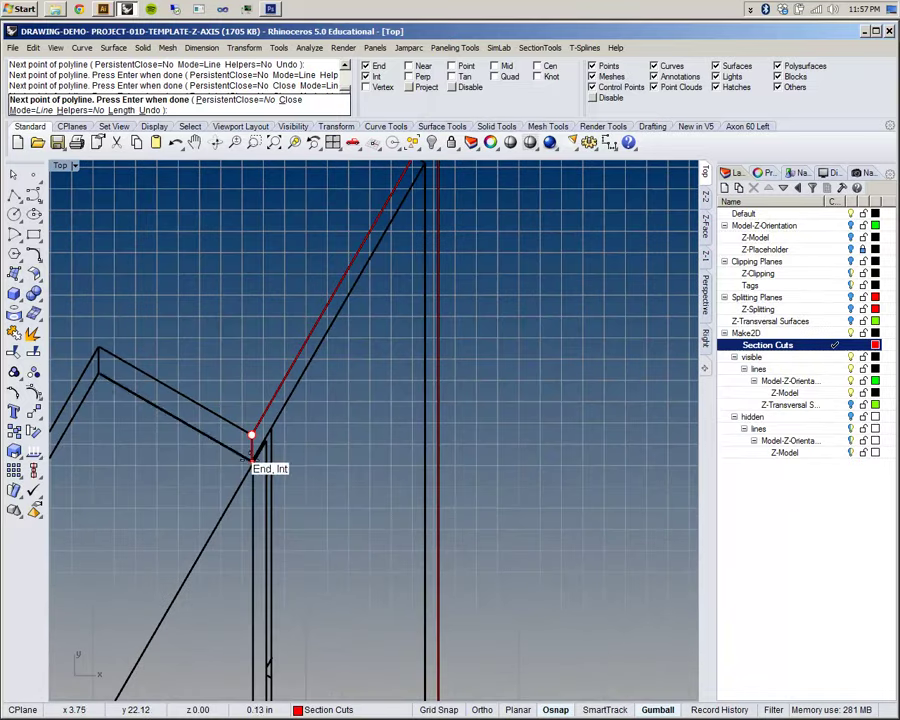
{"action": "left_click", "coordinate": [252, 461]}
{"action": "scroll", "coordinate": [252, 461], "scroll_direction": "down", "scroll_amount": 4}
{"action": "scroll", "coordinate": [320, 374], "scroll_direction": "up", "scroll_amount": 4}
{"action": "left_click", "coordinate": [323, 300]}
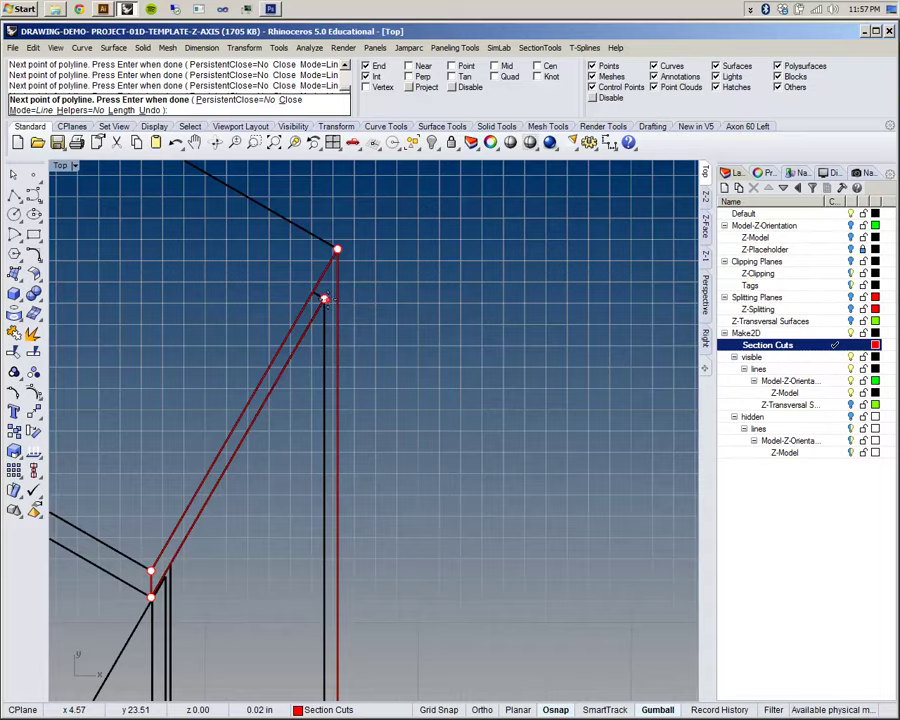
Extend the polyline down the frame's inner vertical edge to the inner lower corner.
{"action": "scroll", "coordinate": [368, 474], "scroll_direction": "down", "scroll_amount": 2}
{"action": "right_click_drag", "start_coordinate": [368, 474], "coordinate": [470, 307]}
{"action": "scroll", "coordinate": [423, 477], "scroll_direction": "up", "scroll_amount": 2}
{"action": "scroll", "coordinate": [514, 344], "scroll_direction": "down", "scroll_amount": 2}
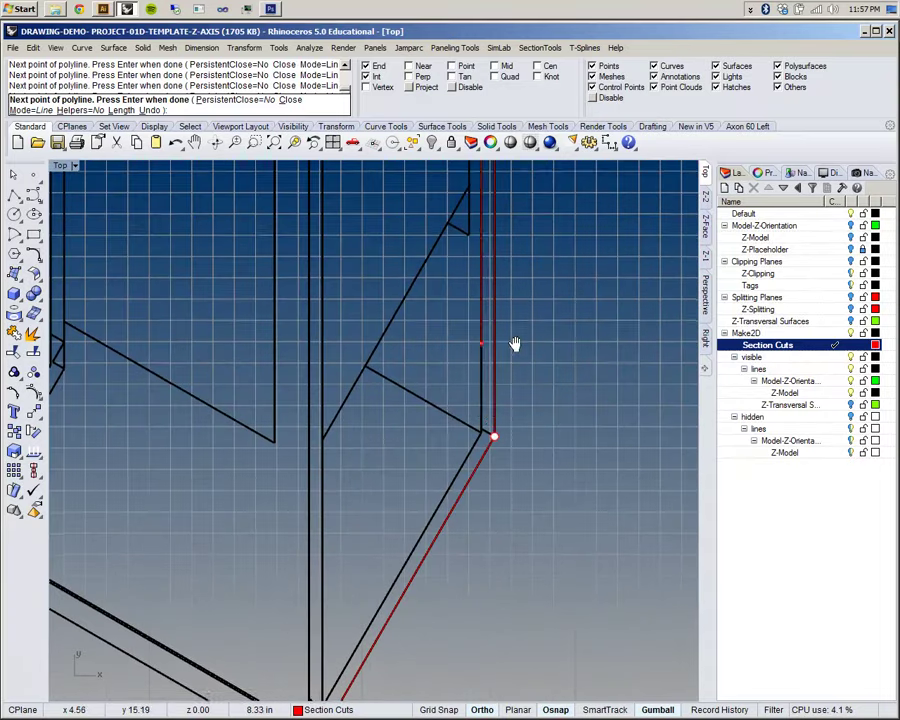
{"action": "left_click", "coordinate": [481, 427]}
{"action": "scroll", "coordinate": [481, 428], "scroll_direction": "down", "scroll_amount": 1}
{"action": "scroll", "coordinate": [443, 520], "scroll_direction": "up", "scroll_amount": 3}
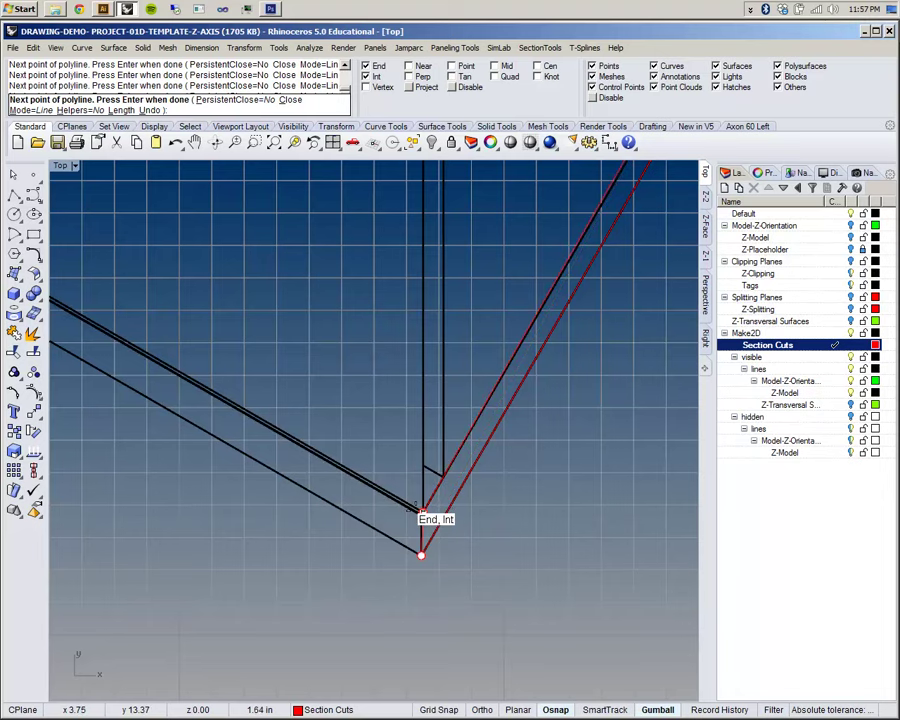
Close the frame polyline at its start point near the lower tip, and undo the traced polyline.
{"action": "scroll", "coordinate": [421, 512], "scroll_direction": "down", "scroll_amount": 10}
{"action": "key", "text": "F8"}
{"action": "scroll", "coordinate": [472, 380], "scroll_direction": "up", "scroll_amount": 3}
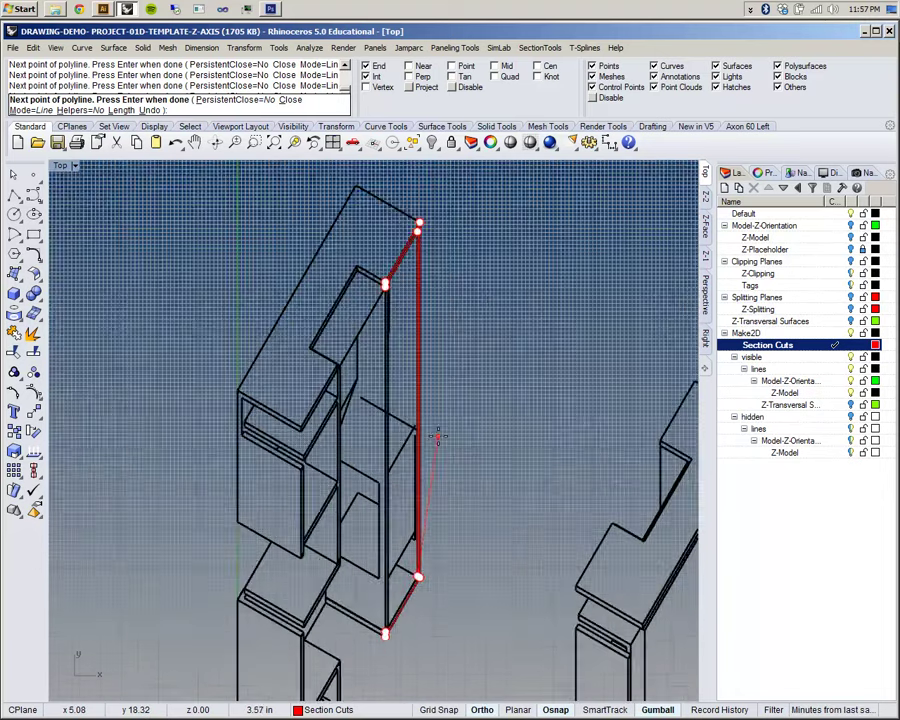
{"action": "scroll", "coordinate": [437, 435], "scroll_direction": "up", "scroll_amount": 2}
{"action": "scroll", "coordinate": [386, 296], "scroll_direction": "down", "scroll_amount": 3}
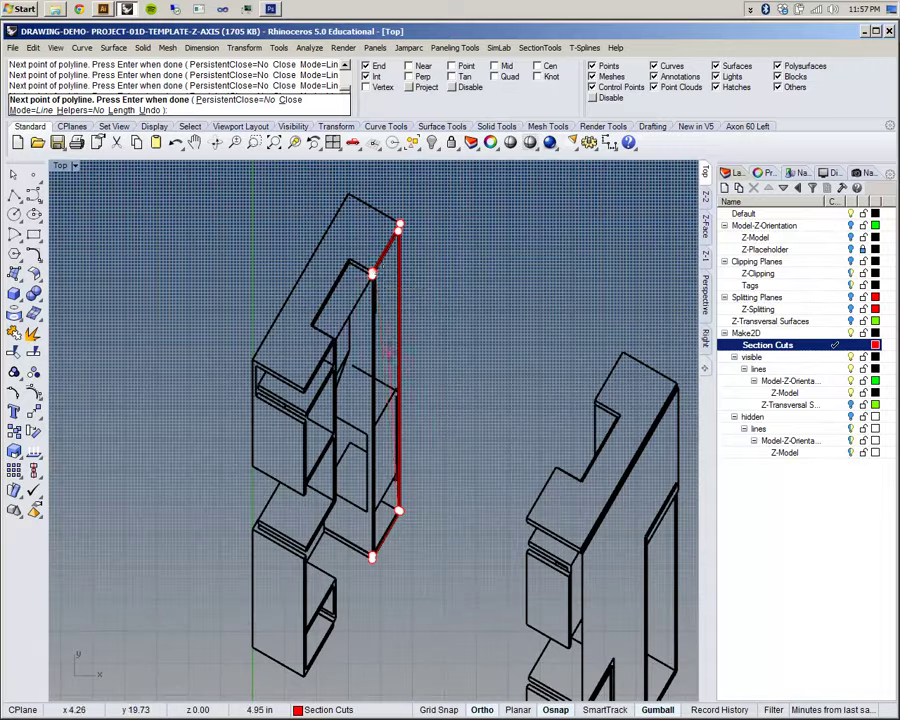
{"action": "scroll", "coordinate": [365, 305], "scroll_direction": "up", "scroll_amount": 5}
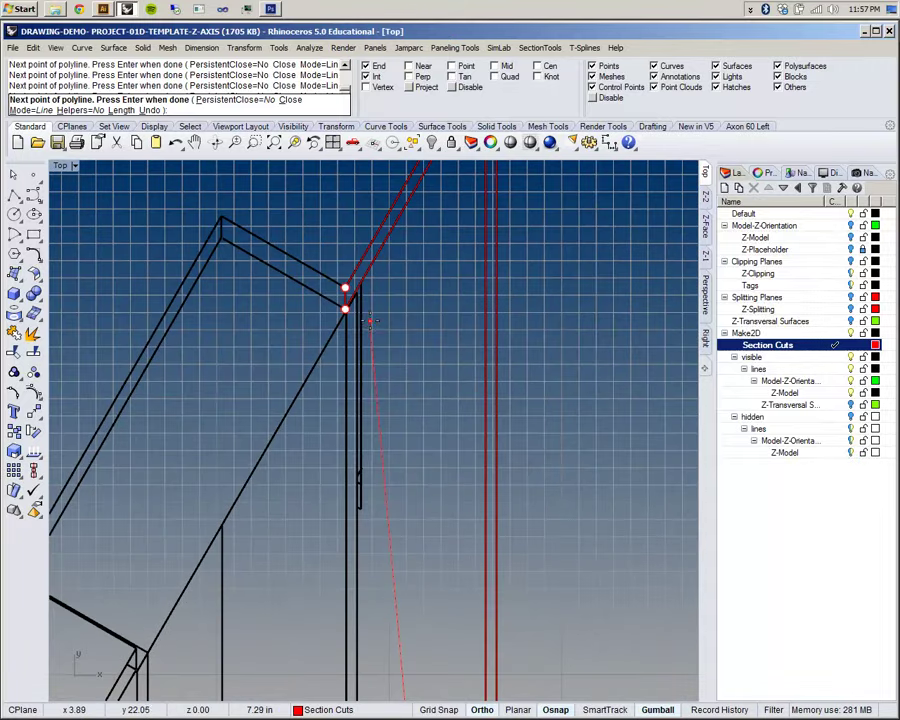
{"action": "scroll", "coordinate": [369, 320], "scroll_direction": "down", "scroll_amount": 4}
{"action": "left_click", "coordinate": [368, 542]}
{"action": "scroll", "coordinate": [382, 528], "scroll_direction": "up", "scroll_amount": 4}
{"action": "right_click_drag", "start_coordinate": [340, 555], "coordinate": [430, 492]}
{"action": "scroll", "coordinate": [412, 488], "scroll_direction": "up", "scroll_amount": 4}
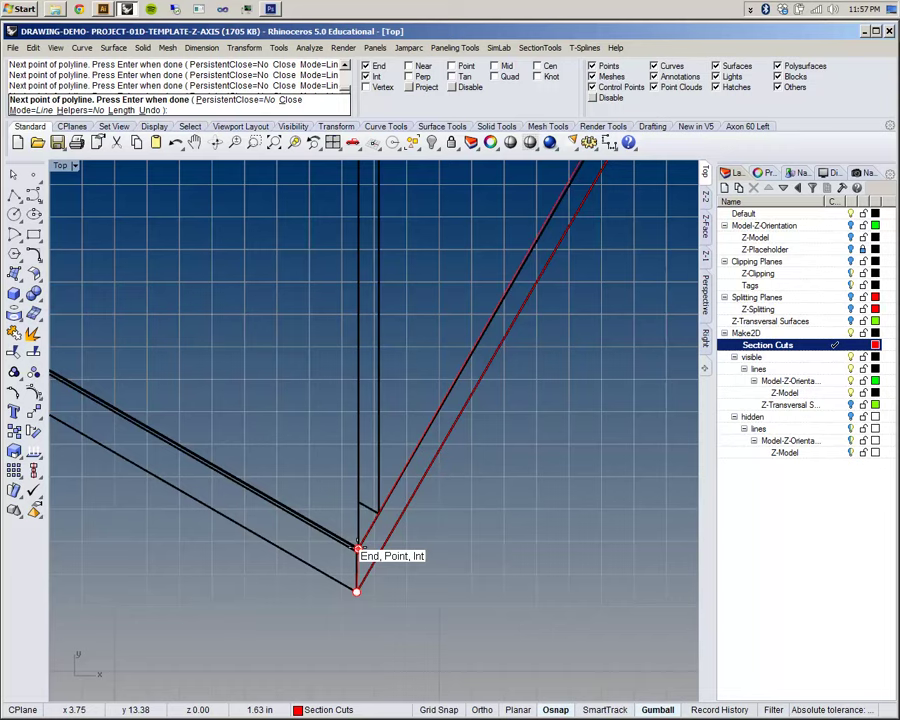
{"action": "left_click", "coordinate": [357, 549]}
{"action": "scroll", "coordinate": [364, 537], "scroll_direction": "down", "scroll_amount": 3}
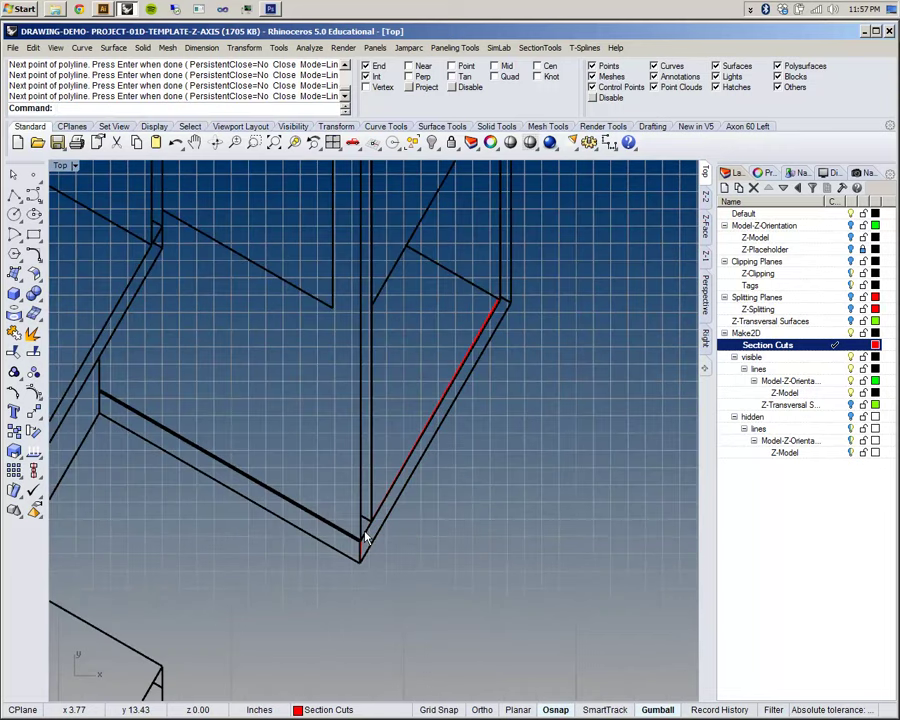
{"action": "key", "text": "ctrl+z"}
Trace a new section-cut polyline from the frame's inner lower tip through the outer tip and lower outer corner to the top outer corner.
{"action": "key", "text": "Return"}
{"action": "scroll", "coordinate": [363, 556], "scroll_direction": "up", "scroll_amount": 3}
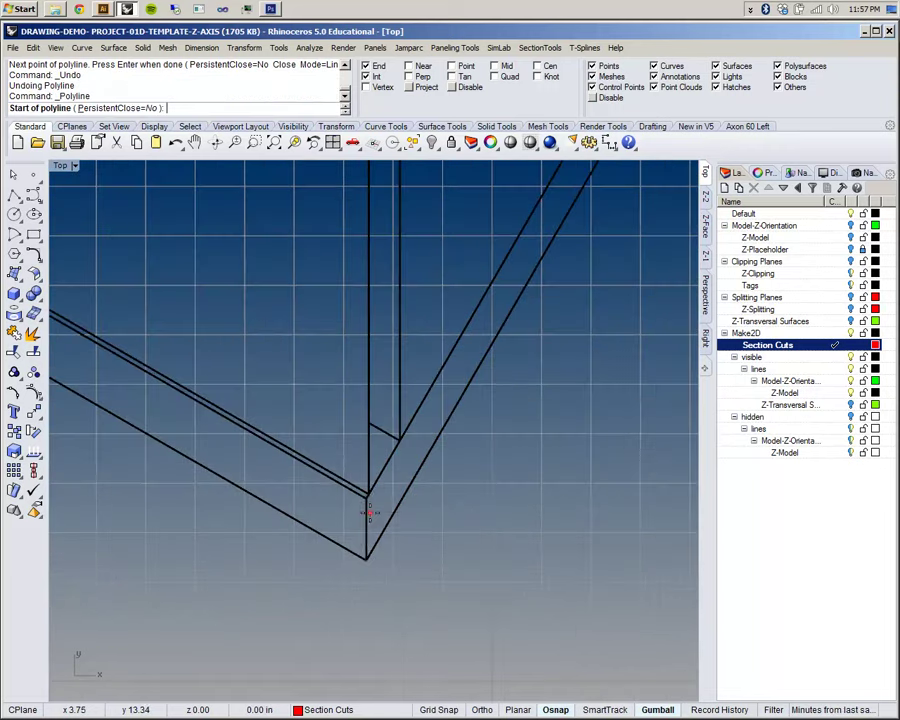
{"action": "left_click", "coordinate": [373, 505]}
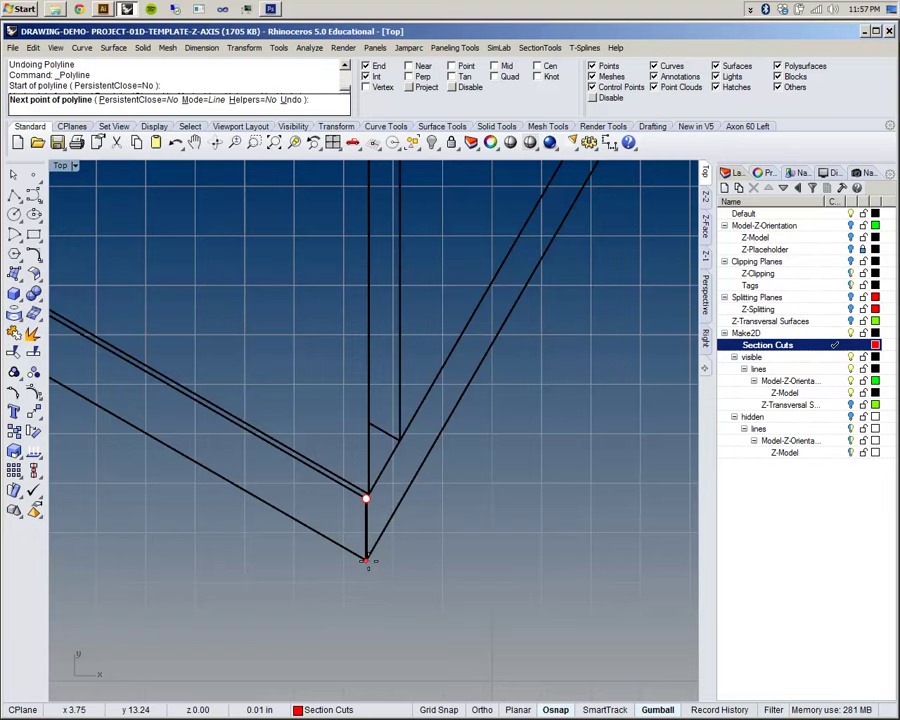
{"action": "scroll", "coordinate": [366, 555], "scroll_direction": "down", "scroll_amount": 3}
{"action": "scroll", "coordinate": [545, 268], "scroll_direction": "up", "scroll_amount": 3}
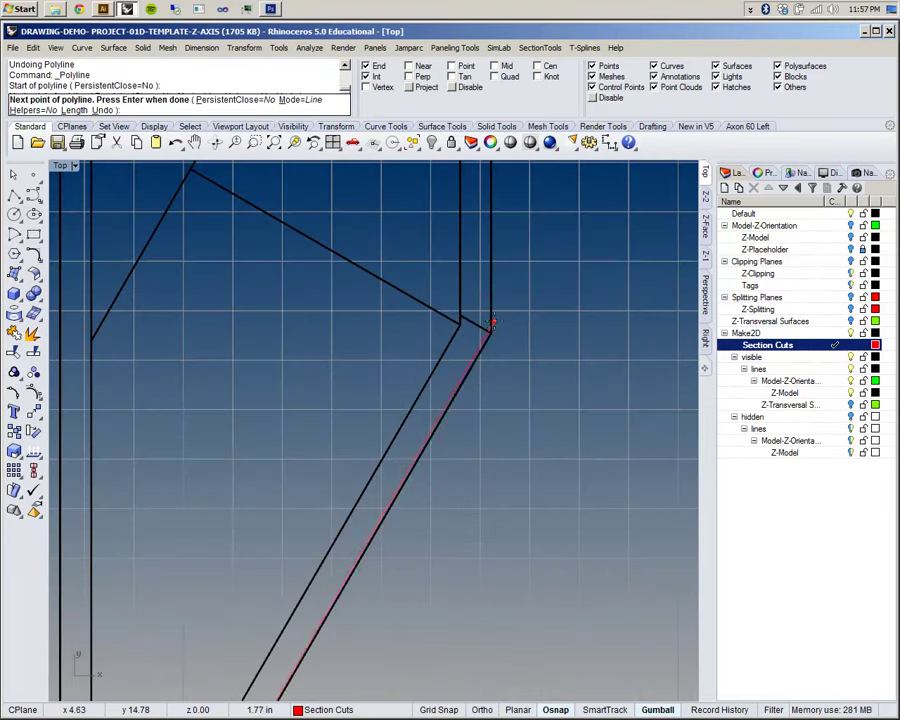
{"action": "left_click", "coordinate": [491, 323]}
{"action": "scroll", "coordinate": [494, 326], "scroll_direction": "down", "scroll_amount": 3}
{"action": "scroll", "coordinate": [496, 536], "scroll_direction": "up", "scroll_amount": 3}
{"action": "scroll", "coordinate": [500, 537], "scroll_direction": "down", "scroll_amount": 3}
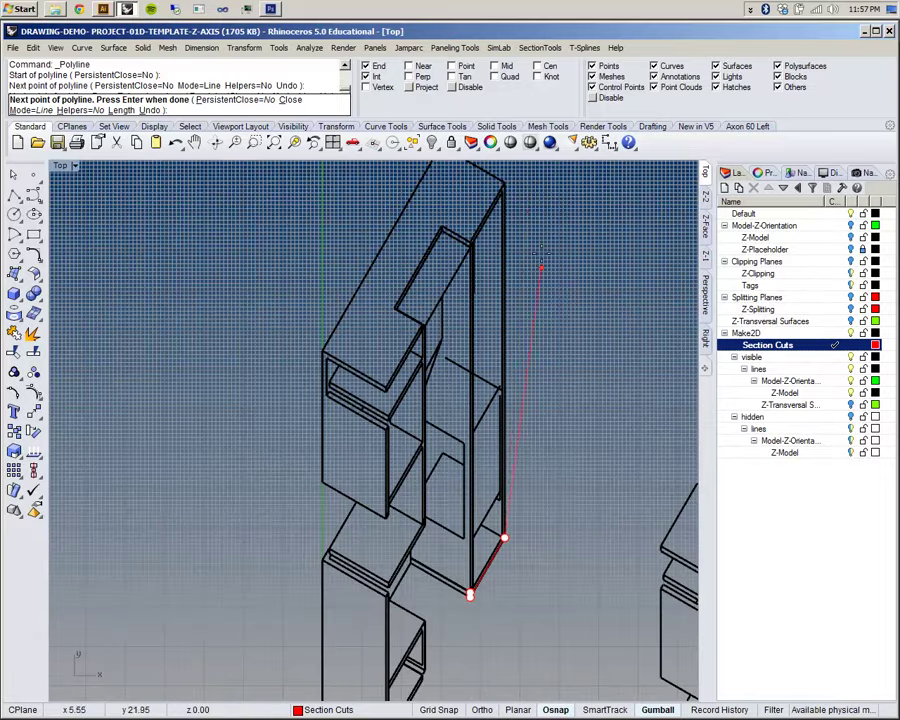
{"action": "scroll", "coordinate": [541, 266], "scroll_direction": "up", "scroll_amount": 5}
{"action": "left_click", "coordinate": [381, 302]}
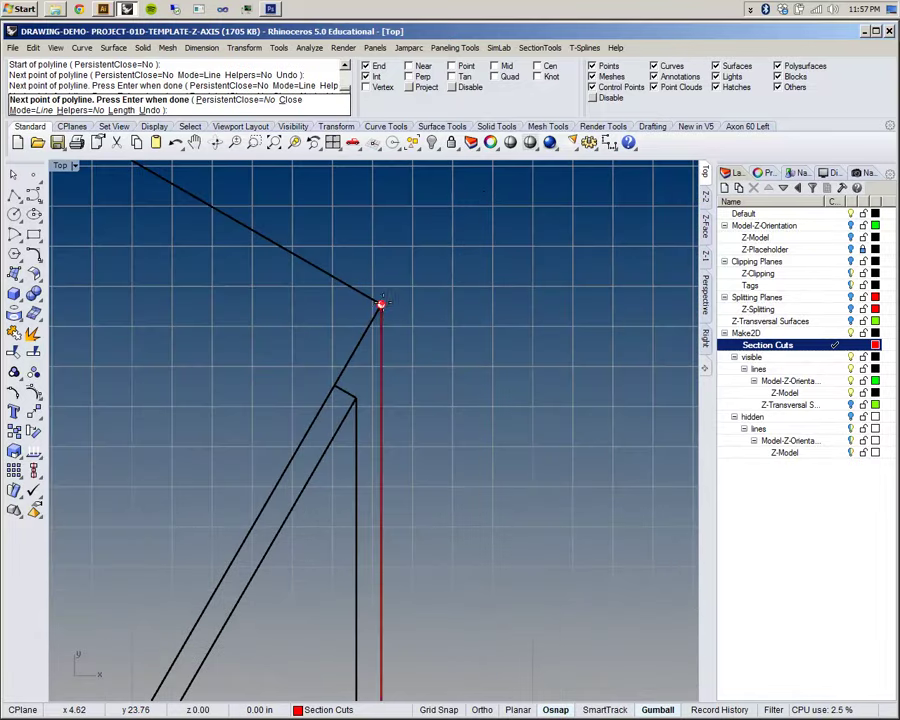
Continue the polyline down the outer edge of the sloped top band and across its short vertical end.
{"action": "scroll", "coordinate": [381, 302], "scroll_direction": "down", "scroll_amount": 3}
{"action": "scroll", "coordinate": [345, 396], "scroll_direction": "up", "scroll_amount": 5}
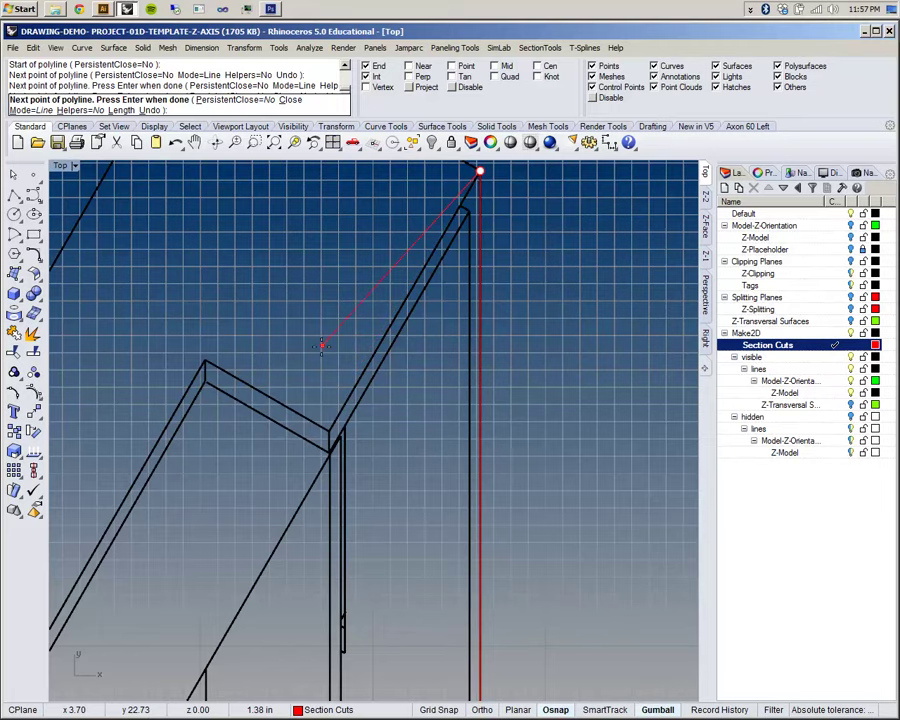
{"action": "scroll", "coordinate": [333, 392], "scroll_direction": "up", "scroll_amount": 8}
{"action": "right_click_drag", "start_coordinate": [387, 431], "coordinate": [258, 429]}
{"action": "scroll", "coordinate": [260, 428], "scroll_direction": "down", "scroll_amount": 12}
{"action": "right_click_drag", "start_coordinate": [275, 478], "coordinate": [378, 459]}
{"action": "scroll", "coordinate": [350, 430], "scroll_direction": "up", "scroll_amount": 7}
{"action": "left_click", "coordinate": [320, 432]}
{"action": "left_click", "coordinate": [320, 483]}
Trace the frame's inner edge through its upper and lower inner corners and close the polyline at its start point.
{"action": "scroll", "coordinate": [379, 369], "scroll_direction": "down", "scroll_amount": 12}
{"action": "right_click_drag", "start_coordinate": [434, 472], "coordinate": [495, 395]}
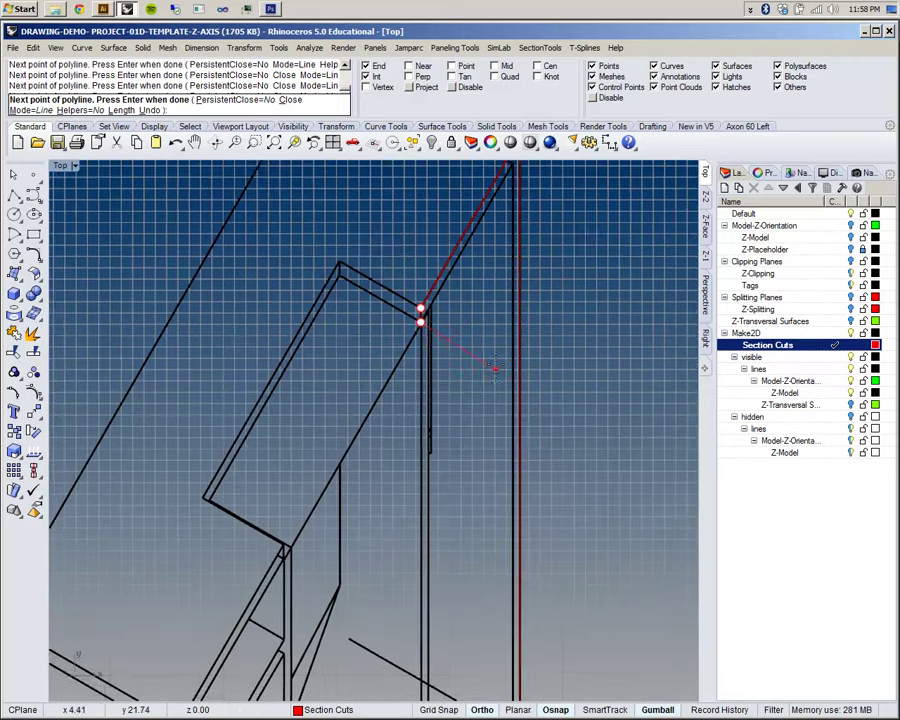
{"action": "scroll", "coordinate": [455, 272], "scroll_direction": "up", "scroll_amount": 8}
{"action": "right_click_drag", "start_coordinate": [460, 271], "coordinate": [317, 562]}
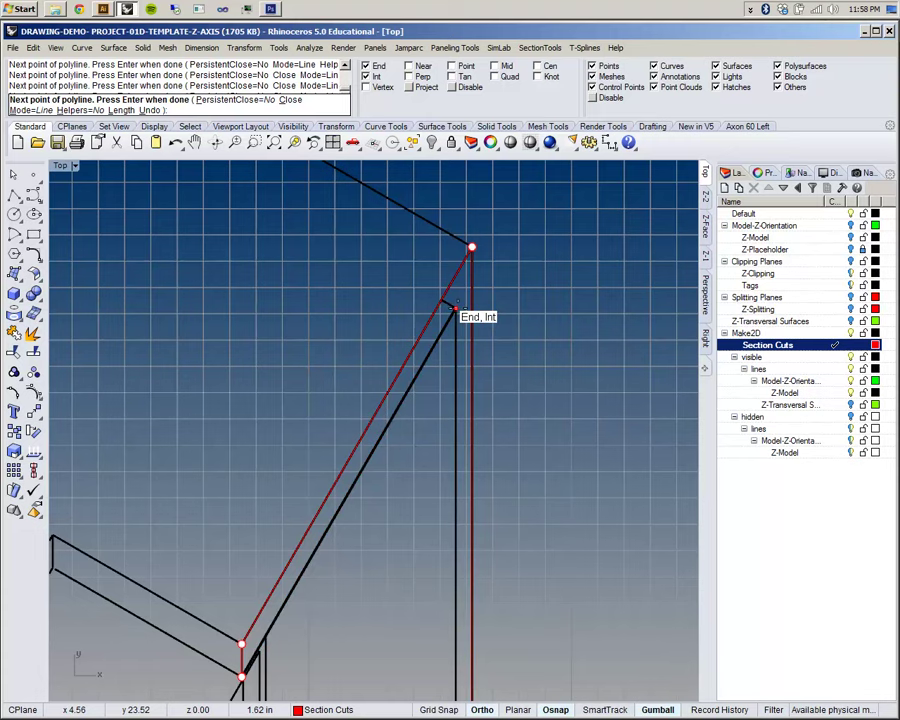
{"action": "scroll", "coordinate": [458, 298], "scroll_direction": "down", "scroll_amount": 8}
{"action": "scroll", "coordinate": [507, 354], "scroll_direction": "up", "scroll_amount": 10}
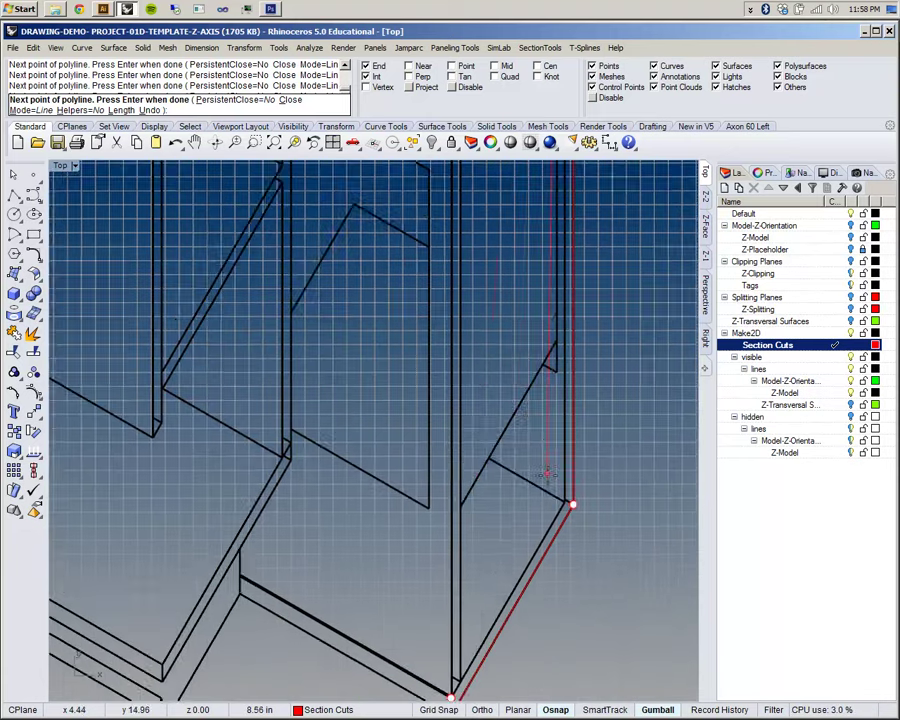
{"action": "left_click", "coordinate": [585, 494]}
{"action": "scroll", "coordinate": [582, 495], "scroll_direction": "down", "scroll_amount": 12}
{"action": "right_click_drag", "start_coordinate": [566, 512], "coordinate": [512, 250], "text": "shift"}
{"action": "scroll", "coordinate": [418, 424], "scroll_direction": "up", "scroll_amount": 12}
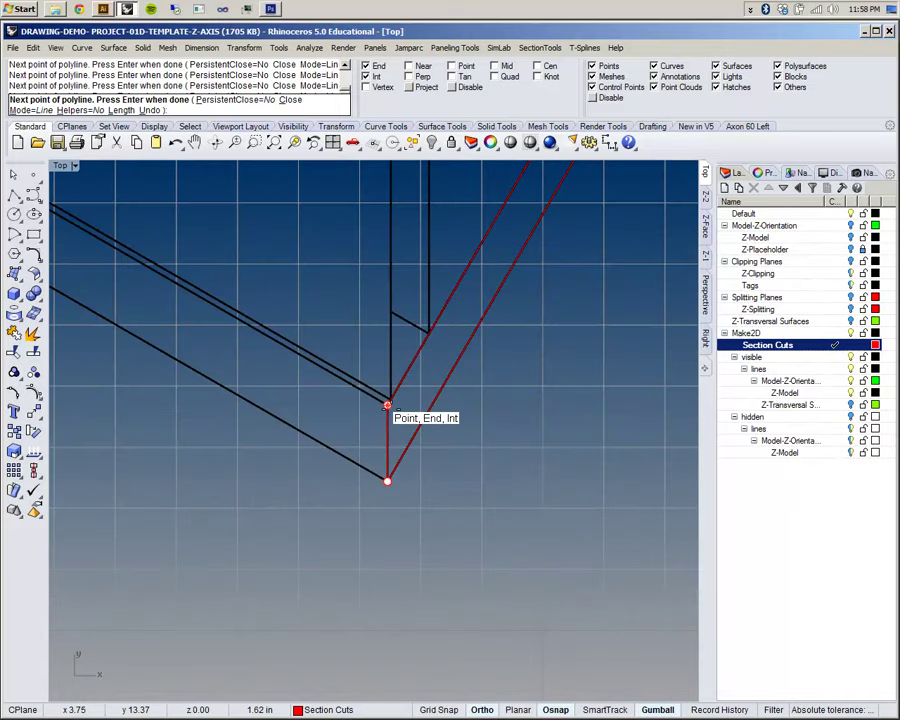
{"action": "left_click", "coordinate": [387, 405]}
Select the traced frame outline and check that it forms one complete section-cut curve.
{"action": "scroll", "coordinate": [392, 412], "scroll_direction": "down", "scroll_amount": 6}
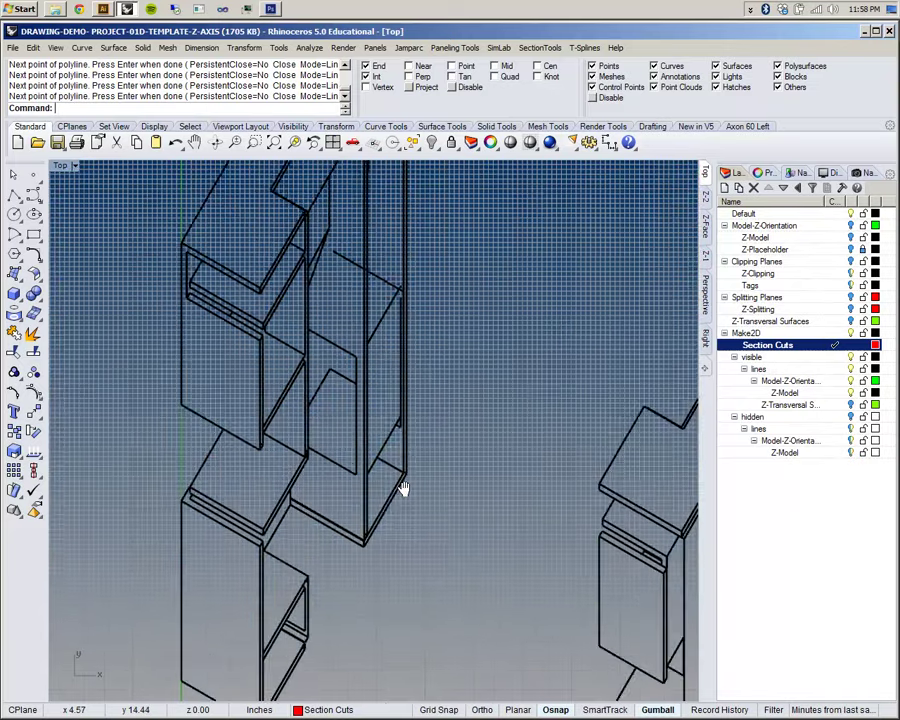
{"action": "left_click", "coordinate": [397, 591]}
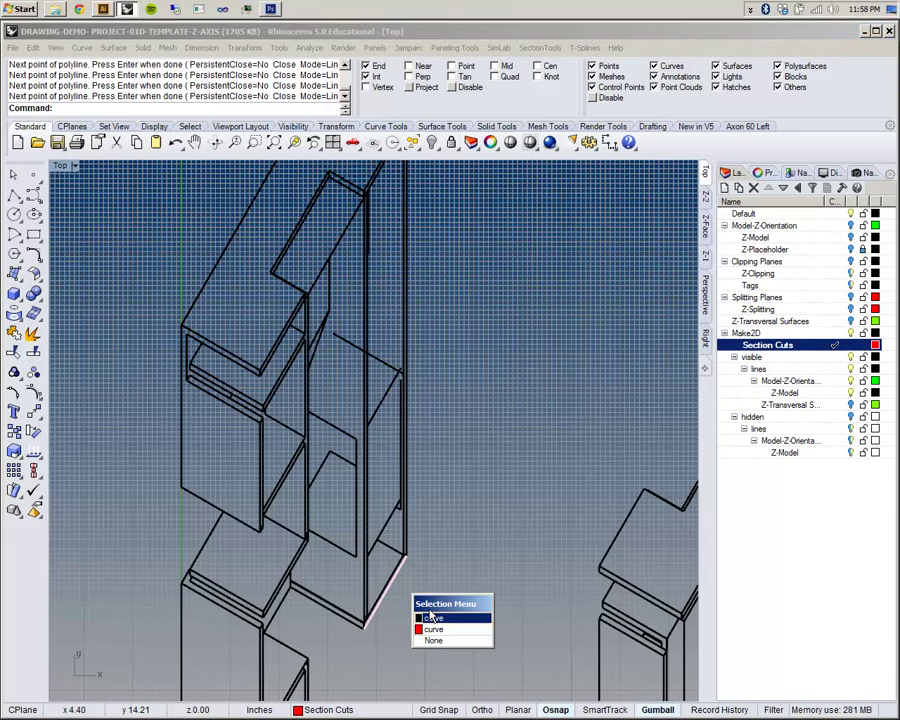
{"action": "left_click", "coordinate": [436, 618]}
{"action": "right_click_drag", "start_coordinate": [363, 202], "coordinate": [385, 365]}
{"action": "scroll", "coordinate": [385, 365], "scroll_direction": "up", "scroll_amount": 6}
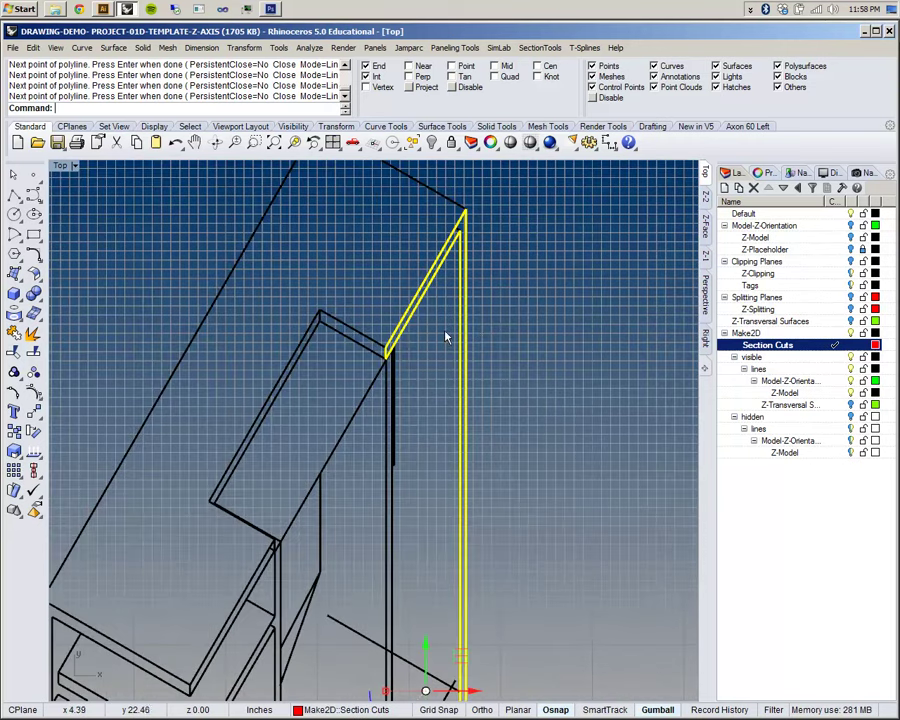
{"action": "scroll", "coordinate": [376, 376], "scroll_direction": "up", "scroll_amount": 5}
{"action": "key", "text": "Return"}
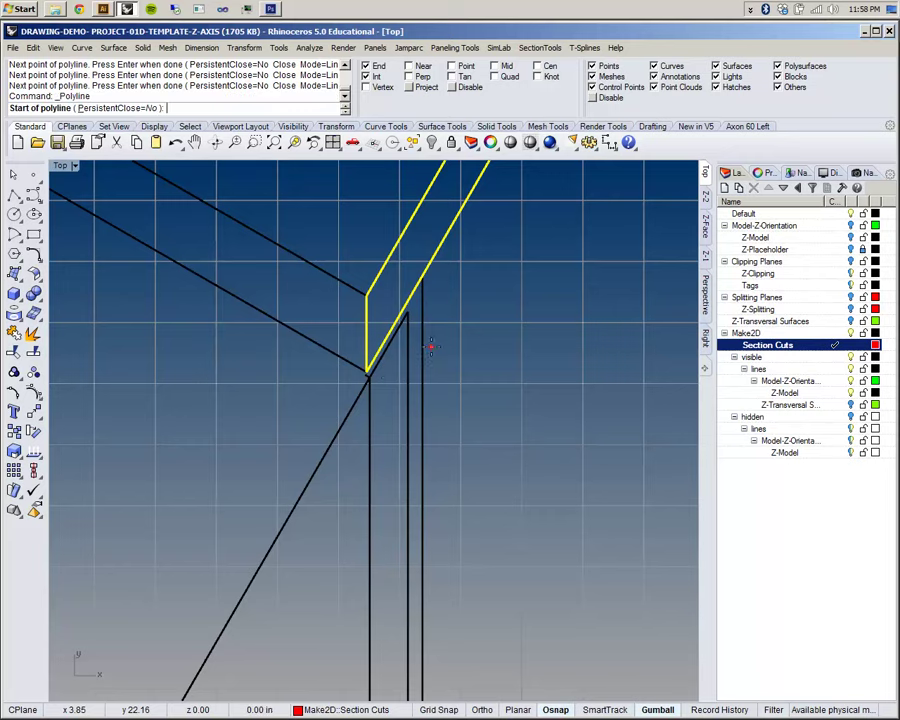
{"action": "scroll", "coordinate": [492, 311], "scroll_direction": "down", "scroll_amount": 20}
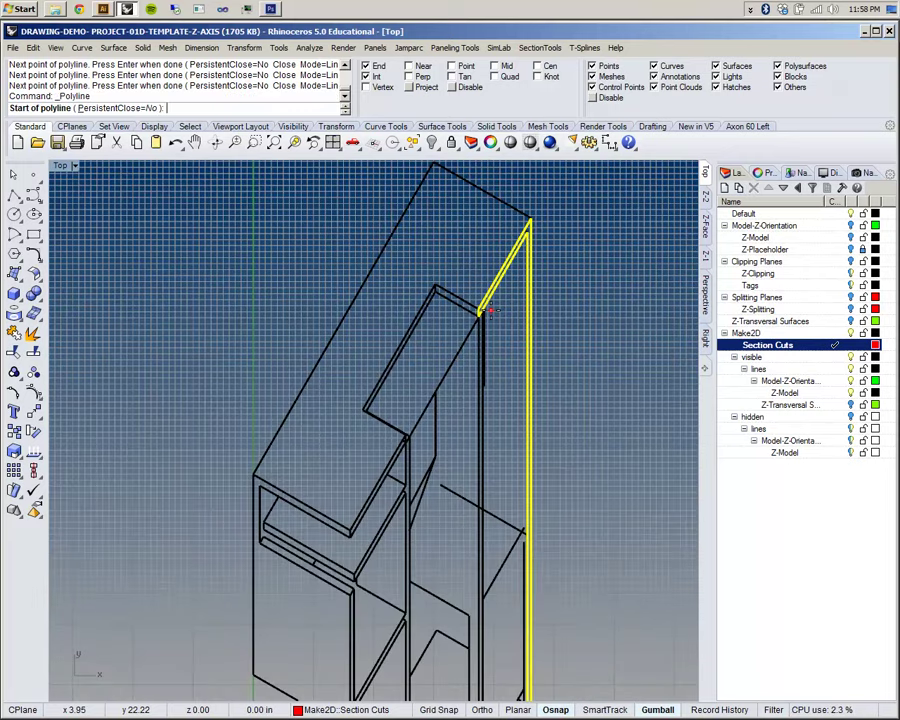
{"action": "right_click_drag", "start_coordinate": [588, 502], "coordinate": [494, 442]}
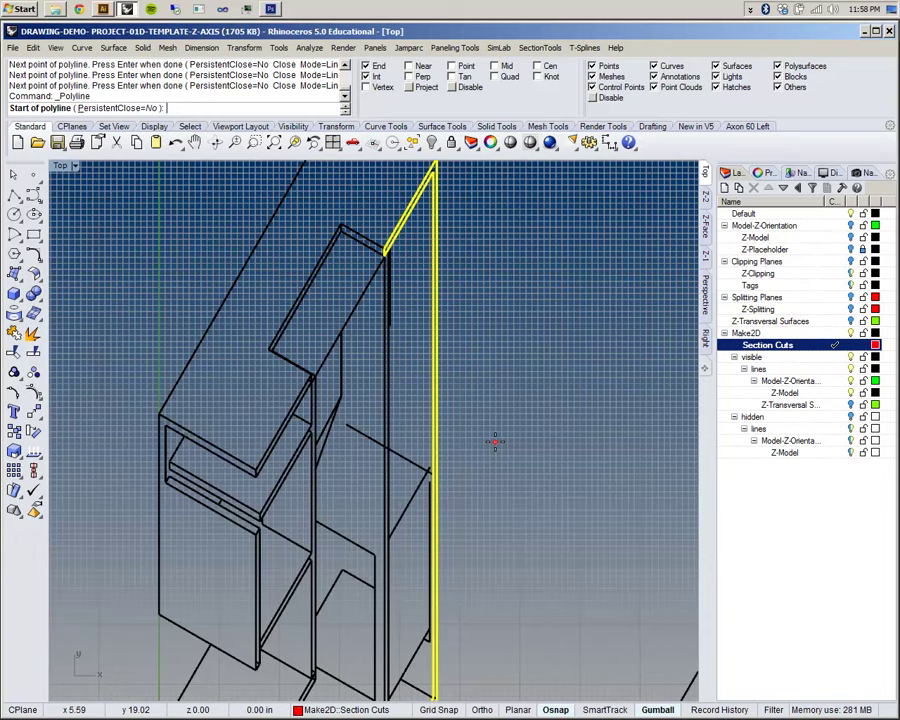
{"action": "scroll", "coordinate": [440, 462], "scroll_direction": "down", "scroll_amount": 2}
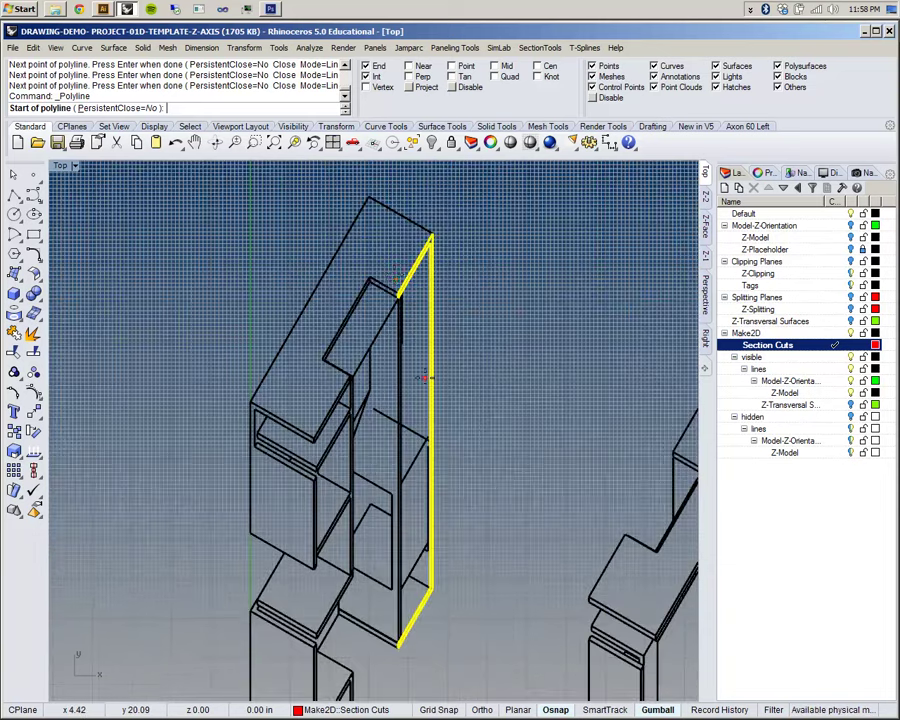
{"action": "scroll", "coordinate": [388, 259], "scroll_direction": "up", "scroll_amount": 10}
{"action": "right_click_drag", "start_coordinate": [439, 420], "coordinate": [283, 268]}
{"action": "scroll", "coordinate": [275, 240], "scroll_direction": "up", "scroll_amount": 8}
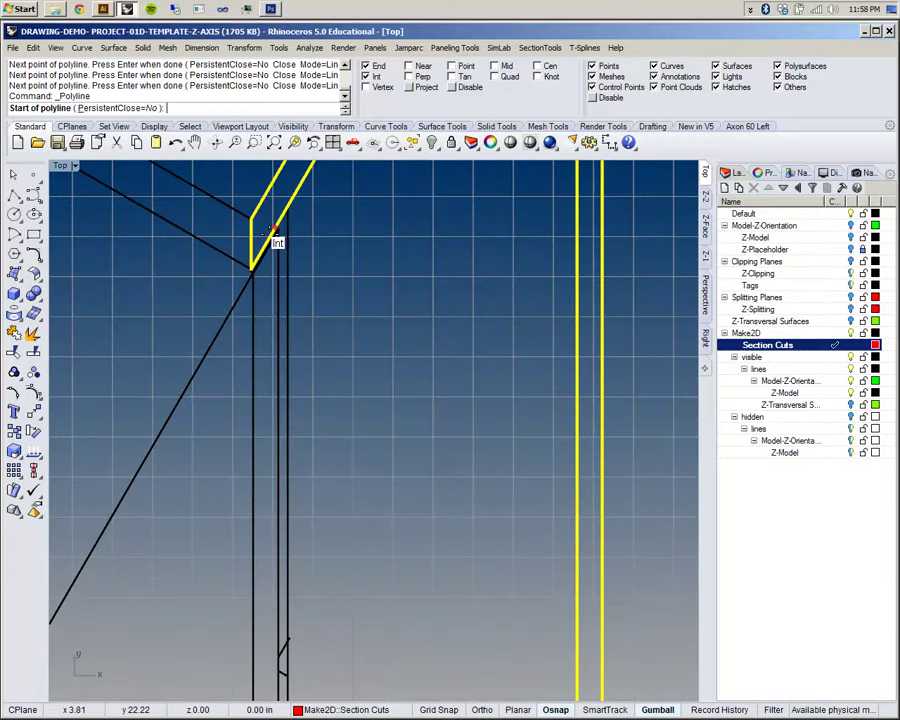
{"action": "right_click_drag", "start_coordinate": [340, 354], "coordinate": [351, 380]}
{"action": "left_click", "coordinate": [265, 298]}
{"action": "scroll", "coordinate": [266, 300], "scroll_direction": "up", "scroll_amount": 2}
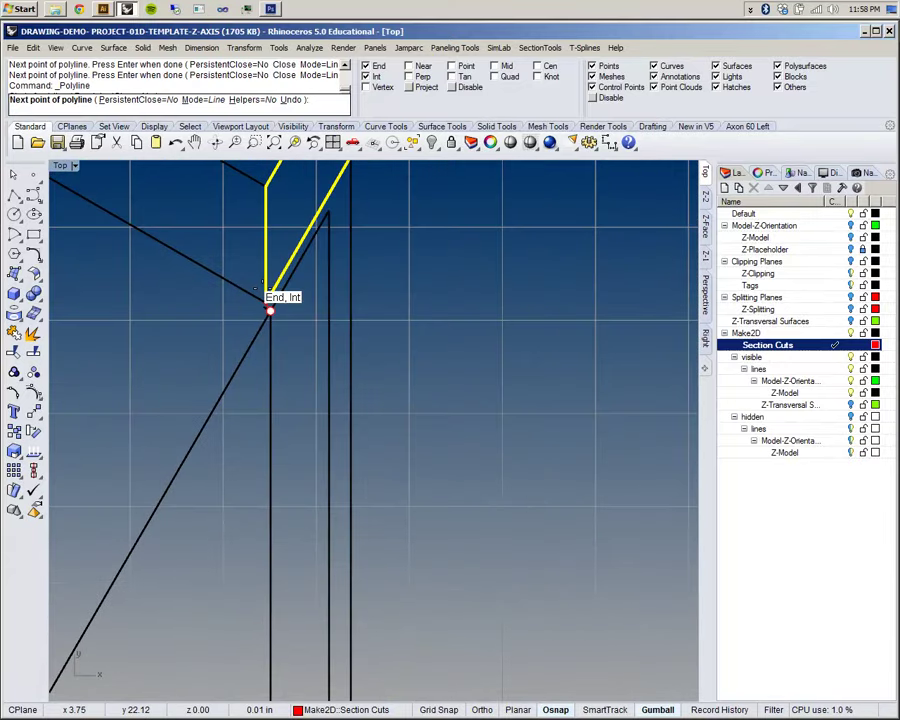
{"action": "key", "text": "Escape"}
Start a new section-cut polyline at the frame's inner upper tip and trace the adjoining vertical strip's inner edge down to the frame's lower band.
{"action": "scroll", "coordinate": [270, 295], "scroll_direction": "up", "scroll_amount": 6}
{"action": "right_click", "coordinate": [270, 299]}
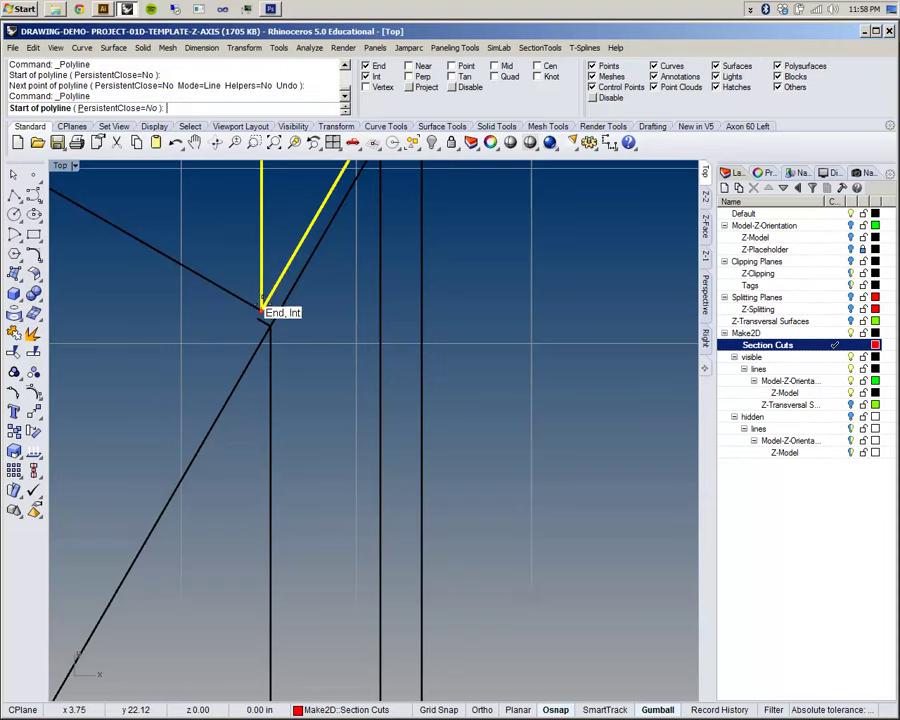
{"action": "left_click", "coordinate": [263, 311]}
{"action": "left_click", "coordinate": [271, 324]}
{"action": "scroll", "coordinate": [274, 321], "scroll_direction": "down", "scroll_amount": 12}
{"action": "right_click_drag", "start_coordinate": [337, 430], "coordinate": [391, 257]}
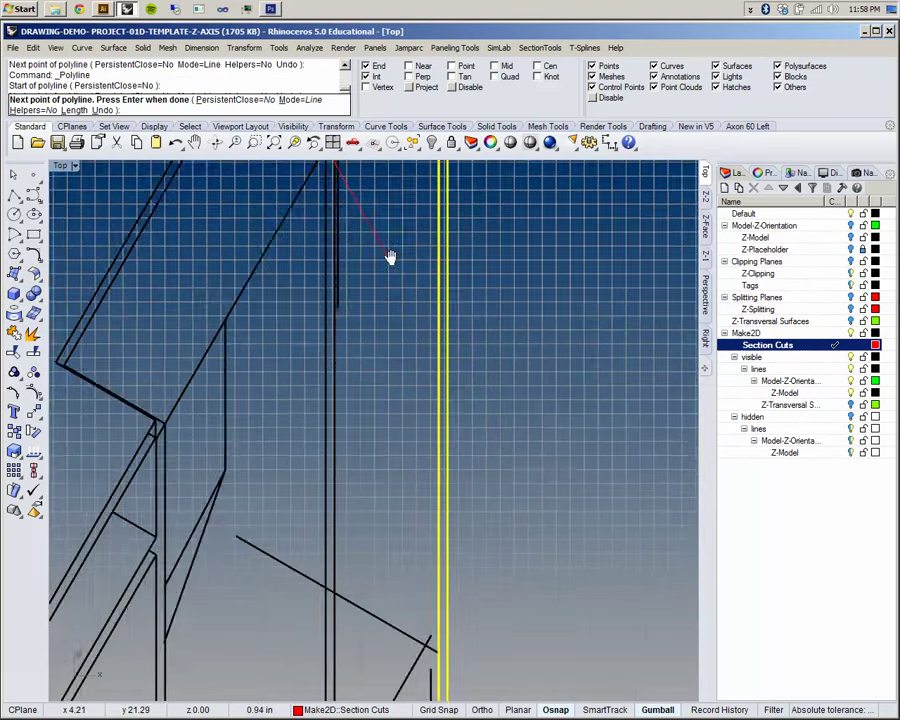
{"action": "scroll", "coordinate": [384, 247], "scroll_direction": "down", "scroll_amount": 5}
{"action": "right_click_drag", "start_coordinate": [388, 637], "coordinate": [434, 394]}
{"action": "scroll", "coordinate": [425, 397], "scroll_direction": "up", "scroll_amount": 9}
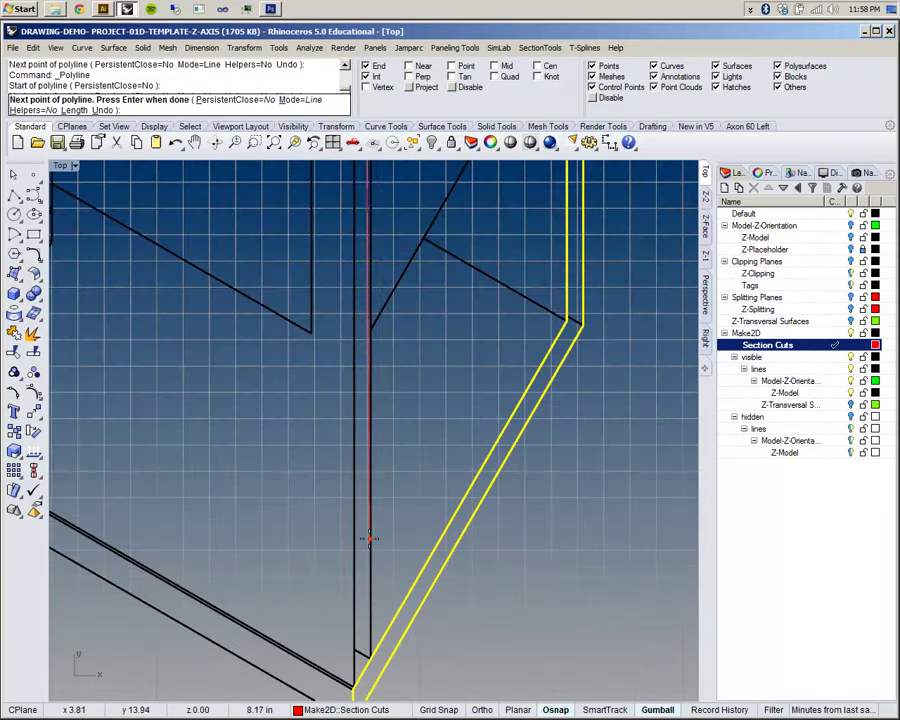
{"action": "right_click_drag", "start_coordinate": [354, 698], "coordinate": [430, 405], "text": "ctrl"}
{"action": "left_click", "coordinate": [406, 557]}
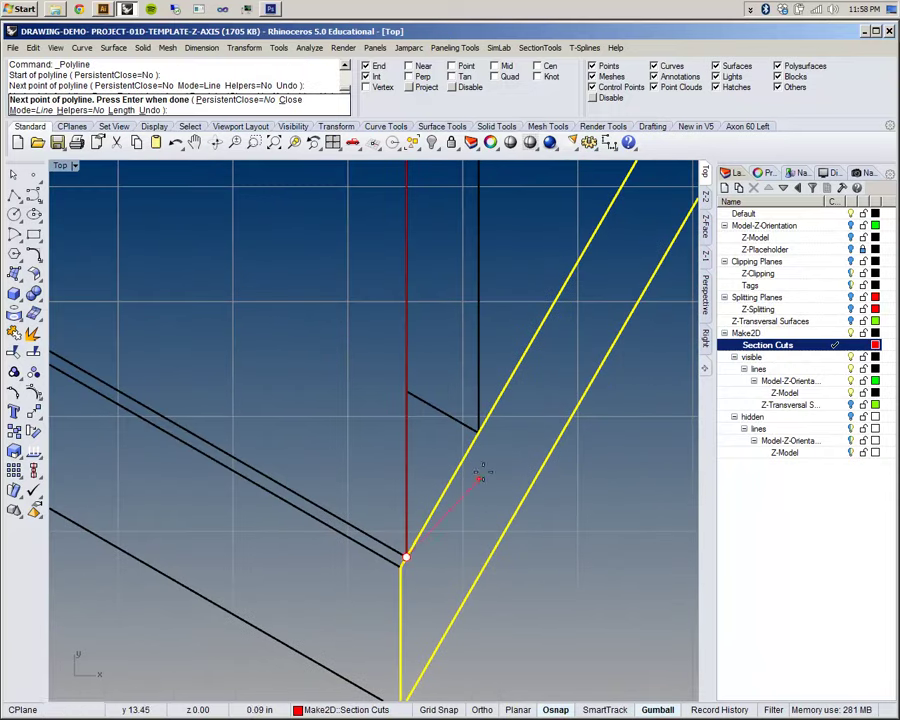
Trace the vertical strip's slanted lower end and its outer edge up to the sloped top band, and close the polyline at its start point.
{"action": "left_click", "coordinate": [478, 432]}
{"action": "scroll", "coordinate": [480, 430], "scroll_direction": "down", "scroll_amount": 20}
{"action": "right_click_drag", "start_coordinate": [480, 426], "coordinate": [471, 553]}
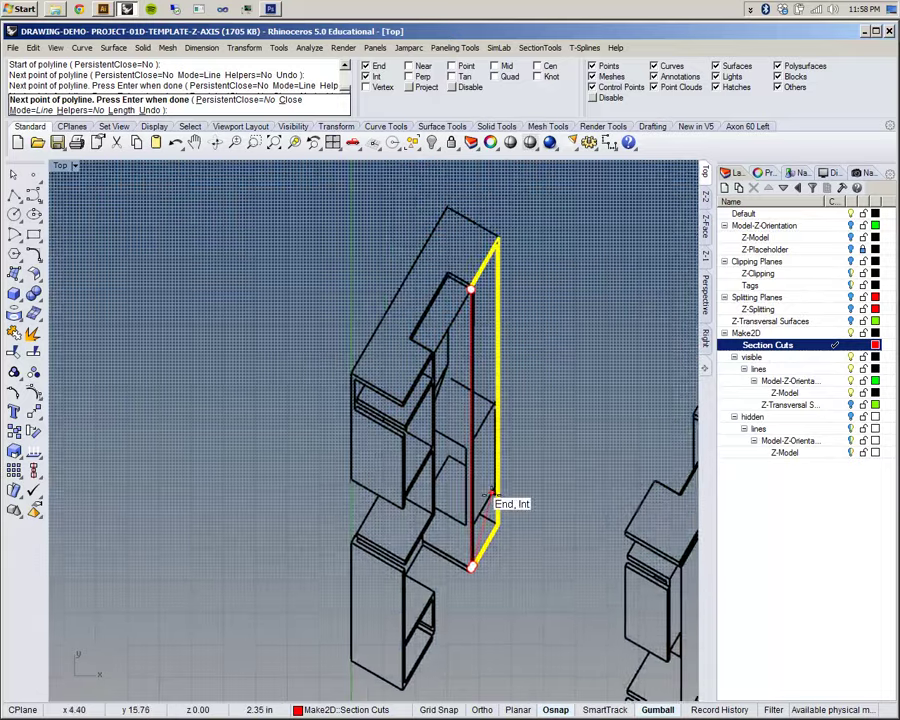
{"action": "scroll", "coordinate": [472, 256], "scroll_direction": "up", "scroll_amount": 14}
{"action": "scroll", "coordinate": [515, 488], "scroll_direction": "up", "scroll_amount": 6}
{"action": "scroll", "coordinate": [471, 378], "scroll_direction": "up", "scroll_amount": 6}
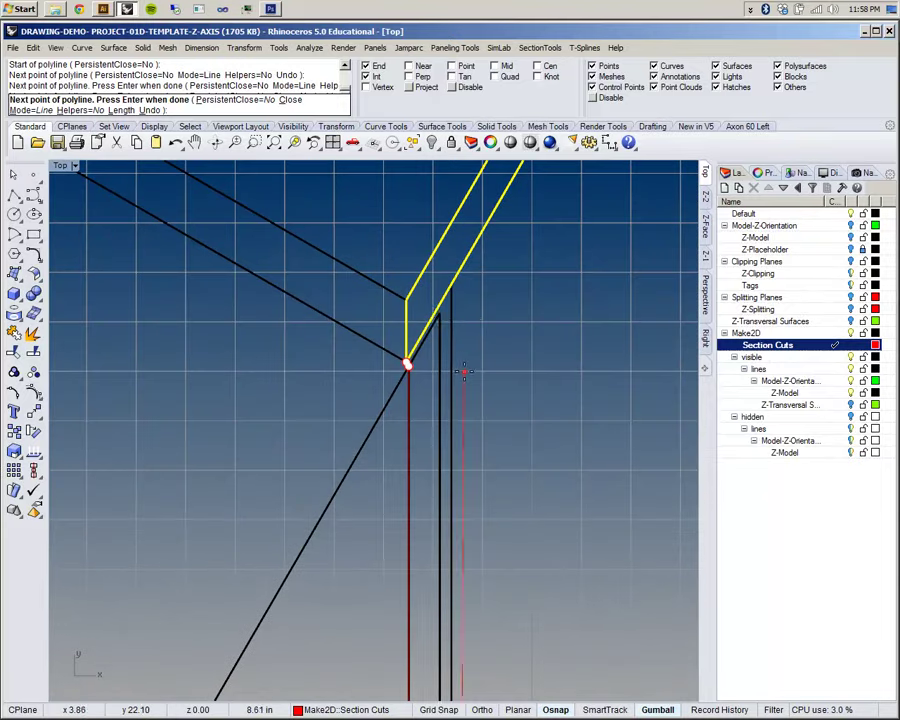
{"action": "scroll", "coordinate": [437, 314], "scroll_direction": "up", "scroll_amount": 6}
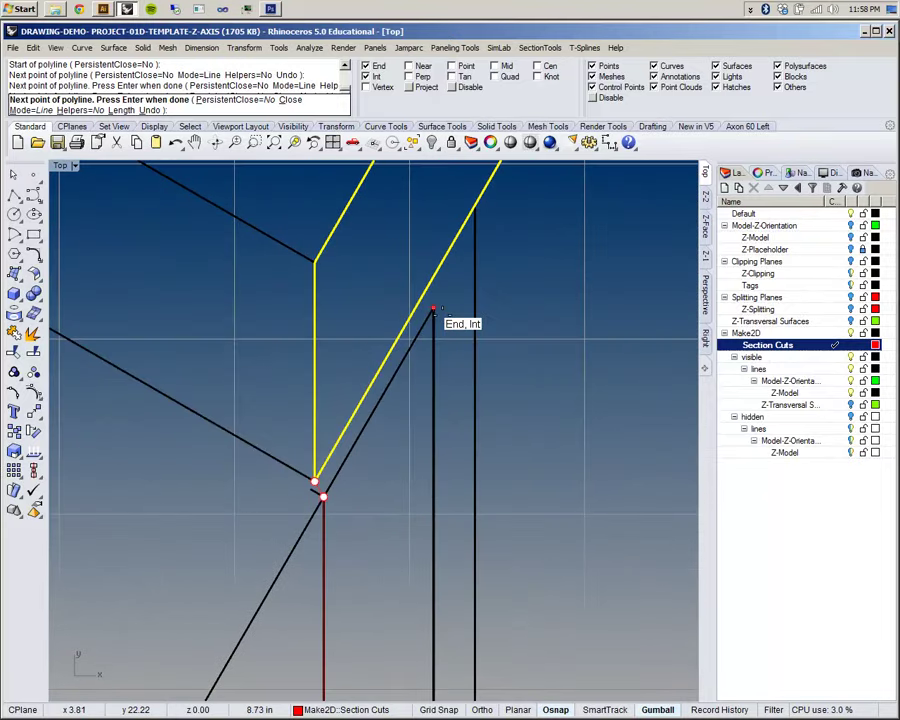
{"action": "scroll", "coordinate": [434, 310], "scroll_direction": "down", "scroll_amount": 18}
{"action": "scroll", "coordinate": [444, 345], "scroll_direction": "up", "scroll_amount": 10}
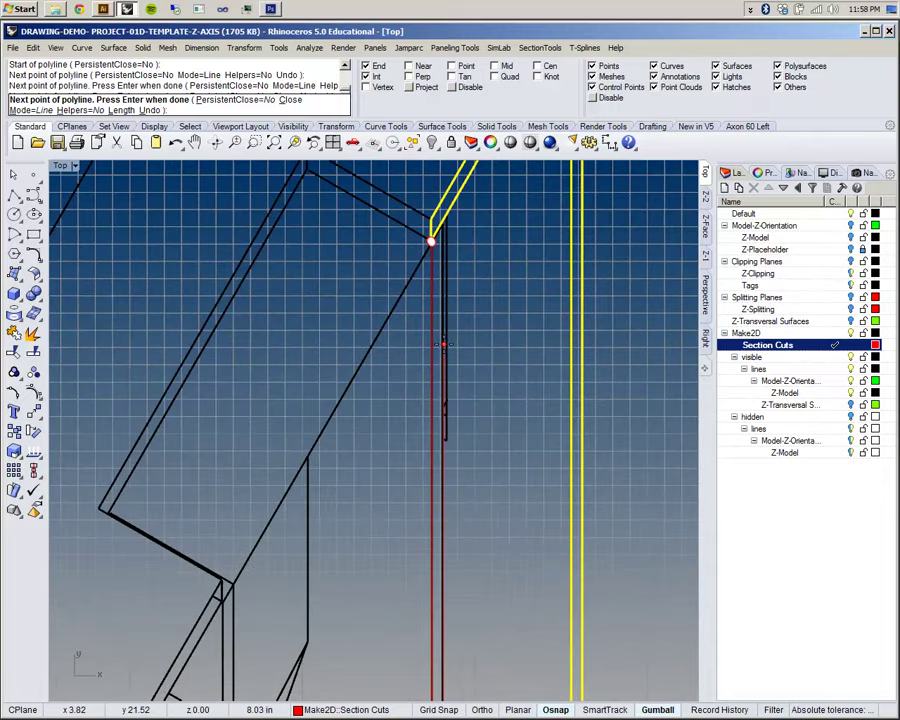
{"action": "scroll", "coordinate": [444, 345], "scroll_direction": "up", "scroll_amount": 3}
{"action": "scroll", "coordinate": [444, 345], "scroll_direction": "down", "scroll_amount": 10}
{"action": "right_click_drag", "start_coordinate": [445, 344], "coordinate": [448, 450]}
{"action": "scroll", "coordinate": [448, 398], "scroll_direction": "up", "scroll_amount": 12}
{"action": "right_click_drag", "start_coordinate": [448, 337], "coordinate": [448, 578]}
{"action": "scroll", "coordinate": [440, 422], "scroll_direction": "up", "scroll_amount": 6}
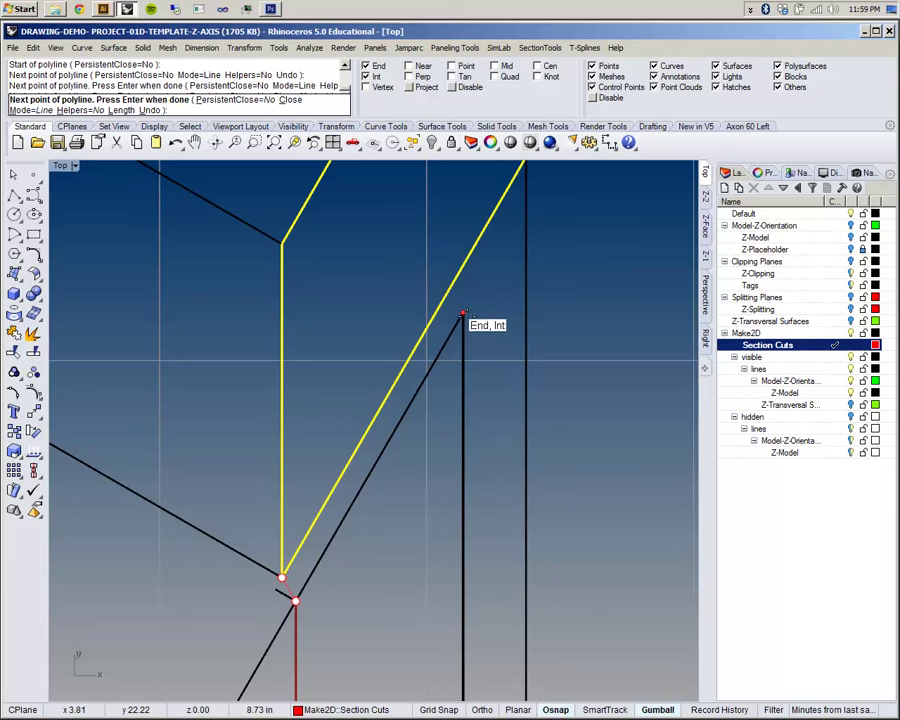
{"action": "left_click", "coordinate": [463, 265]}
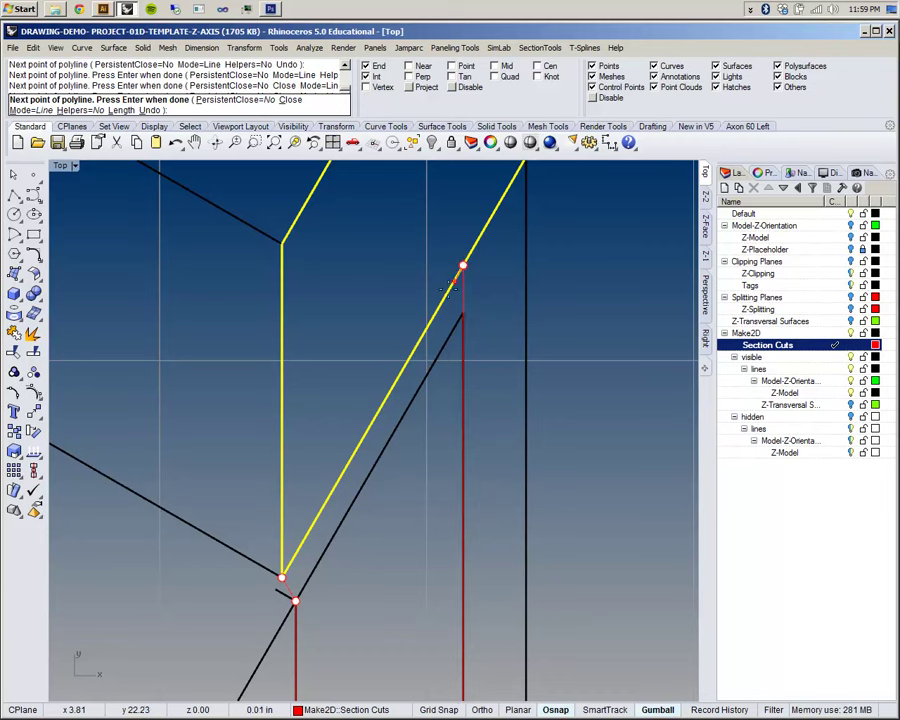
{"action": "left_click", "coordinate": [282, 578]}
Select the traced vertical strip outline to check it as a complete section-cut curve.
{"action": "scroll", "coordinate": [383, 491], "scroll_direction": "down", "scroll_amount": 20}
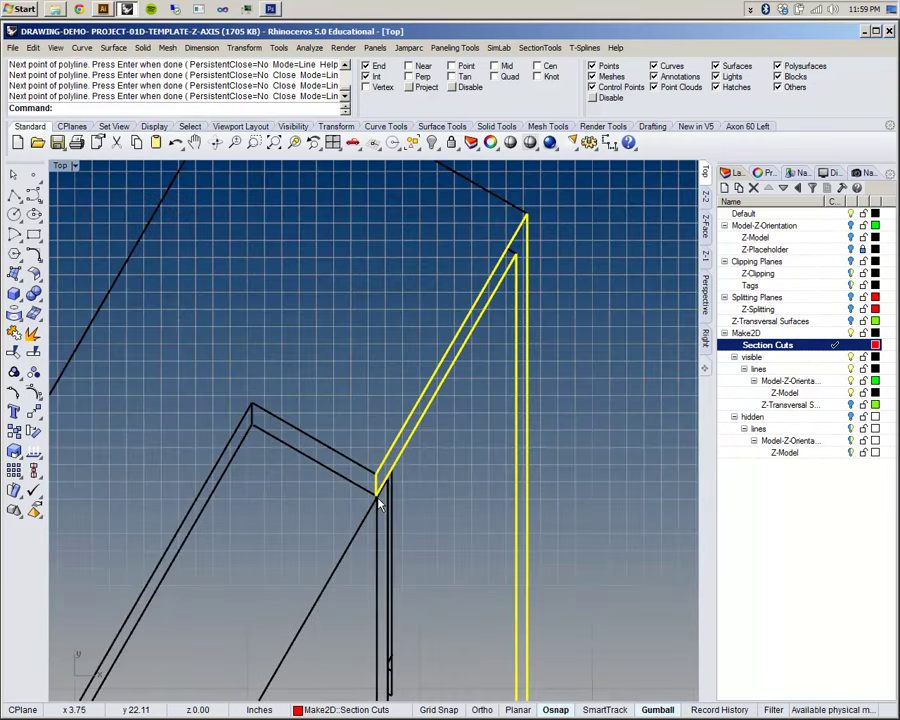
{"action": "right_click_drag", "start_coordinate": [388, 513], "coordinate": [499, 241]}
{"action": "scroll", "coordinate": [502, 222], "scroll_direction": "up", "scroll_amount": 14}
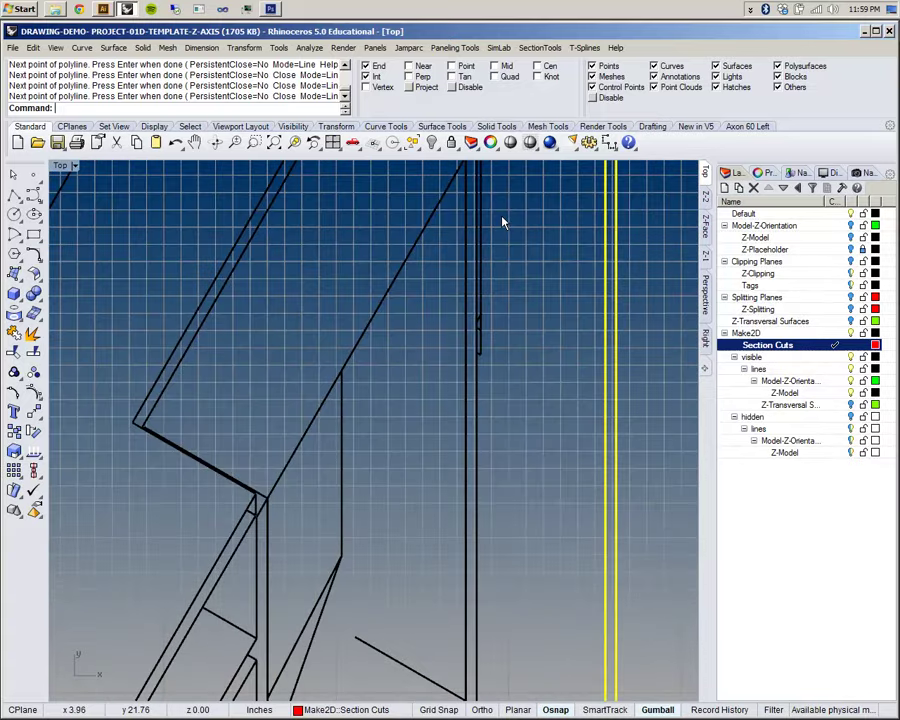
{"action": "left_click", "coordinate": [450, 316]}
{"action": "left_click", "coordinate": [485, 353]}
{"action": "scroll", "coordinate": [478, 354], "scroll_direction": "down", "scroll_amount": 6}
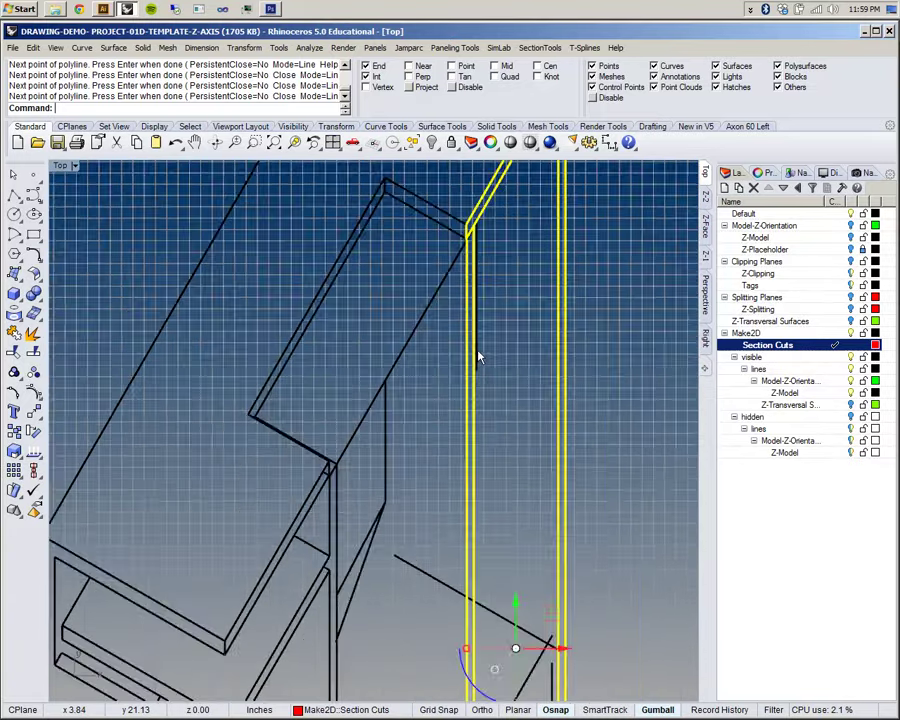
Trace the cut end of the upper sloped slab beside the inner wall as a closed polyline.
{"action": "scroll", "coordinate": [467, 429], "scroll_direction": "up", "scroll_amount": 10}
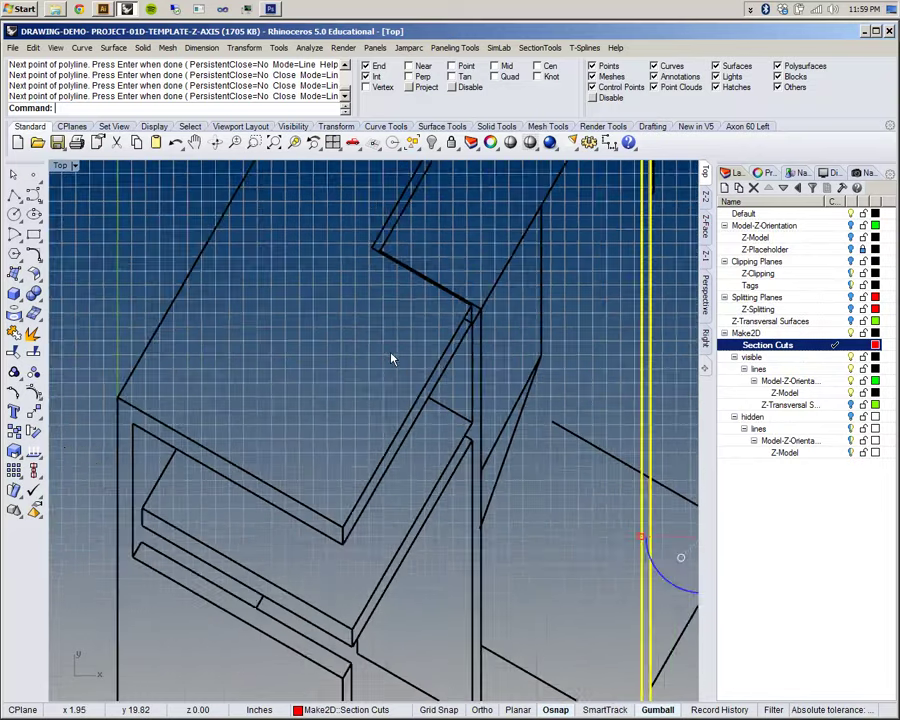
{"action": "right_click", "coordinate": [367, 404]}
{"action": "left_click", "coordinate": [331, 570]}
{"action": "left_click", "coordinate": [331, 589]}
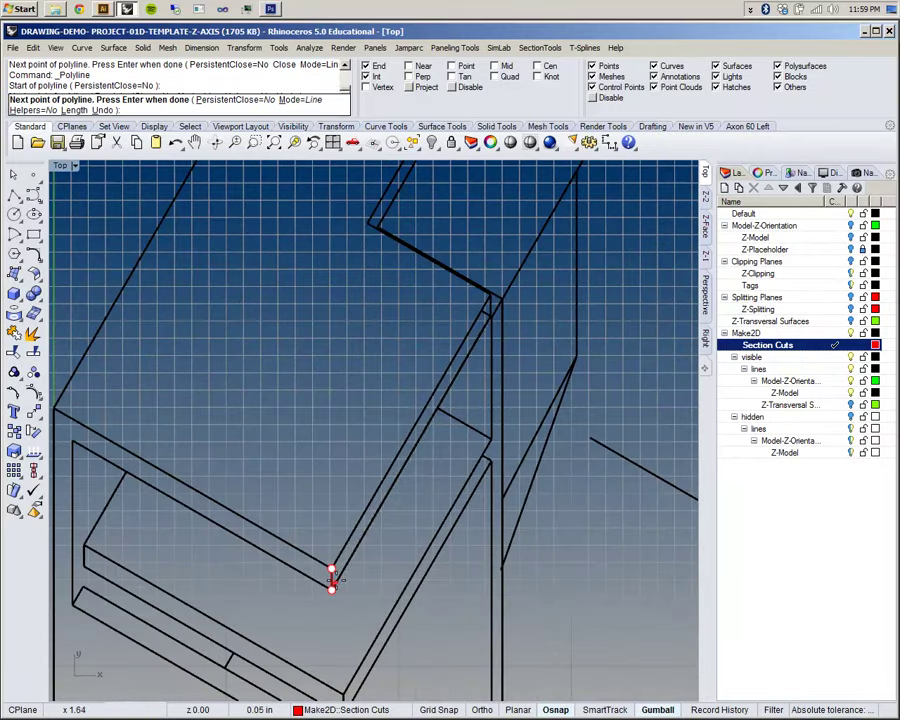
{"action": "left_click", "coordinate": [491, 318]}
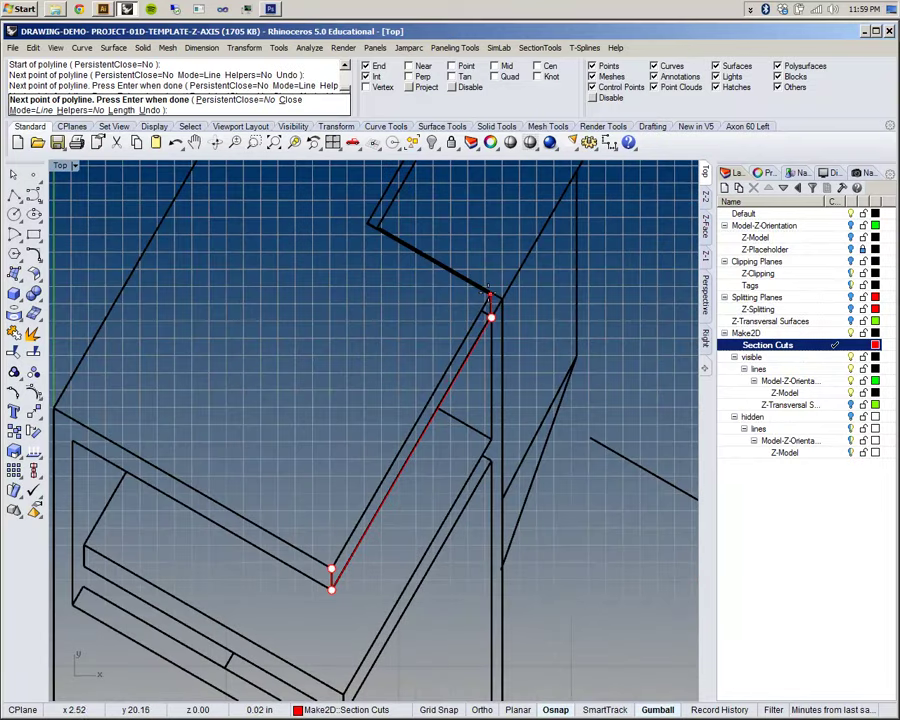
{"action": "left_click", "coordinate": [331, 571]}
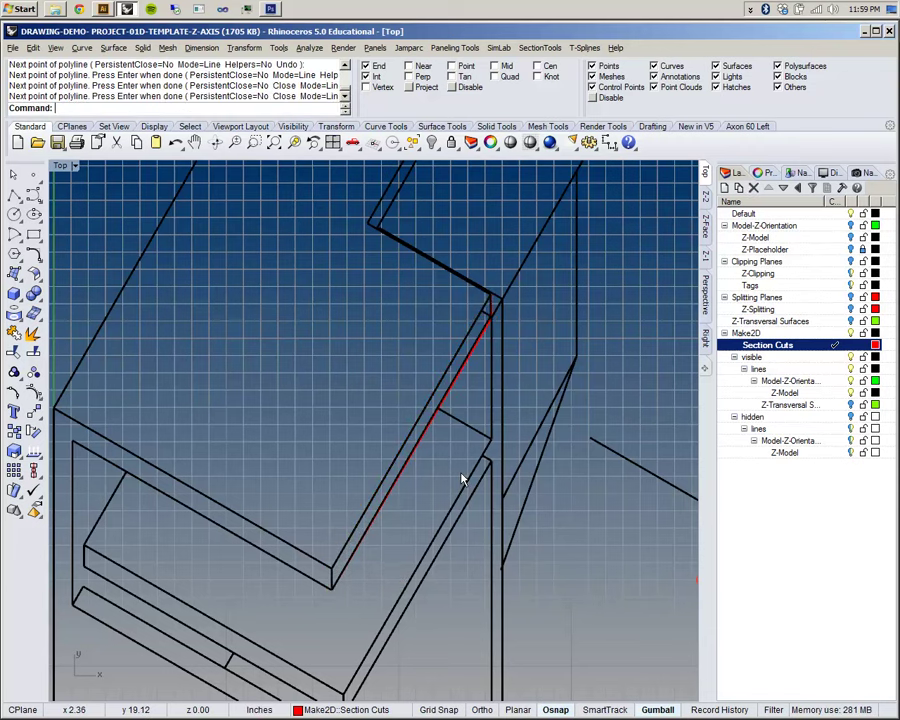
Turn on the sloped slab outline's control points and move its misplaced upper lower-edge corner onto the linework corner.
{"action": "scroll", "coordinate": [470, 400], "scroll_direction": "up", "scroll_amount": 6}
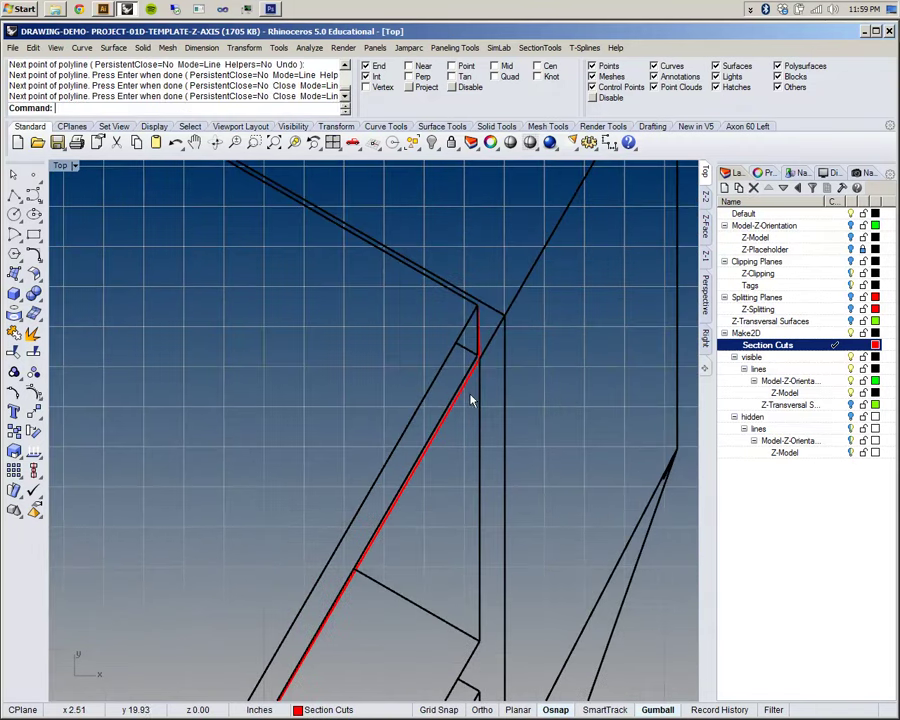
{"action": "left_click", "coordinate": [480, 368]}
{"action": "scroll", "coordinate": [476, 357], "scroll_direction": "up", "scroll_amount": 2}
{"action": "left_click", "coordinate": [30, 375]}
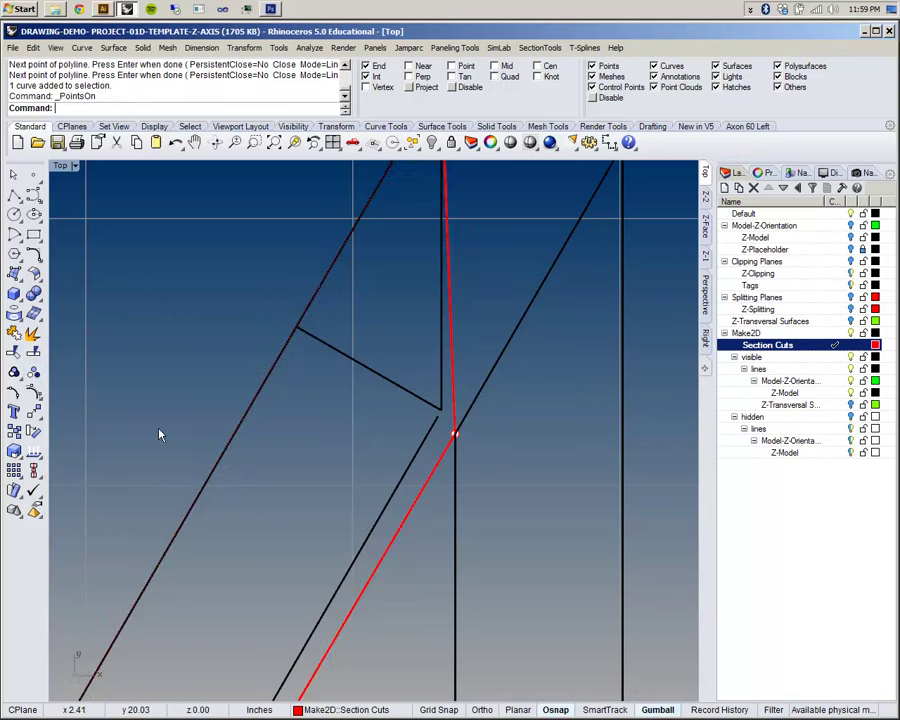
{"action": "left_click", "coordinate": [452, 432]}
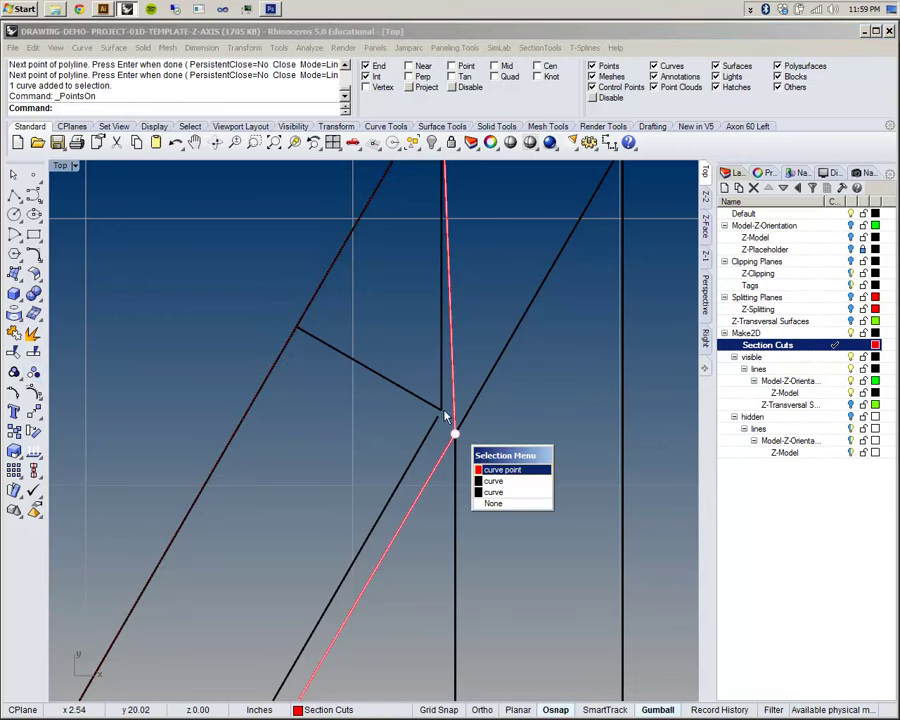
{"action": "left_click", "coordinate": [503, 469]}
{"action": "left_click_drag", "start_coordinate": [452, 432], "coordinate": [440, 410]}
{"action": "scroll", "coordinate": [395, 488], "scroll_direction": "up", "scroll_amount": 5}
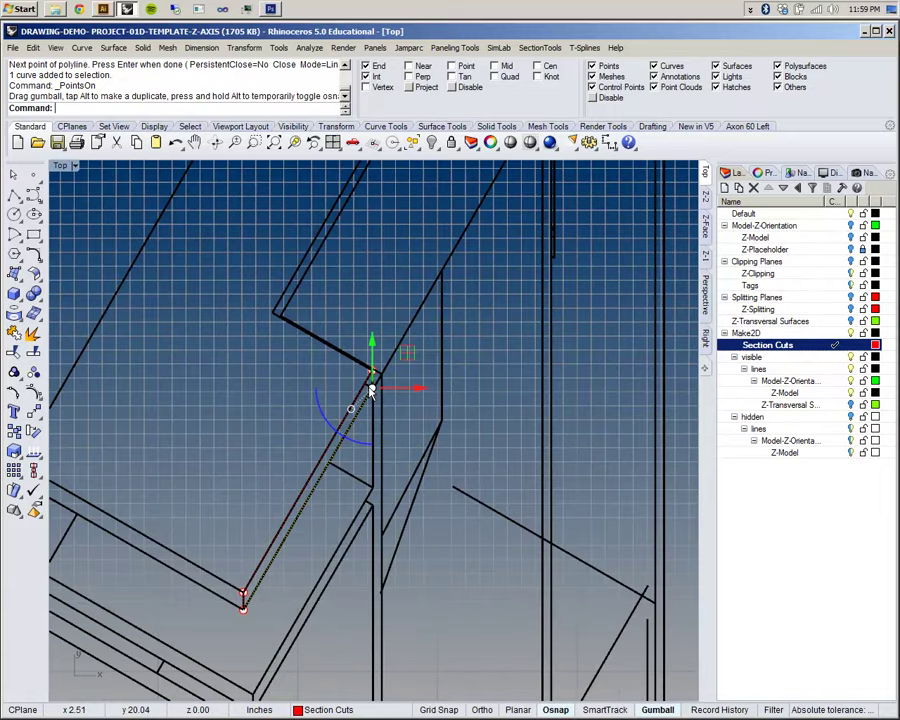
{"action": "left_click", "coordinate": [395, 488]}
Trace the narrow cut edge of the vertical front panel as a polyline and close it.
{"action": "right_click_drag", "start_coordinate": [415, 518], "coordinate": [486, 299]}
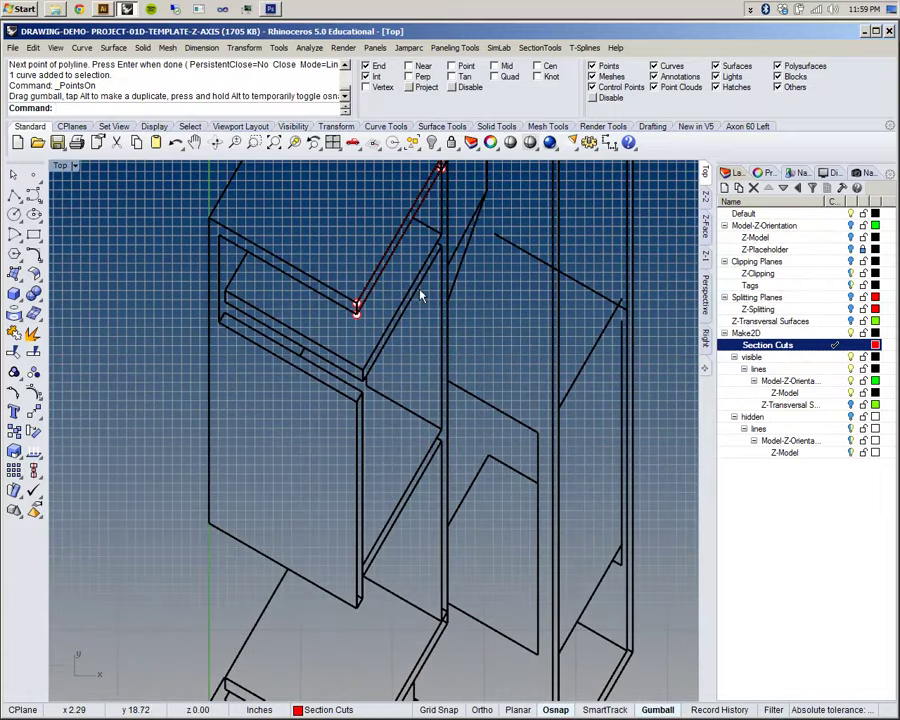
{"action": "right_click", "coordinate": [185, 108]}
{"action": "left_click", "coordinate": [168, 82]}
{"action": "right_click", "coordinate": [167, 77]}
{"action": "left_click", "coordinate": [211, 153]}
{"action": "right_click_drag", "start_coordinate": [450, 502], "coordinate": [446, 428]}
{"action": "scroll", "coordinate": [348, 302], "scroll_direction": "up", "scroll_amount": 6}
{"action": "left_click", "coordinate": [370, 333]}
{"action": "left_click", "coordinate": [360, 352]}
{"action": "right_click_drag", "start_coordinate": [416, 508], "coordinate": [392, 385]}
{"action": "left_click", "coordinate": [348, 556], "text": "shift"}
{"action": "left_click", "coordinate": [359, 538]}
{"action": "key", "text": "Up"}
{"action": "key", "text": "Up"}
{"action": "key", "text": "Up"}
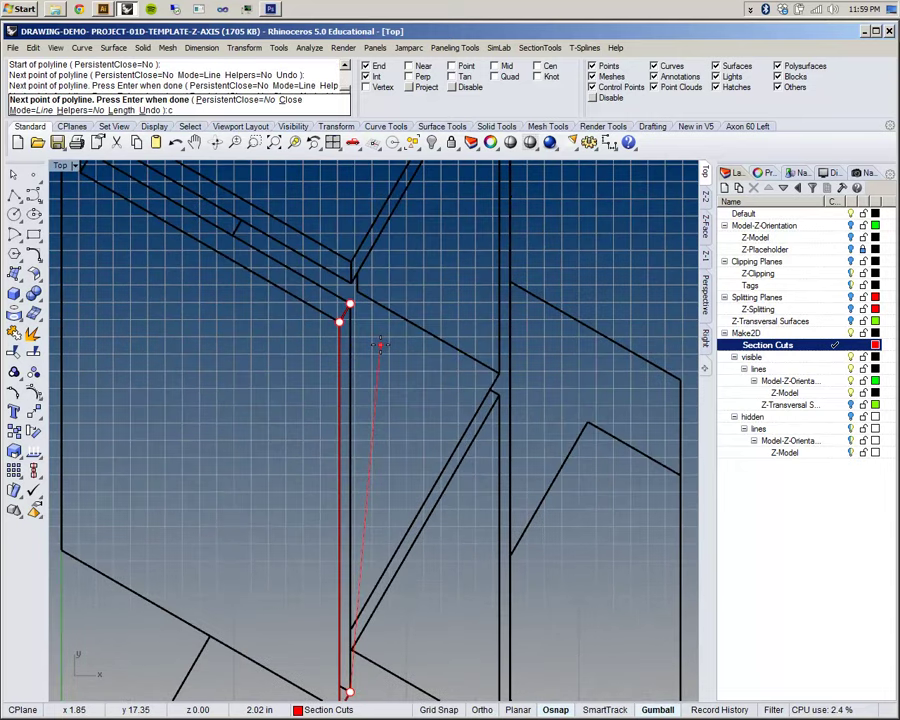
{"action": "key", "text": "Return"}
Start a polyline at the tip of the second sloped slab and trace its underside up to the inner wall, then down to the next slab.
{"action": "scroll", "coordinate": [381, 347], "scroll_direction": "down", "scroll_amount": 10}
{"action": "right_click_drag", "start_coordinate": [398, 372], "coordinate": [380, 390]}
{"action": "scroll", "coordinate": [415, 247], "scroll_direction": "up", "scroll_amount": 6}
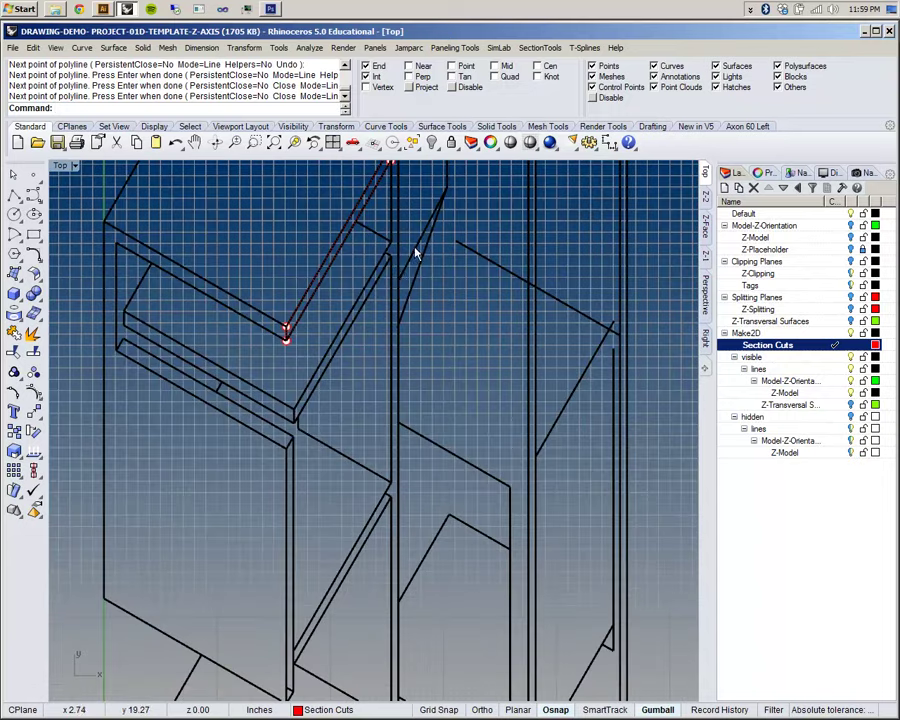
{"action": "right_click_drag", "start_coordinate": [326, 355], "coordinate": [282, 455]}
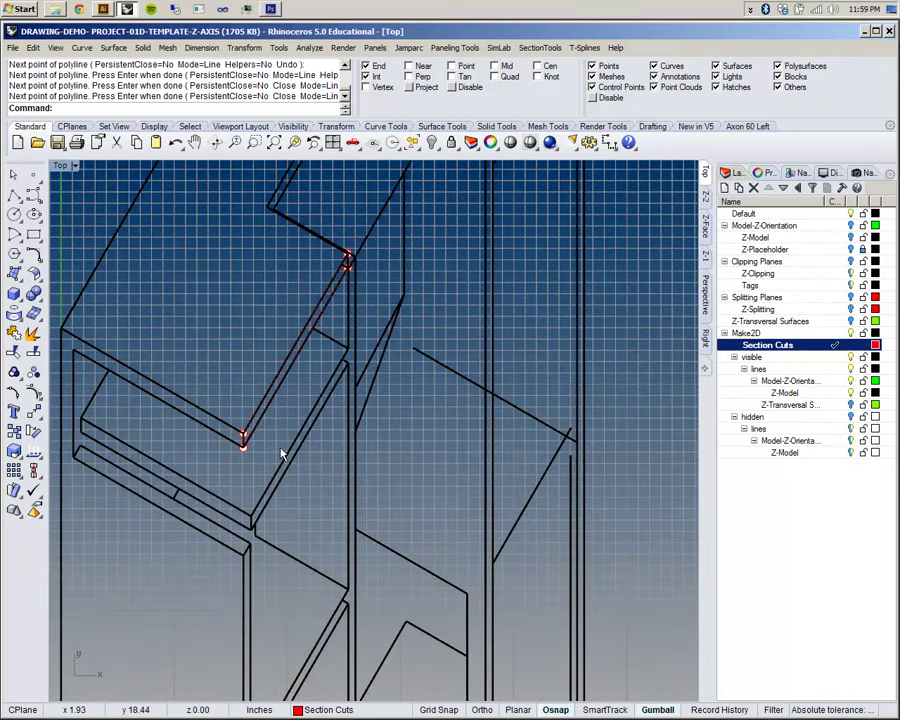
{"action": "scroll", "coordinate": [280, 451], "scroll_direction": "up", "scroll_amount": 4}
{"action": "right_click", "coordinate": [268, 481]}
{"action": "left_click", "coordinate": [235, 553]}
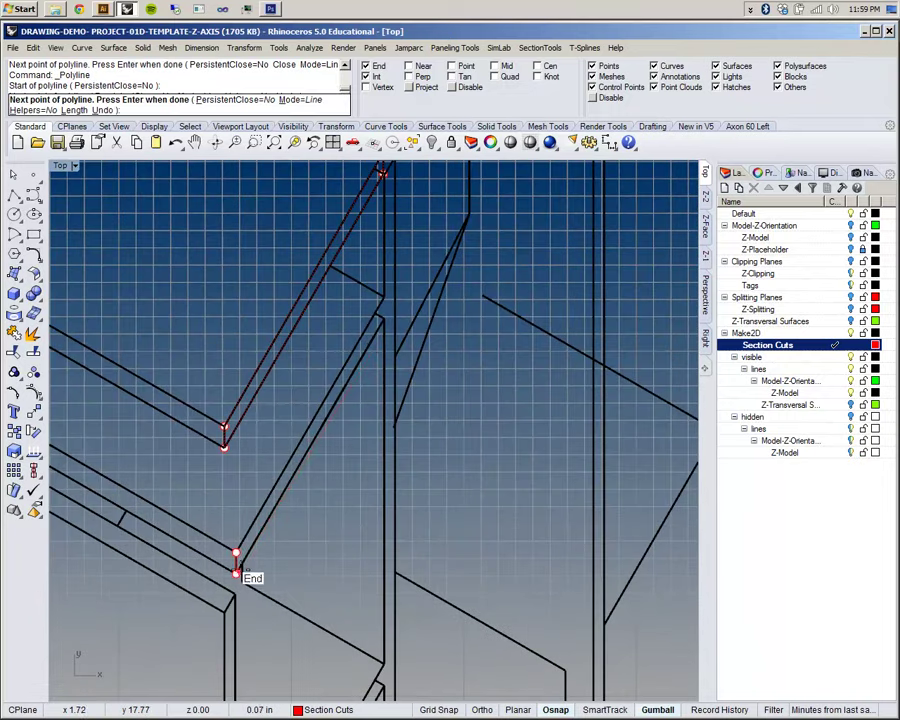
{"action": "left_click", "coordinate": [383, 320]}
{"action": "scroll", "coordinate": [402, 412], "scroll_direction": "down", "scroll_amount": 3}
{"action": "scroll", "coordinate": [425, 380], "scroll_direction": "up", "scroll_amount": 4}
{"action": "left_click", "coordinate": [424, 379]}
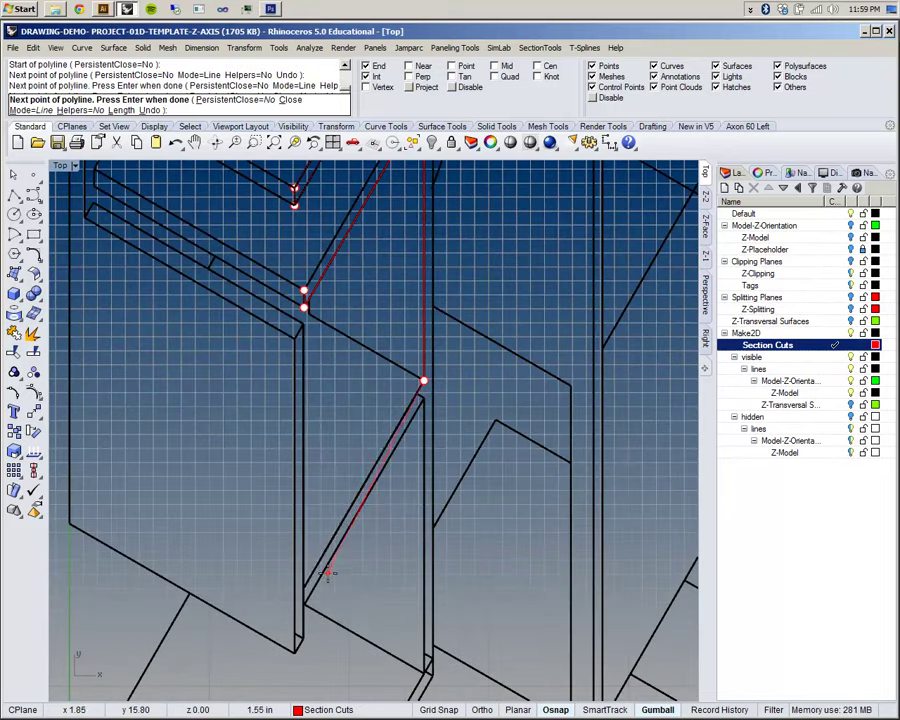
Continue the polyline around the third sloped slab's tip and back to the wall, then down to the wall's inner lower corner.
{"action": "left_click", "coordinate": [304, 588]}
{"action": "left_click", "coordinate": [304, 604]}
{"action": "left_click", "coordinate": [424, 398]}
{"action": "right_click_drag", "start_coordinate": [452, 507], "coordinate": [512, 282]}
{"action": "left_click", "coordinate": [484, 448]}
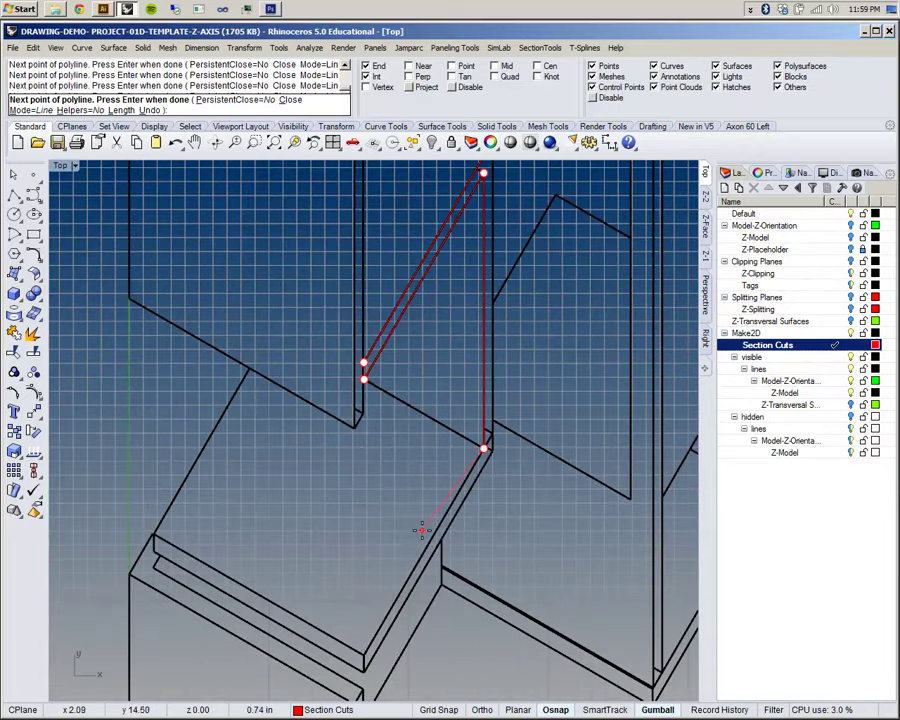
Continue the polyline around the lowest sloped slab's tip and back to the wall, then up the wall's outer edge to its top corner.
{"action": "left_click", "coordinate": [362, 657]}
{"action": "left_click", "coordinate": [484, 448]}
{"action": "right_click_drag", "start_coordinate": [537, 331], "coordinate": [484, 567]}
{"action": "scroll", "coordinate": [484, 567], "scroll_direction": "down", "scroll_amount": 10}
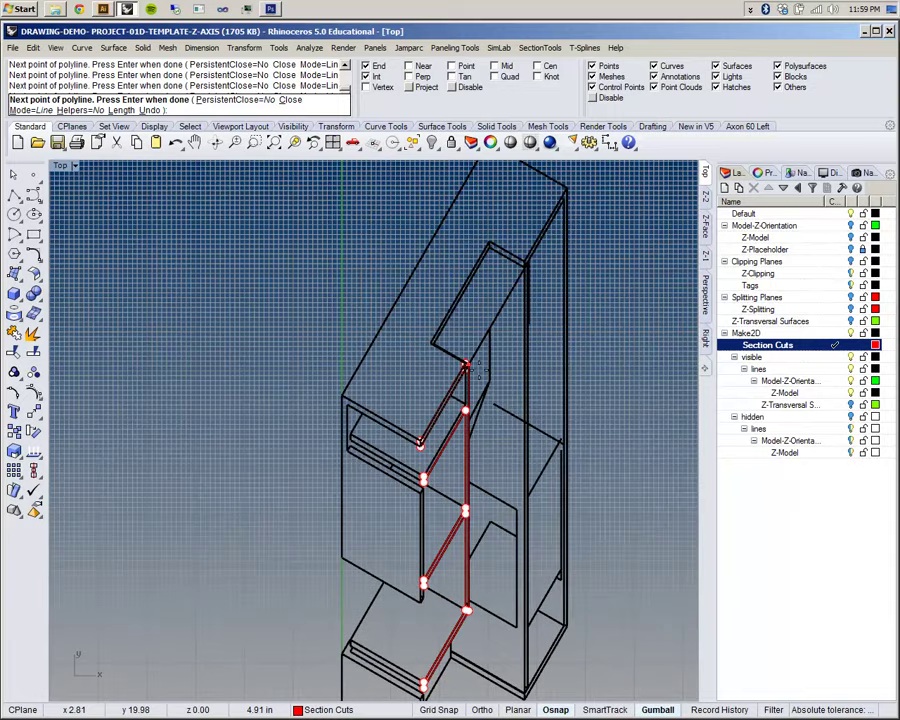
{"action": "scroll", "coordinate": [480, 370], "scroll_direction": "up", "scroll_amount": 13}
{"action": "scroll", "coordinate": [440, 366], "scroll_direction": "up", "scroll_amount": 4}
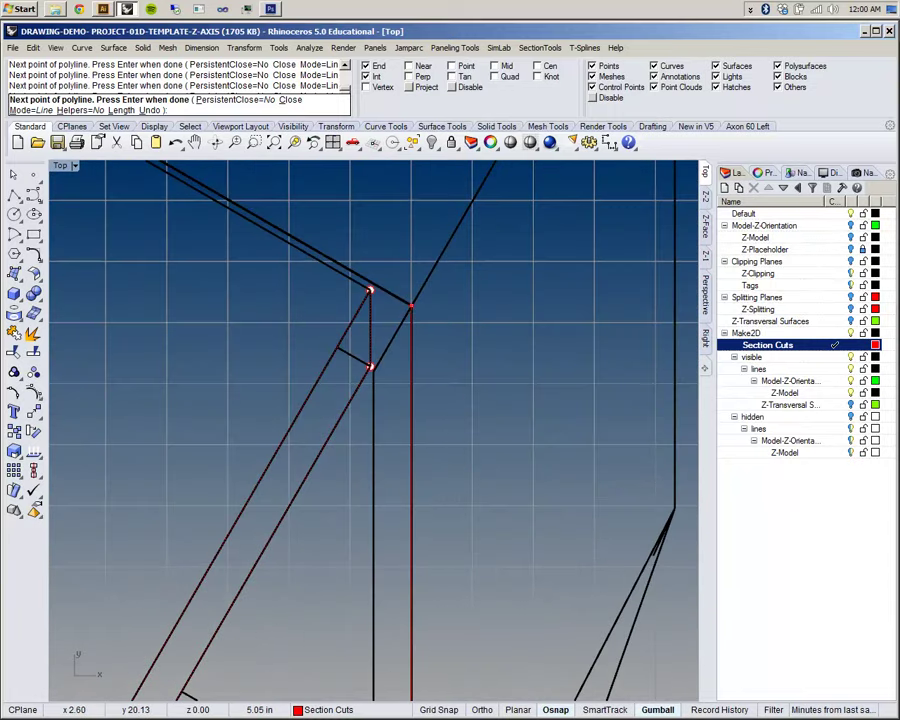
{"action": "scroll", "coordinate": [406, 303], "scroll_direction": "down", "scroll_amount": 4}
{"action": "scroll", "coordinate": [405, 310], "scroll_direction": "down", "scroll_amount": 3}
{"action": "scroll", "coordinate": [410, 330], "scroll_direction": "up", "scroll_amount": 3}
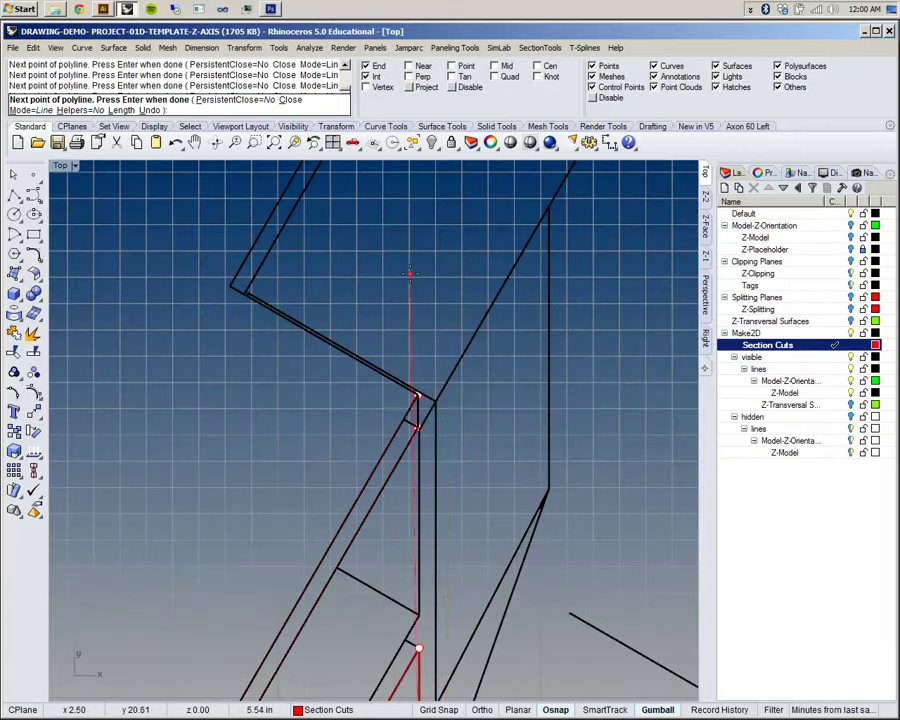
{"action": "left_click", "coordinate": [436, 403]}
Carry the polyline across the wall's top to the first sloped slab's corner and along the inner edge, then end it.
{"action": "scroll", "coordinate": [438, 404], "scroll_direction": "up", "scroll_amount": 2}
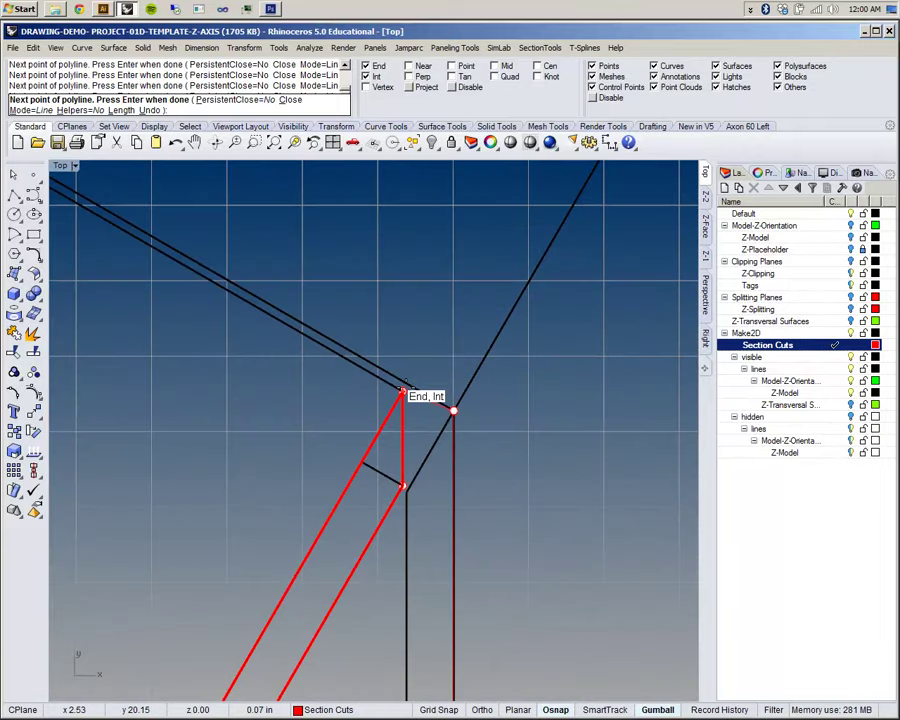
{"action": "left_click", "coordinate": [403, 392]}
{"action": "scroll", "coordinate": [402, 388], "scroll_direction": "down", "scroll_amount": 3}
{"action": "scroll", "coordinate": [405, 380], "scroll_direction": "up", "scroll_amount": 4}
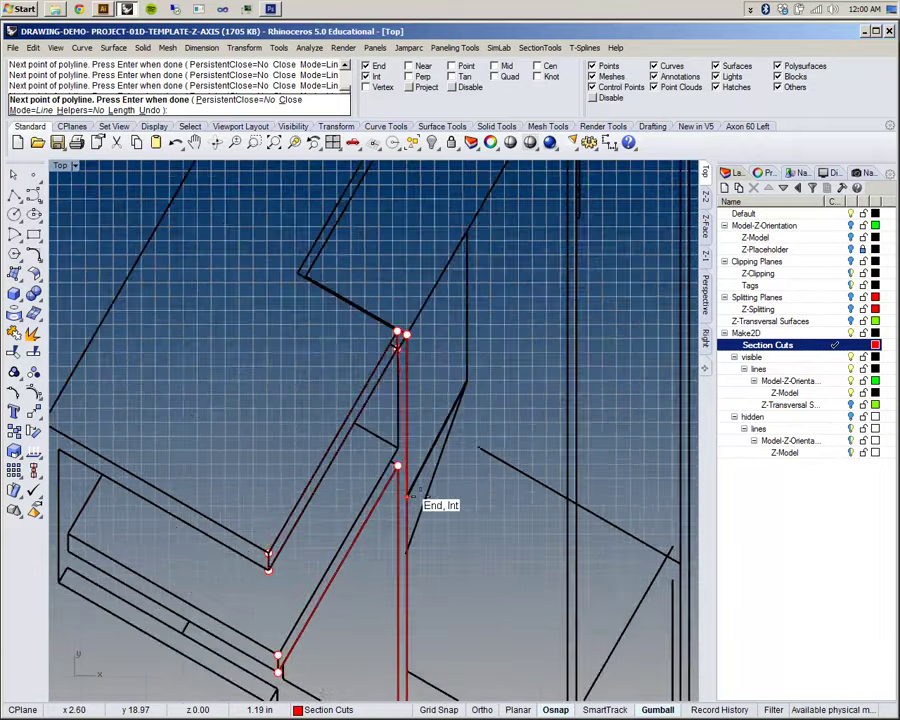
{"action": "left_click", "coordinate": [354, 358]}
{"action": "scroll", "coordinate": [354, 358], "scroll_direction": "down", "scroll_amount": 3}
{"action": "scroll", "coordinate": [280, 480], "scroll_direction": "up", "scroll_amount": 3}
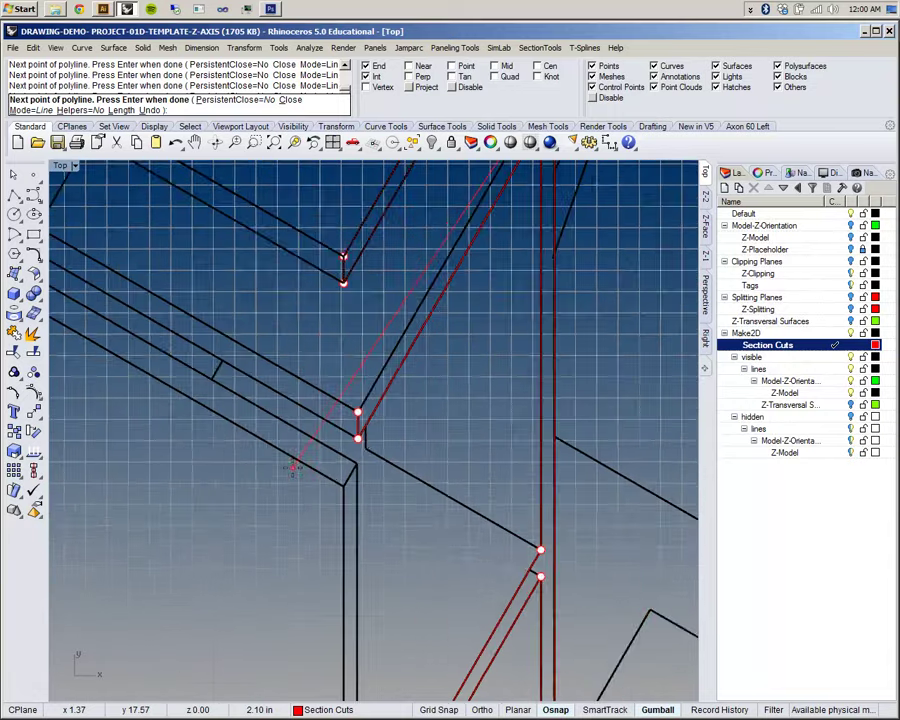
{"action": "key", "text": "Escape"}
Examine the linework of the lower box and the junction where the first sloped slab meets the wall on the first exploded piece.
{"action": "scroll", "coordinate": [364, 359], "scroll_direction": "down", "scroll_amount": 15}
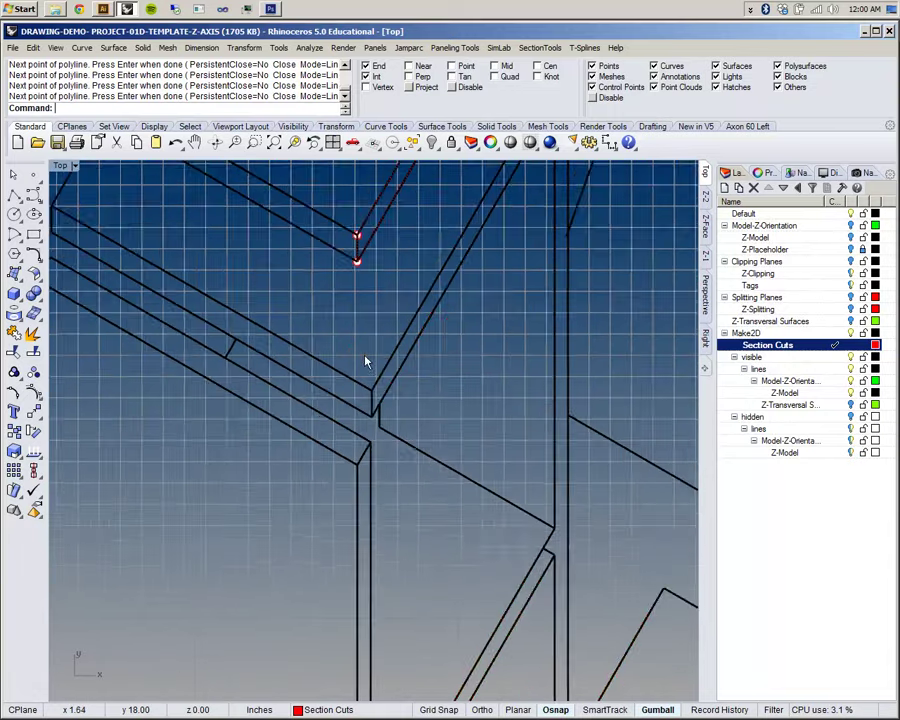
{"action": "scroll", "coordinate": [406, 393], "scroll_direction": "up", "scroll_amount": 10}
{"action": "right_click_drag", "start_coordinate": [392, 551], "coordinate": [425, 302]}
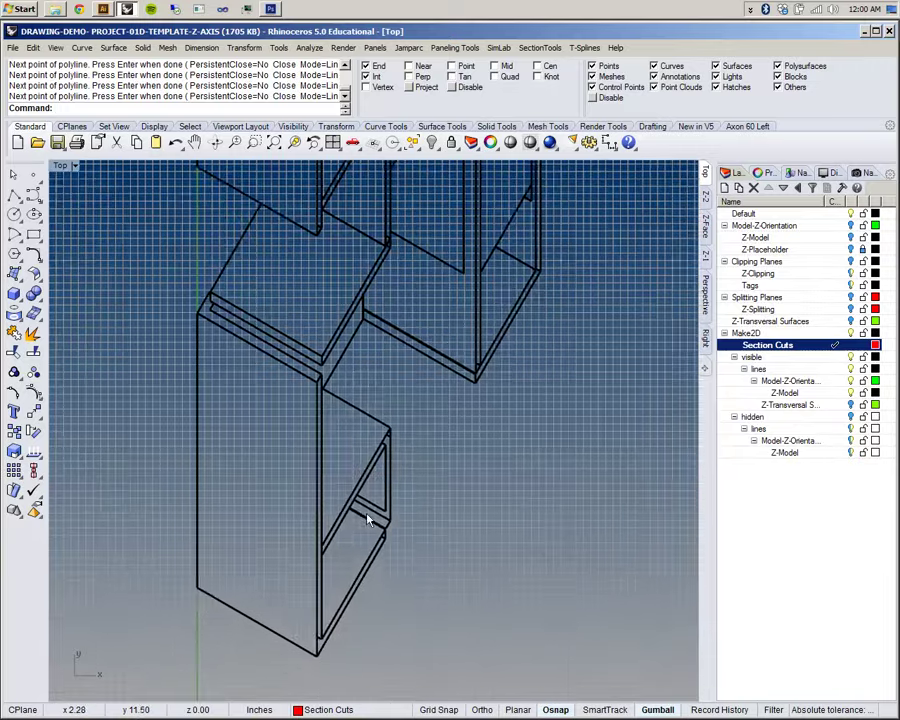
{"action": "scroll", "coordinate": [360, 530], "scroll_direction": "up", "scroll_amount": 8}
{"action": "right_click_drag", "start_coordinate": [353, 550], "coordinate": [396, 459]}
{"action": "scroll", "coordinate": [391, 461], "scroll_direction": "down", "scroll_amount": 15}
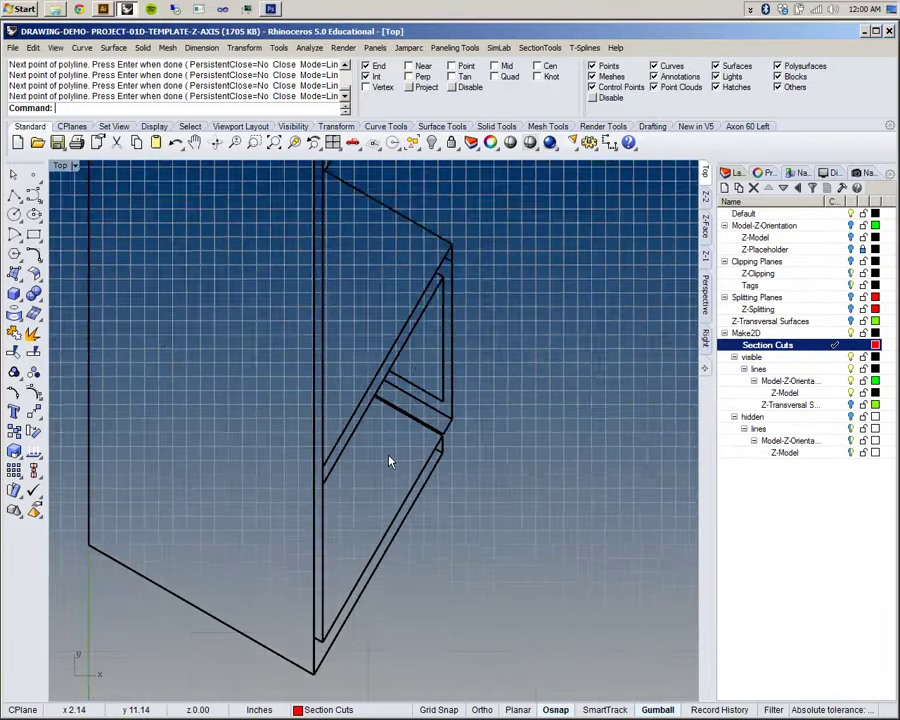
{"action": "right_click_drag", "start_coordinate": [448, 416], "coordinate": [345, 706]}
{"action": "scroll", "coordinate": [424, 342], "scroll_direction": "up", "scroll_amount": 5}
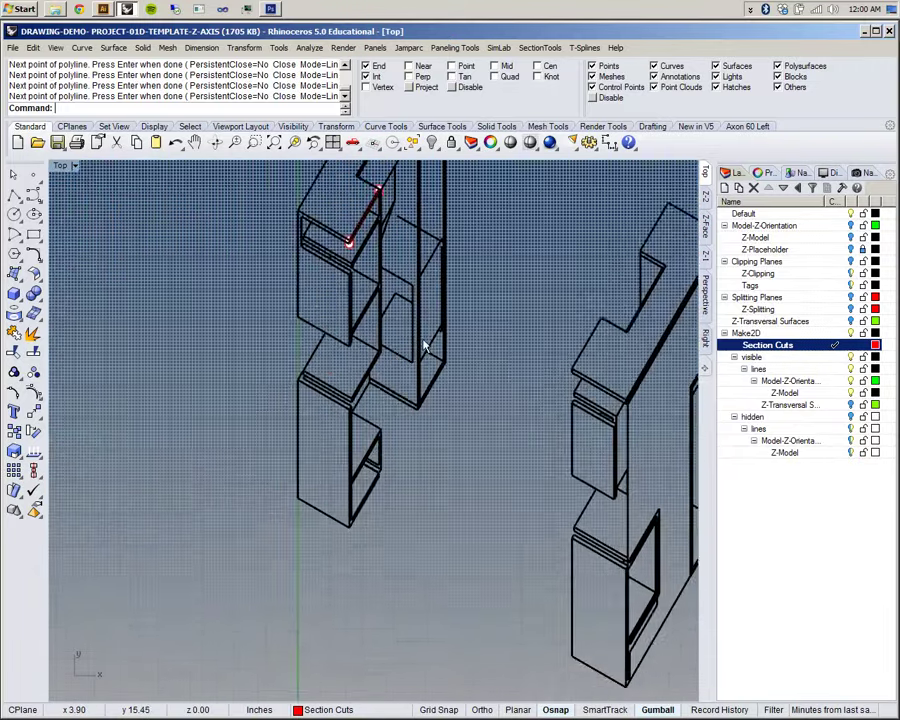
{"action": "scroll", "coordinate": [354, 450], "scroll_direction": "down", "scroll_amount": 3}
{"action": "scroll", "coordinate": [390, 400], "scroll_direction": "up", "scroll_amount": 3}
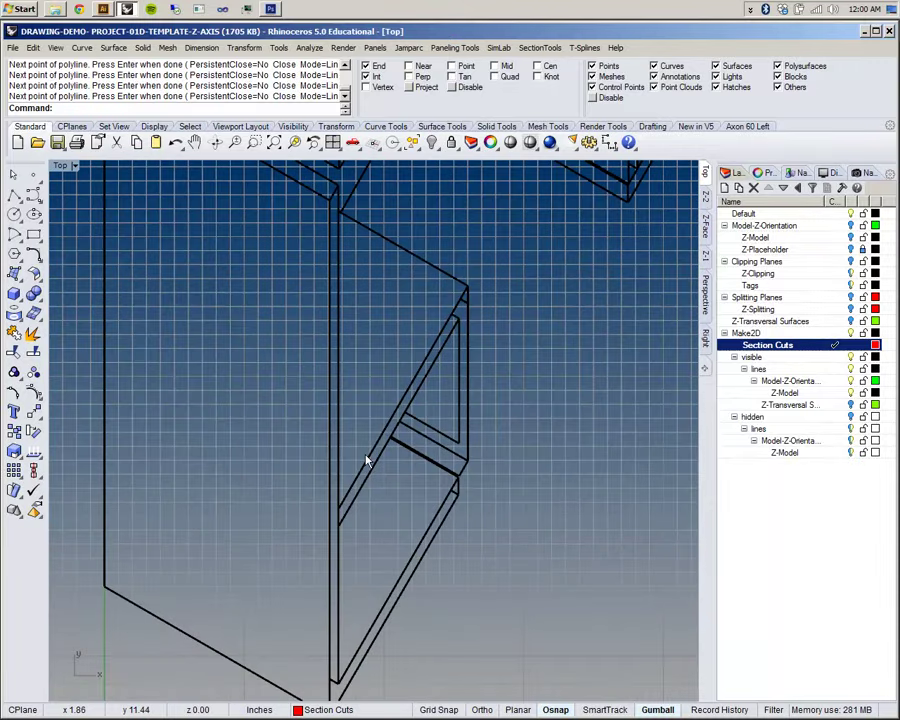
{"action": "right_click_drag", "start_coordinate": [388, 543], "coordinate": [315, 542]}
{"action": "scroll", "coordinate": [342, 464], "scroll_direction": "down", "scroll_amount": 8}
{"action": "scroll", "coordinate": [342, 502], "scroll_direction": "down", "scroll_amount": 3}
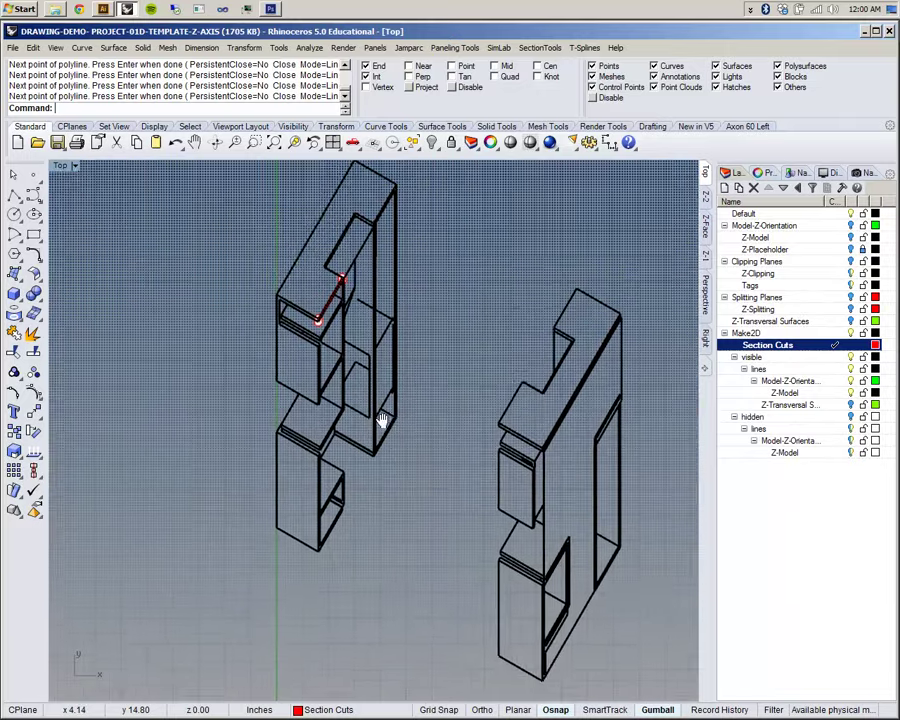
{"action": "scroll", "coordinate": [360, 314], "scroll_direction": "up", "scroll_amount": 4}
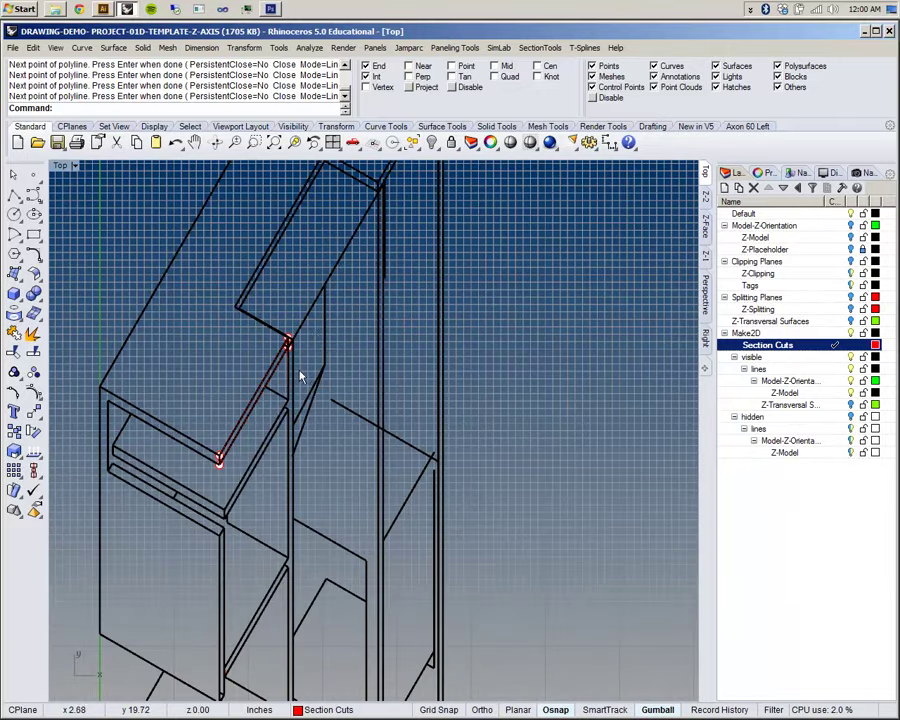
{"action": "scroll", "coordinate": [300, 355], "scroll_direction": "up", "scroll_amount": 1}
{"action": "scroll", "coordinate": [318, 362], "scroll_direction": "up", "scroll_amount": 3}
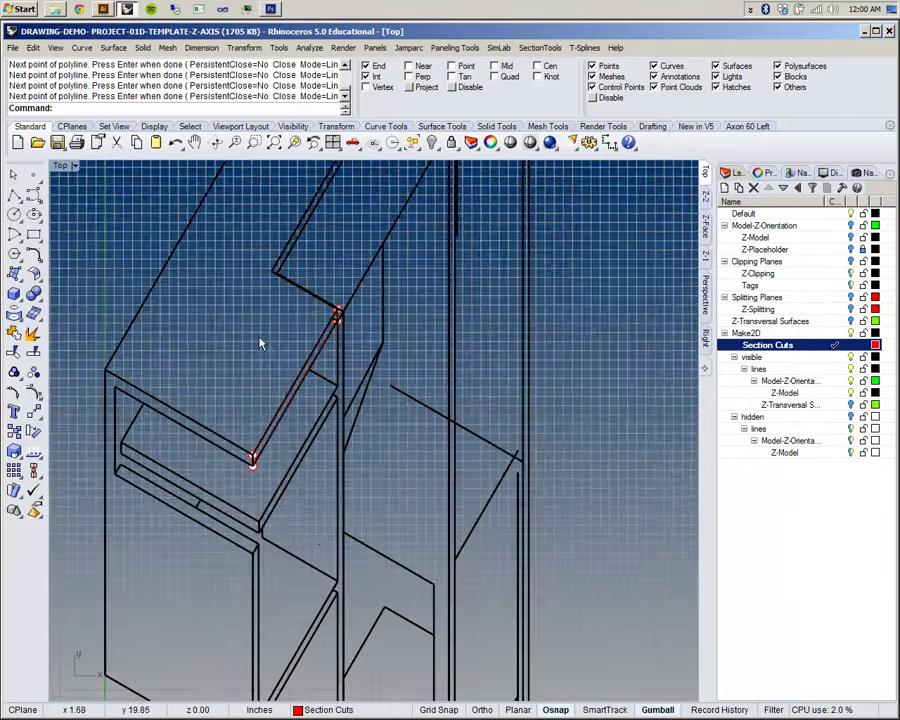
{"action": "scroll", "coordinate": [408, 332], "scroll_direction": "up", "scroll_amount": 2}
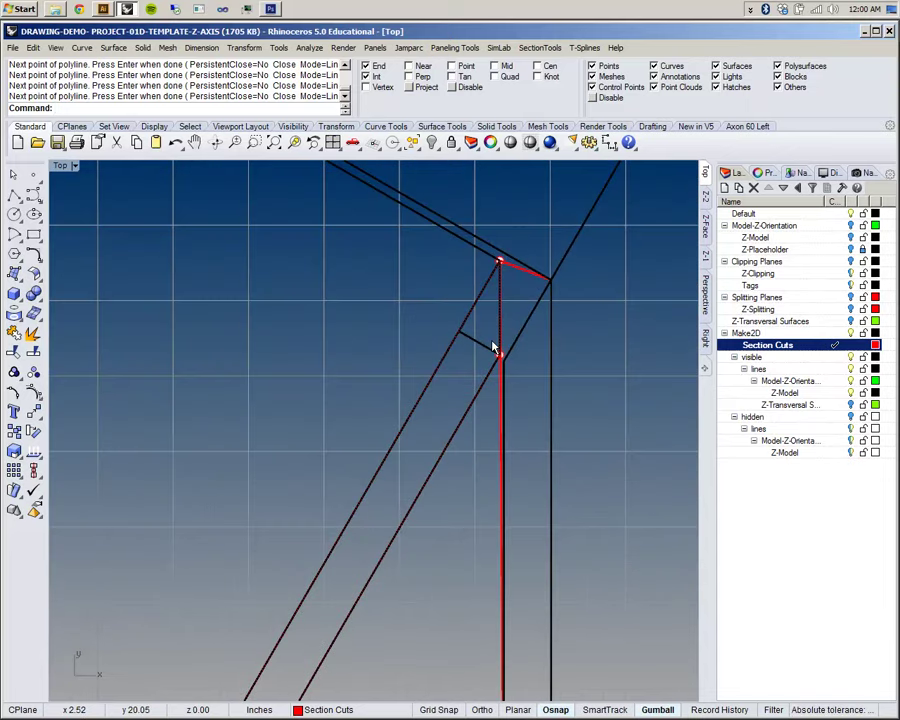
{"action": "scroll", "coordinate": [493, 345], "scroll_direction": "down", "scroll_amount": 4}
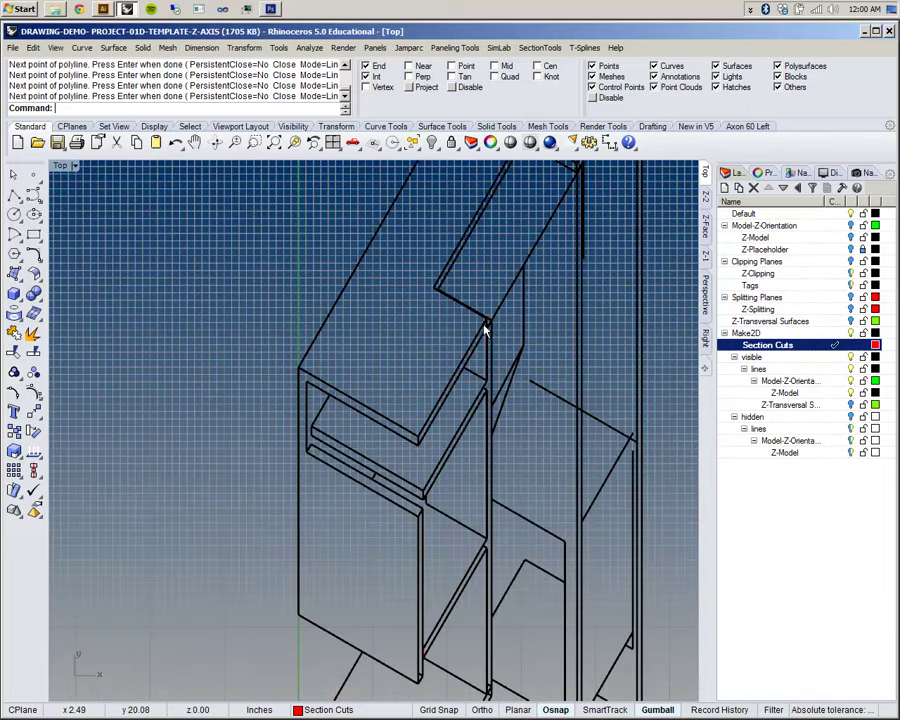
{"action": "scroll", "coordinate": [486, 321], "scroll_direction": "up", "scroll_amount": 3}
{"action": "scroll", "coordinate": [494, 307], "scroll_direction": "down", "scroll_amount": 6}
{"action": "right_click_drag", "start_coordinate": [492, 310], "coordinate": [357, 371]}
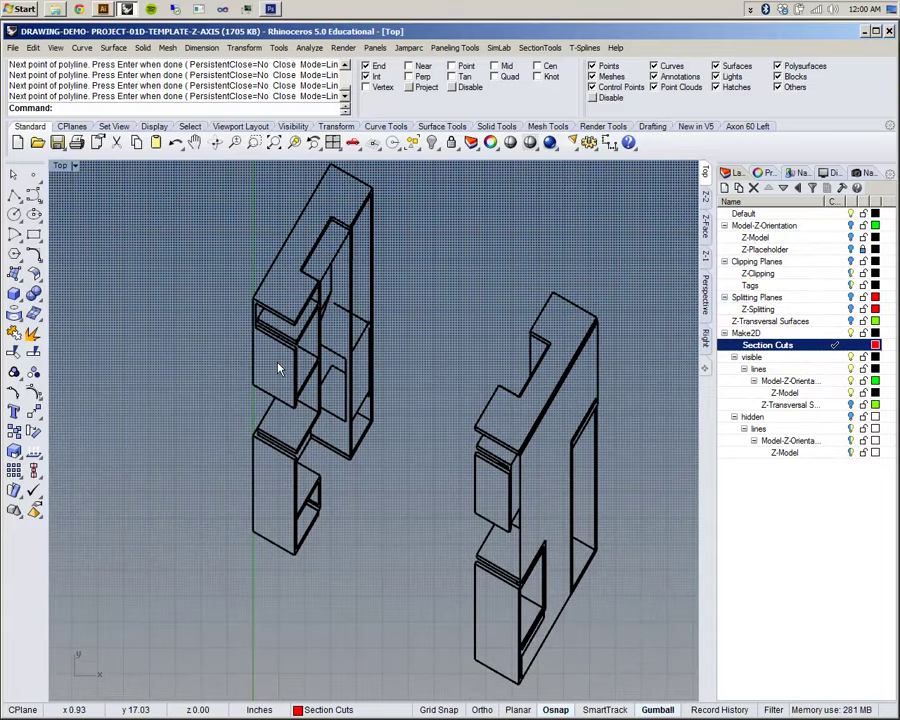
Turn on the Z-Transversal Surfaces layer under the visible Make2D lines and review its outlines at the bases of the exploded pieces.
{"action": "left_click", "coordinate": [855, 406]}
{"action": "scroll", "coordinate": [293, 446], "scroll_direction": "down", "scroll_amount": 5}
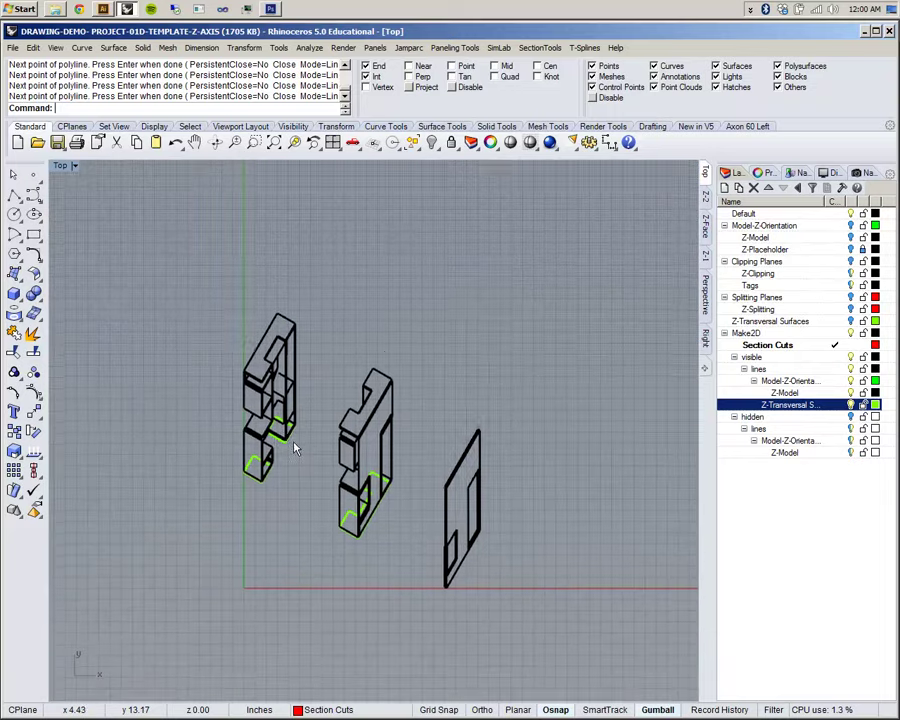
{"action": "scroll", "coordinate": [379, 470], "scroll_direction": "up", "scroll_amount": 5}
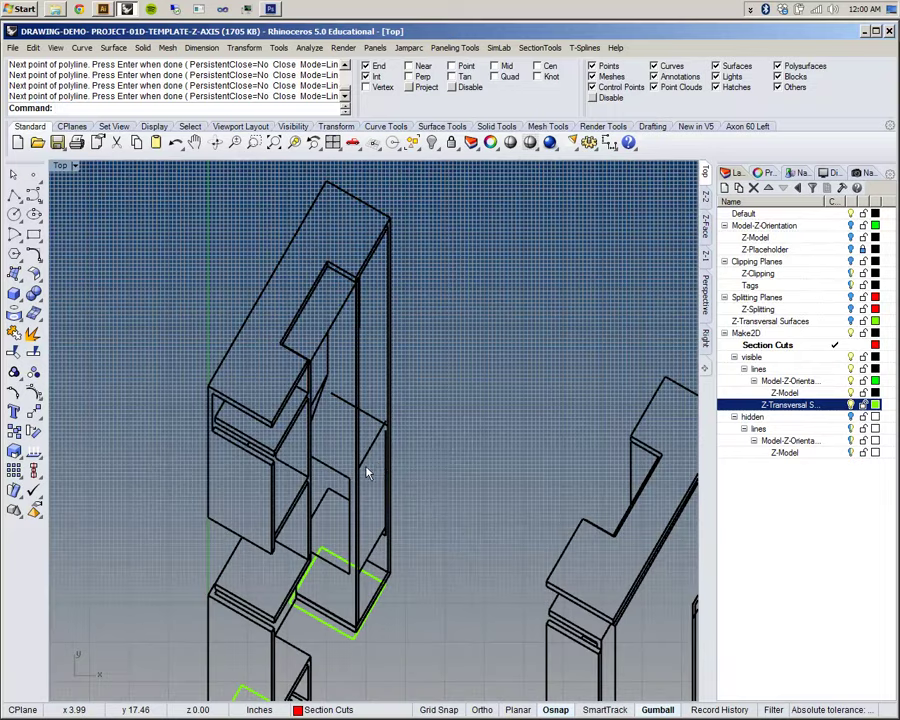
{"action": "right_click_drag", "start_coordinate": [367, 474], "coordinate": [337, 406]}
{"action": "scroll", "coordinate": [337, 406], "scroll_direction": "up", "scroll_amount": 4}
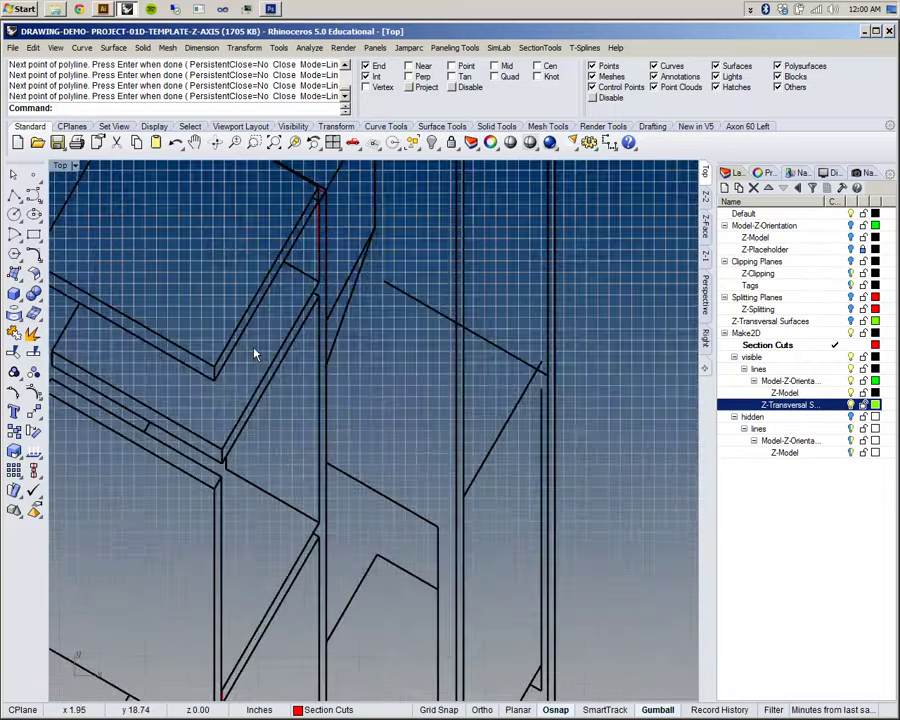
{"action": "scroll", "coordinate": [236, 342], "scroll_direction": "down", "scroll_amount": 5}
{"action": "scroll", "coordinate": [332, 428], "scroll_direction": "down", "scroll_amount": 3}
{"action": "scroll", "coordinate": [255, 306], "scroll_direction": "up", "scroll_amount": 8}
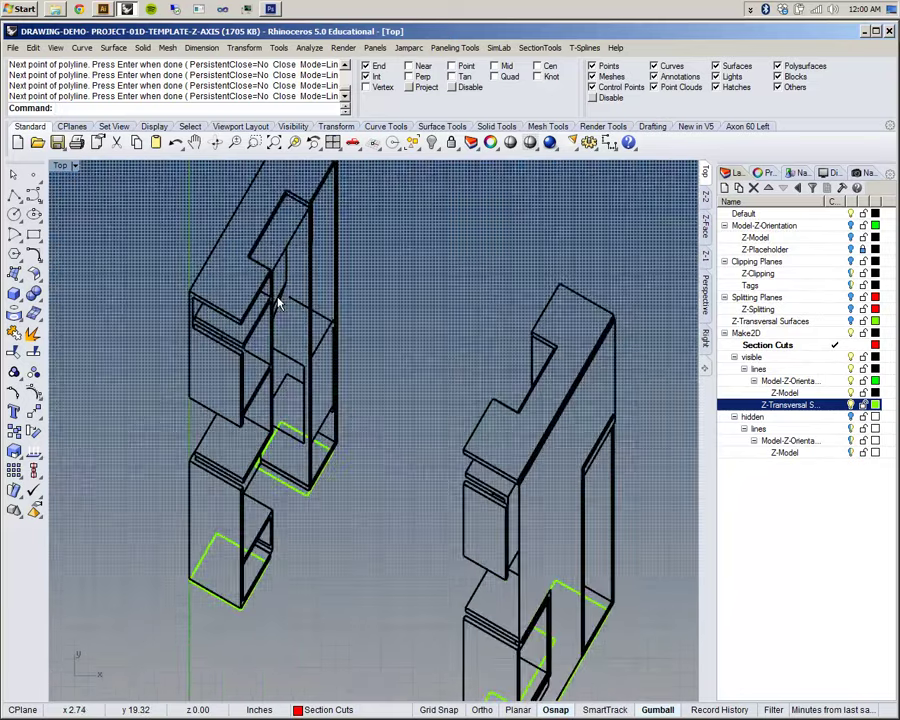
{"action": "scroll", "coordinate": [241, 355], "scroll_direction": "up", "scroll_amount": 3}
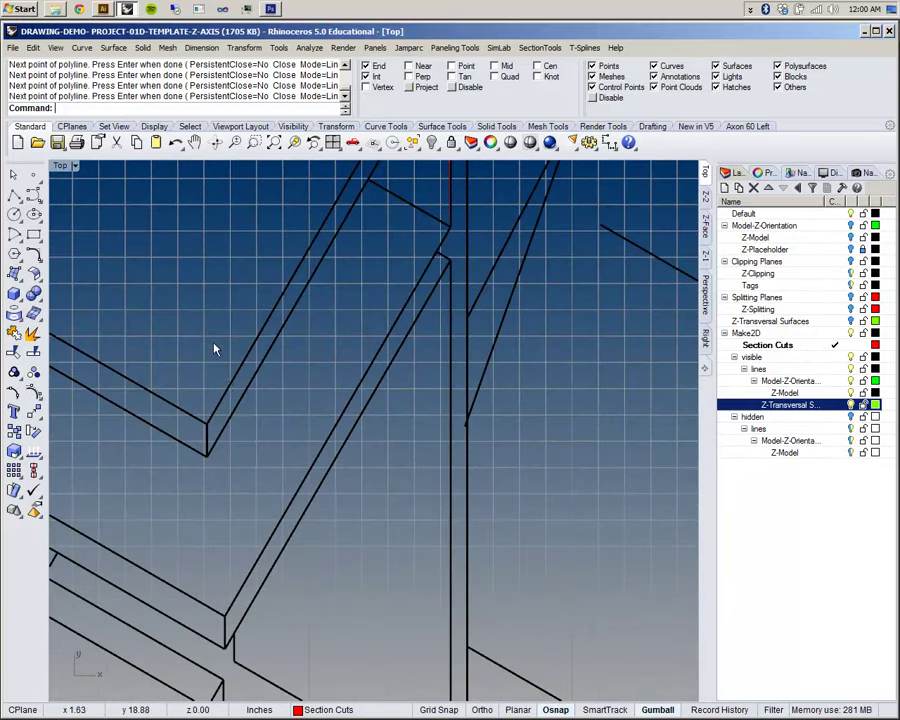
Select the first sloped slab's edges and traced outline together with the wall polyline to check them, then clear the selection.
{"action": "left_click", "coordinate": [231, 392]}
{"action": "left_click", "coordinate": [265, 421]}
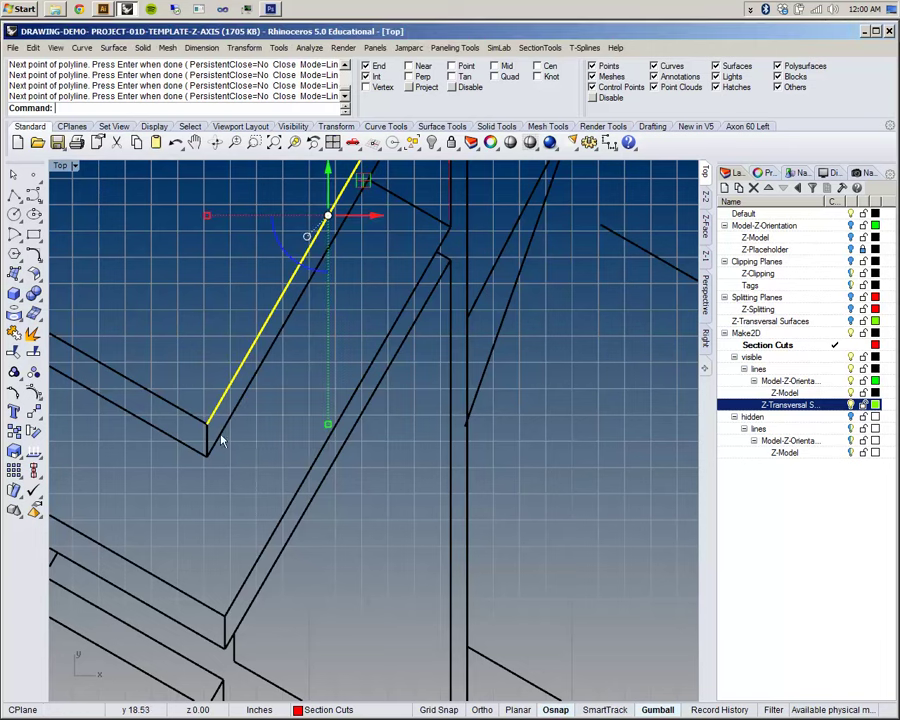
{"action": "left_click", "coordinate": [209, 446]}
{"action": "left_click", "coordinate": [241, 473]}
{"action": "left_click", "coordinate": [229, 419]}
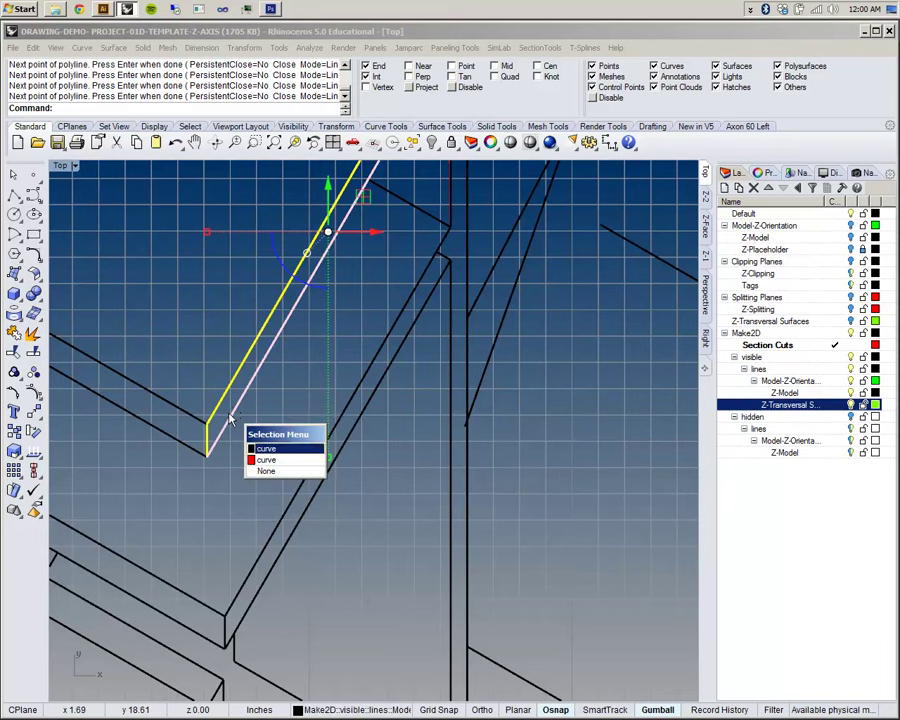
{"action": "left_click", "coordinate": [266, 460]}
{"action": "scroll", "coordinate": [297, 352], "scroll_direction": "down", "scroll_amount": 3}
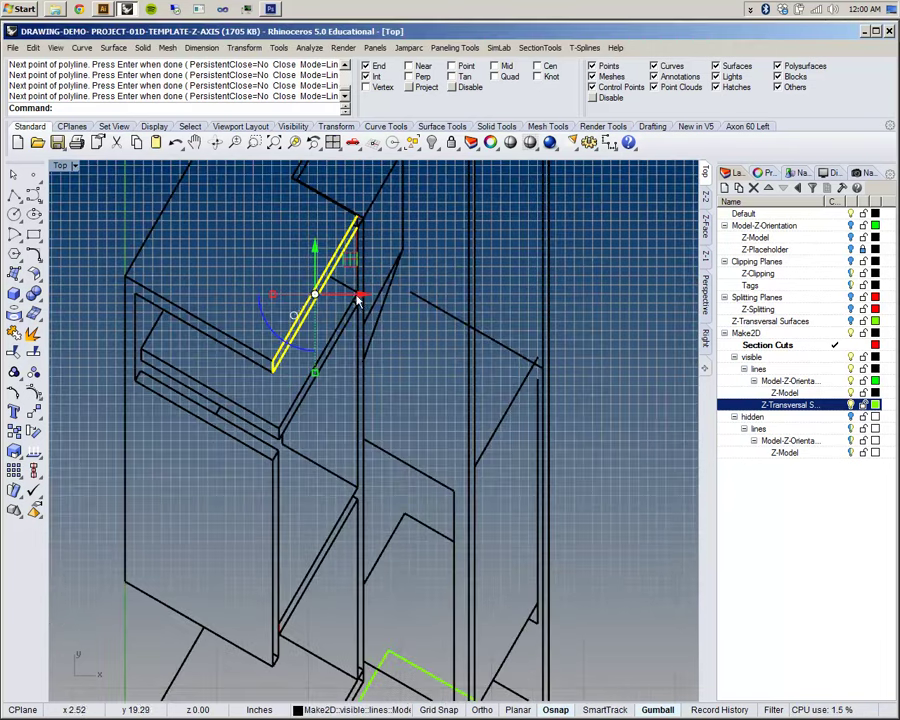
{"action": "scroll", "coordinate": [365, 257], "scroll_direction": "up", "scroll_amount": 5}
{"action": "scroll", "coordinate": [334, 248], "scroll_direction": "up", "scroll_amount": 5}
{"action": "left_click", "coordinate": [335, 242], "text": "shift"}
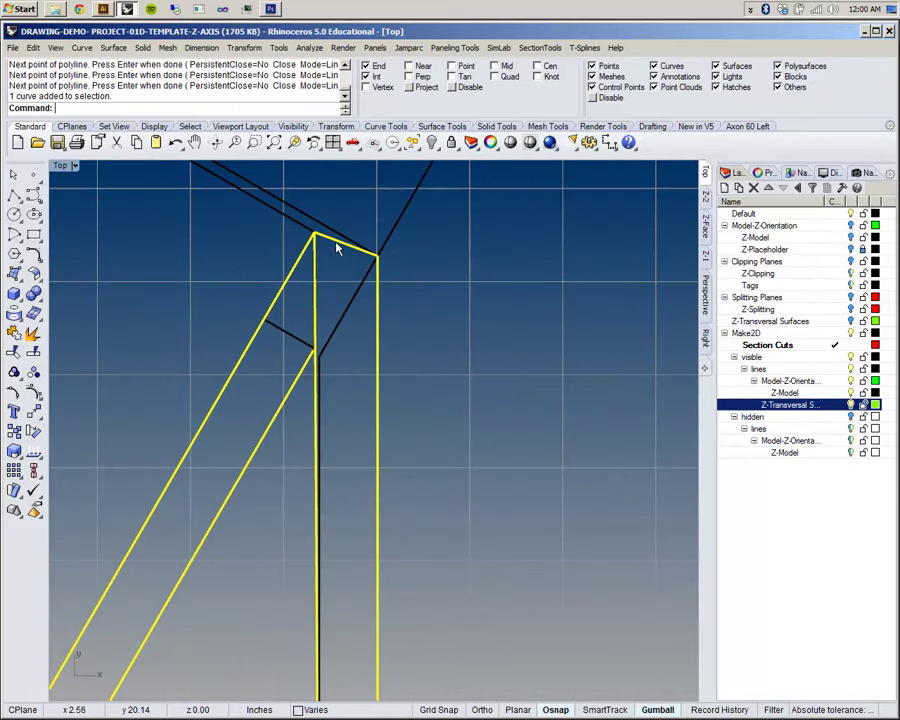
{"action": "scroll", "coordinate": [326, 297], "scroll_direction": "down", "scroll_amount": 10}
{"action": "right_click_drag", "start_coordinate": [361, 374], "coordinate": [385, 220]}
{"action": "mouse_move", "coordinate": [342, 540]}
{"action": "right_mouse_down"}
{"action": "mouse_move", "coordinate": [336, 478]}
{"action": "mouse_move", "coordinate": [341, 526]}
{"action": "right_mouse_up"}
{"action": "left_click", "coordinate": [561, 380]}
{"action": "right_click_drag", "start_coordinate": [464, 344], "coordinate": [453, 501]}
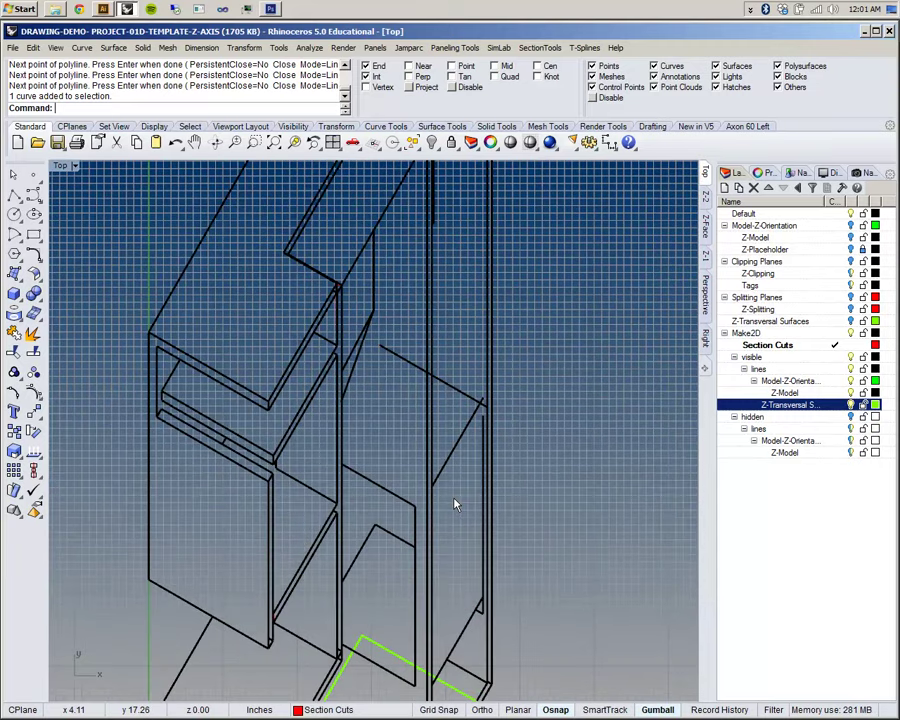
Select all the linework of the three exploded pieces.
{"action": "scroll", "coordinate": [457, 492], "scroll_direction": "down", "scroll_amount": 5}
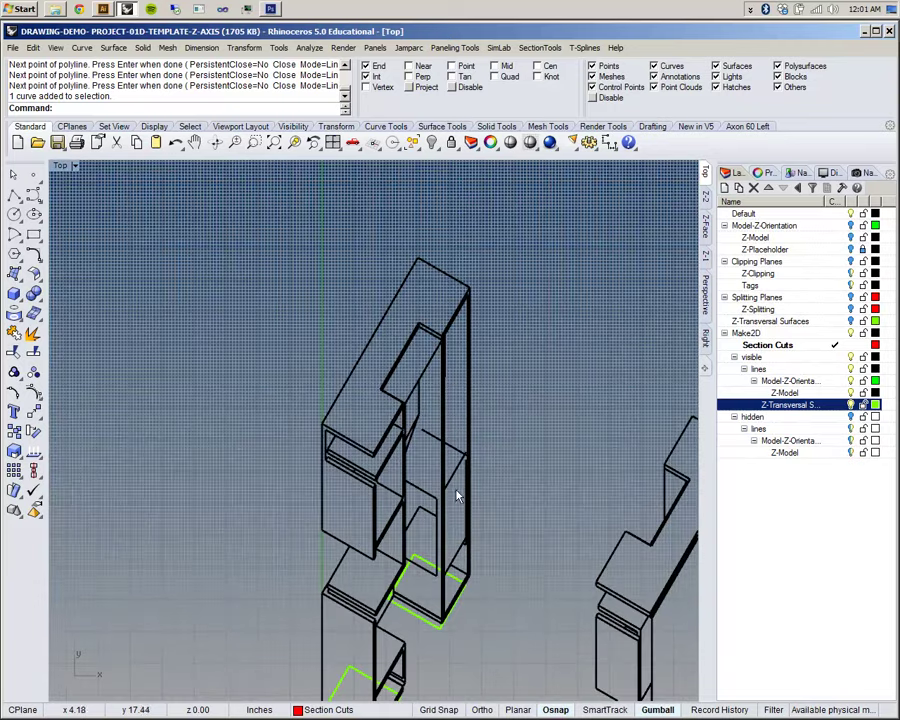
{"action": "scroll", "coordinate": [450, 381], "scroll_direction": "up", "scroll_amount": 5}
{"action": "right_click_drag", "start_coordinate": [490, 458], "coordinate": [461, 391]}
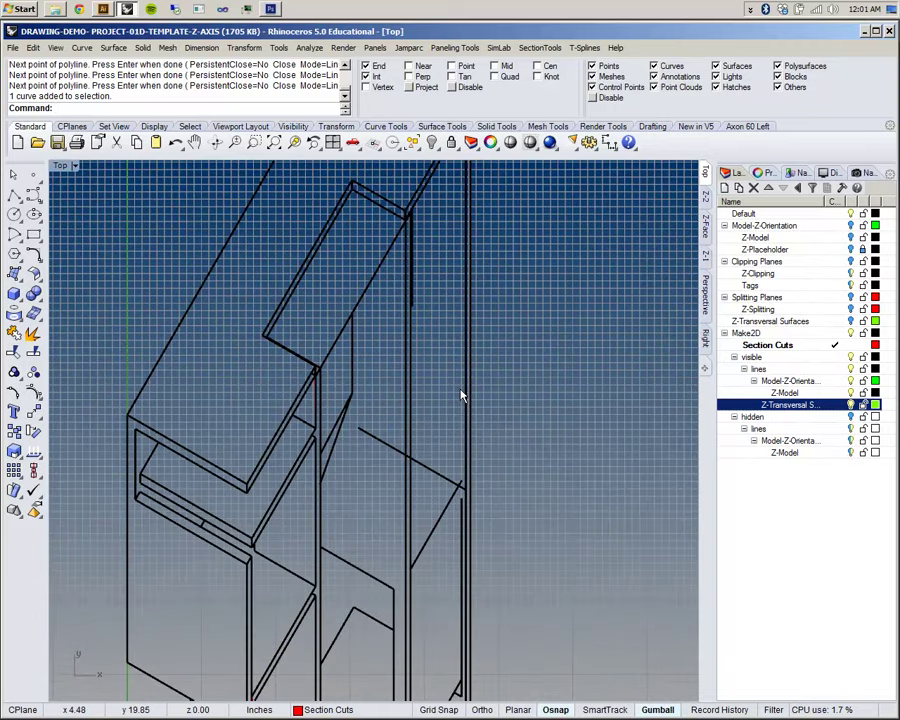
{"action": "scroll", "coordinate": [285, 420], "scroll_direction": "down", "scroll_amount": 4}
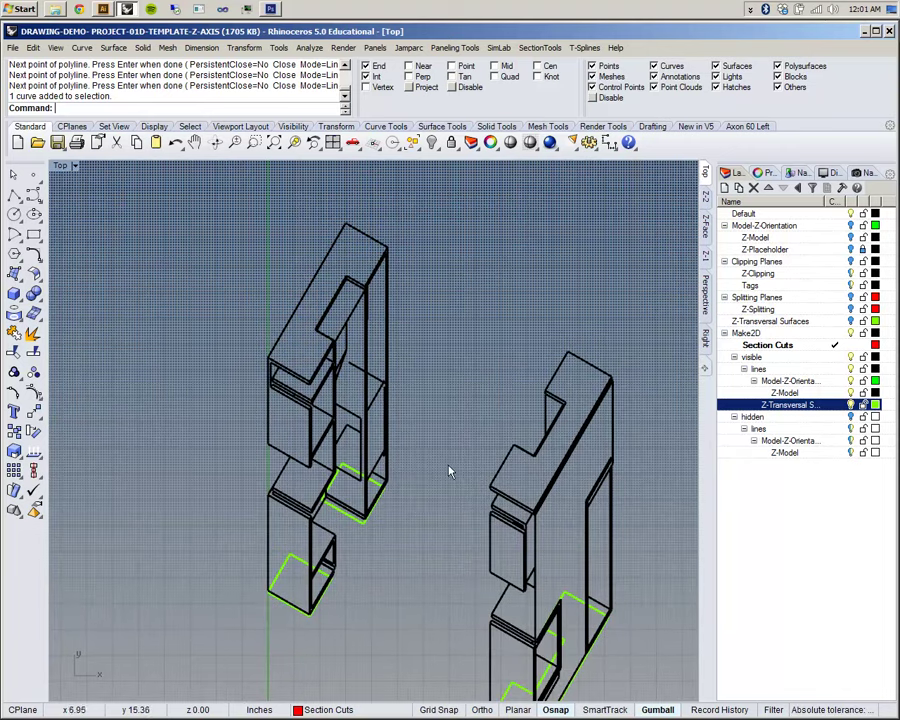
{"action": "scroll", "coordinate": [301, 382], "scroll_direction": "down", "scroll_amount": 4}
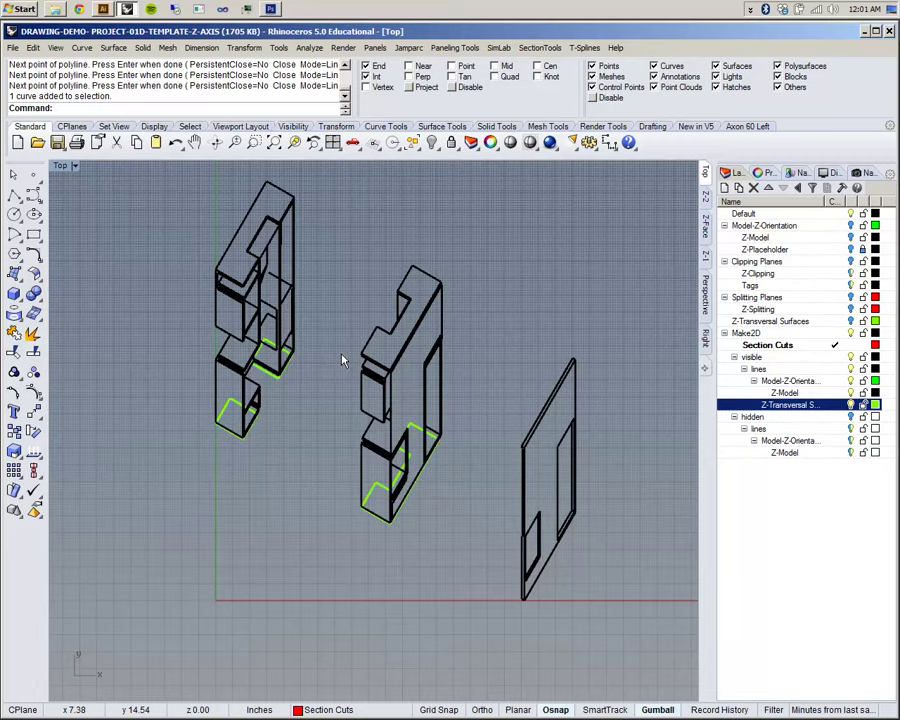
{"action": "scroll", "coordinate": [350, 360], "scroll_direction": "down", "scroll_amount": 4}
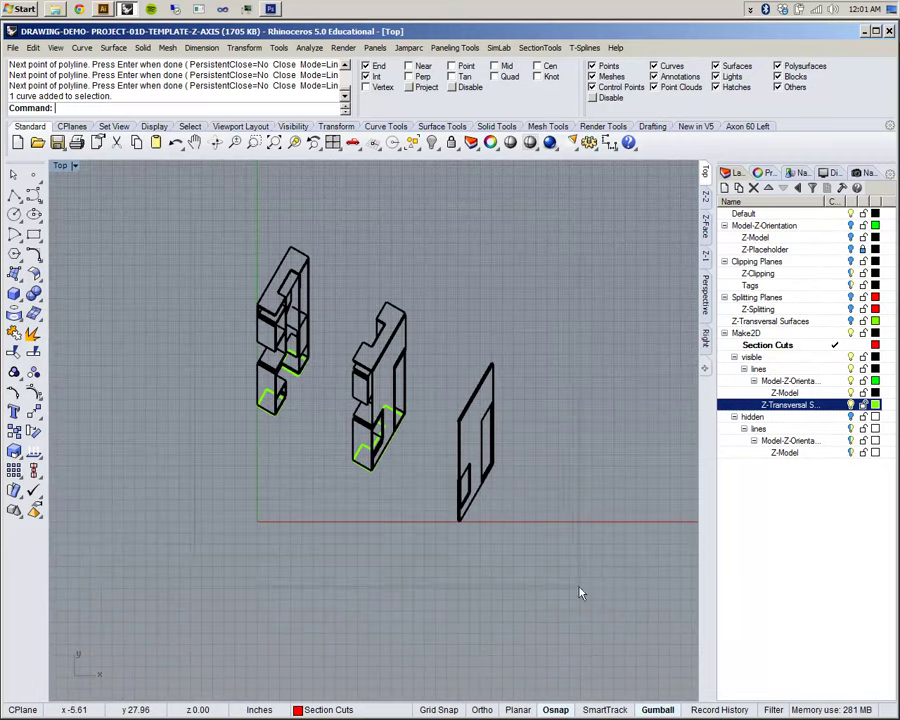
{"action": "left_click_drag", "start_coordinate": [580, 592], "coordinate": [580, 588]}
{"action": "scroll", "coordinate": [488, 345], "scroll_direction": "up", "scroll_amount": 4}
{"action": "right_click_drag", "start_coordinate": [314, 353], "coordinate": [459, 378]}
{"action": "scroll", "coordinate": [473, 362], "scroll_direction": "down", "scroll_amount": 6}
Export the selected linework as Adobe Illustrator file Z-Axon-02, preserving the model scale at 1 inch = 1 inch with CMYK colour.
{"action": "type", "text": "E"}
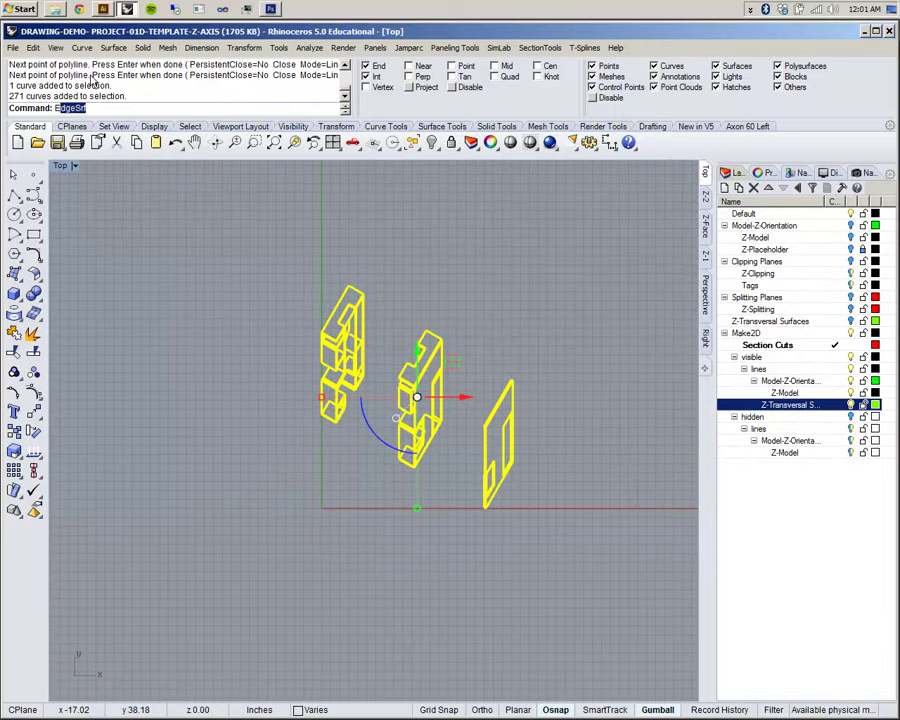
{"action": "type", "text": "xport"}
{"action": "key", "text": "Return"}
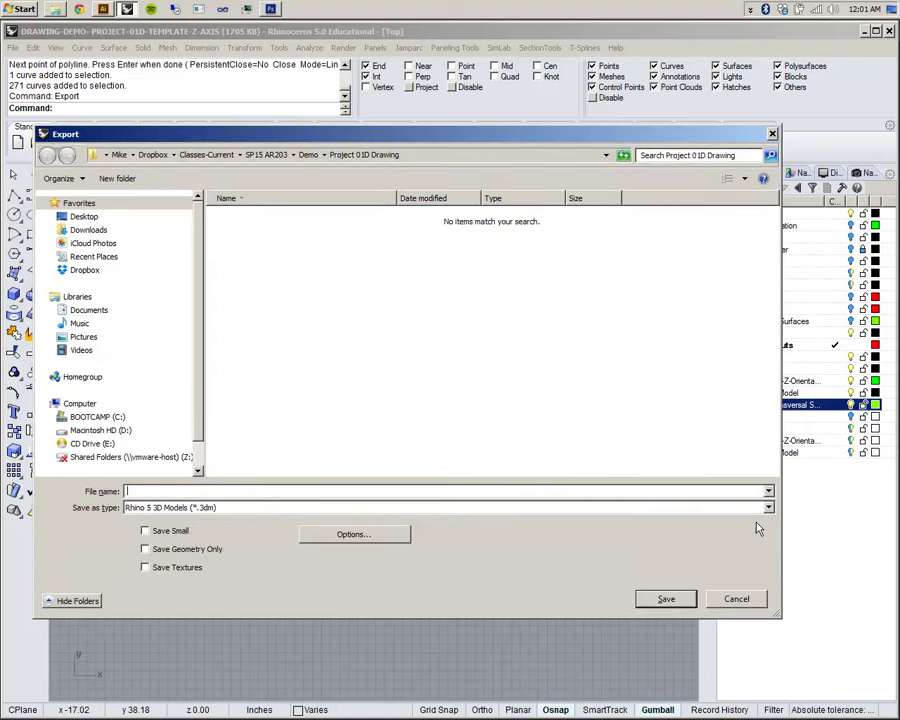
{"action": "left_click", "coordinate": [766, 507]}
{"action": "left_click", "coordinate": [192, 252]}
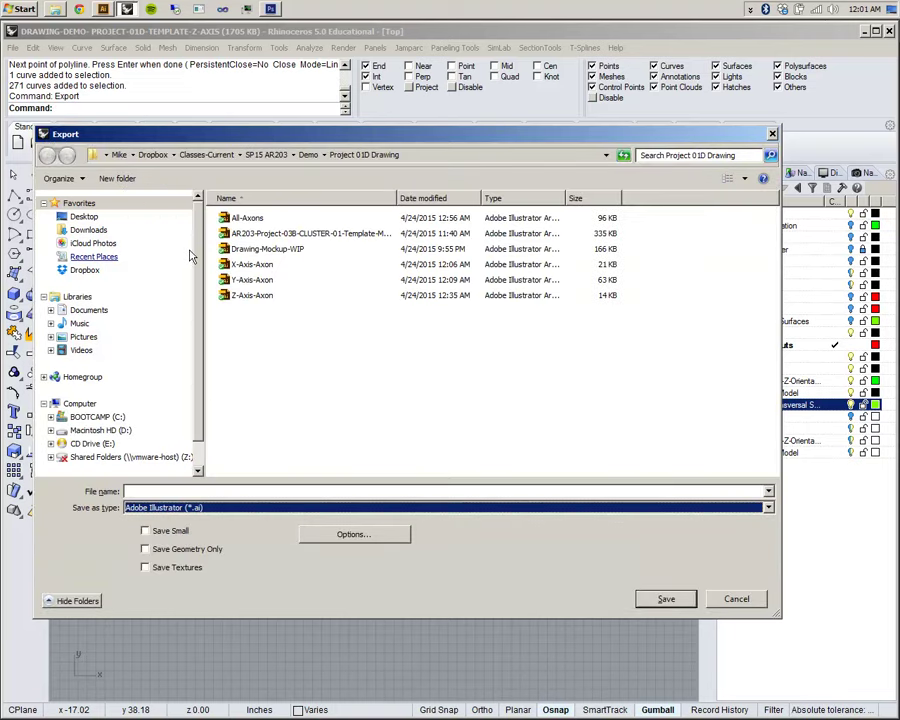
{"action": "left_click", "coordinate": [173, 491]}
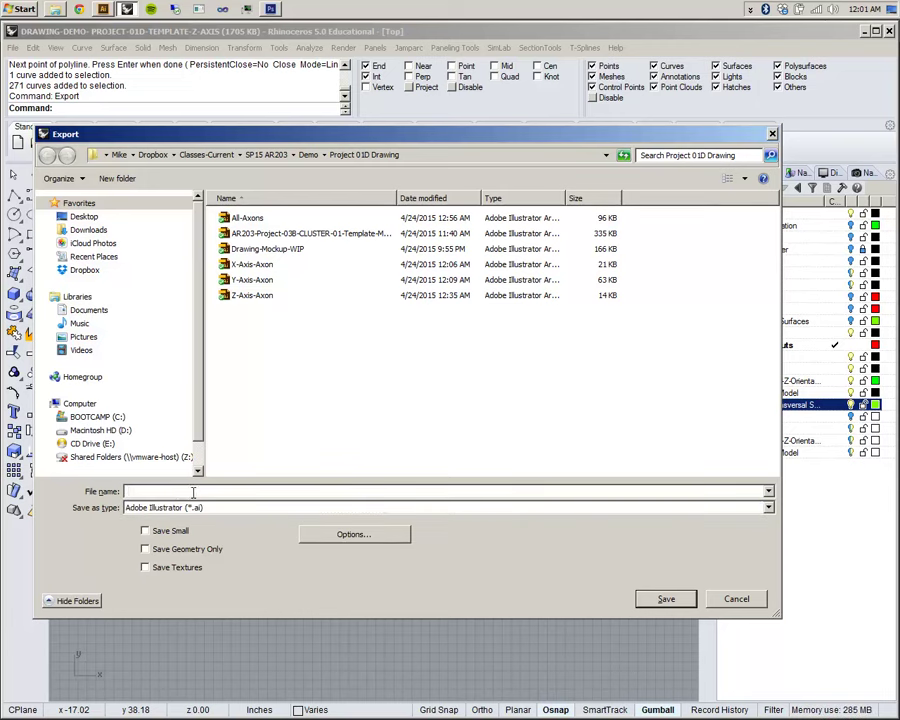
{"action": "type", "text": "Z-Axon-02"}
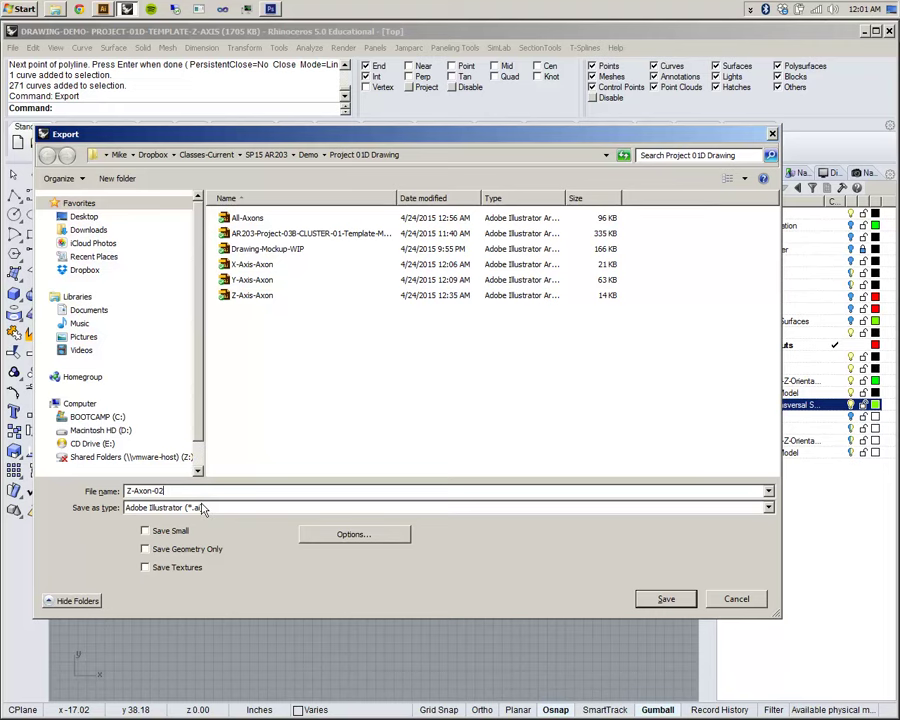
{"action": "left_click", "coordinate": [666, 599]}
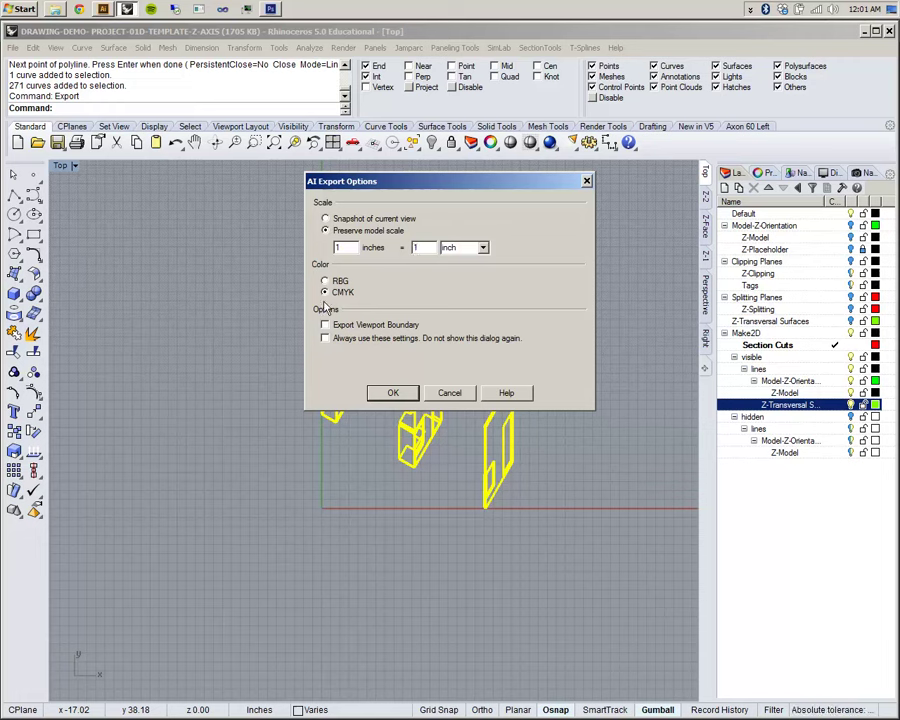
{"action": "left_click", "coordinate": [395, 391]}
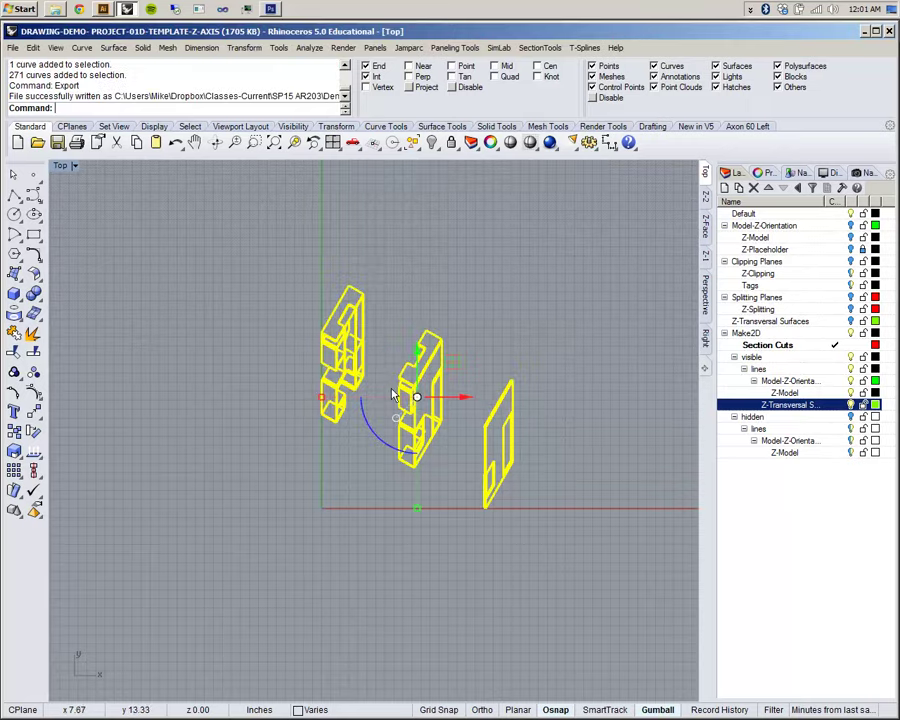
Switch to Illustrator and hide the Z-Axis layer inside Model Drawings in the Drawing-Mockup-WIP file.
{"action": "left_click", "coordinate": [101, 9]}
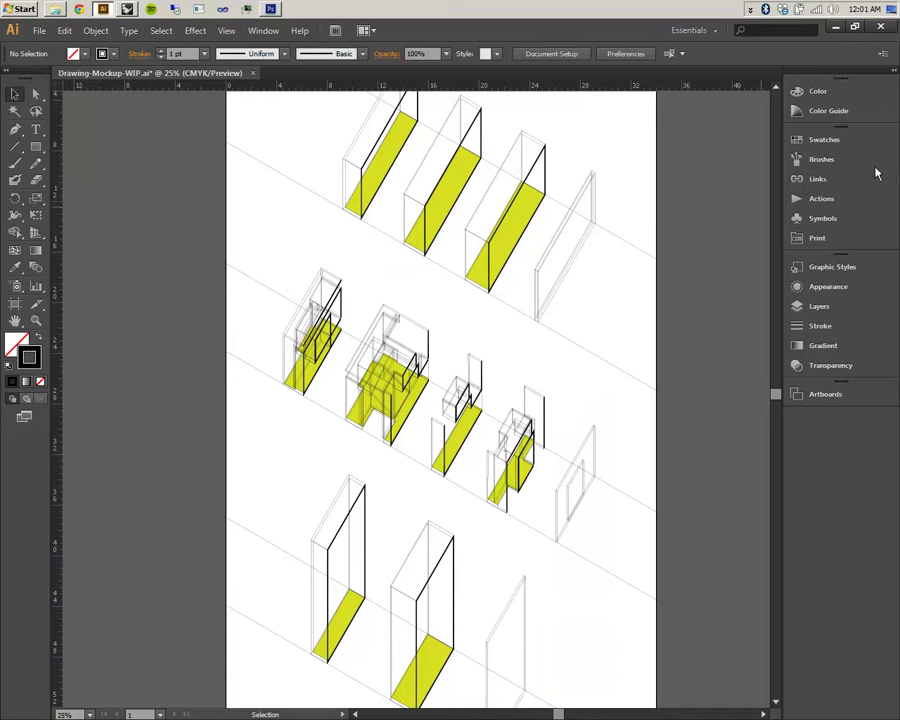
{"action": "left_click", "coordinate": [849, 305]}
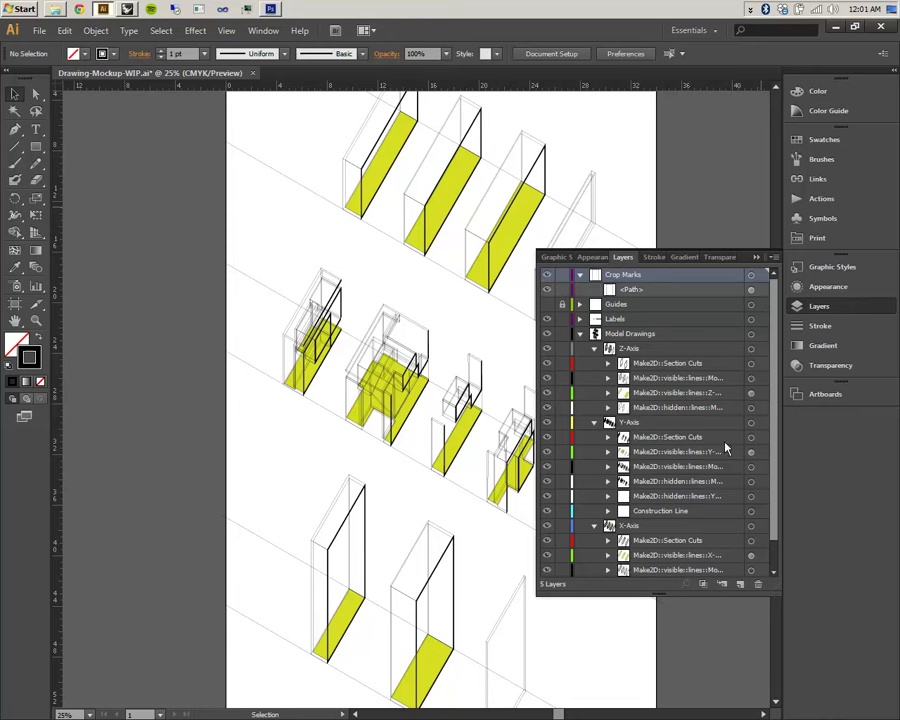
{"action": "left_click", "coordinate": [547, 348]}
{"action": "scroll", "coordinate": [545, 352], "scroll_direction": "down", "scroll_amount": 1}
{"action": "scroll", "coordinate": [545, 352], "scroll_direction": "up", "scroll_amount": 1}
{"action": "scroll", "coordinate": [545, 352], "scroll_direction": "down", "scroll_amount": 1}
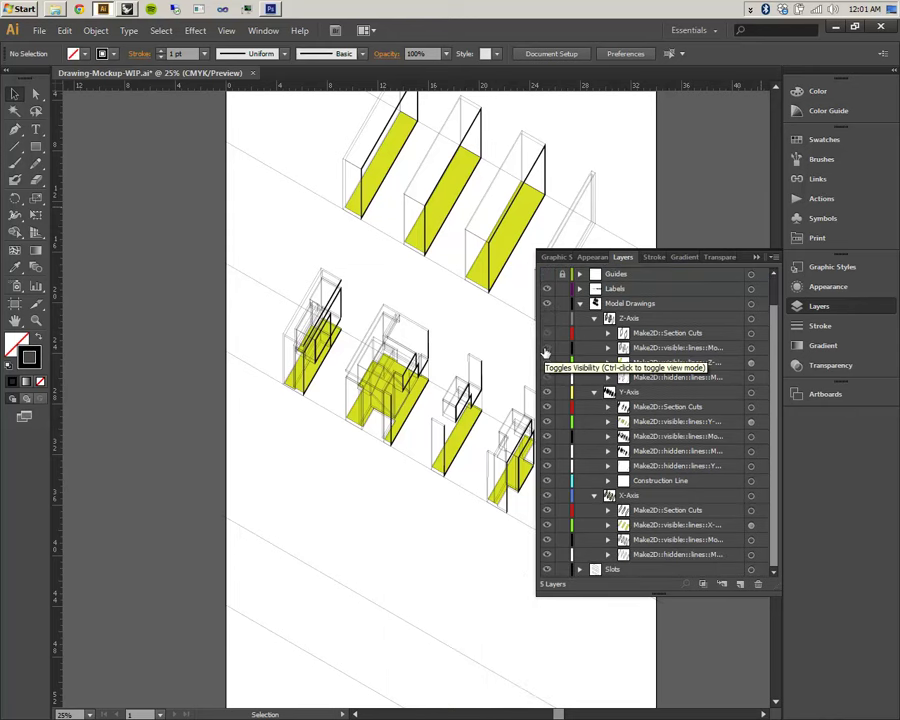
{"action": "left_click", "coordinate": [670, 338]}
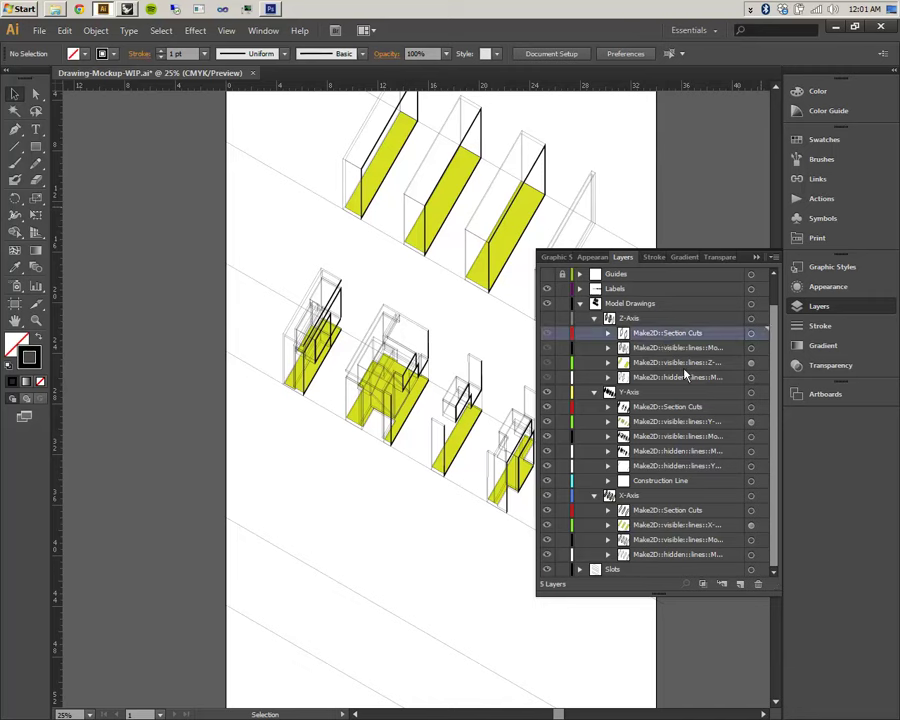
{"action": "left_click", "coordinate": [686, 380], "text": "shift"}
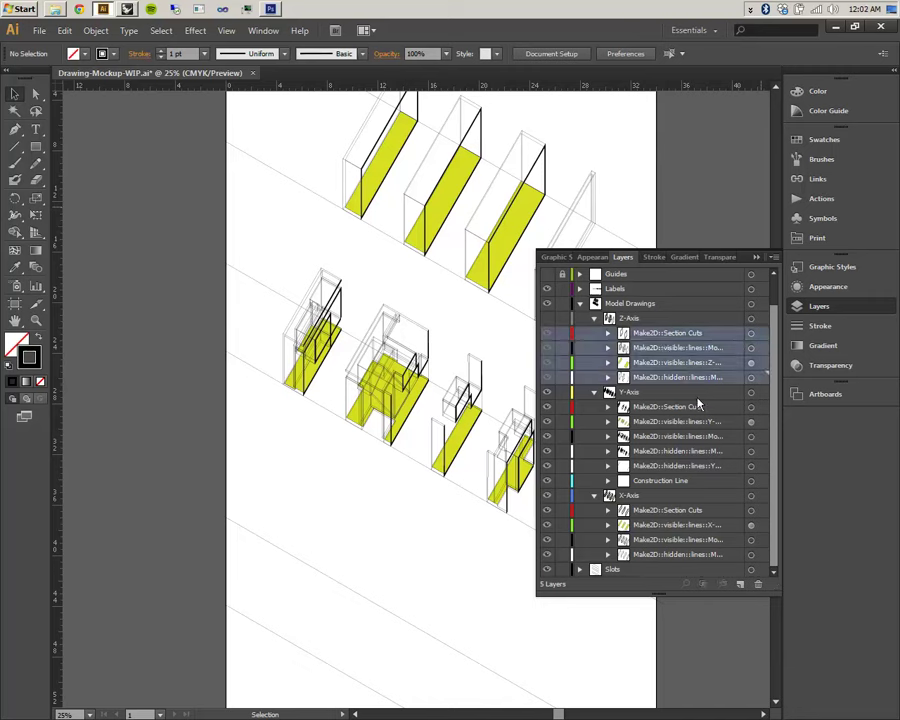
{"action": "left_click", "coordinate": [759, 589]}
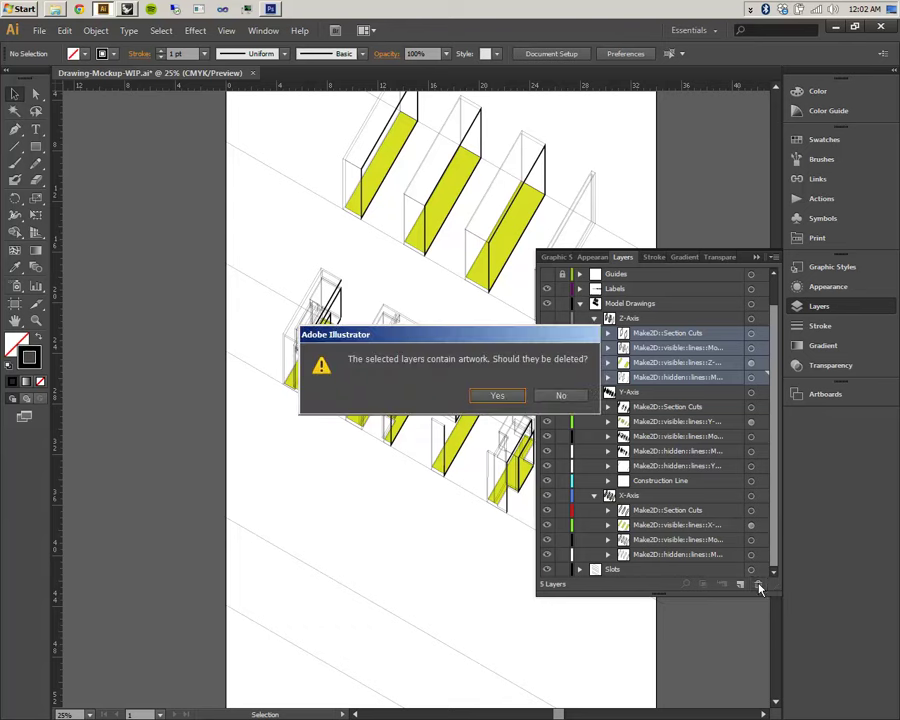
{"action": "left_click", "coordinate": [556, 396]}
Switch back to Rhino, clear the selection and examine the spacing of the three exploded pieces.
{"action": "key", "text": "alt+Tab"}
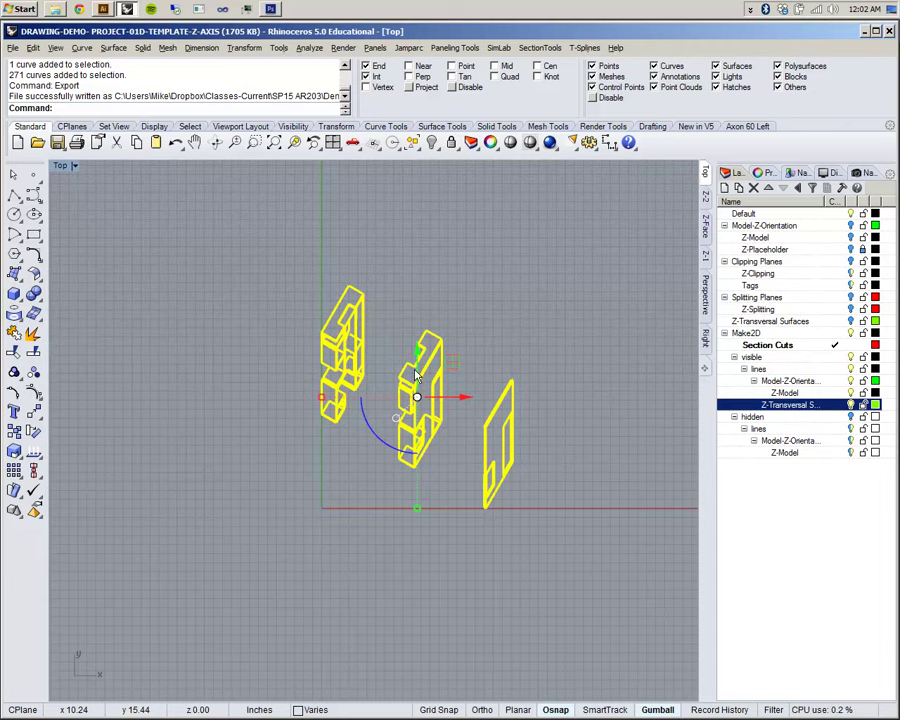
{"action": "key", "text": "alt+Tab"}
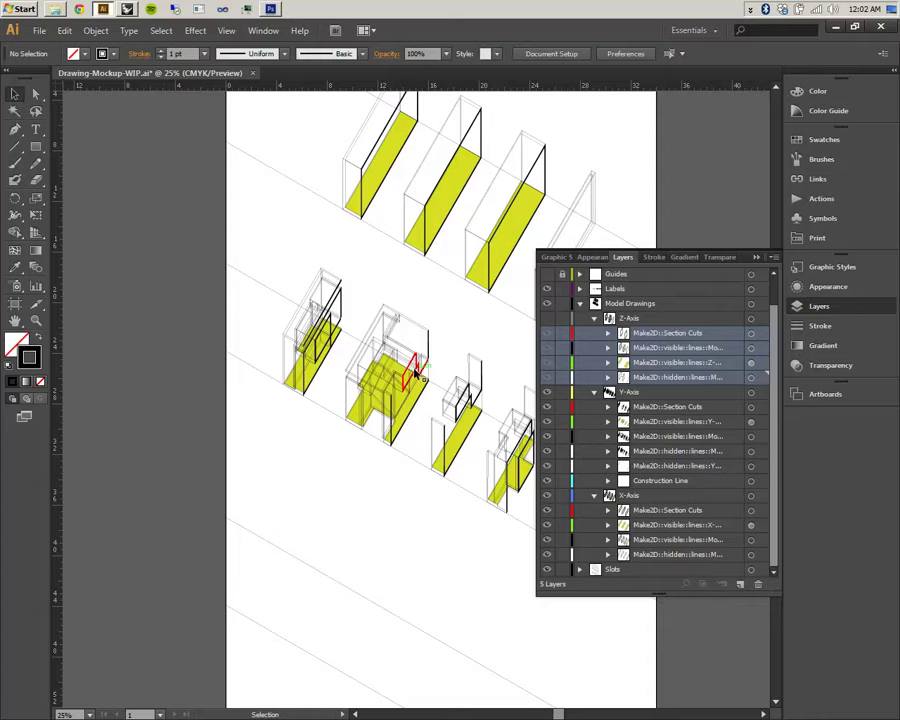
{"action": "key", "text": "alt+Tab"}
{"action": "left_click", "coordinate": [446, 476]}
{"action": "scroll", "coordinate": [446, 476], "scroll_direction": "up", "scroll_amount": 2}
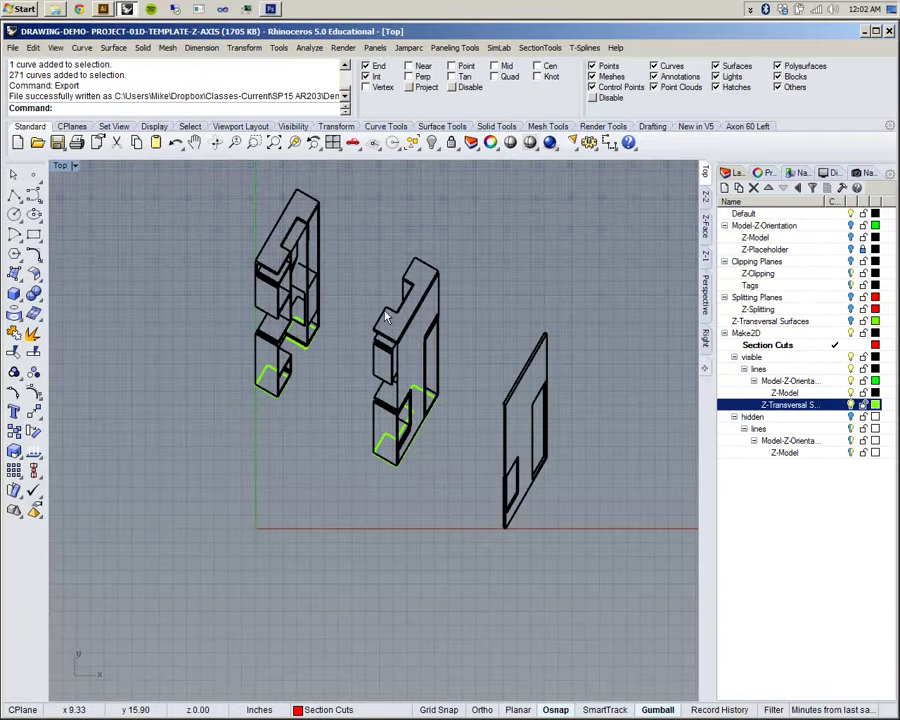
{"action": "right_click_drag", "start_coordinate": [385, 318], "coordinate": [394, 386]}
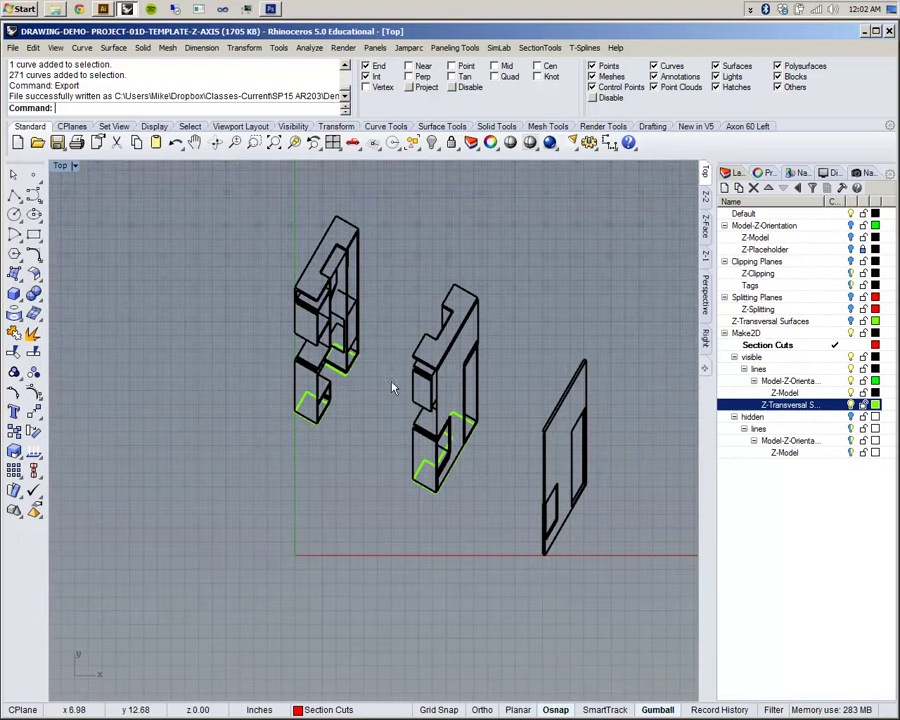
{"action": "scroll", "coordinate": [421, 457], "scroll_direction": "up", "scroll_amount": 2}
{"action": "scroll", "coordinate": [421, 455], "scroll_direction": "down", "scroll_amount": 4}
{"action": "scroll", "coordinate": [465, 470], "scroll_direction": "up", "scroll_amount": 4}
{"action": "right_click_drag", "start_coordinate": [492, 514], "coordinate": [493, 550]}
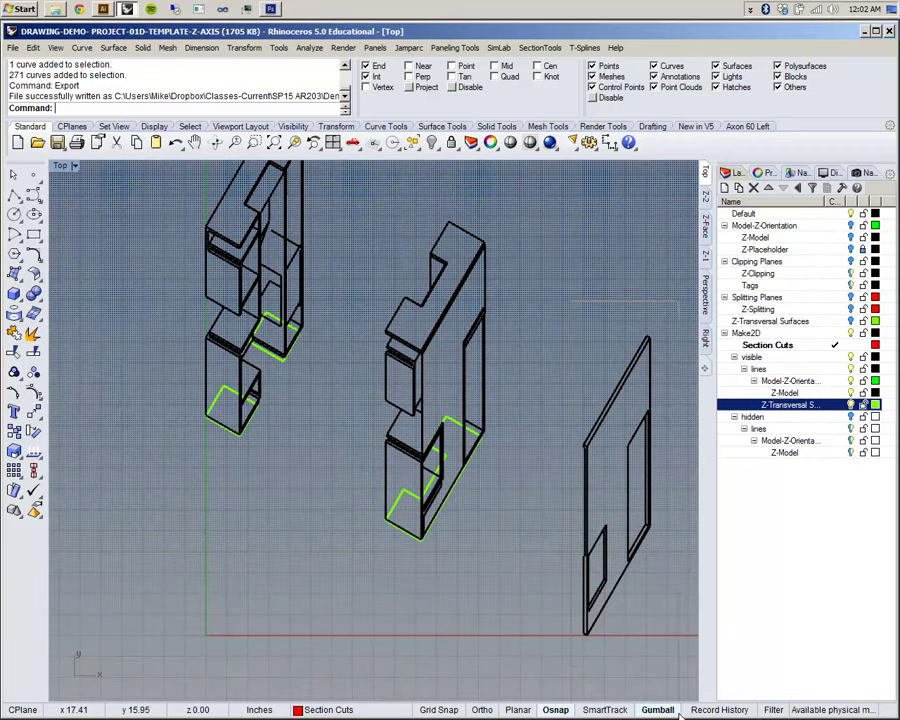
Try to move the third exploded piece from its lowest corner diagonally toward the second piece.
{"action": "left_click", "coordinate": [586, 628]}
{"action": "scroll", "coordinate": [584, 649], "scroll_direction": "up", "scroll_amount": 2}
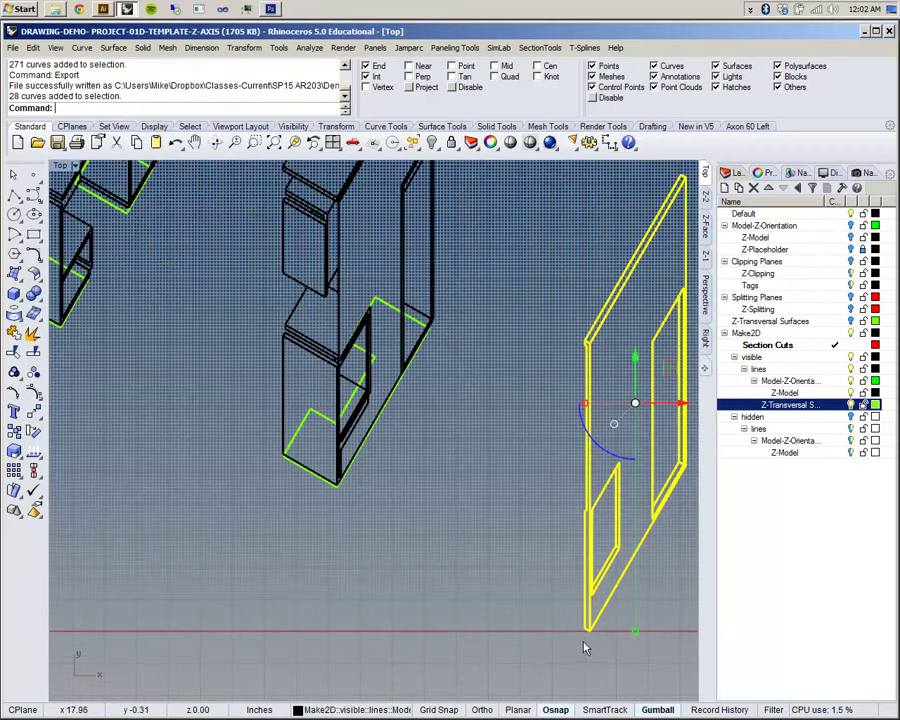
{"action": "type", "text": "m"}
{"action": "key", "text": "Return"}
{"action": "scroll", "coordinate": [287, 285], "scroll_direction": "down", "scroll_amount": 3}
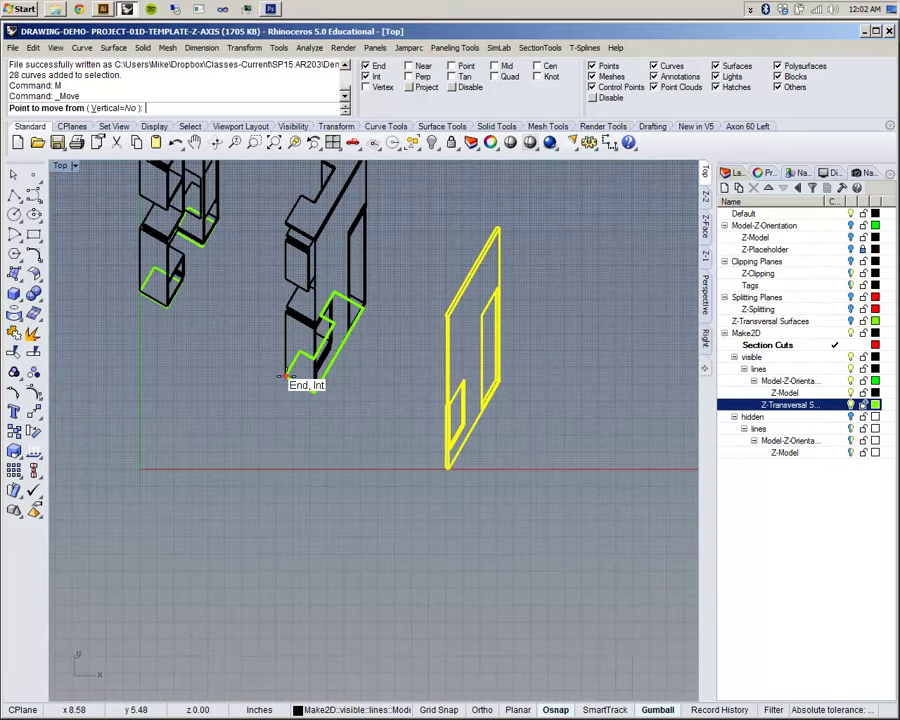
{"action": "scroll", "coordinate": [300, 324], "scroll_direction": "up", "scroll_amount": 1}
{"action": "scroll", "coordinate": [592, 556], "scroll_direction": "up", "scroll_amount": 1}
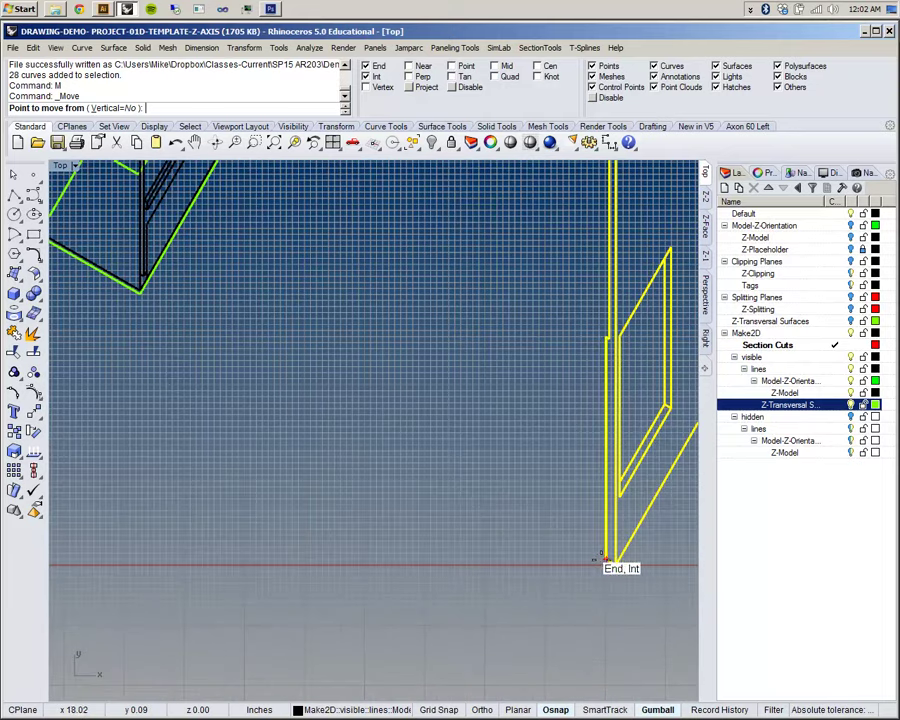
{"action": "left_click", "coordinate": [605, 559]}
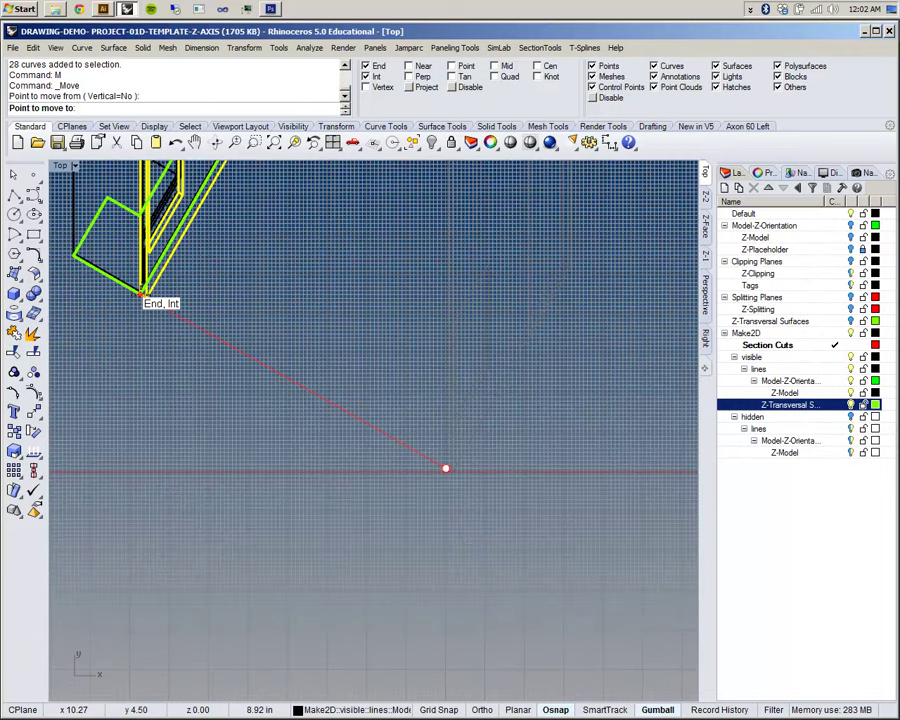
{"action": "scroll", "coordinate": [327, 413], "scroll_direction": "down", "scroll_amount": 2}
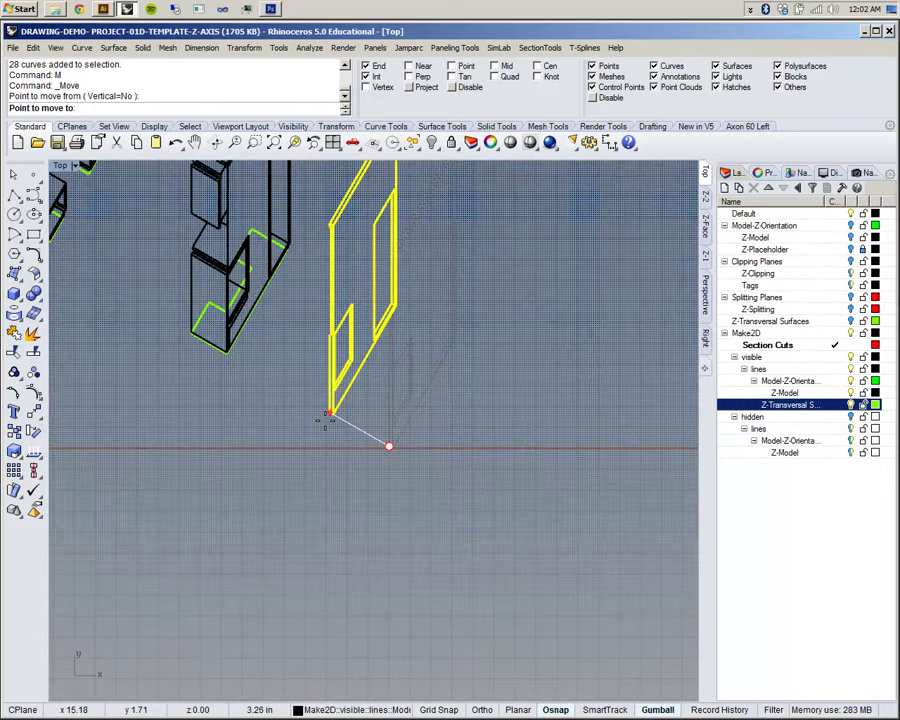
{"action": "right_click_drag", "start_coordinate": [323, 416], "coordinate": [514, 560]}
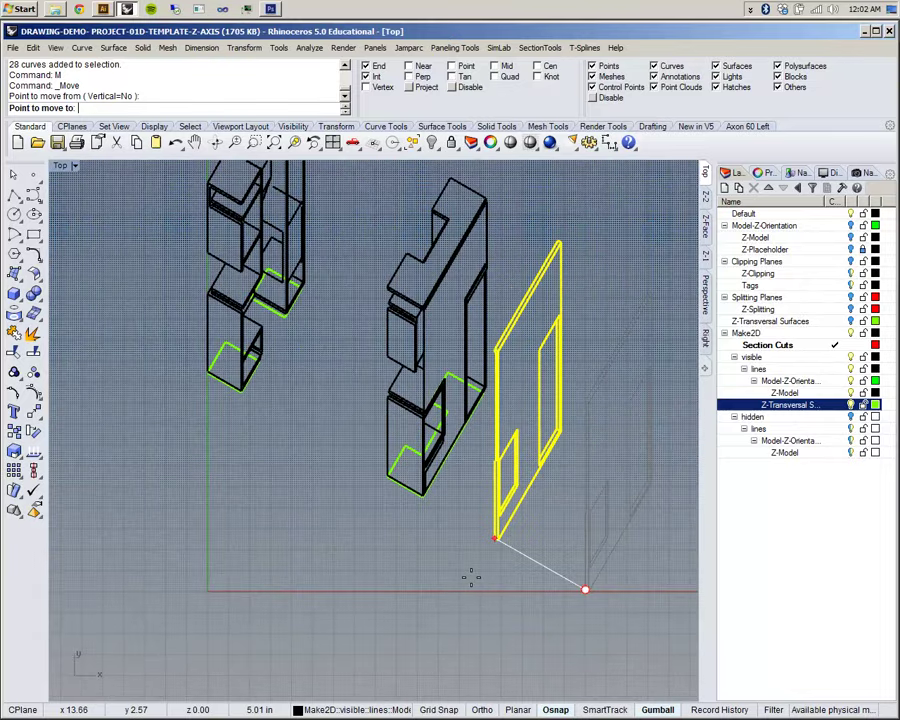
{"action": "scroll", "coordinate": [600, 640], "scroll_direction": "down", "scroll_amount": 2}
{"action": "scroll", "coordinate": [496, 626], "scroll_direction": "up", "scroll_amount": 2}
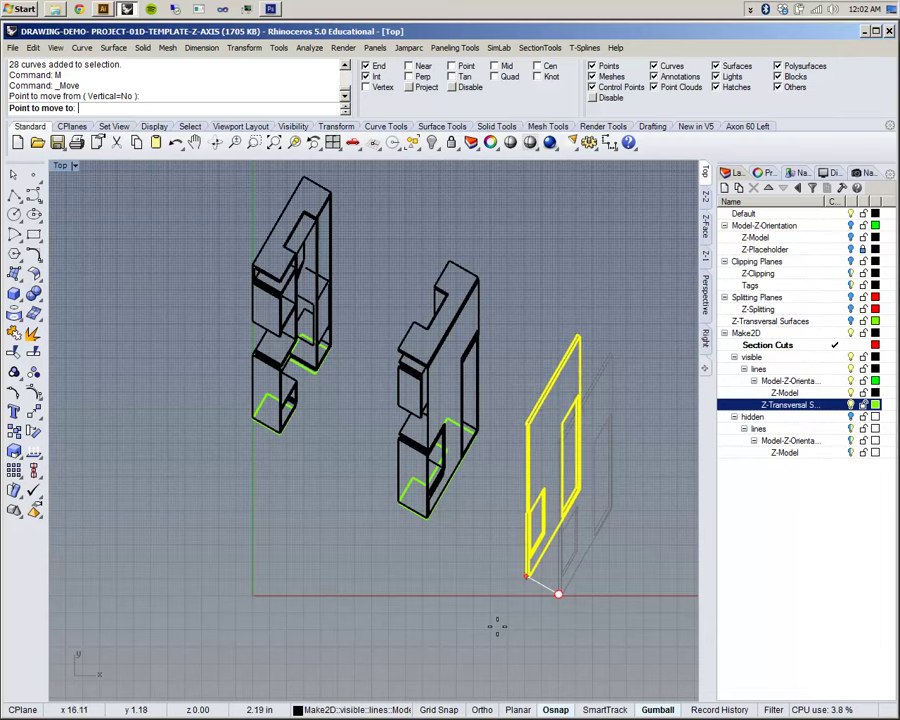
{"action": "key", "text": "Escape"}
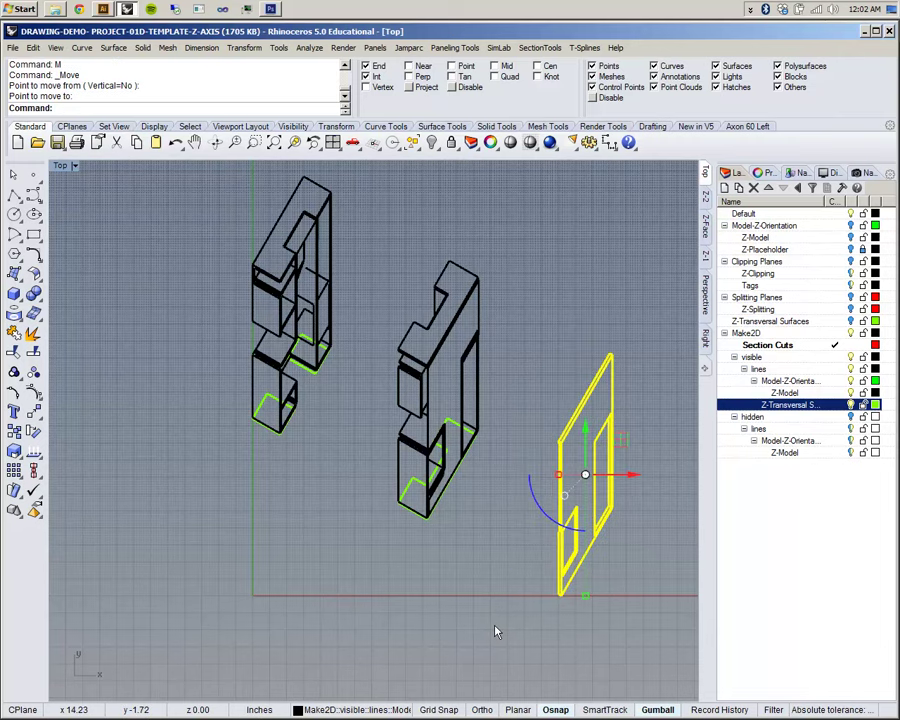
Switch to Illustrator, collapse the layer list and bring up an enlarged file-open dialog.
{"action": "key", "text": "alt+Tab"}
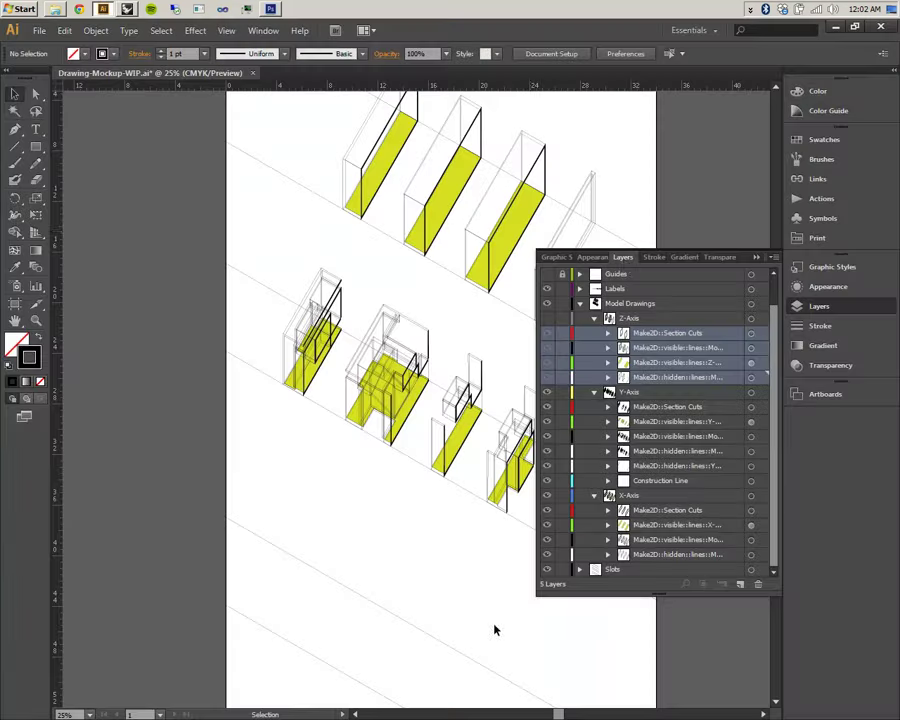
{"action": "left_click", "coordinate": [758, 258]}
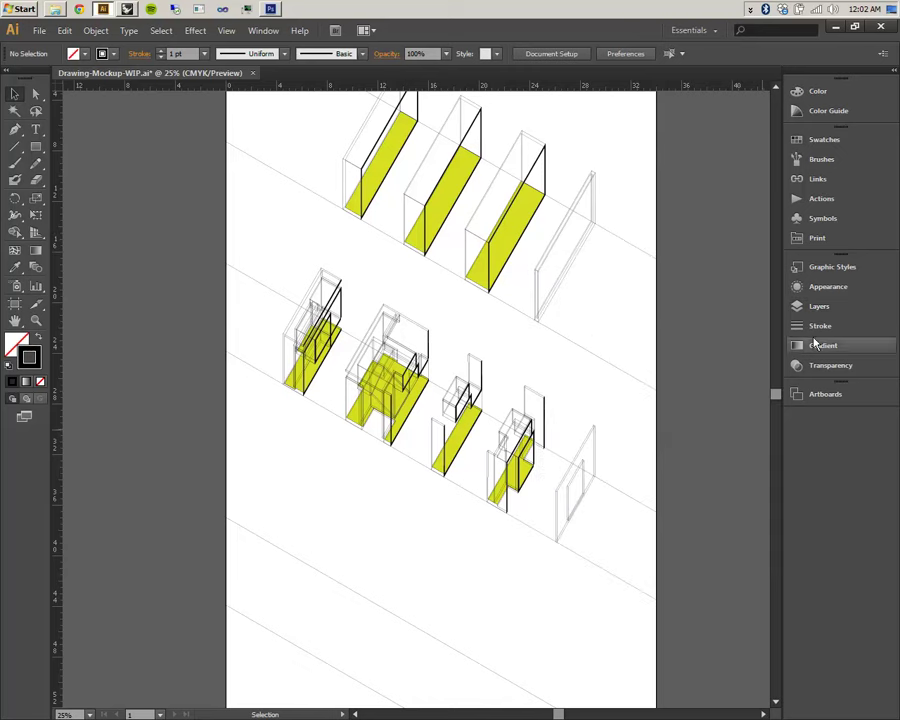
{"action": "left_click", "coordinate": [39, 30]}
{"action": "left_click", "coordinate": [62, 69]}
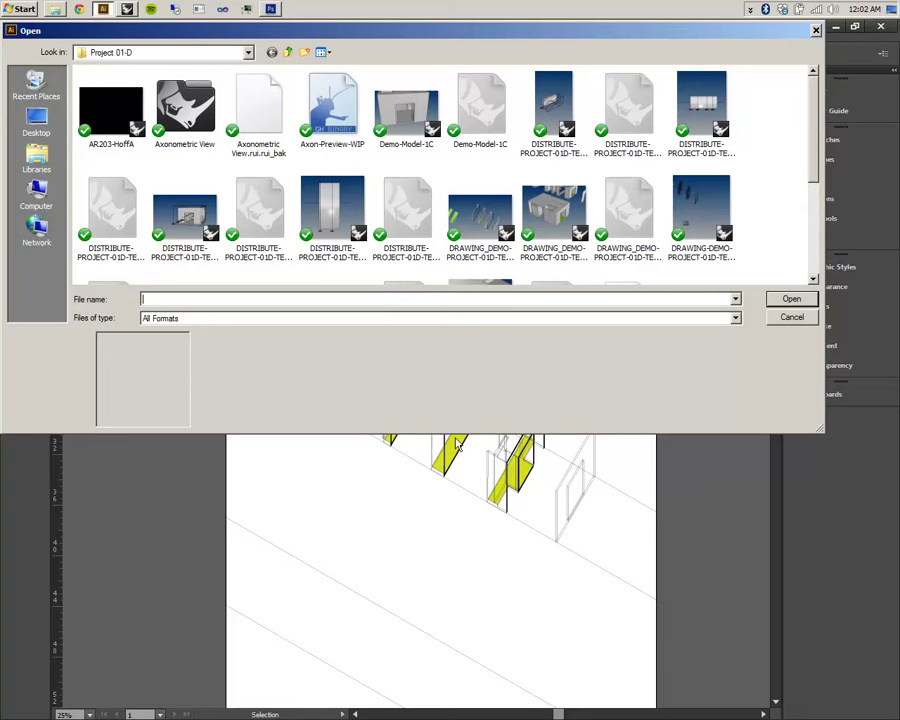
{"action": "left_click_drag", "start_coordinate": [456, 432], "coordinate": [440, 663]}
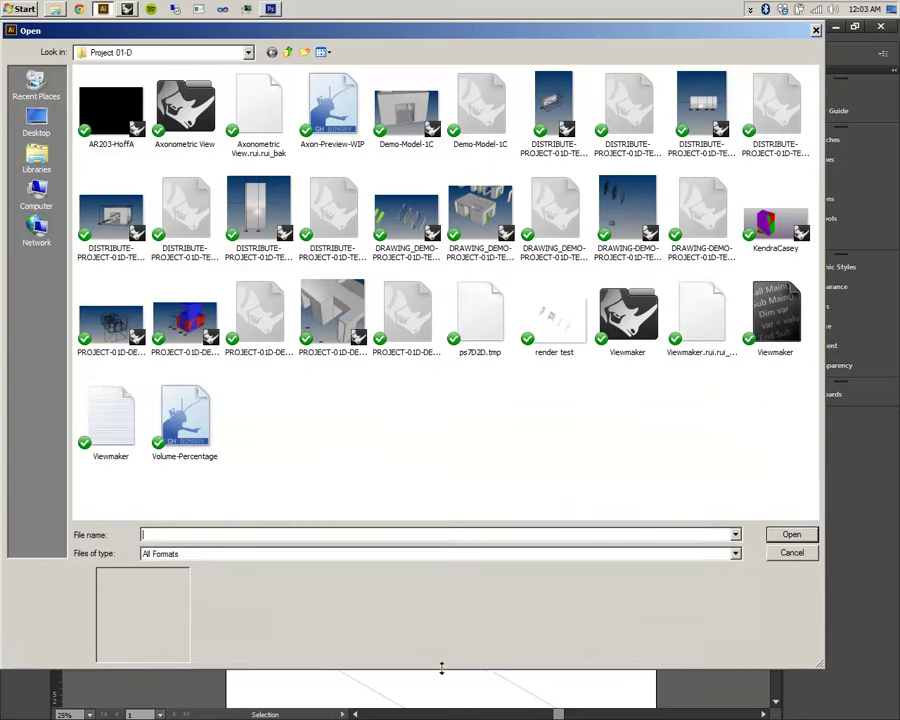
Browse to SP15 AR203 > Demo > Project 01D Drawing and open the Z-Axon-02 Illustrator file.
{"action": "left_click", "coordinate": [249, 53]}
{"action": "left_click", "coordinate": [249, 53]}
{"action": "left_click", "coordinate": [249, 53]}
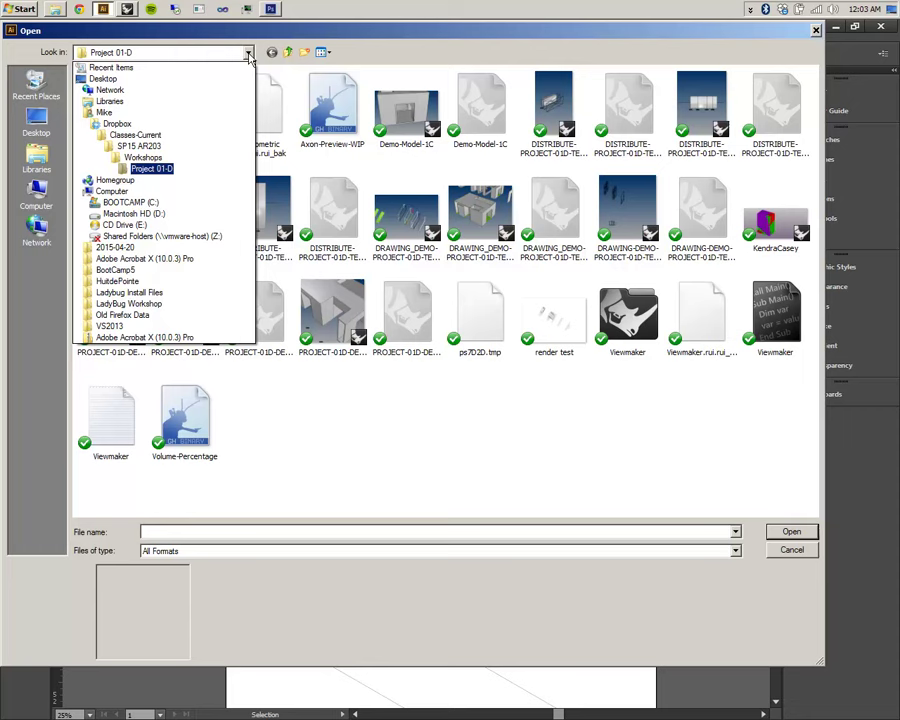
{"action": "left_click", "coordinate": [145, 157]}
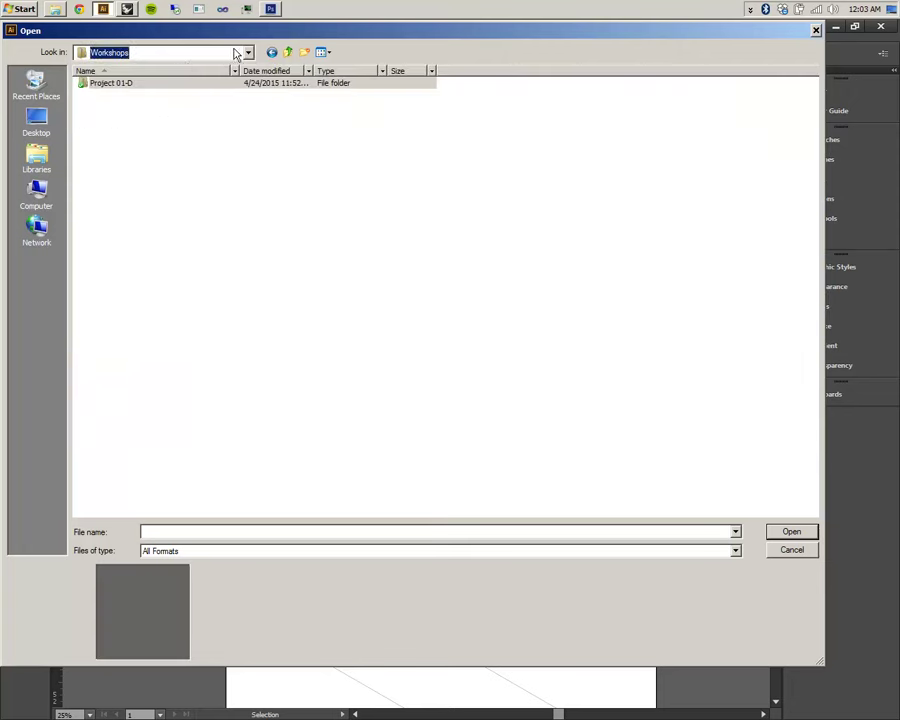
{"action": "left_click", "coordinate": [247, 52]}
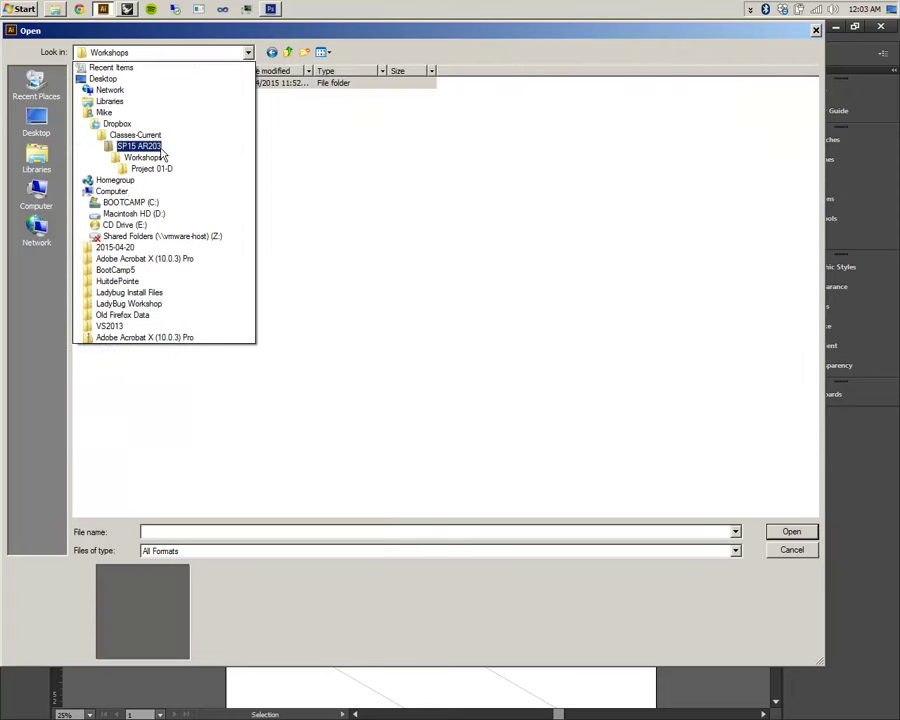
{"action": "left_click", "coordinate": [158, 147]}
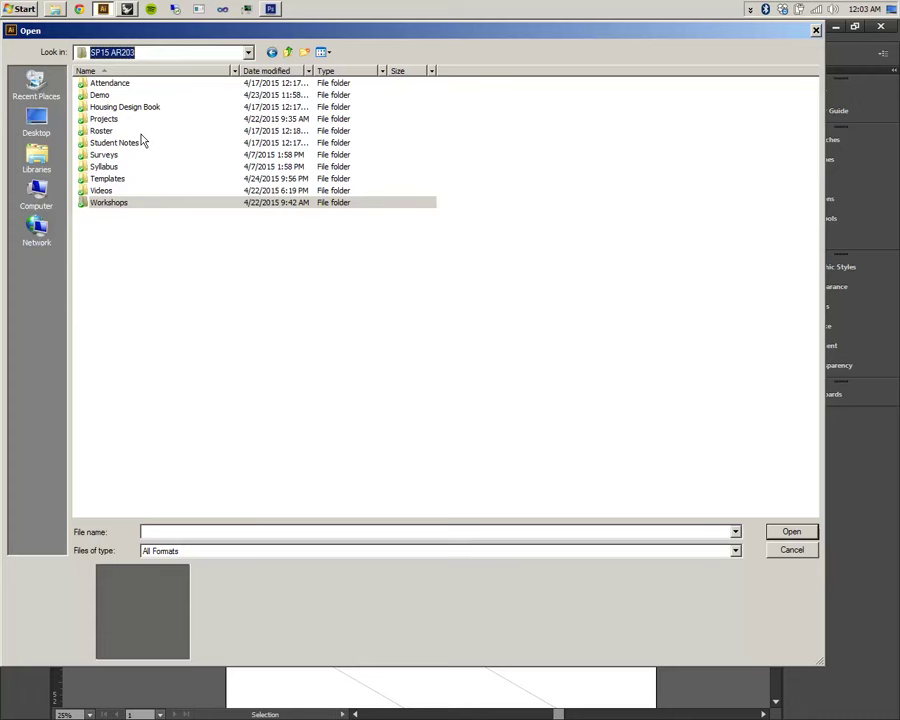
{"action": "double_click", "coordinate": [104, 97]}
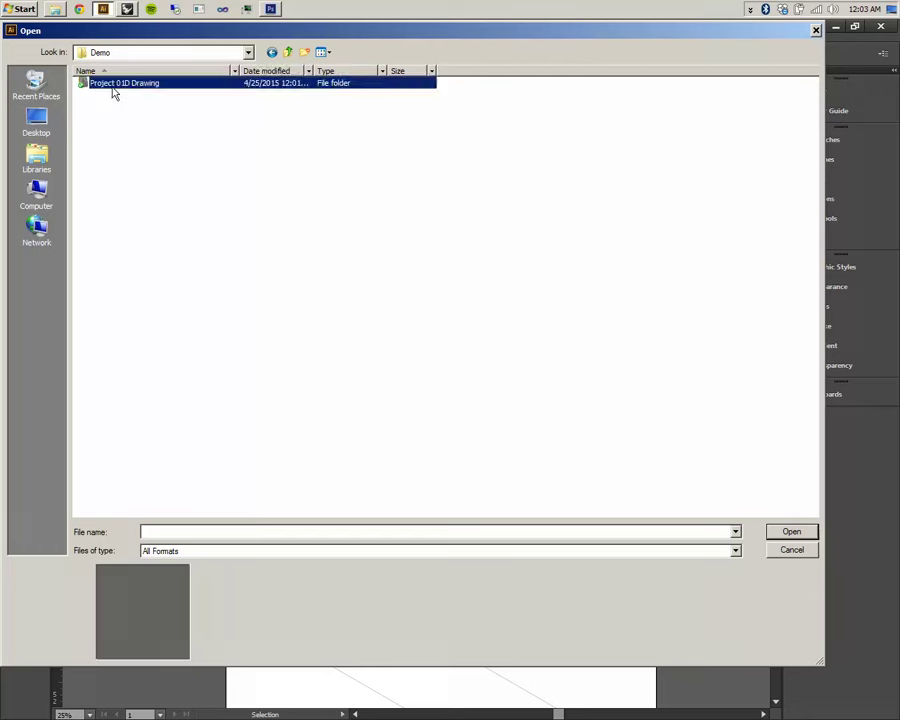
{"action": "double_click", "coordinate": [114, 85]}
{"action": "double_click", "coordinate": [110, 178]}
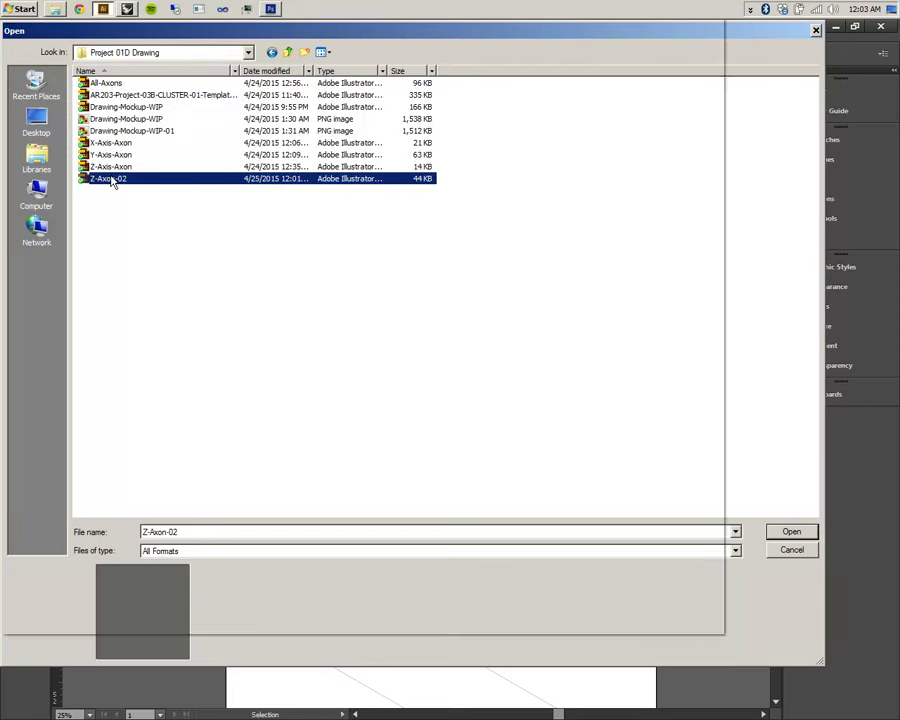
Start editing the artboard of the Z-Axon-02 drawing with the Artboard tool.
{"action": "scroll", "coordinate": [385, 331], "scroll_direction": "down", "scroll_amount": 6, "text": "alt"}
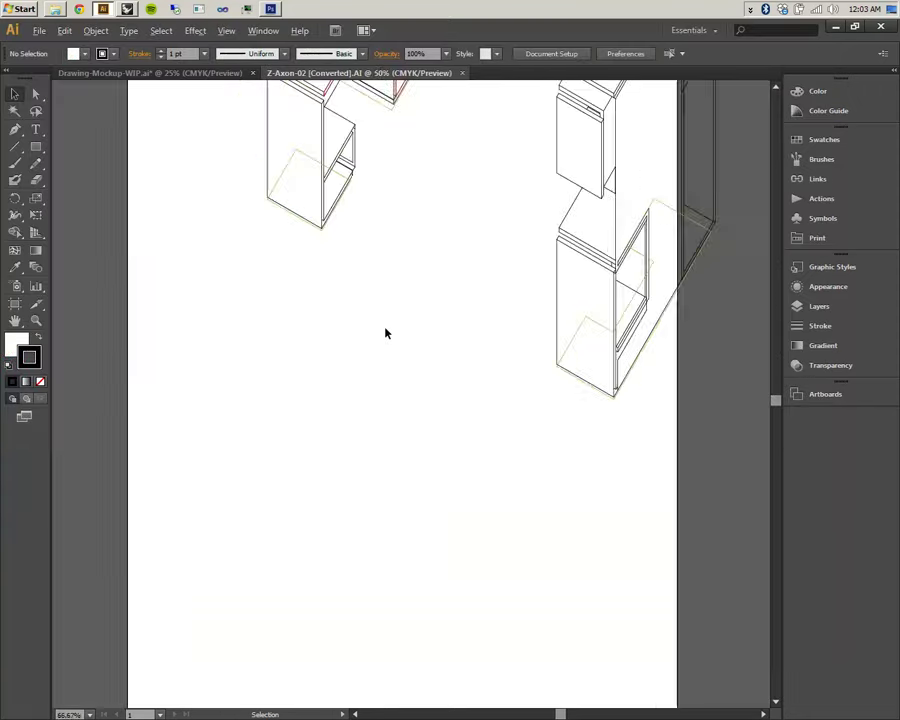
{"action": "scroll", "coordinate": [400, 290], "scroll_direction": "up", "scroll_amount": 2, "text": "alt"}
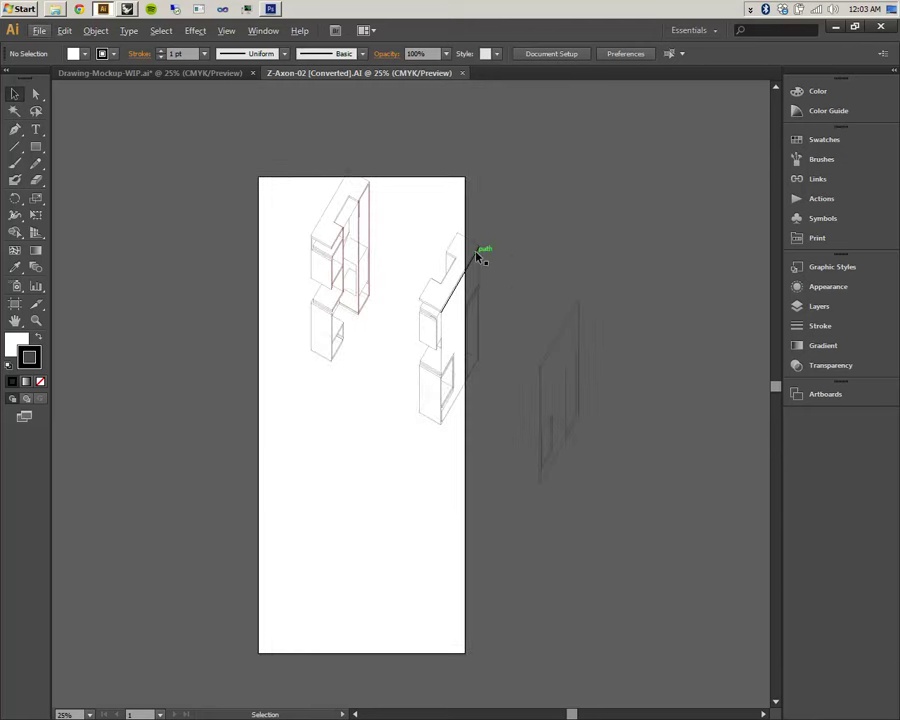
{"action": "key", "text": "shift+o"}
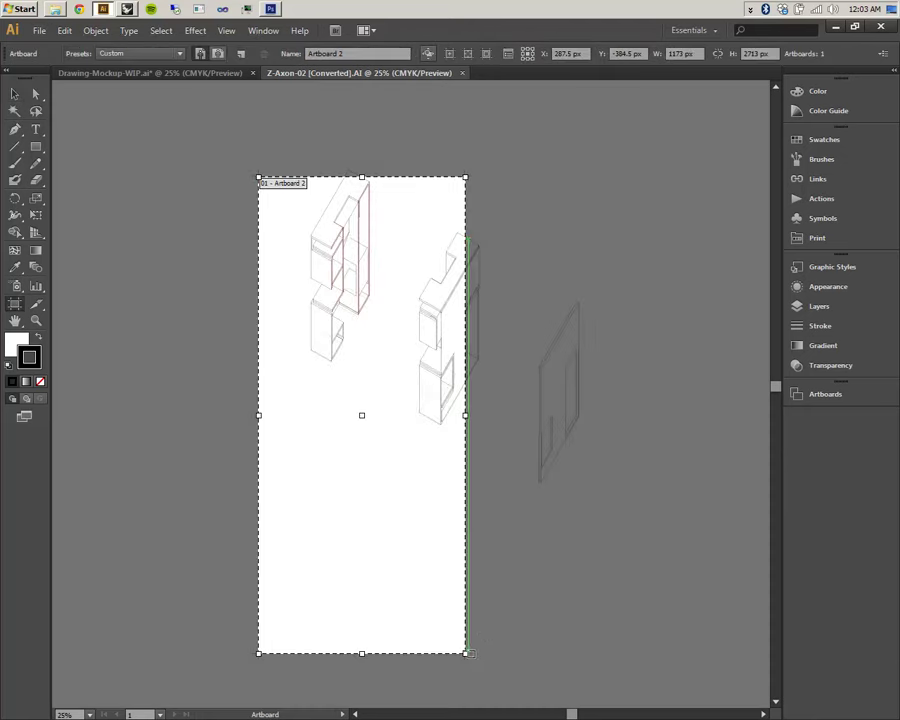
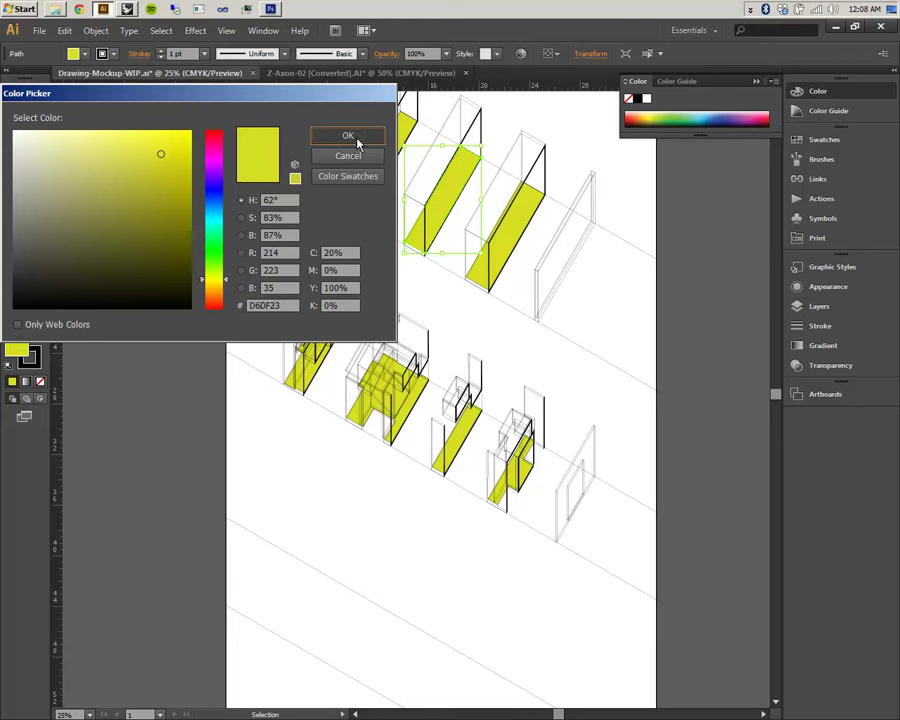
Close the mockup's fill colour settings, return to Z-Axon-02 and look through the available print swatches.
{"action": "left_click", "coordinate": [357, 140]}
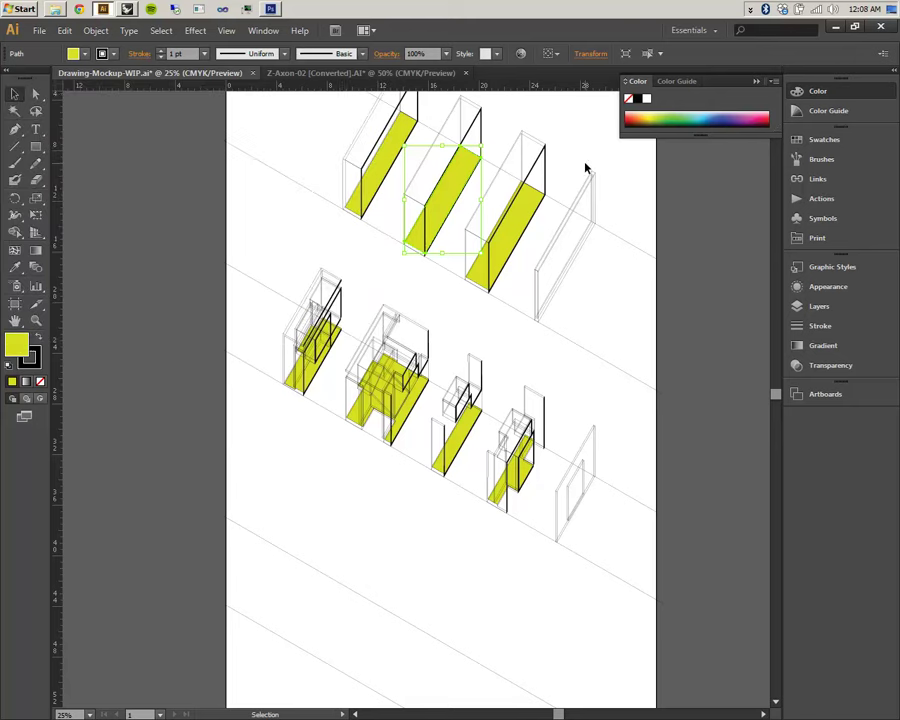
{"action": "left_click", "coordinate": [313, 74]}
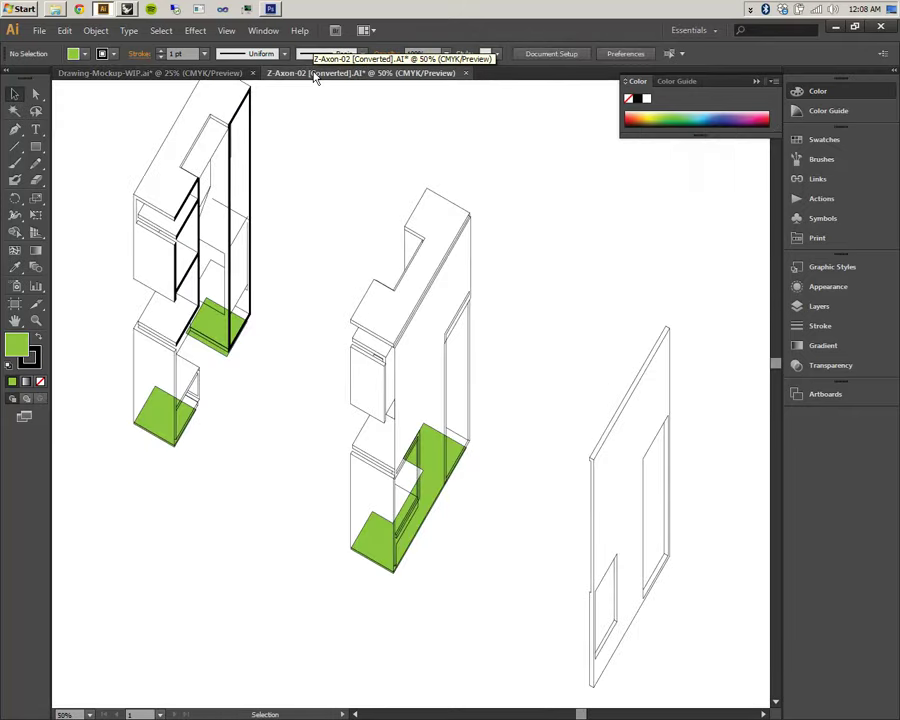
{"action": "left_click_drag", "start_coordinate": [267, 391], "coordinate": [360, 386]}
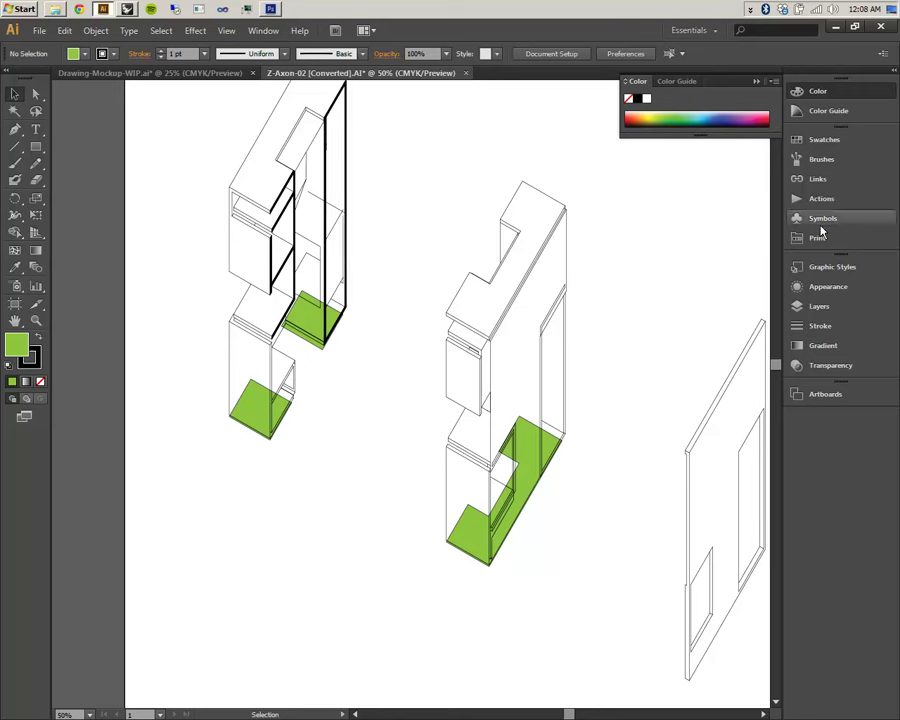
{"action": "left_click", "coordinate": [817, 150]}
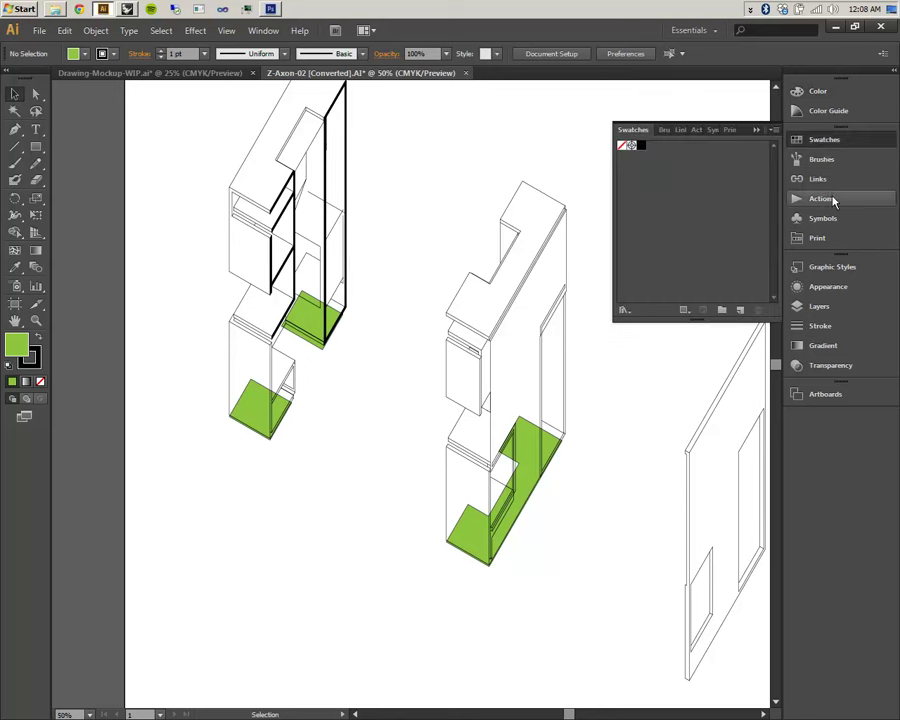
{"action": "left_click", "coordinate": [830, 237]}
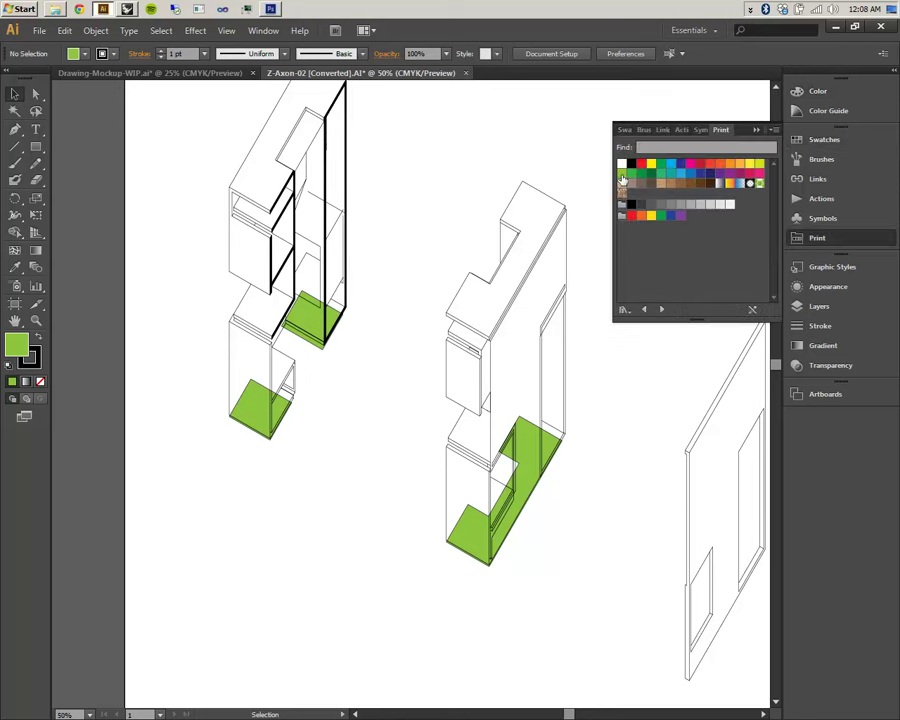
Set the cyan value of the fill for everything on the Z-Transversal layer to 20%, and clear the selection.
{"action": "left_click", "coordinate": [838, 306]}
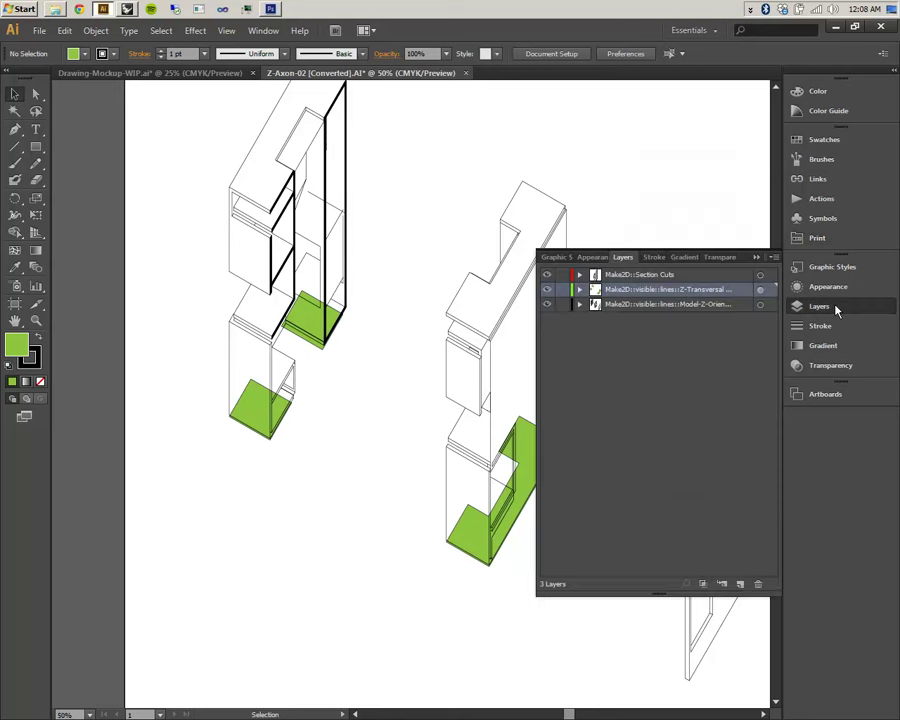
{"action": "left_click", "coordinate": [762, 290]}
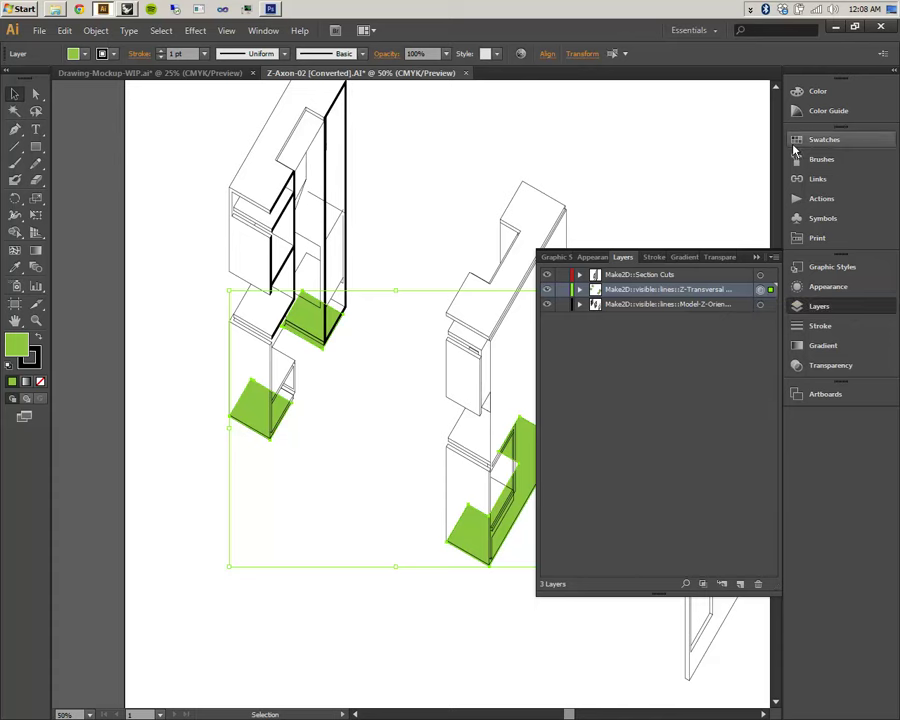
{"action": "double_click", "coordinate": [16, 347]}
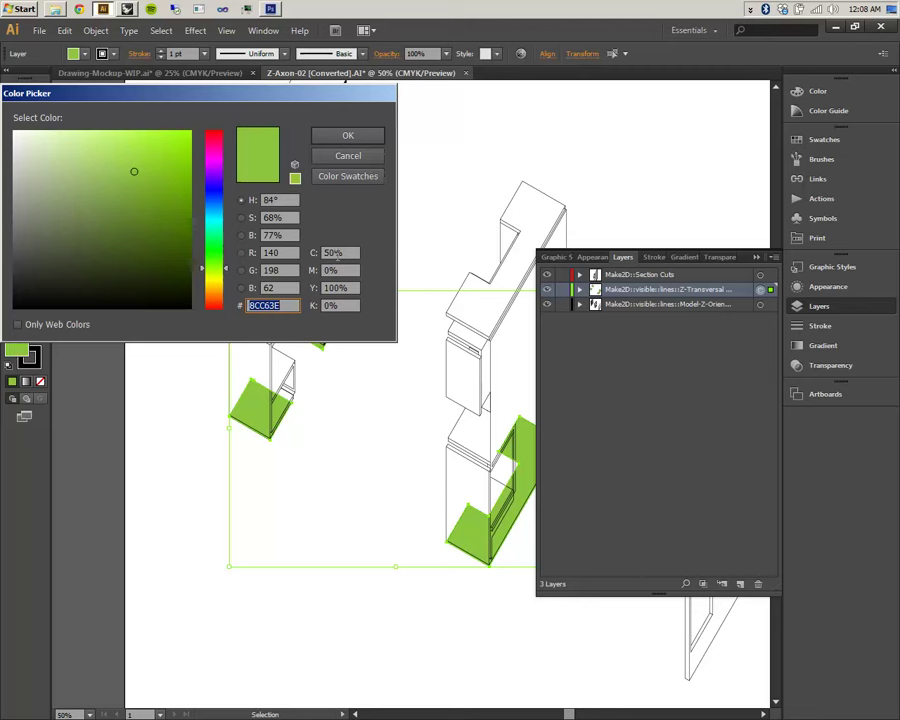
{"action": "left_click", "coordinate": [323, 252]}
{"action": "type", "text": "2"}
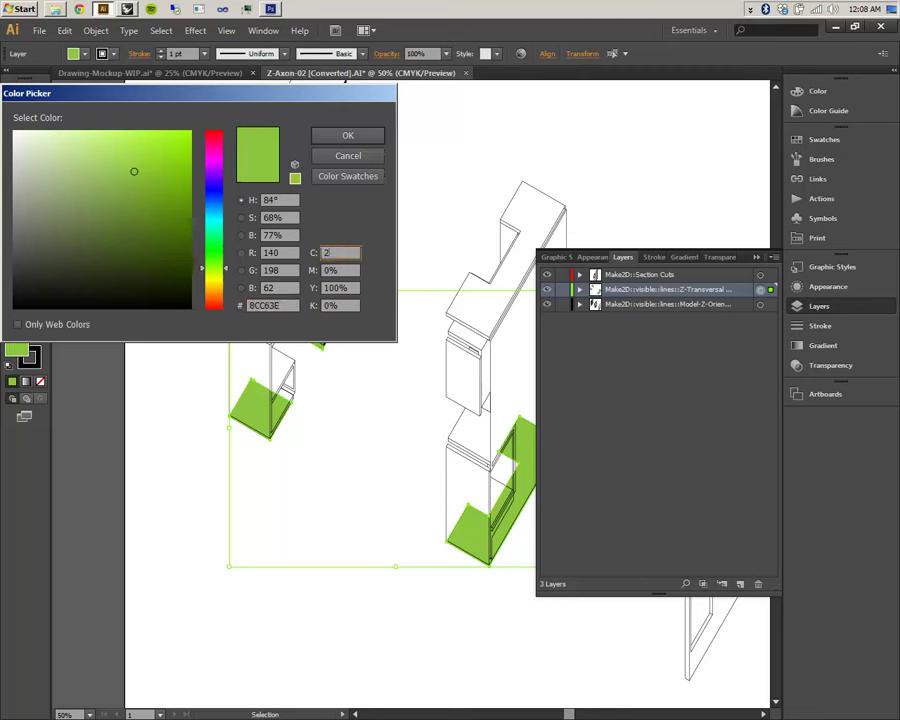
{"action": "type", "text": "0"}
{"action": "key", "text": "Return"}
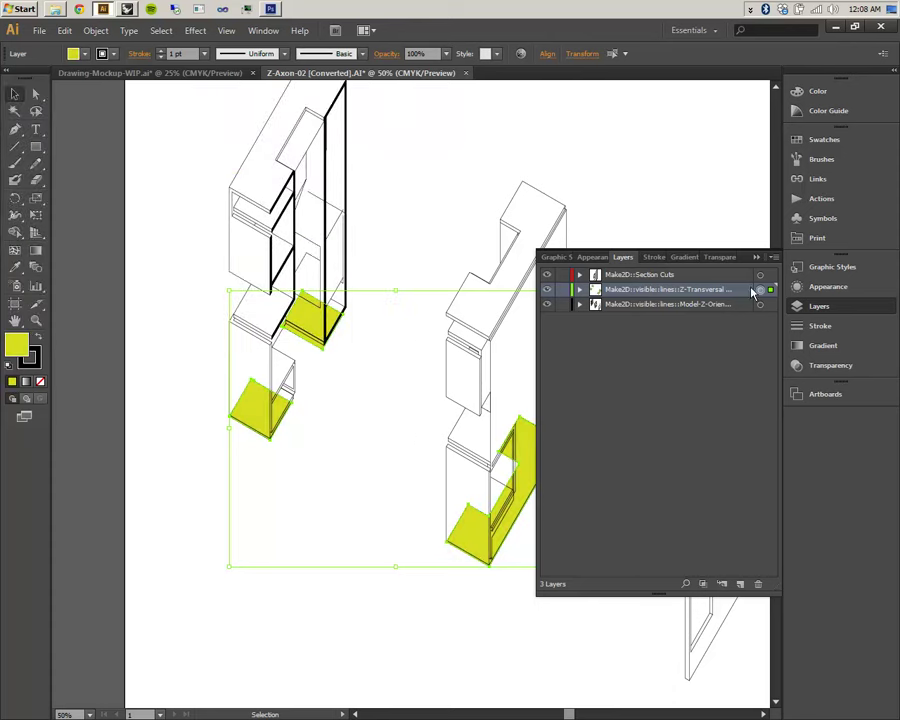
{"action": "left_click", "coordinate": [673, 206]}
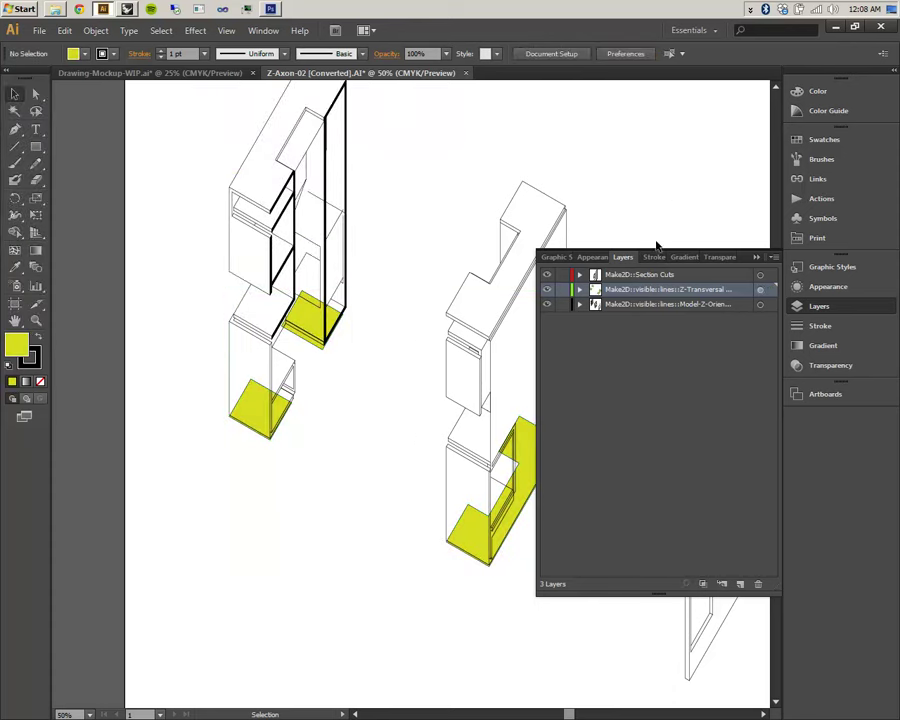
{"action": "left_click", "coordinate": [756, 257]}
Switch to Drawing-Mockup-WIP and examine the stroke of a dashed hidden line in the middle row's second piece.
{"action": "scroll", "coordinate": [627, 261], "scroll_direction": "down", "scroll_amount": 2, "text": "alt"}
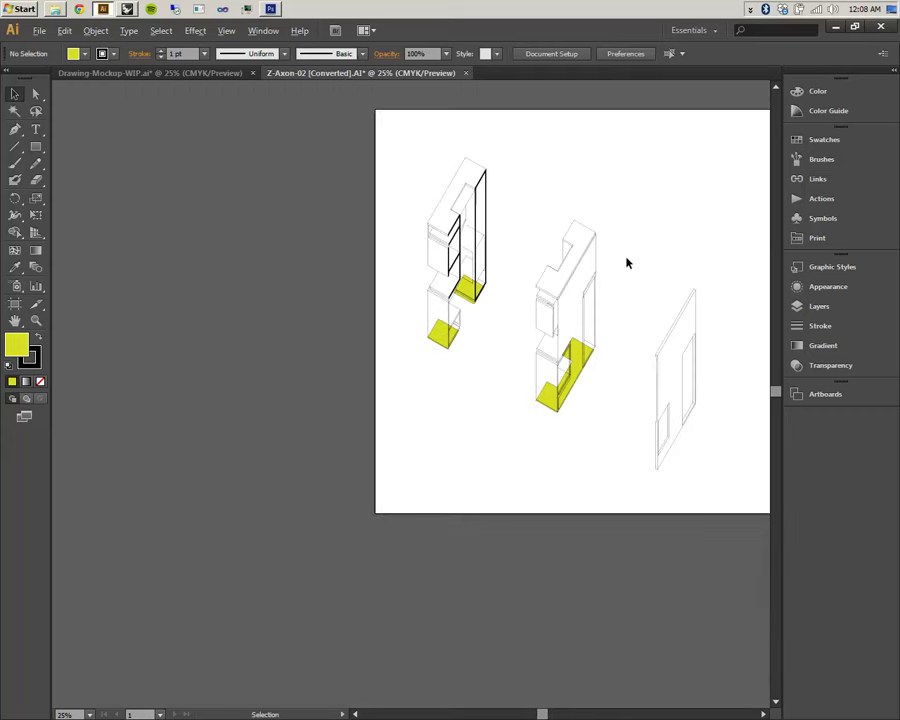
{"action": "scroll", "coordinate": [630, 257], "scroll_direction": "up", "scroll_amount": 1, "text": "alt"}
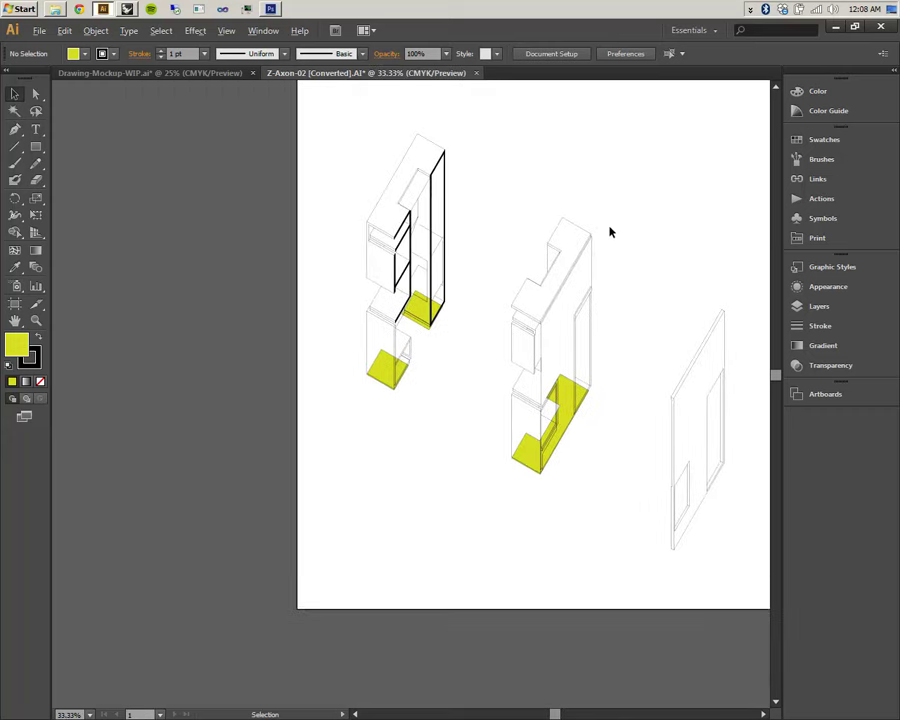
{"action": "left_click", "coordinate": [110, 73]}
{"action": "scroll", "coordinate": [497, 170], "scroll_direction": "up", "scroll_amount": 1, "text": "alt"}
{"action": "scroll", "coordinate": [480, 260], "scroll_direction": "down", "scroll_amount": 2, "text": "alt"}
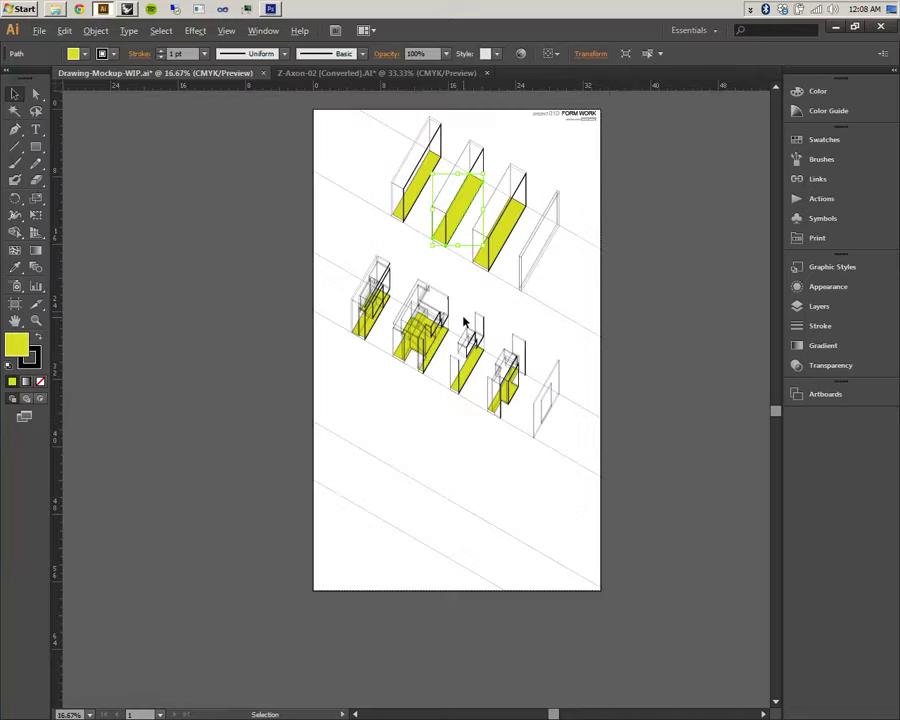
{"action": "scroll", "coordinate": [466, 390], "scroll_direction": "up", "scroll_amount": 5, "text": "alt"}
{"action": "scroll", "coordinate": [400, 375], "scroll_direction": "down", "scroll_amount": 2, "text": "alt"}
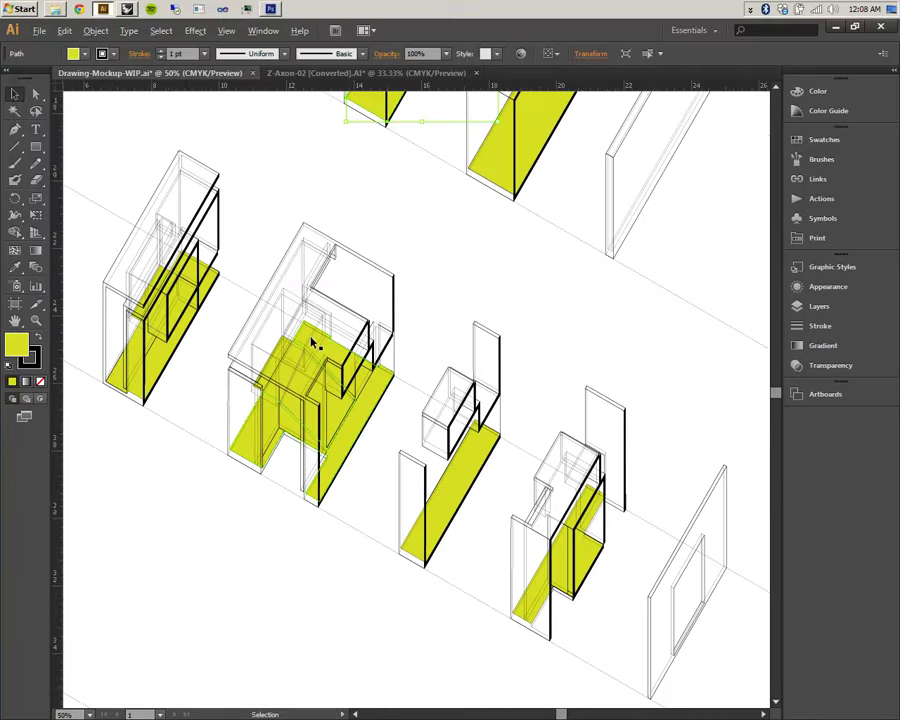
{"action": "scroll", "coordinate": [314, 344], "scroll_direction": "up", "scroll_amount": 5, "text": "alt"}
{"action": "left_click", "coordinate": [329, 229]}
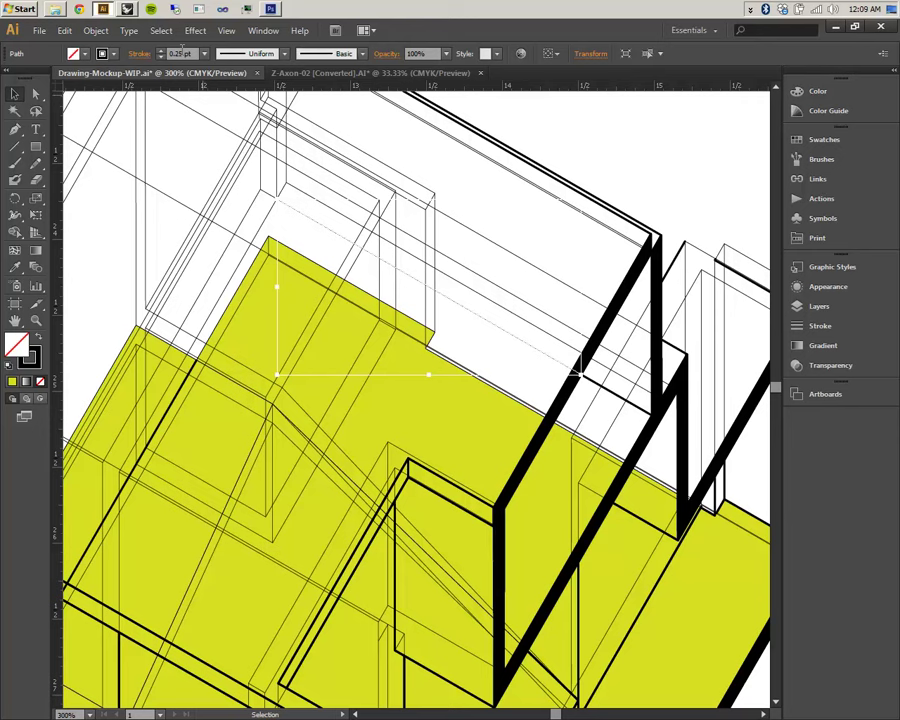
{"action": "scroll", "coordinate": [456, 320], "scroll_direction": "down", "scroll_amount": 6, "text": "alt"}
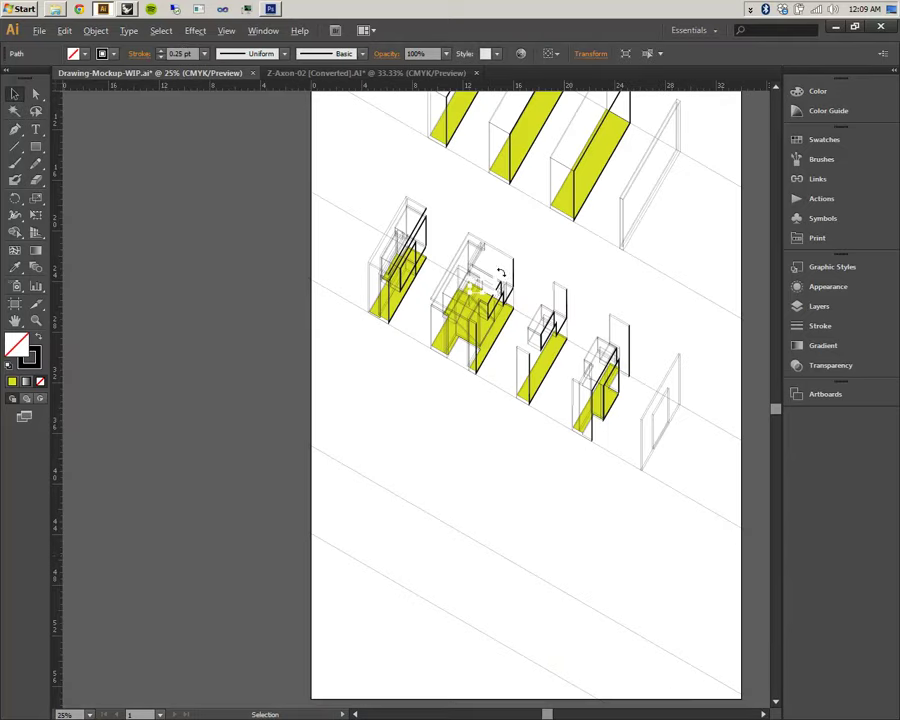
{"action": "left_click", "coordinate": [559, 551]}
{"action": "scroll", "coordinate": [522, 432], "scroll_direction": "down", "scroll_amount": 2}
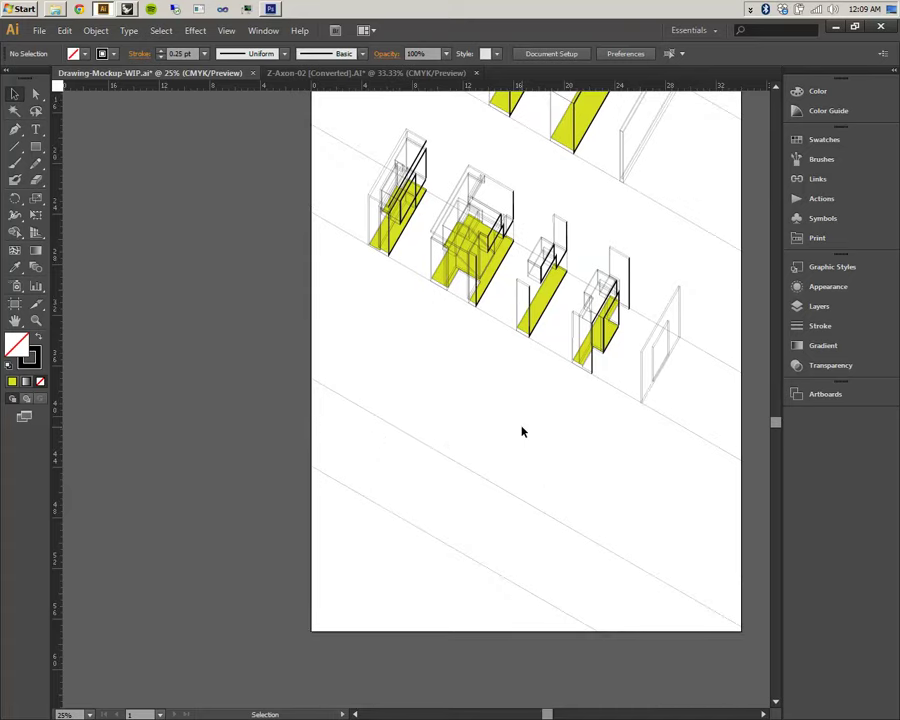
Copy all three exploded pieces from Z-Axon-02 and paste them into Drawing-Mockup-WIP.
{"action": "left_click", "coordinate": [366, 73]}
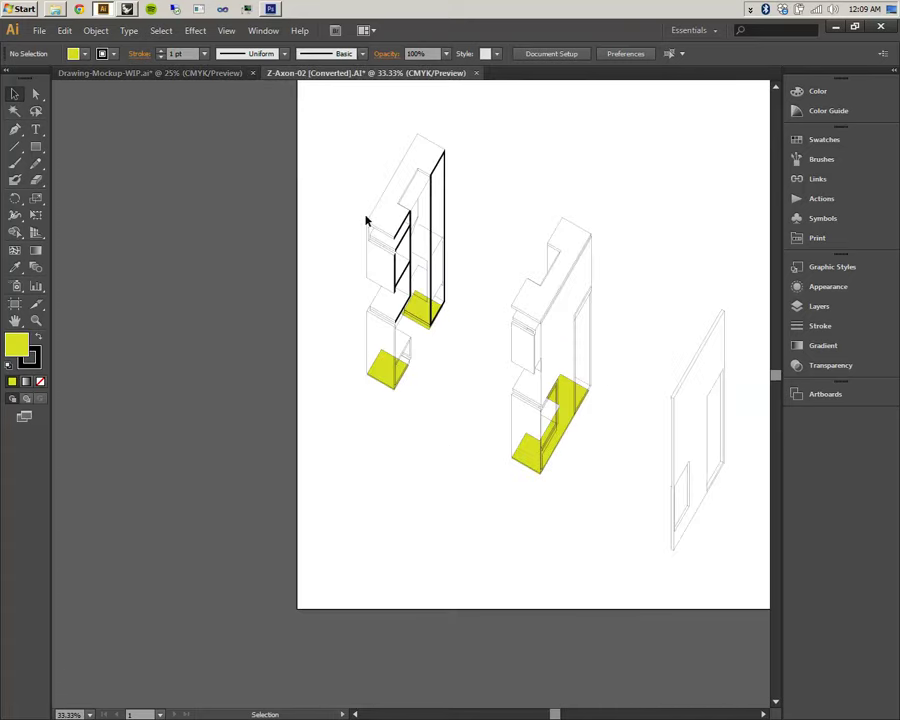
{"action": "mouse_move", "coordinate": [604, 446]}
{"action": "left_mouse_down"}
{"action": "mouse_move", "coordinate": [510, 500]}
{"action": "mouse_move", "coordinate": [419, 441]}
{"action": "left_mouse_up"}
{"action": "mouse_move", "coordinate": [152, 113]}
{"action": "left_mouse_down"}
{"action": "mouse_move", "coordinate": [577, 577]}
{"action": "mouse_move", "coordinate": [610, 579]}
{"action": "left_mouse_up"}
{"action": "key", "text": "ctrl+c"}
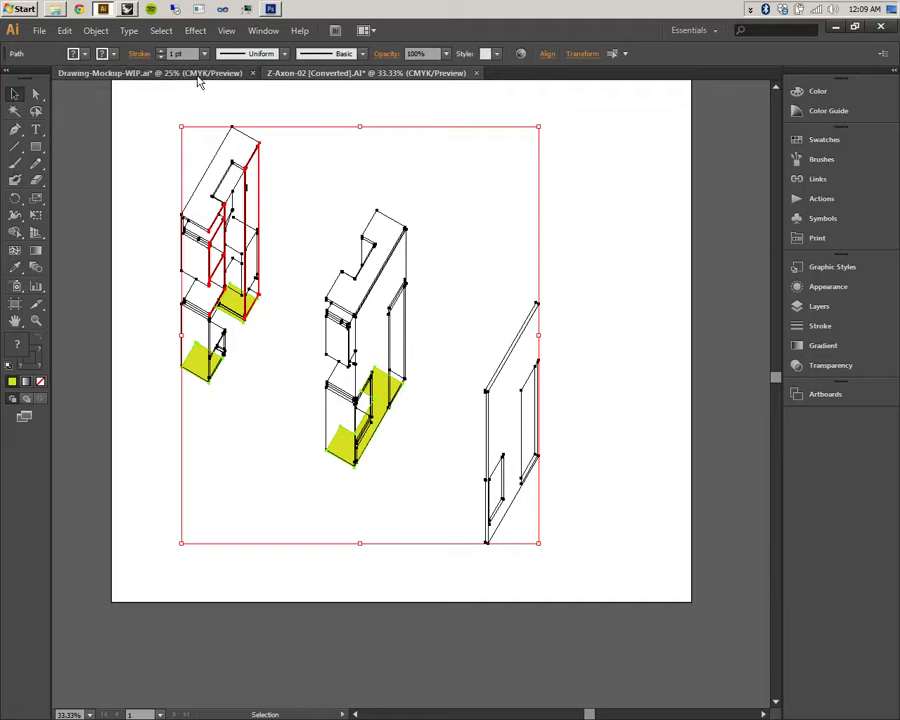
{"action": "left_click", "coordinate": [198, 75]}
{"action": "key", "text": "ctrl"}
{"action": "key", "text": "ctrl+v"}
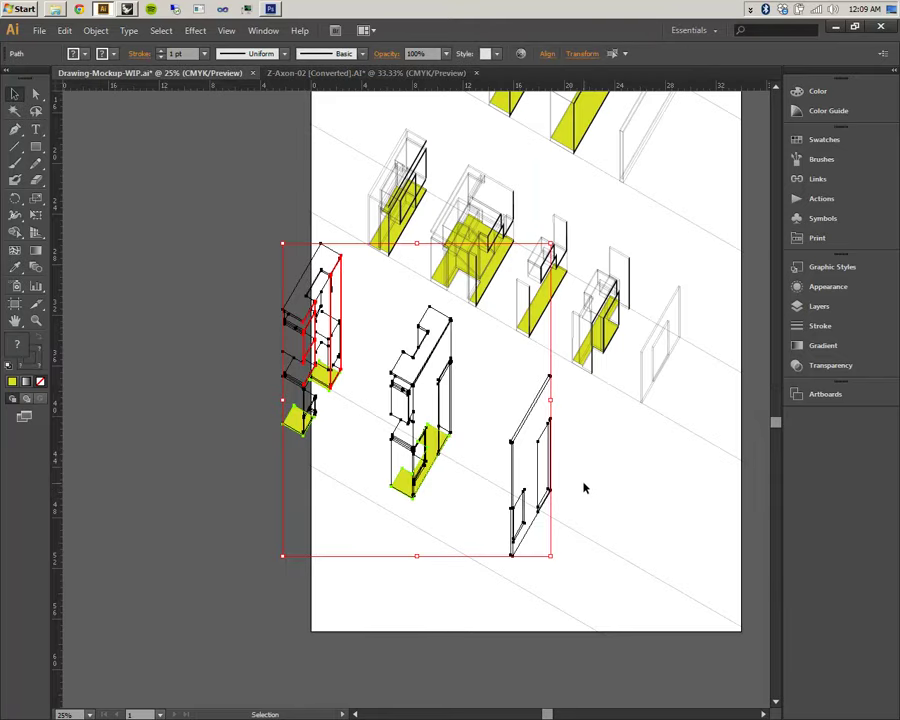
Bring up the layers of Drawing-Mockup-WIP and select the three newly pasted Make2D layers.
{"action": "left_click", "coordinate": [838, 308]}
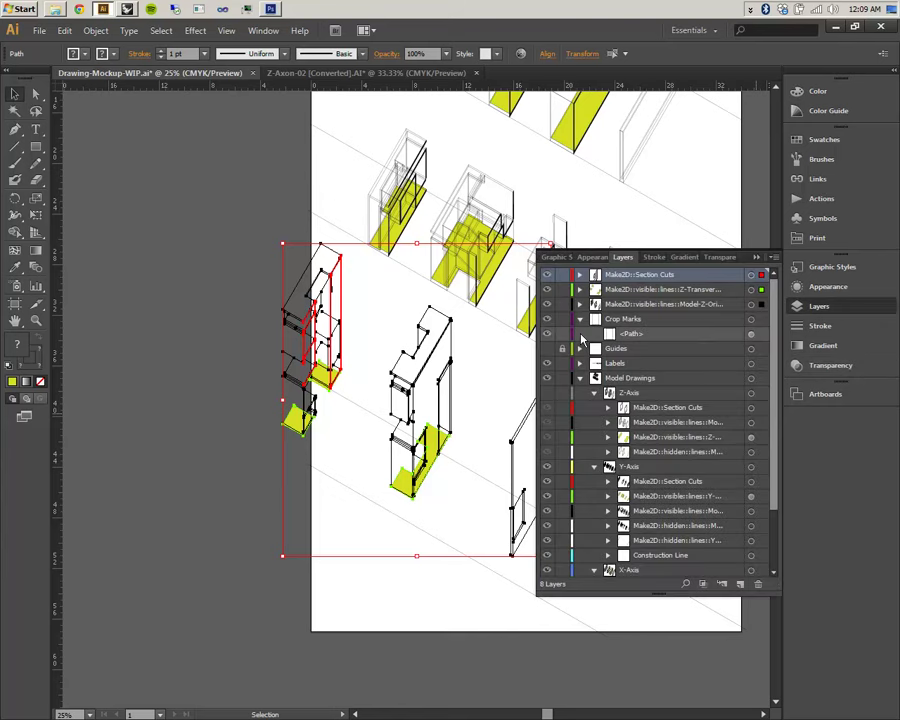
{"action": "left_click", "coordinate": [580, 379]}
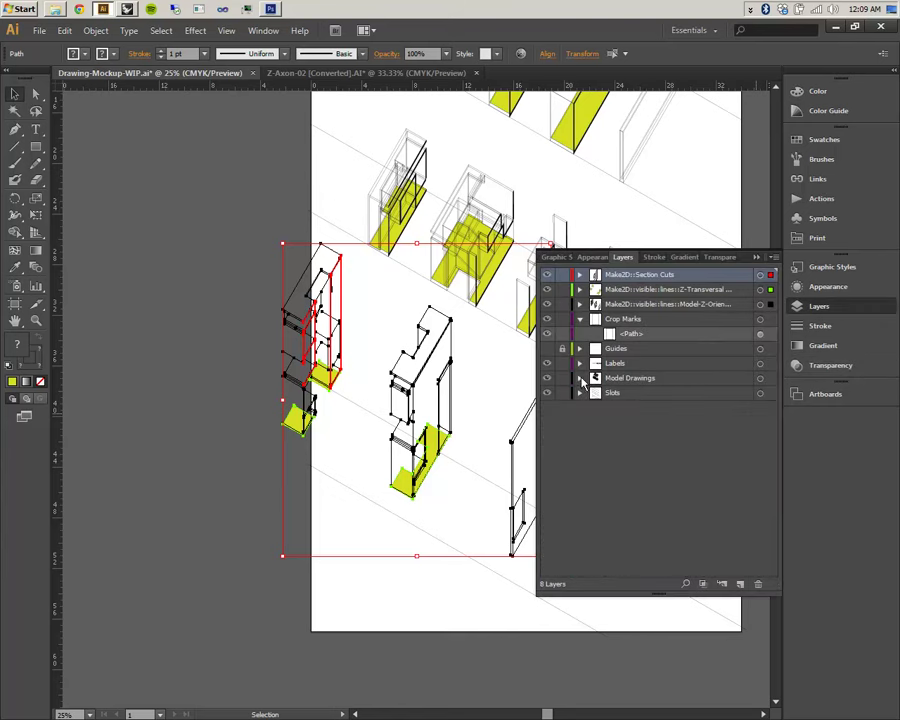
{"action": "left_click", "coordinate": [629, 308]}
{"action": "left_click", "coordinate": [625, 277], "text": "shift"}
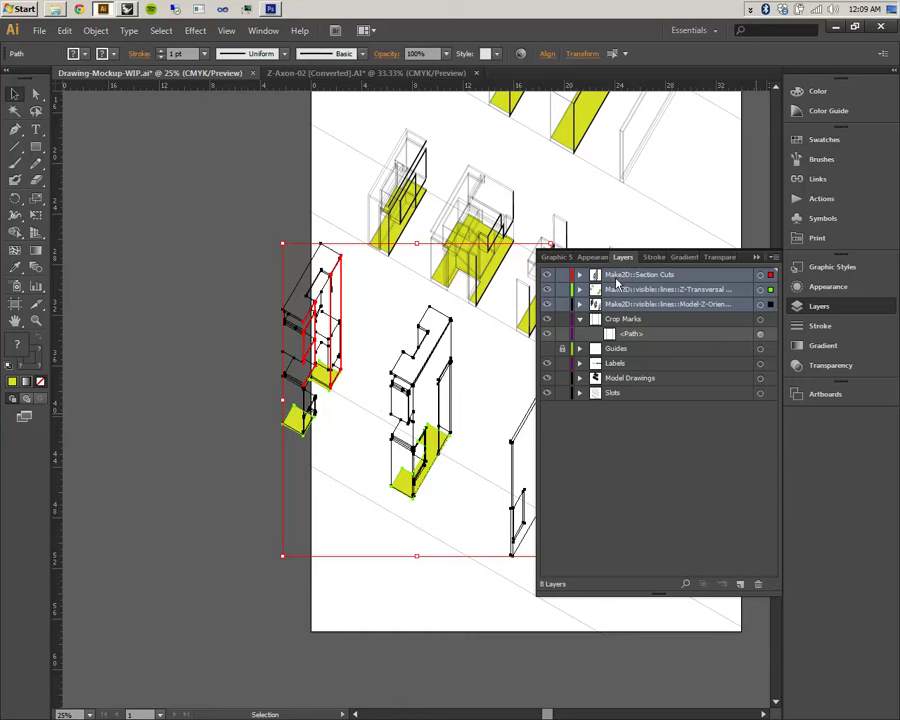
{"action": "left_click", "coordinate": [580, 378]}
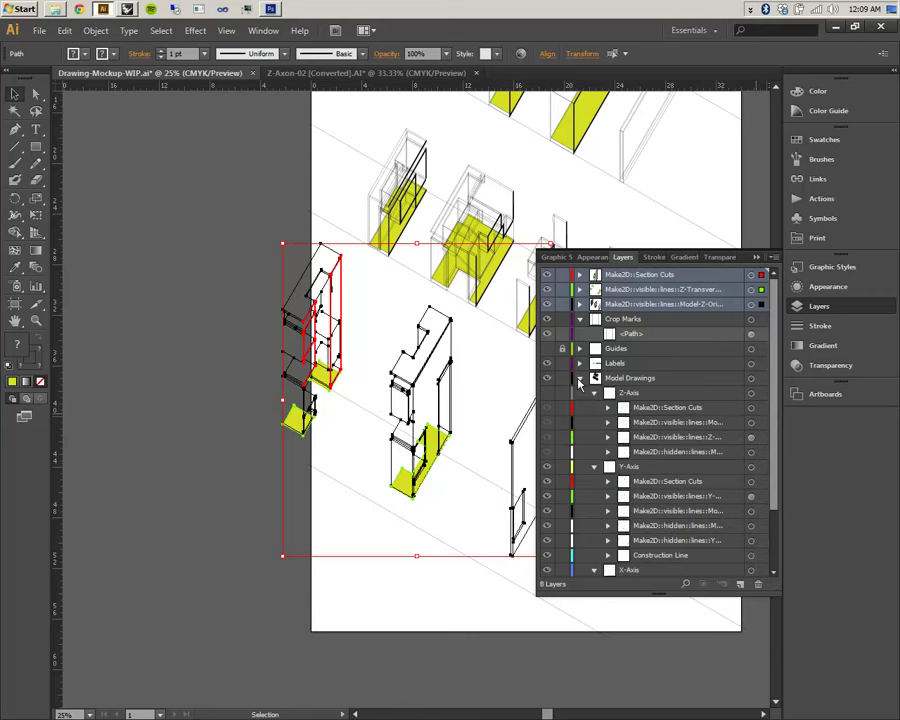
Try to delete the four old Make2D sublayers inside the hidden Z-Axis layer.
{"action": "scroll", "coordinate": [595, 470], "scroll_direction": "down", "scroll_amount": 2}
{"action": "scroll", "coordinate": [595, 470], "scroll_direction": "up", "scroll_amount": 2}
{"action": "left_click", "coordinate": [690, 407]}
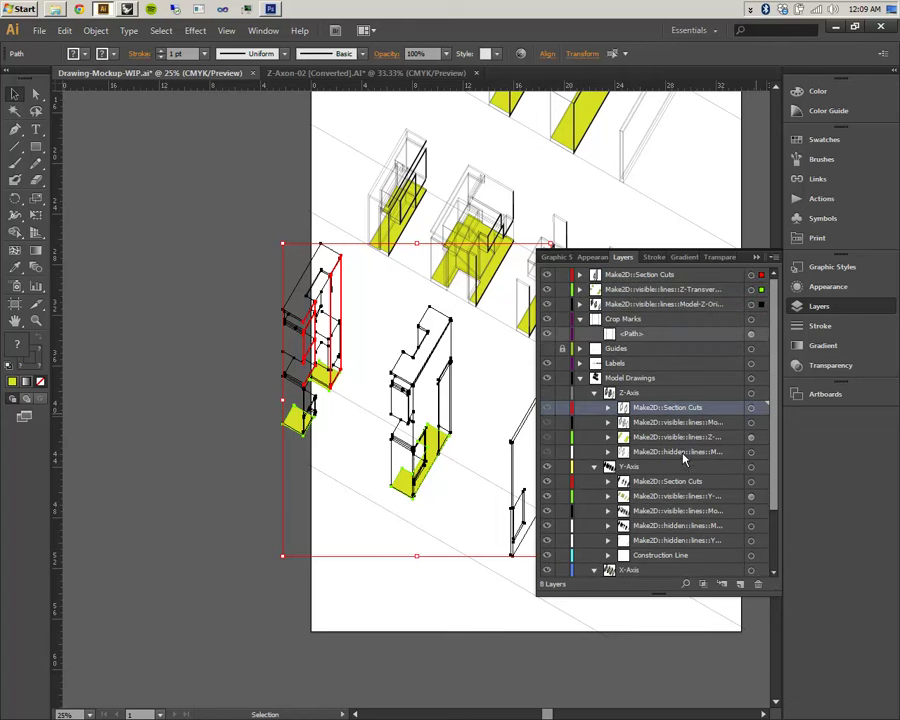
{"action": "left_click", "coordinate": [683, 453], "text": "shift"}
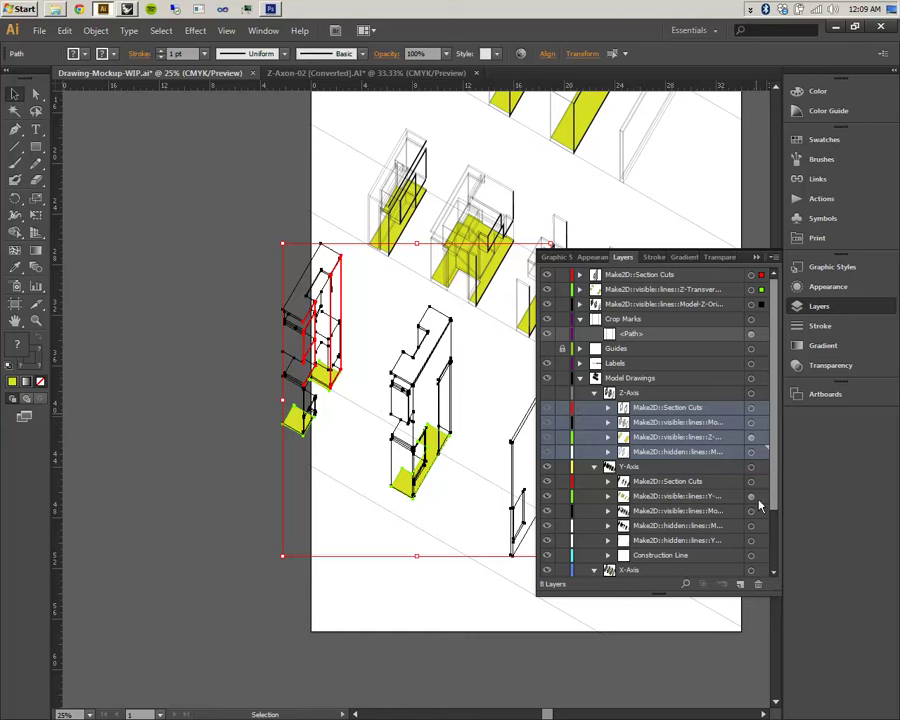
{"action": "left_click", "coordinate": [758, 584]}
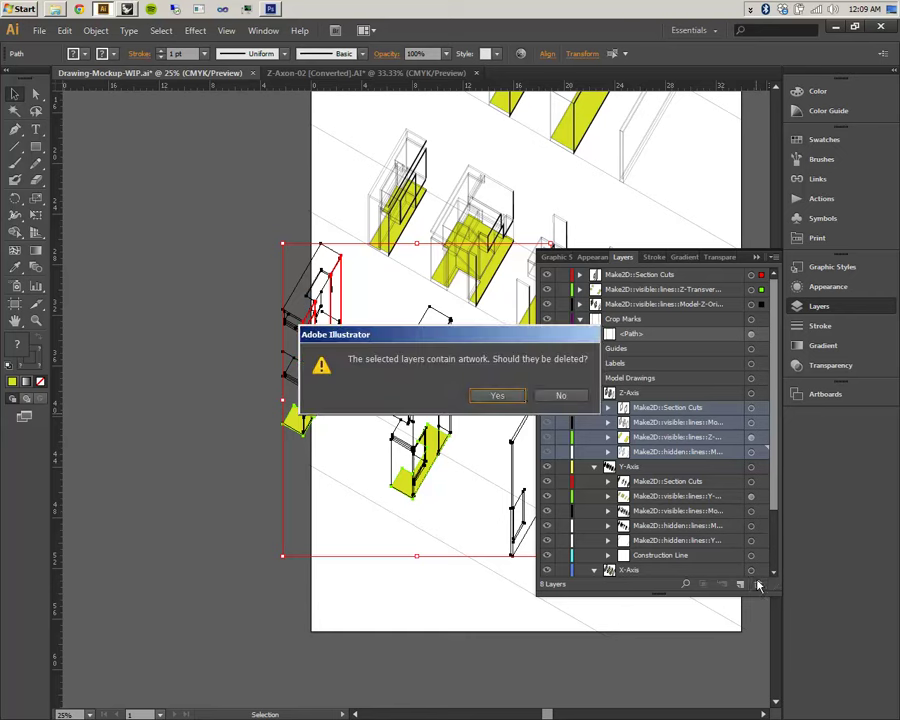
{"action": "left_click", "coordinate": [502, 391]}
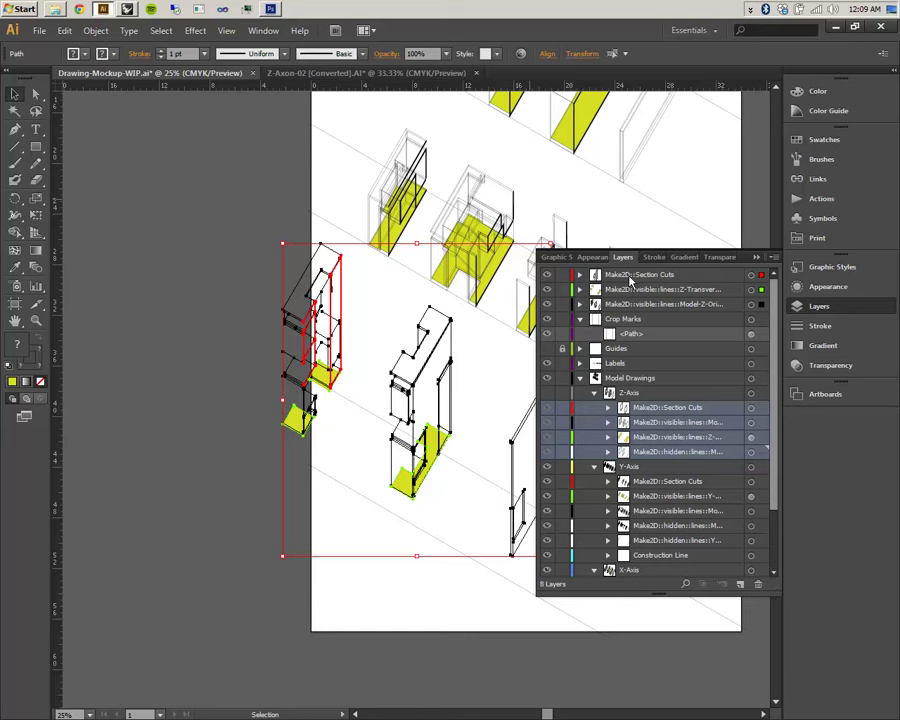
{"action": "left_click", "coordinate": [757, 584]}
{"action": "left_click", "coordinate": [498, 397]}
{"action": "left_click", "coordinate": [655, 407]}
{"action": "left_click", "coordinate": [668, 452], "text": "shift"}
Try moving the three pasted Make2D layers into the Z-Axis layer beside the old sublayers, and undo the move.
{"action": "left_click", "coordinate": [640, 274]}
{"action": "left_click", "coordinate": [600, 304], "text": "shift"}
{"action": "left_click_drag", "start_coordinate": [631, 272], "coordinate": [651, 365]}
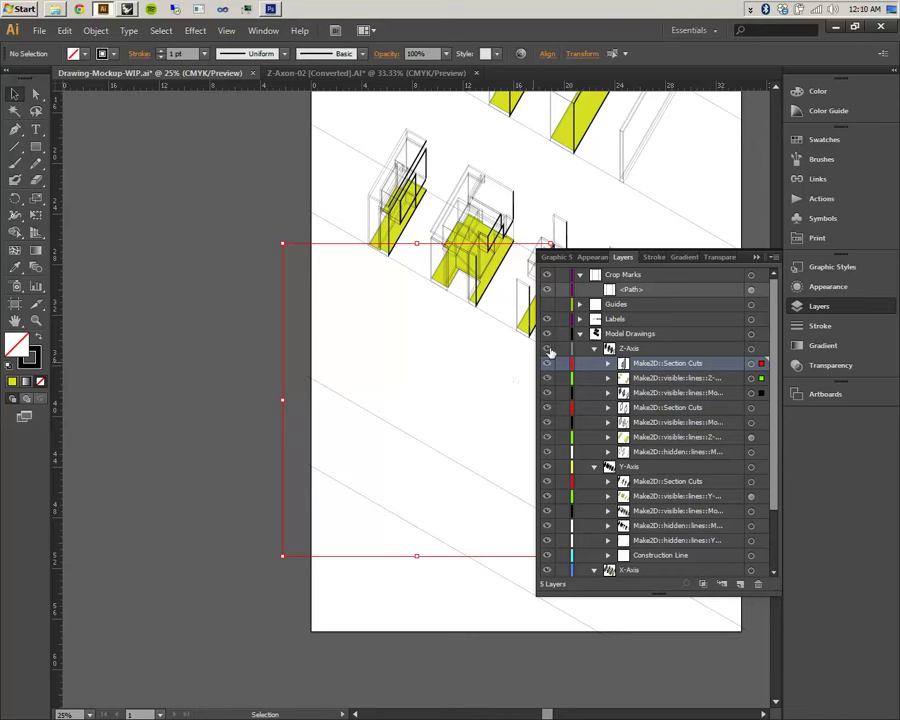
{"action": "left_click", "coordinate": [547, 348]}
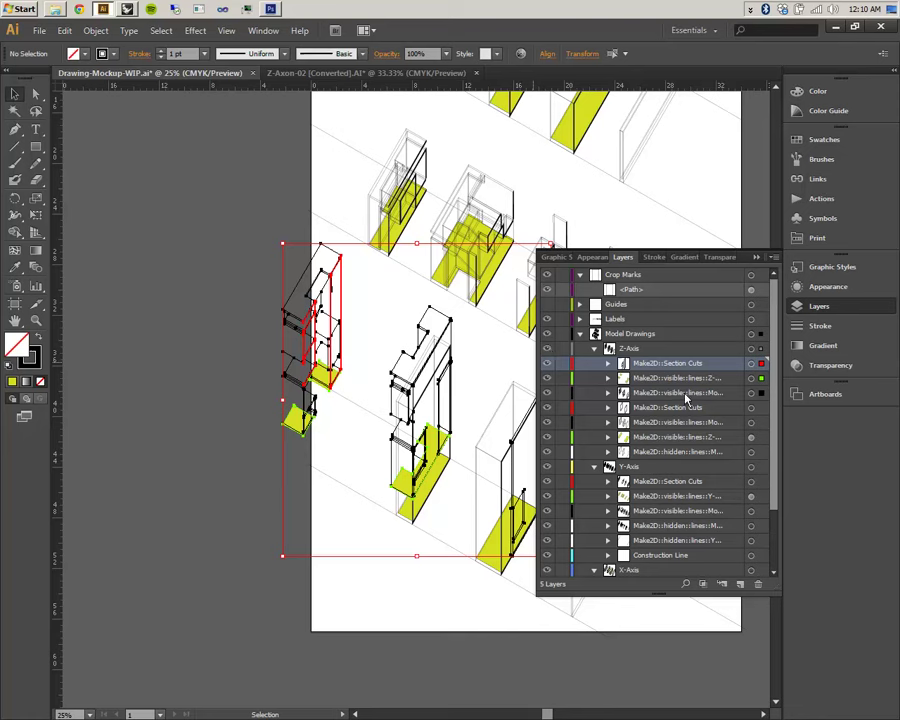
{"action": "key", "text": "ctrl+z"}
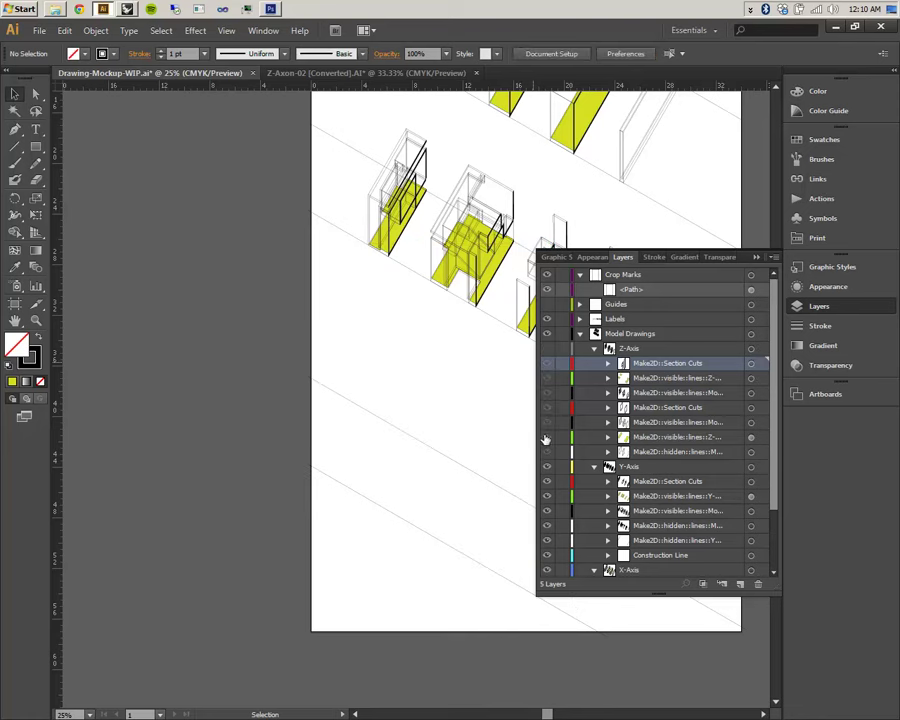
{"action": "key", "text": "ctrl+v"}
Unhide the Z-Axis layer and replace its four old Make2D sublayers with the three newly pasted Make2D layers.
{"action": "left_click", "coordinate": [687, 411]}
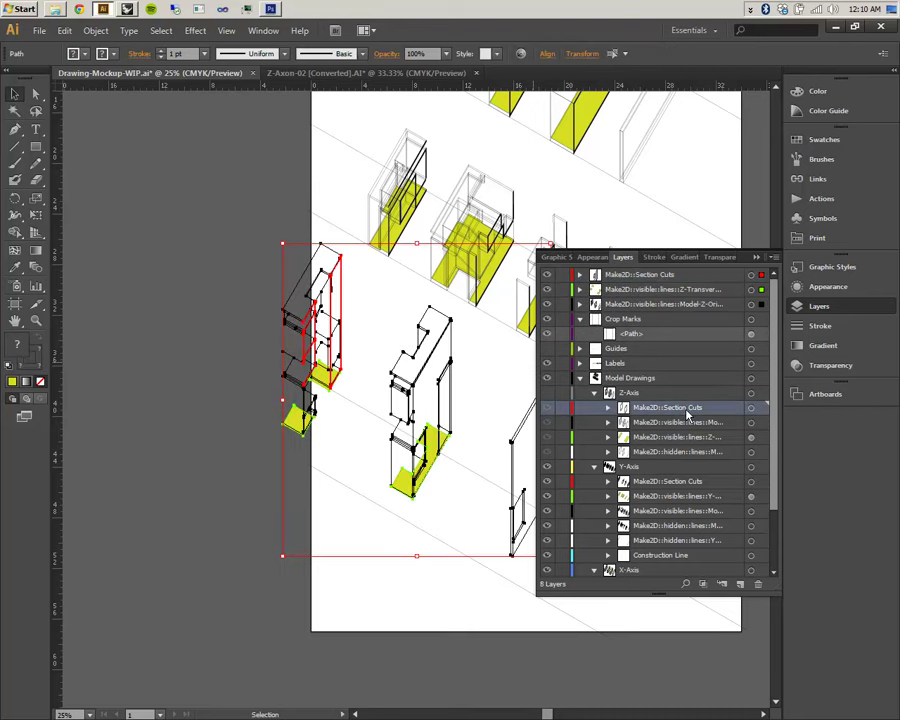
{"action": "left_click", "coordinate": [648, 394]}
{"action": "left_click", "coordinate": [672, 412]}
{"action": "left_click", "coordinate": [674, 451], "text": "shift"}
{"action": "left_click", "coordinate": [546, 393]}
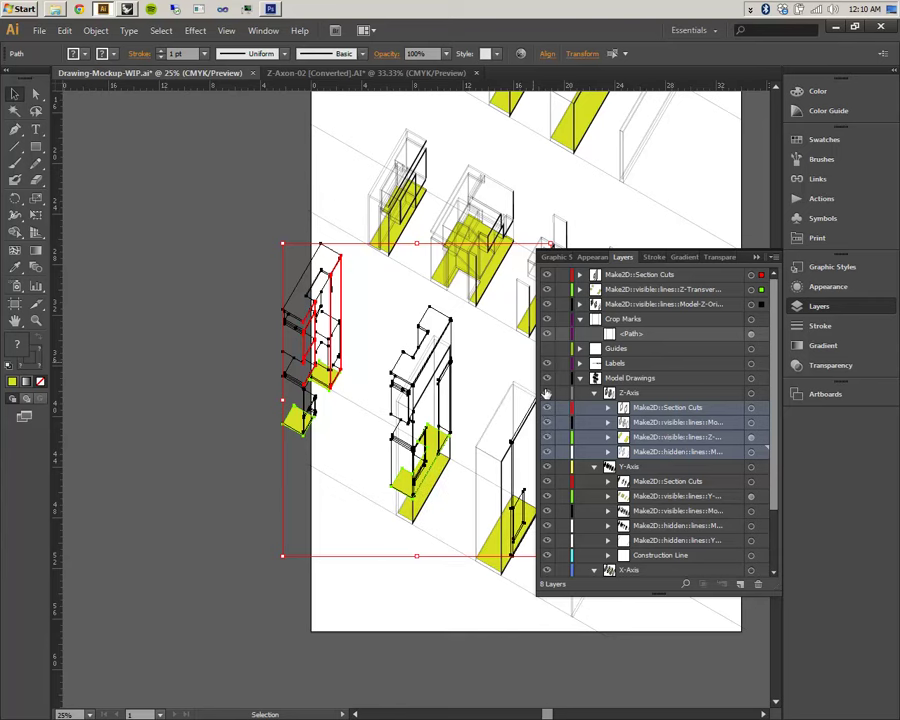
{"action": "left_click", "coordinate": [758, 584]}
{"action": "left_click", "coordinate": [500, 396]}
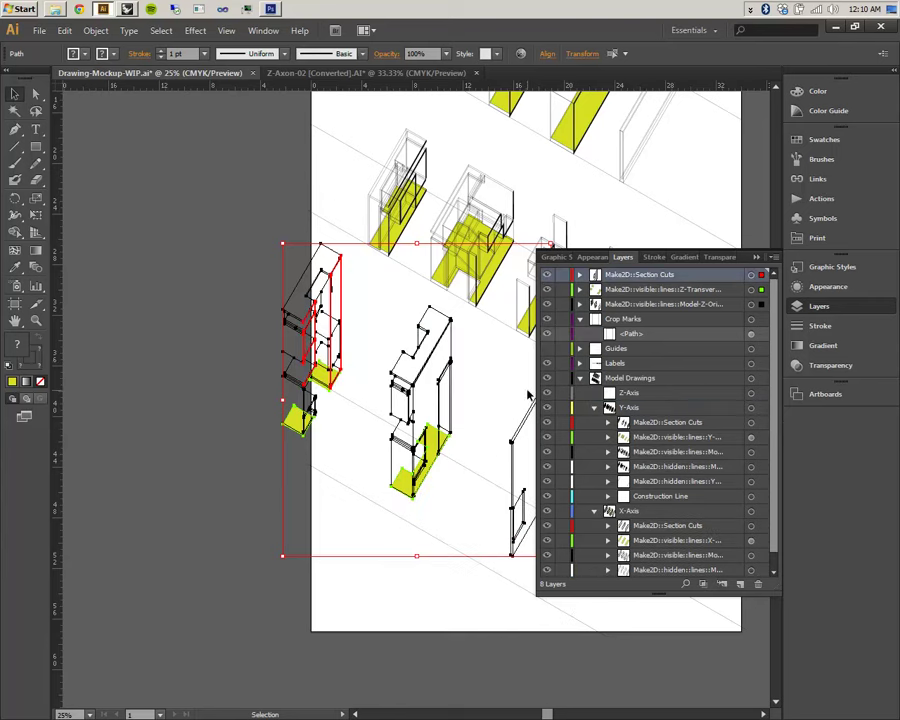
{"action": "left_click", "coordinate": [648, 304], "text": "shift"}
{"action": "left_click_drag", "start_coordinate": [637, 275], "coordinate": [622, 398]}
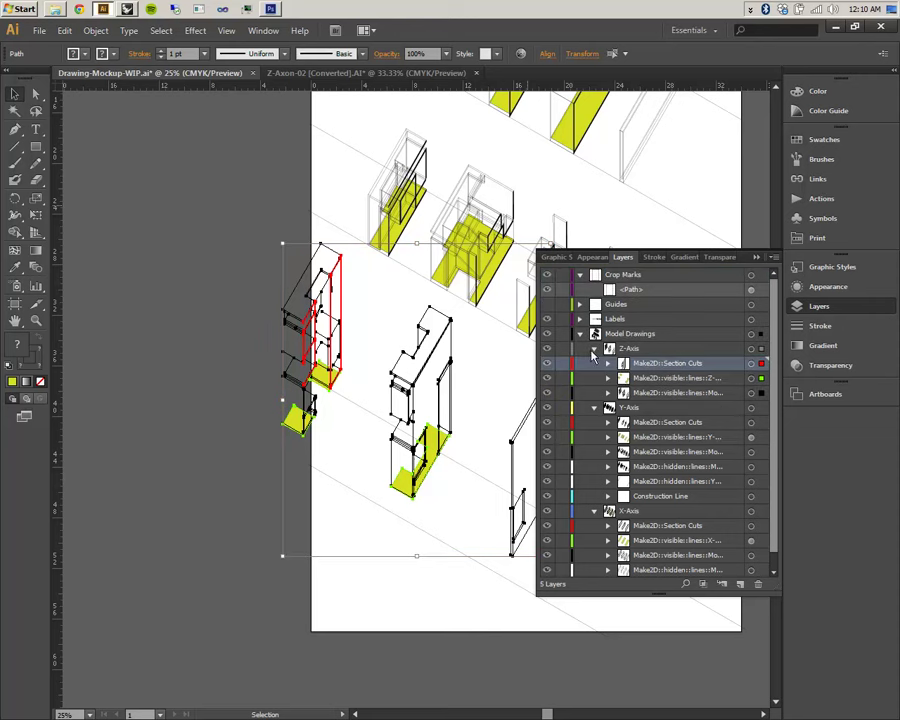
Select all artwork on the Z-Axis layer and move it onto the lowest pair of diagonal guide lines.
{"action": "left_click", "coordinate": [751, 349]}
{"action": "left_click", "coordinate": [760, 349]}
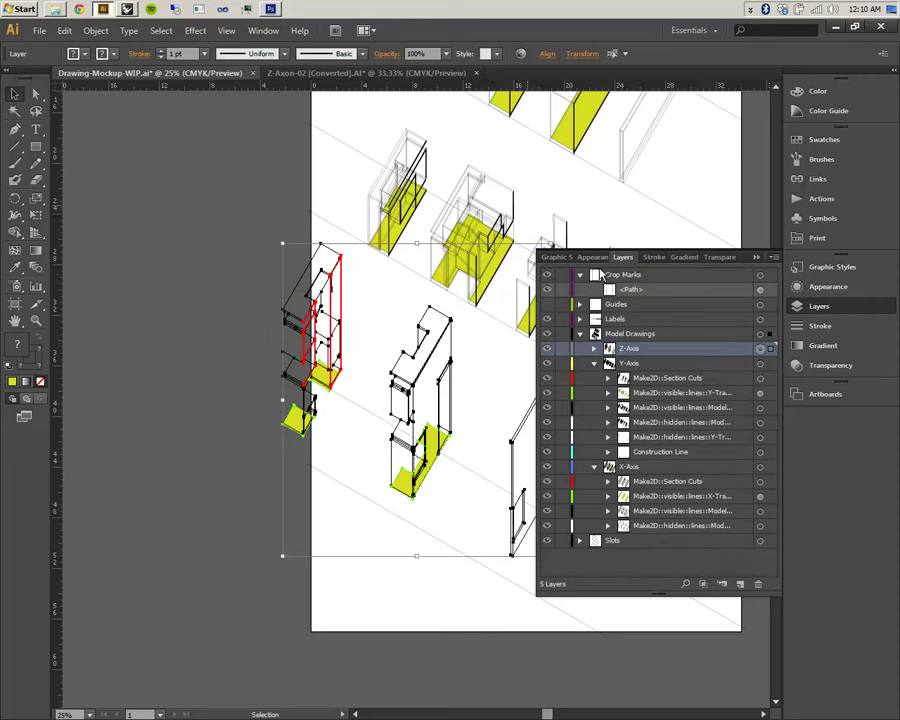
{"action": "left_click", "coordinate": [757, 258]}
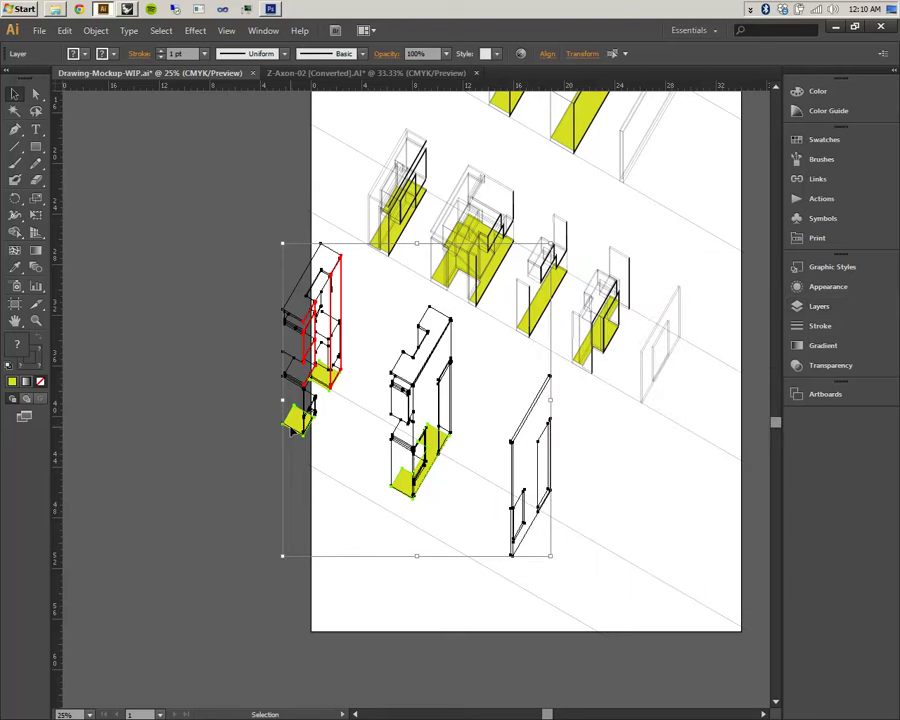
{"action": "left_click_drag", "start_coordinate": [288, 429], "coordinate": [344, 489]}
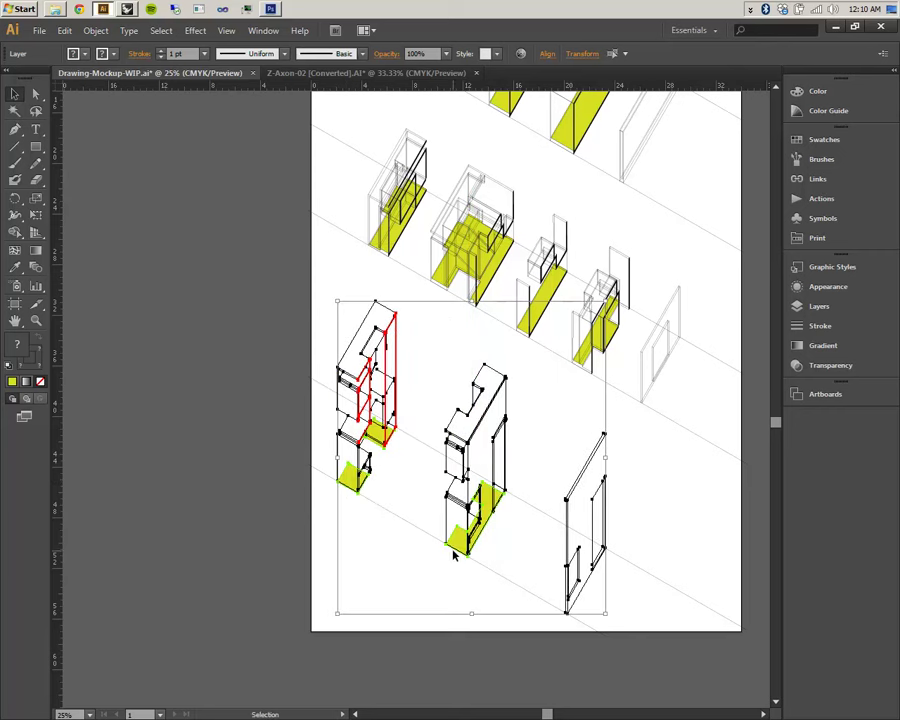
{"action": "left_click_drag", "start_coordinate": [453, 556], "coordinate": [478, 567]}
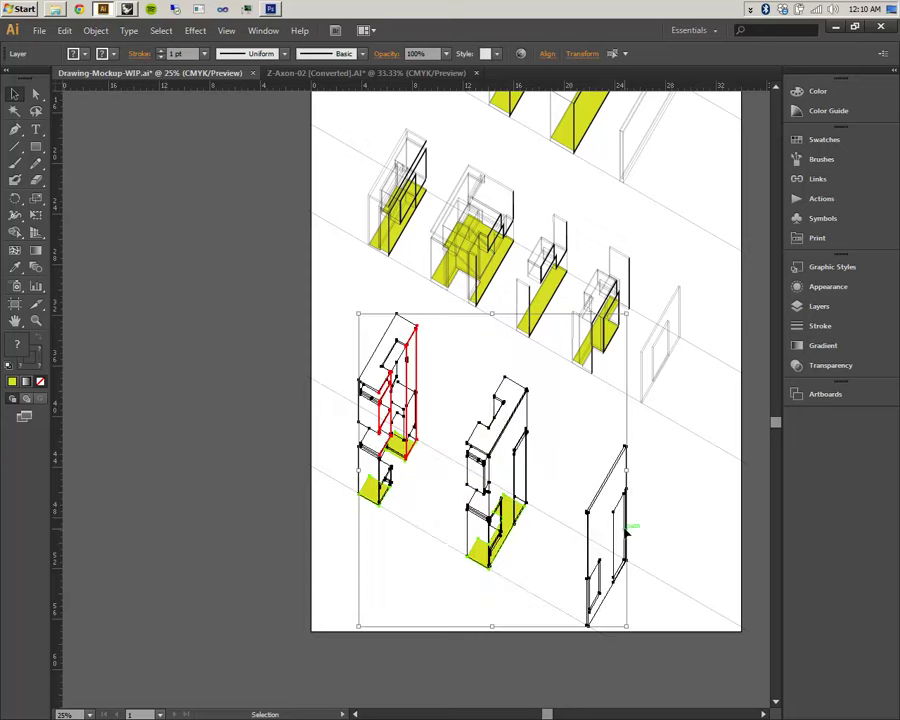
Check in outline view how the Z-Axis pieces line up with the diagonal guide lines, and clear the selection in preview.
{"action": "scroll", "coordinate": [573, 461], "scroll_direction": "up", "scroll_amount": 3, "text": "alt"}
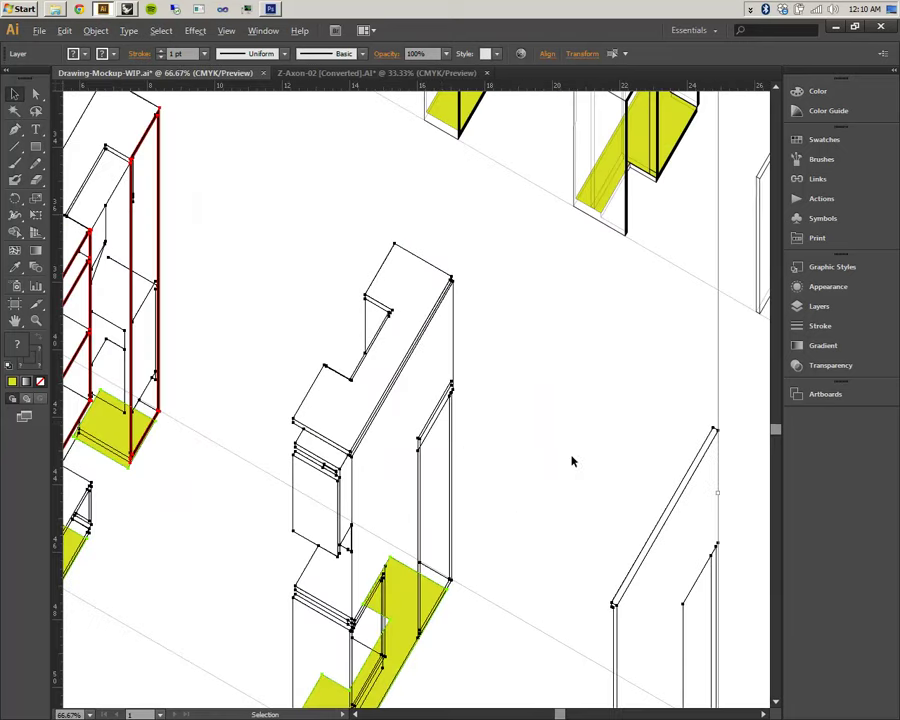
{"action": "scroll", "coordinate": [443, 426], "scroll_direction": "down", "scroll_amount": 11}
{"action": "key", "text": "space"}
{"action": "left_click_drag", "start_coordinate": [183, 342], "coordinate": [305, 506]}
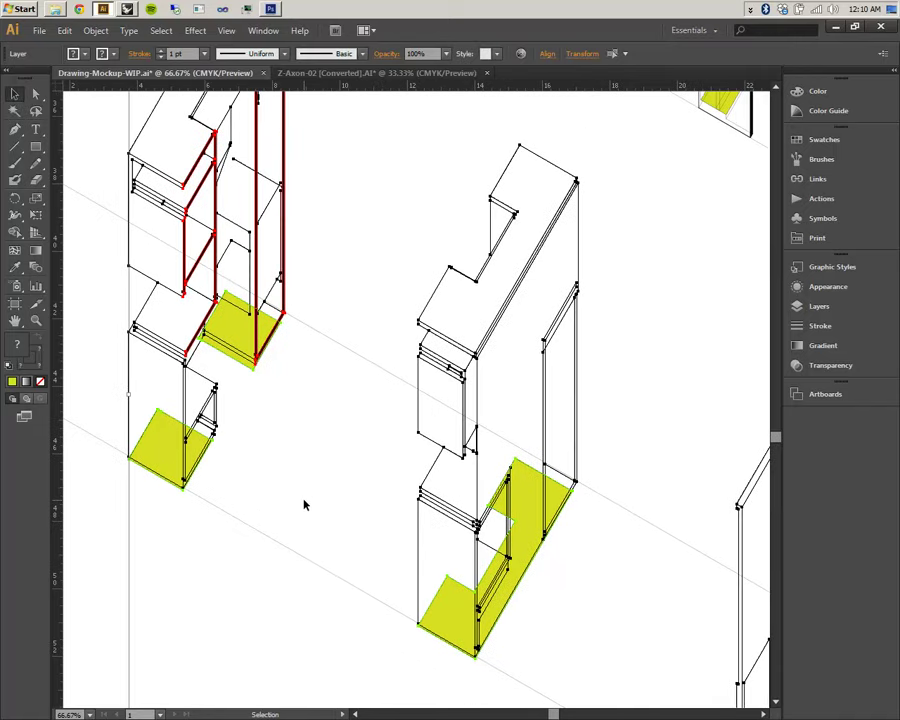
{"action": "key", "text": "ctrl+y"}
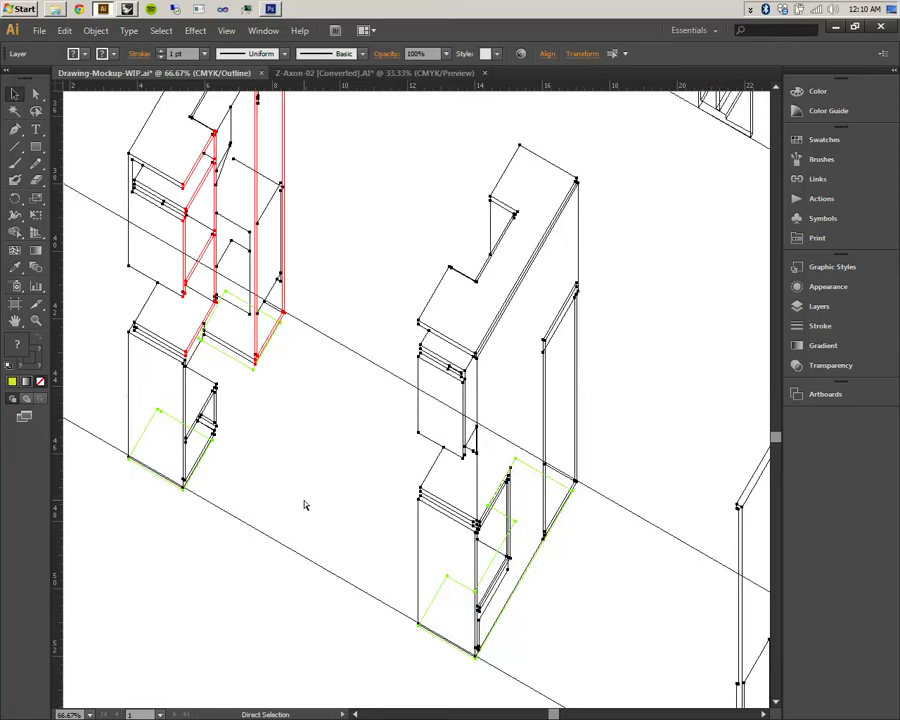
{"action": "left_click", "coordinate": [822, 306]}
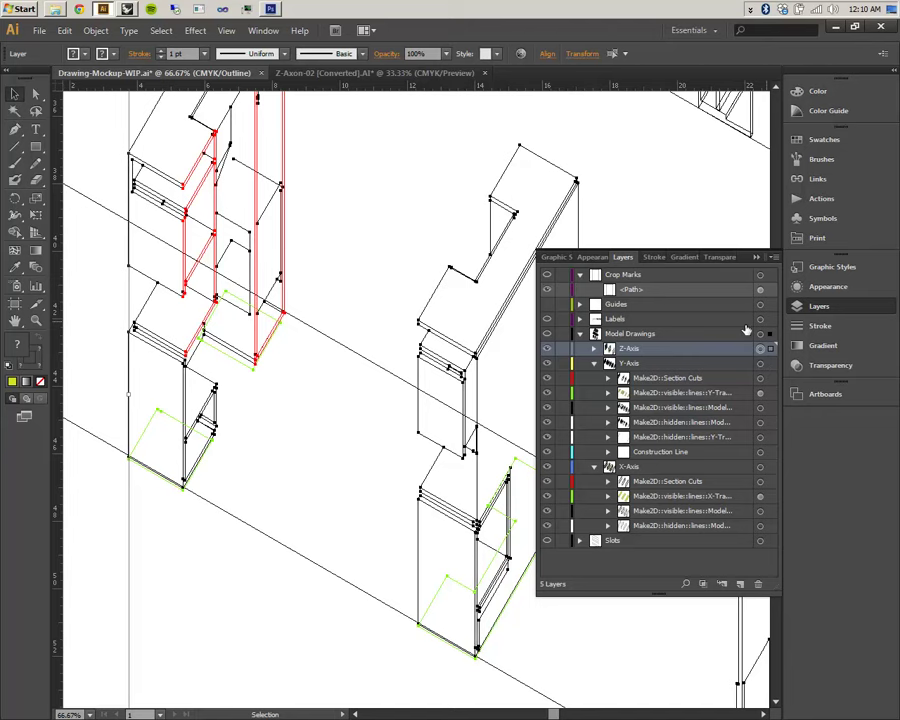
{"action": "left_click", "coordinate": [757, 257]}
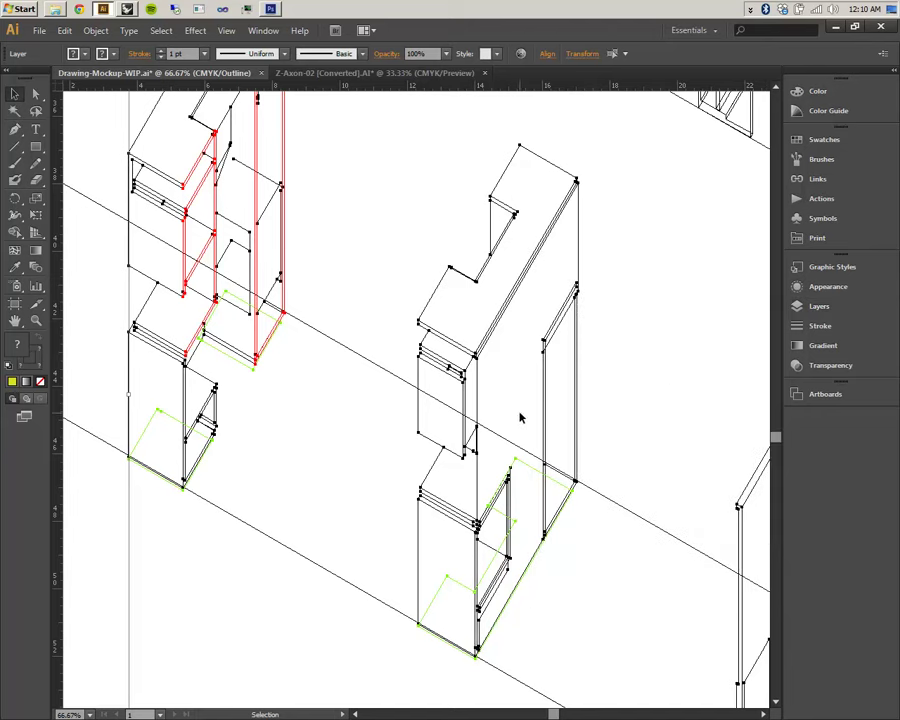
{"action": "scroll", "coordinate": [520, 418], "scroll_direction": "up", "scroll_amount": 2, "text": "alt"}
{"action": "left_click_drag", "start_coordinate": [633, 563], "coordinate": [581, 241]}
{"action": "left_click_drag", "start_coordinate": [571, 297], "coordinate": [572, 298]}
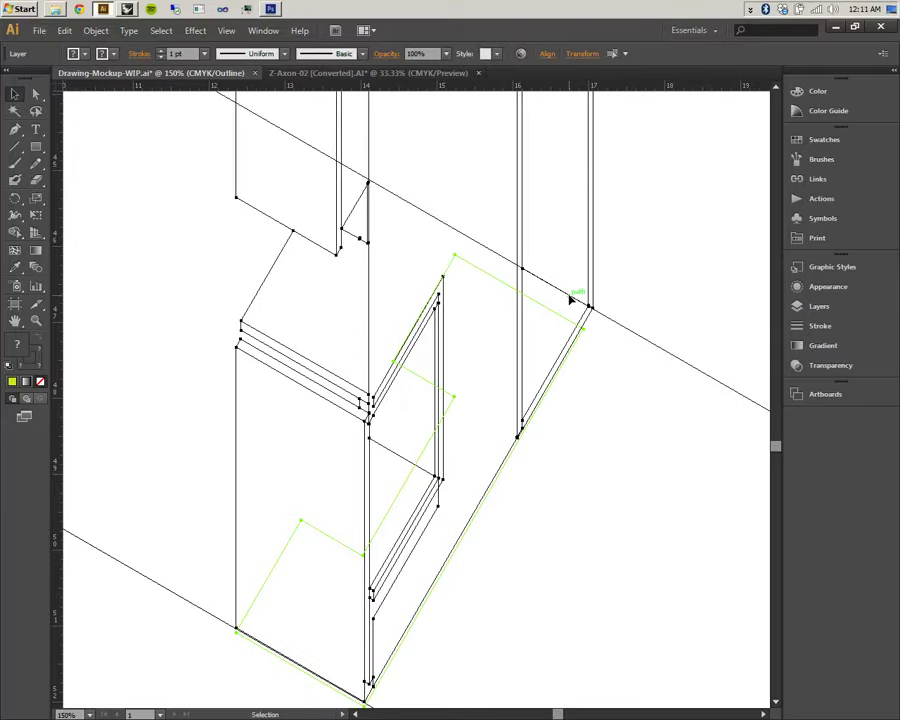
{"action": "scroll", "coordinate": [489, 307], "scroll_direction": "down", "scroll_amount": 1, "text": "ctrl"}
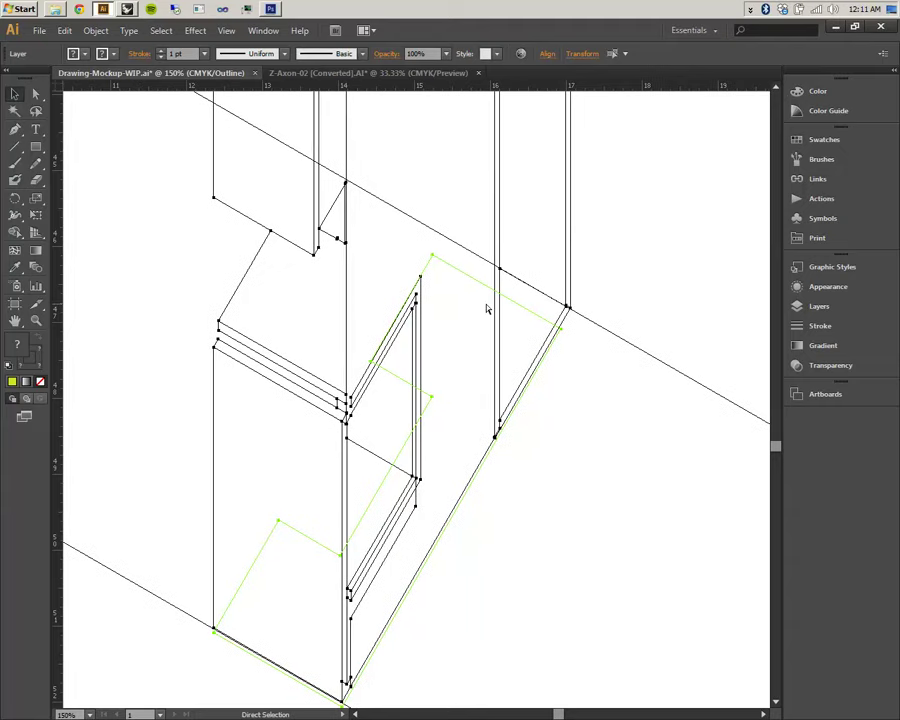
{"action": "scroll", "coordinate": [487, 310], "scroll_direction": "down", "scroll_amount": 3, "text": "alt"}
{"action": "scroll", "coordinate": [487, 310], "scroll_direction": "down", "scroll_amount": 1, "text": "alt"}
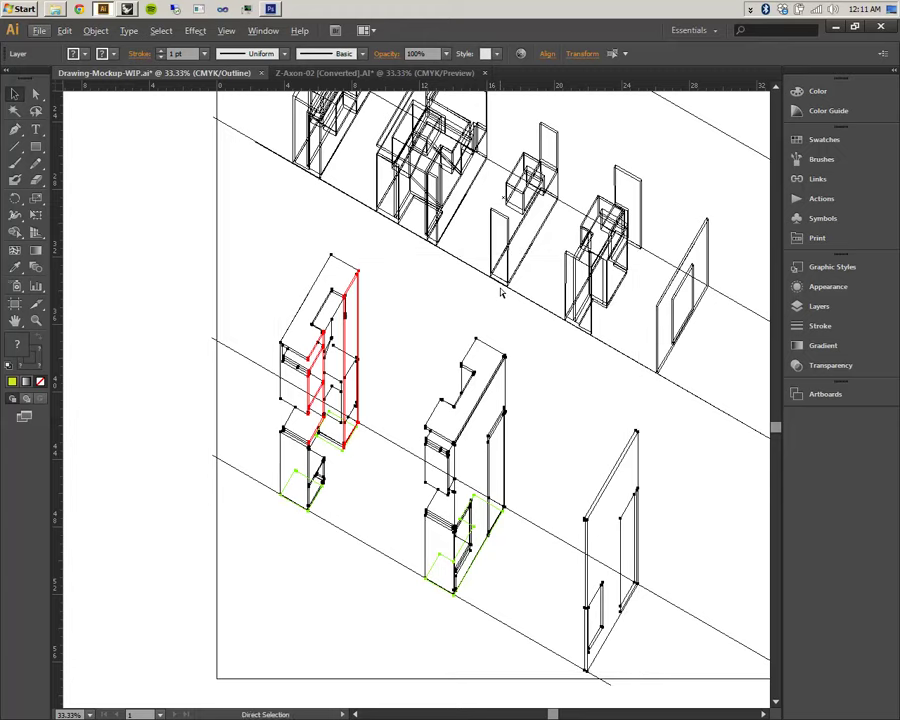
{"action": "key", "text": "ctrl+y"}
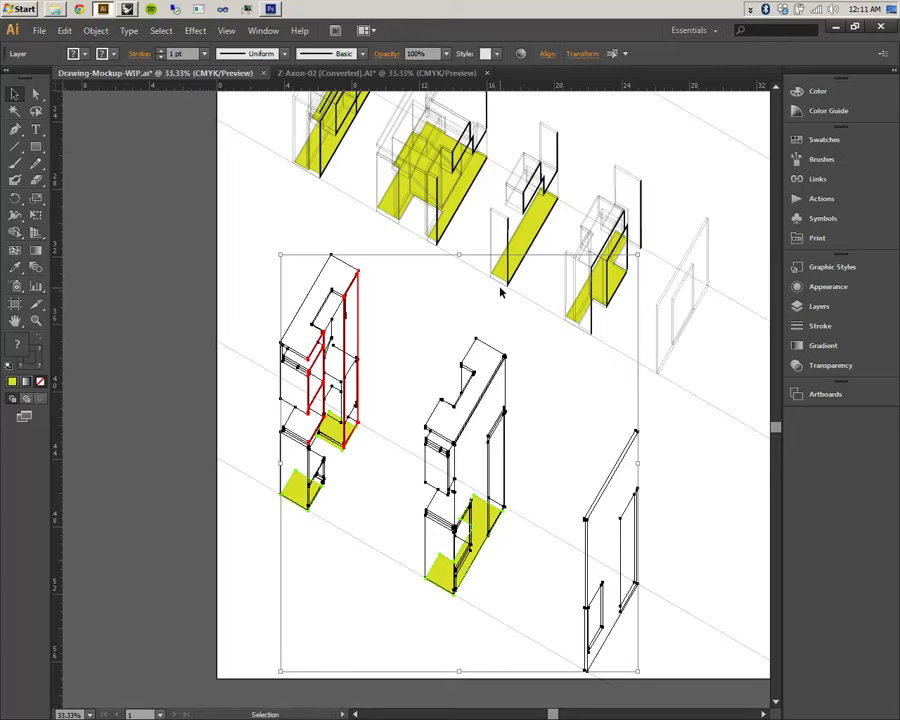
{"action": "left_click", "coordinate": [413, 341]}
Compare the line weights and dashed hidden lines of the upper rows' pieces with the newly placed Z-Axis pieces.
{"action": "mouse_move", "coordinate": [468, 324]}
{"action": "left_mouse_down"}
{"action": "mouse_move", "coordinate": [348, 458]}
{"action": "mouse_move", "coordinate": [362, 464]}
{"action": "mouse_move", "coordinate": [464, 343]}
{"action": "mouse_move", "coordinate": [419, 452]}
{"action": "left_mouse_up"}
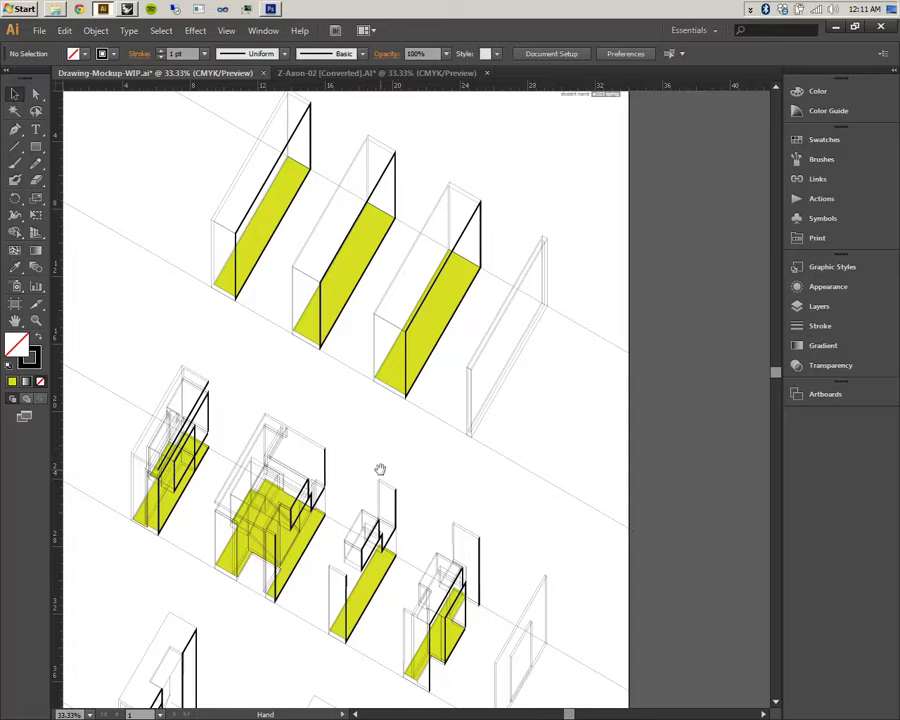
{"action": "left_click_drag", "start_coordinate": [320, 564], "coordinate": [405, 403]}
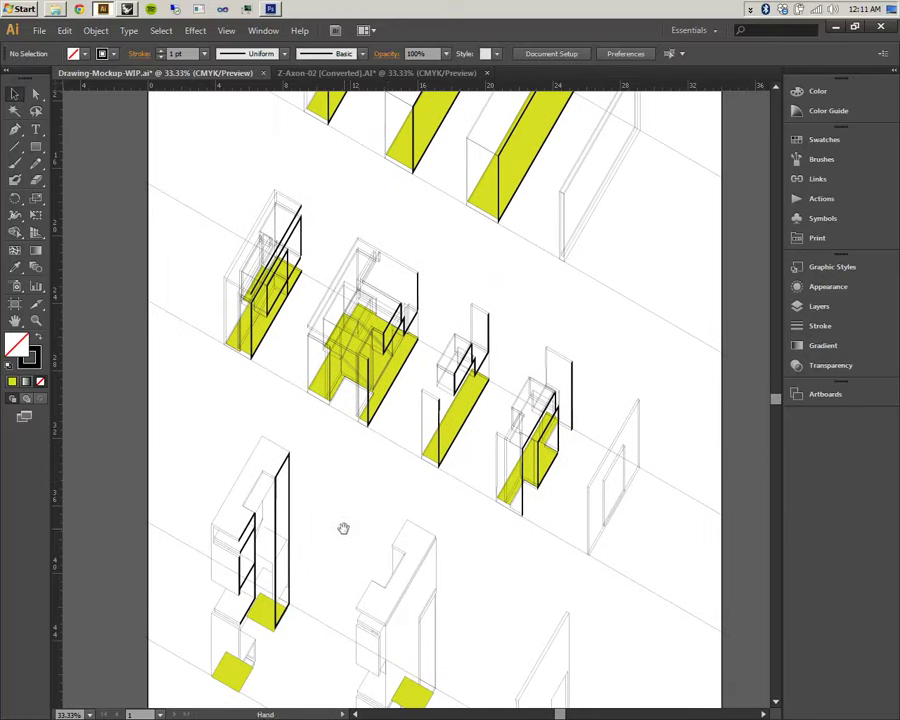
{"action": "left_click_drag", "start_coordinate": [344, 528], "coordinate": [405, 428]}
{"action": "scroll", "coordinate": [391, 322], "scroll_direction": "up", "scroll_amount": 1, "text": "alt"}
{"action": "left_click_drag", "start_coordinate": [472, 299], "coordinate": [374, 176]}
{"action": "left_click_drag", "start_coordinate": [408, 241], "coordinate": [474, 356]}
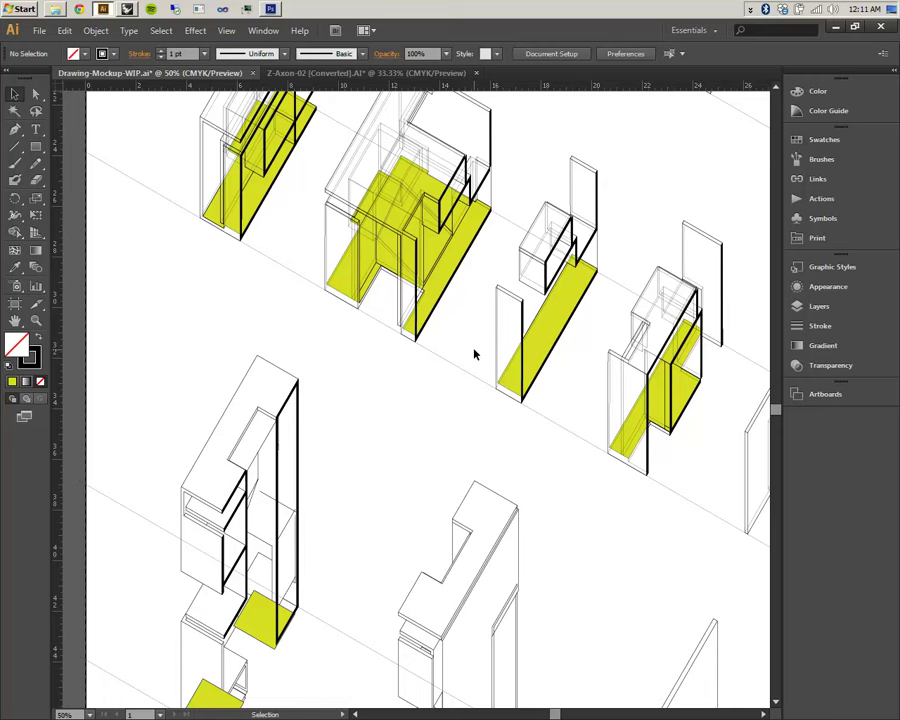
{"action": "scroll", "coordinate": [327, 396], "scroll_direction": "down", "scroll_amount": 3}
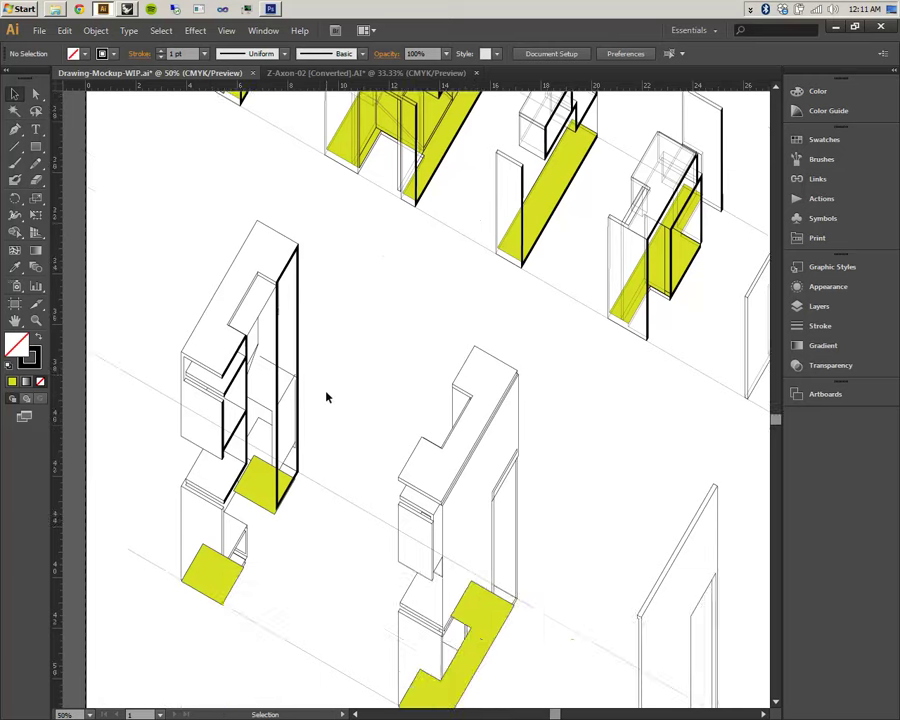
{"action": "scroll", "coordinate": [325, 394], "scroll_direction": "up", "scroll_amount": 5}
{"action": "scroll", "coordinate": [445, 272], "scroll_direction": "up", "scroll_amount": 2}
{"action": "scroll", "coordinate": [423, 317], "scroll_direction": "up", "scroll_amount": 2}
{"action": "scroll", "coordinate": [422, 318], "scroll_direction": "down", "scroll_amount": 2}
{"action": "scroll", "coordinate": [422, 318], "scroll_direction": "up", "scroll_amount": 2}
{"action": "scroll", "coordinate": [430, 383], "scroll_direction": "up", "scroll_amount": 3, "text": "alt"}
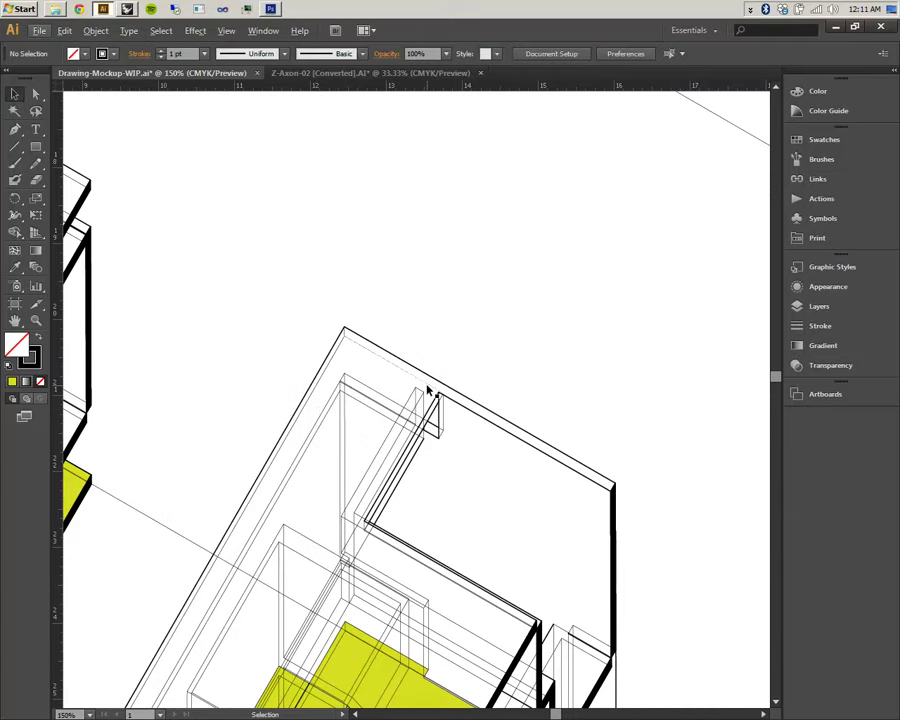
{"action": "scroll", "coordinate": [430, 383], "scroll_direction": "down", "scroll_amount": 1, "text": "alt"}
{"action": "scroll", "coordinate": [428, 390], "scroll_direction": "down", "scroll_amount": 1, "text": "alt"}
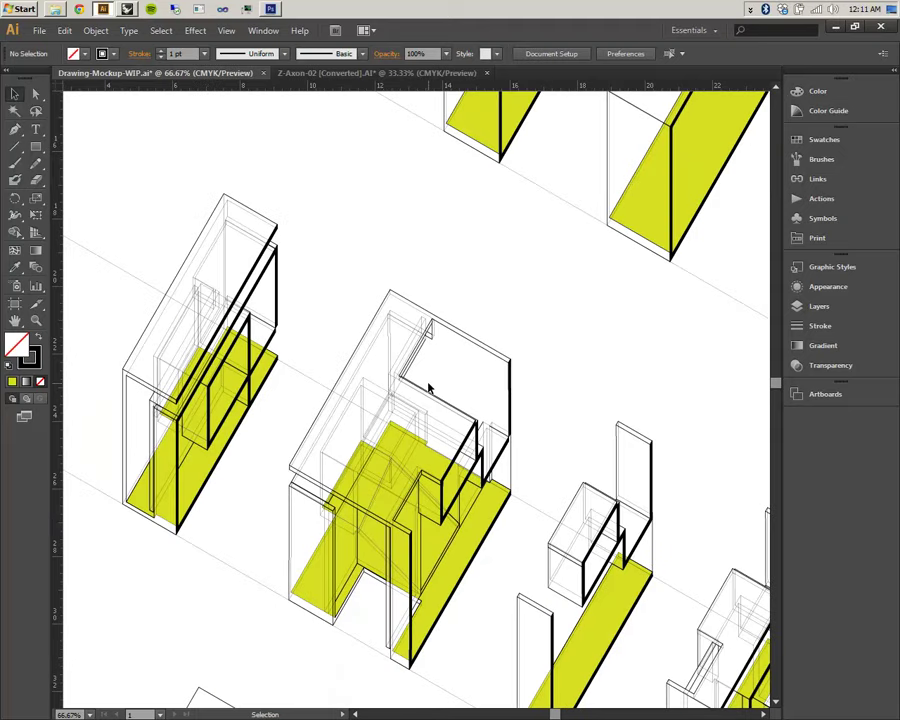
Switch to Rhinoceros and view the Z-axis template's Make2D linework in the Top viewport.
{"action": "left_click", "coordinate": [127, 9]}
{"action": "left_click", "coordinate": [335, 463]}
{"action": "scroll", "coordinate": [335, 463], "scroll_direction": "down", "scroll_amount": 20}
{"action": "scroll", "coordinate": [337, 455], "scroll_direction": "up", "scroll_amount": 8}
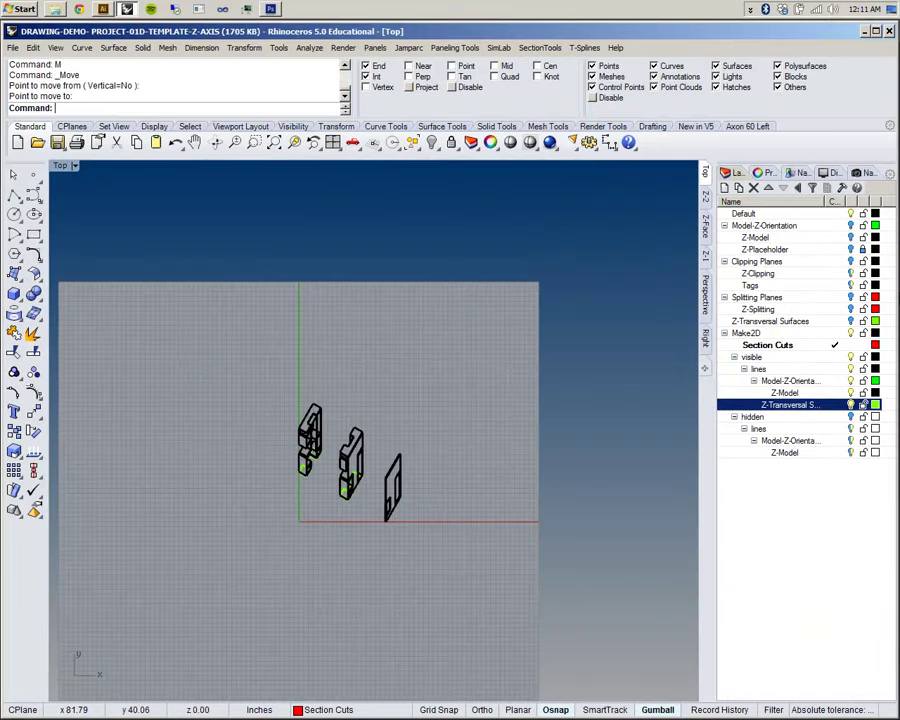
Turn on the Model-Z-Orientation layer and its Z-Model and Z-Placeholder sublayers to show the model beside the Make2D linework.
{"action": "left_click", "coordinate": [858, 228]}
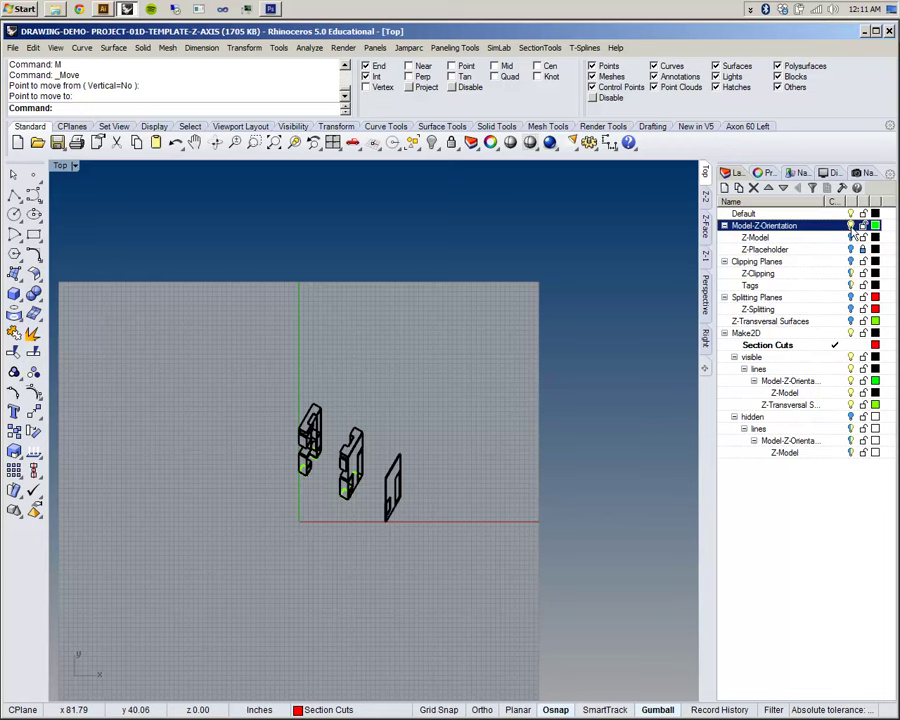
{"action": "left_click", "coordinate": [852, 249]}
{"action": "left_click", "coordinate": [851, 238]}
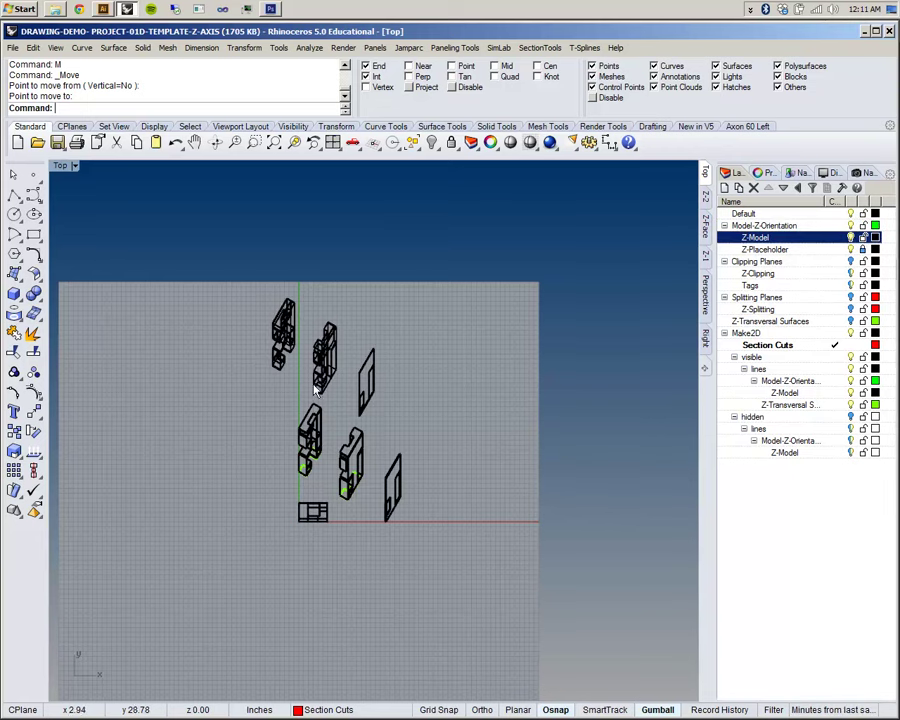
{"action": "scroll", "coordinate": [301, 500], "scroll_direction": "up", "scroll_amount": 4}
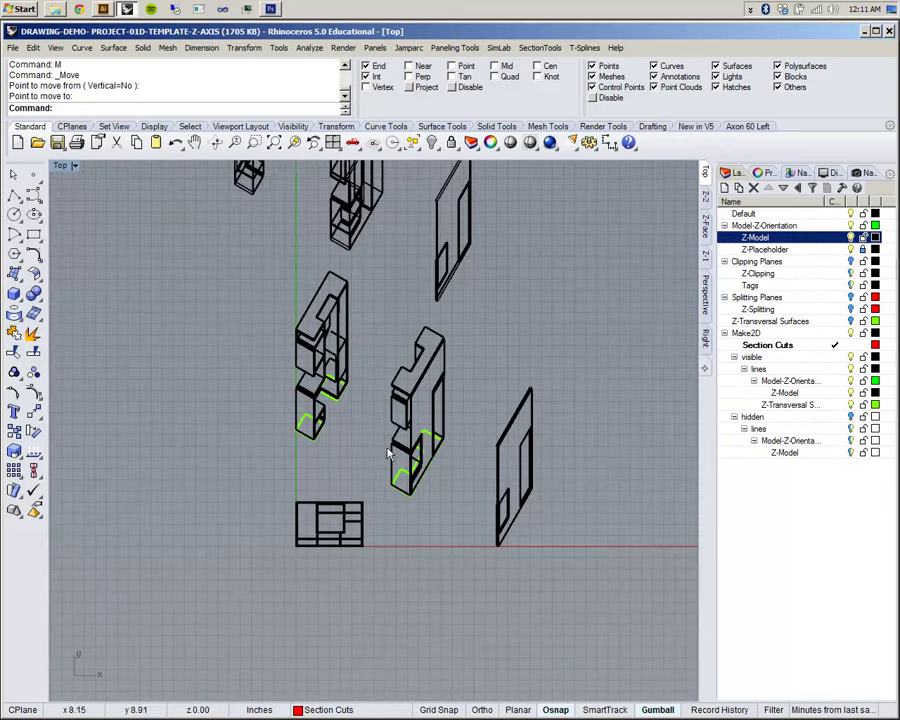
Inspect the assembled Z-axis model's faces and openings in the Perspective viewport, selecting its polysurfaces and clearing the selection.
{"action": "left_click", "coordinate": [707, 295]}
{"action": "right_click_drag", "start_coordinate": [605, 465], "coordinate": [321, 358], "text": "shift"}
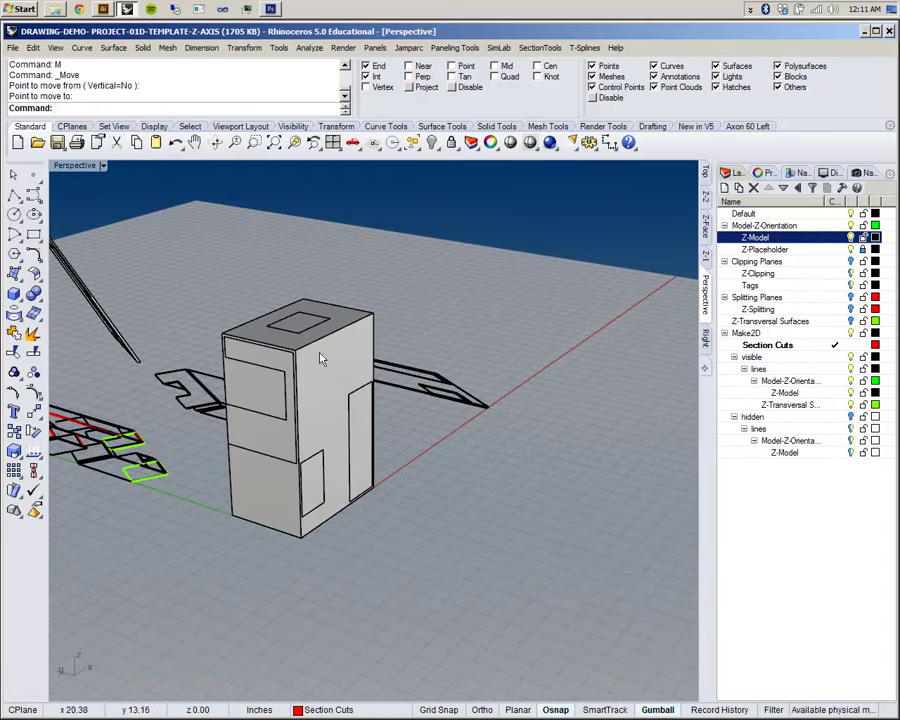
{"action": "scroll", "coordinate": [320, 356], "scroll_direction": "up", "scroll_amount": 4}
{"action": "left_click", "coordinate": [316, 501]}
{"action": "left_click", "coordinate": [401, 194]}
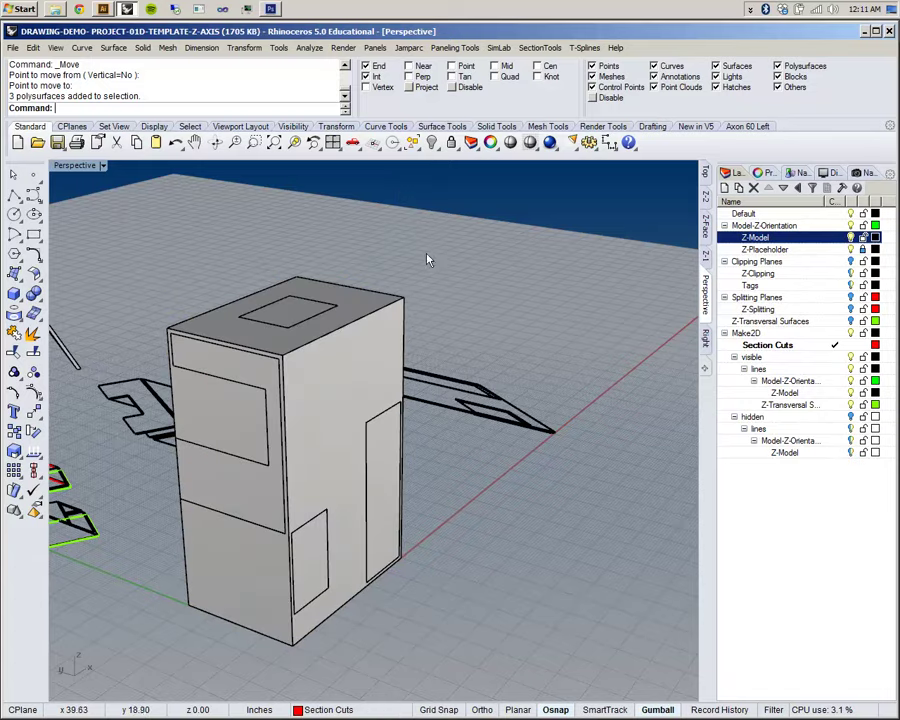
{"action": "right_click_drag", "start_coordinate": [427, 260], "coordinate": [432, 306]}
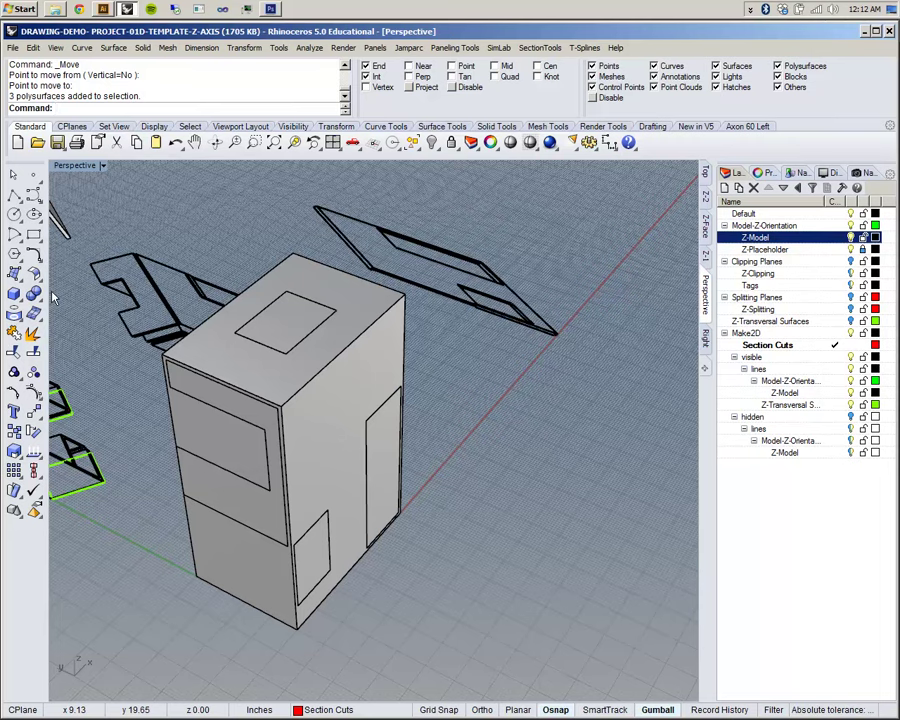
{"action": "scroll", "coordinate": [240, 390], "scroll_direction": "up", "scroll_amount": 4}
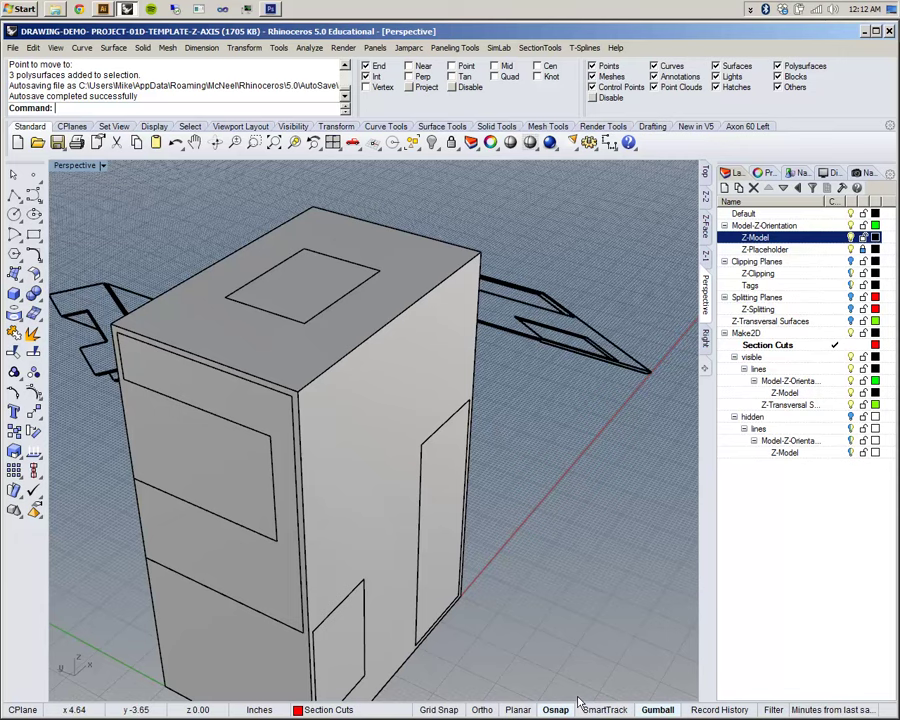
Switch to Illustrator and examine the overlapping green transversal surfaces, section cuts and hidden lines in the middle row's second piece.
{"action": "key", "text": "alt+Tab"}
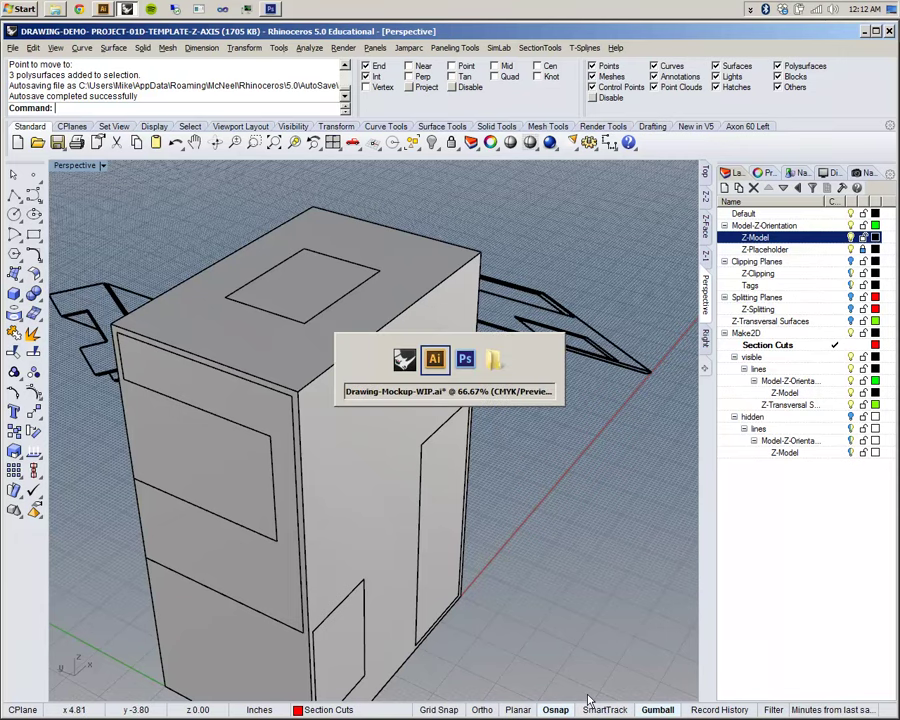
{"action": "left_click", "coordinate": [751, 9]}
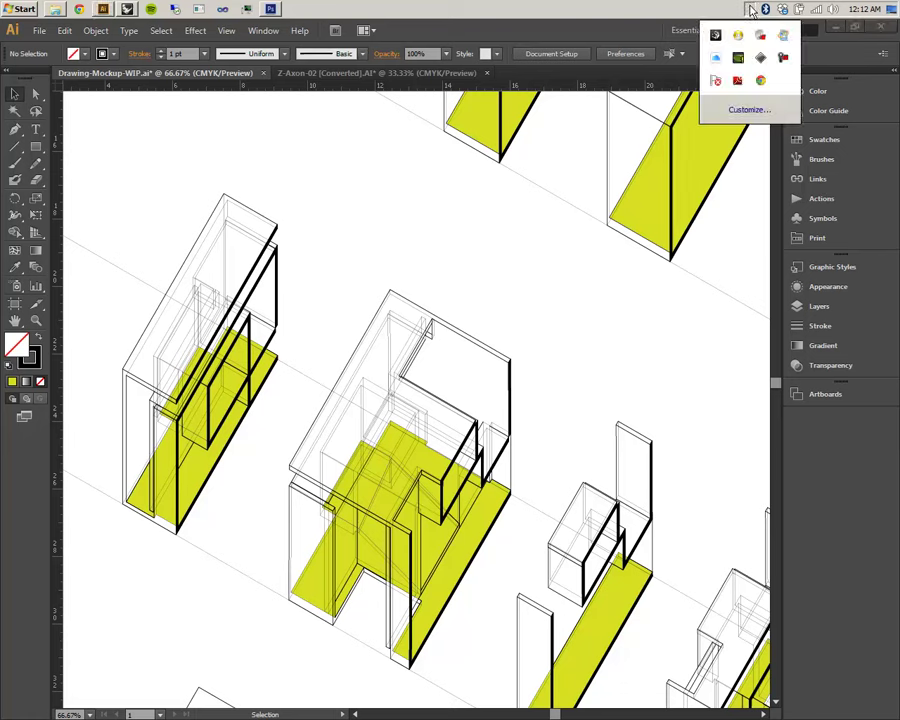
{"action": "left_click", "coordinate": [591, 27]}
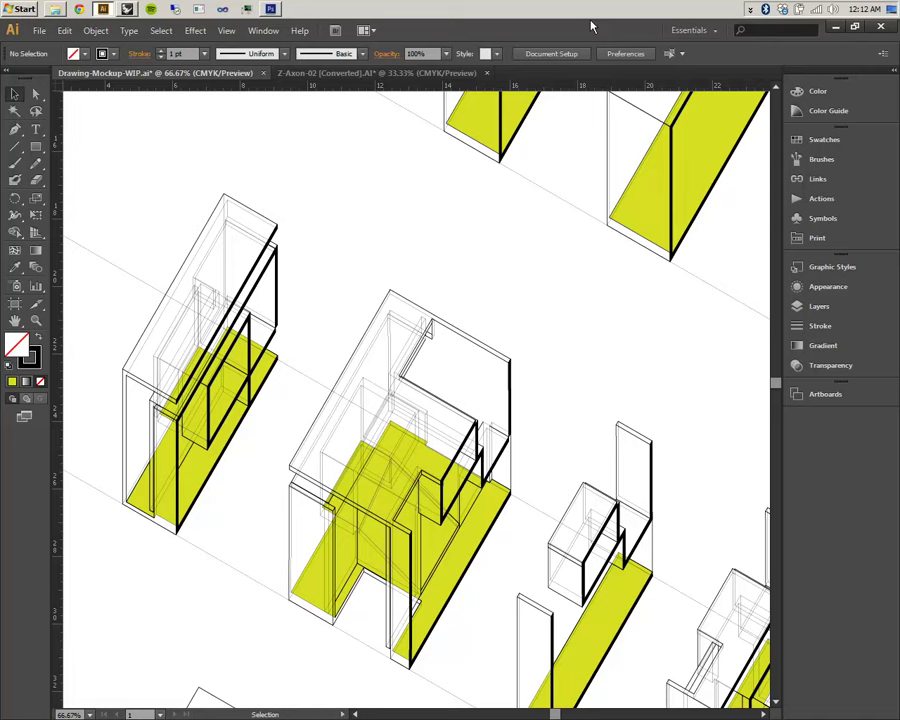
{"action": "scroll", "coordinate": [354, 303], "scroll_direction": "down", "scroll_amount": 2}
{"action": "key", "text": "ctrl+plus"}
{"action": "key", "text": "ctrl+plus"}
{"action": "key", "text": "ctrl+plus"}
{"action": "scroll", "coordinate": [386, 362], "scroll_direction": "down", "scroll_amount": 2, "text": "alt"}
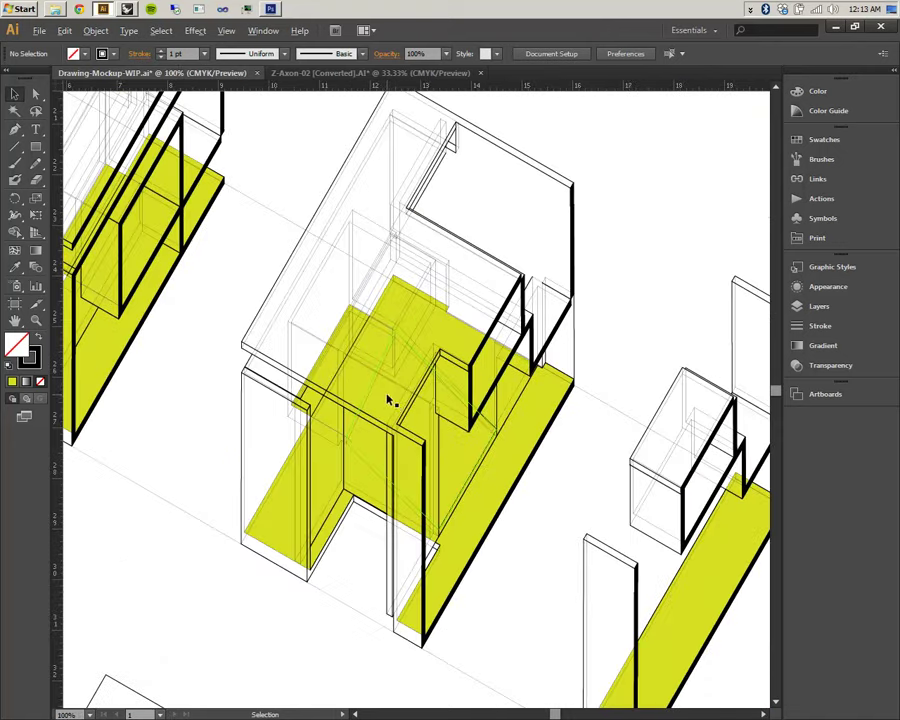
{"action": "scroll", "coordinate": [391, 399], "scroll_direction": "up", "scroll_amount": 2, "text": "alt"}
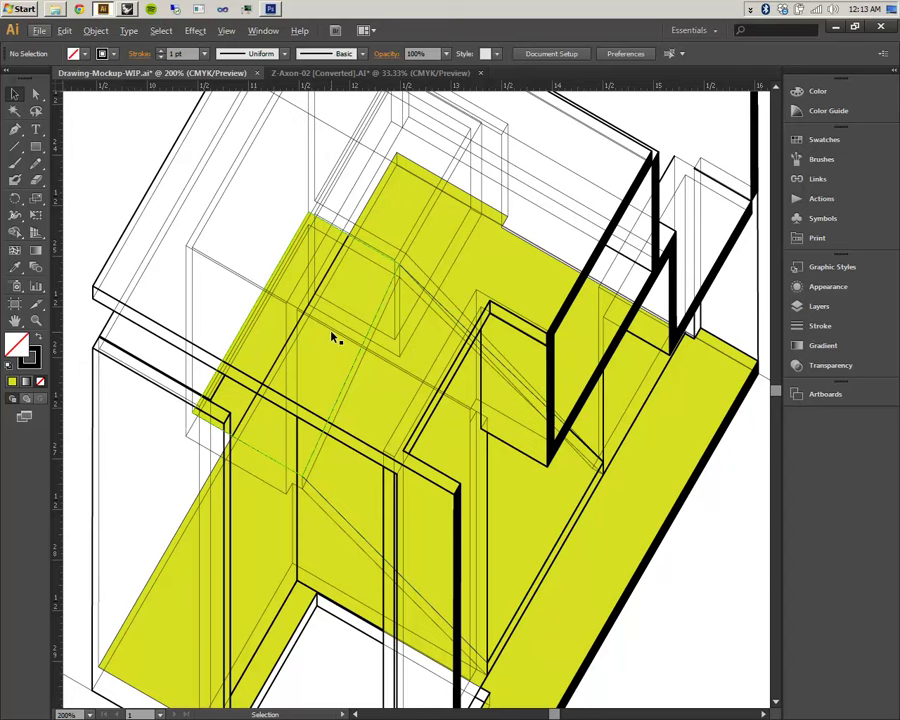
{"action": "scroll", "coordinate": [335, 338], "scroll_direction": "down", "scroll_amount": 3, "text": "alt"}
{"action": "scroll", "coordinate": [358, 301], "scroll_direction": "up", "scroll_amount": 3, "text": "alt"}
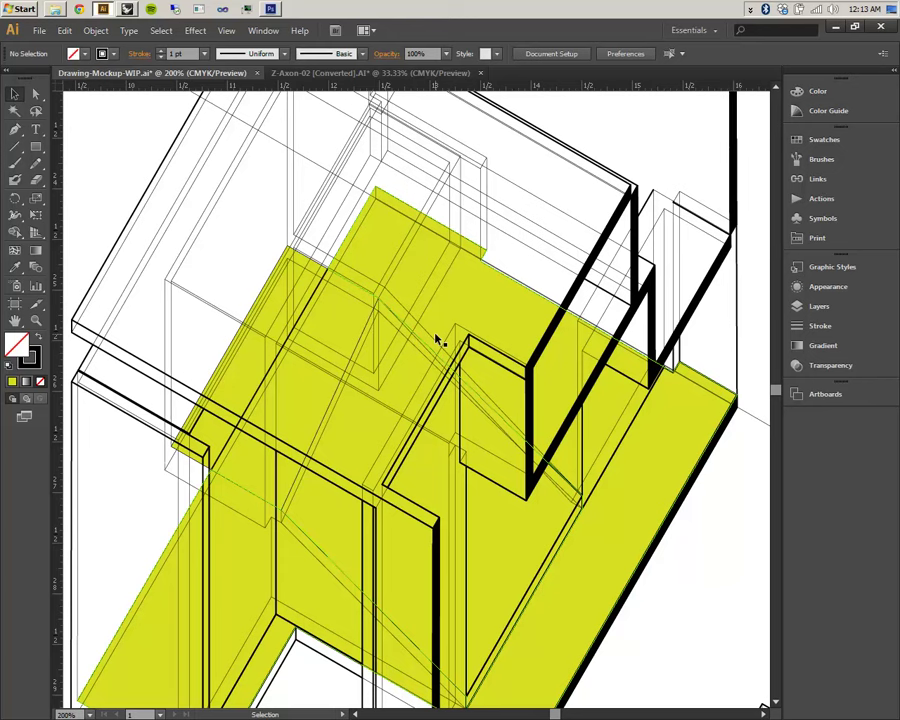
{"action": "scroll", "coordinate": [425, 365], "scroll_direction": "down", "scroll_amount": 1}
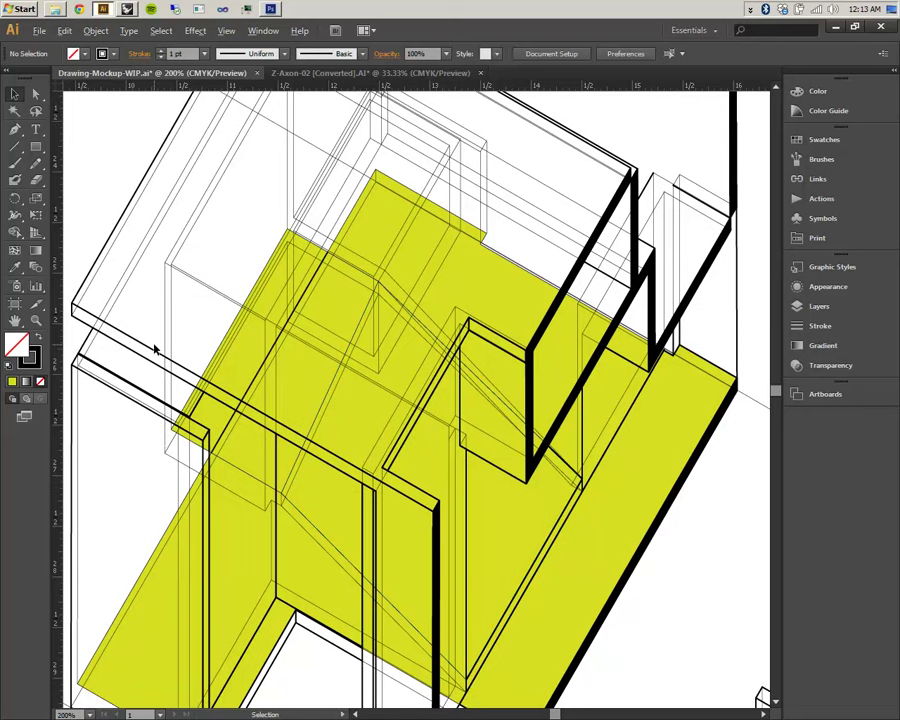
{"action": "scroll", "coordinate": [152, 347], "scroll_direction": "down", "scroll_amount": 2, "text": "alt"}
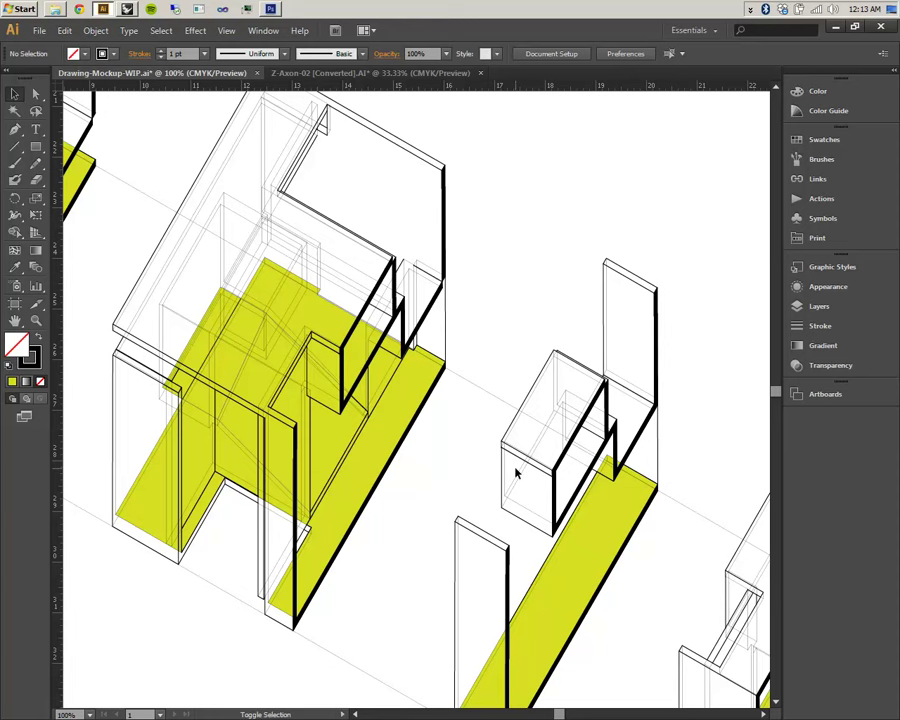
{"action": "scroll", "coordinate": [437, 460], "scroll_direction": "down", "scroll_amount": 3, "text": "alt"}
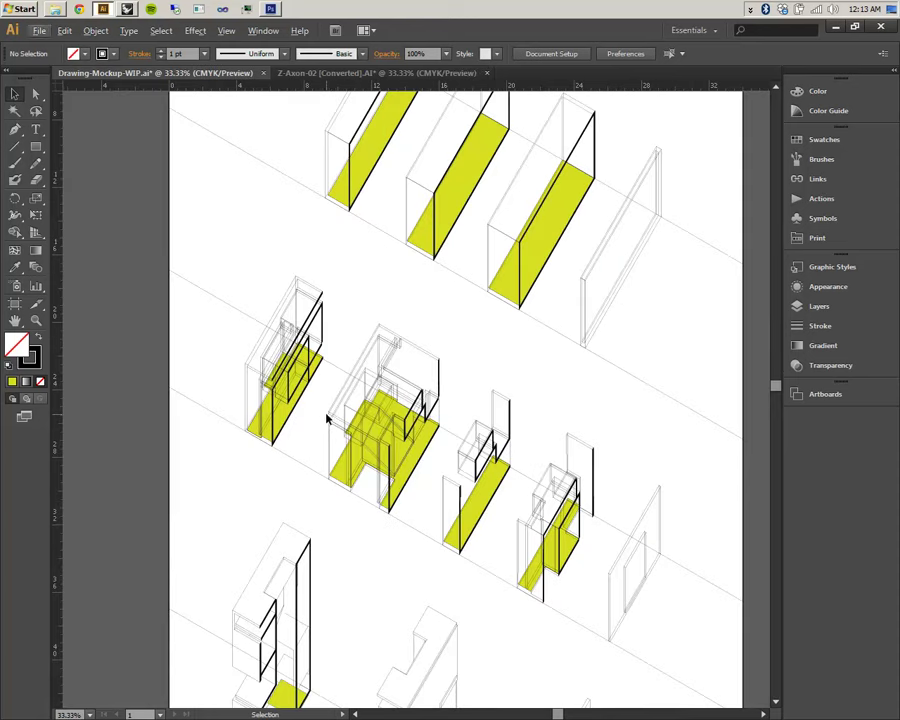
Delete the large green ground-level surface from the first piece in the middle row.
{"action": "scroll", "coordinate": [327, 418], "scroll_direction": "up", "scroll_amount": 4, "text": "alt"}
{"action": "scroll", "coordinate": [261, 408], "scroll_direction": "down", "scroll_amount": 3, "text": "alt"}
{"action": "scroll", "coordinate": [253, 408], "scroll_direction": "up", "scroll_amount": 4, "text": "alt"}
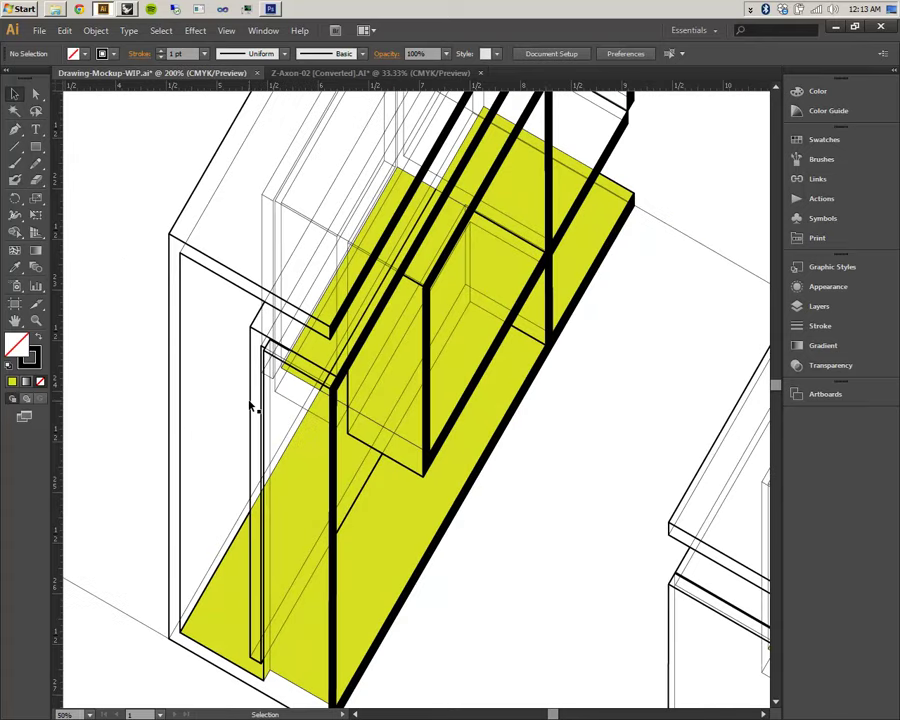
{"action": "left_click", "coordinate": [381, 516]}
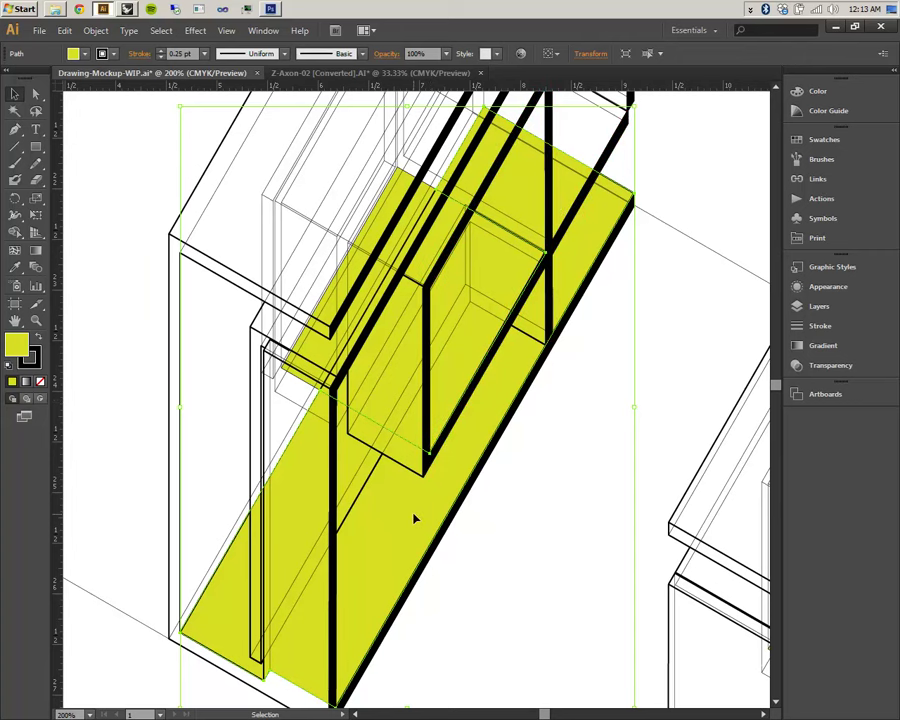
{"action": "key", "text": "Delete"}
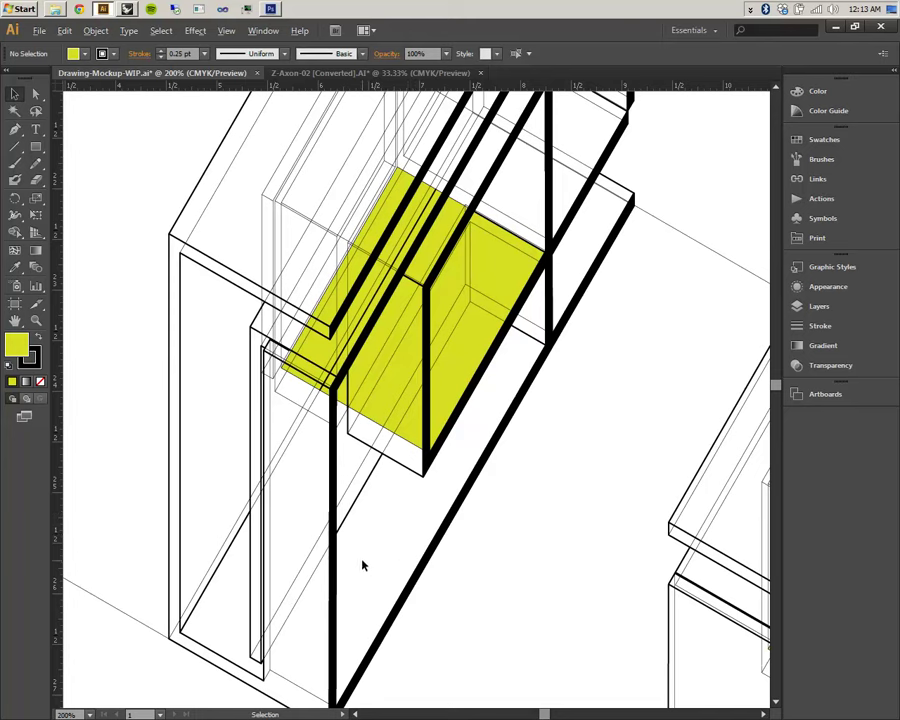
{"action": "scroll", "coordinate": [362, 562], "scroll_direction": "down", "scroll_amount": 4, "text": "alt"}
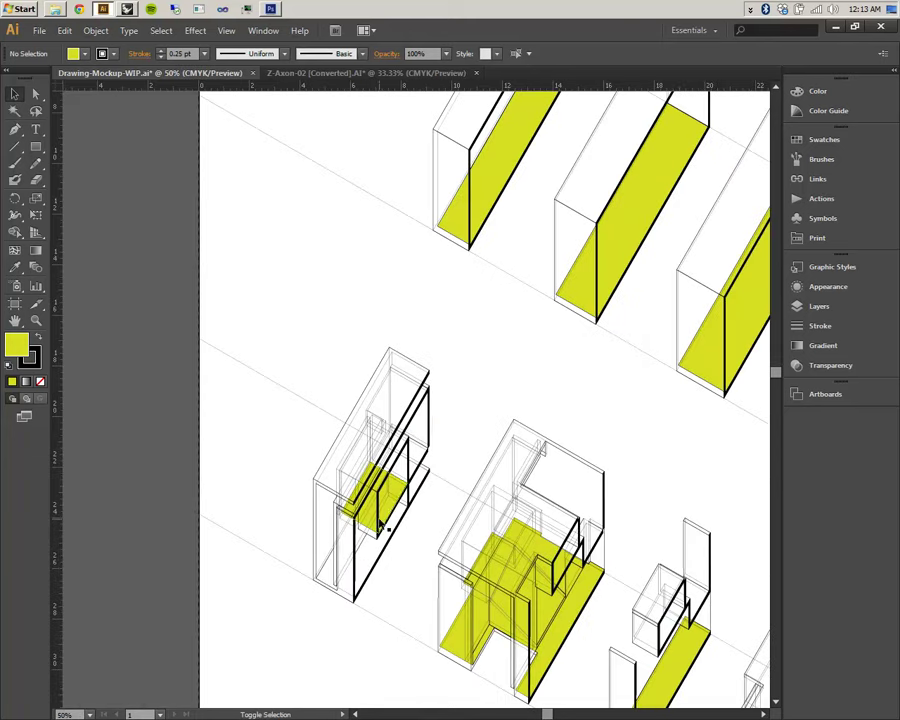
Examine the green fills and line weights of the middle row's second, third and fourth pieces.
{"action": "scroll", "coordinate": [610, 645], "scroll_direction": "down", "scroll_amount": 5}
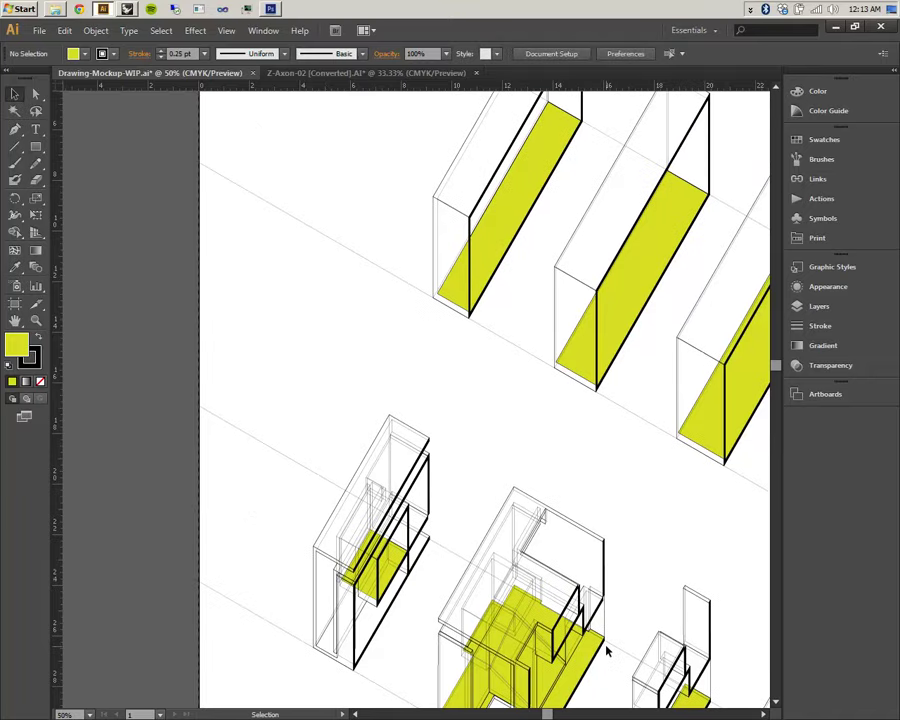
{"action": "left_click_drag", "start_coordinate": [613, 490], "coordinate": [434, 480]}
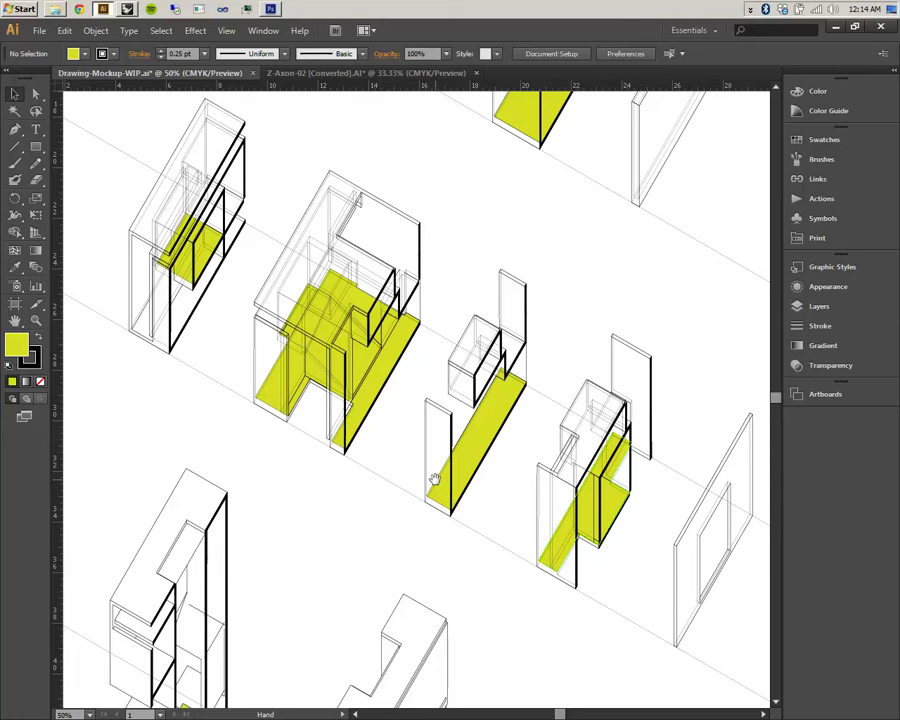
{"action": "key", "text": "v"}
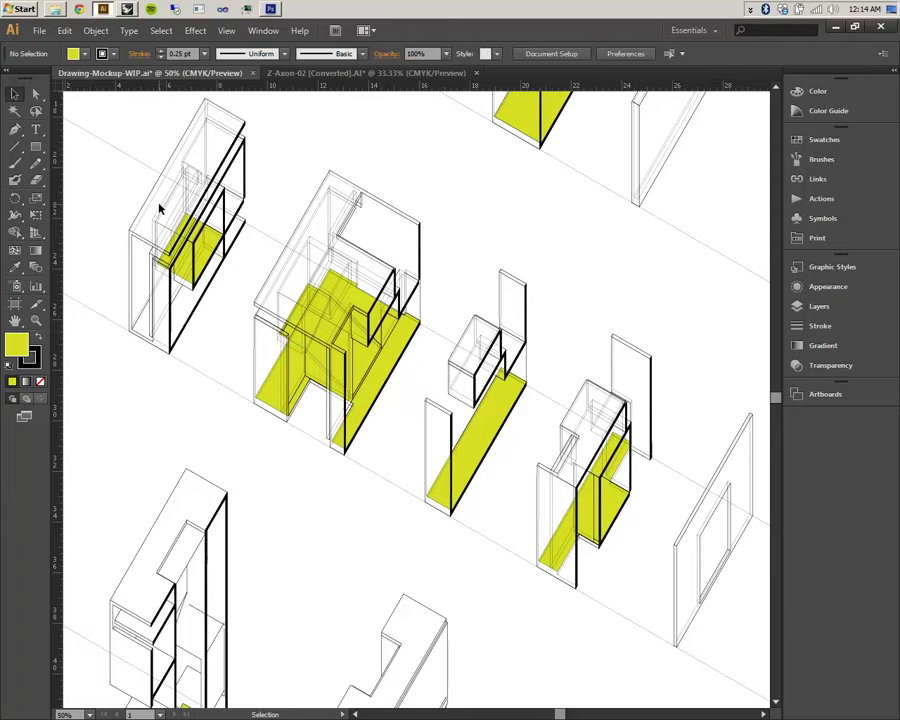
{"action": "scroll", "coordinate": [190, 245], "scroll_direction": "up", "scroll_amount": 2, "text": "alt"}
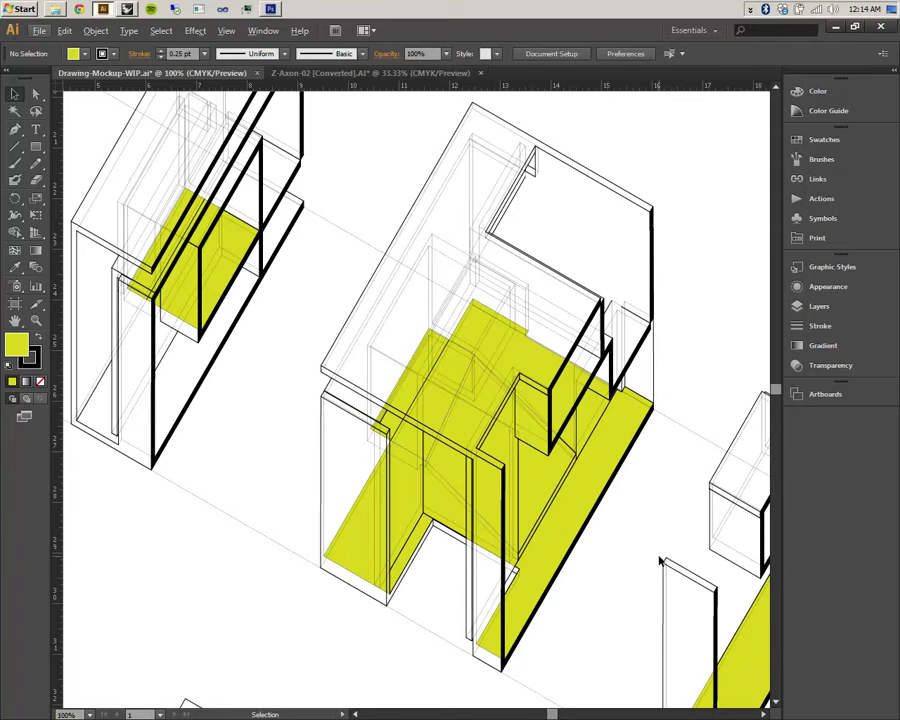
{"action": "scroll", "coordinate": [617, 519], "scroll_direction": "up", "scroll_amount": 1, "text": "alt"}
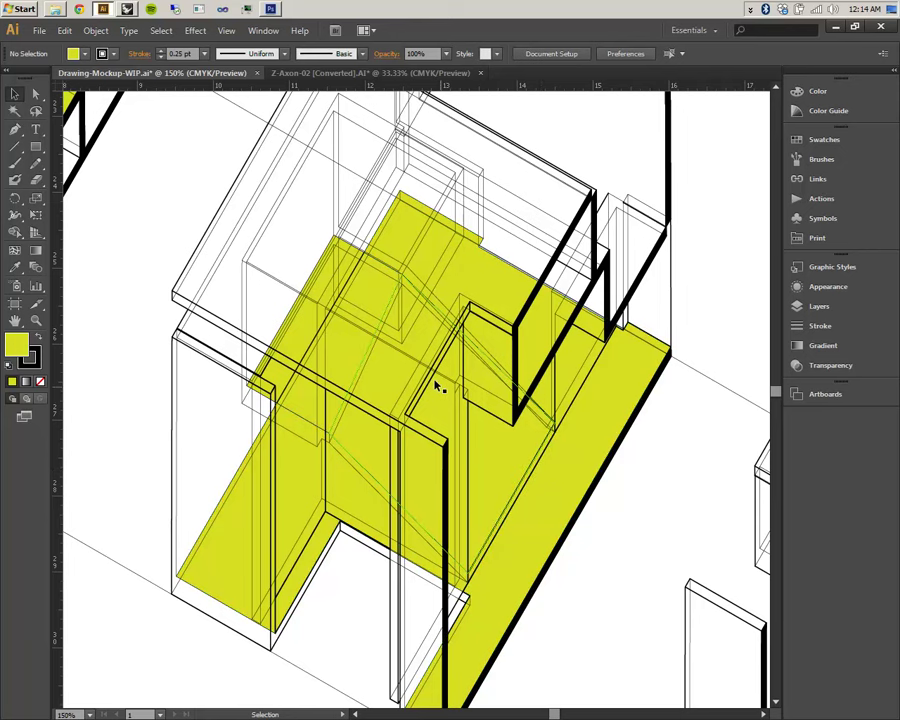
{"action": "scroll", "coordinate": [346, 342], "scroll_direction": "down", "scroll_amount": 1}
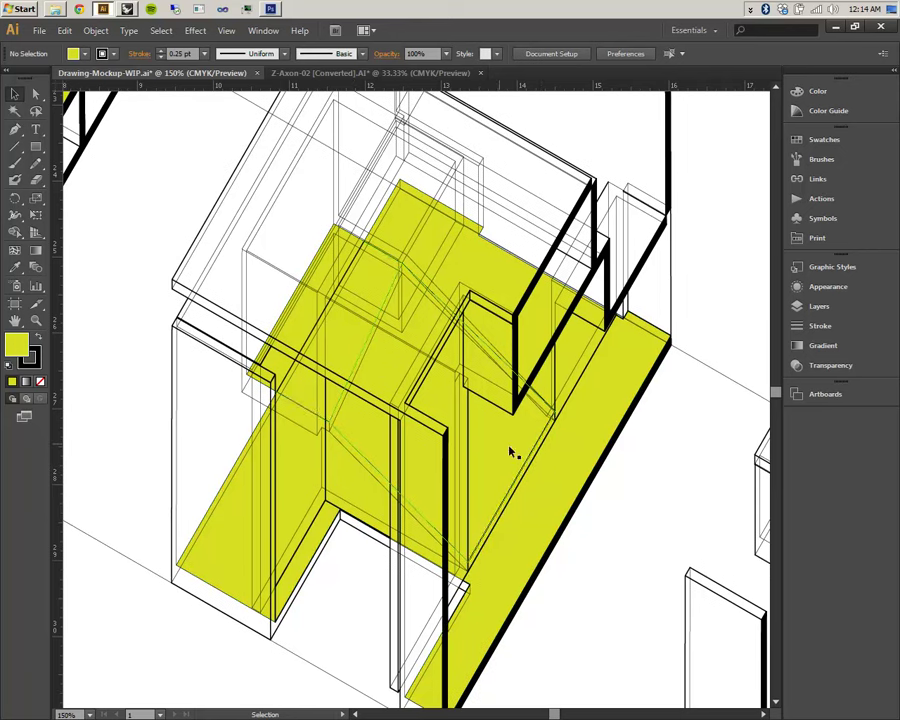
{"action": "mouse_move", "coordinate": [597, 468]}
{"action": "left_mouse_down"}
{"action": "mouse_move", "coordinate": [145, 195]}
{"action": "mouse_move", "coordinate": [605, 426]}
{"action": "mouse_move", "coordinate": [645, 456]}
{"action": "left_mouse_up"}
{"action": "left_click_drag", "start_coordinate": [516, 410], "coordinate": [250, 232]}
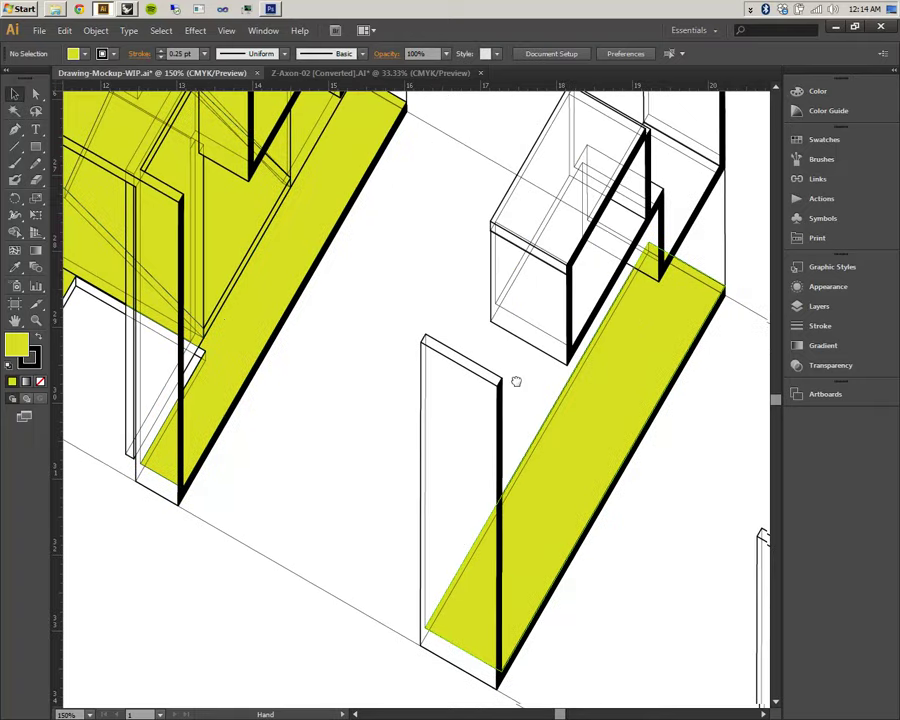
{"action": "left_click_drag", "start_coordinate": [516, 382], "coordinate": [168, 185]}
{"action": "left_click_drag", "start_coordinate": [755, 556], "coordinate": [589, 474]}
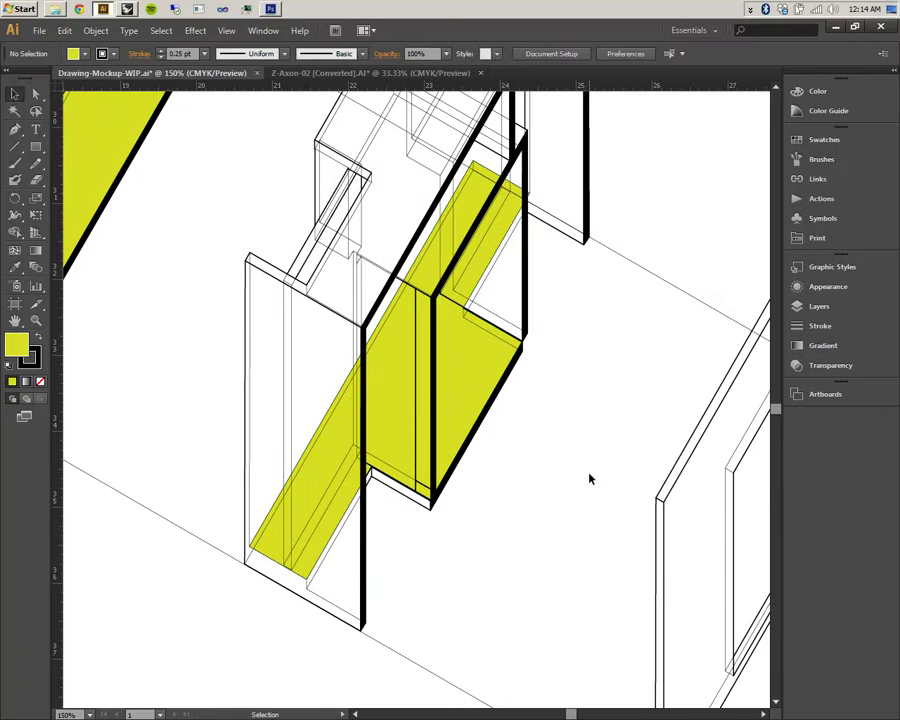
Review the middle row's pieces in reverse, from the fourth back to the first.
{"action": "left_click_drag", "start_coordinate": [295, 300], "coordinate": [535, 475]}
{"action": "left_click_drag", "start_coordinate": [458, 404], "coordinate": [509, 508]}
{"action": "left_click_drag", "start_coordinate": [208, 314], "coordinate": [436, 398]}
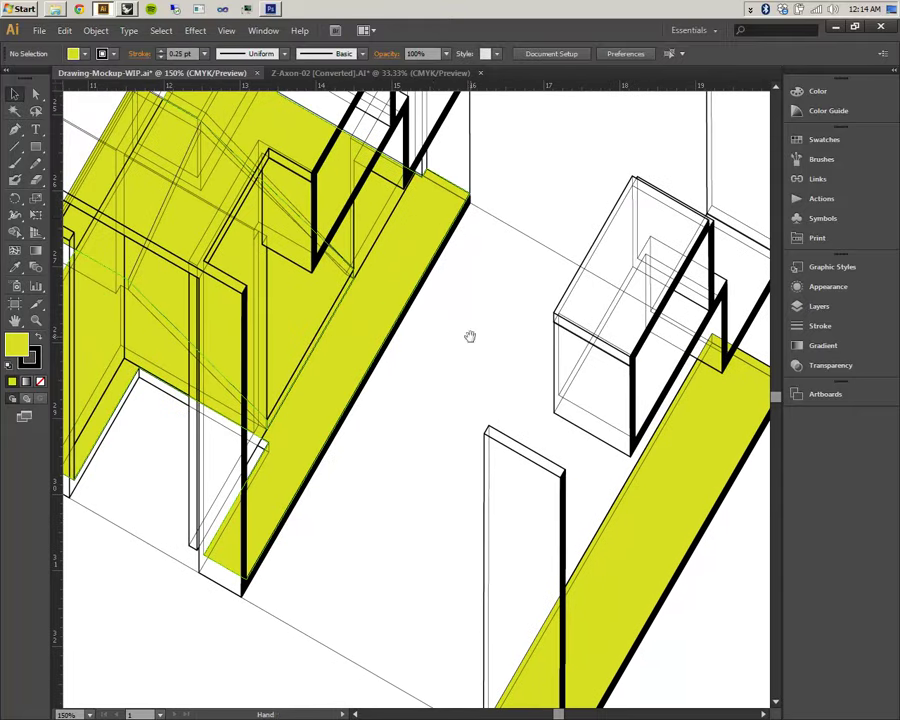
{"action": "left_click_drag", "start_coordinate": [536, 446], "coordinate": [426, 291]}
{"action": "left_click_drag", "start_coordinate": [311, 209], "coordinate": [484, 344]}
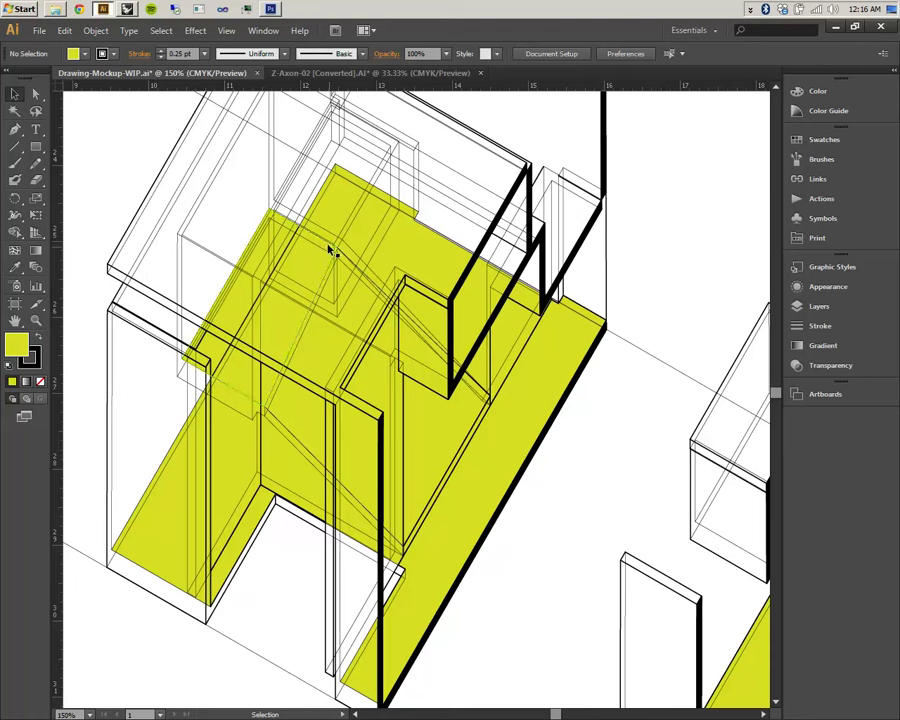
{"action": "left_click_drag", "start_coordinate": [165, 195], "coordinate": [552, 394]}
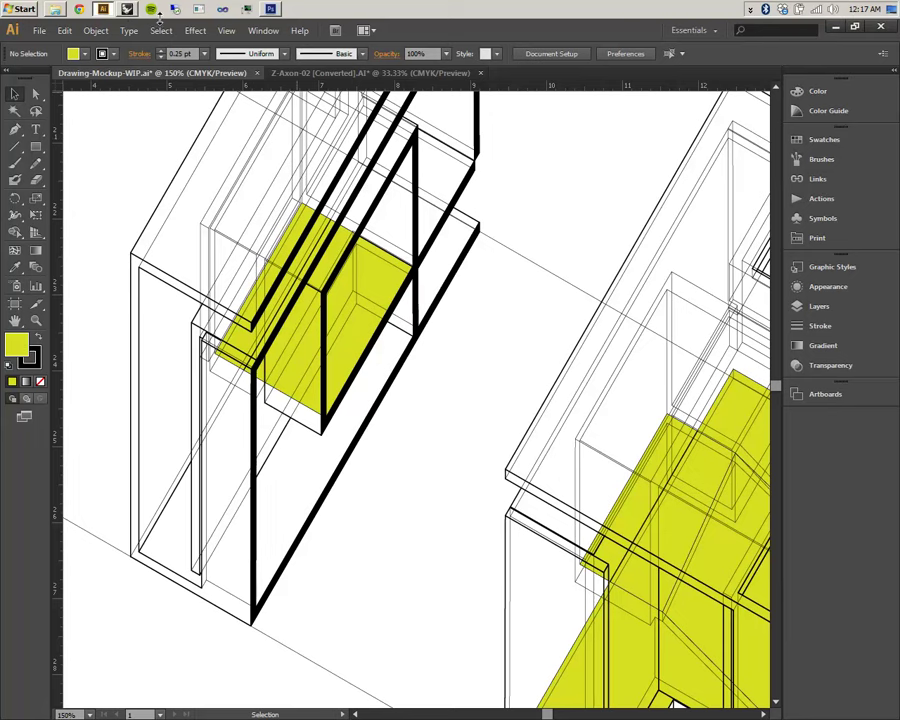
Switch to Rhinoceros and view the Z-axis model and its Make2D linework in the Top viewport.
{"action": "left_click", "coordinate": [125, 10]}
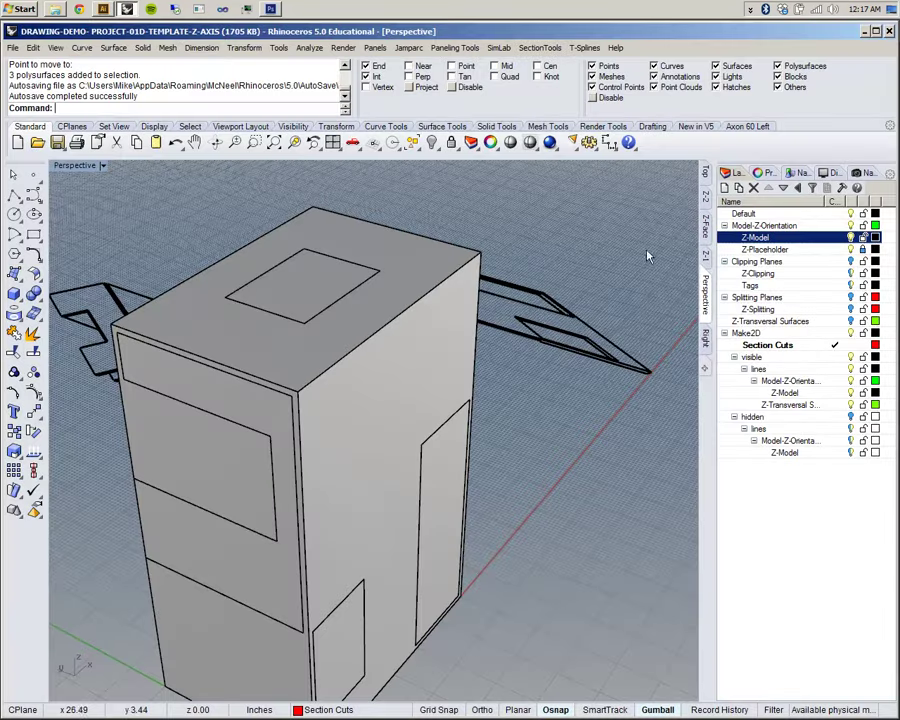
{"action": "left_click", "coordinate": [706, 173]}
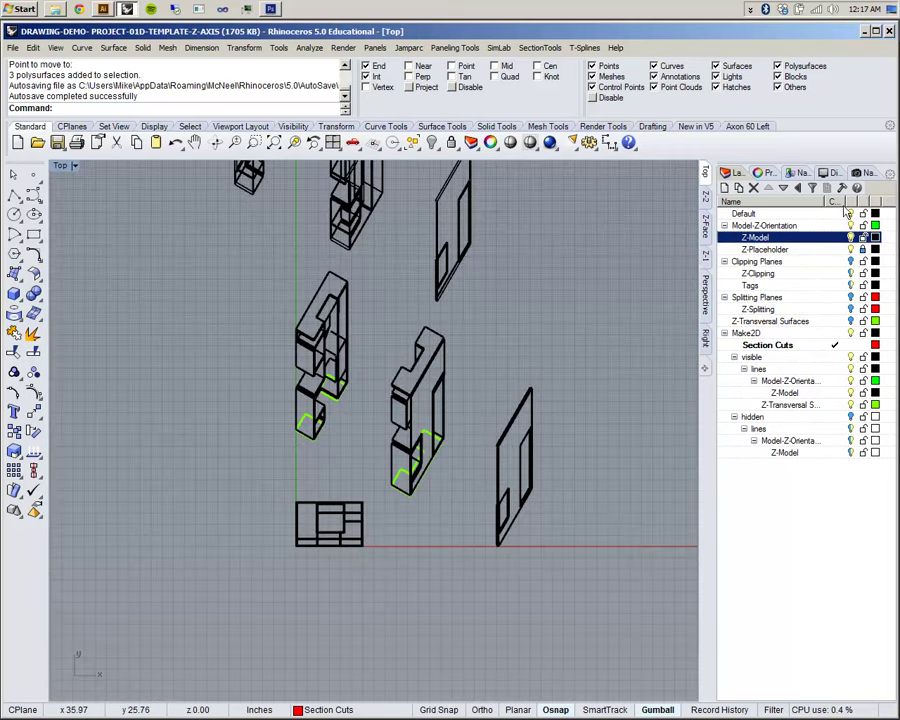
Return to Illustrator and view the whole Drawing-Mockup-WIP artboard with all three rows of pieces.
{"action": "left_click", "coordinate": [751, 10]}
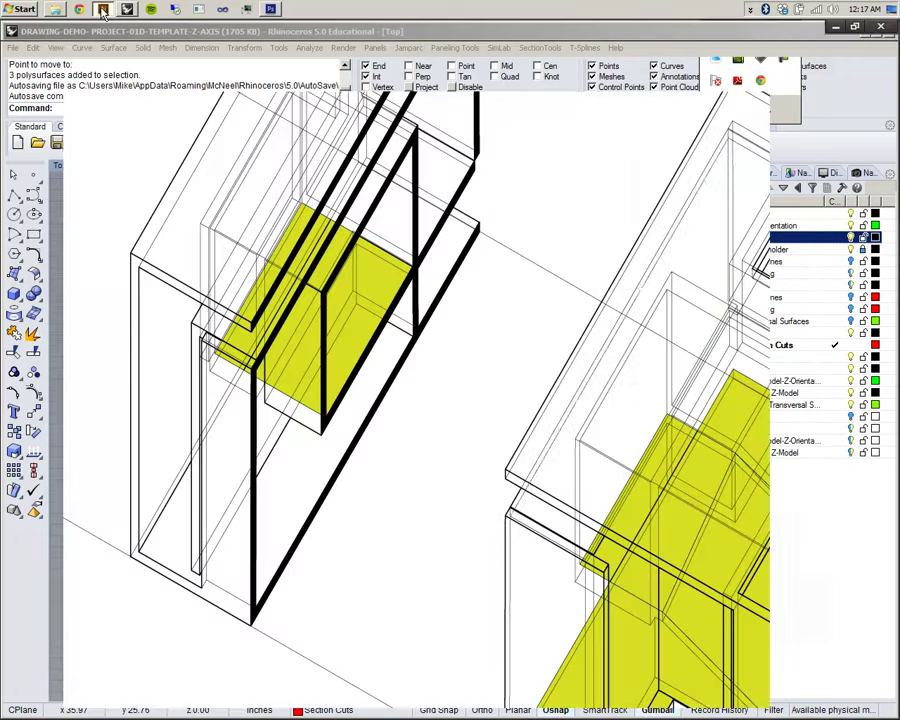
{"action": "scroll", "coordinate": [617, 342], "scroll_direction": "down", "scroll_amount": 6, "text": "alt"}
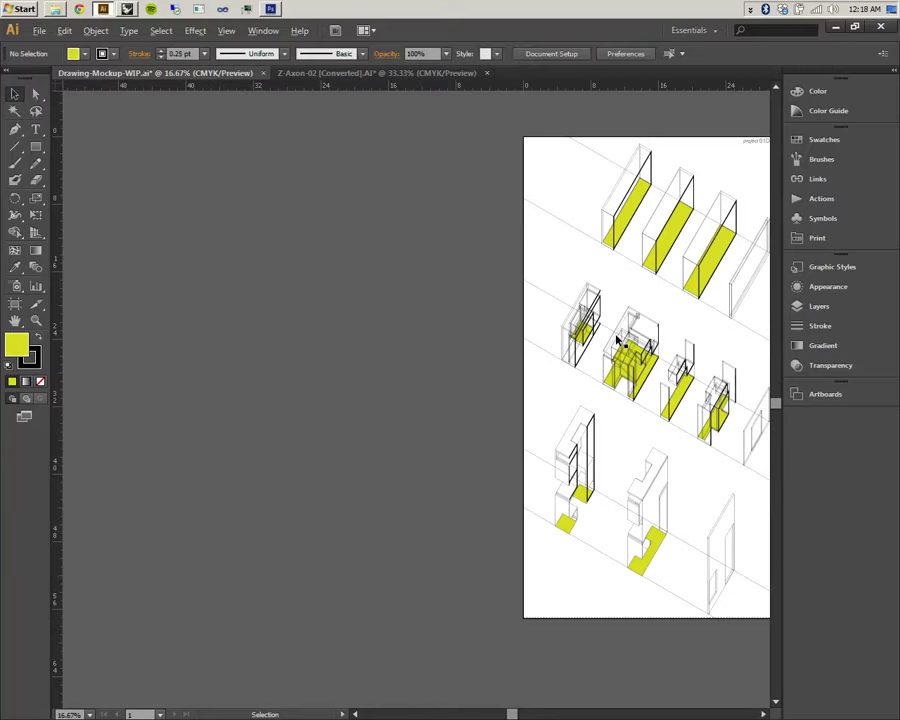
{"action": "left_click_drag", "start_coordinate": [440, 281], "coordinate": [267, 272]}
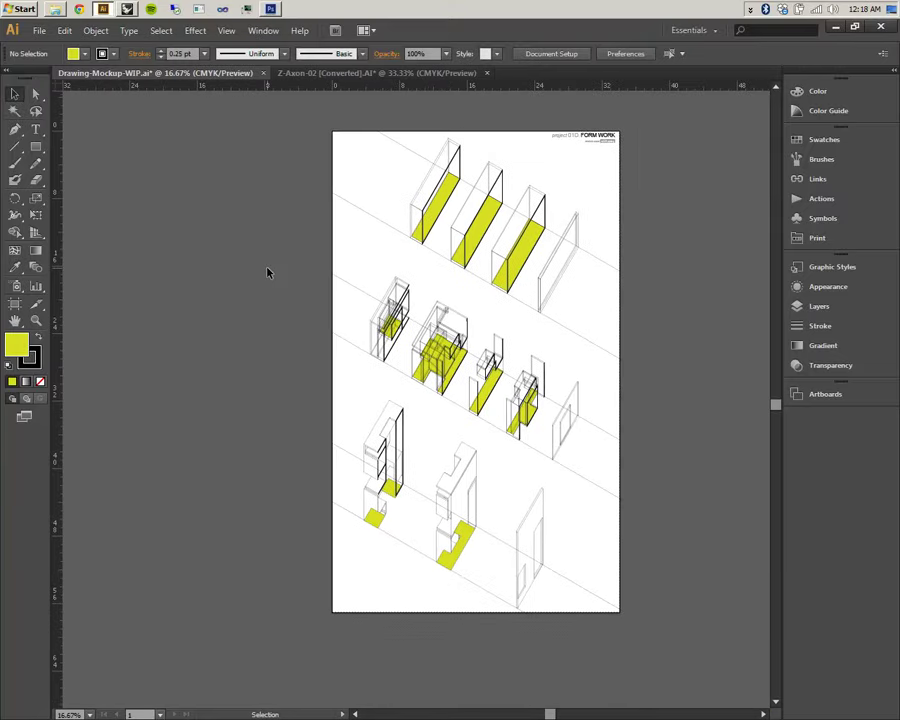